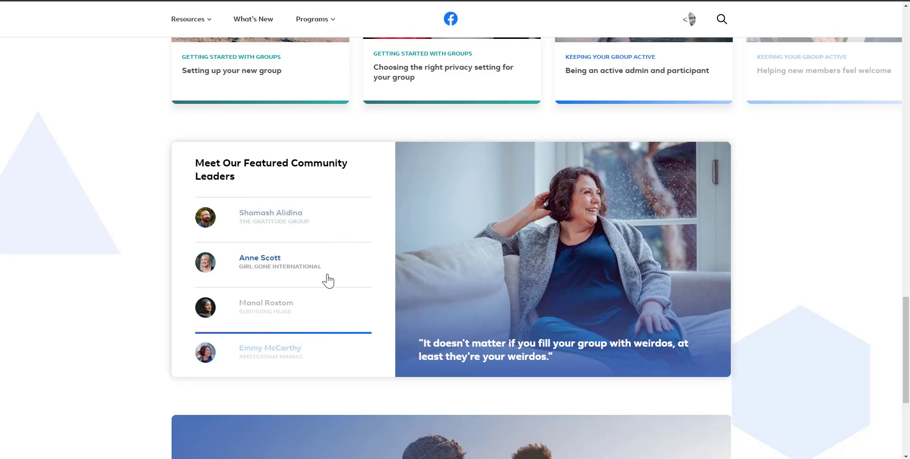
Step: Examine the Featured Community Leaders section on the Facebook community page, switching between the four leaders to see how the image and quote change
scroll(337, 274, "up", 15)
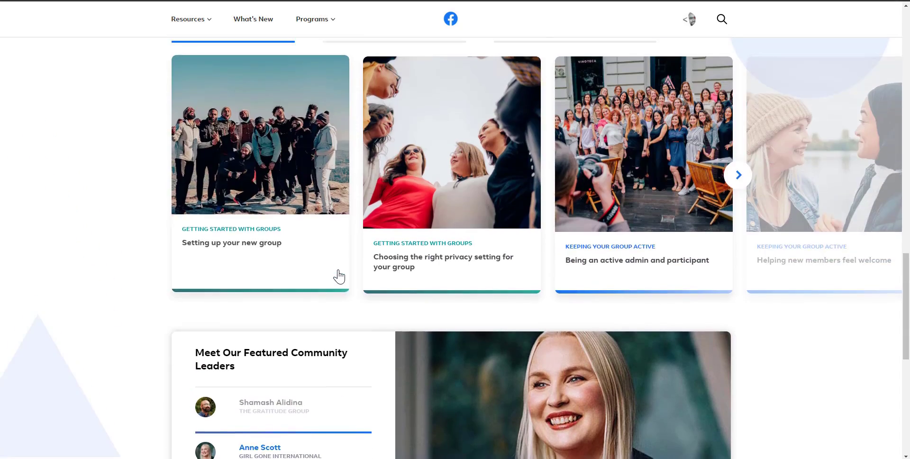
scroll(414, 252, "up", 8)
scroll(429, 234, "down", 10)
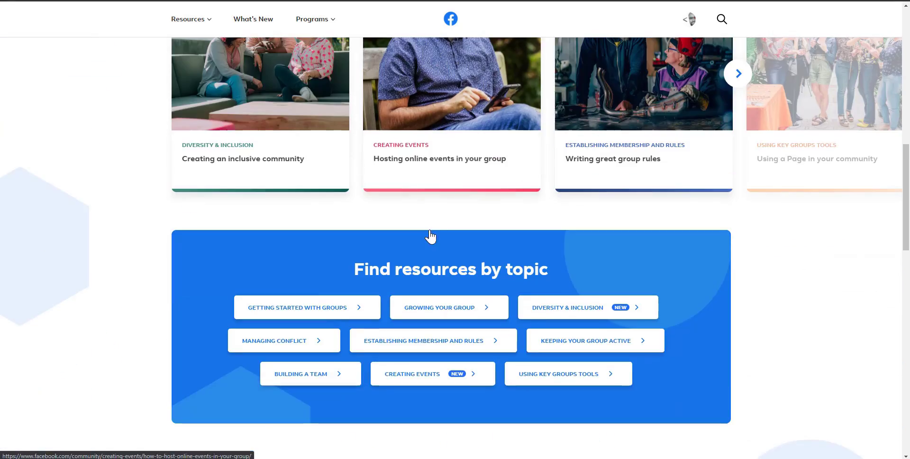
scroll(519, 233, "down", 10)
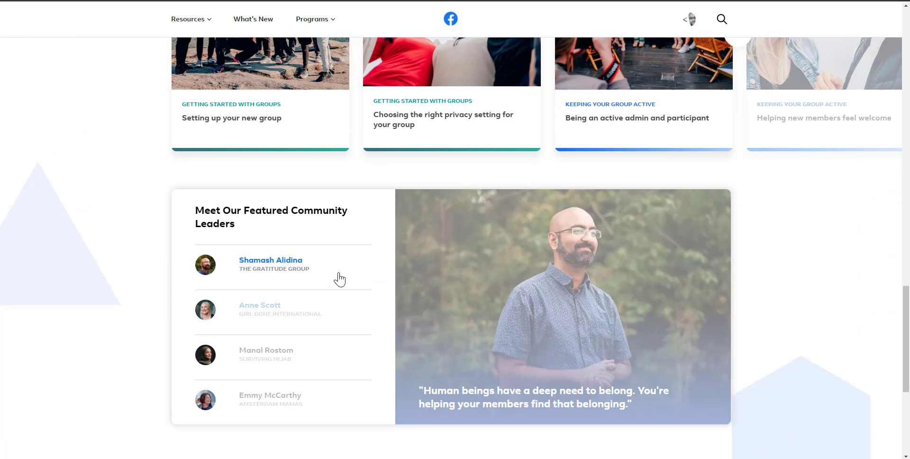
left_click(339, 315)
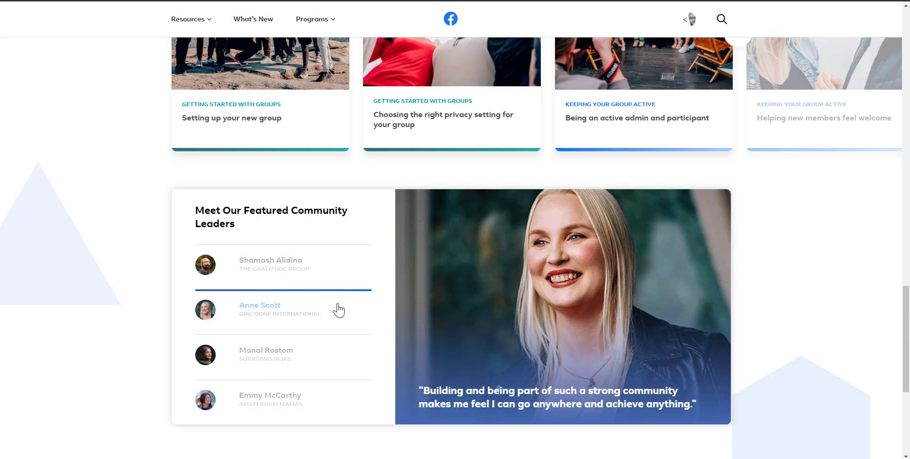
left_click(331, 361)
left_click(319, 397)
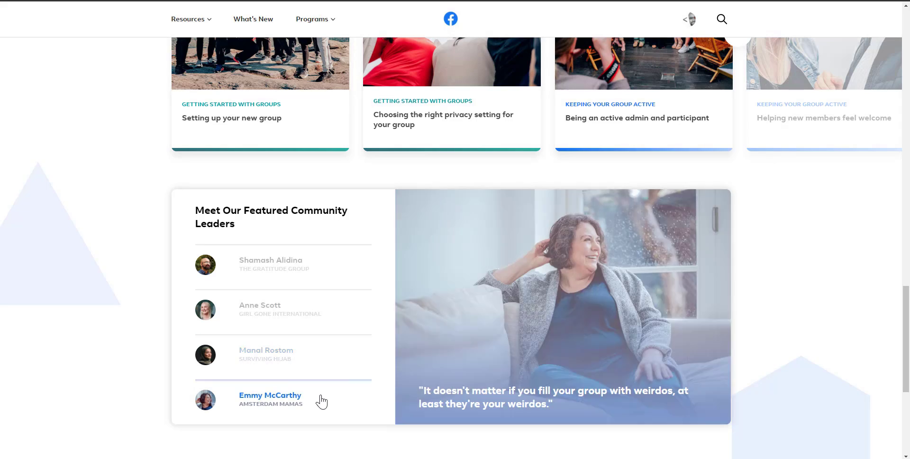
left_click(325, 364)
left_click(333, 318)
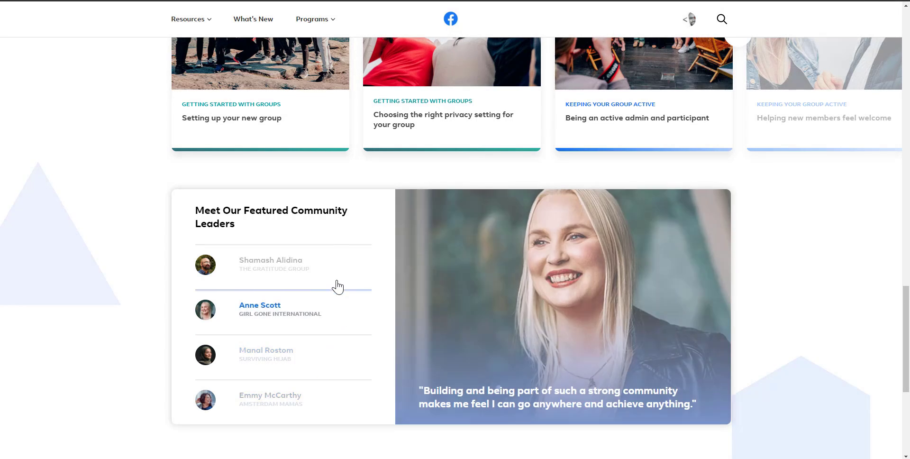
left_click(337, 275)
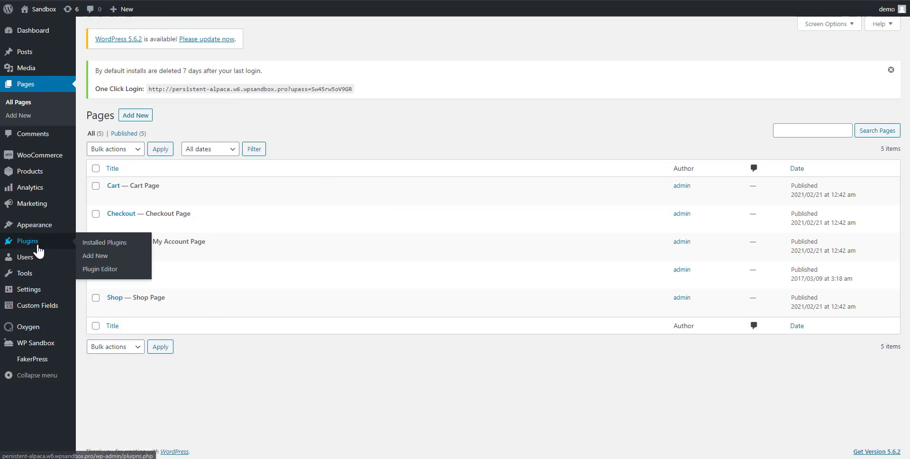
Step: Switch to the WordPress admin and review the list of installed plugins
left_click(38, 250)
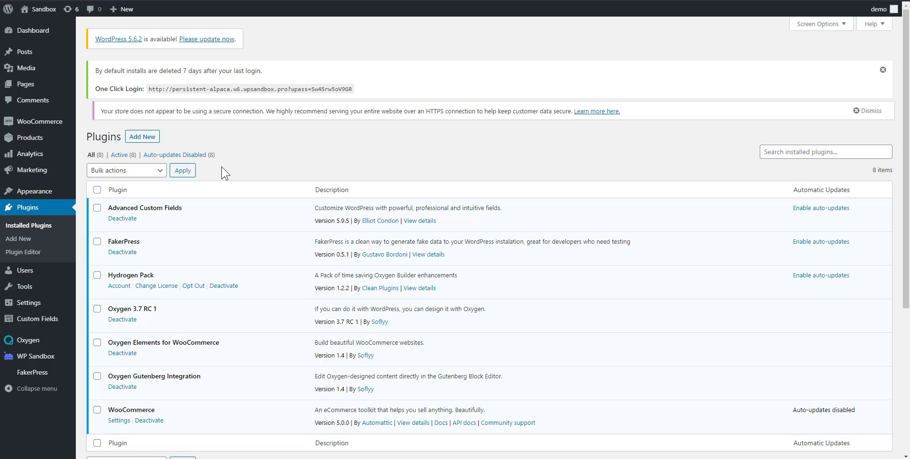
scroll(223, 170, "down", 1)
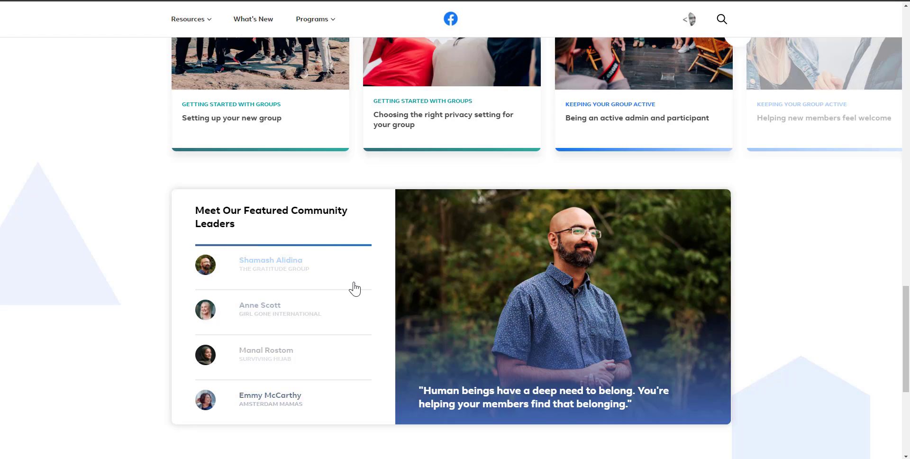
Step: Return to the Facebook community page and cycle repeatedly through the leader list to study its highlight, fading and image-swap effects
left_click(341, 315)
left_click(332, 368)
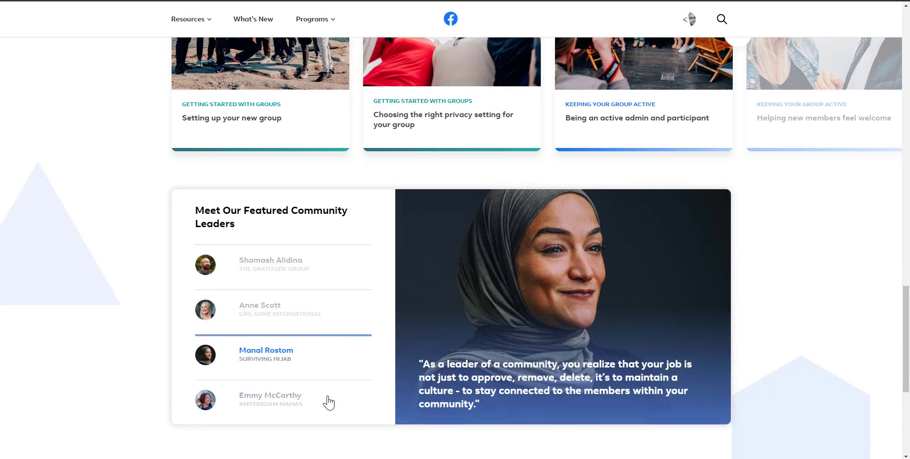
left_click(327, 395)
left_click(334, 342)
left_click(338, 310)
left_click(341, 274)
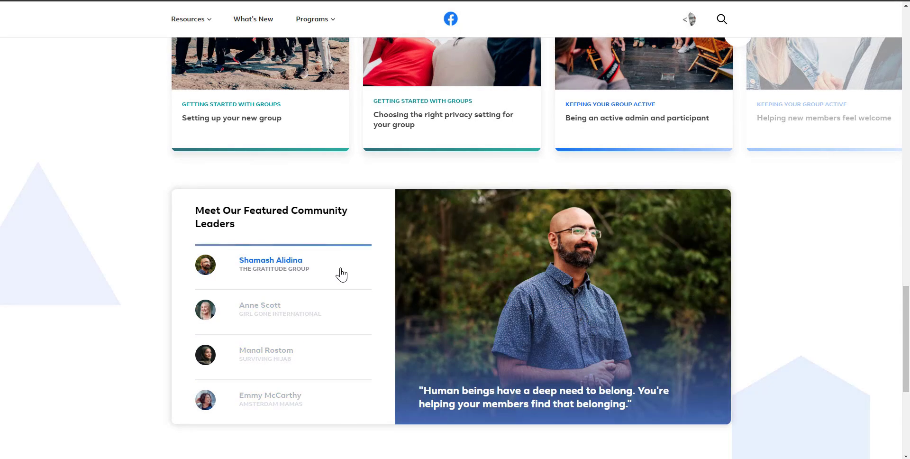
left_click(356, 315)
left_click(345, 358)
left_click(339, 388)
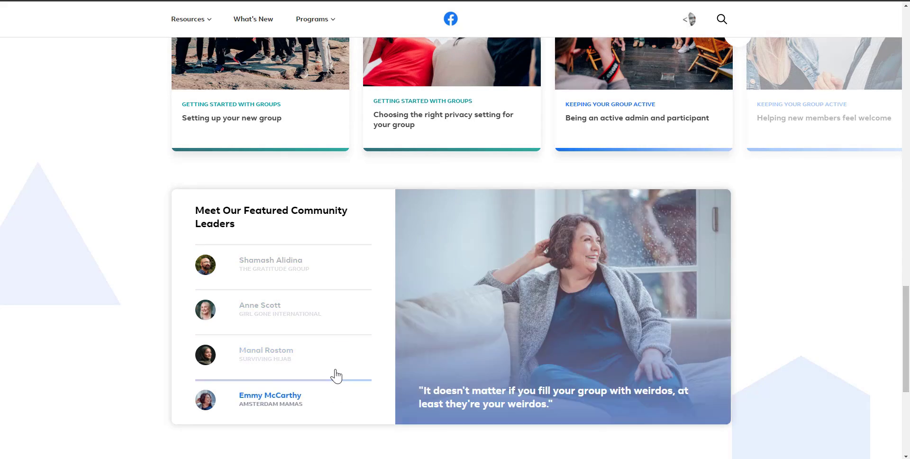
left_click(336, 372)
left_click(348, 267)
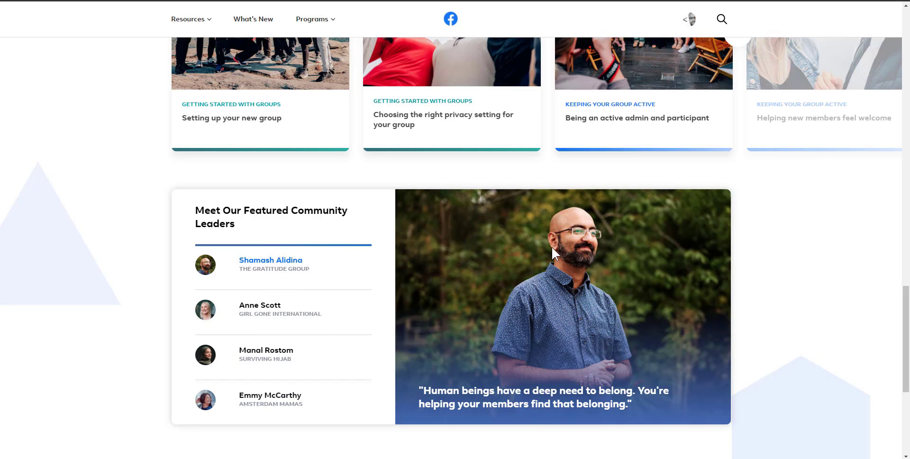
left_click(331, 325)
left_click(332, 361)
left_click(331, 401)
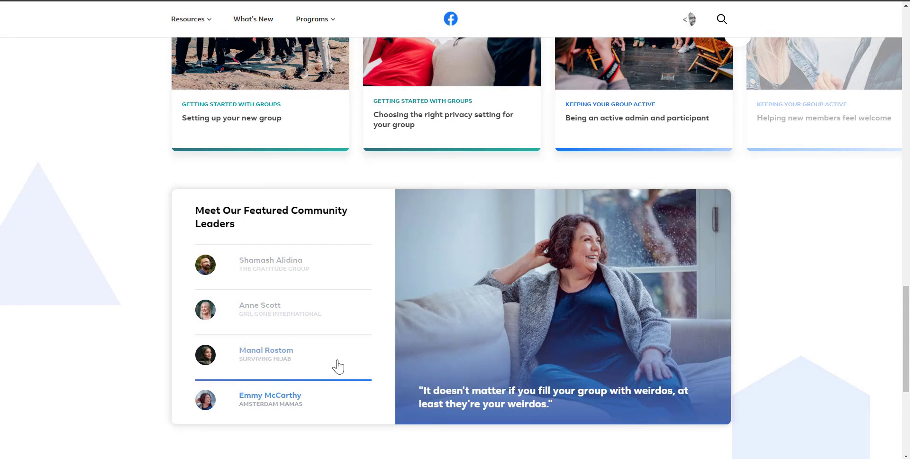
left_click(337, 363)
left_click(337, 327)
left_click(346, 288)
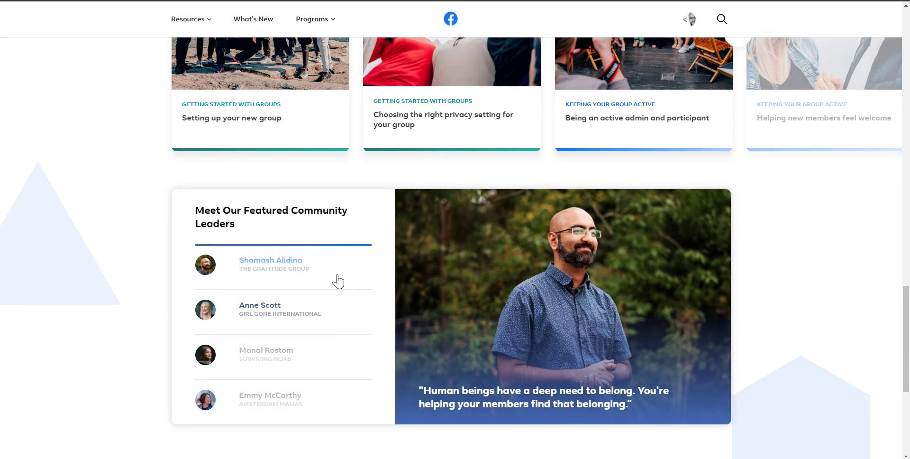
left_click(337, 327)
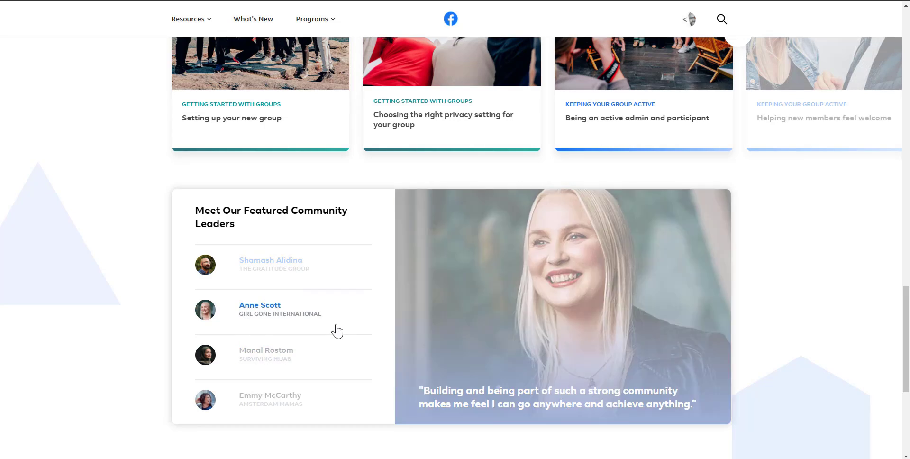
left_click(331, 368)
left_click(332, 397)
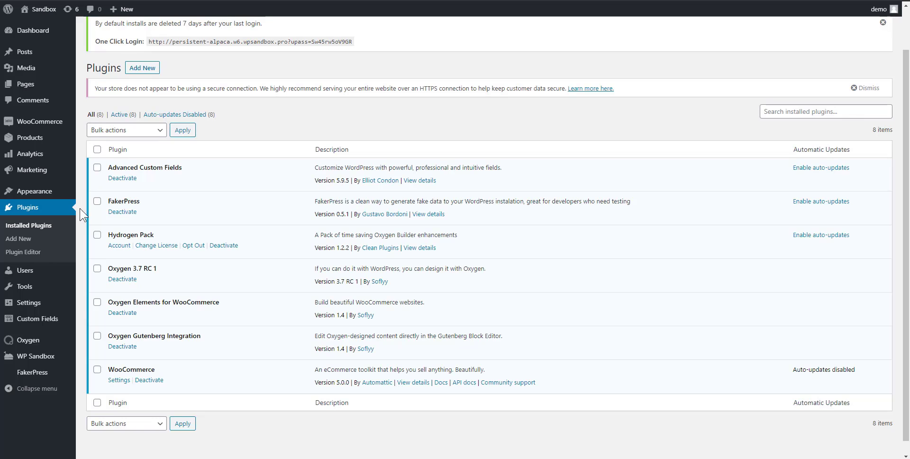
Step: In WordPress, open Sample Page for editing and review the name, position, image and large image fields of all four persons
left_click(29, 88)
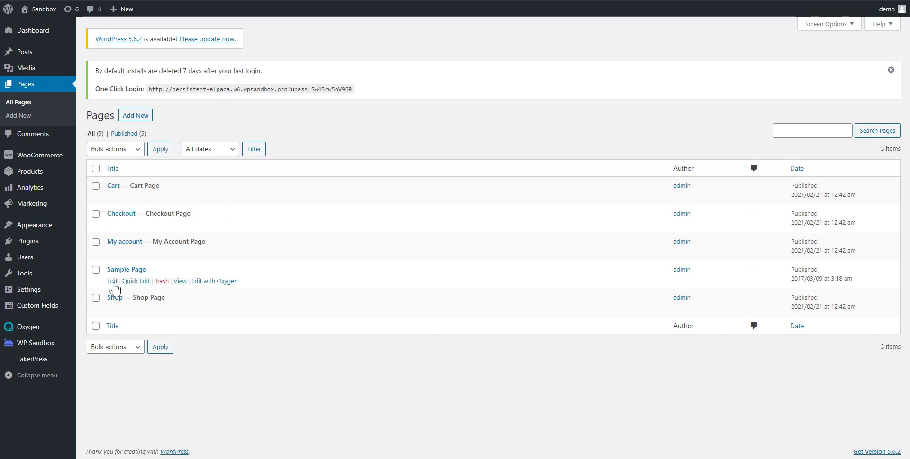
left_click(112, 281)
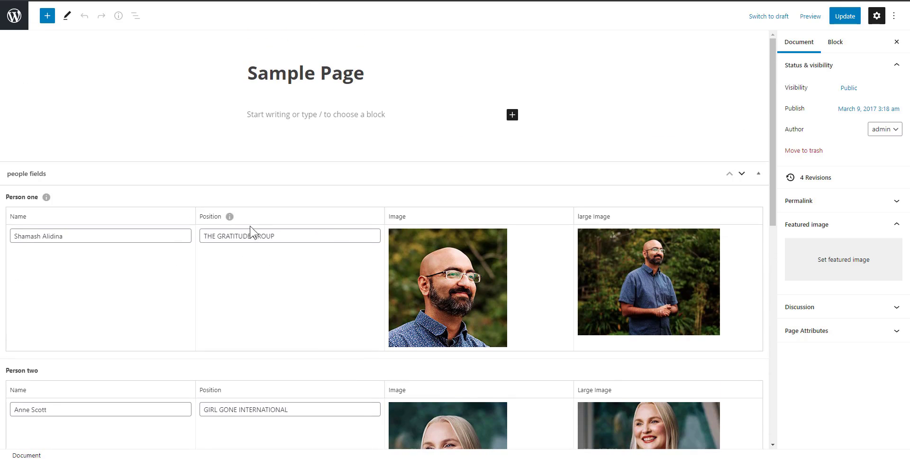
scroll(79, 210, "down", 1)
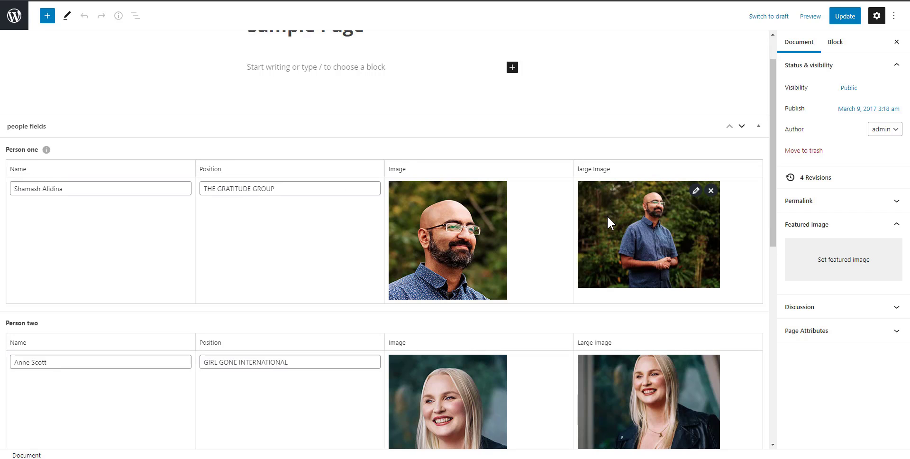
scroll(286, 240, "down", 9)
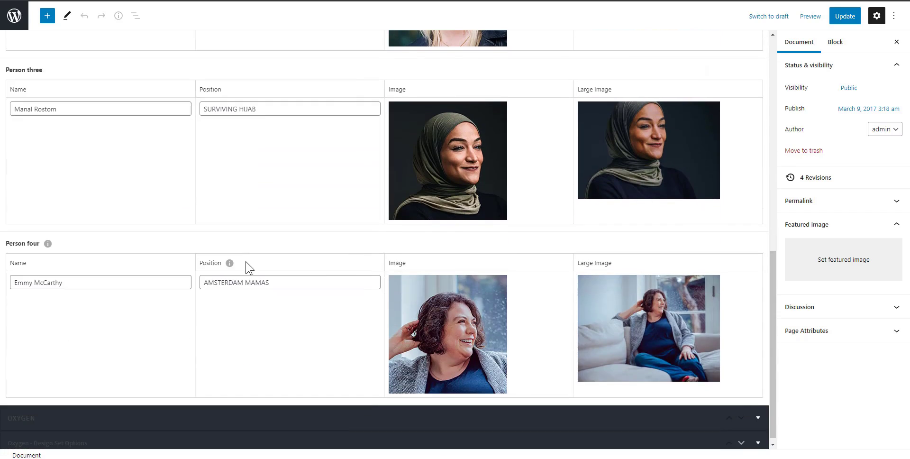
scroll(246, 267, "up", 10)
scroll(456, 238, "down", 9)
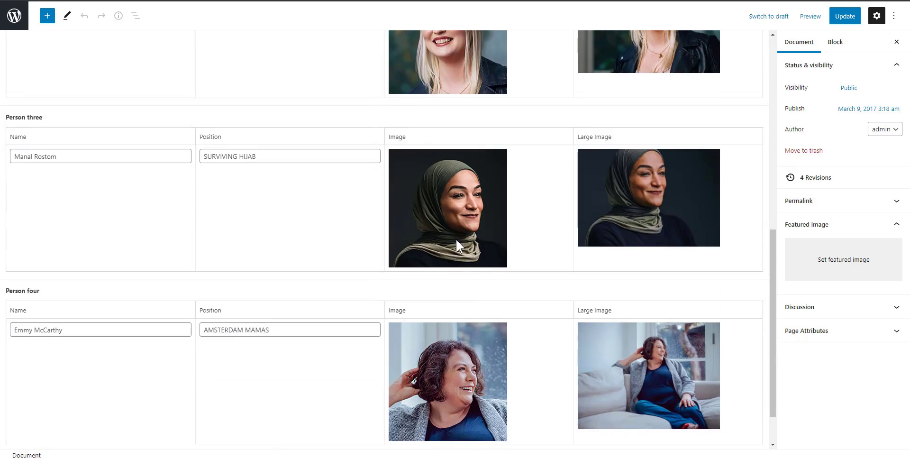
scroll(456, 240, "down", 1)
scroll(459, 280, "up", 10)
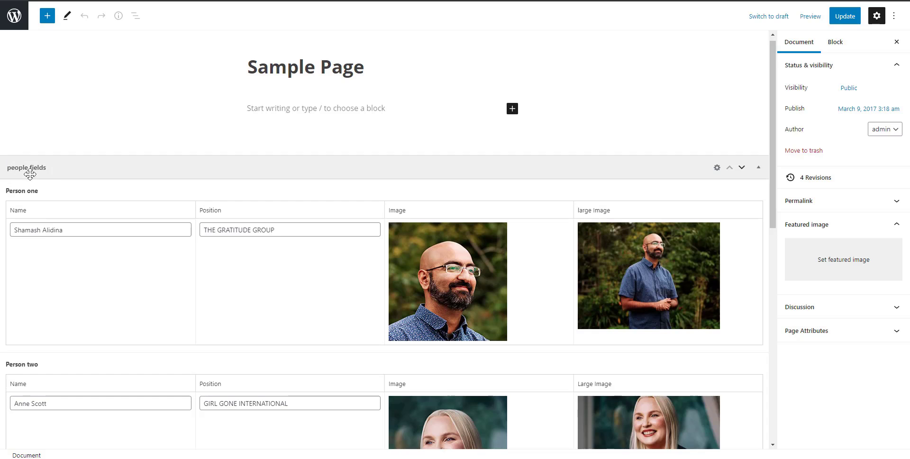
scroll(37, 184, "down", 1)
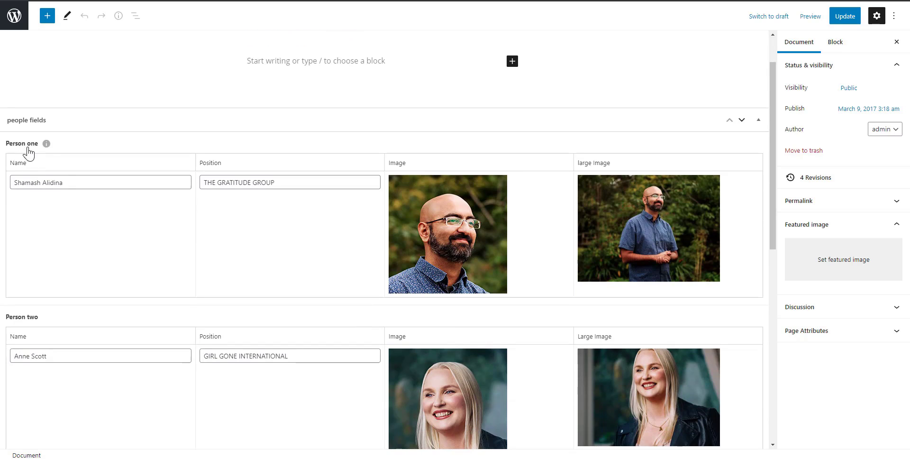
scroll(101, 207, "down", 6)
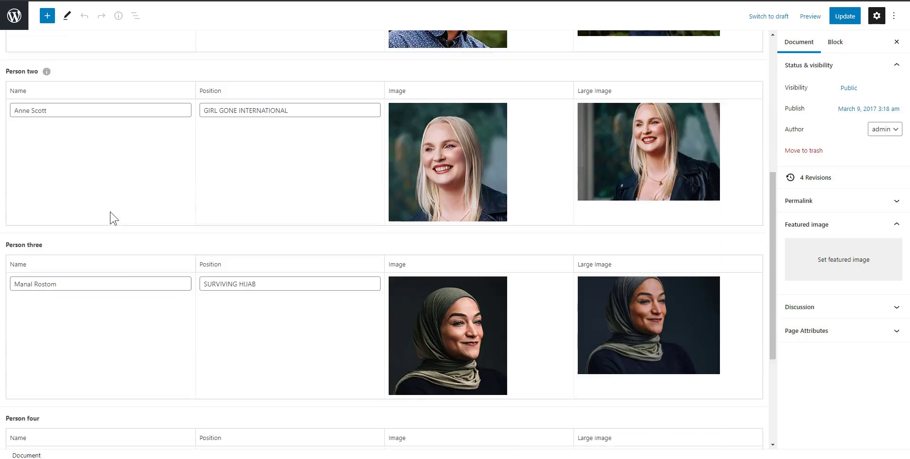
scroll(110, 218, "down", 3)
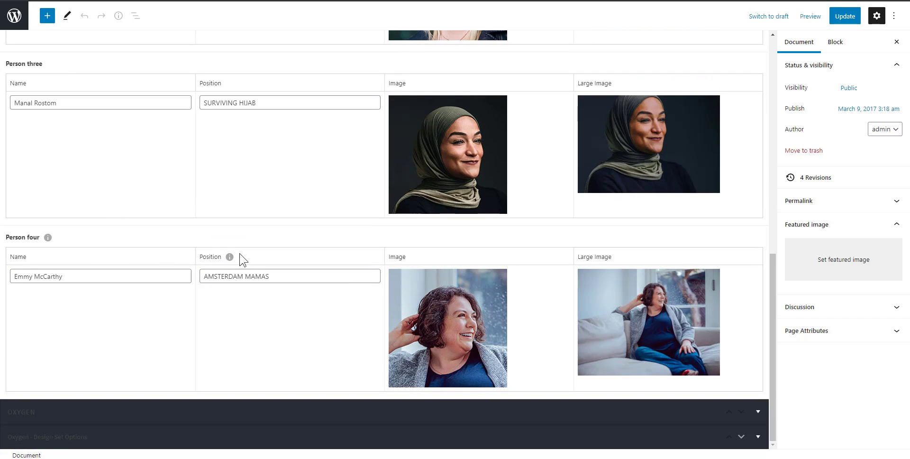
scroll(228, 256, "up", 5)
scroll(194, 255, "up", 5)
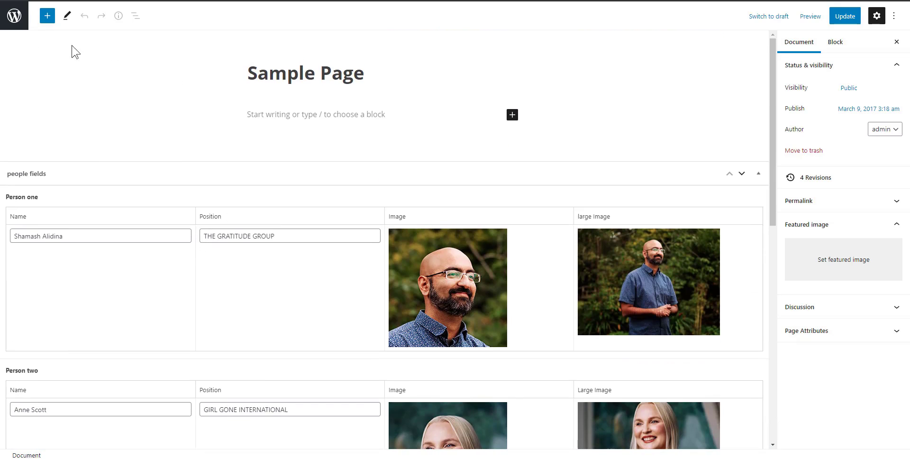
Step: Leave the page editor and create a new Advanced Custom Fields field group titled "Person 2"
left_click(13, 9)
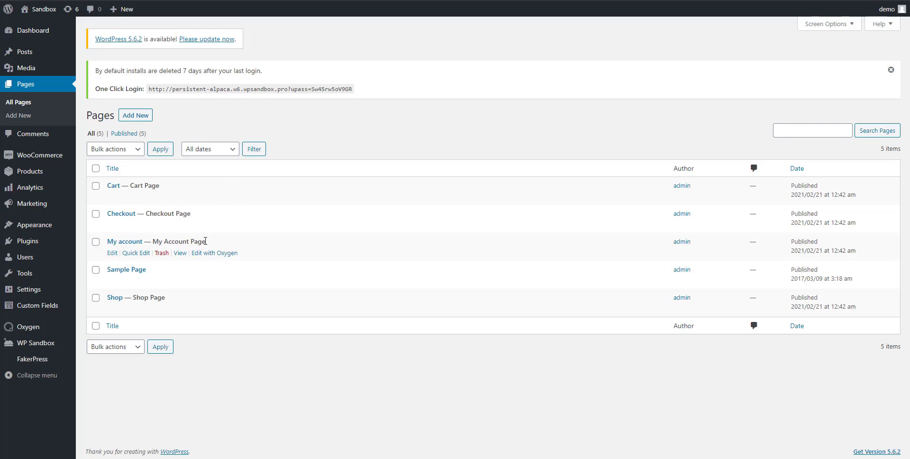
mouse_move(40, 307)
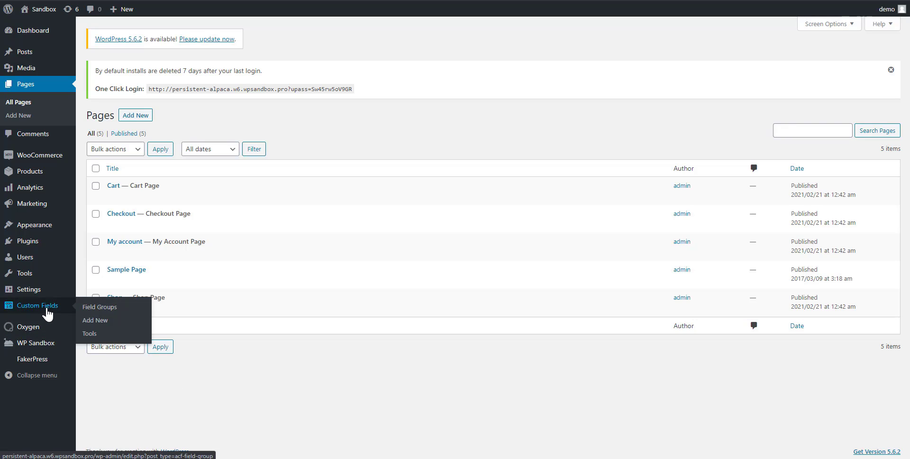
left_click(47, 312)
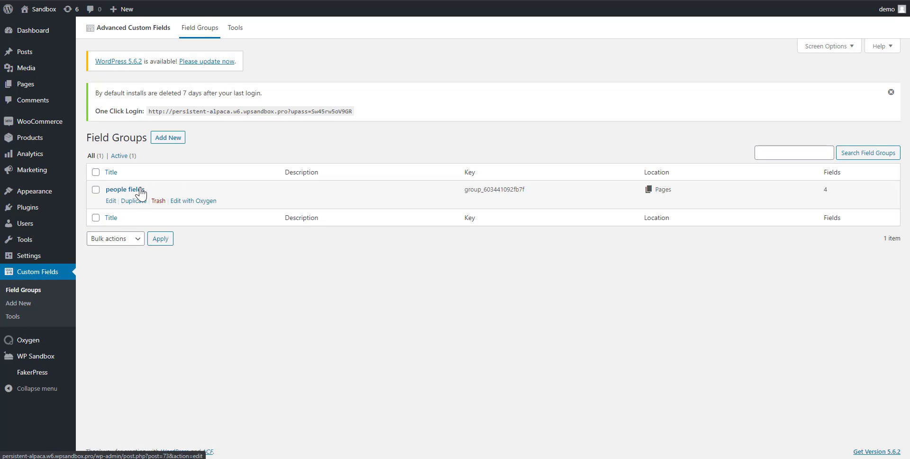
left_click(169, 138)
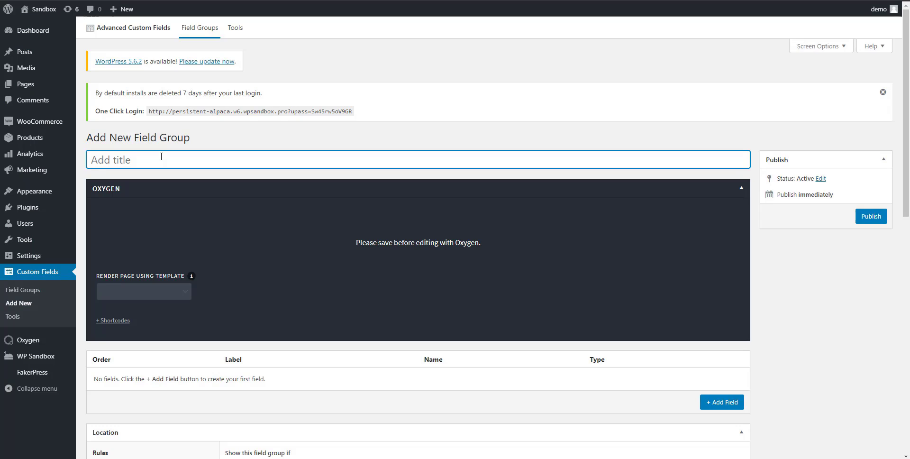
type("Person 2")
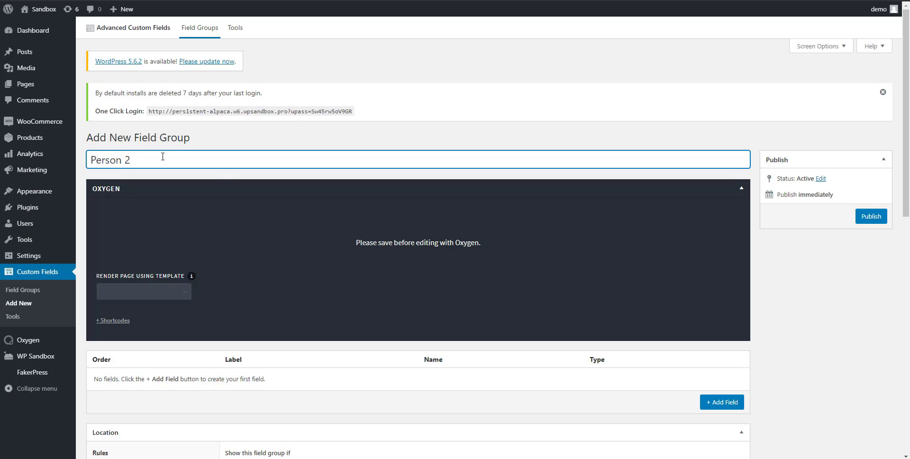
Step: Look through the available parameters for the new field group's location rule, leaving Post Type selected
scroll(297, 218, "down", 4)
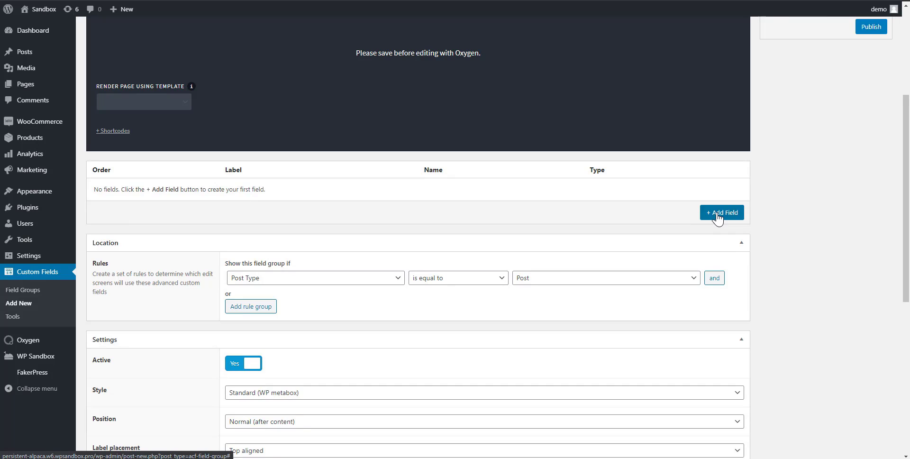
left_click(345, 283)
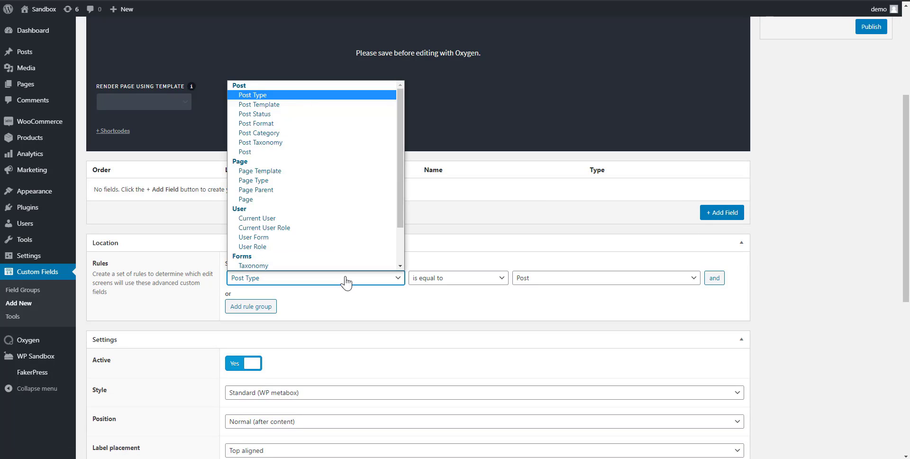
left_click(330, 293)
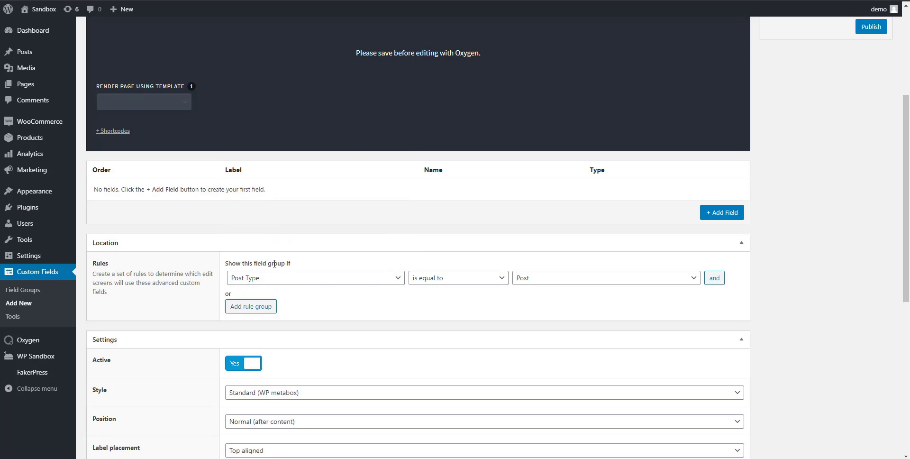
Step: Set the field group's location rule to show it when Page is equal to Sample Page
left_click(291, 282)
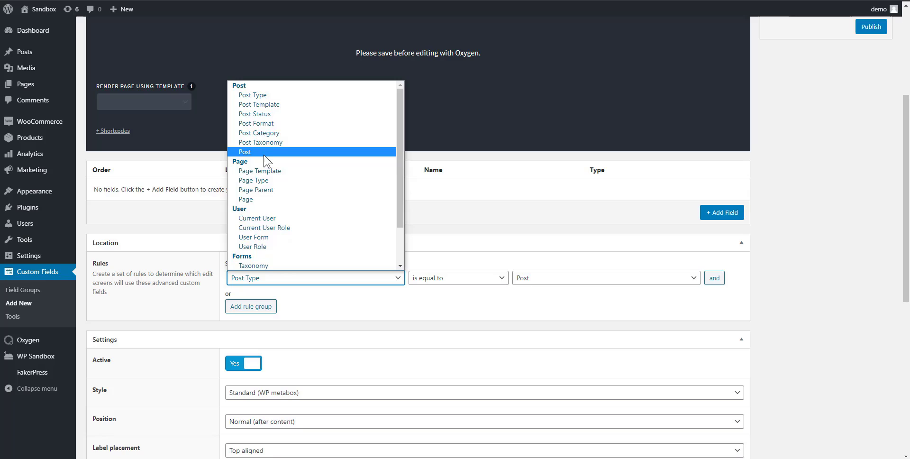
left_click(251, 199)
left_click(535, 283)
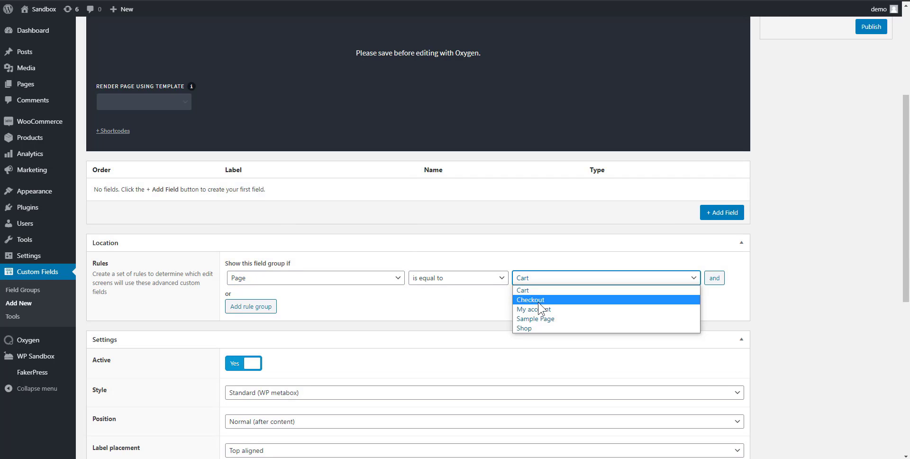
left_click(536, 318)
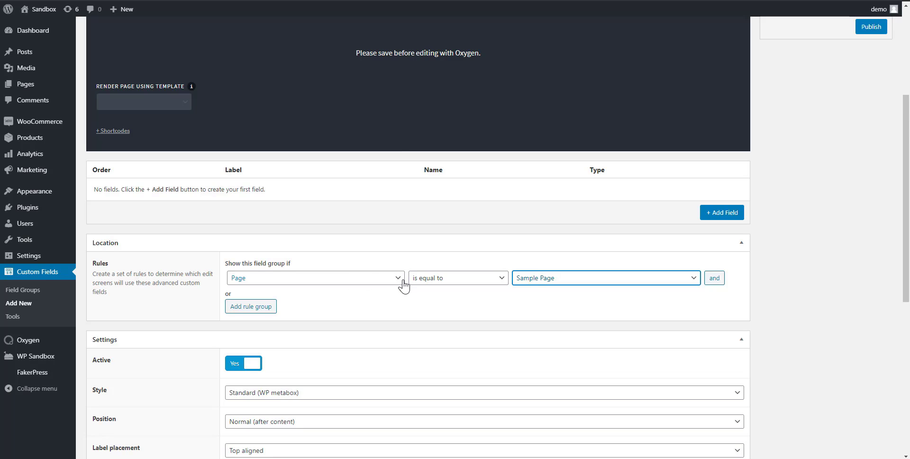
Step: Set the field group's position to High (after title) in its display settings
scroll(403, 284, "down", 4)
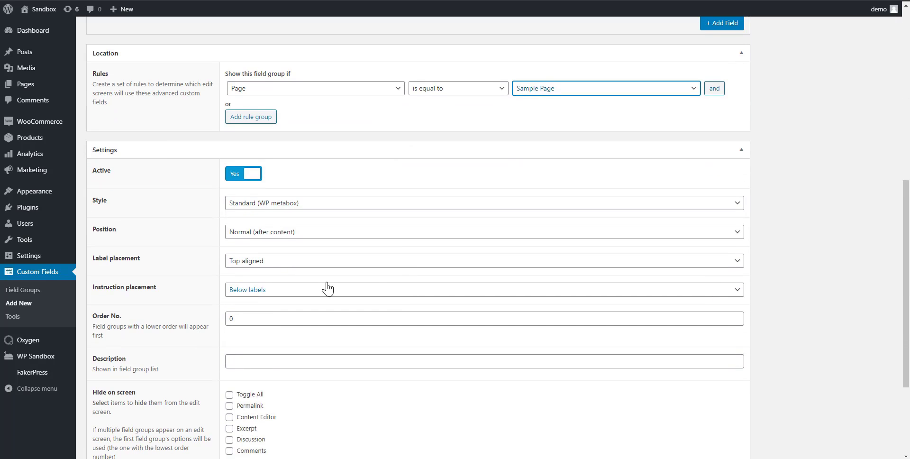
scroll(305, 327, "down", 3)
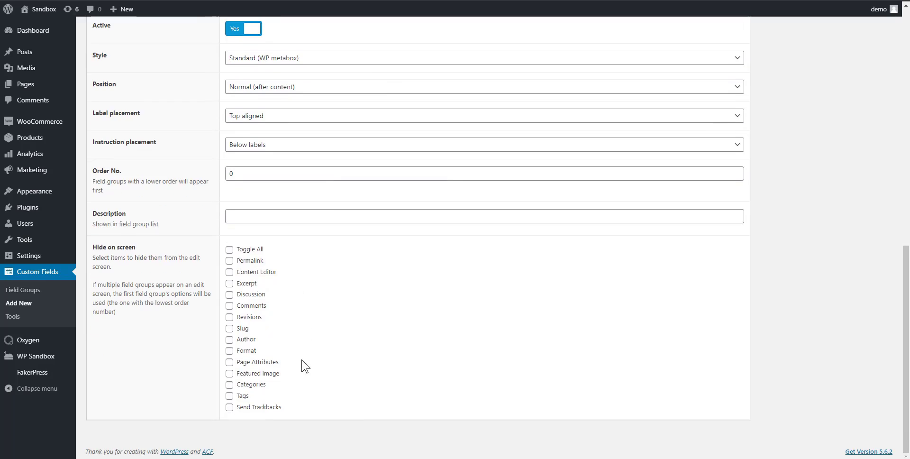
scroll(301, 351, "up", 6)
scroll(295, 332, "down", 2)
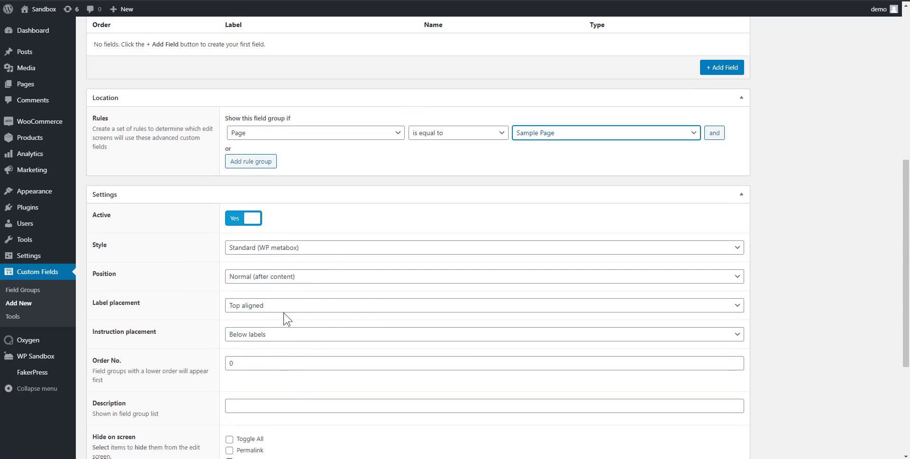
left_click(306, 280)
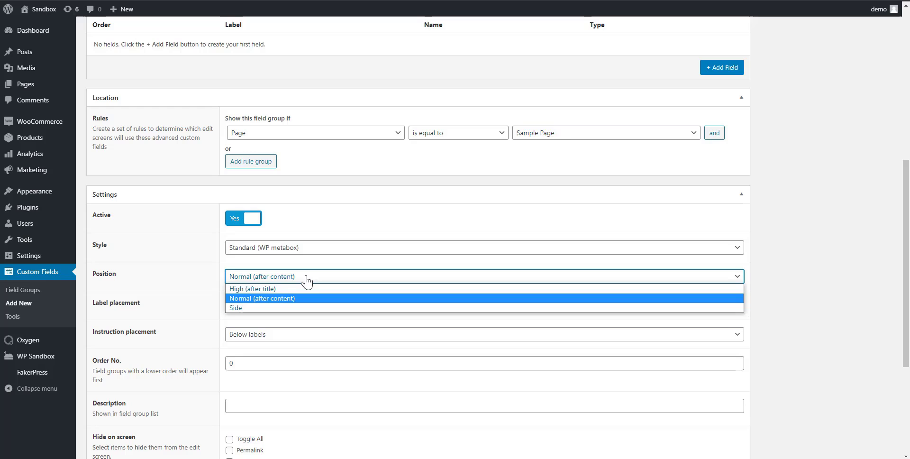
left_click(266, 288)
left_click(273, 279)
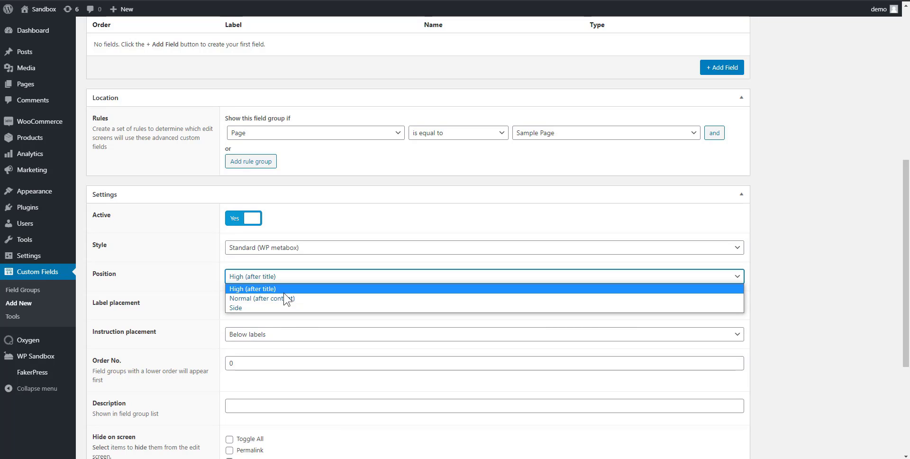
left_click(280, 291)
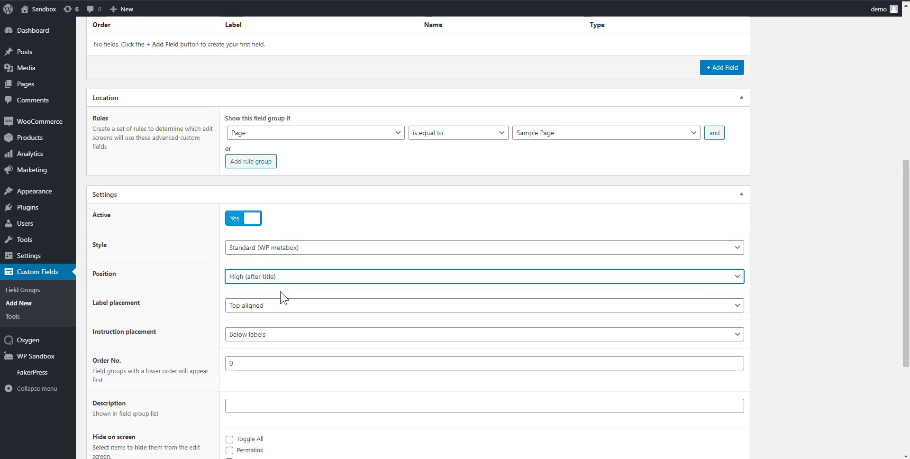
Step: Add a first field labelled "Person one" with the field name person_one
scroll(346, 336, "up", 3)
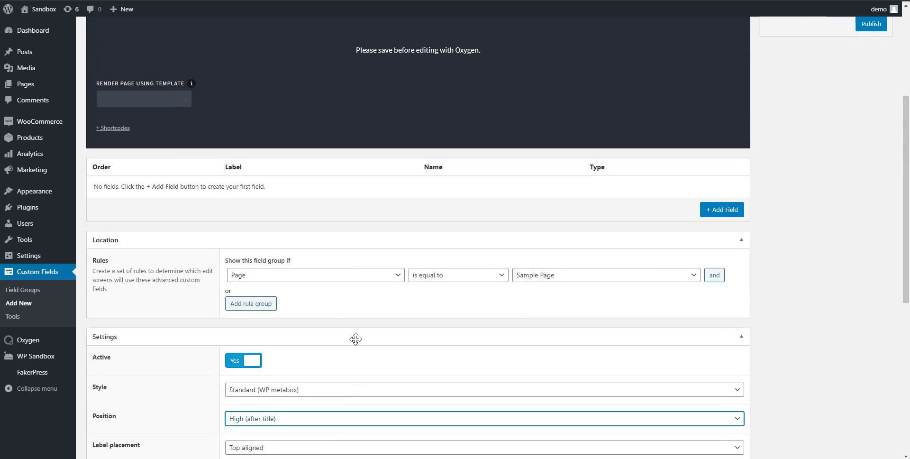
scroll(686, 303, "up", 2)
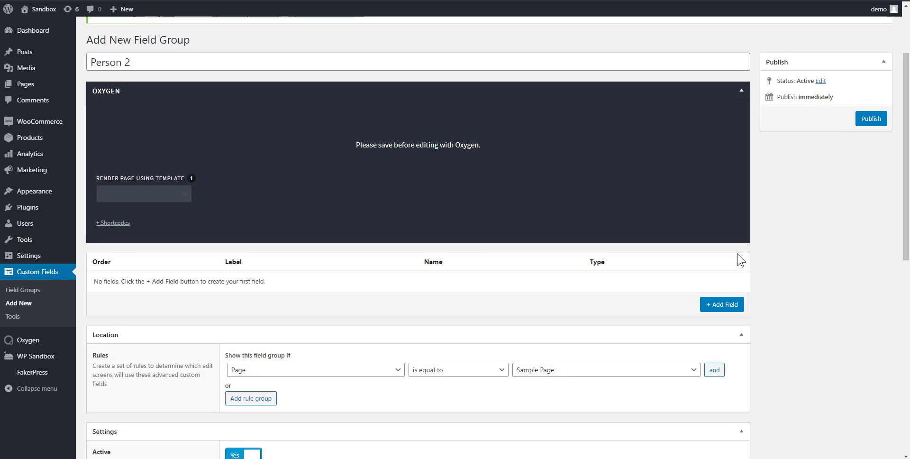
scroll(738, 254, "down", 2)
left_click(721, 211)
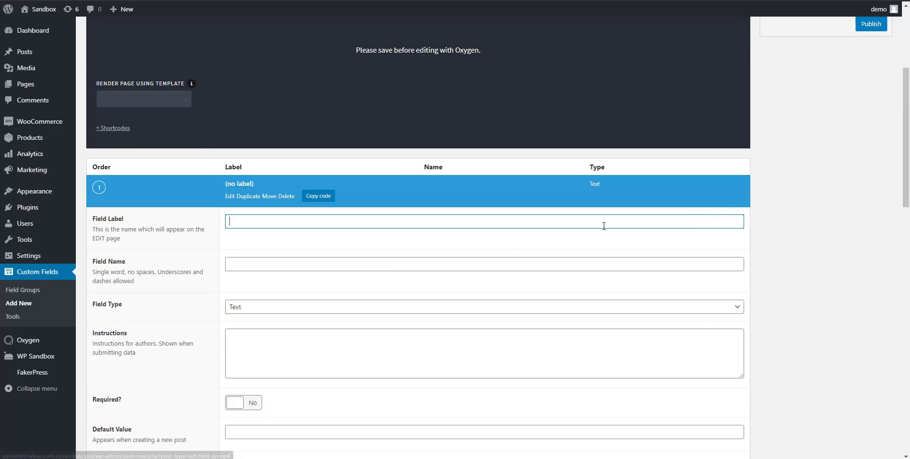
left_click(312, 259)
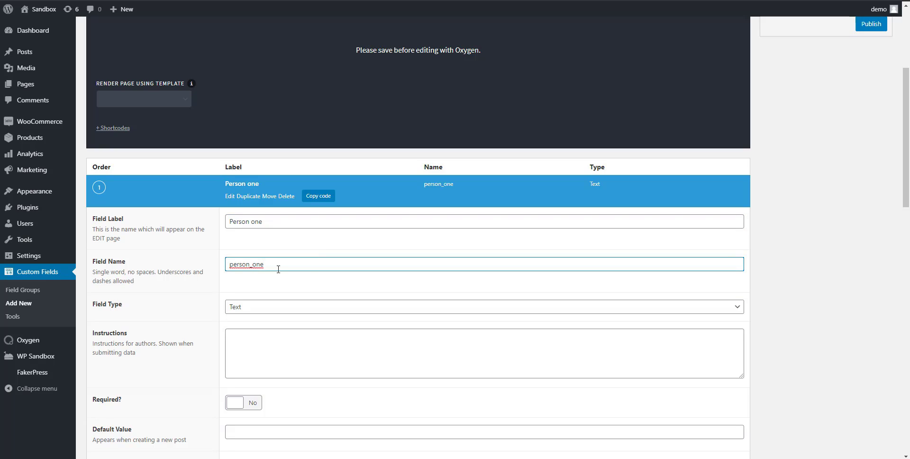
left_click(609, 279)
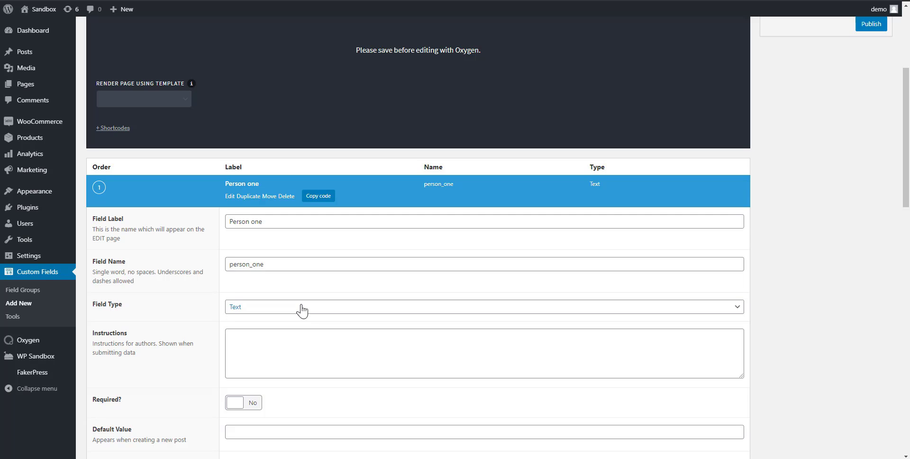
Step: Change the Person one field's type to Group
scroll(302, 310, "down", 2)
left_click(314, 214)
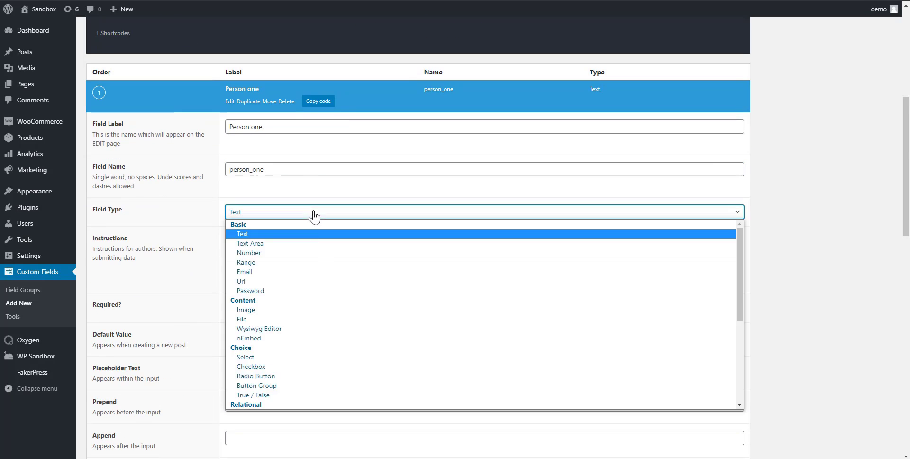
scroll(319, 290, "down", 5)
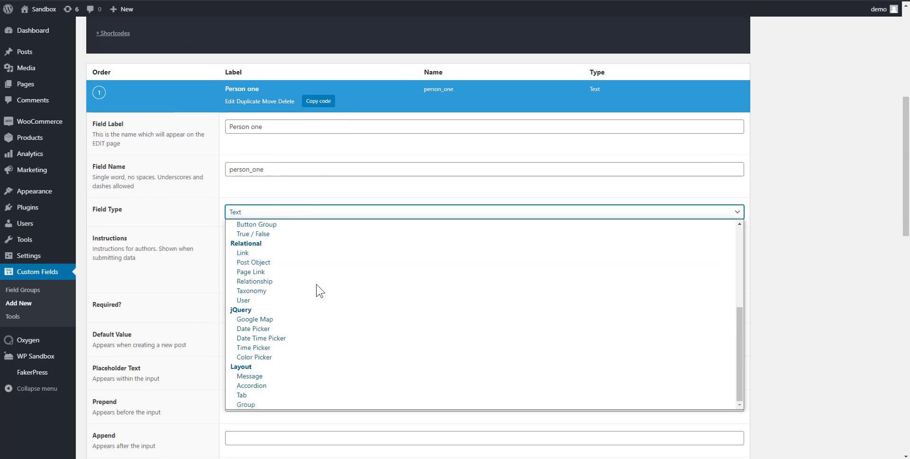
left_click(270, 403)
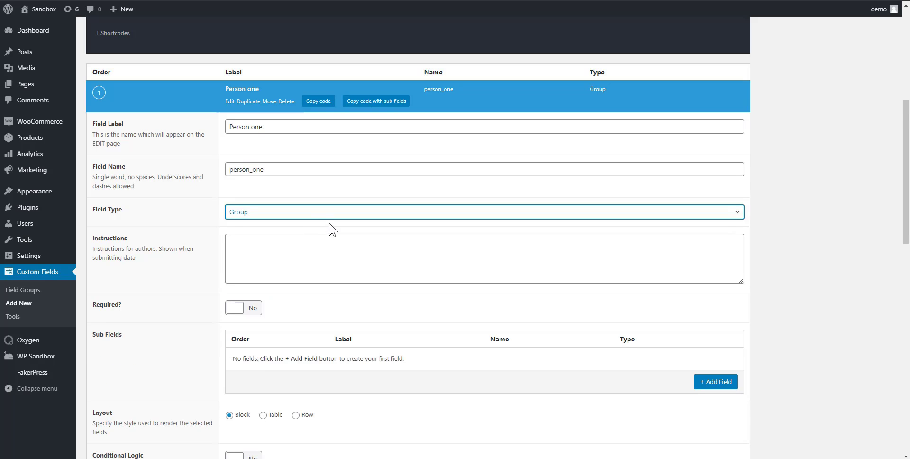
Step: Add a text sub field labelled "Name" with field name "name" to the Person one group, plus a second blank sub field
scroll(318, 237, "down", 2)
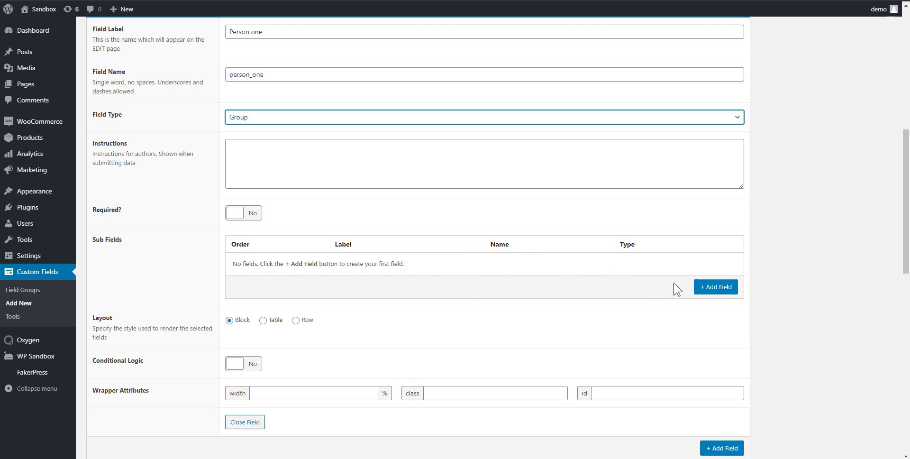
left_click(713, 286)
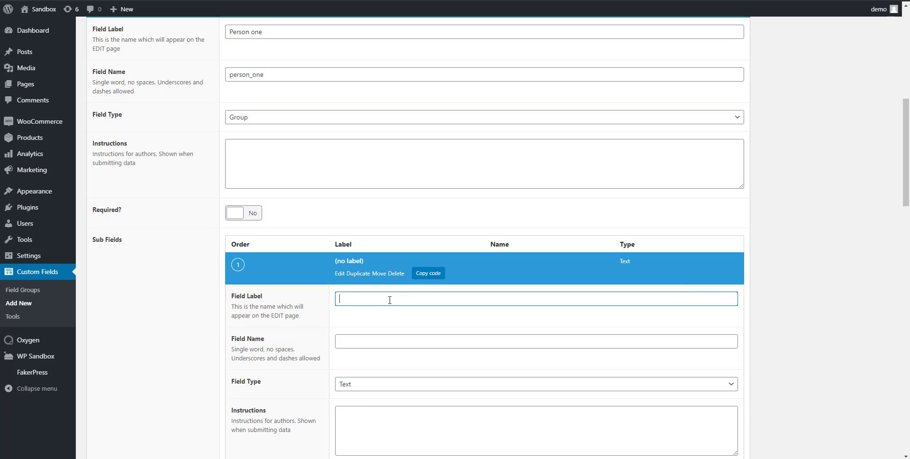
left_click(389, 341)
scroll(360, 337, "down", 2)
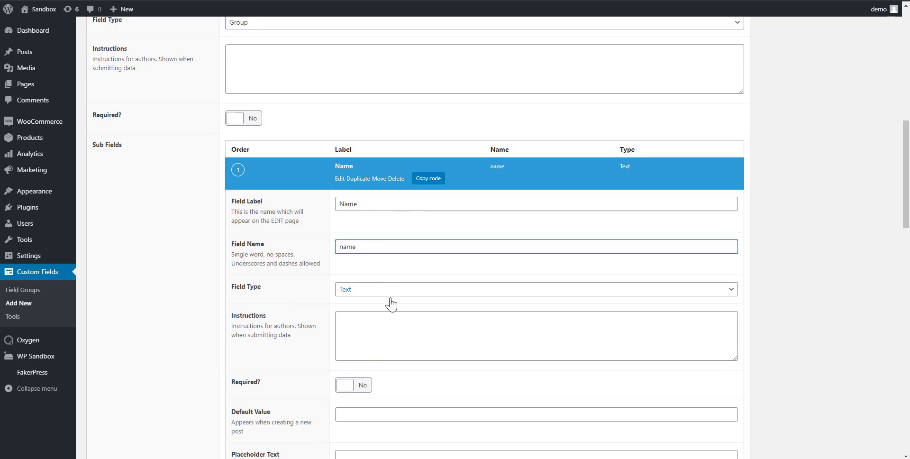
scroll(392, 303, "down", 2)
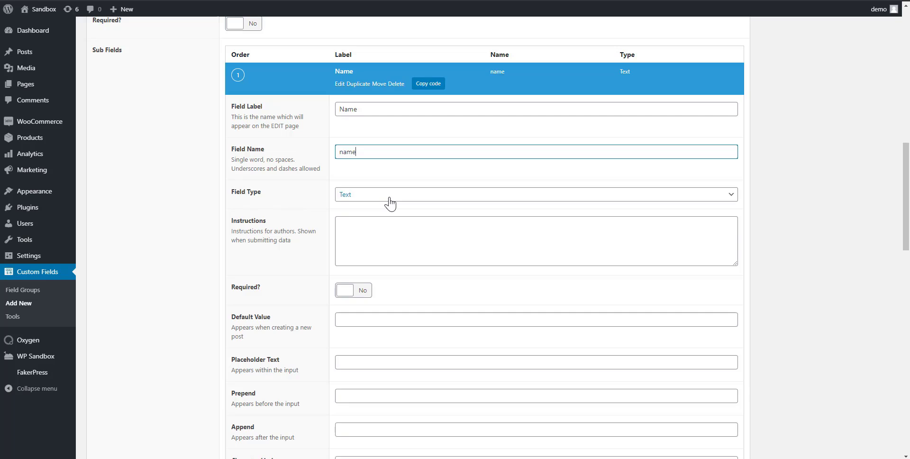
scroll(403, 205, "down", 4)
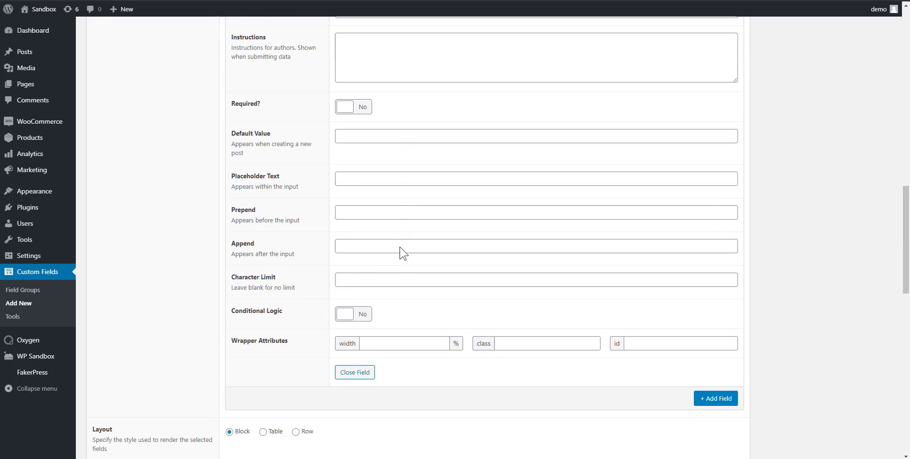
scroll(419, 259, "up", 4)
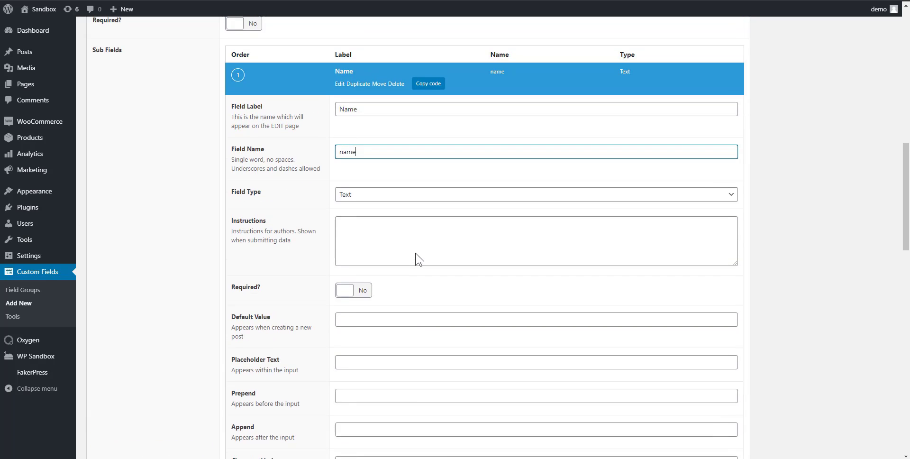
scroll(409, 231, "down", 4)
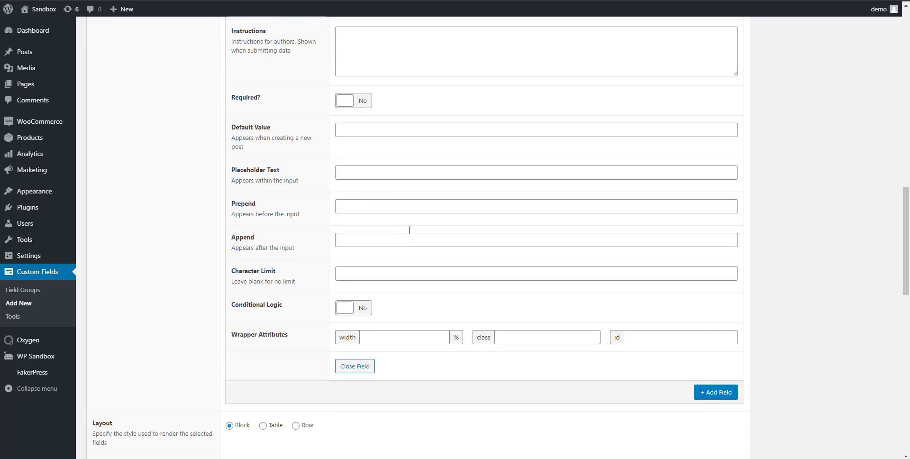
left_click(706, 398)
scroll(662, 383, "down", 4)
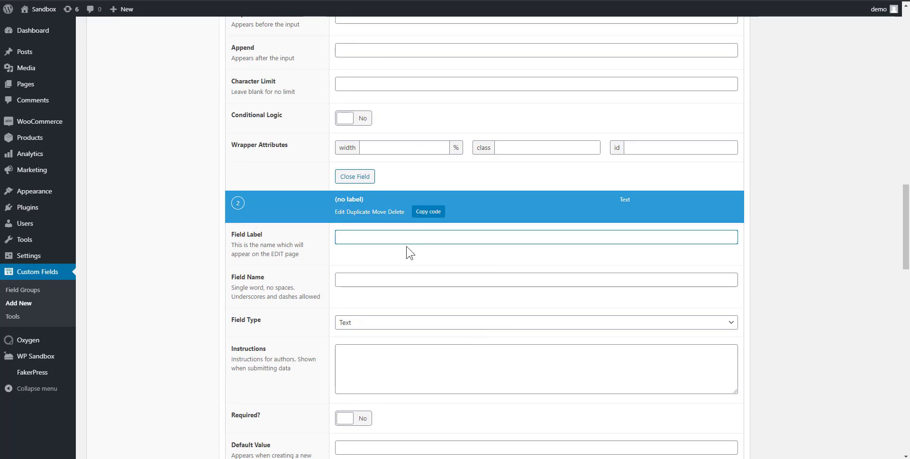
Step: Review how the Name sub field is nested inside the Person one group field
scroll(410, 254, "up", 12)
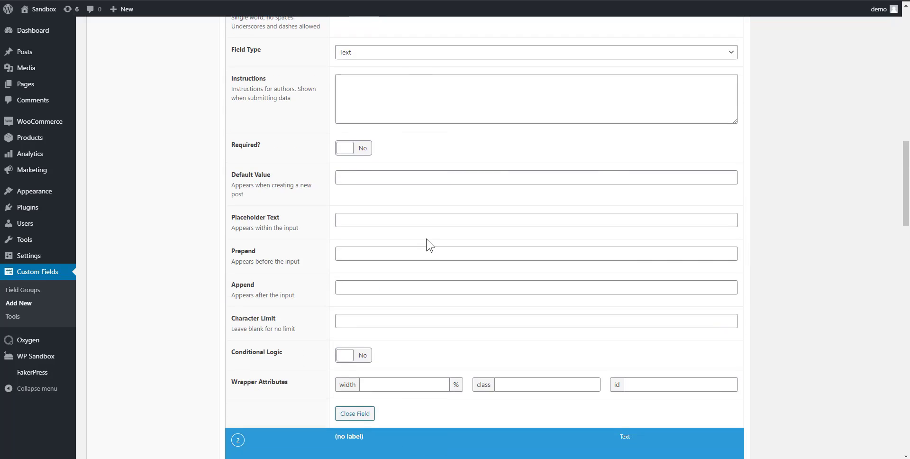
scroll(446, 291, "up", 5)
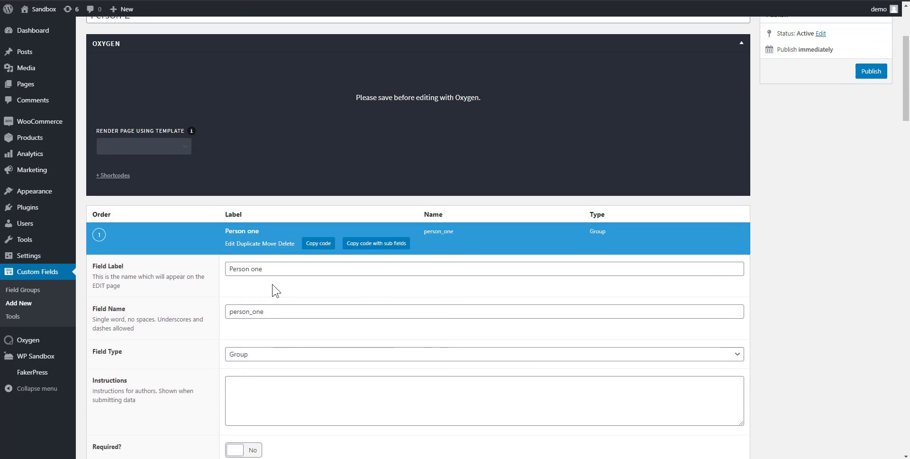
scroll(332, 317, "down", 9)
scroll(365, 303, "up", 5)
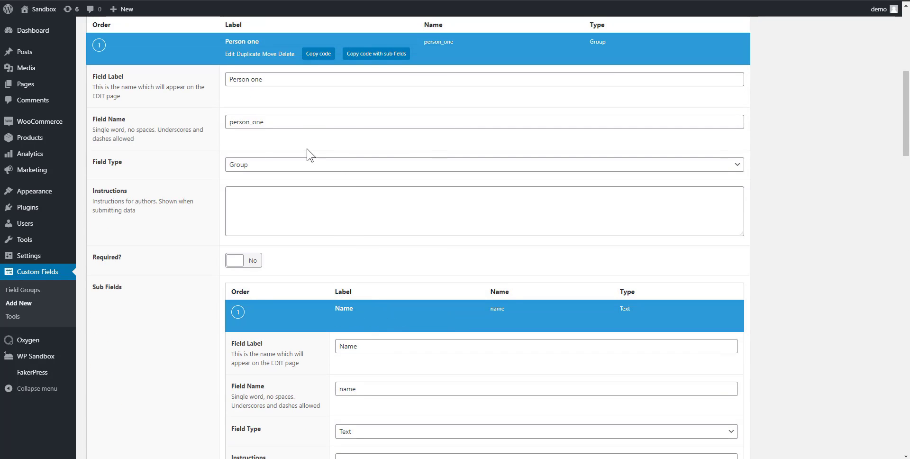
scroll(377, 288, "down", 3)
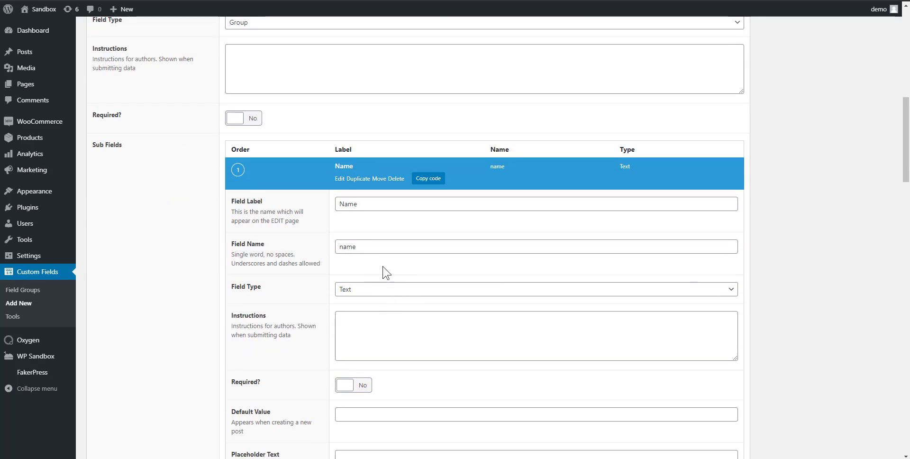
scroll(386, 273, "up", 3)
scroll(386, 272, "down", 2)
scroll(386, 285, "up", 4)
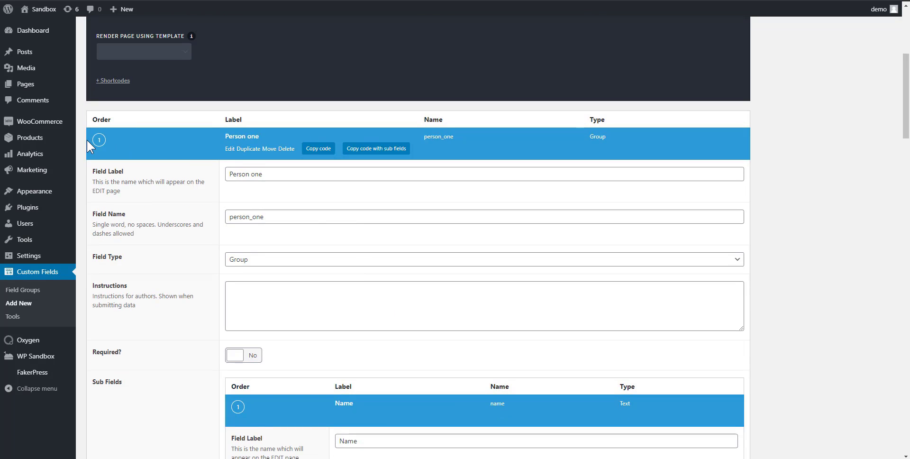
scroll(746, 151, "down", 5)
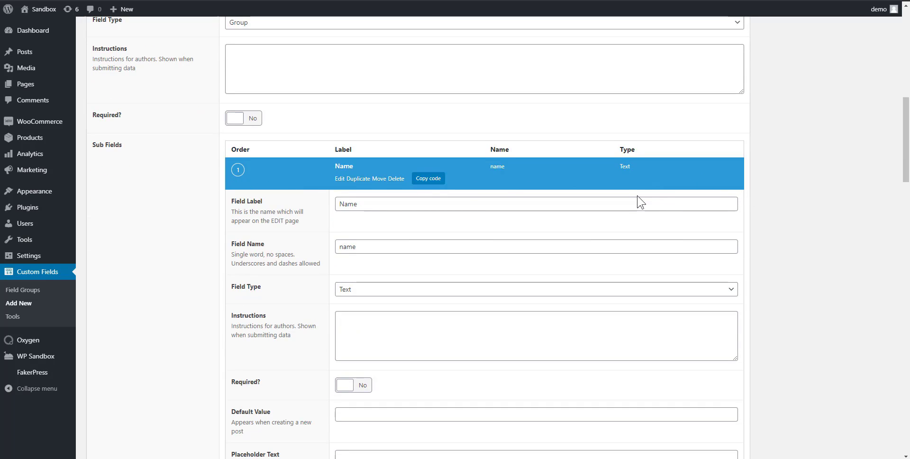
scroll(639, 201, "up", 3)
scroll(643, 205, "down", 2)
Step: Enter the label of the Person one group's second sub field and fill in its field name
scroll(630, 209, "down", 9)
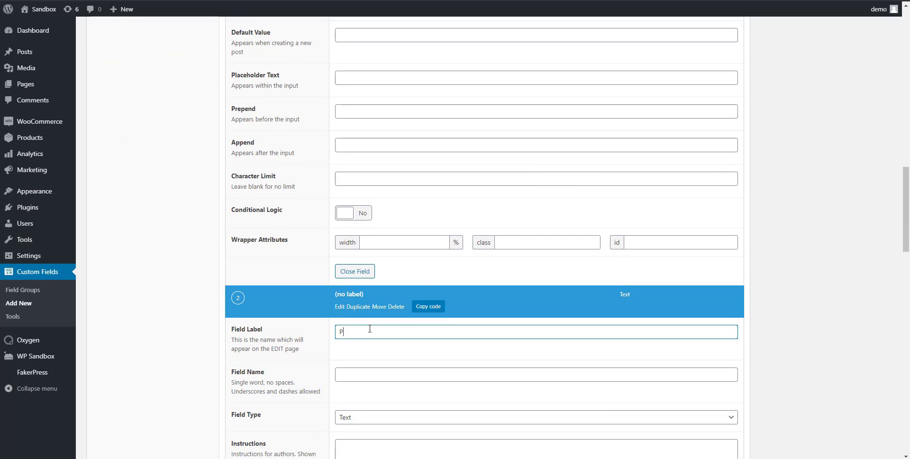
left_click(413, 375)
Step: Add a third sub field to the Person one group and label it "Small image"
scroll(417, 340, "down", 5)
scroll(401, 191, "down", 7)
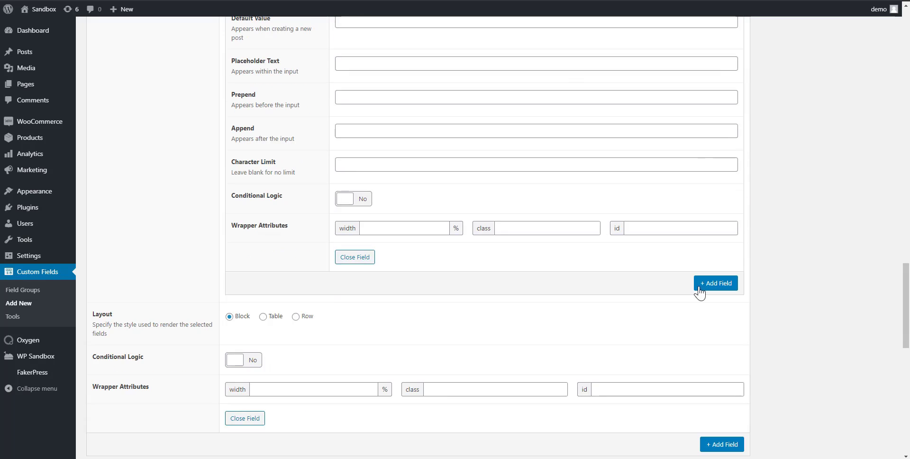
left_click(722, 284)
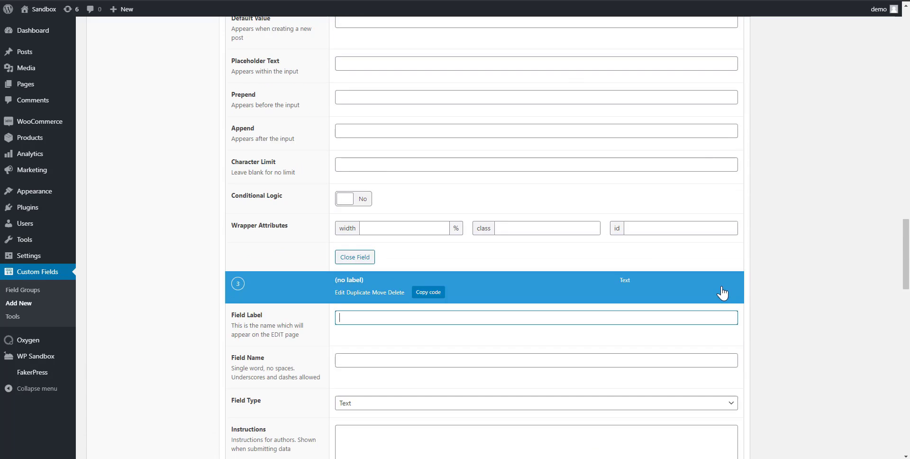
type("image")
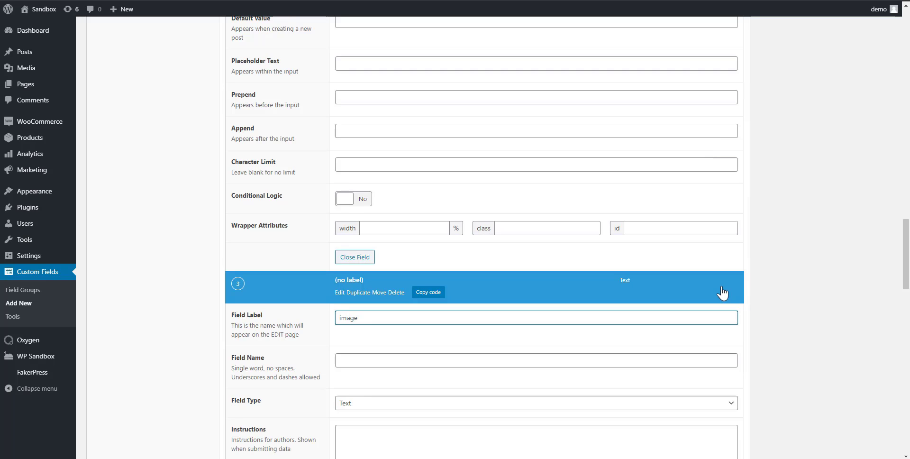
scroll(668, 272, "down", 4)
key("ctrl+a")
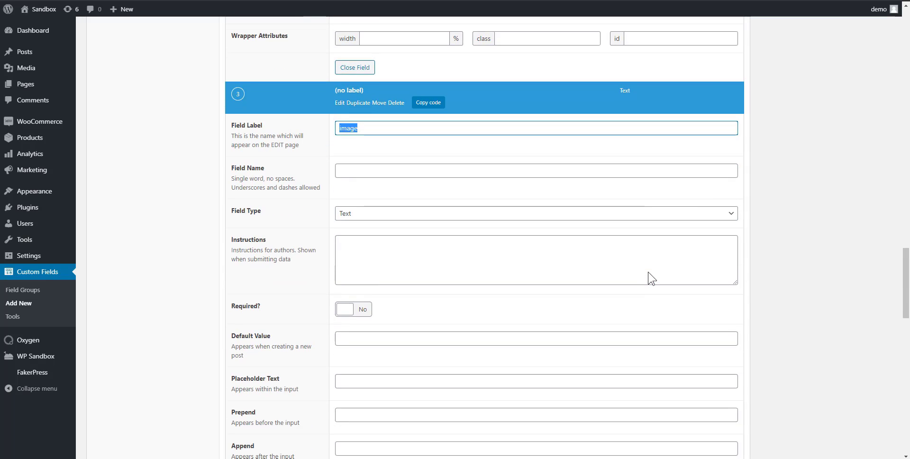
type("Small")
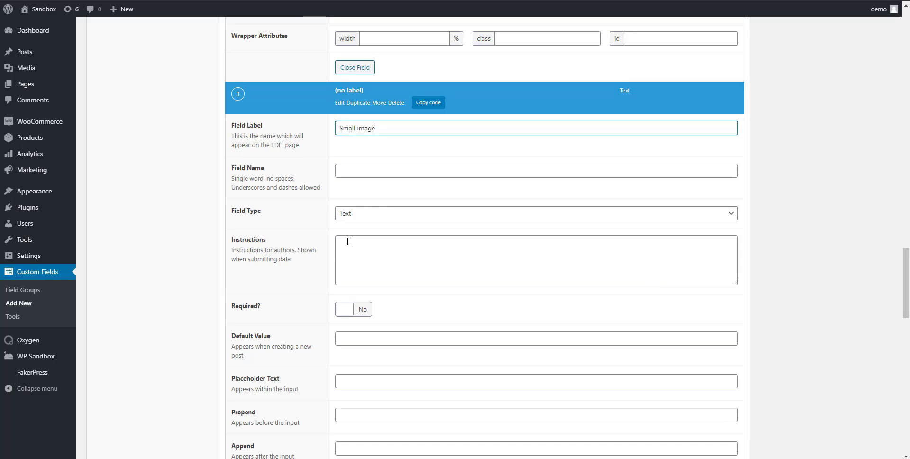
Step: Set the Small image sub field's type to Image with the return format Image URL
left_click(387, 216)
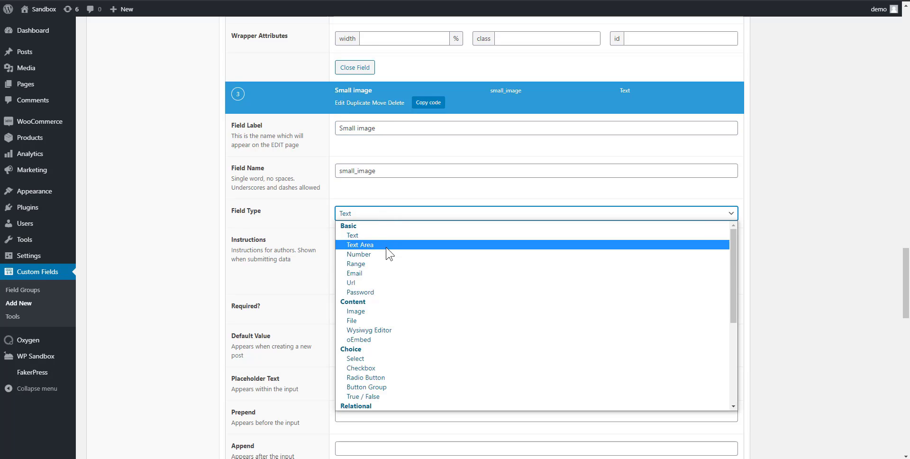
left_click(375, 310)
scroll(390, 264, "down", 2)
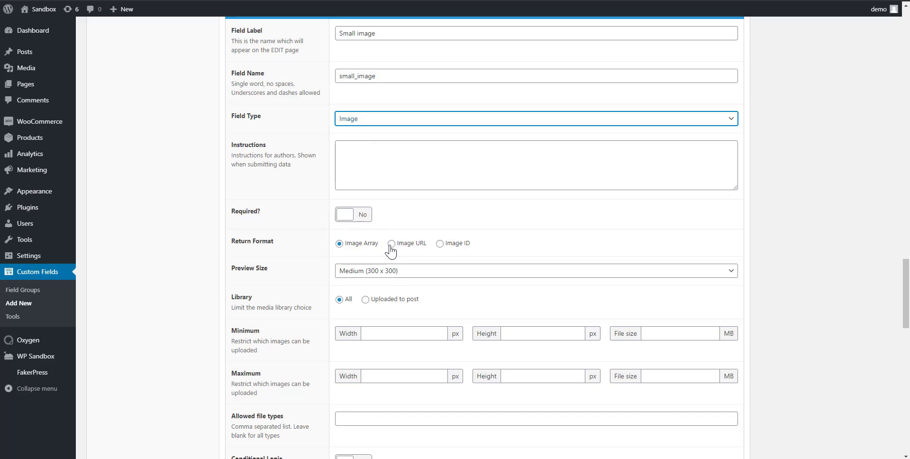
left_click(391, 245)
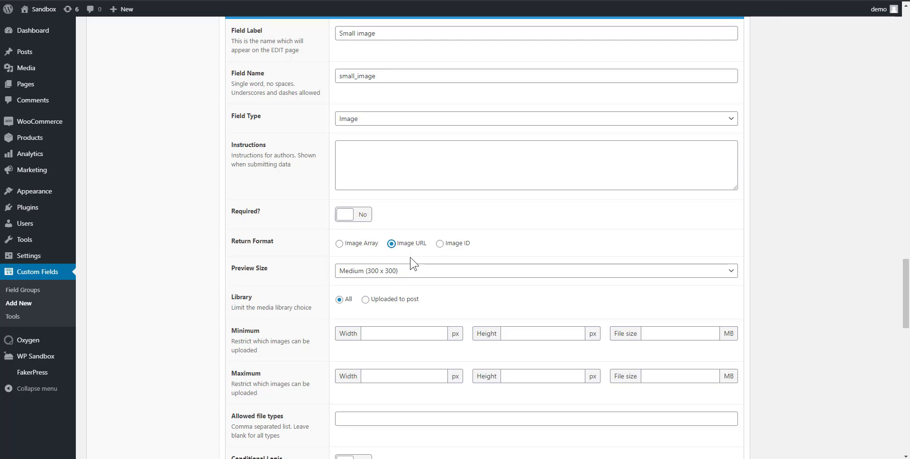
Step: Add a fourth sub field to the Person one group with label "large image" and field name "large_image"
scroll(417, 269, "down", 2)
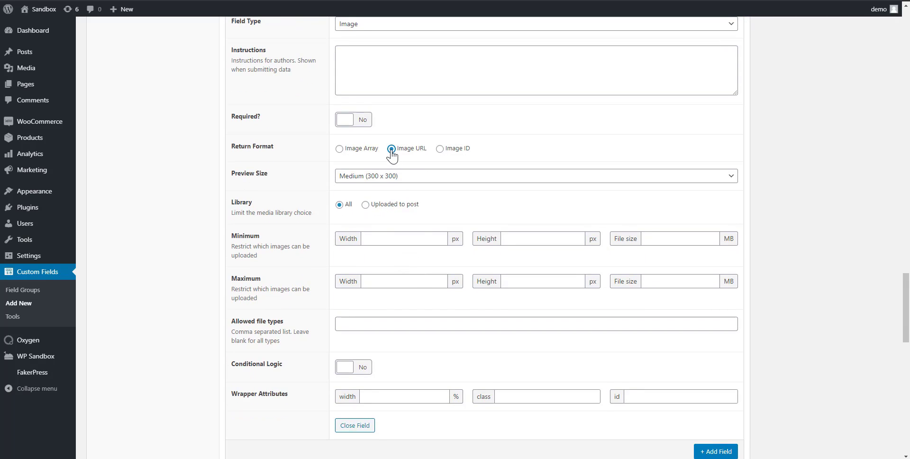
scroll(392, 161, "down", 1)
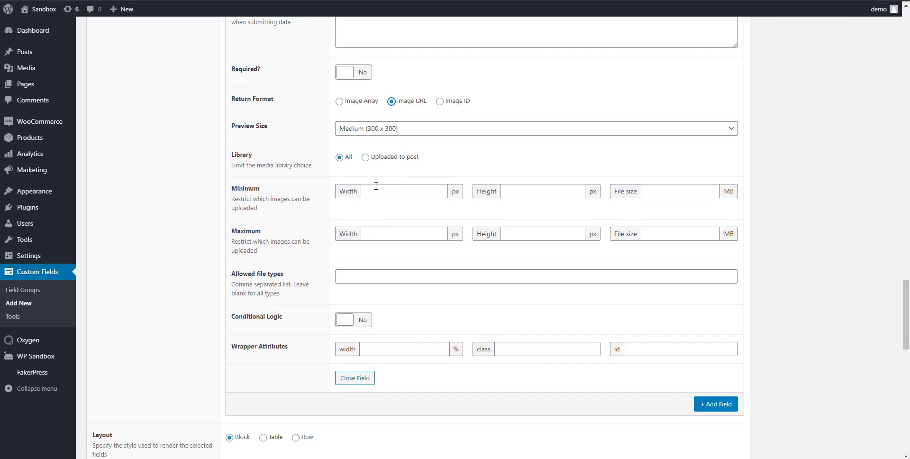
scroll(493, 316, "down", 1)
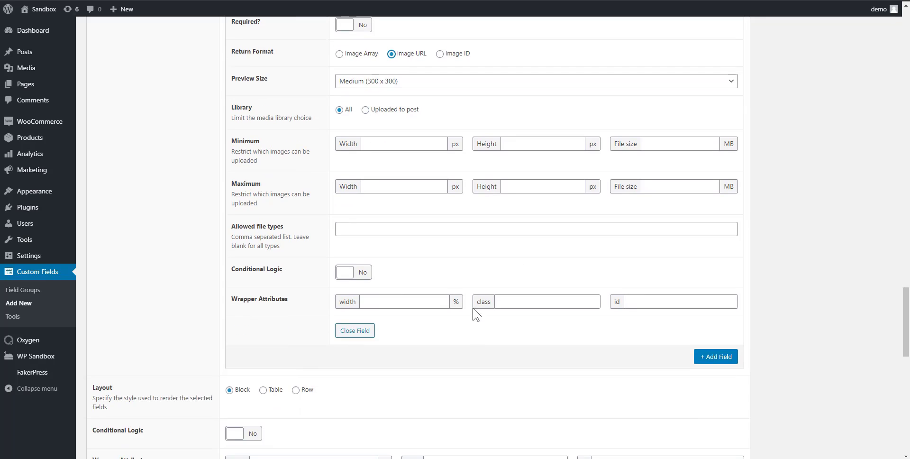
scroll(473, 311, "up", 3)
scroll(474, 303, "down", 5)
left_click(713, 310)
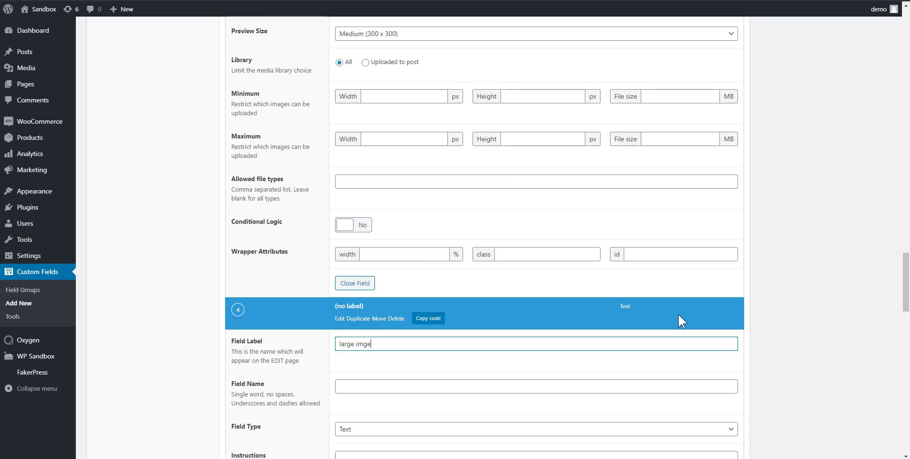
scroll(446, 260, "down", 4)
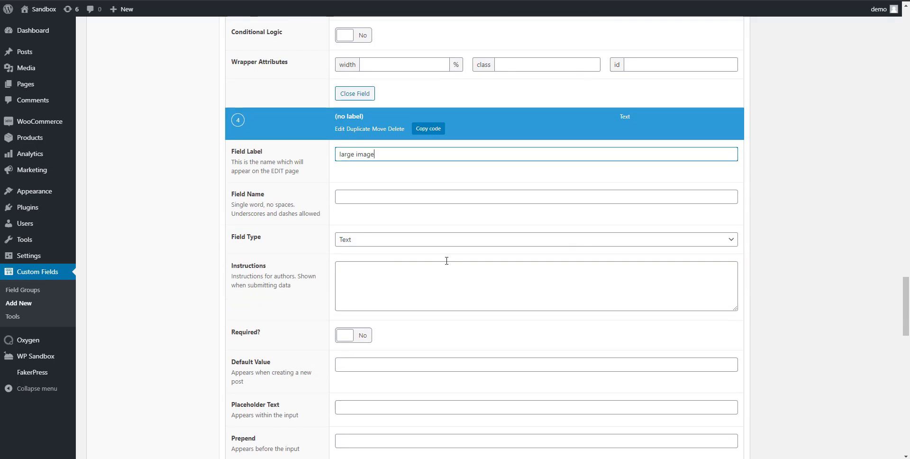
left_click(417, 201)
scroll(429, 284, "up", 9)
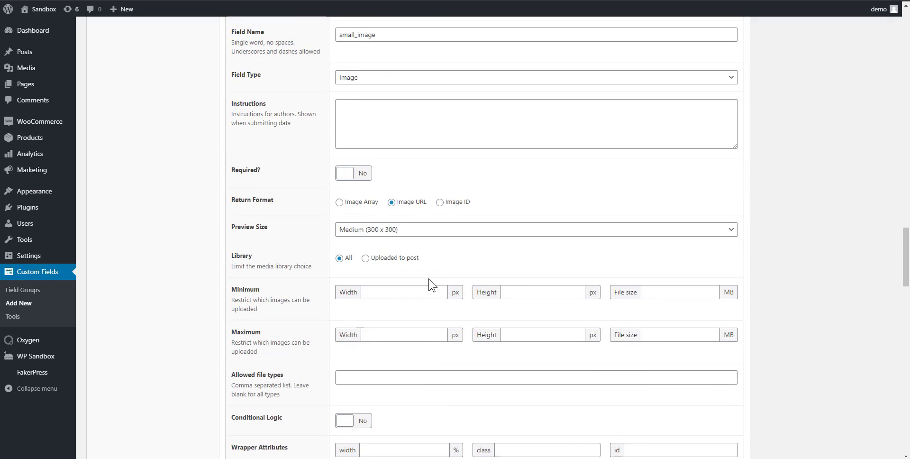
scroll(439, 252, "down", 7)
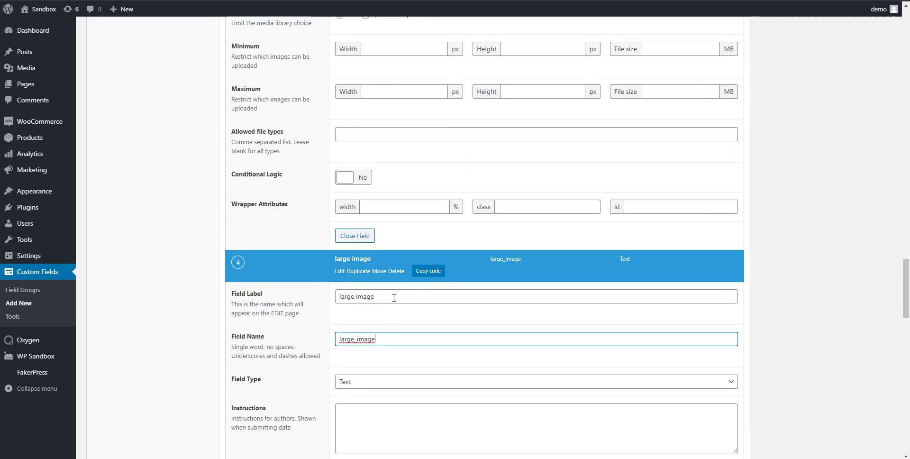
Step: Make the large image sub field an Image type that returns the Image URL
scroll(383, 324, "down", 2)
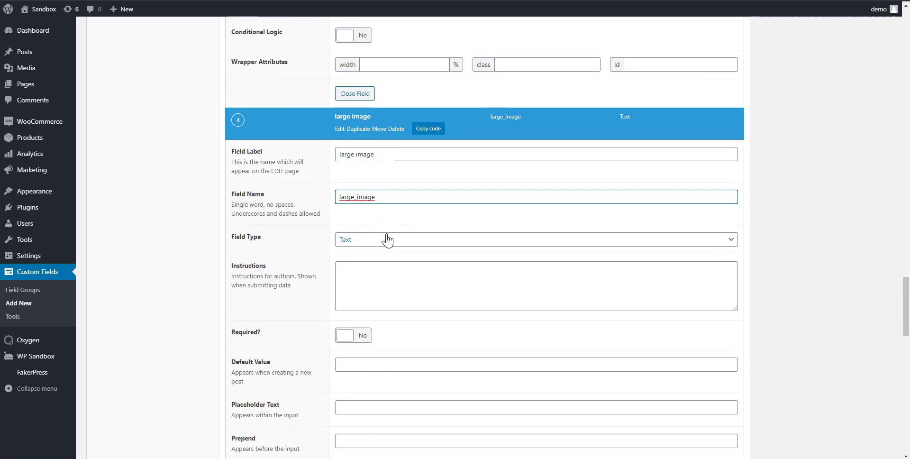
left_click(386, 240)
left_click(389, 281)
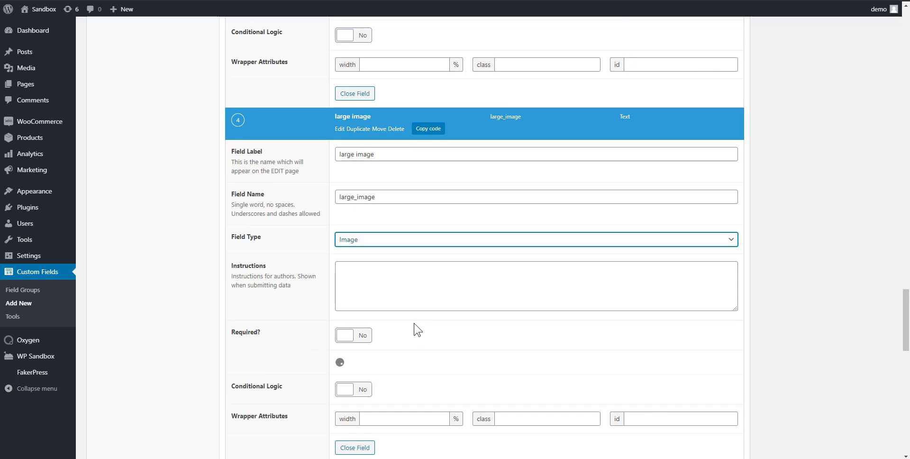
scroll(405, 303, "down", 2)
left_click(391, 270)
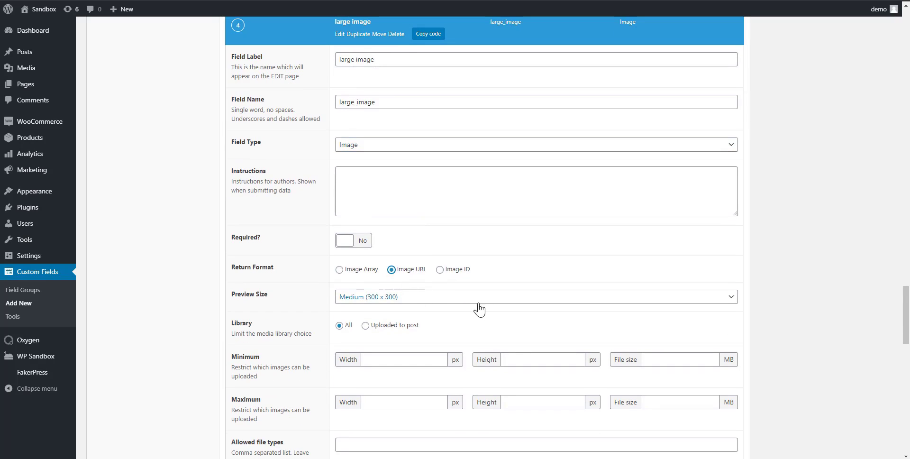
Step: Publish the new field group
scroll(499, 321, "up", 1)
scroll(510, 329, "down", 3)
scroll(516, 339, "up", 20)
scroll(517, 339, "up", 10)
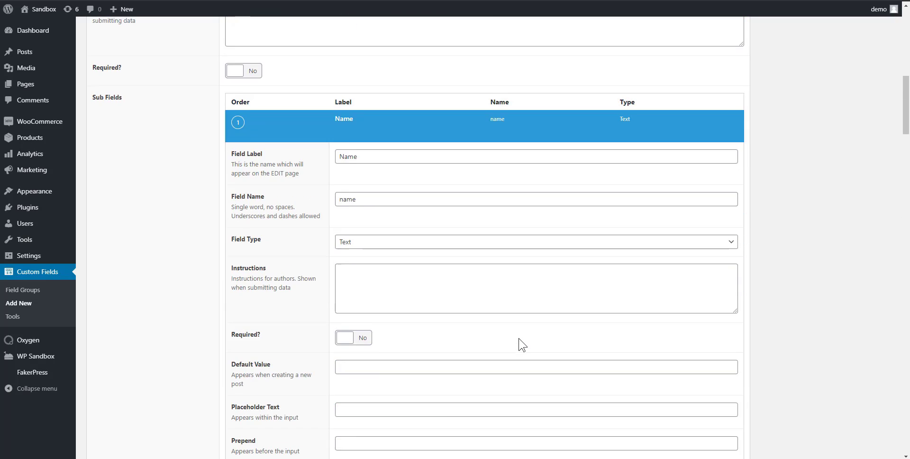
scroll(514, 338, "down", 2)
scroll(512, 337, "up", 3)
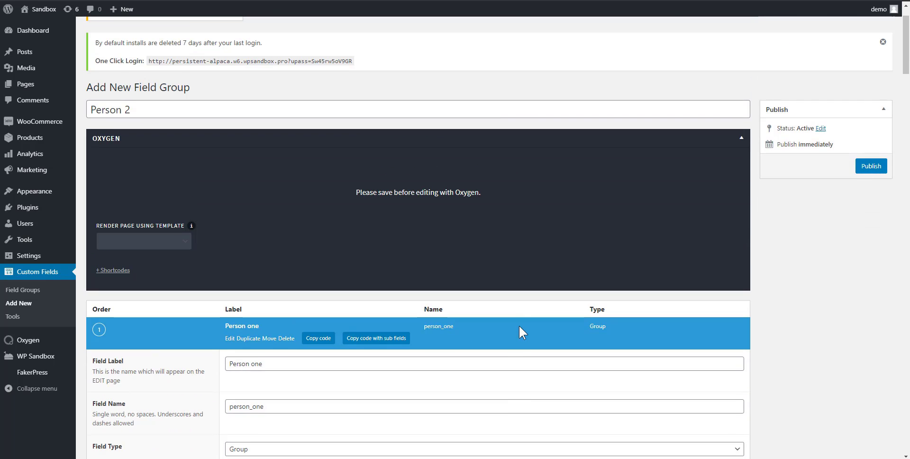
left_click(877, 168)
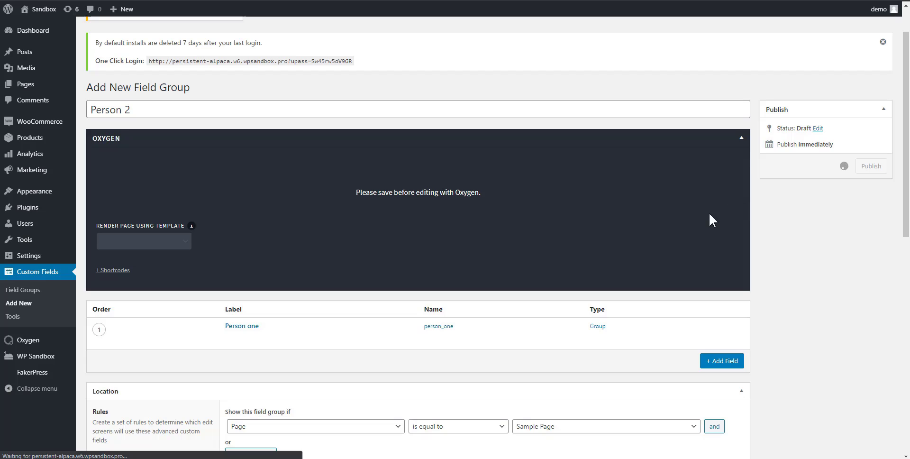
Step: Duplicate the Person one group field and give the copy the label "Person two" and field name "person_two"
scroll(581, 218, "down", 3)
scroll(297, 247, "down", 4)
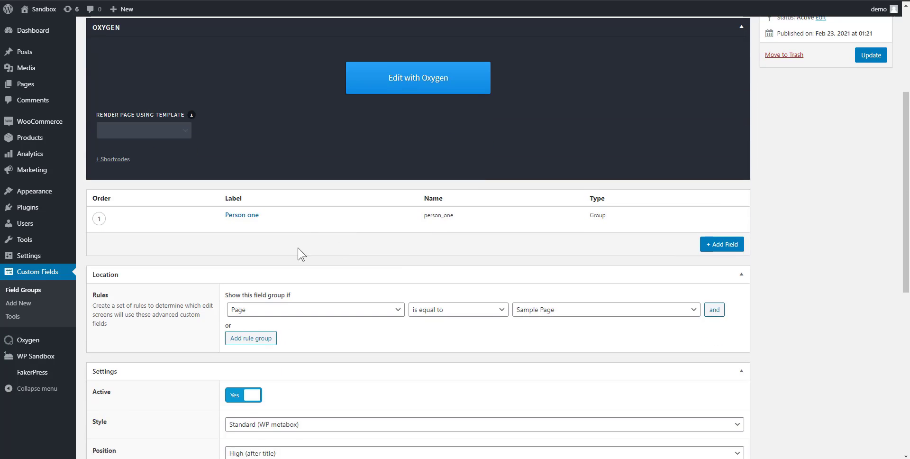
mouse_move(244, 220)
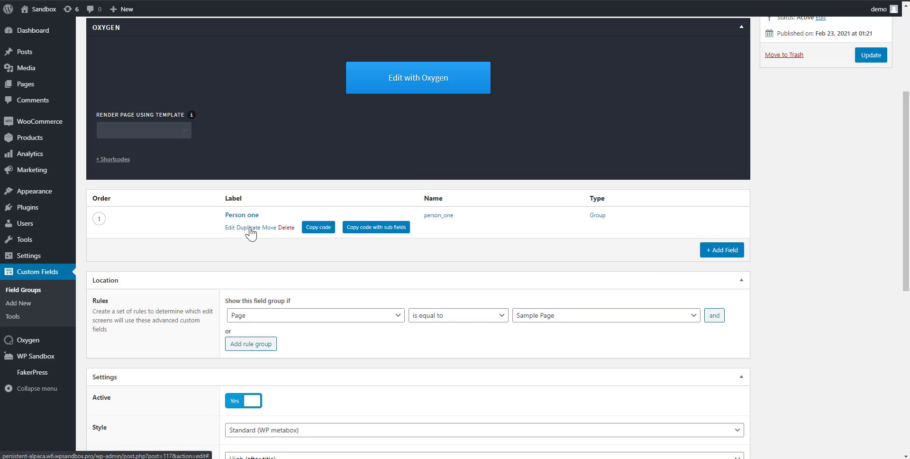
left_click(249, 228)
left_click_drag(293, 283, 188, 293)
type("Person")
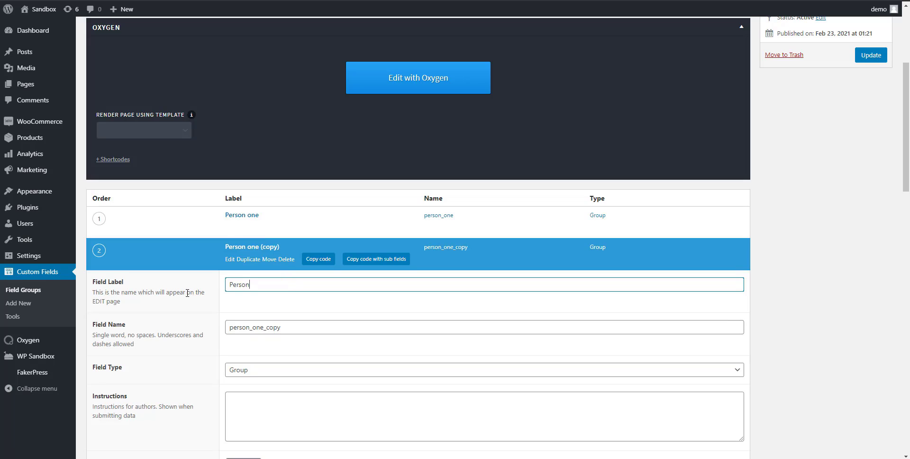
type(" two")
left_click_drag(309, 326, 192, 327)
key("BackSpace")
left_click(271, 287)
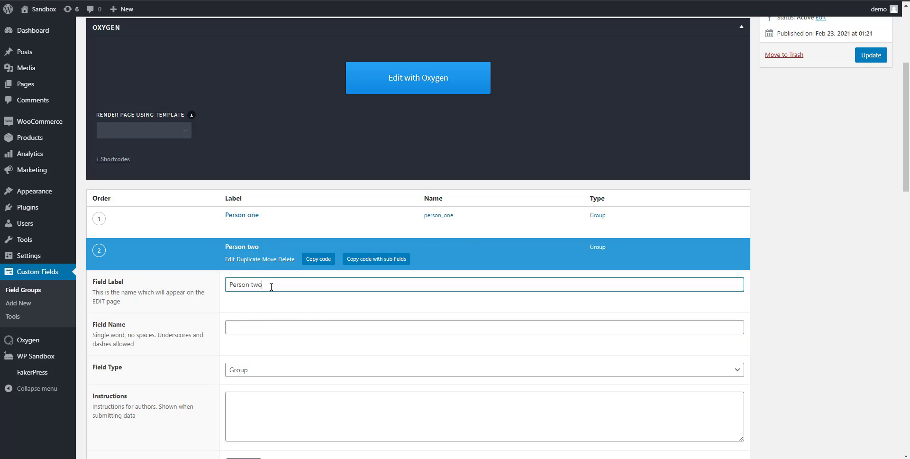
left_click(259, 327)
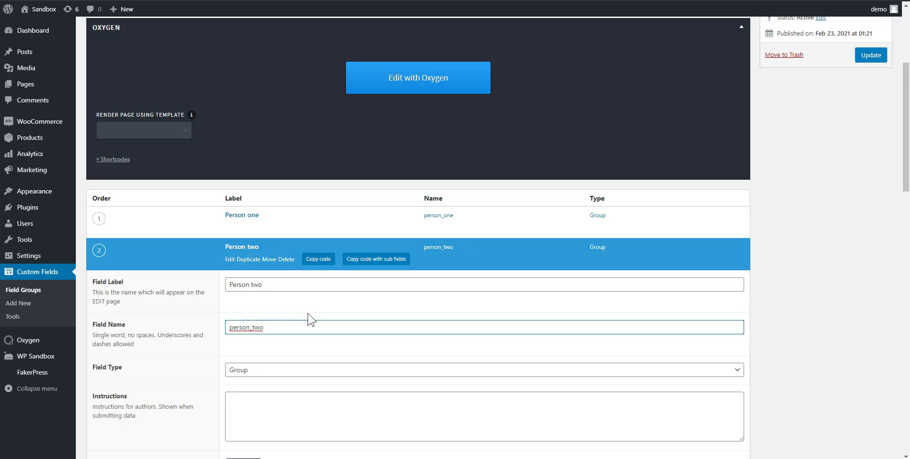
Step: Duplicate the Person two group field and give the copy the label "Person three" and field name "person_three"
scroll(311, 314, "down", 1)
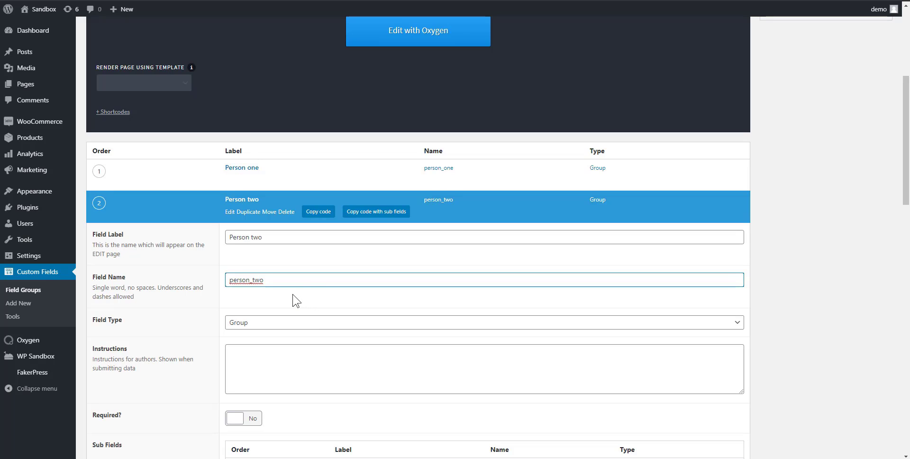
scroll(297, 301, "down", 5)
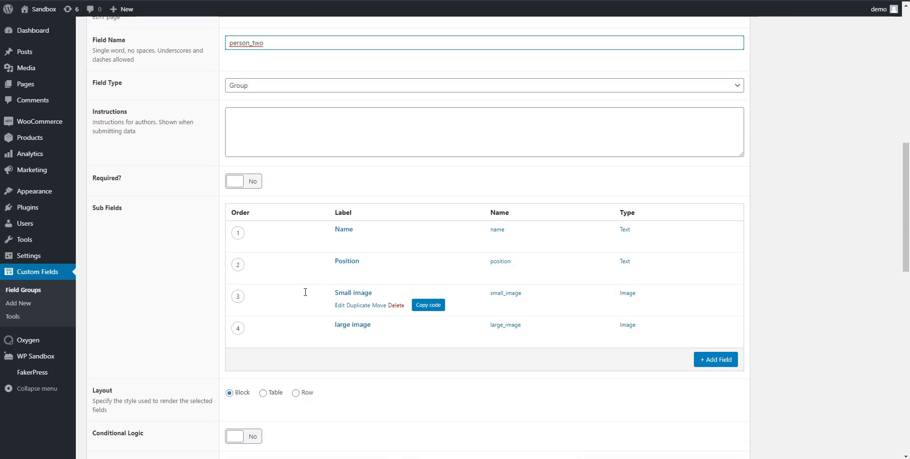
scroll(304, 290, "down", 3)
scroll(312, 299, "up", 6)
scroll(284, 285, "down", 3)
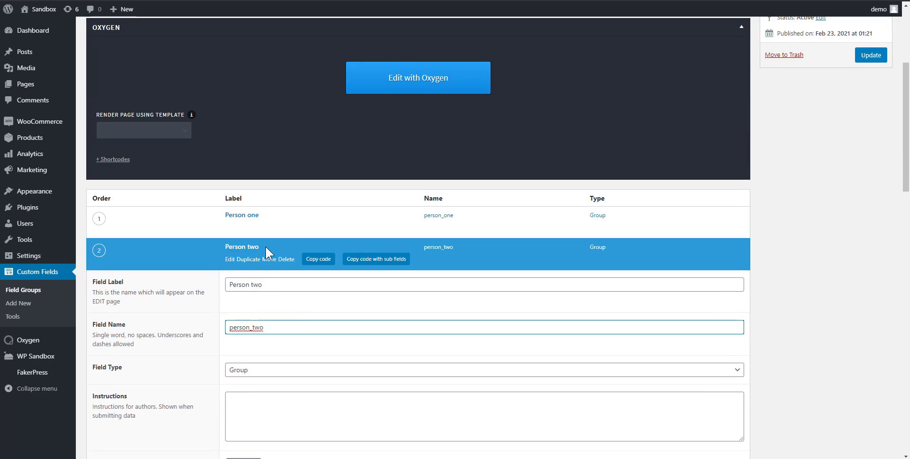
left_click(256, 260)
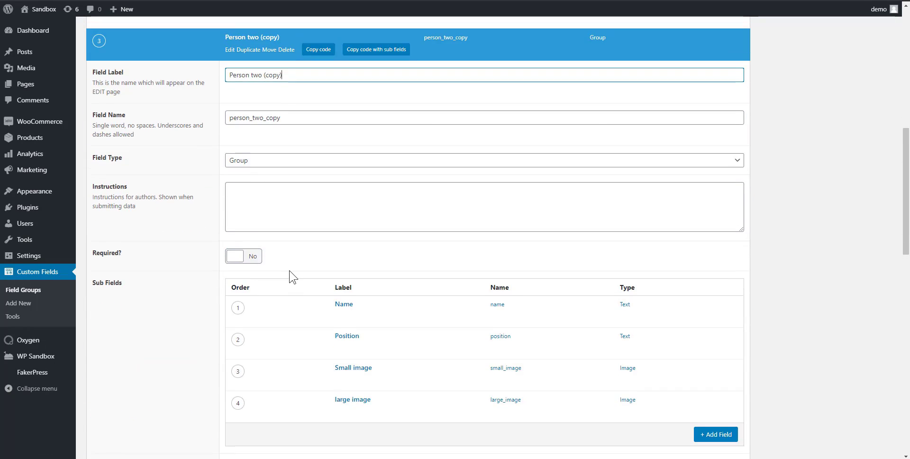
scroll(290, 276, "up", 4)
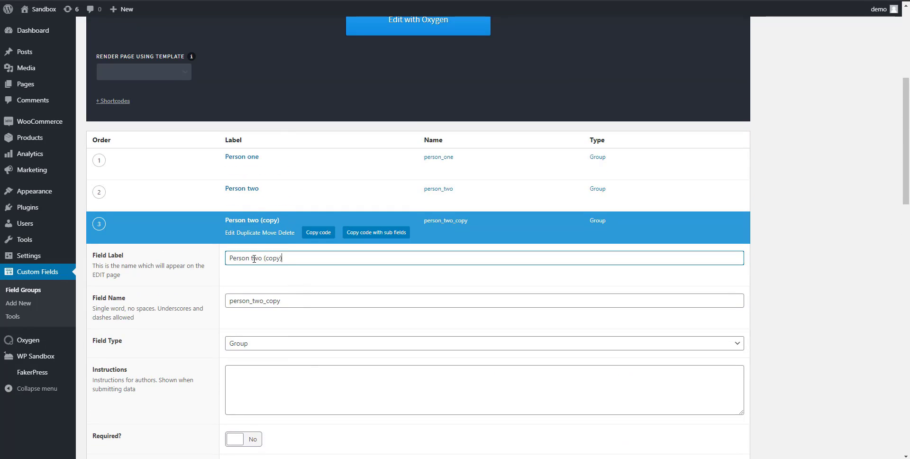
left_click_drag(251, 258, 329, 269)
type("thre")
left_click_drag(291, 302, 174, 301)
key("BackSpace")
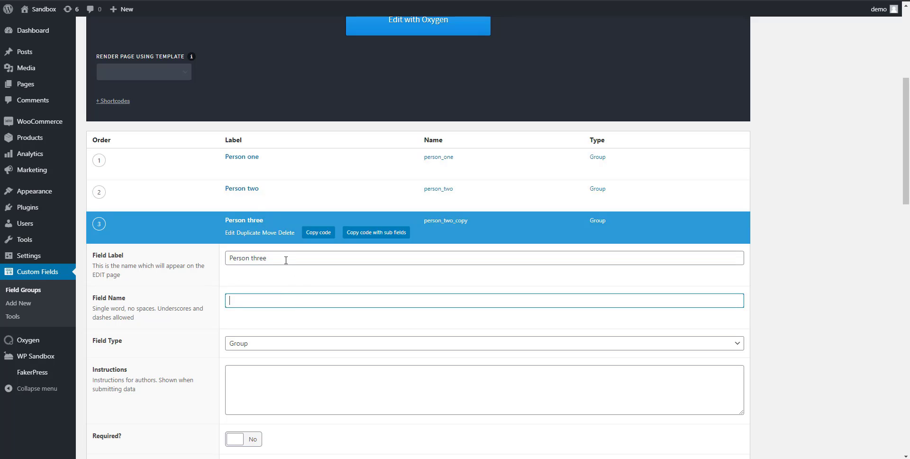
left_click(286, 259)
left_click(283, 300)
Step: Duplicate the Person three group field and give the copy the label "Person four" and field name "person_four"
scroll(284, 299, "down", 3)
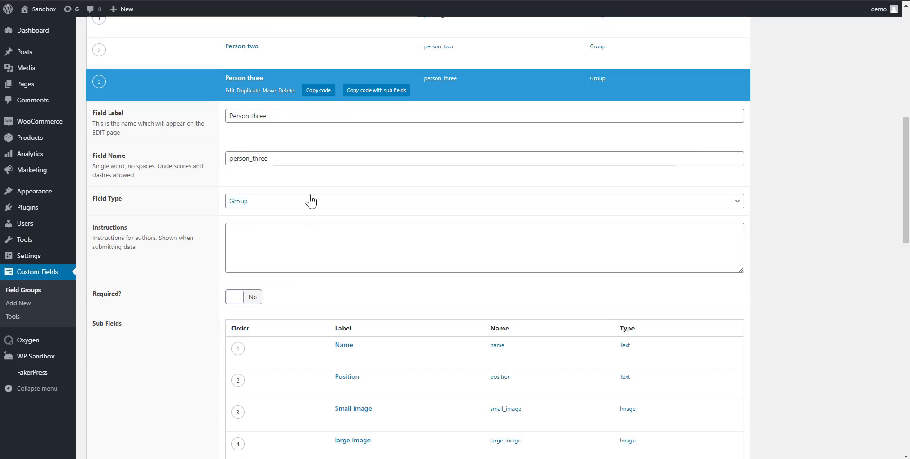
left_click(249, 91)
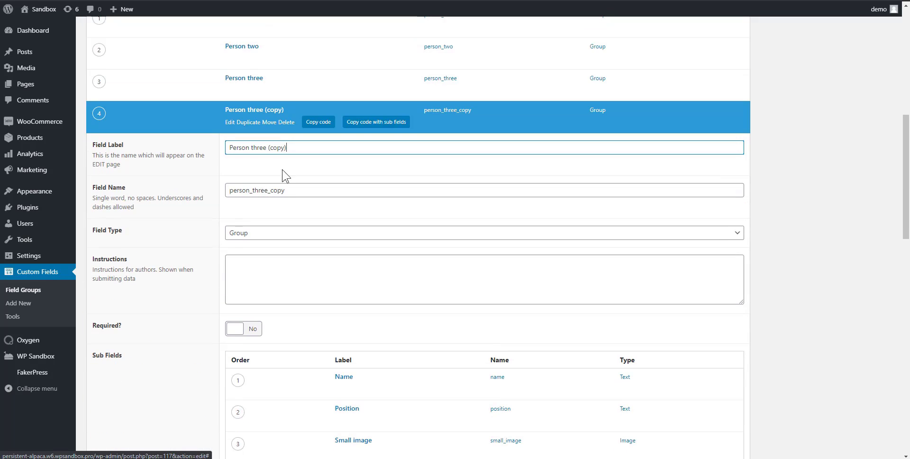
left_click_drag(304, 149, 253, 150)
type("four")
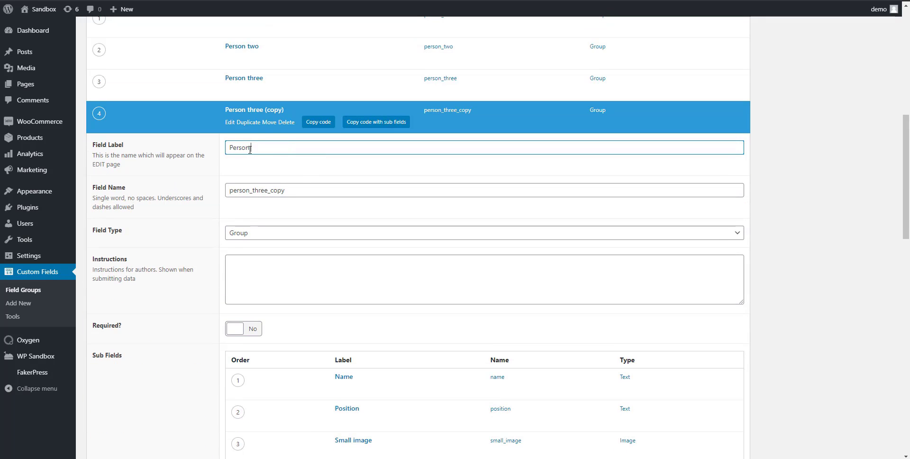
left_click_drag(296, 189, 183, 191)
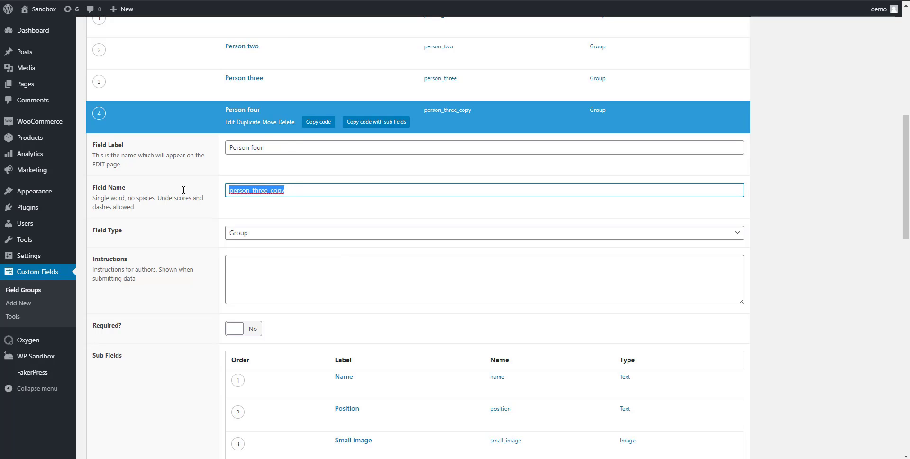
key("BackSpace")
left_click(276, 147)
left_click(276, 189)
Step: Update the Person 2 field group with its four person group fields
scroll(321, 207, "up", 1)
scroll(322, 213, "up", 3)
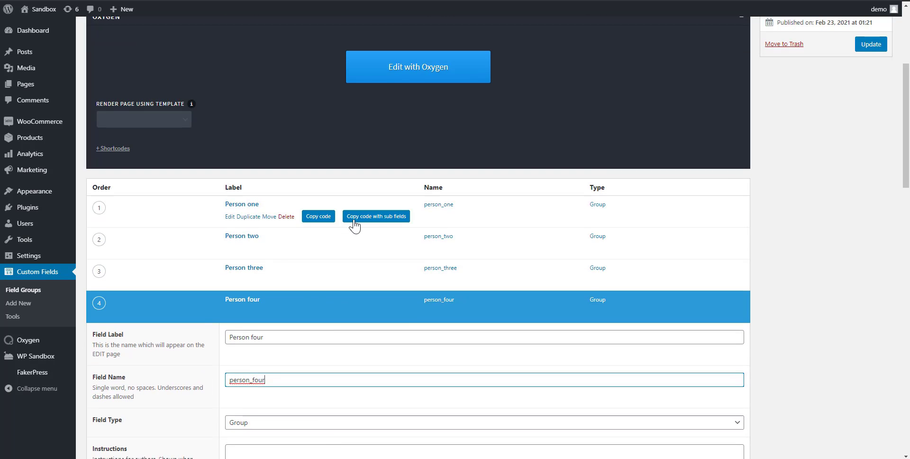
left_click(872, 45)
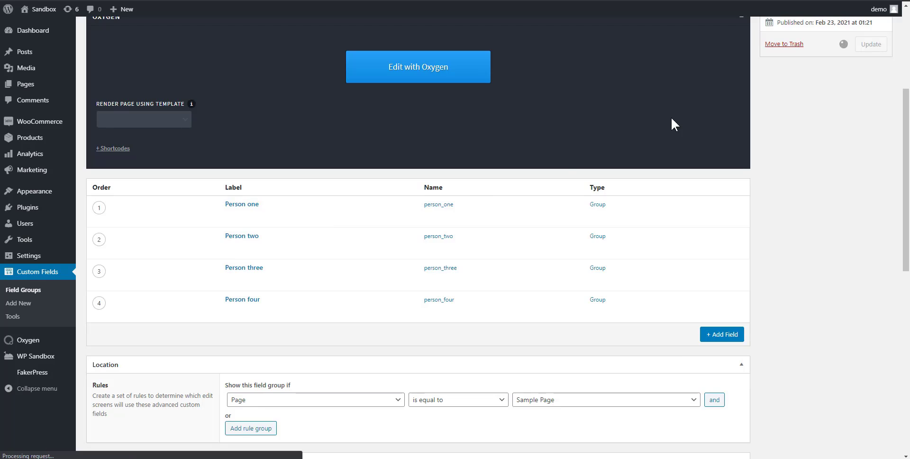
scroll(422, 249, "down", 1)
scroll(287, 215, "up", 1)
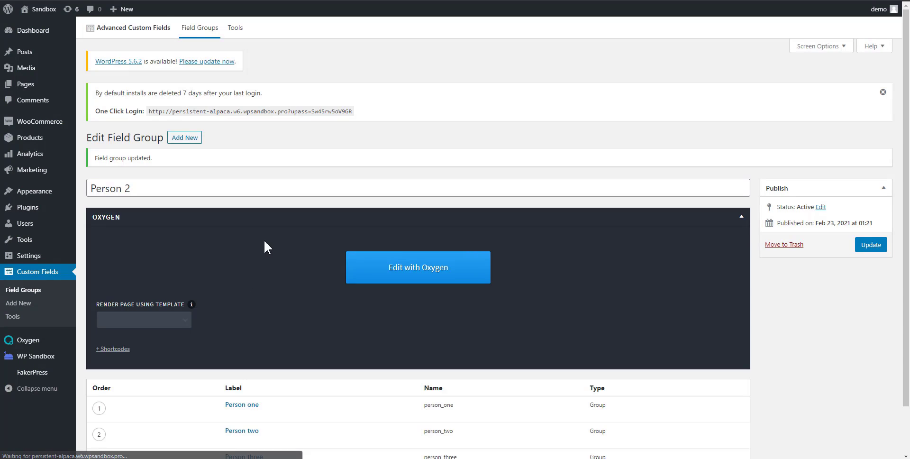
Step: Look over the four person fields in the Person 2 field group, and move that field group to the trash
scroll(280, 246, "down", 3)
scroll(266, 285, "up", 2)
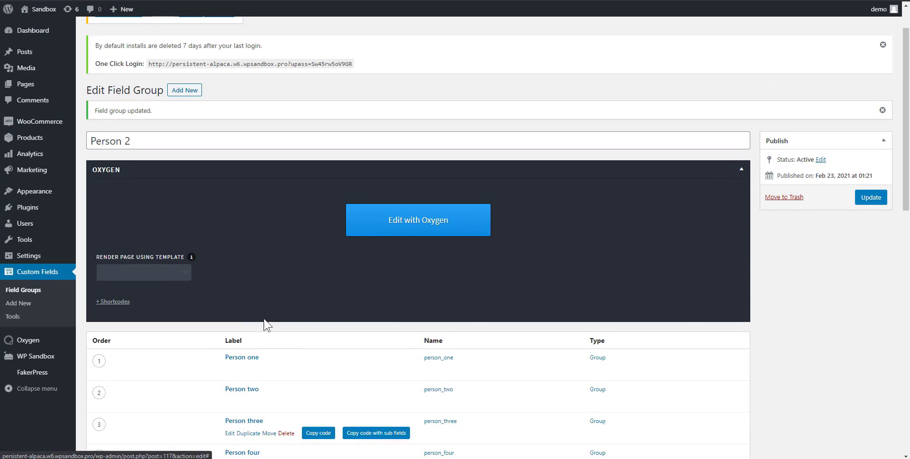
scroll(301, 325, "down", 3)
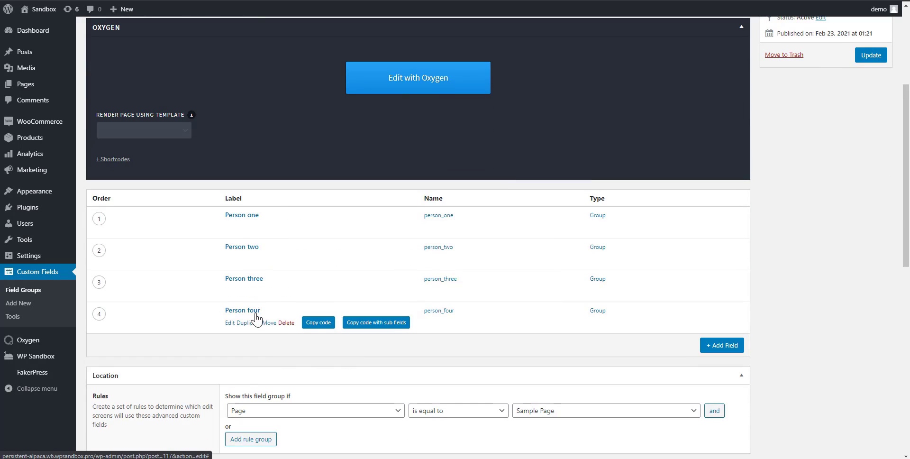
scroll(313, 284, "up", 3)
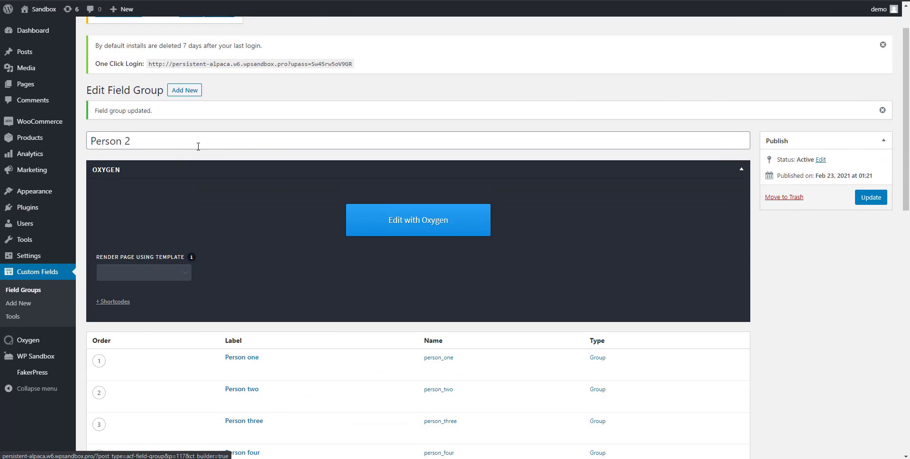
left_click(780, 201)
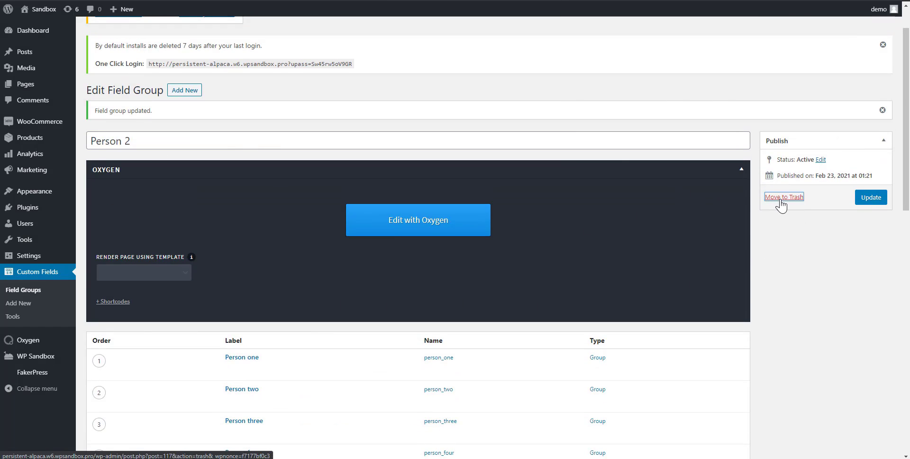
left_click(496, 42)
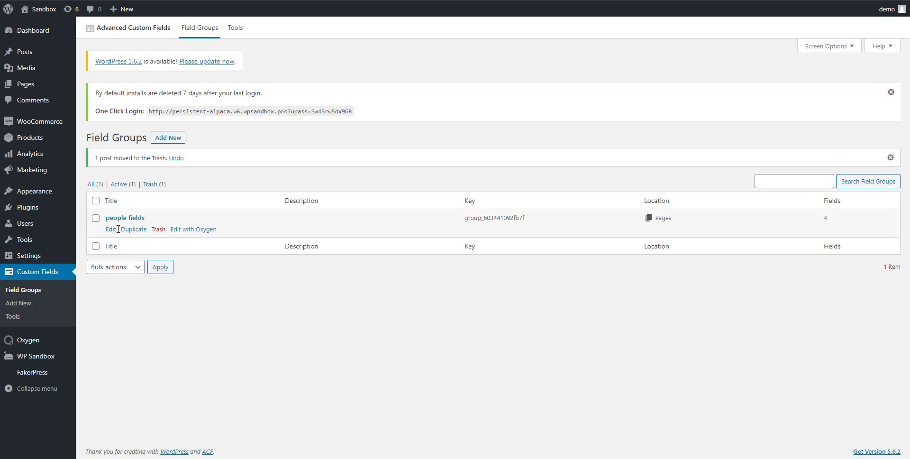
Step: Open the "people fields" group for editing and examine its person fields and location rule
left_click(111, 229)
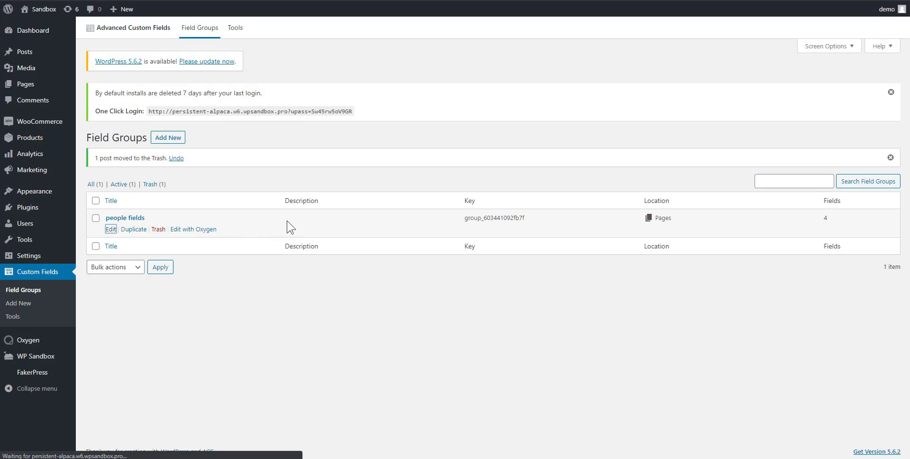
scroll(320, 254, "down", 4)
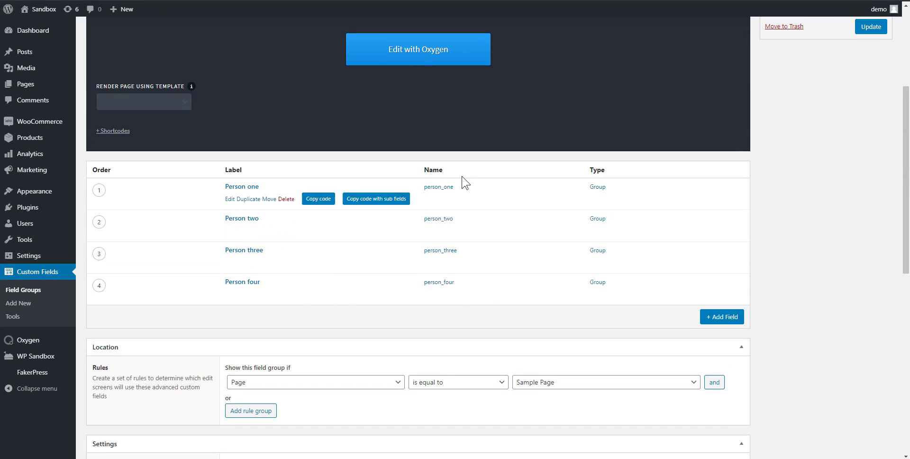
scroll(413, 265, "up", 2)
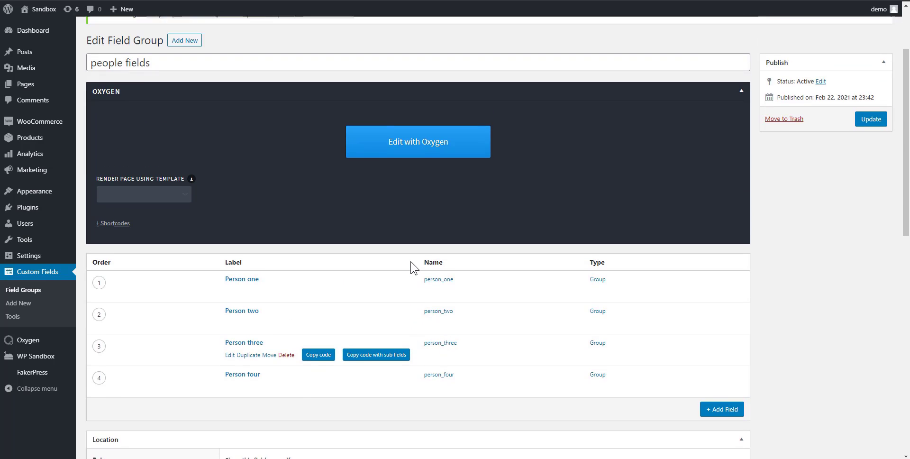
scroll(413, 263, "down", 3)
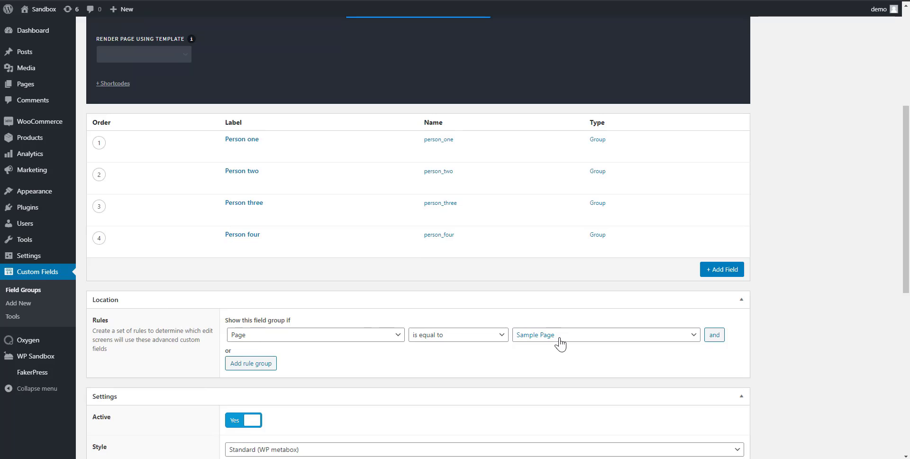
scroll(55, 162, "up", 3)
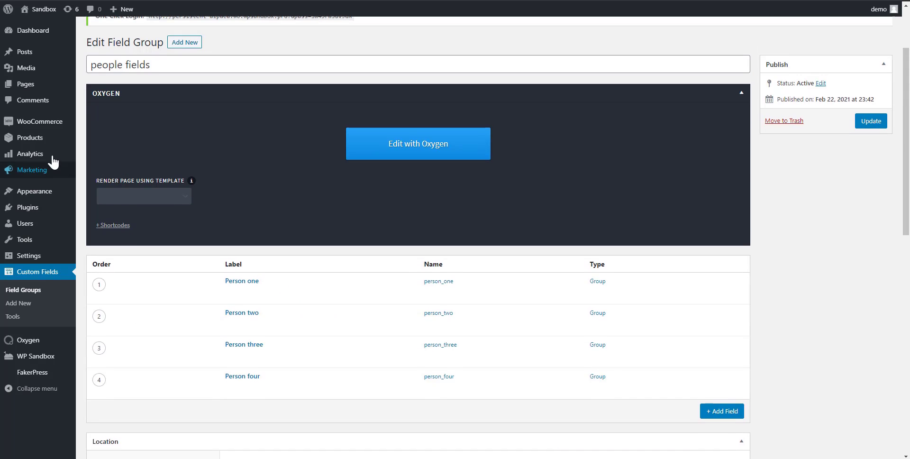
Step: Open the Sample Page for editing and go through Person one's Name and Position fields
left_click(38, 89)
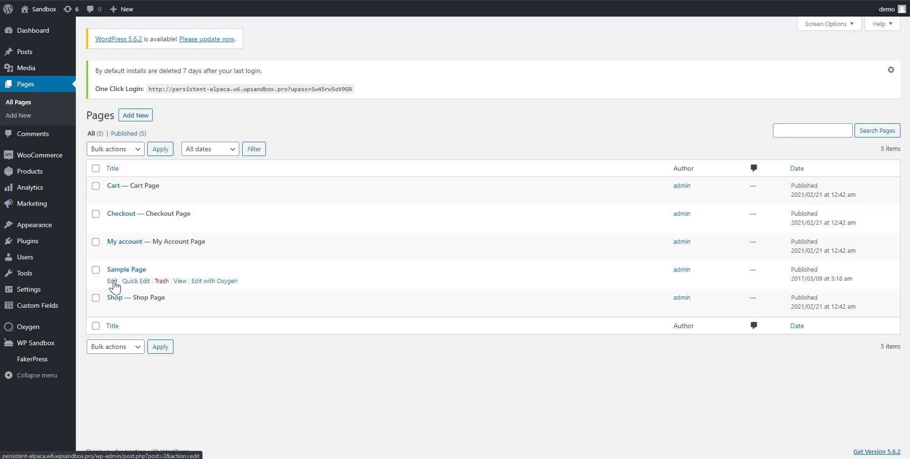
left_click(112, 282)
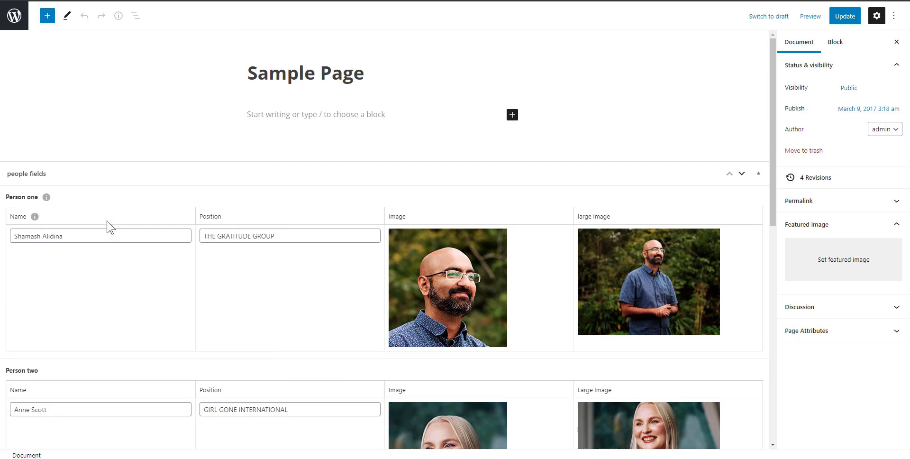
scroll(107, 221, "down", 1)
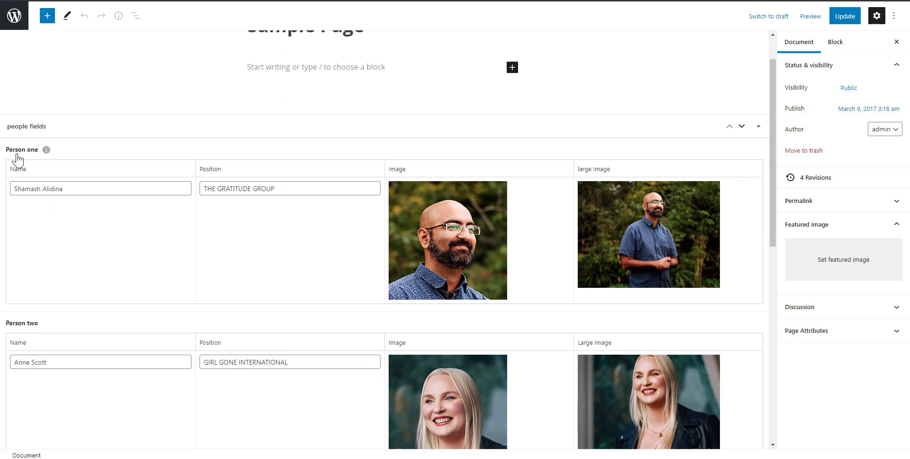
scroll(41, 152, "down", 1)
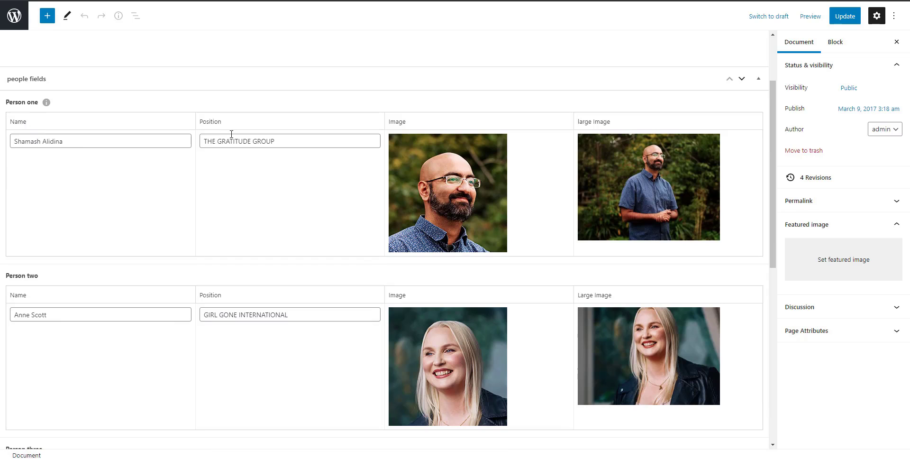
left_click(86, 140)
left_click(272, 143)
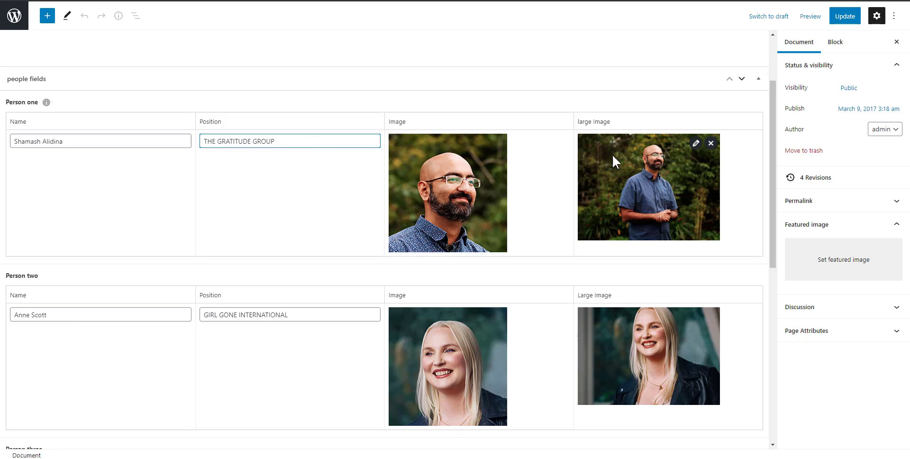
Step: Remove Person one's Image and select the portrait close-up of the man with glasses from the media library
left_click(498, 143)
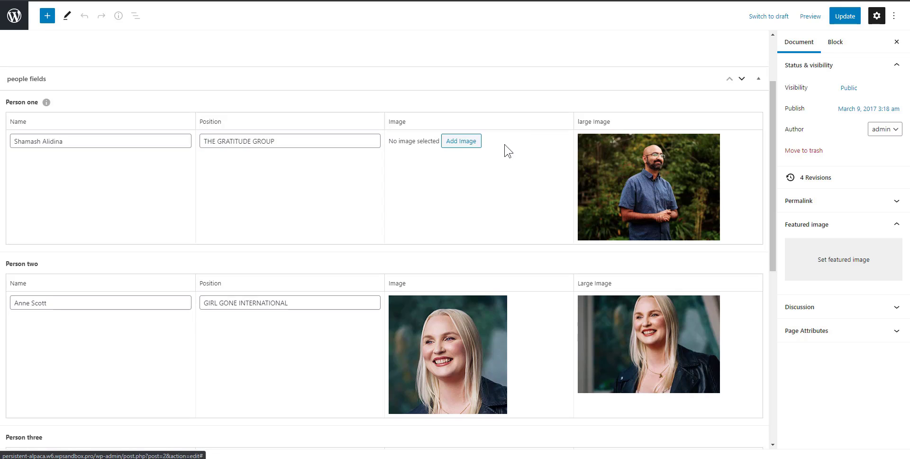
left_click(451, 148)
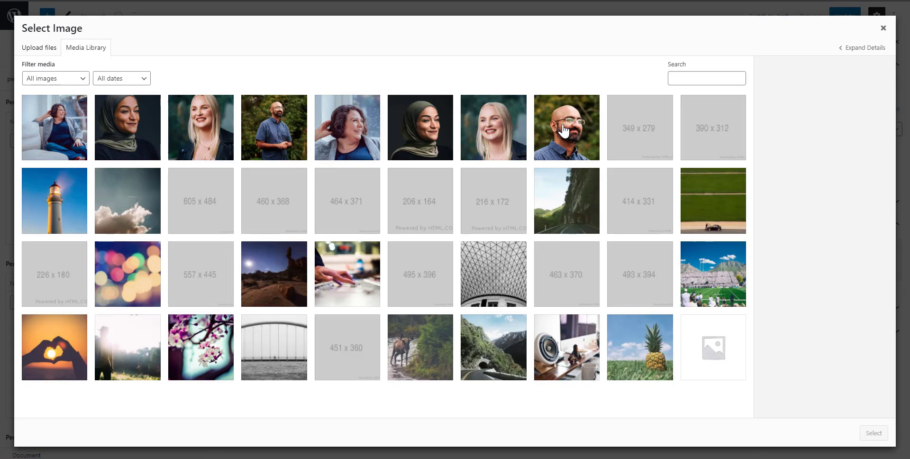
left_click(563, 130)
left_click(873, 432)
Step: Check the names, positions and images of all four people, and update the Sample Page
scroll(463, 209, "down", 4)
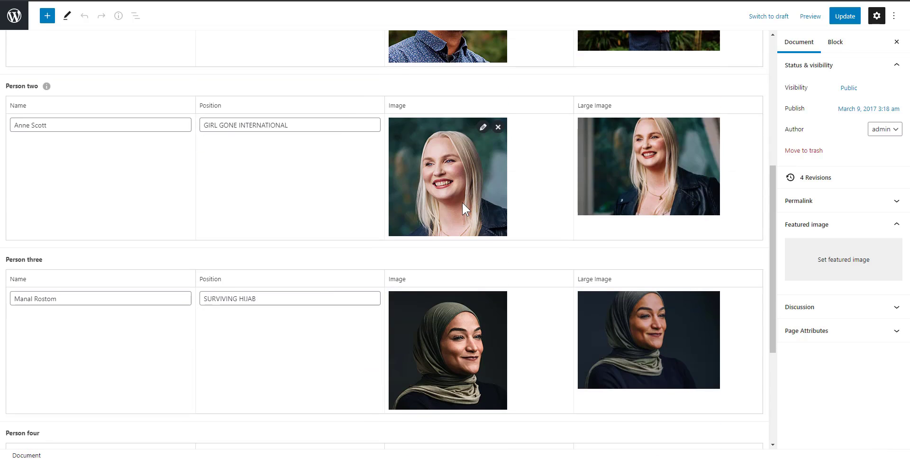
scroll(654, 244, "down", 4)
scroll(636, 209, "up", 9)
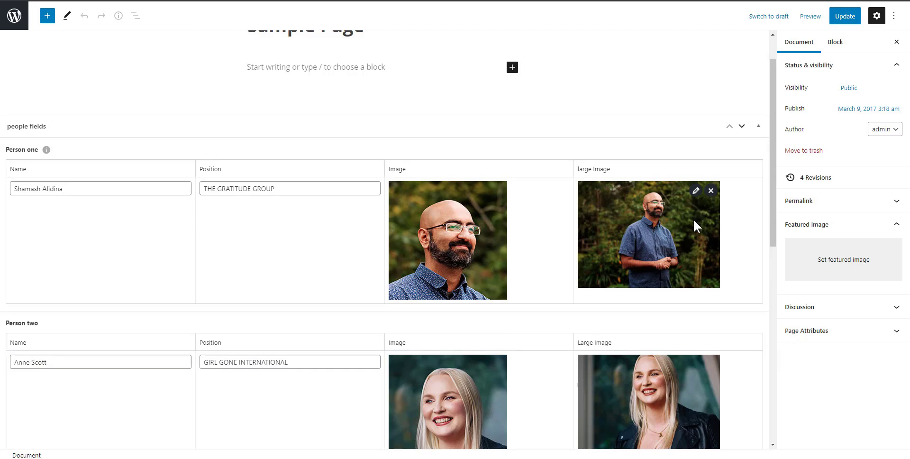
scroll(659, 235, "down", 8)
scroll(628, 289, "up", 10)
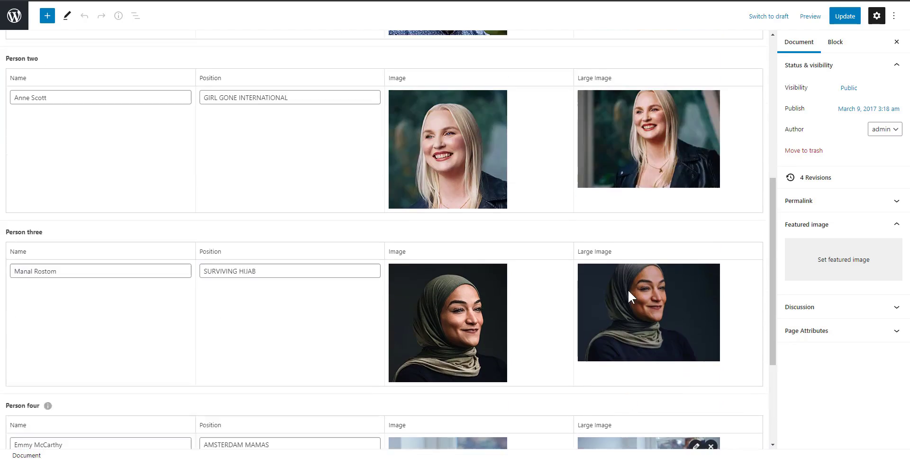
left_click(846, 18)
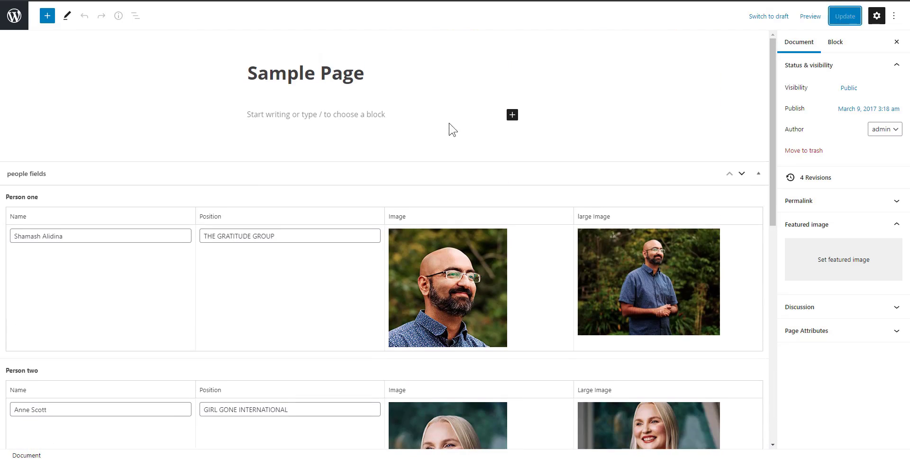
Step: Expand the Oxygen settings below the people fields and open the Sample Page in the Oxygen builder
scroll(376, 181, "down", 10)
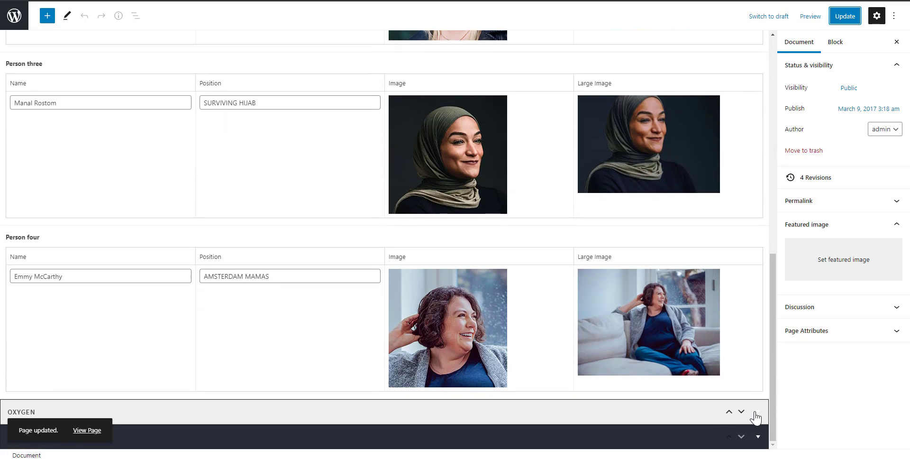
left_click(758, 412)
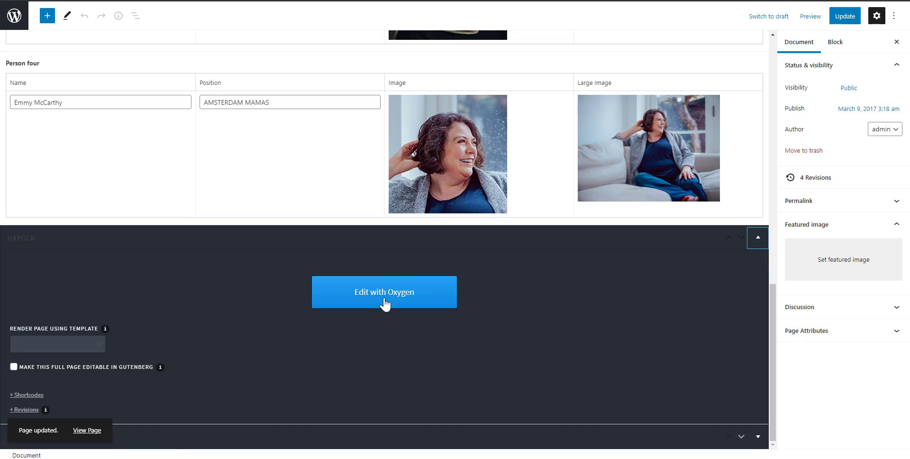
left_click(384, 300)
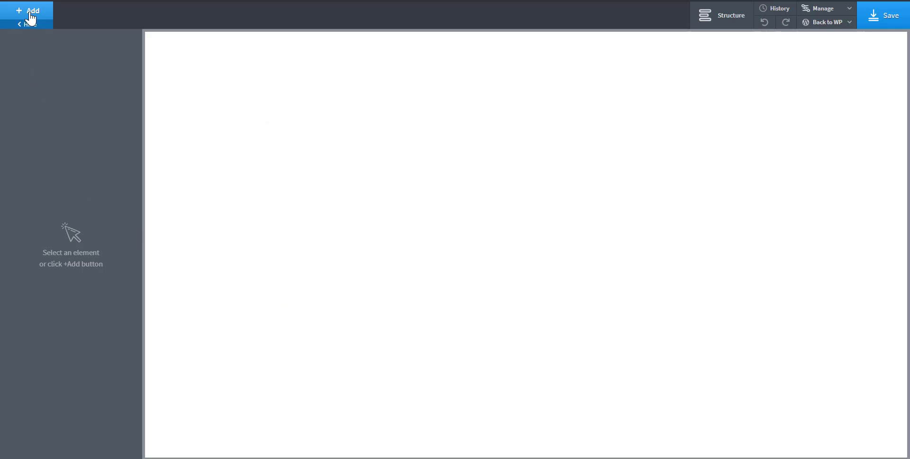
Step: Add a Section to the empty page and insert a Div inside it
left_click(30, 15)
left_click(34, 95)
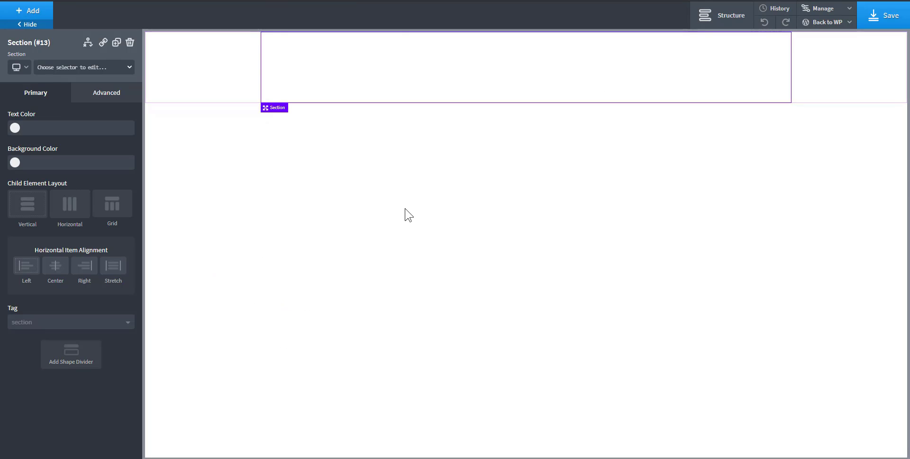
left_click(32, 13)
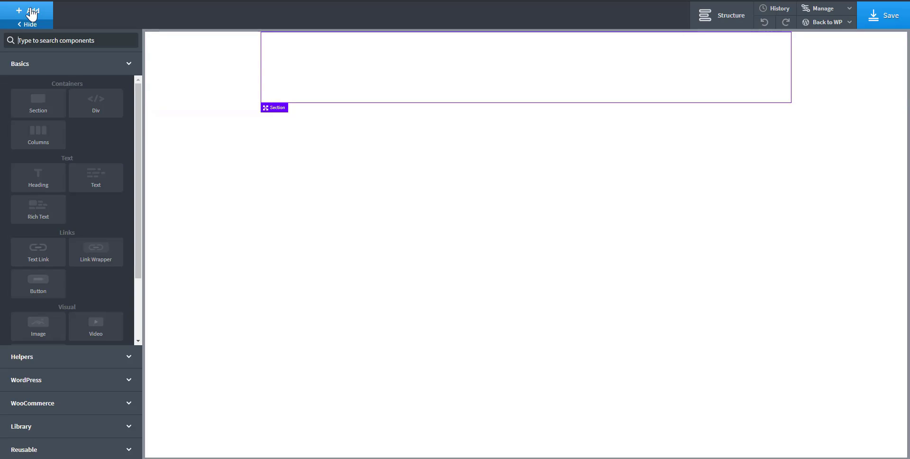
left_click(105, 106)
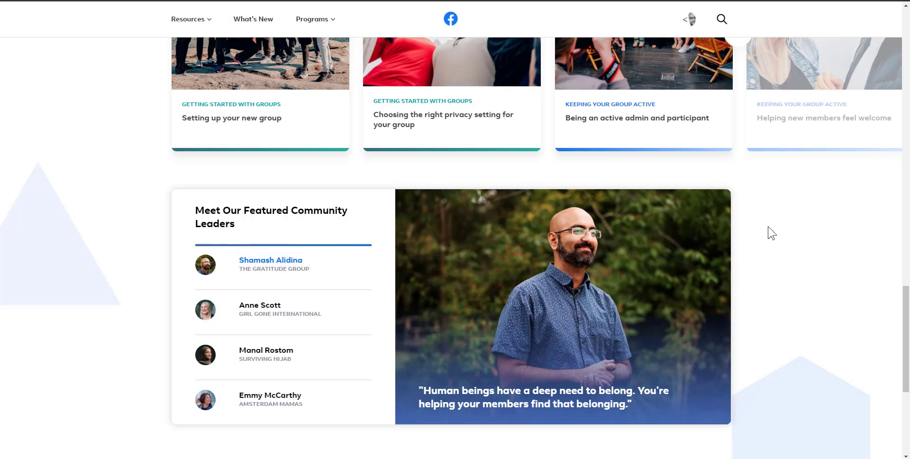
Step: Review the Facebook reference layout, and set the new Div's width to 100%
scroll(613, 263, "up", 8)
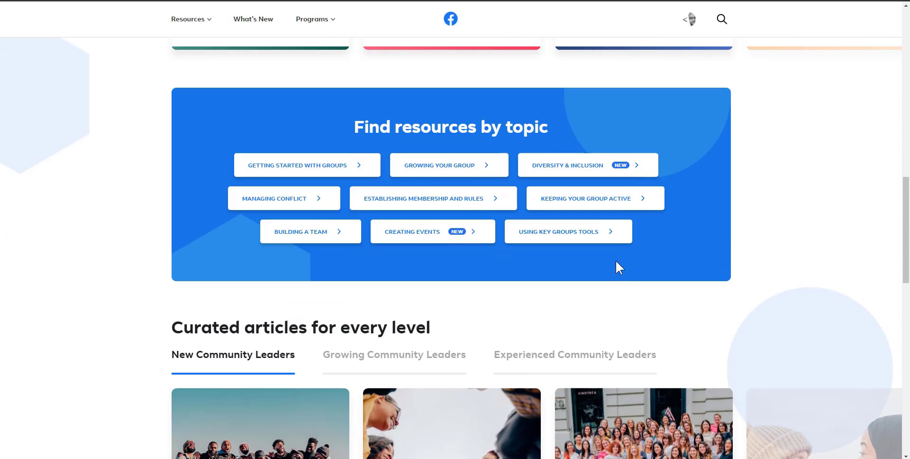
scroll(615, 261, "down", 9)
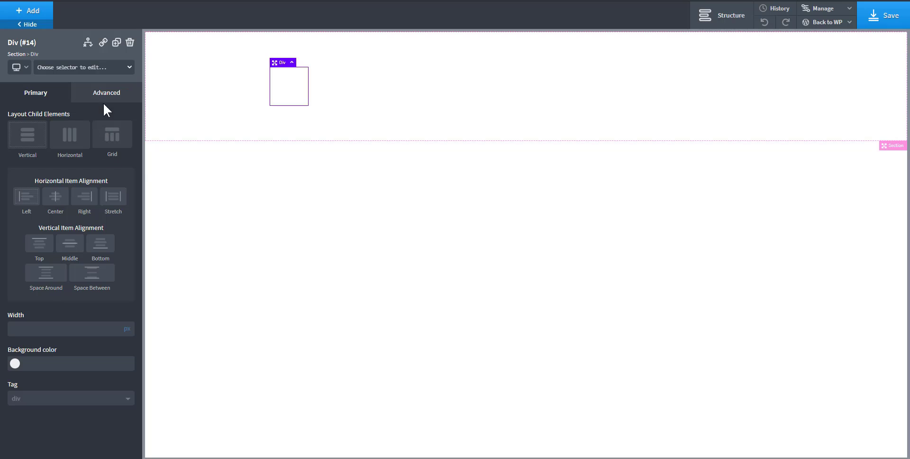
left_click(105, 97)
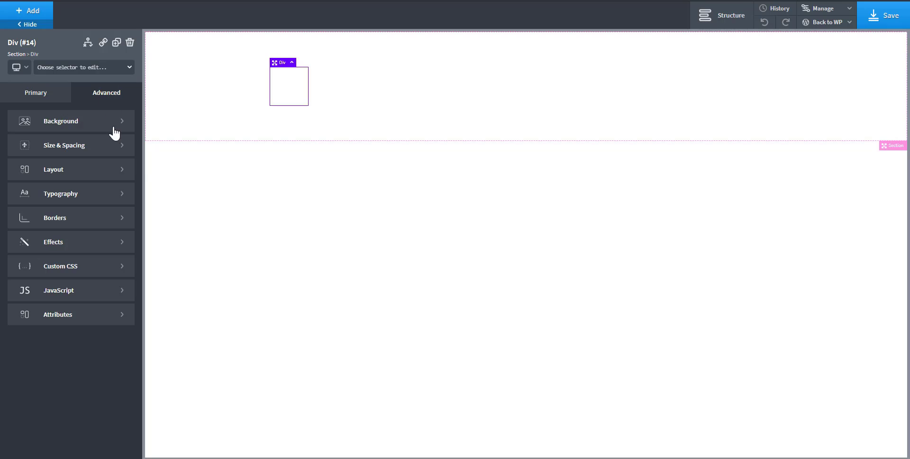
left_click(96, 154)
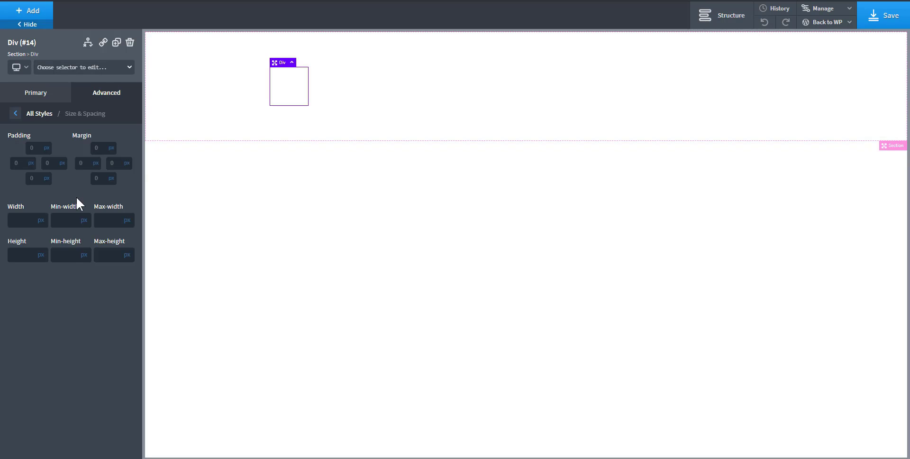
left_click(41, 221)
left_click(41, 216)
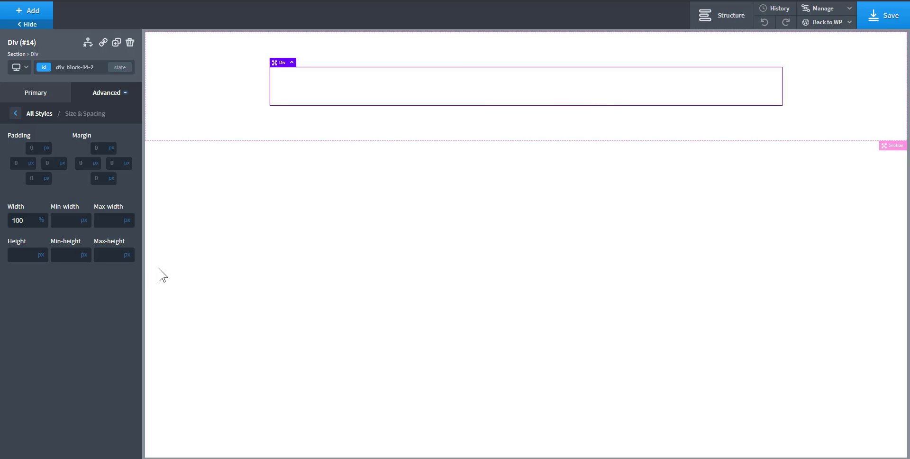
Step: Give the full-width Div a white #ffffff background and a 10 px border radius
left_click(118, 98)
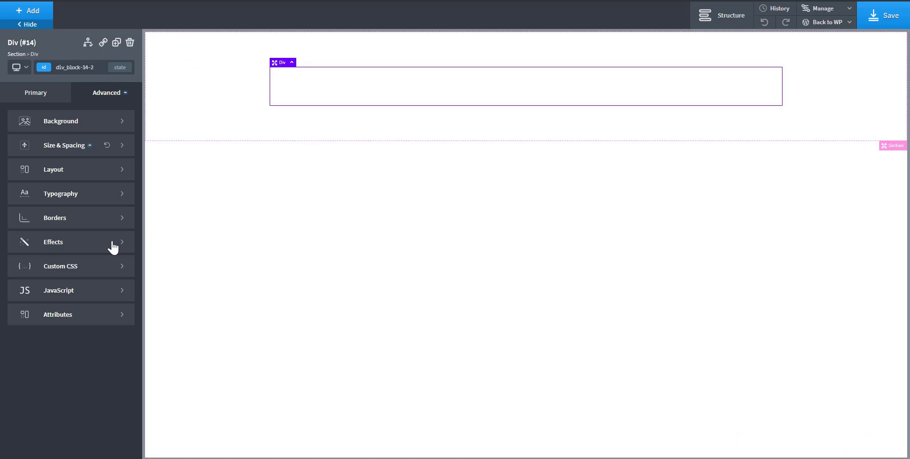
left_click(85, 123)
left_click(15, 150)
mouse_move(17, 173)
left_mouse_down()
mouse_move(2, 162)
mouse_move(1, 141)
left_mouse_up()
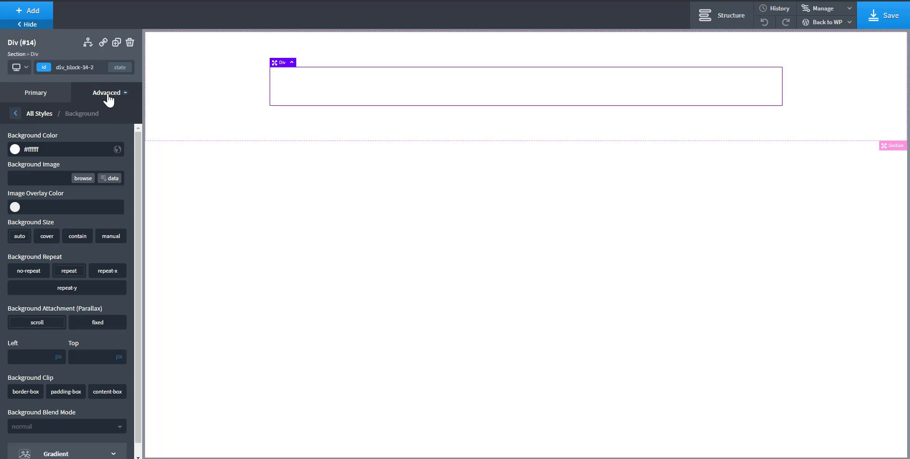
left_click(109, 98)
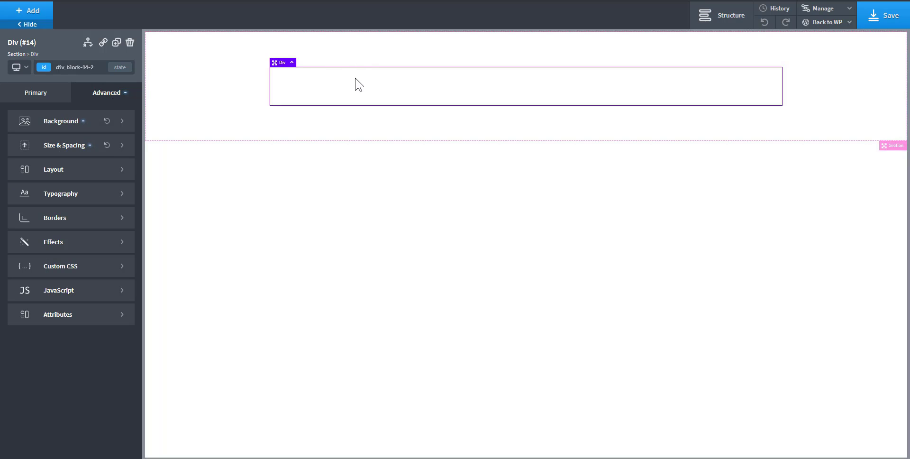
left_click(83, 219)
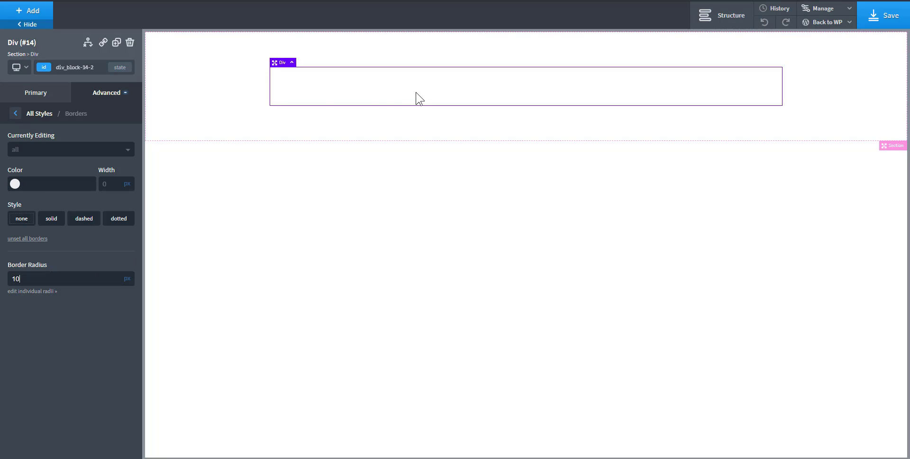
left_click(113, 91)
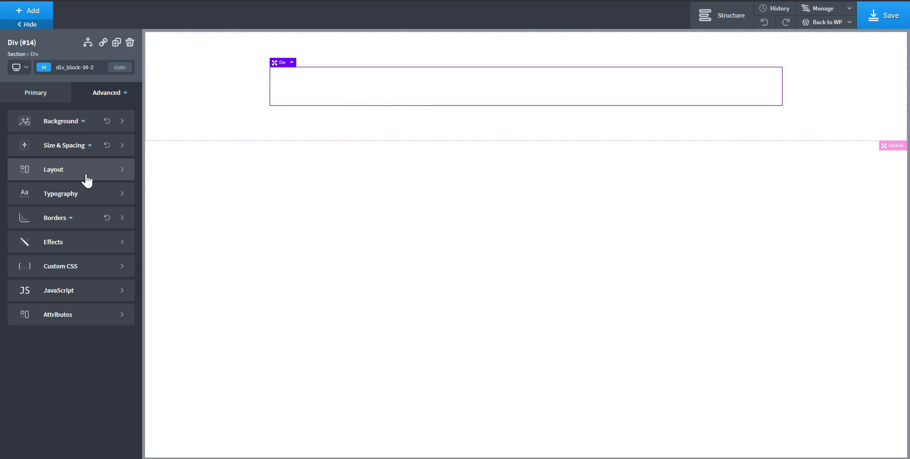
Step: Set the Div's box shadow color to black at 45% opacity, rgba(0,0,0,0.45)
left_click(70, 243)
left_click(97, 214)
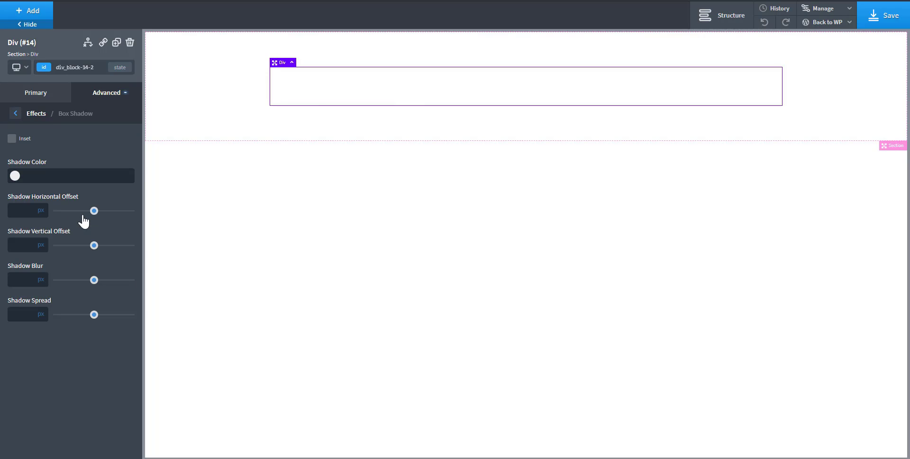
left_click(15, 176)
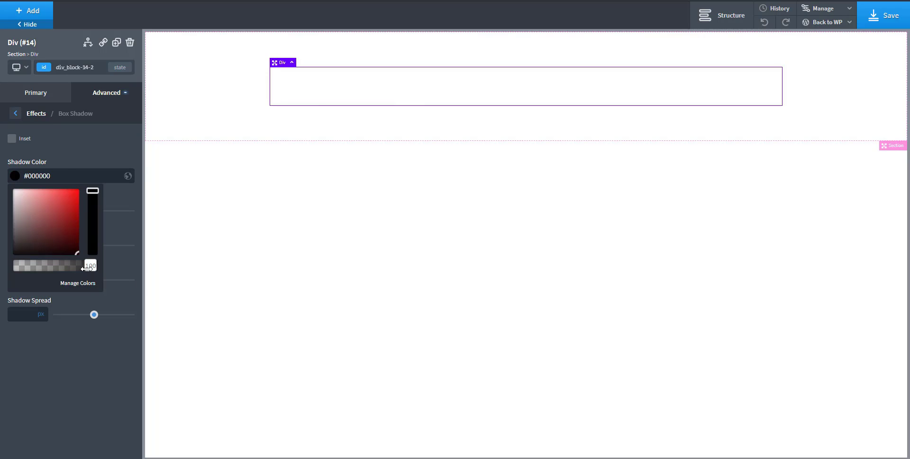
left_click_drag(87, 268, 50, 270)
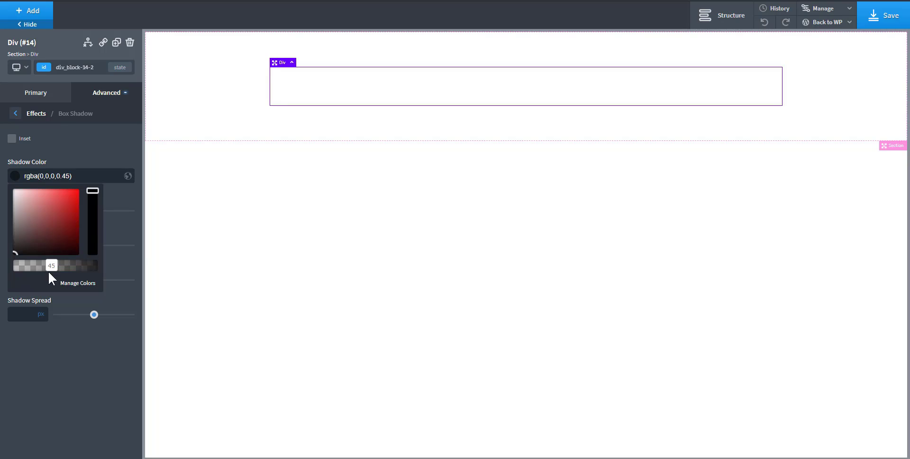
left_click(40, 346)
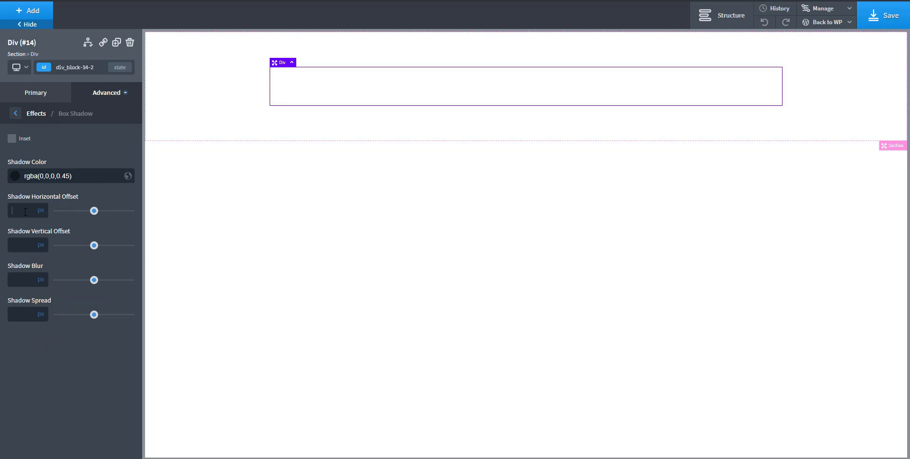
Step: Set the box shadow's horizontal and vertical offsets to 0, its blur to 20 px and its spread to -5 px
type("00")
left_click(21, 280)
type("20")
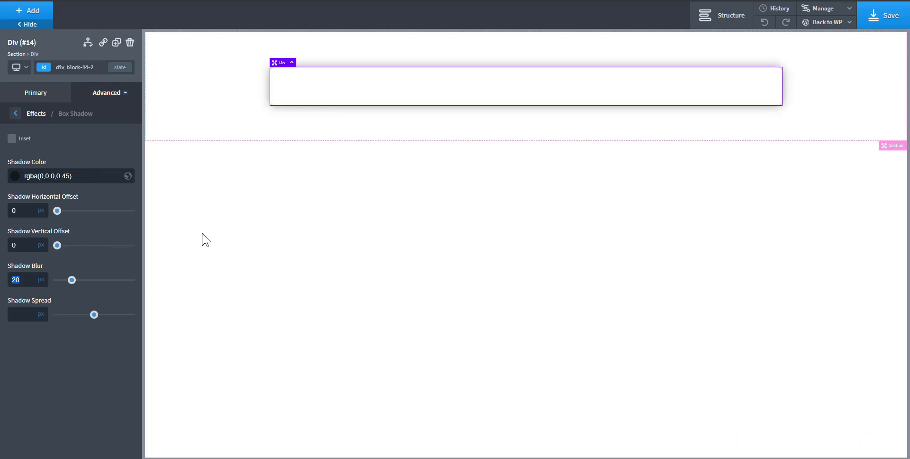
type("15")
type("-5")
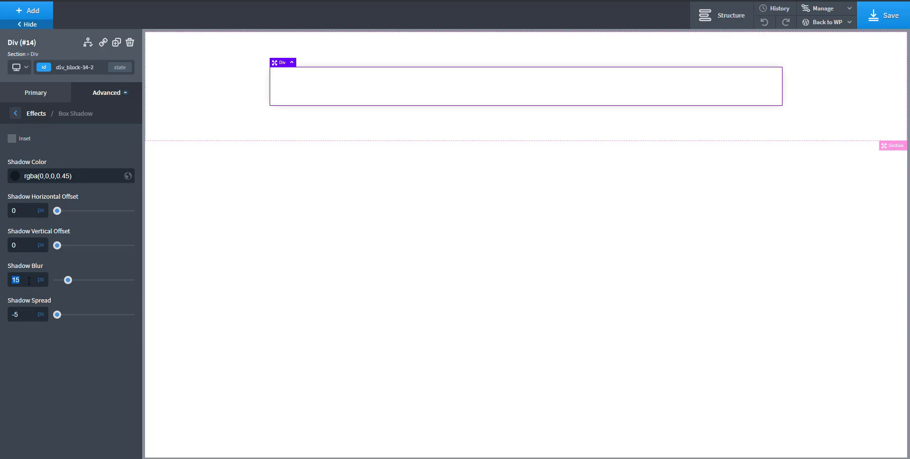
type("20")
left_click(219, 95)
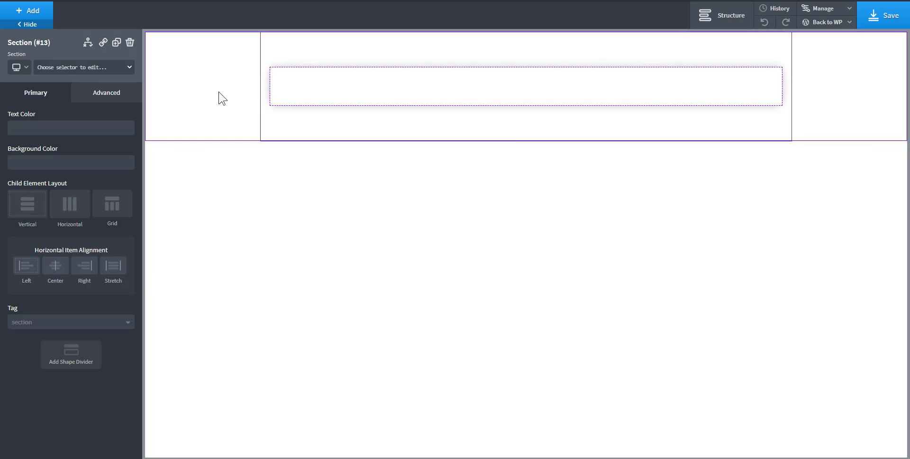
Step: Insert a Div and its duplicate inside the white Div, and arrange the two horizontally
left_click(717, 101)
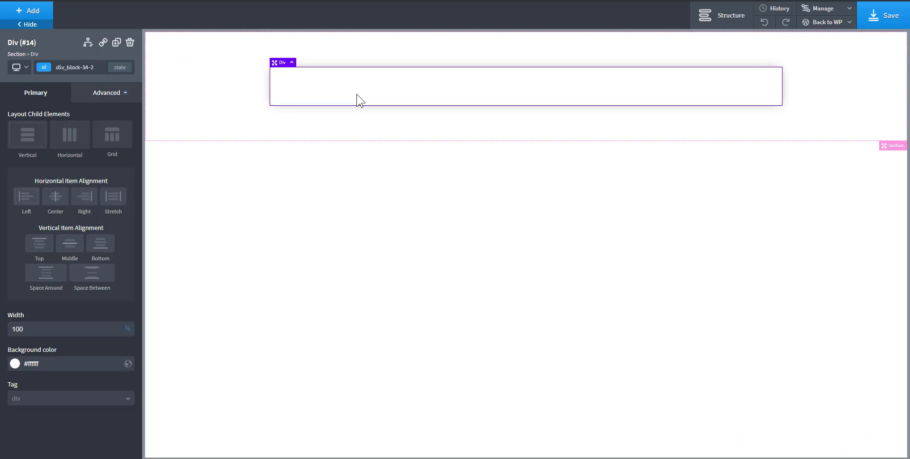
left_click(32, 10)
left_click(89, 110)
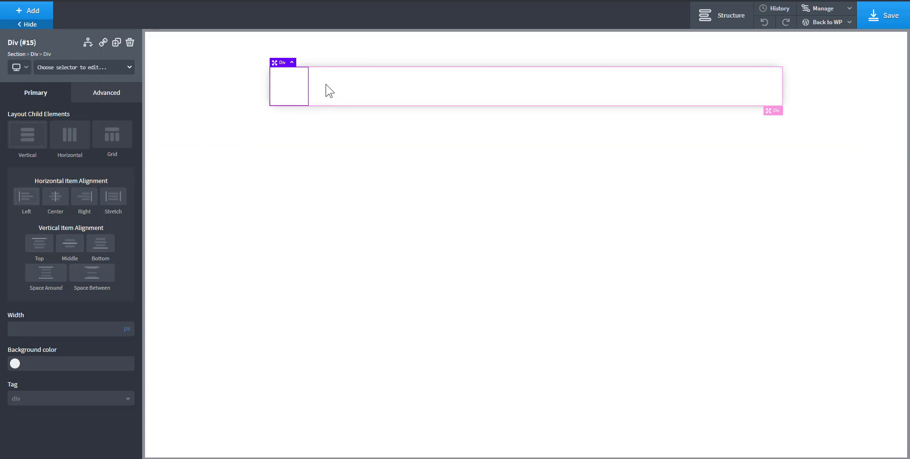
left_click(116, 43)
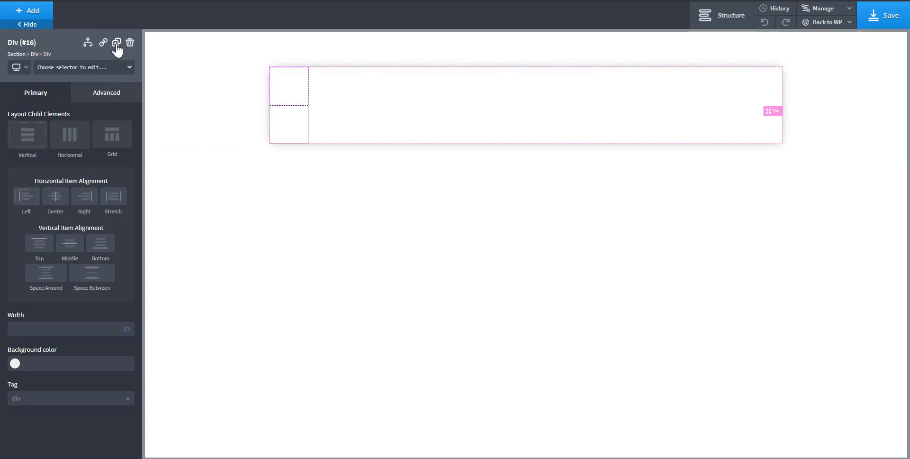
left_click(450, 116)
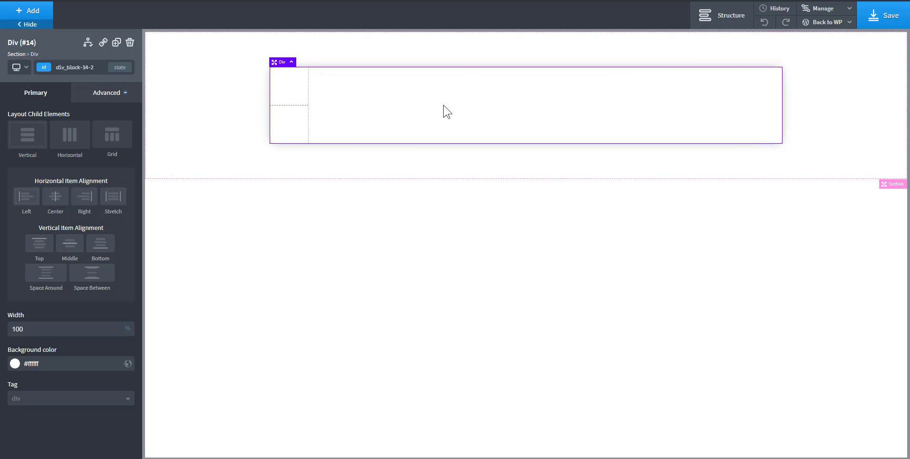
left_click(69, 143)
Step: Set the first inner Div's width to 40% and the second inner Div's width to 60%
left_click(298, 101)
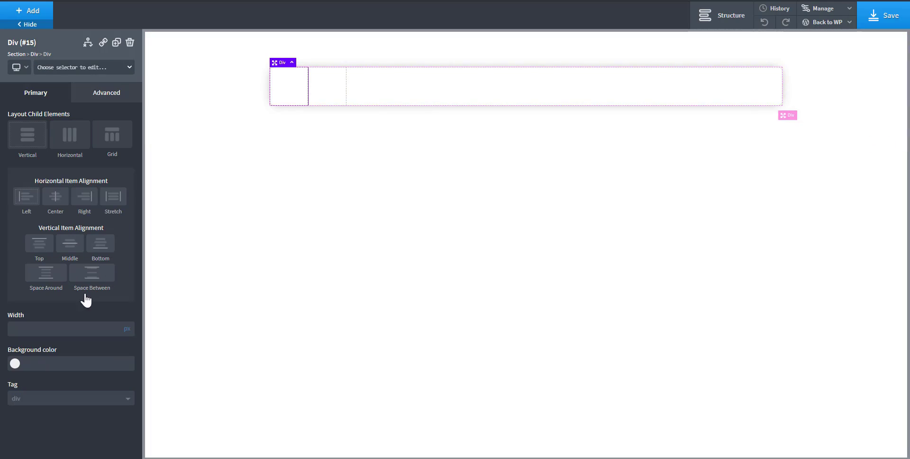
left_click(131, 325)
type("4")
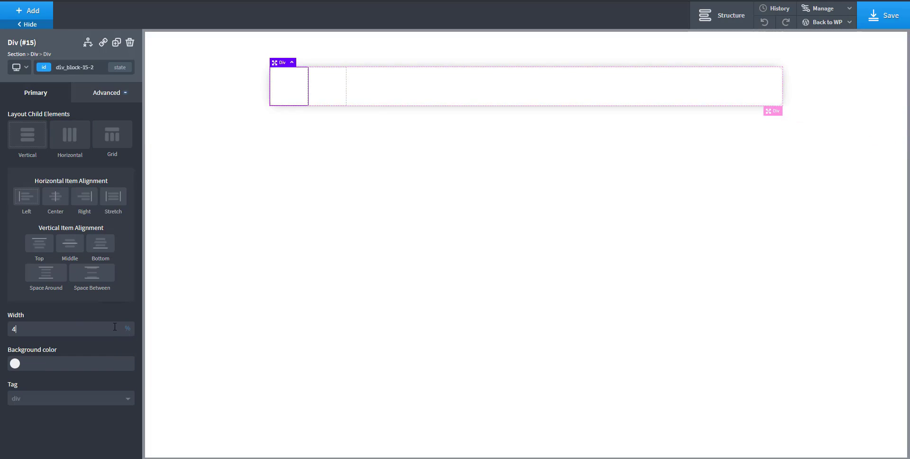
type("0")
left_click(508, 92)
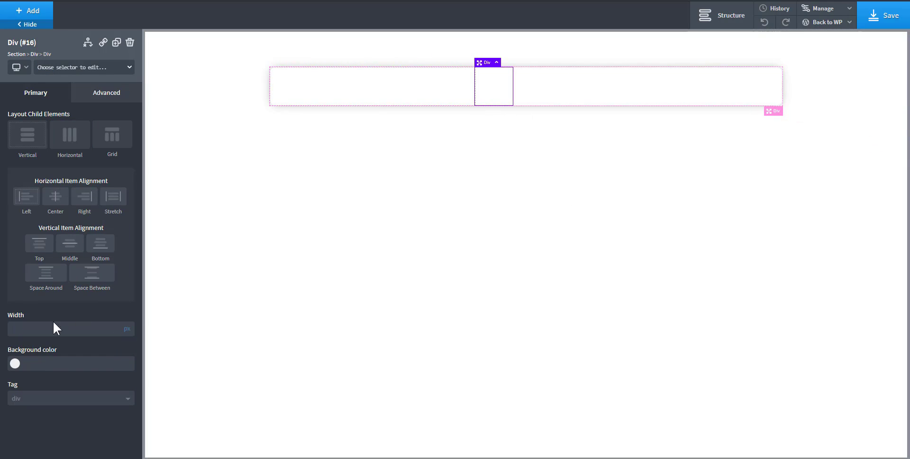
left_click(131, 325)
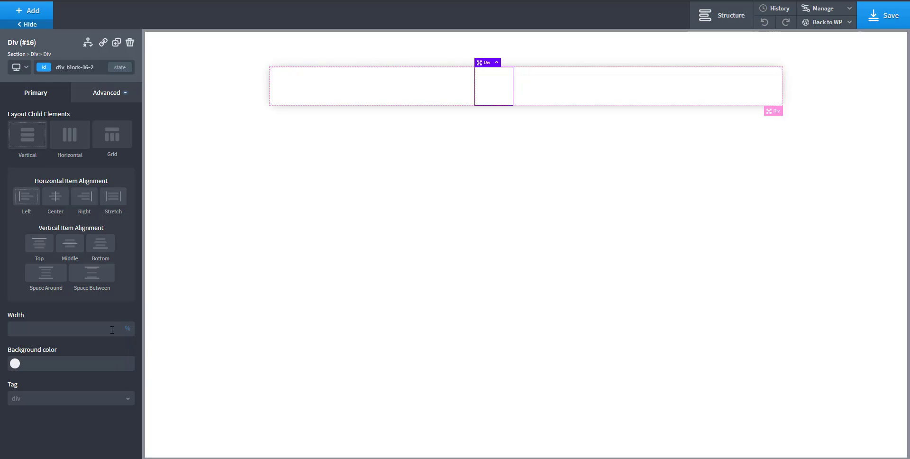
type("60")
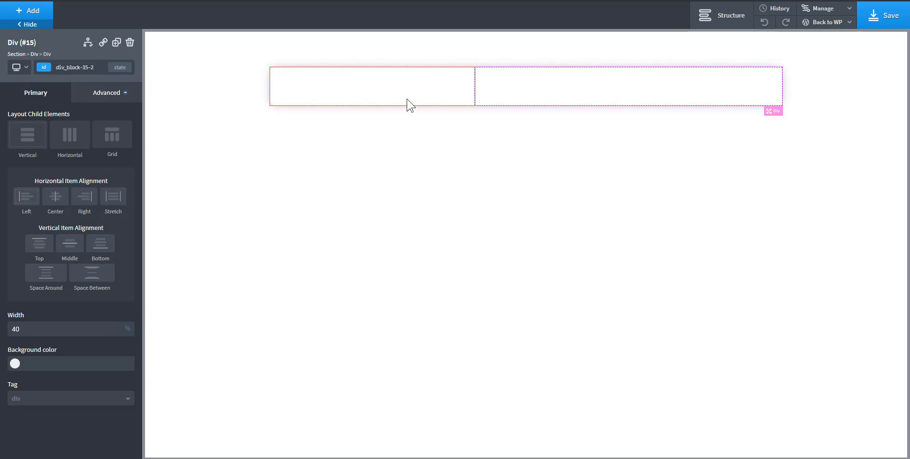
left_click(406, 100)
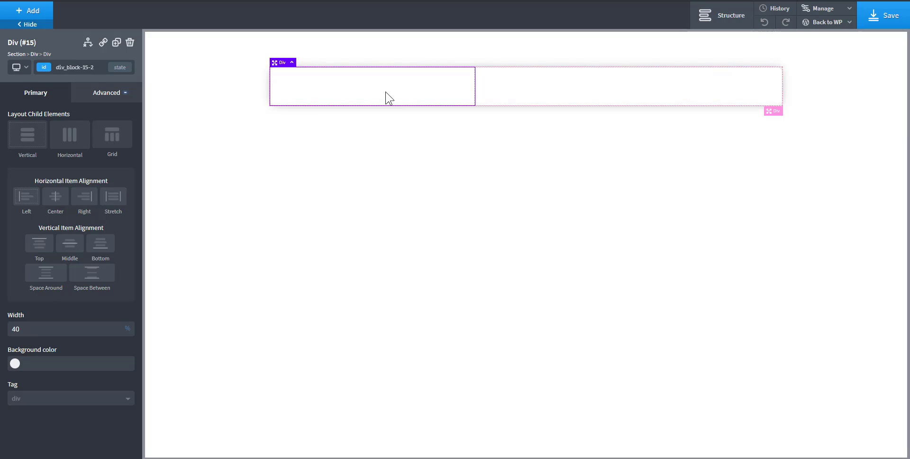
Step: Add a Tabs element to the Section and reveal its individual tabs and tab contents in the structure tree
left_click(724, 14)
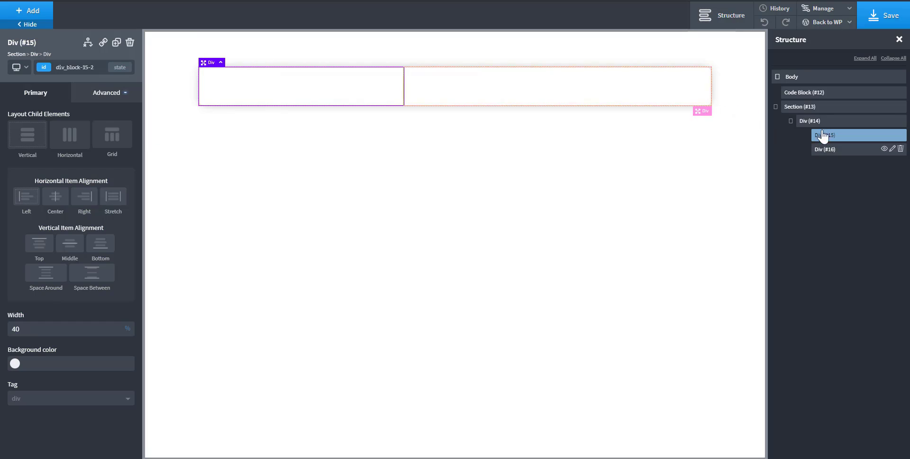
left_click(812, 109)
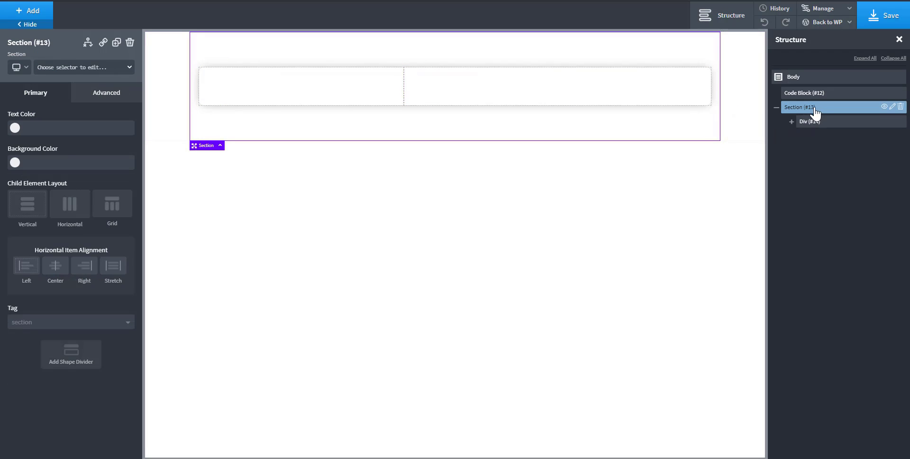
left_click(29, 14)
scroll(118, 218, "down", 3)
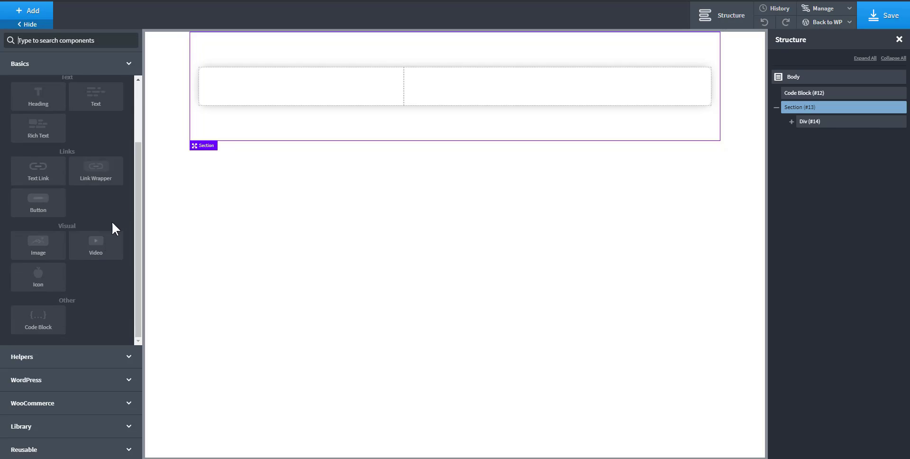
left_click(60, 357)
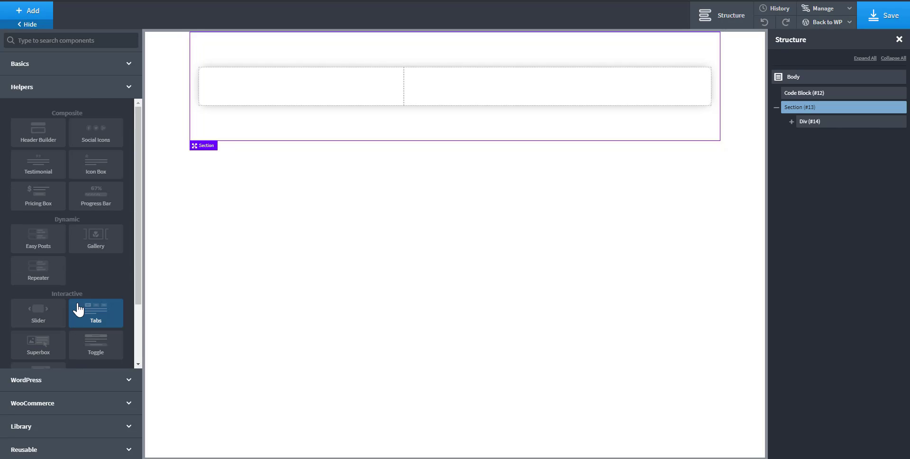
left_click(50, 42)
type("tab")
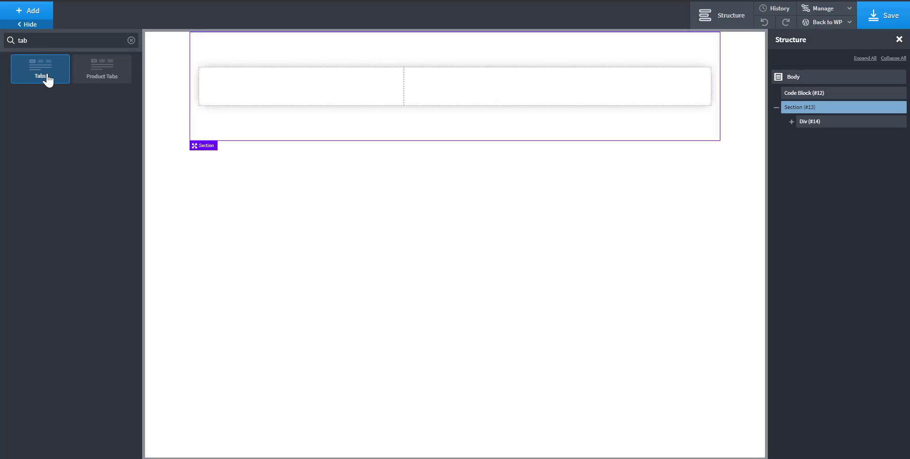
left_click(45, 81)
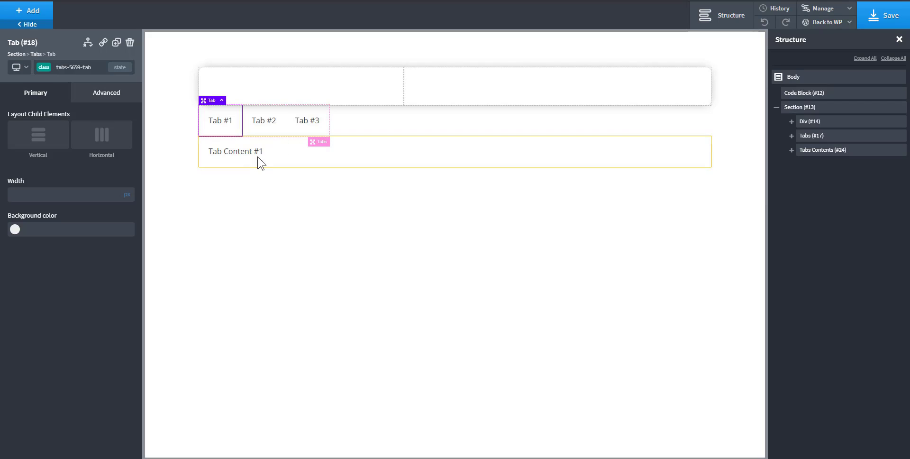
left_click(295, 148)
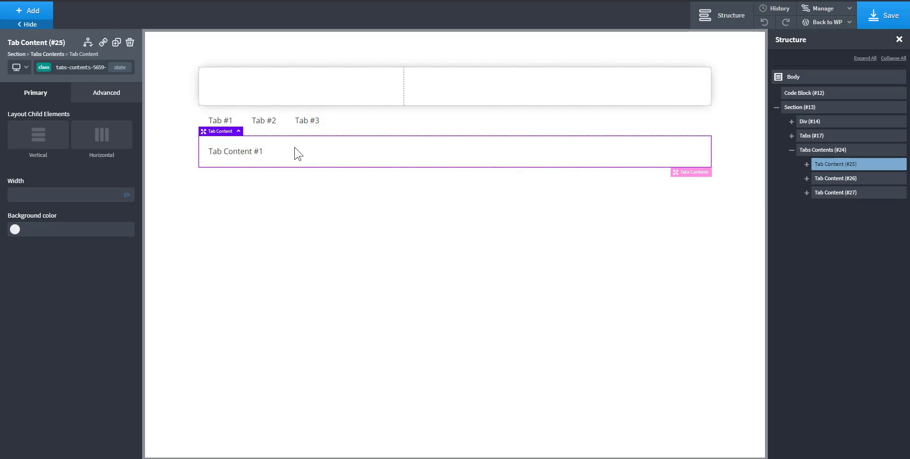
left_click(238, 121)
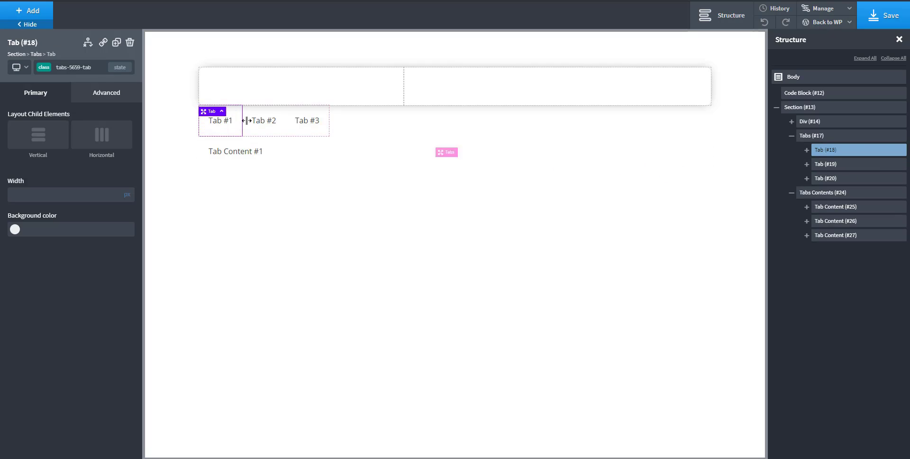
Step: Switch between Tab #1, Tab #2 and Tab #3 on the canvas and examine the tab content each one shows
left_click(264, 137)
left_click(305, 135)
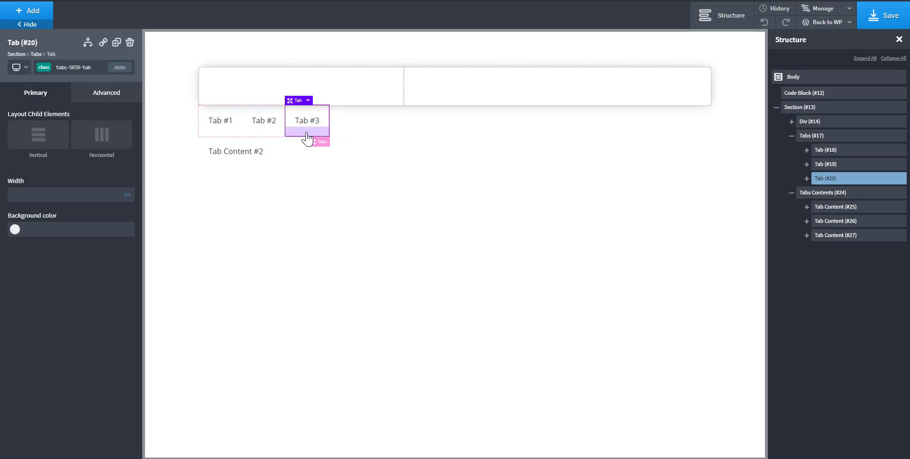
left_click(342, 156)
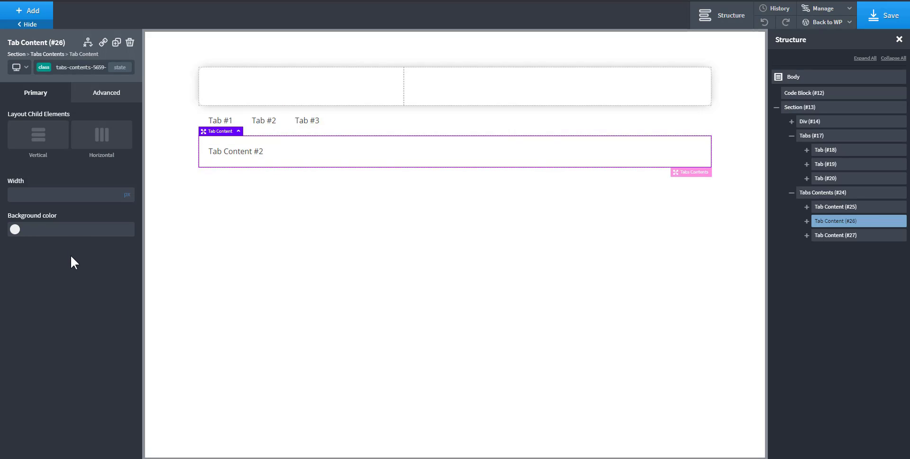
left_click(241, 121)
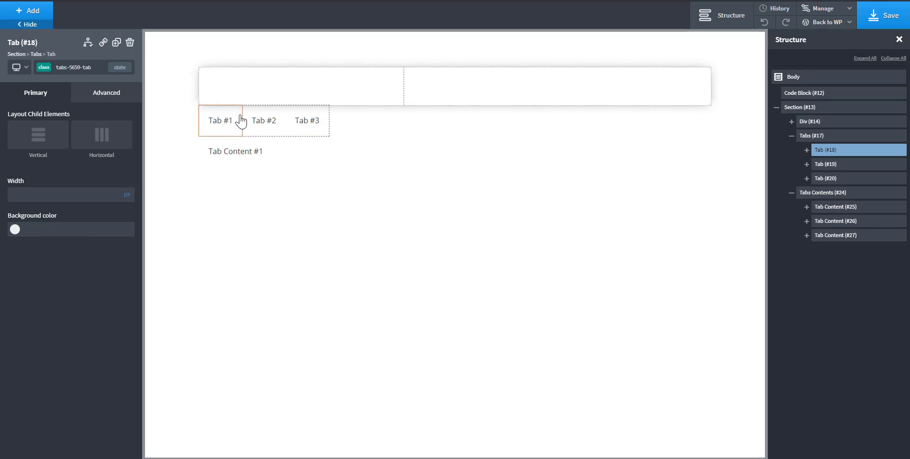
left_click(271, 135)
left_click(309, 134)
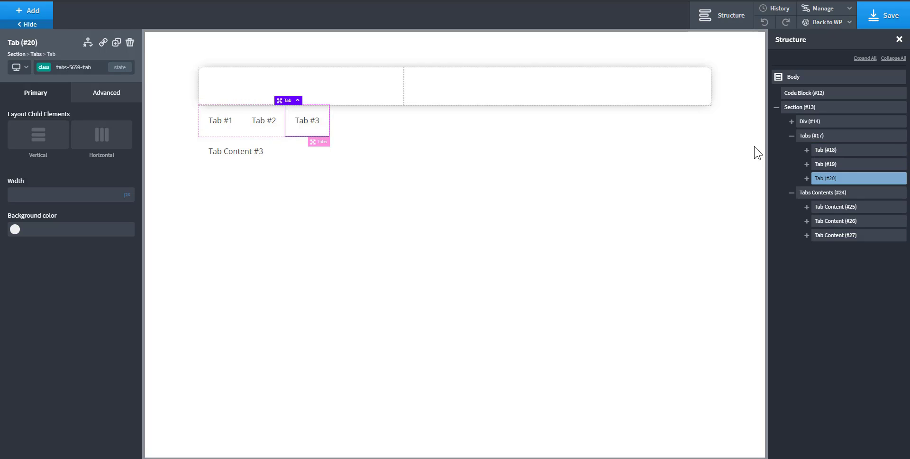
Step: Go through the Tabs and Tabs Contents entries in the structure tree, examining each individual tab and tab content
left_click(829, 138)
left_click(832, 152)
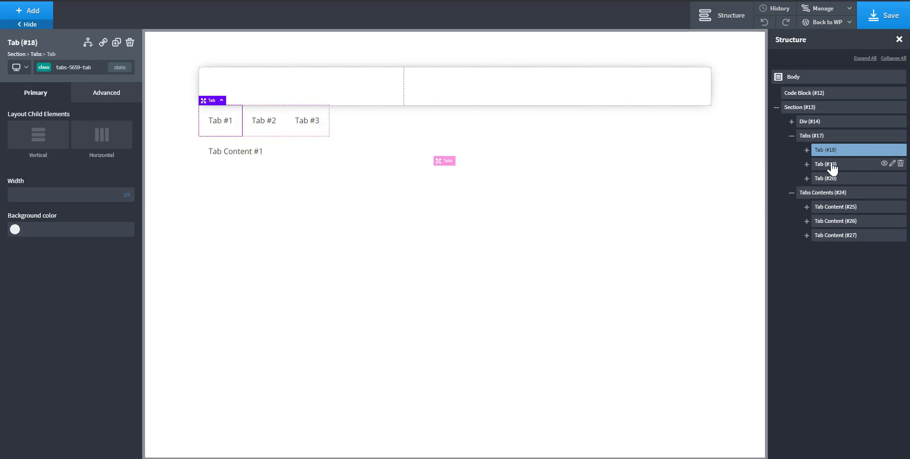
left_click(831, 165)
left_click(831, 178)
left_click(829, 193)
left_click(829, 207)
left_click(829, 221)
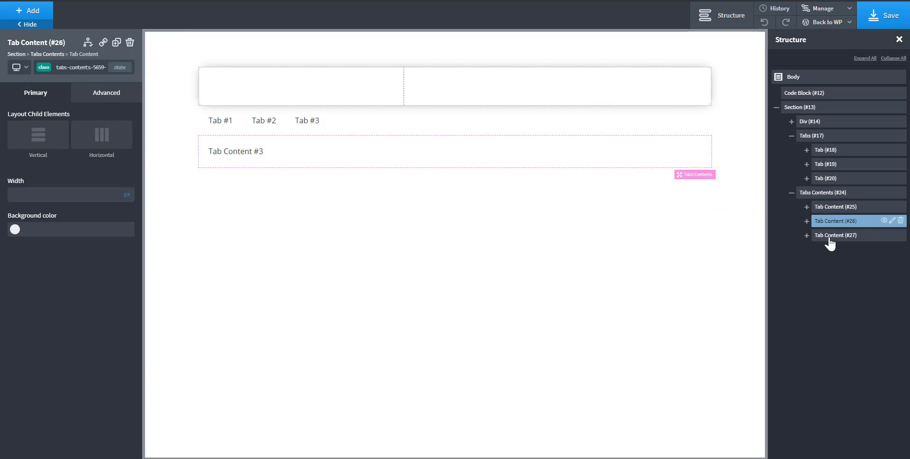
left_click(829, 235)
left_click(818, 141)
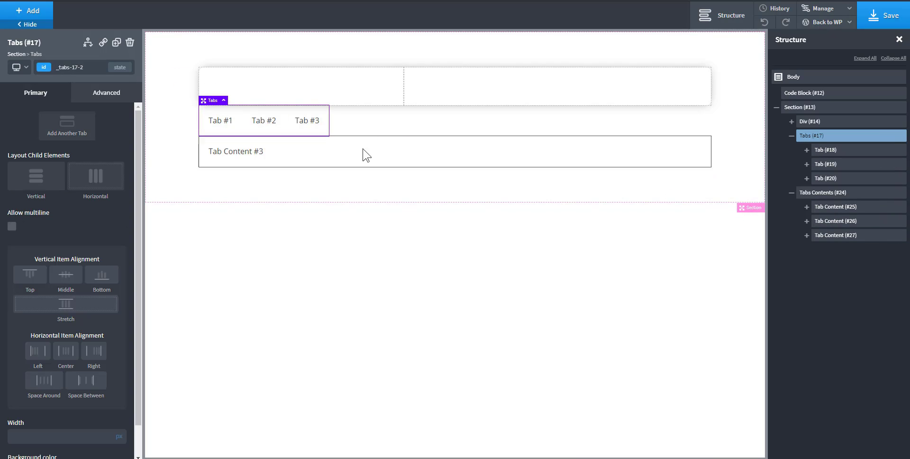
Step: Collapse Tabs and Tabs Contents in the structure tree and compare the two wrapper elements on the canvas
left_click(792, 136)
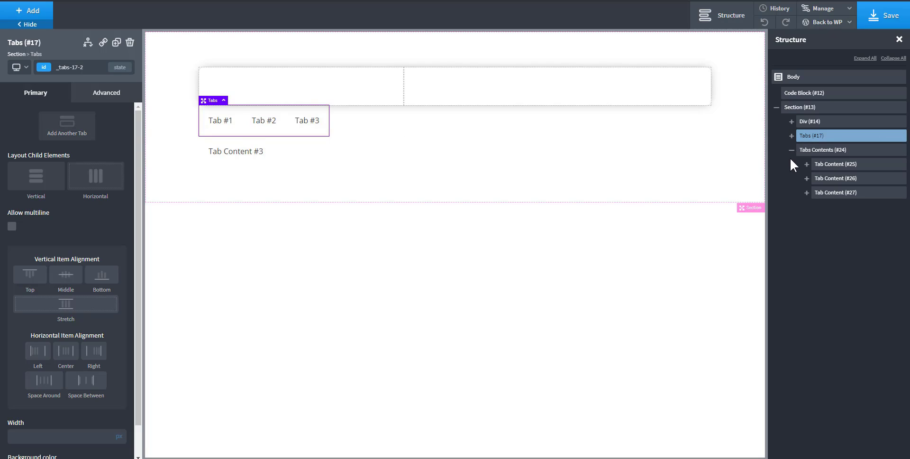
left_click(791, 150)
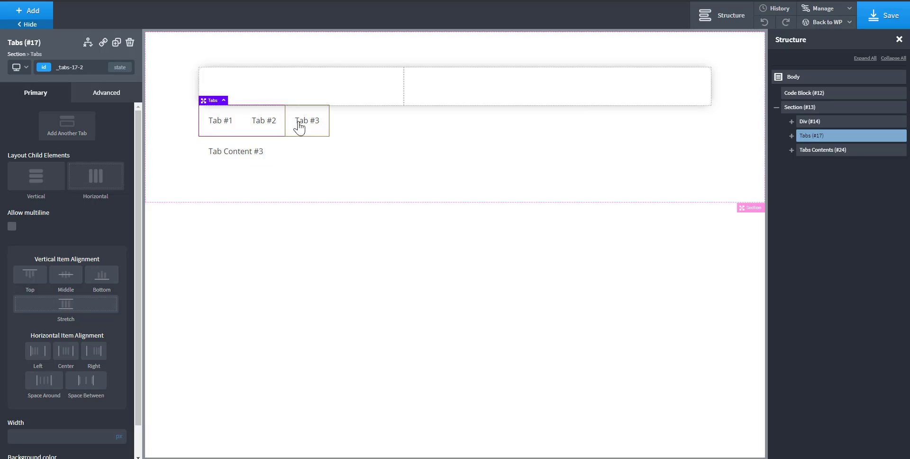
left_click(810, 151)
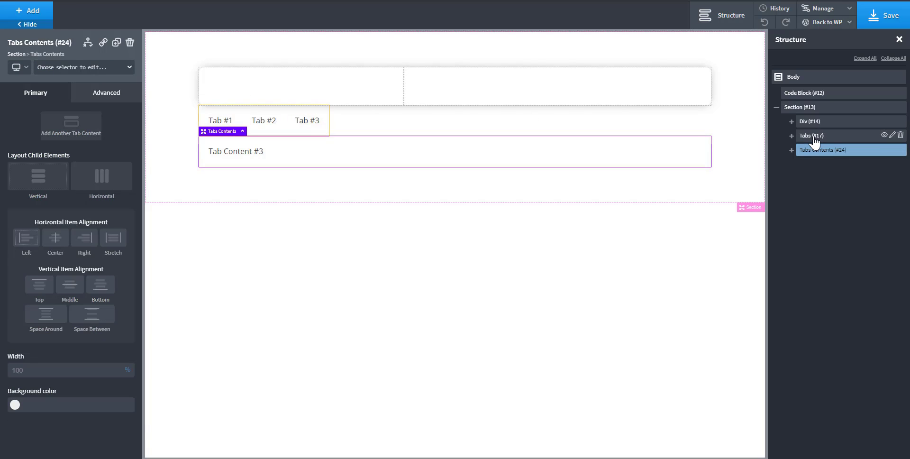
left_click(814, 137)
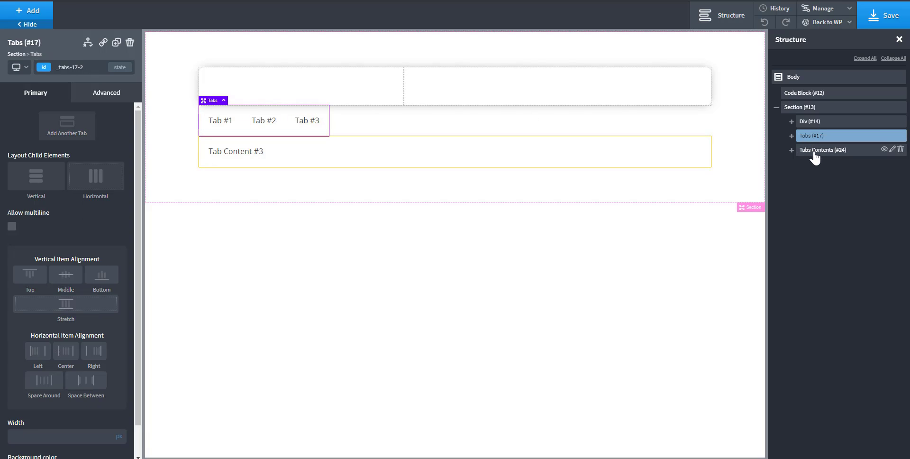
left_click(813, 151)
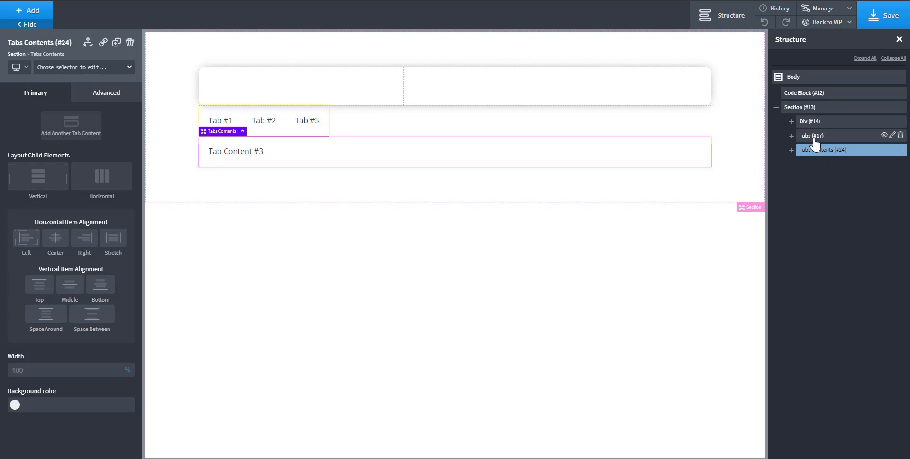
left_click(813, 138)
left_click(814, 150)
left_click(813, 137)
left_click(814, 151)
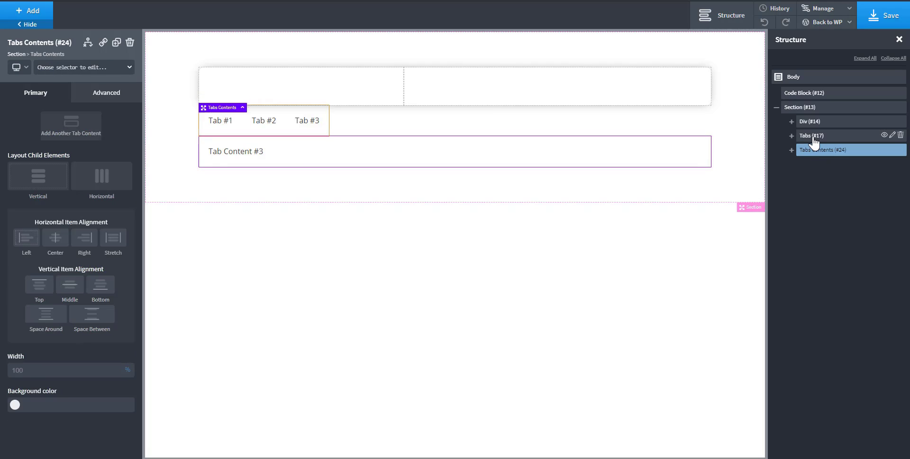
Step: Move the Tabs element into the first inner Div and the Tabs Contents element into the second inner Div
left_click(813, 137)
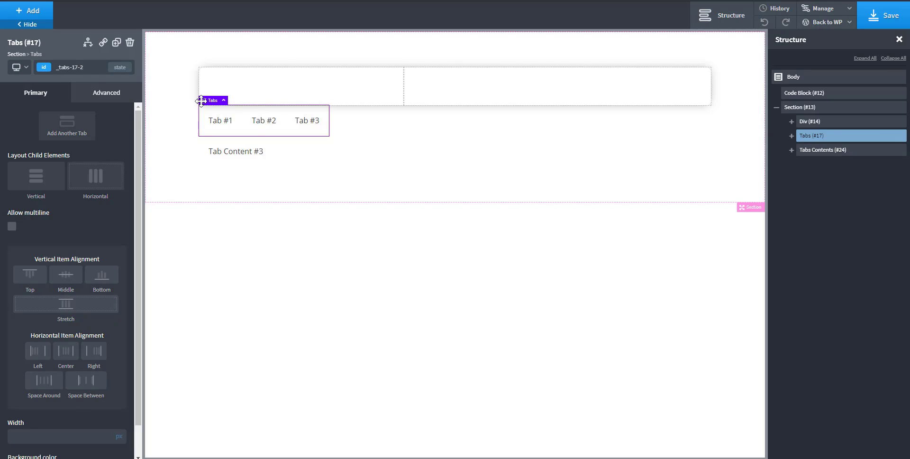
left_click_drag(204, 98, 209, 93)
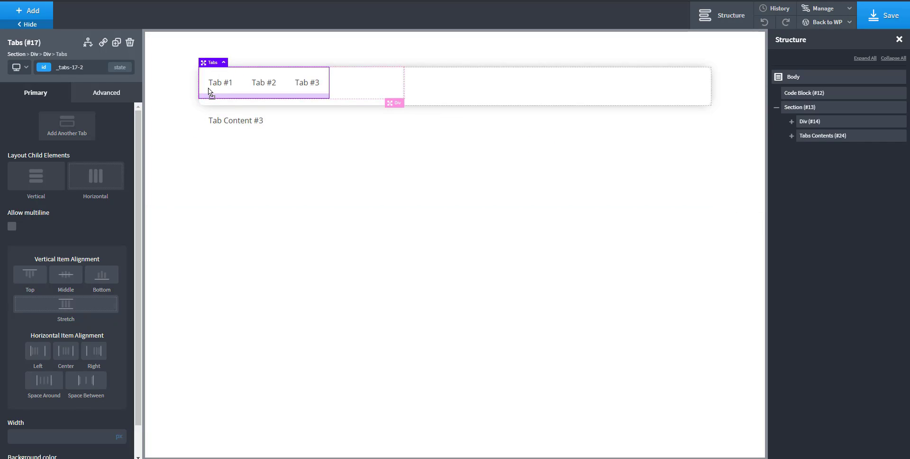
left_click(343, 133)
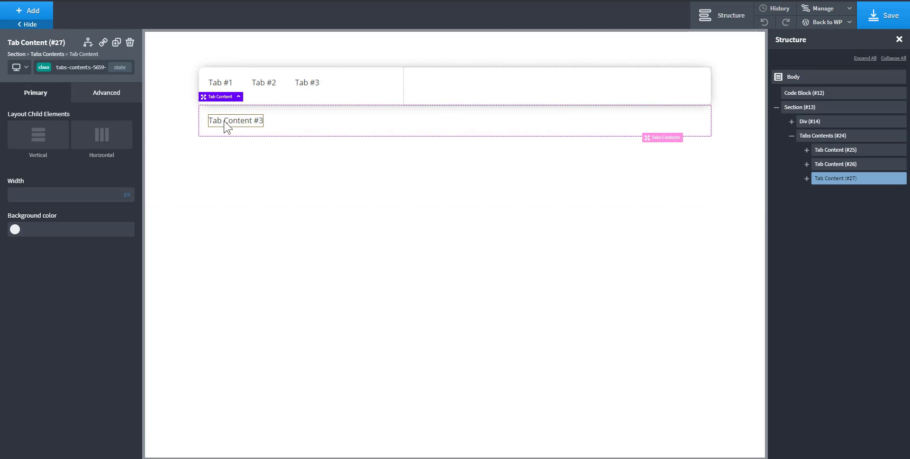
left_click_drag(204, 103, 455, 96)
left_click(201, 111)
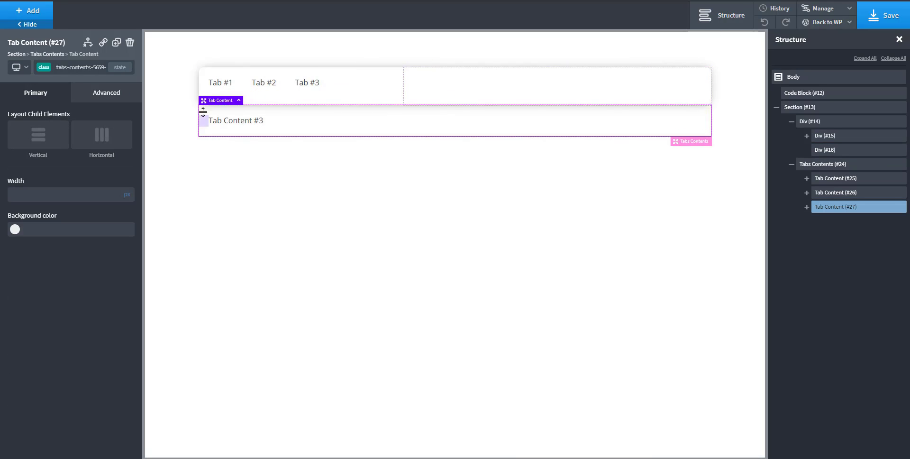
left_click_drag(204, 101, 455, 85)
left_click(792, 165)
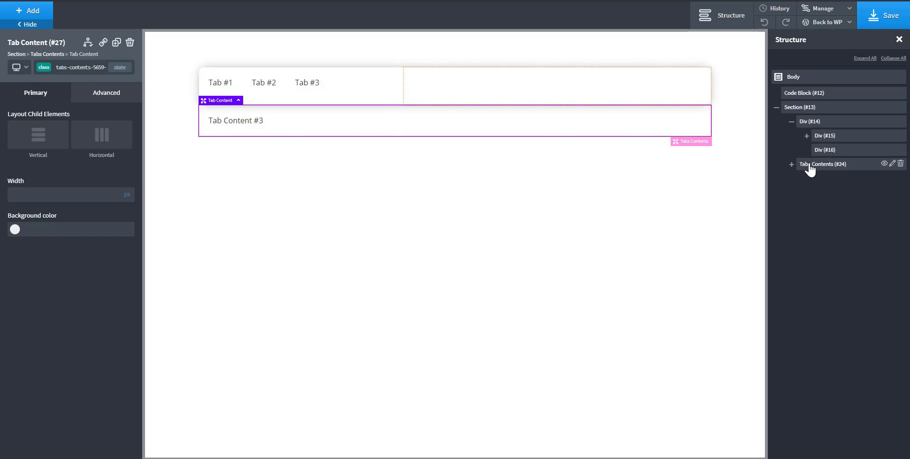
left_click_drag(812, 169, 836, 167)
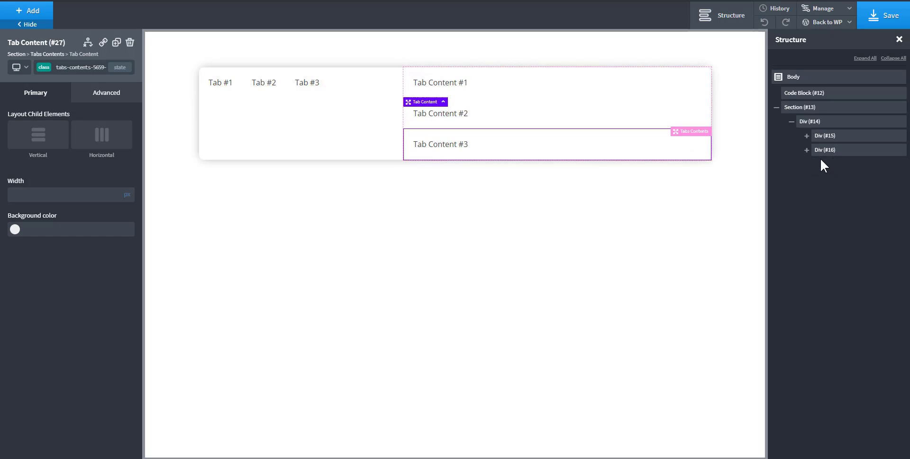
Step: Expand the second inner Div in the structure tree and check how Tabs Contents is nested inside it
left_click(806, 151)
left_click(836, 164)
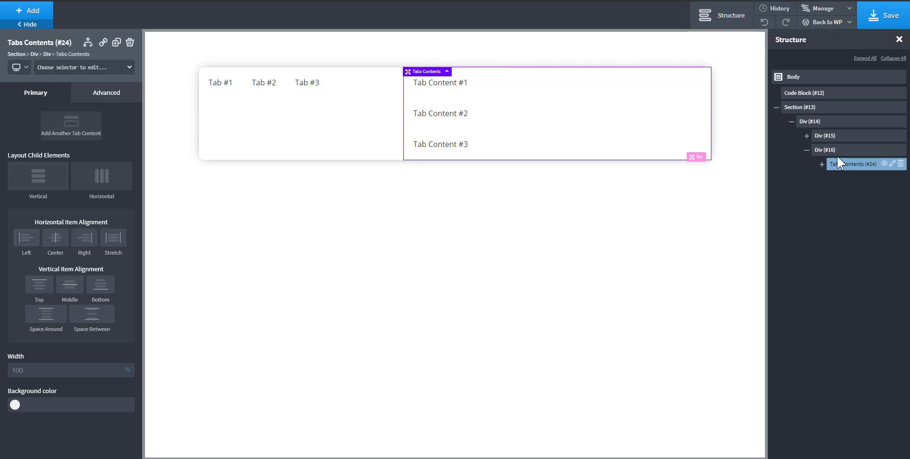
left_click(838, 152)
left_click(840, 164)
left_click(838, 154)
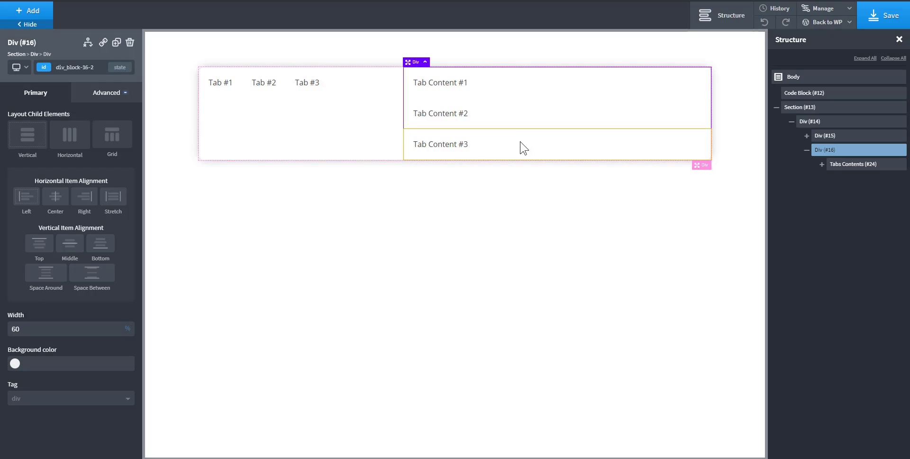
Step: Test switching between the three tabs in the 40% column while checking the content in the 60% column
left_click(219, 95)
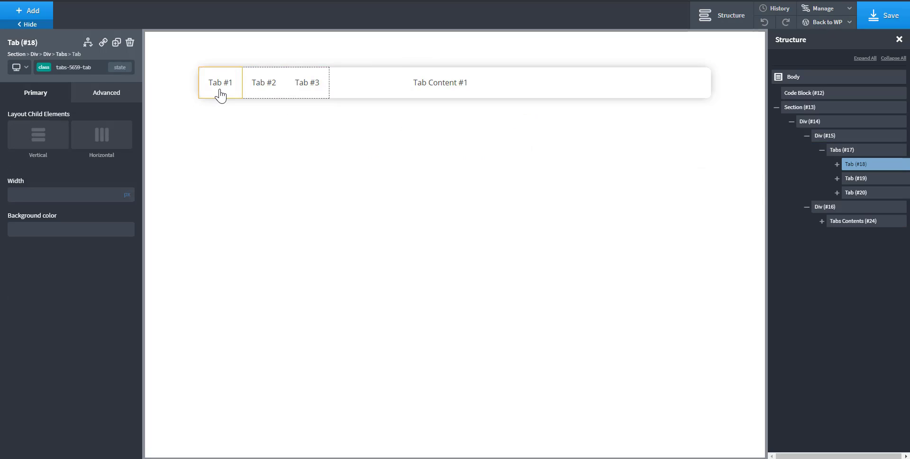
left_click(264, 91)
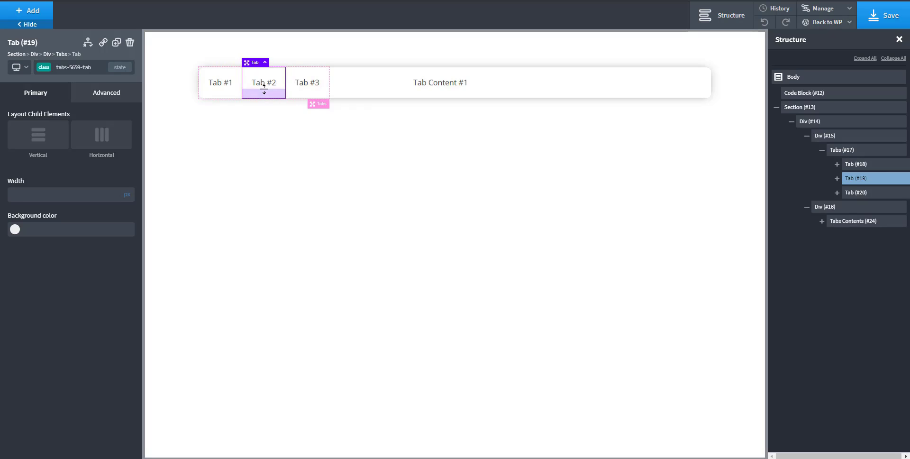
left_click(315, 97)
left_click(270, 95)
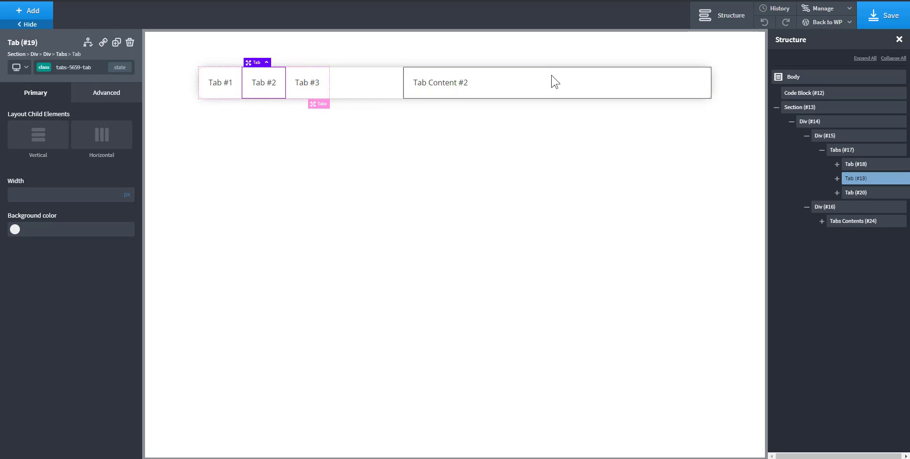
left_click(319, 93)
left_click(232, 96)
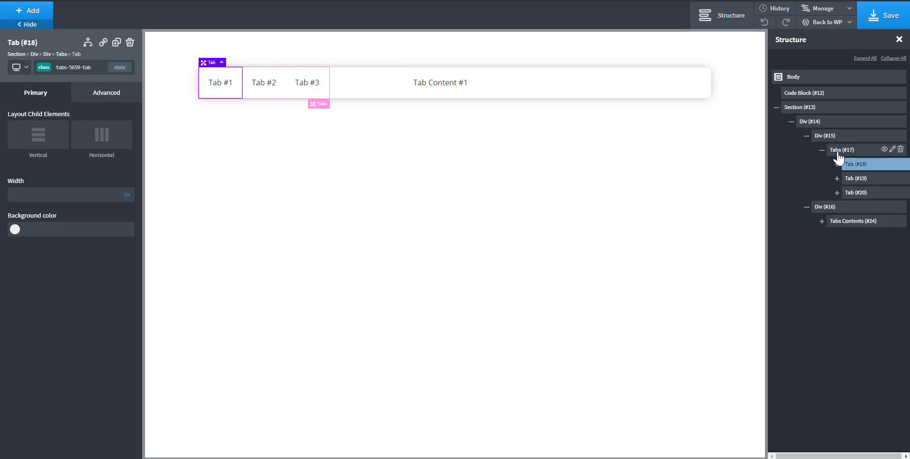
Step: Collapse the Tabs element in the structure tree and set its child elements to a vertical layout
left_click(821, 149)
left_click(842, 151)
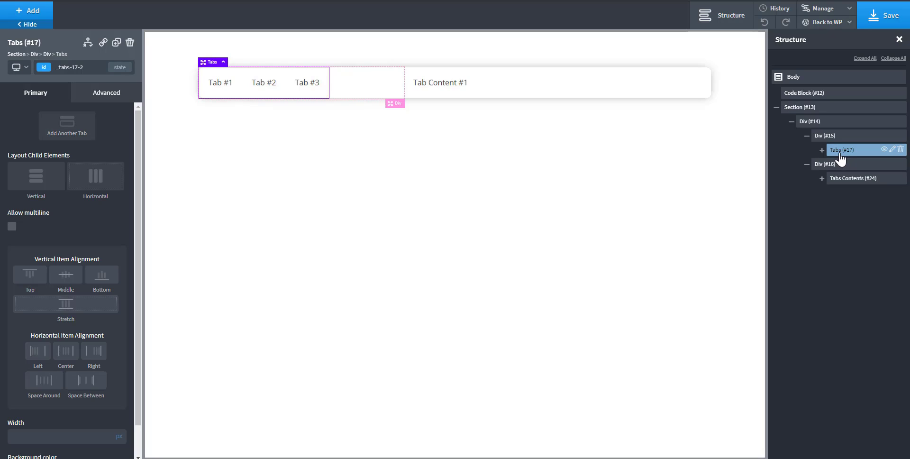
left_click(43, 188)
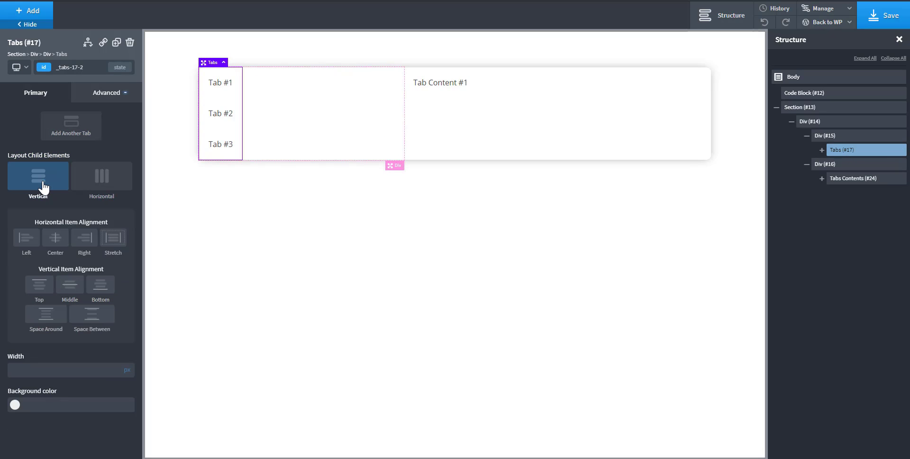
Step: Expand the Tabs element in the structure tree and examine the extent of each individual tab within its column
left_click(847, 138)
left_click(841, 151)
left_click(821, 149)
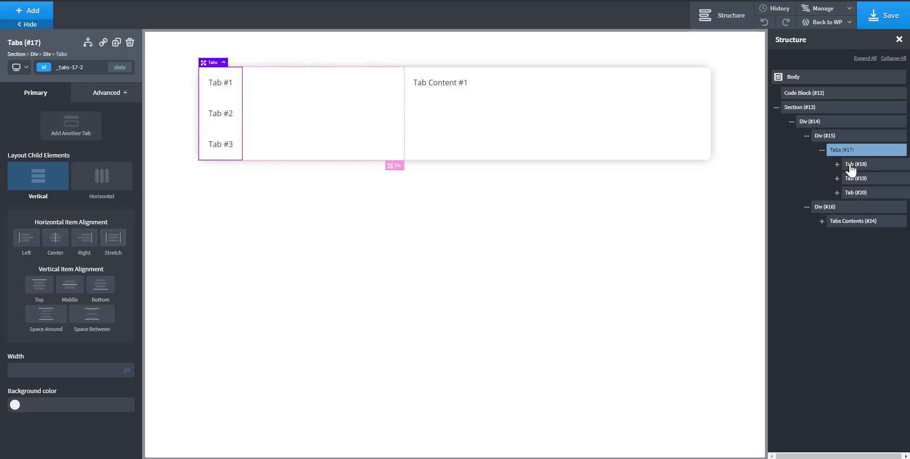
left_click(858, 178)
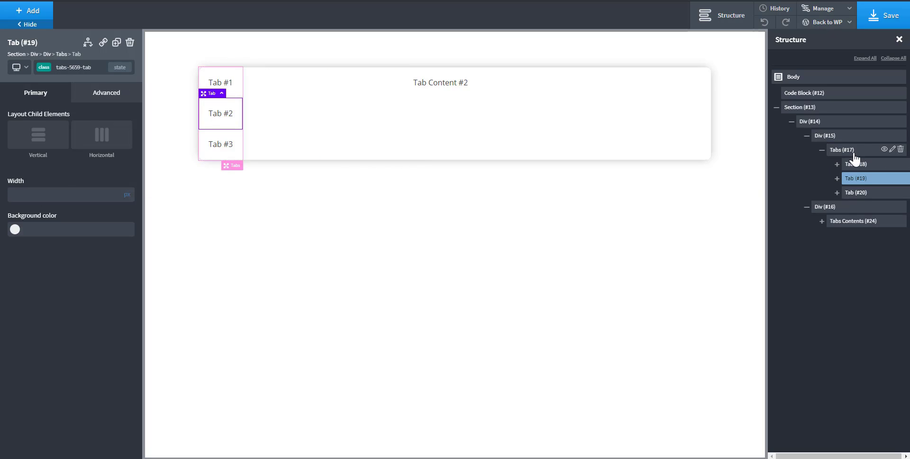
left_click(853, 151)
left_click(855, 165)
left_click(856, 179)
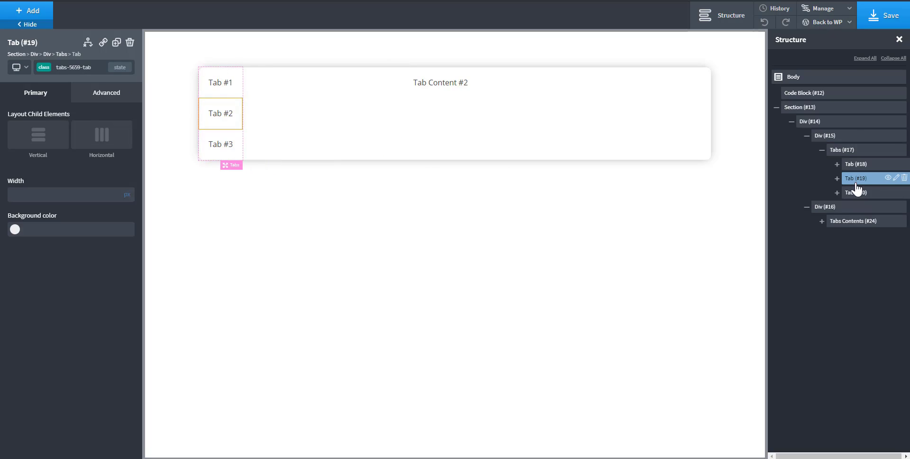
left_click(856, 193)
left_click(856, 179)
left_click(856, 165)
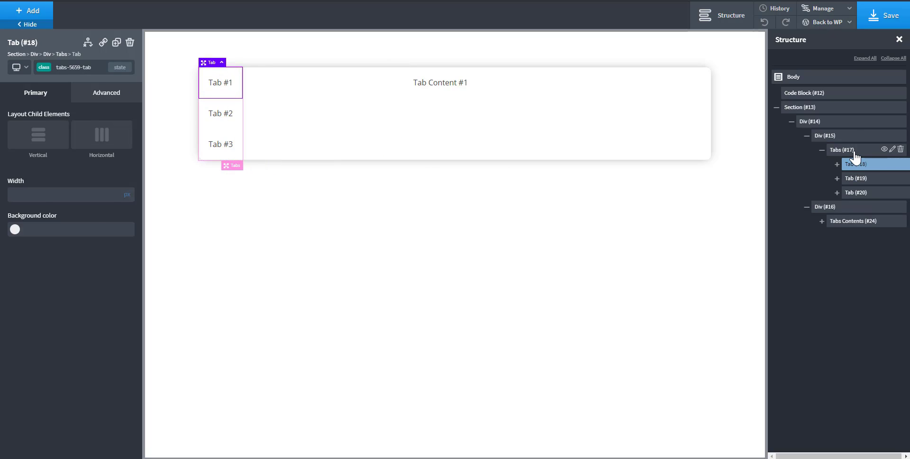
Step: Set the Tabs element's width to 100%
left_click(854, 152)
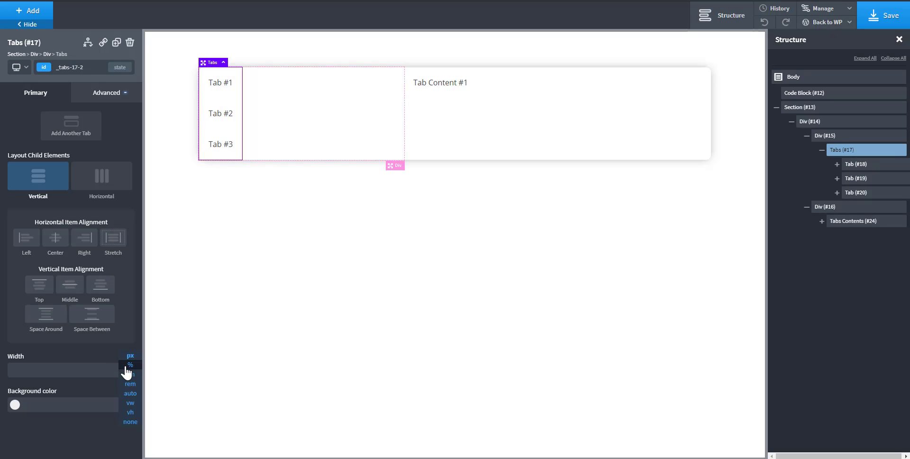
left_click(127, 371)
type("100")
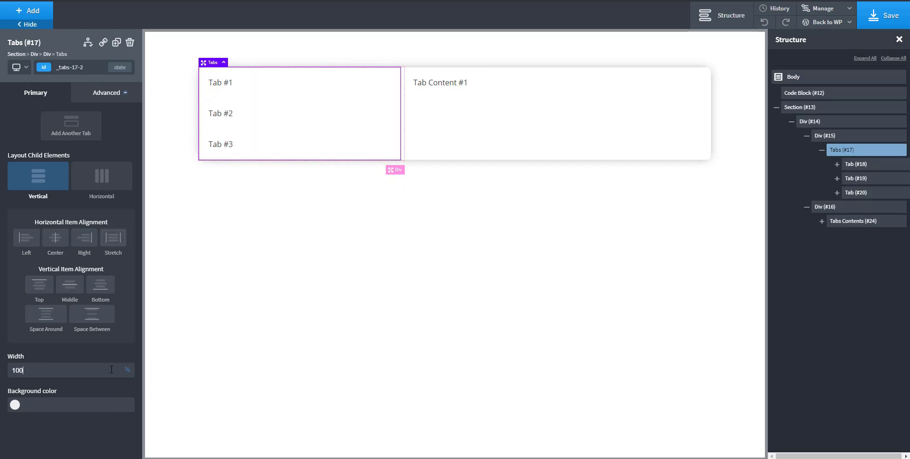
Step: Test the full-width clickable area of all three stacked tabs, ending with Tab #1 active
left_click(309, 110)
left_click(314, 82)
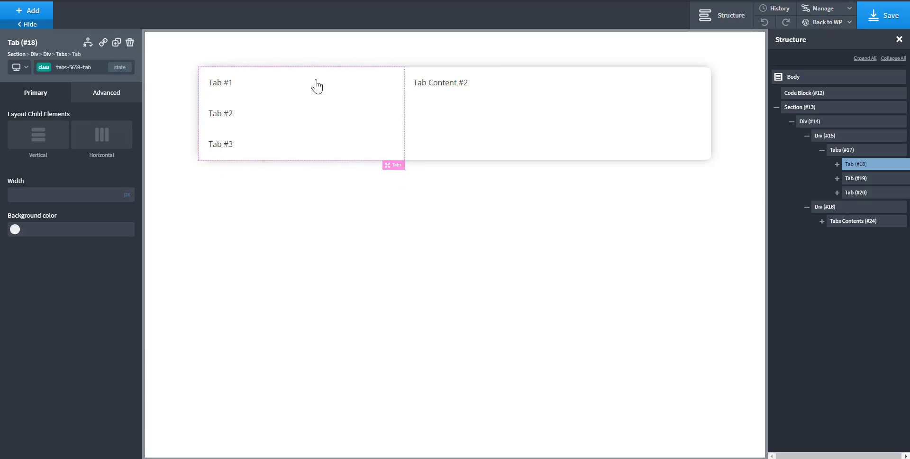
left_click(311, 112)
left_click(310, 141)
left_click(307, 91)
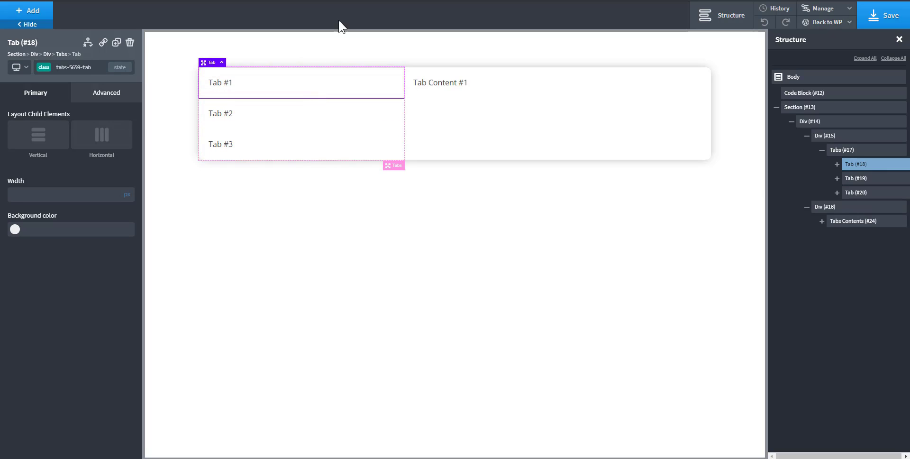
Step: Switch among the three stacked tabs to check the content shown for each one
left_click(301, 124)
left_click(303, 143)
left_click(317, 87)
Step: Duplicate Tab #3 and change the copy's label to "Tab #4"
left_click(309, 153)
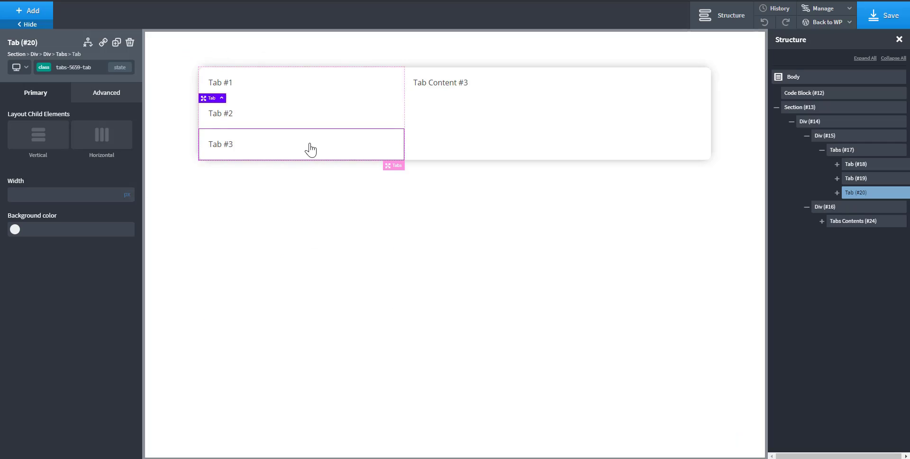
left_click(117, 42)
left_click(232, 181)
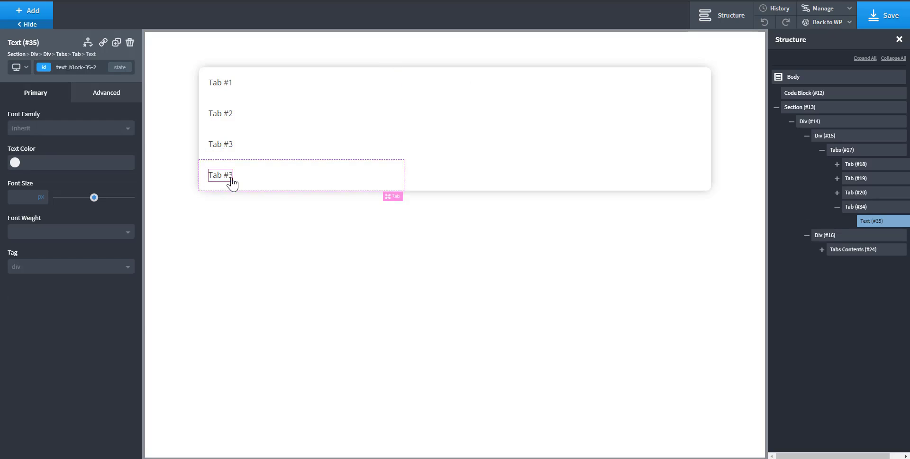
left_click(229, 176)
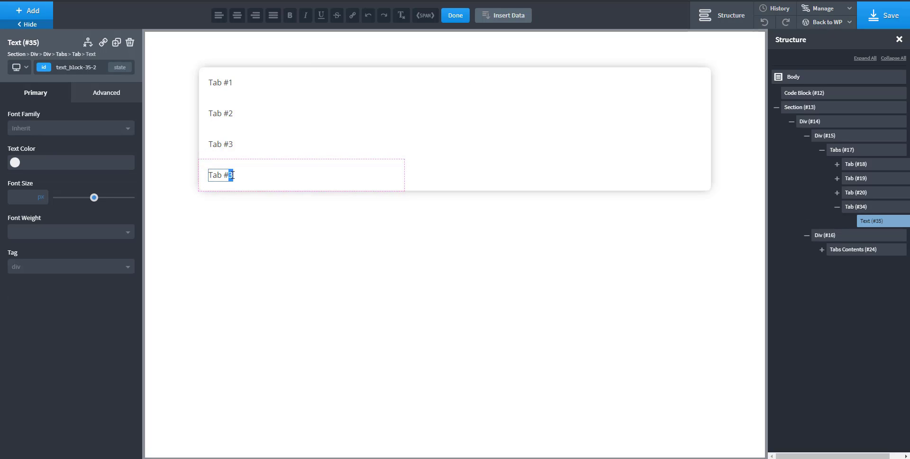
type("4")
left_click(283, 148)
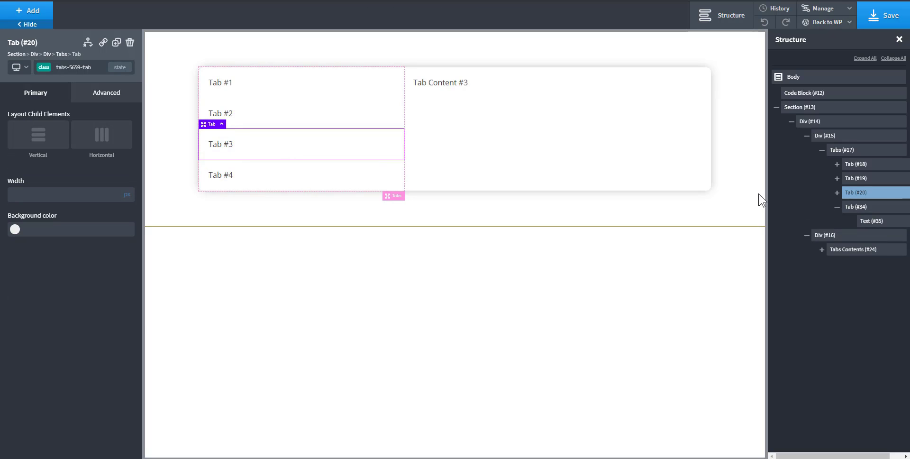
left_click(837, 209)
left_click(858, 208)
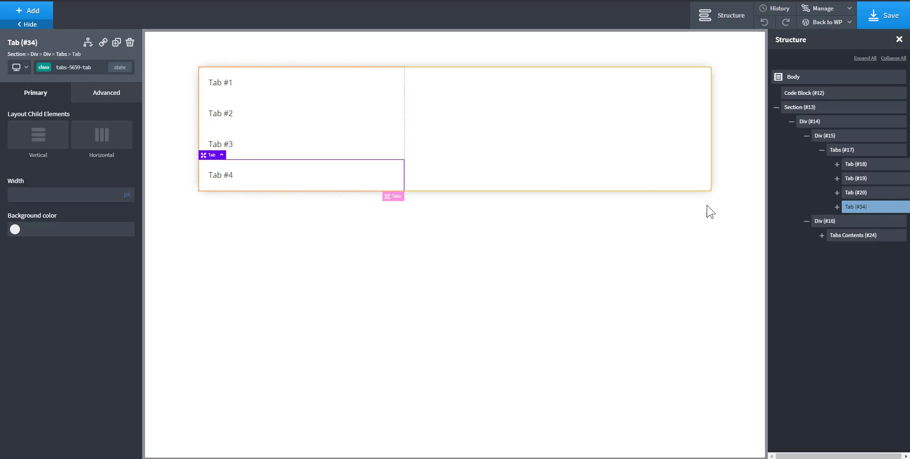
Step: Duplicate the third Tab Content element and change the copy's text to "Tab Content #4"
left_click(822, 235)
left_click(861, 279)
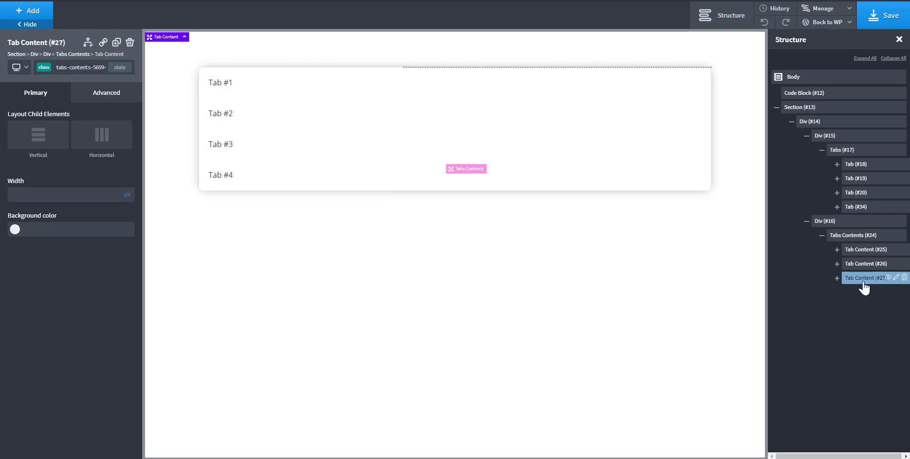
left_click(116, 42)
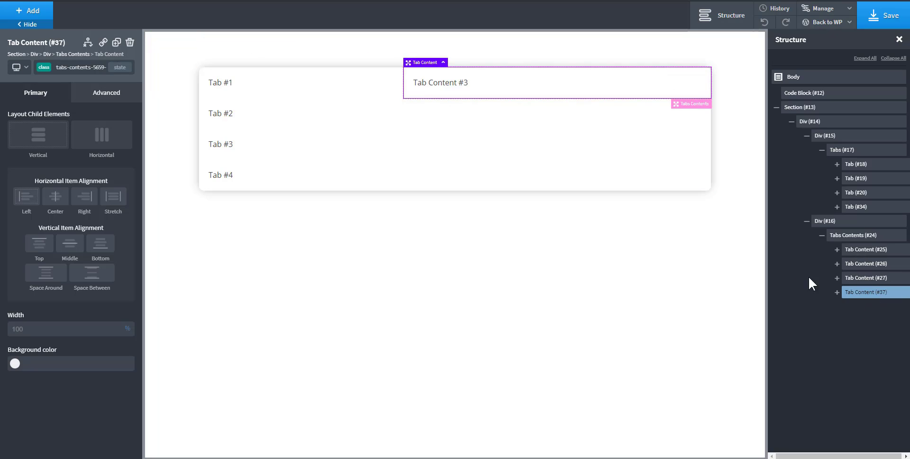
double_click(466, 89)
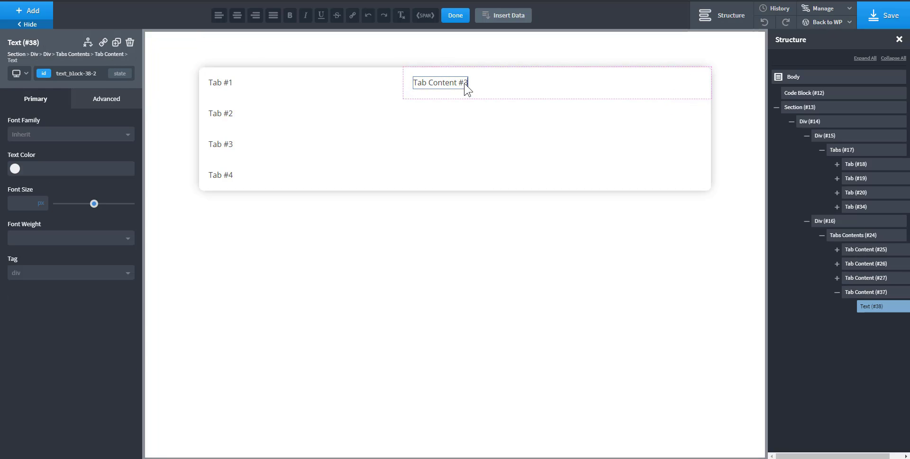
key("Escape")
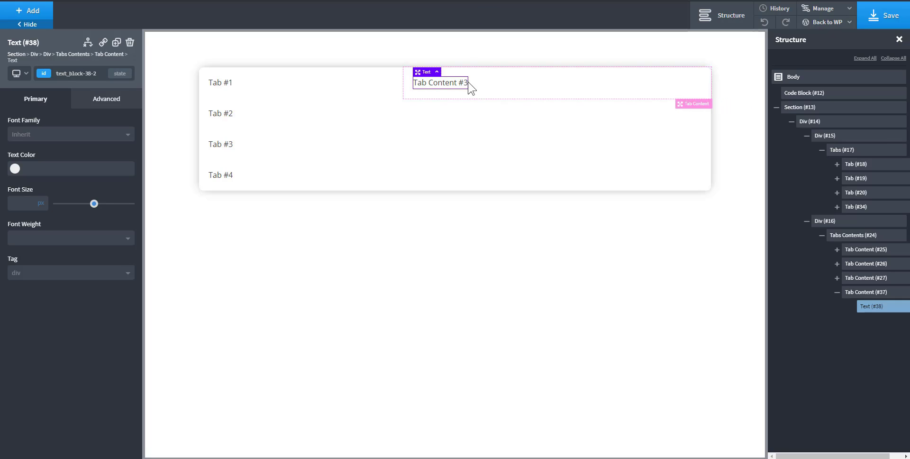
double_click(465, 84)
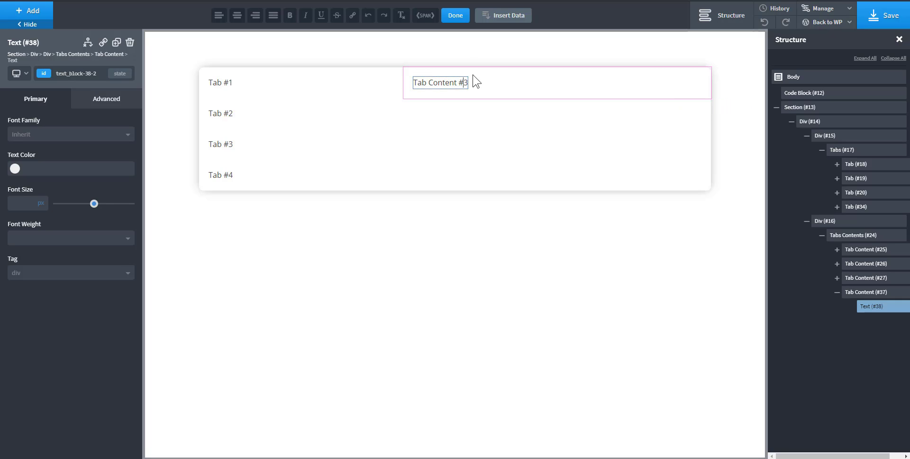
left_click(837, 292)
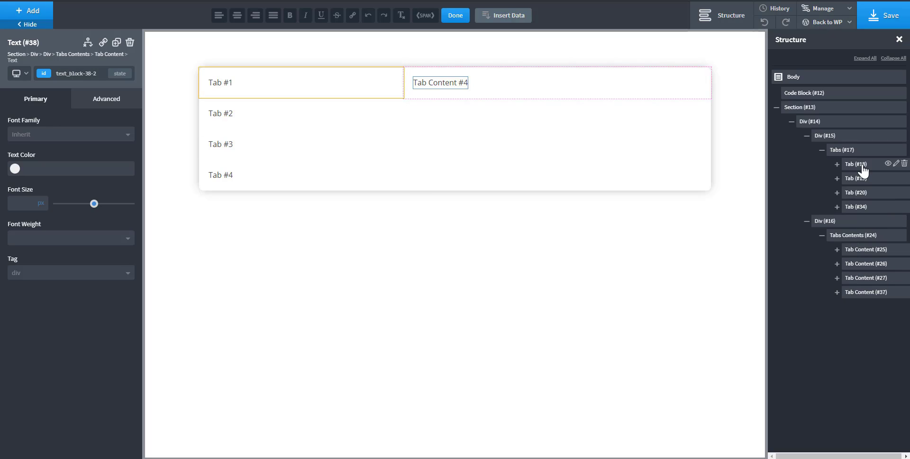
Step: Preview each of the four Tab Content elements from the structure tree, ending on the parent Tabs element
left_click(861, 250)
left_click(861, 264)
left_click(861, 278)
left_click(861, 292)
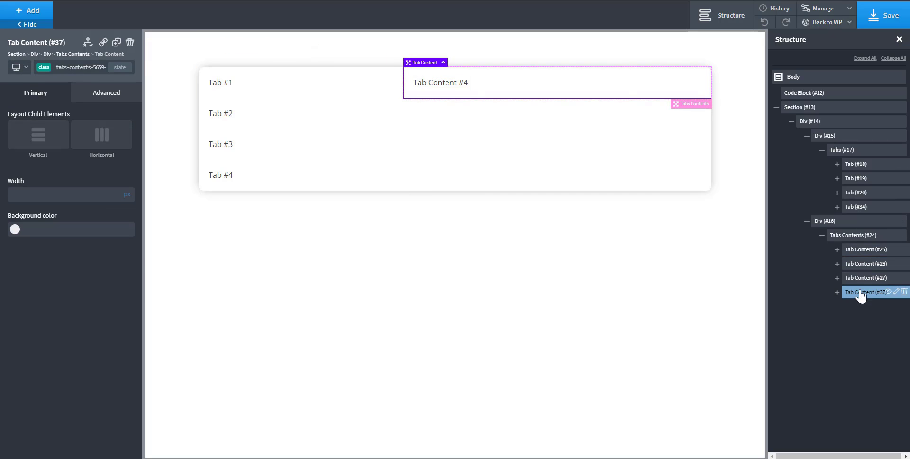
left_click(849, 150)
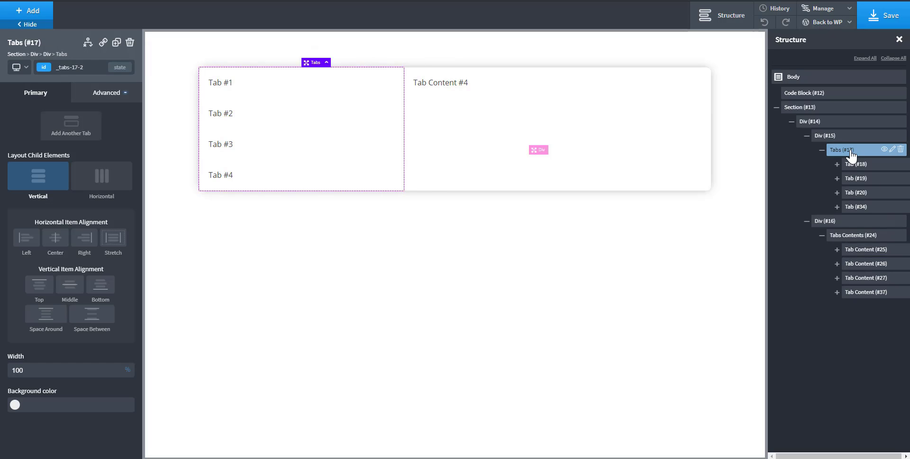
Step: Select the first tab and examine the active and hover styling of the leader list on the Facebook page
left_click(856, 164)
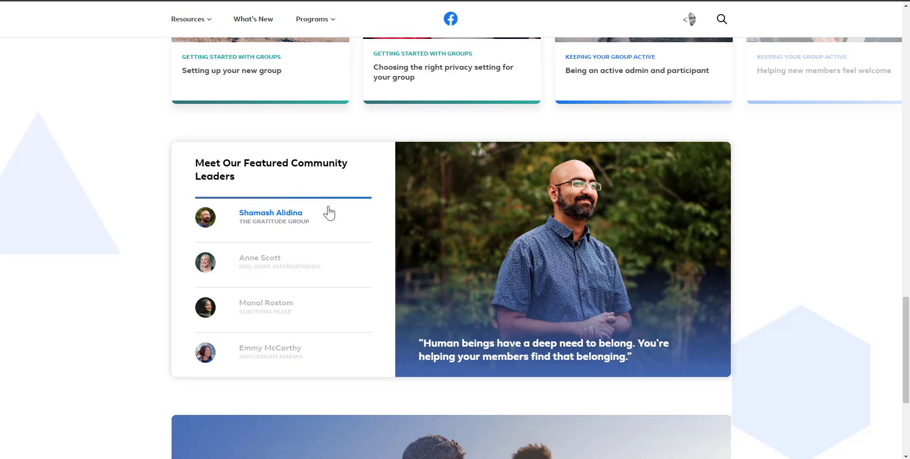
left_click(331, 260)
left_click(339, 227)
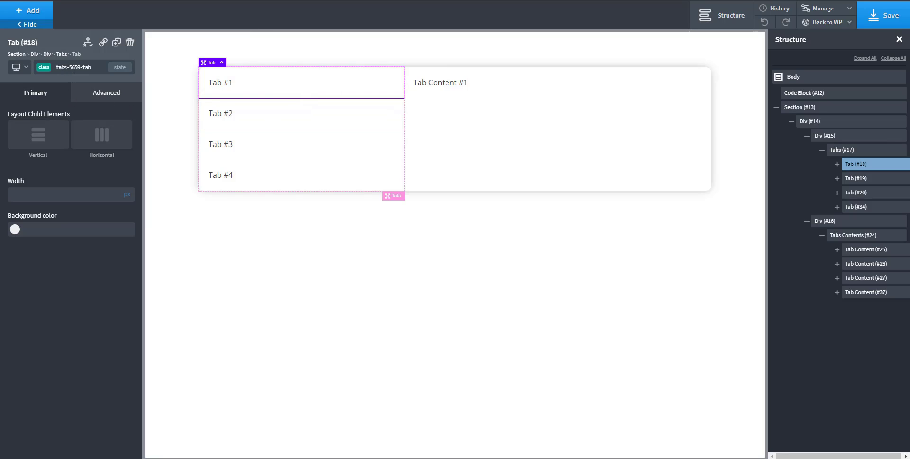
Step: Give the first tab's tabs-5659-tab-active class a solid top border 3 px wide
left_click(74, 69)
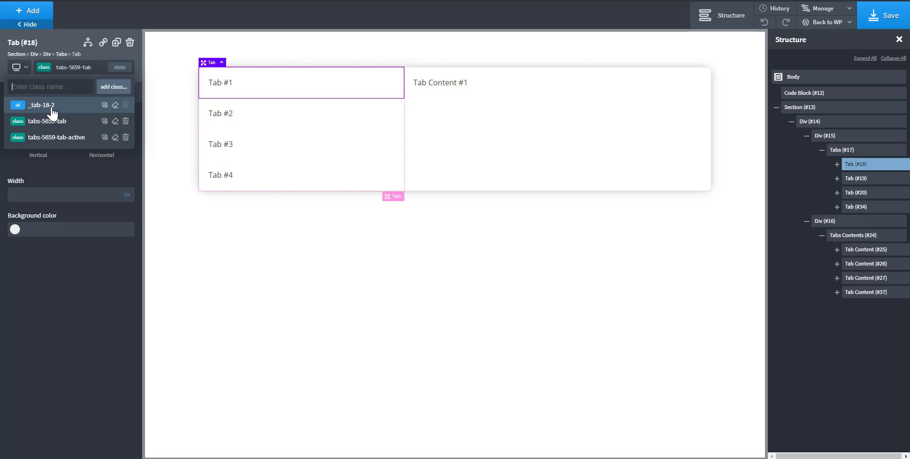
left_click(54, 138)
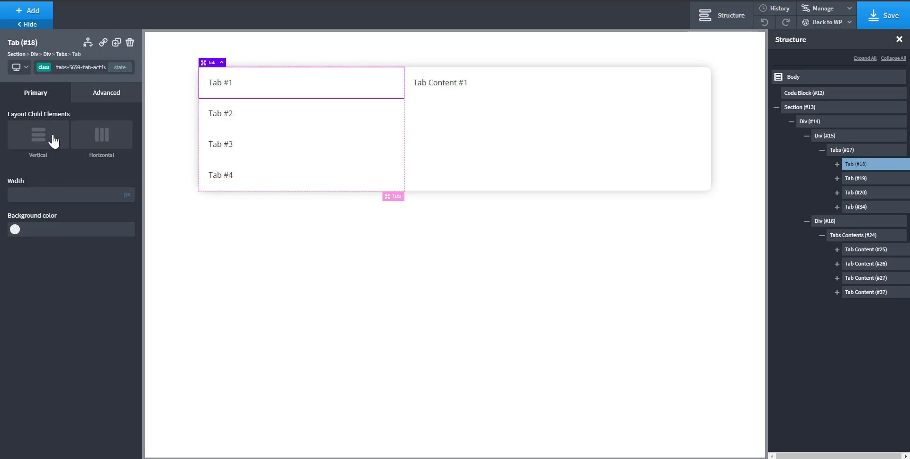
left_click(98, 95)
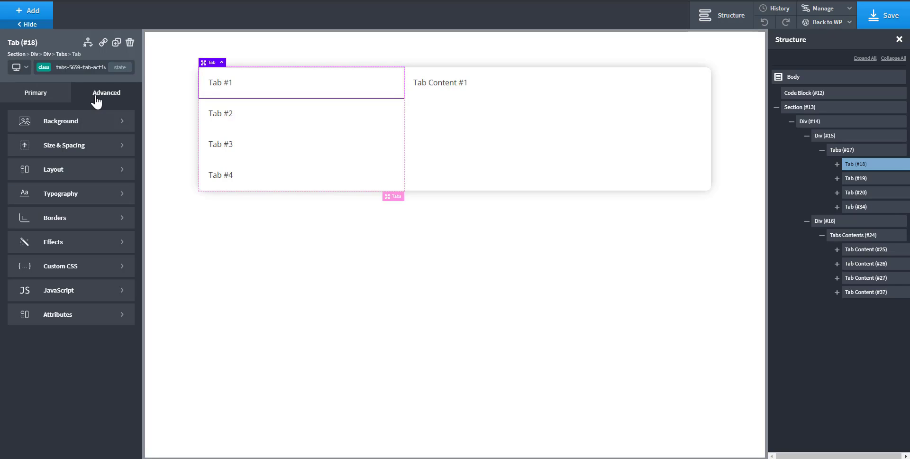
left_click(71, 223)
left_click(49, 149)
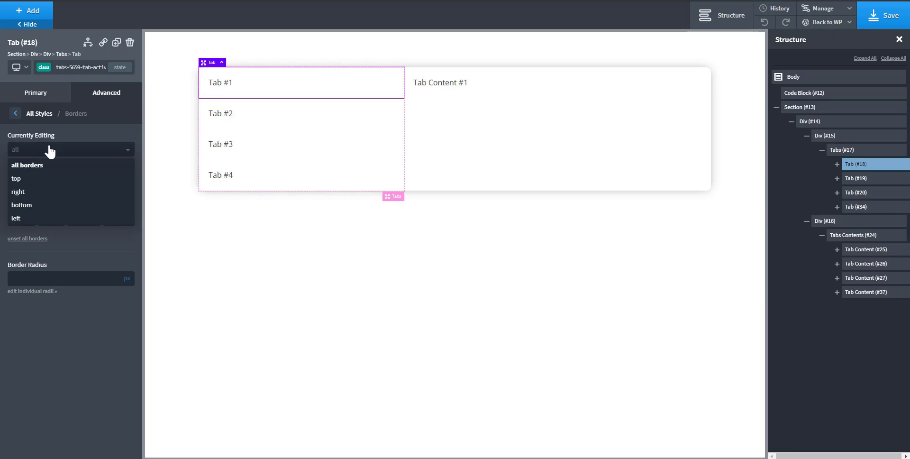
left_click(24, 179)
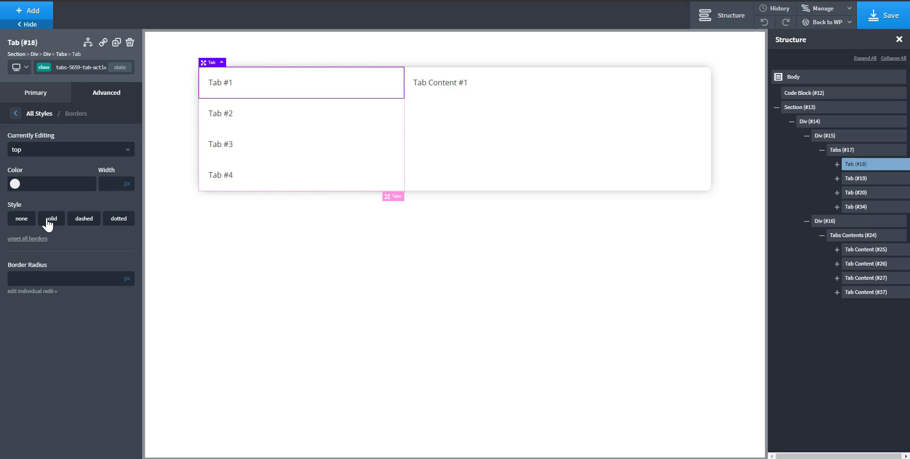
left_click(50, 219)
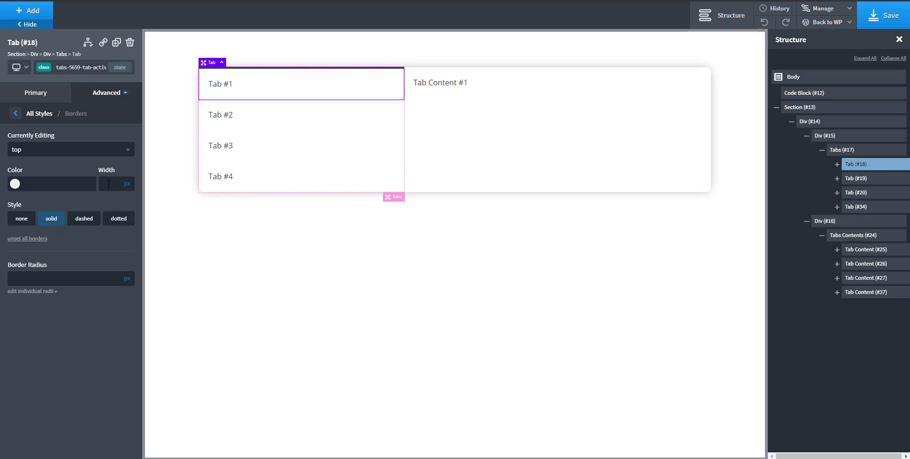
type("2")
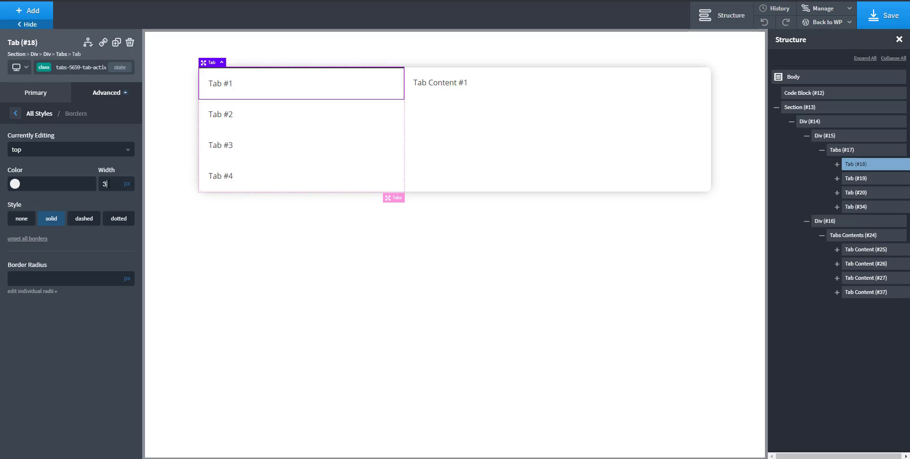
Step: Pick dark blue #001a91 as the active tab's top border color
left_click(15, 184)
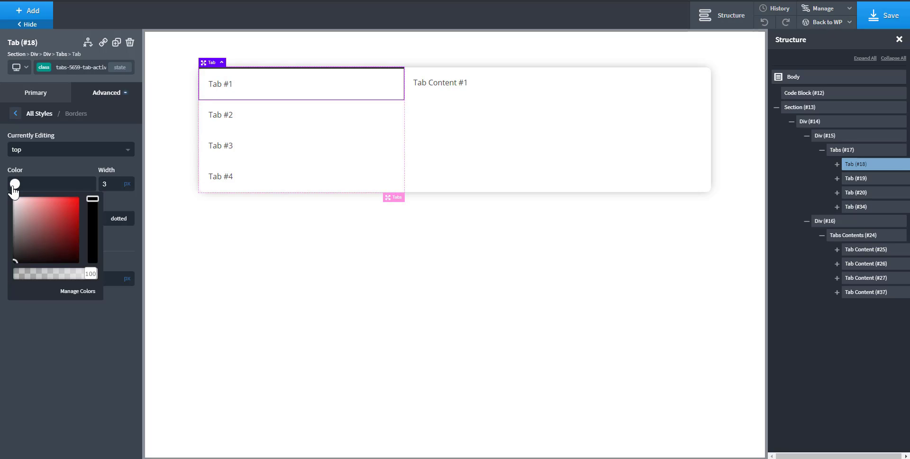
left_click(16, 185)
left_click(14, 184)
left_click(70, 318)
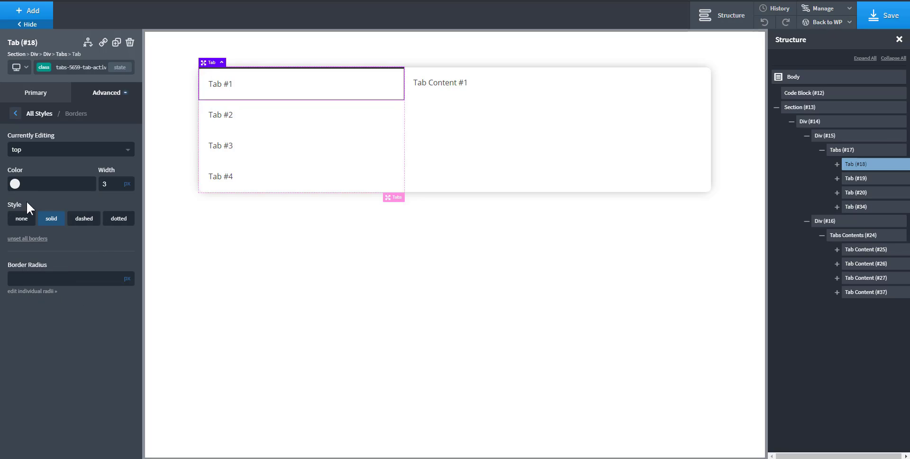
left_click(14, 184)
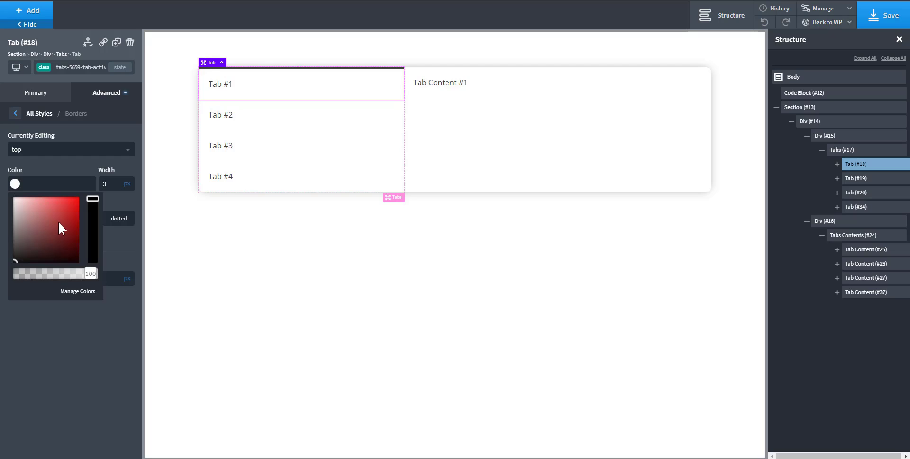
left_click_drag(58, 221, 83, 225)
left_click(92, 241)
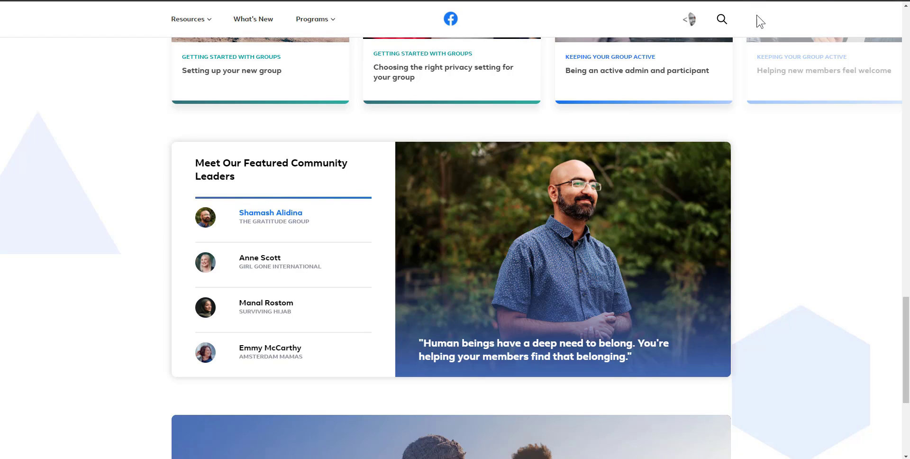
Step: Sample the blue line above the first leader on the Facebook page and set the active tab's top border color to #2f6cc9
left_click(744, 1)
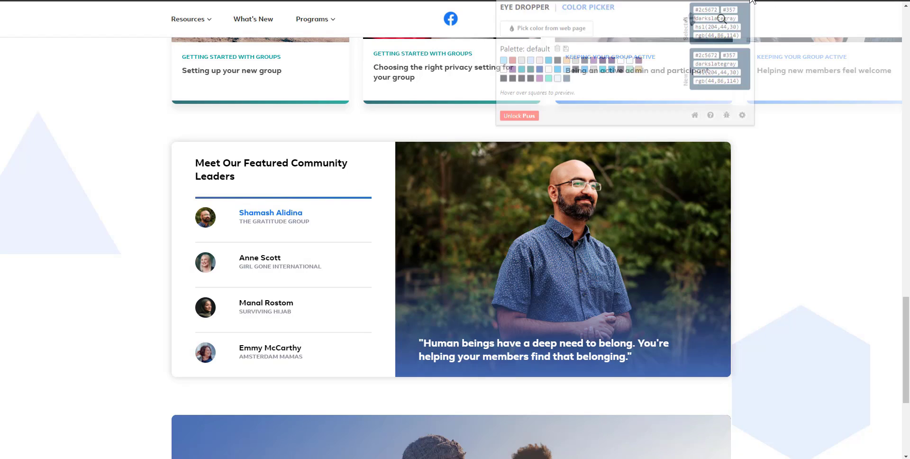
left_click(544, 34)
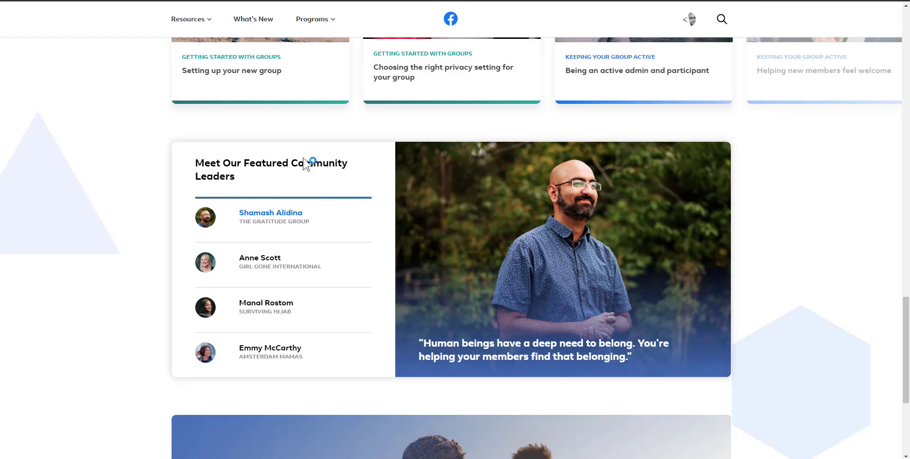
left_click(271, 198)
left_click(204, 1)
left_click(55, 182)
key("ctrl+a")
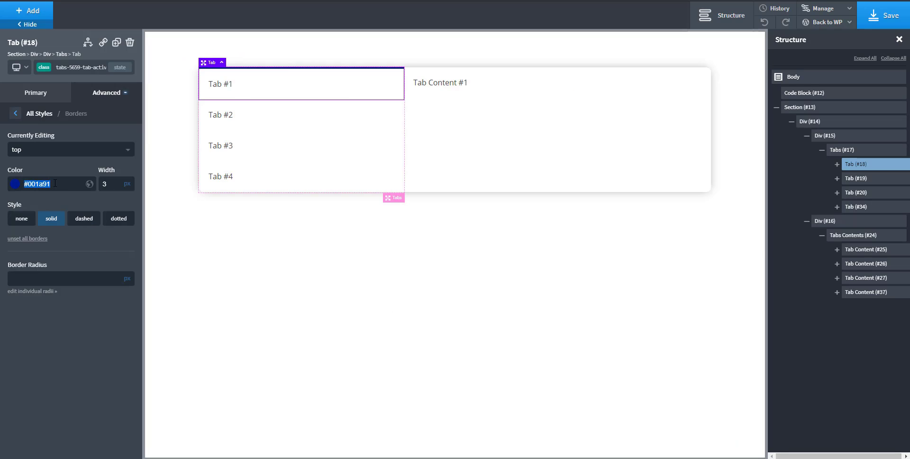
type("#2f6cc9")
left_click(15, 183)
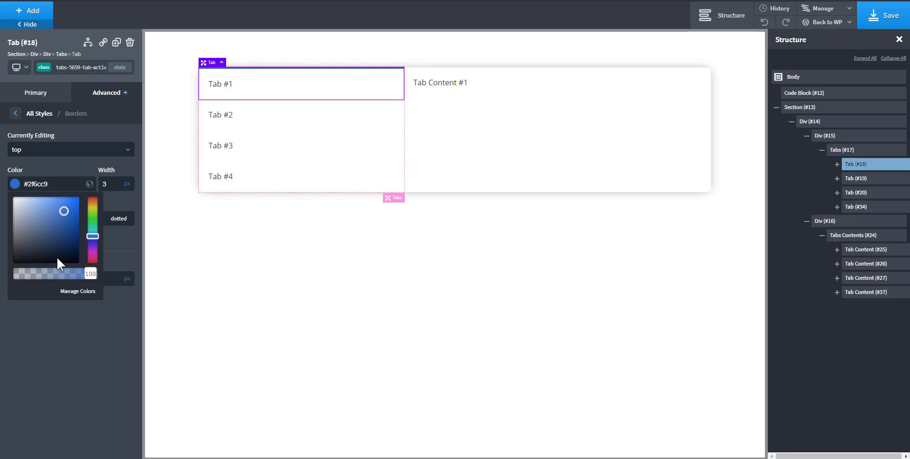
Step: Save the top border color as "fb blue" in the Global Colors set
left_click(90, 184)
type("fb blue")
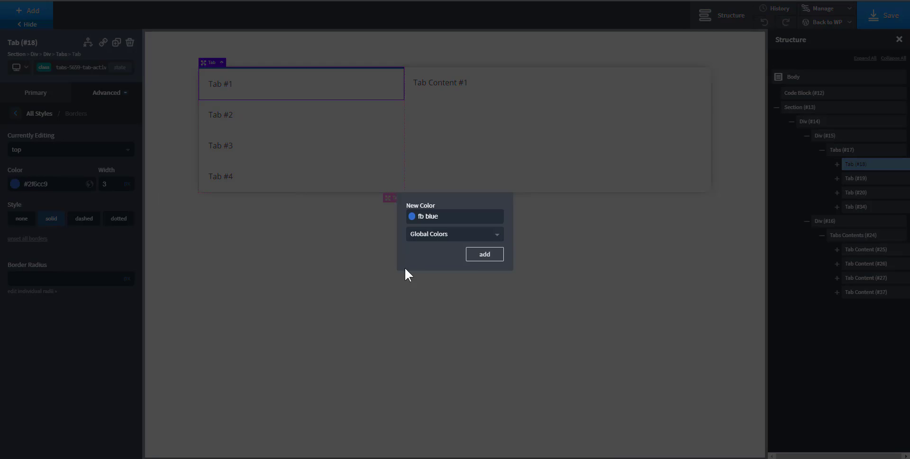
left_click(484, 254)
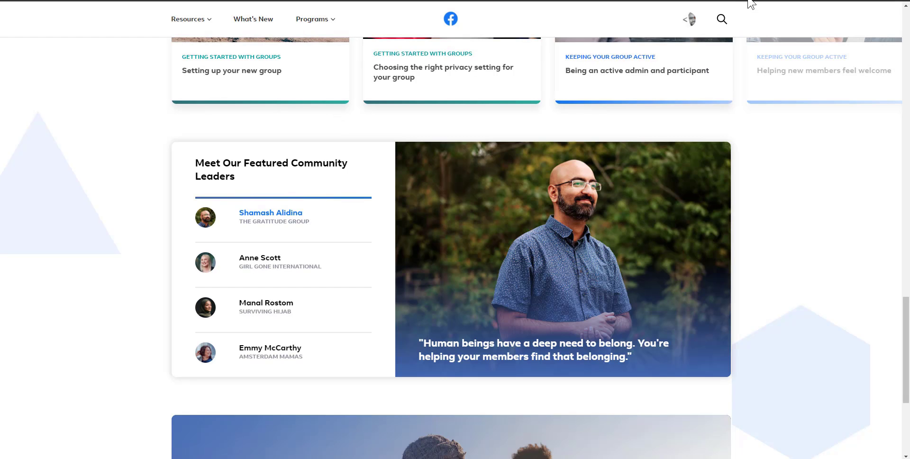
Step: Sample another blue from the Facebook page and replace the border's global color with #1a75e8
left_click(750, 0)
left_click(566, 31)
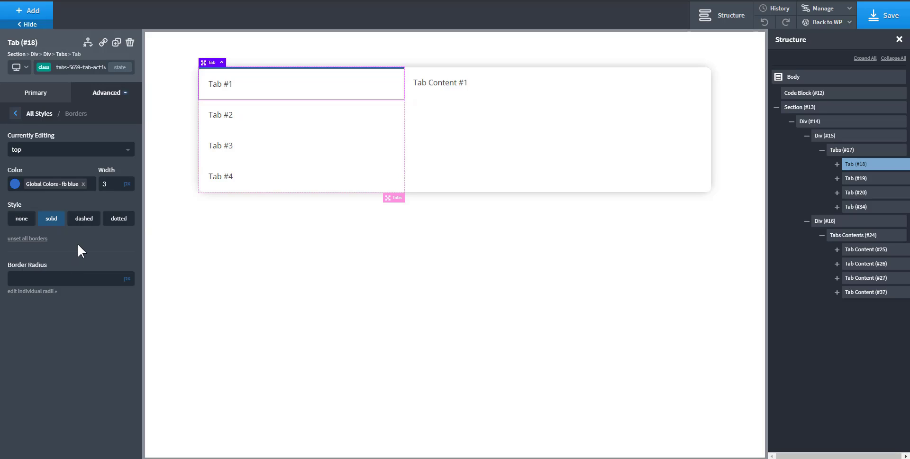
left_click(83, 184)
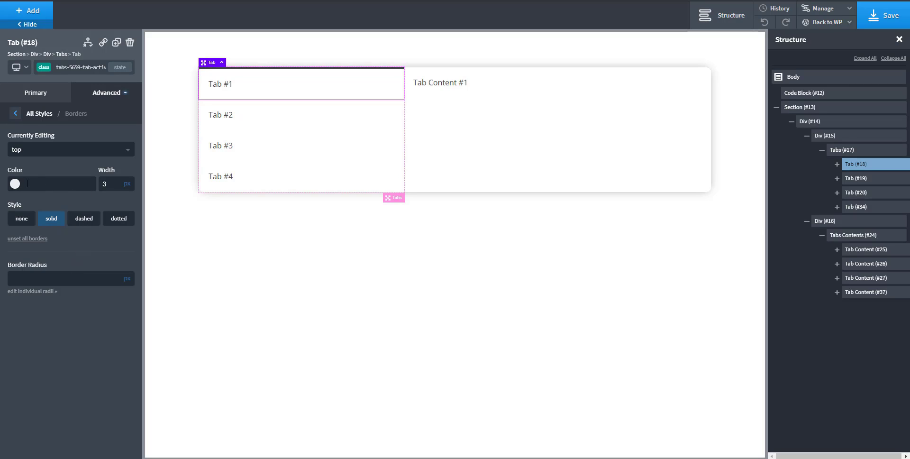
left_click(15, 183)
left_click(47, 180)
type("#1a75e8")
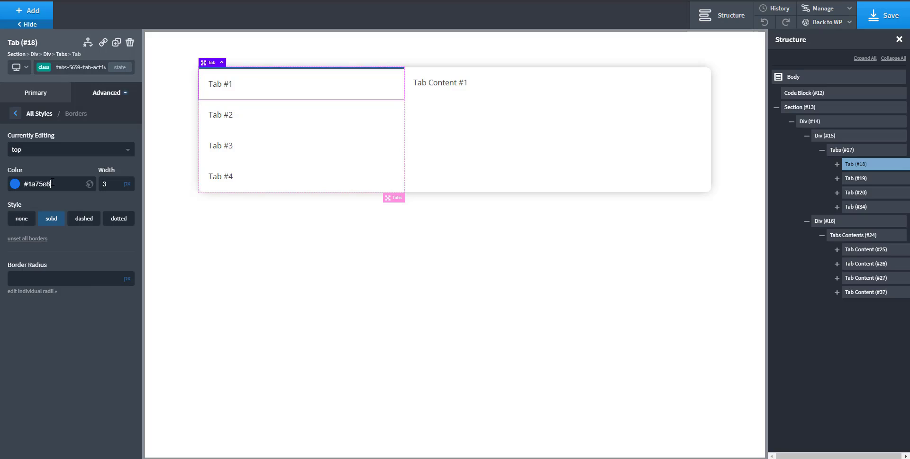
Step: Save the active tab's top border color #1a75e8 as "sweet blue" in the Global Colors set
left_click(89, 185)
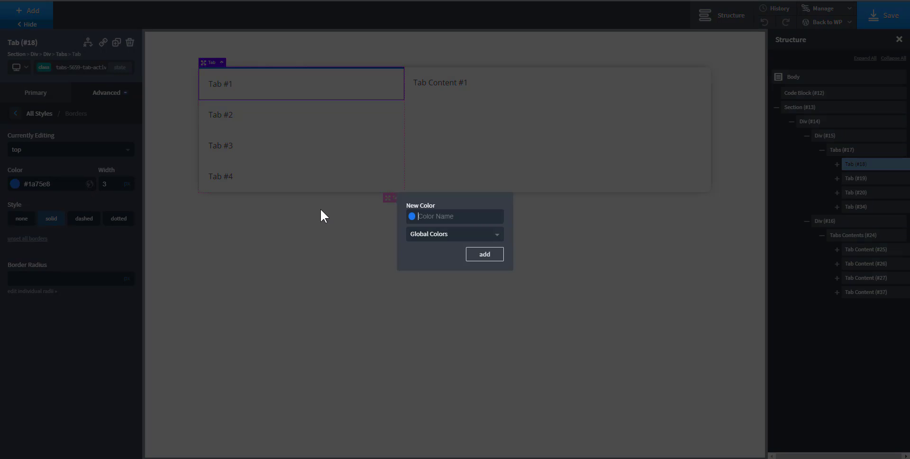
type("sweet blue")
left_click(493, 261)
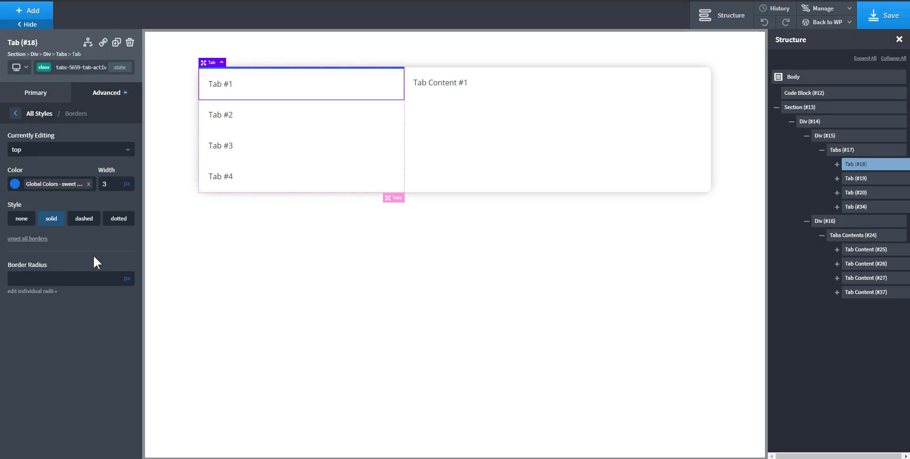
Step: Switch the active tab's top border to the global color "fb blue" and preview it by activating other tabs
left_click(89, 185)
left_click(15, 185)
left_click(21, 301)
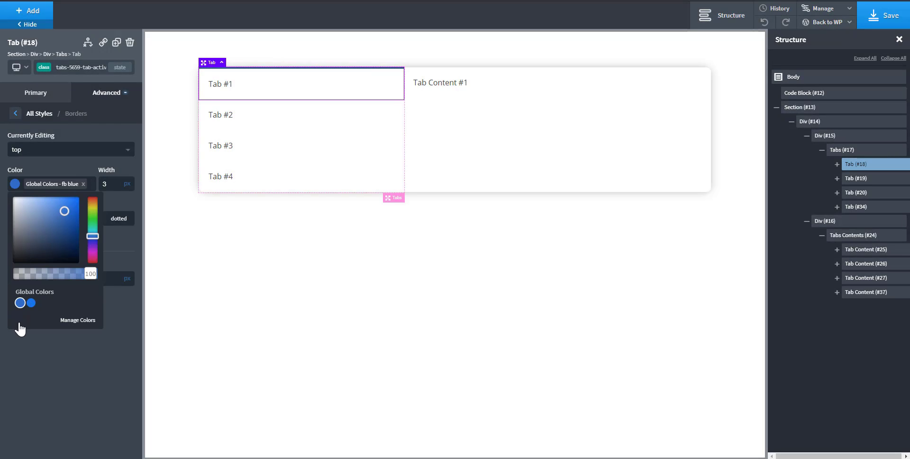
left_click(62, 342)
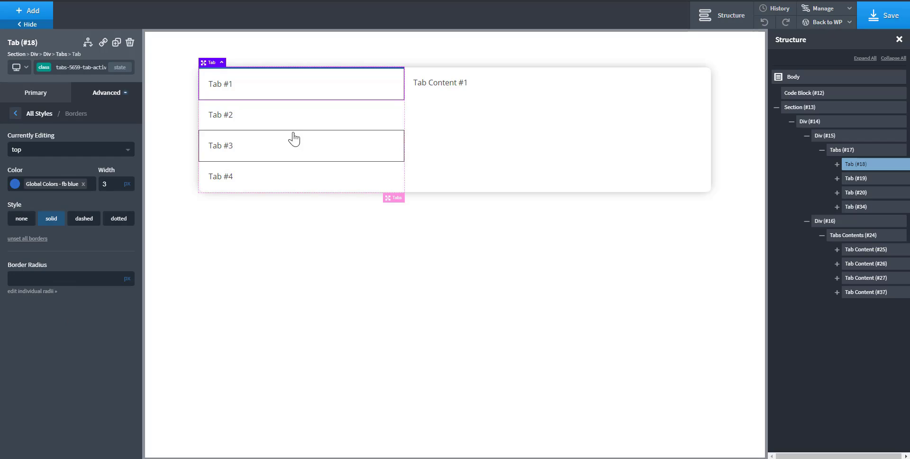
left_click(314, 121)
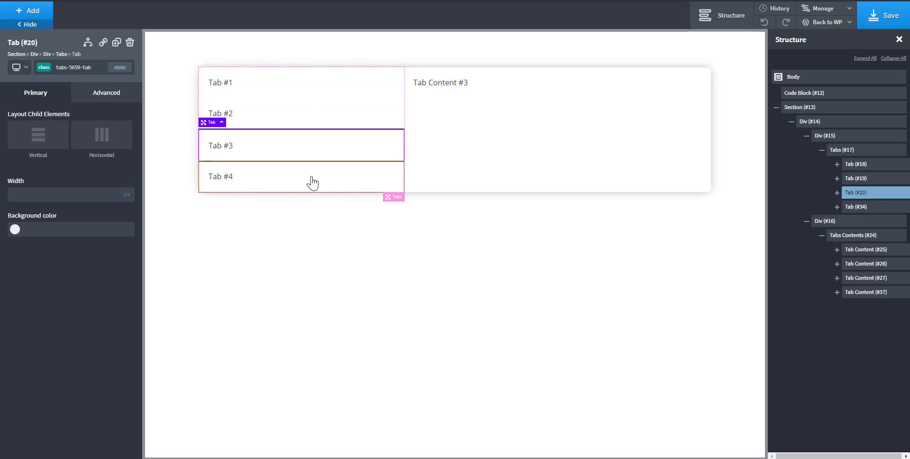
left_click(324, 88)
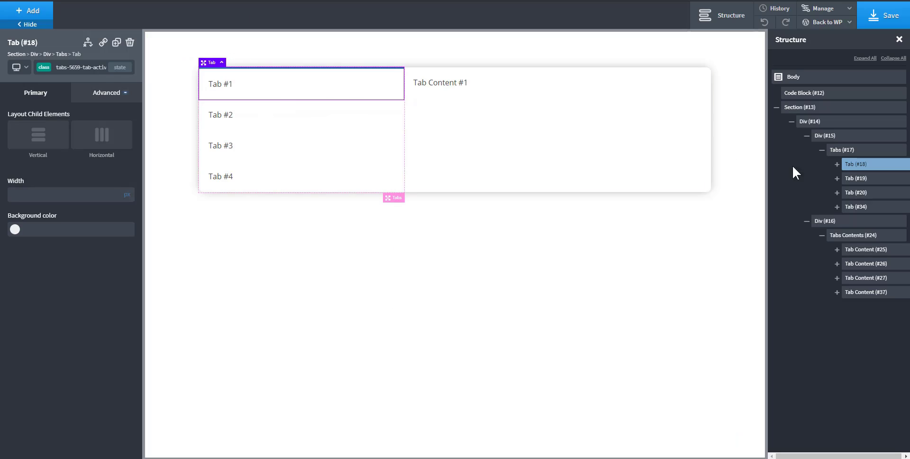
Step: Add a Div inside the first tab, alongside its existing text element
left_click(837, 164)
left_click(863, 182)
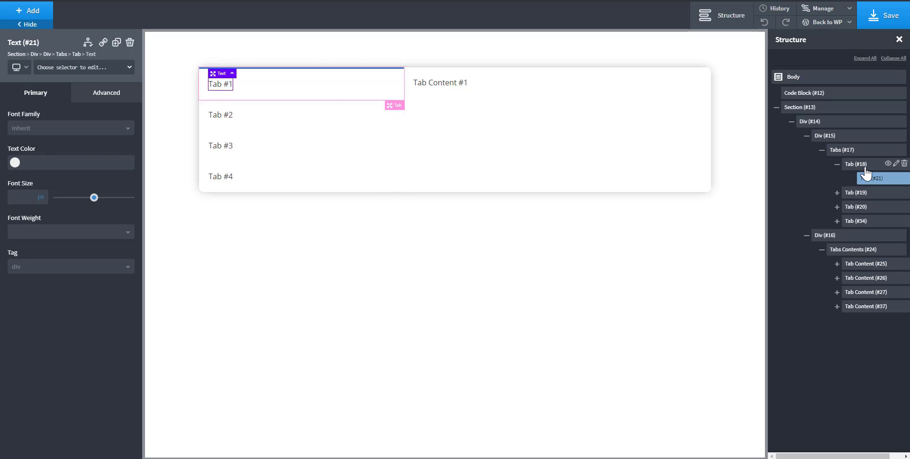
left_click(863, 166)
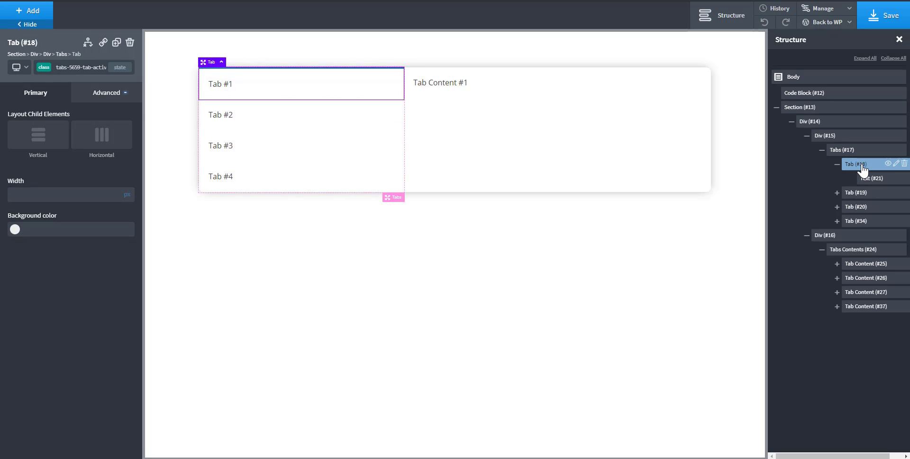
left_click(26, 16)
left_click(53, 63)
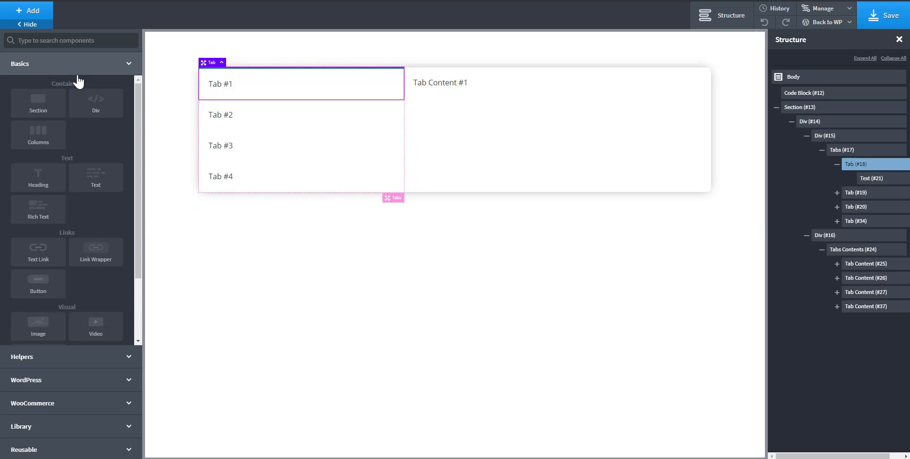
left_click(95, 114)
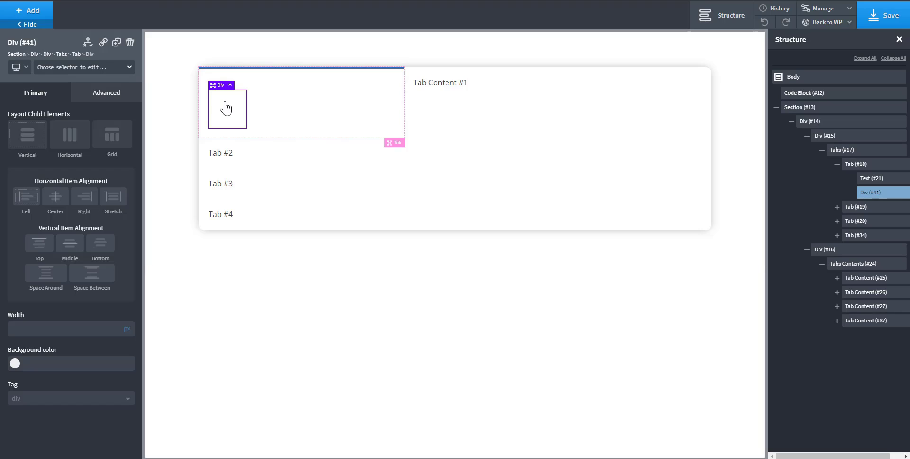
Step: Assign the class "image-wrapper" to the new Div in the first tab
left_click(63, 68)
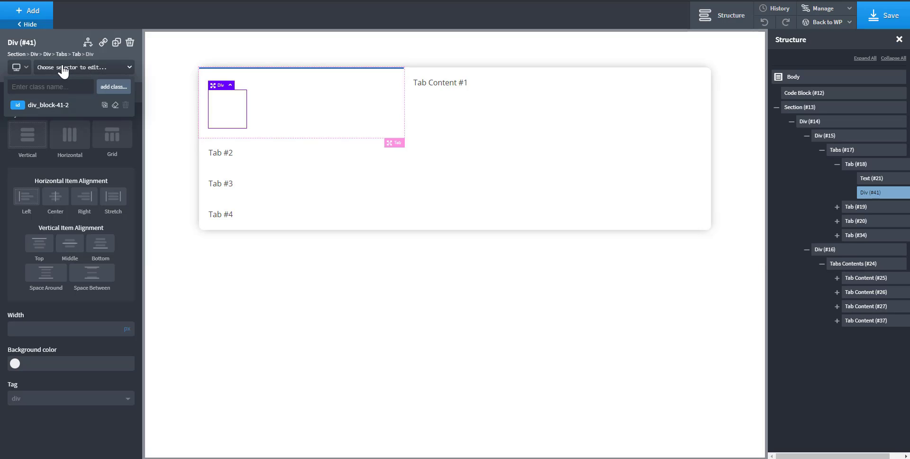
type("data-wr")
key("ctrl+a")
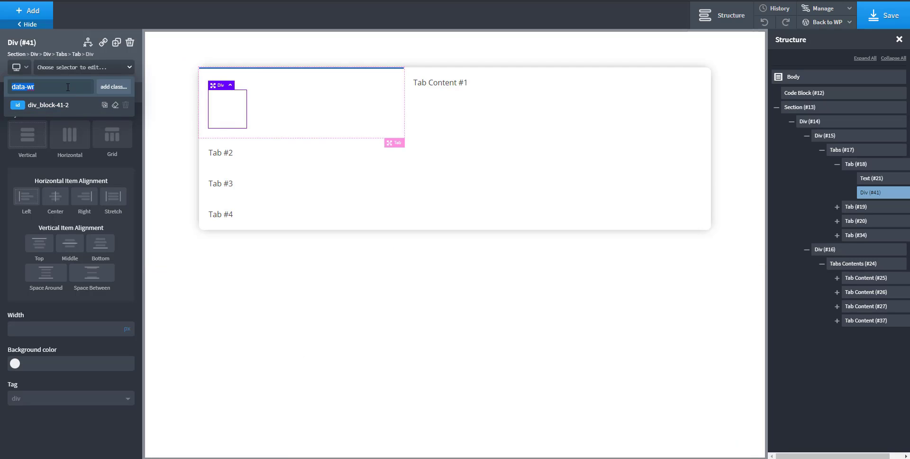
type("image")
key("Return")
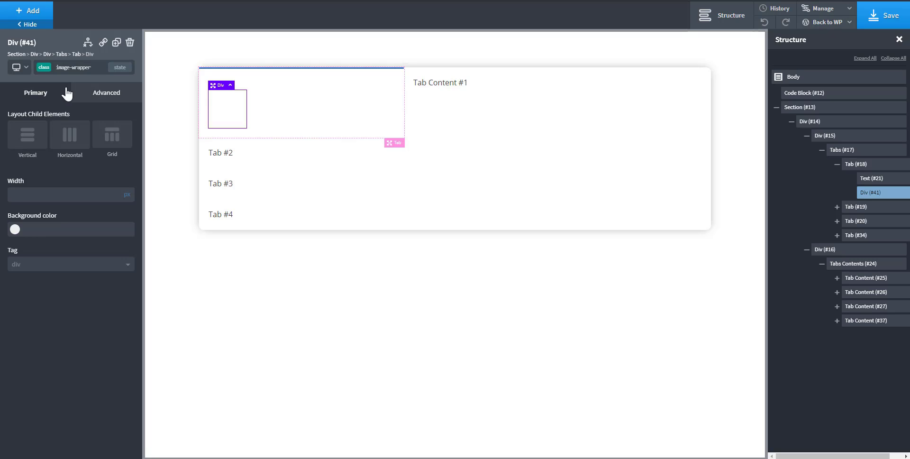
Step: Add a second Div and move it out of the image-wrapper so both sit directly inside the first tab
left_click(32, 11)
left_click(95, 109)
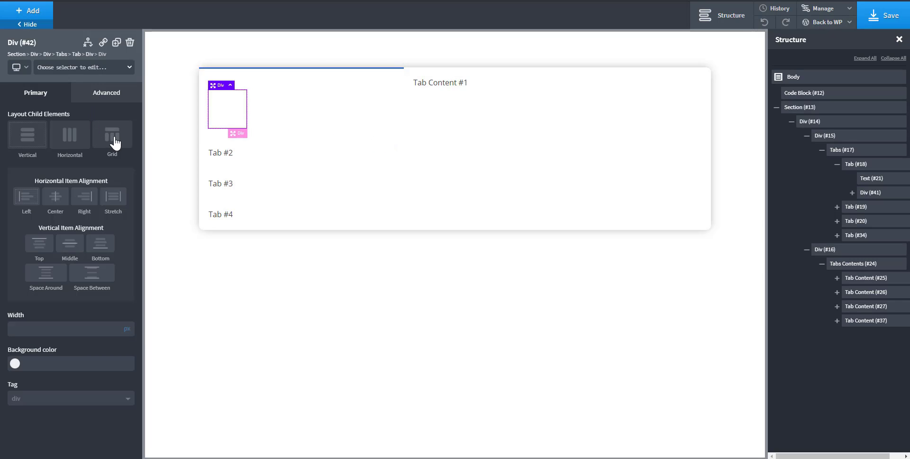
left_click(852, 192)
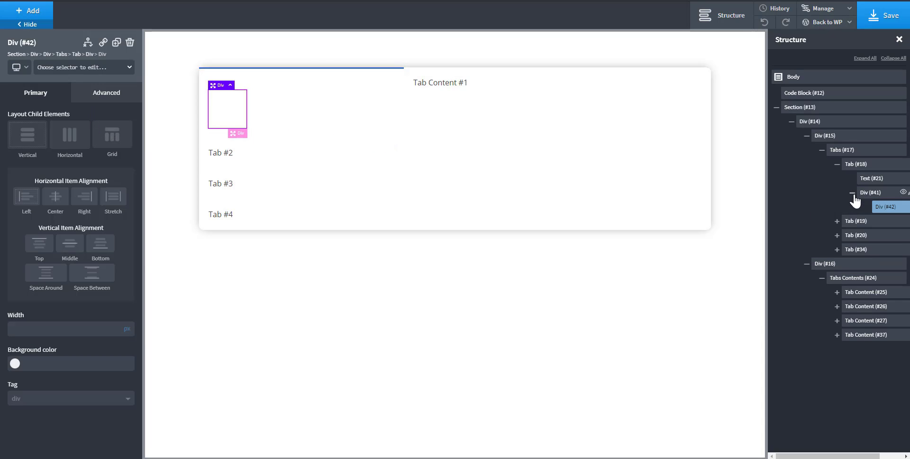
mouse_move(888, 212)
left_mouse_down()
mouse_move(885, 196)
mouse_move(873, 197)
mouse_move(874, 207)
left_mouse_up()
left_click(874, 212)
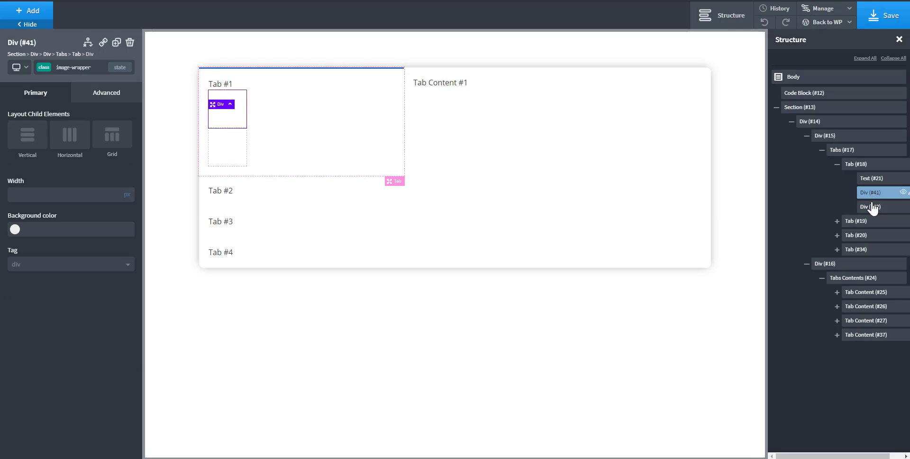
Step: Assign the class "name-pos-wrapper" to the second Div in the first tab
left_click(872, 207)
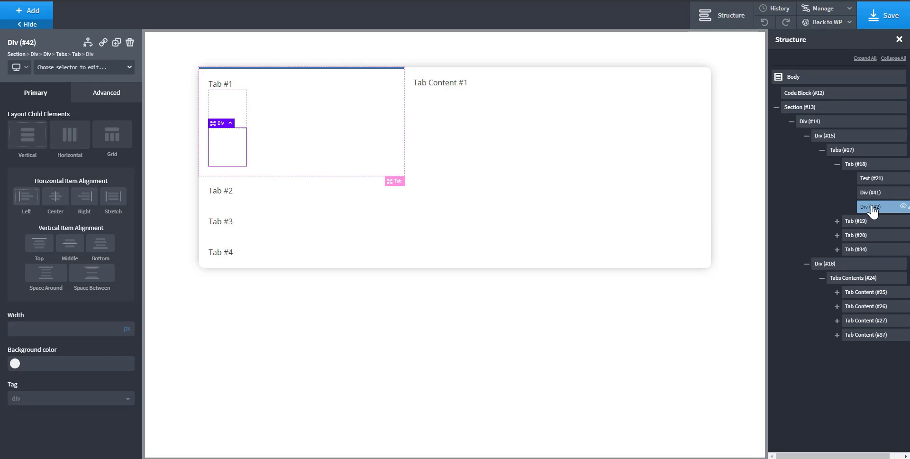
left_click(80, 70)
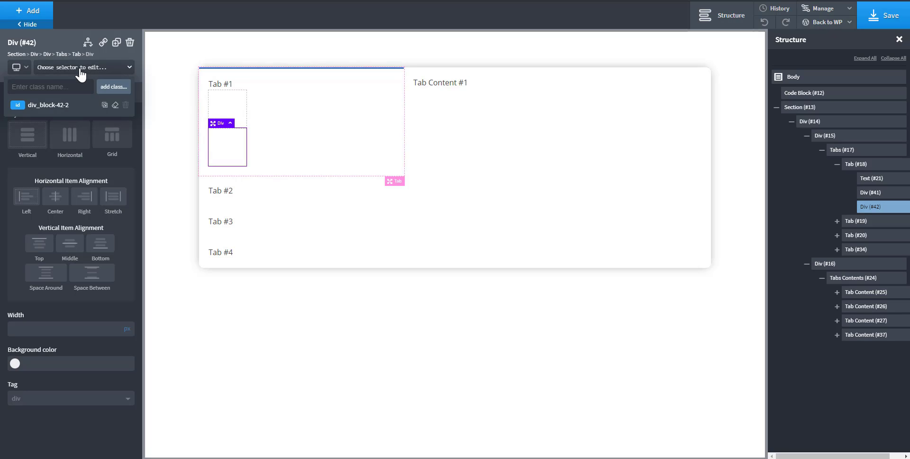
type("d")
key("Return")
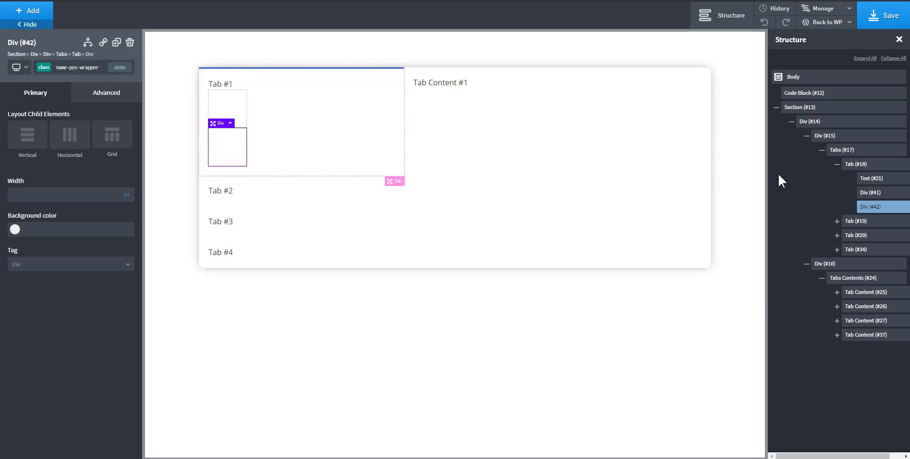
Step: Lay out the active tab's child elements horizontally and delete the "Tab #1" text
left_click(860, 165)
left_click(102, 141)
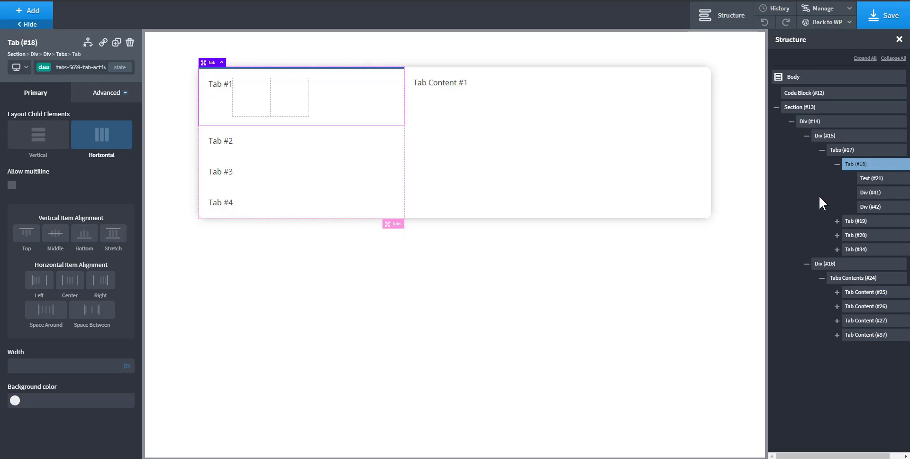
left_click(871, 181)
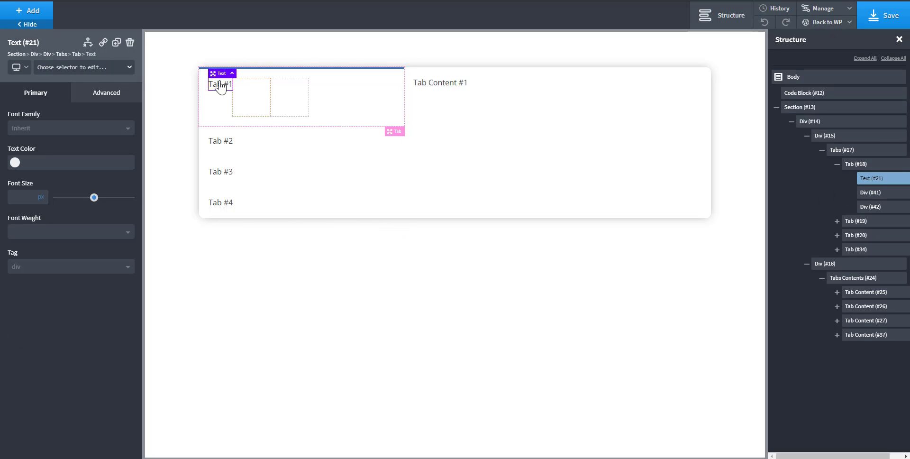
left_click(130, 44)
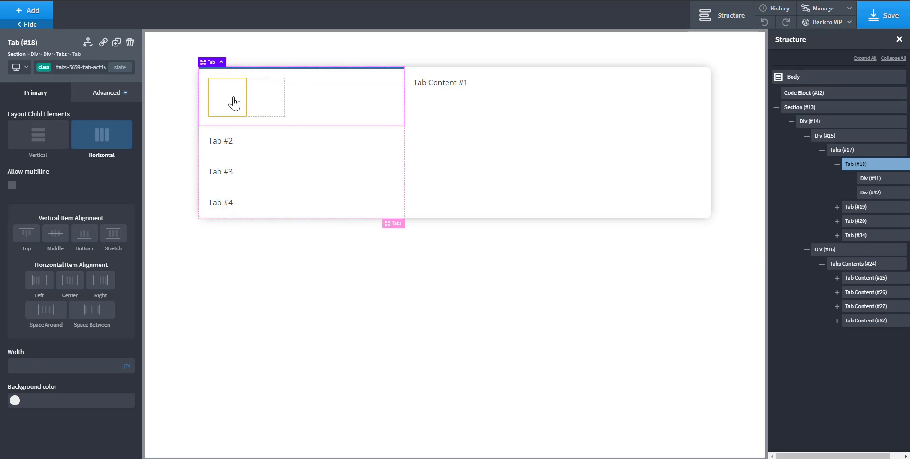
Step: Set the image-wrapper's width to 30% and the name-pos-wrapper's width to 70%
left_click(234, 102)
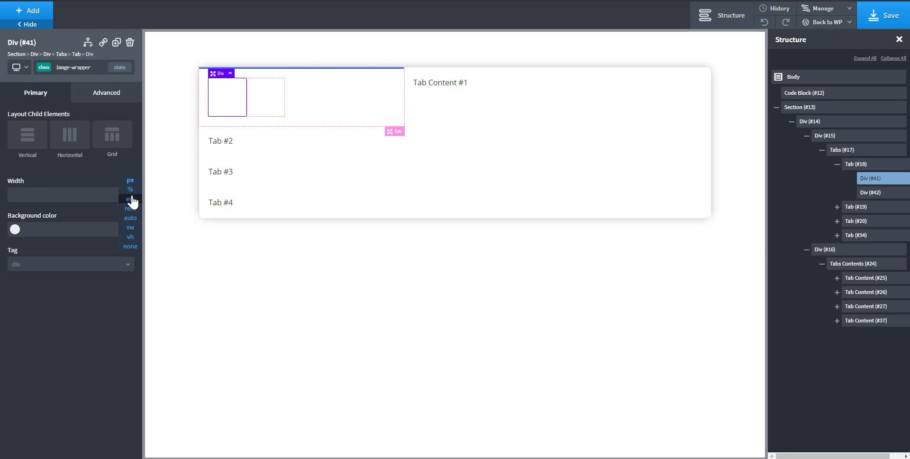
left_click(131, 191)
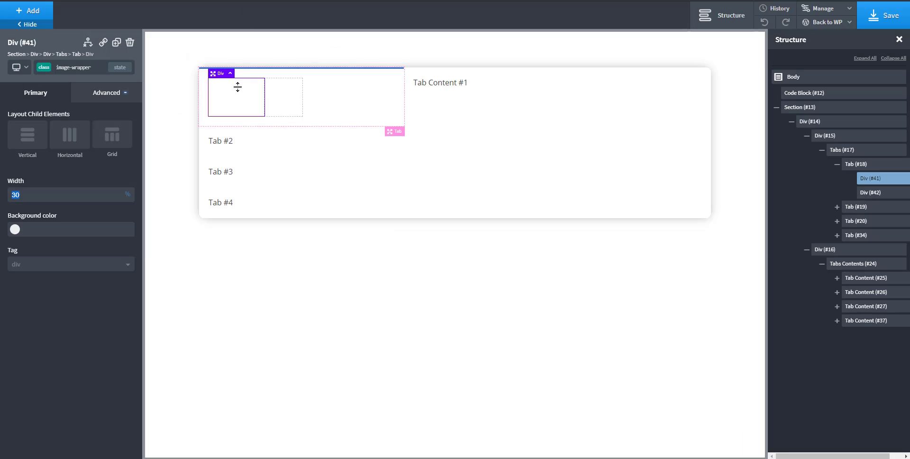
left_click(286, 108)
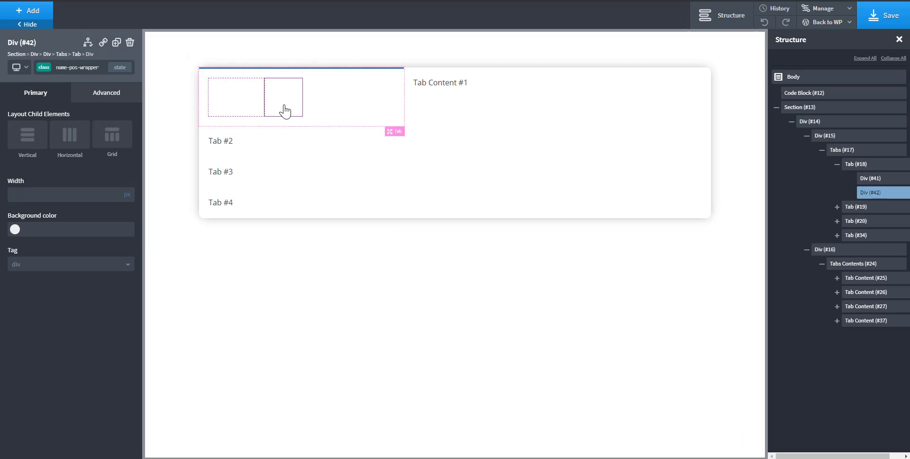
left_click(126, 209)
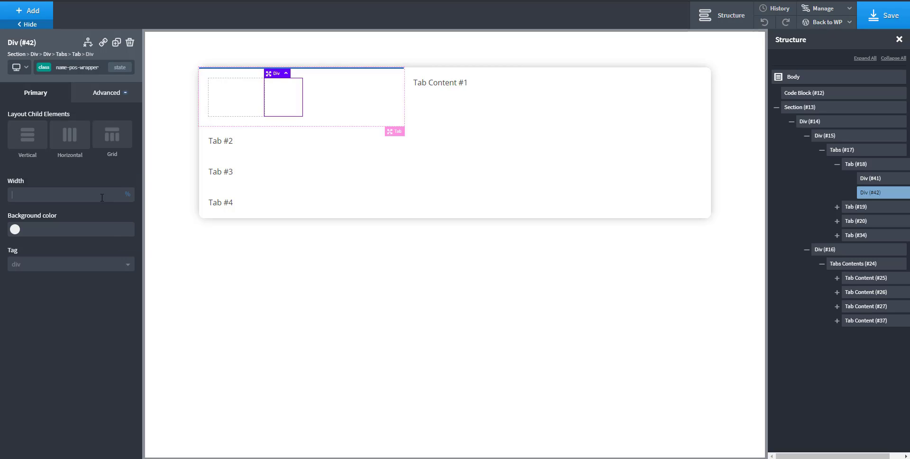
type("70")
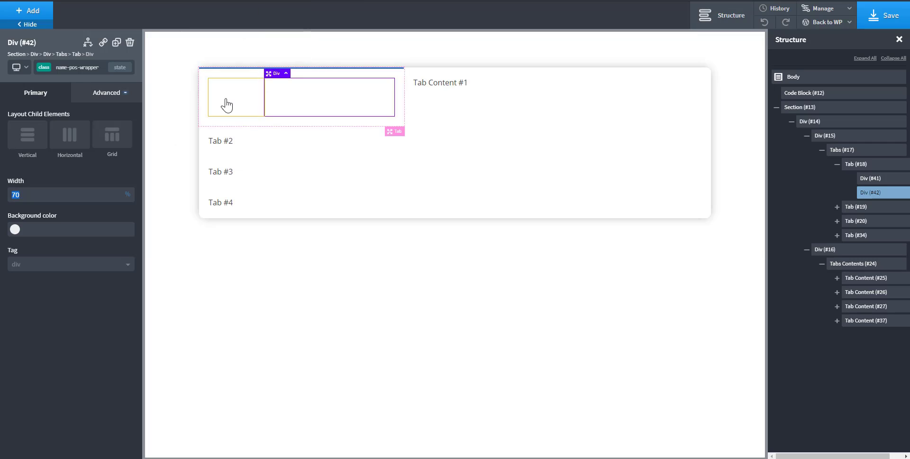
left_click(230, 106)
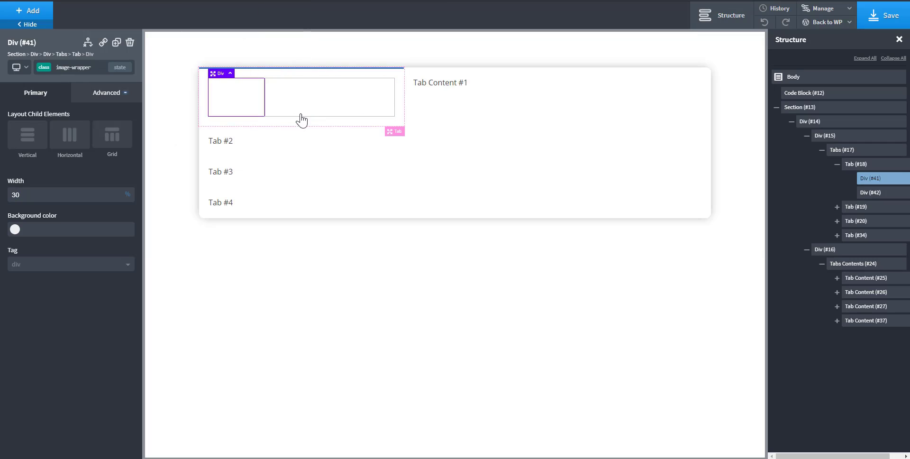
left_click(283, 106)
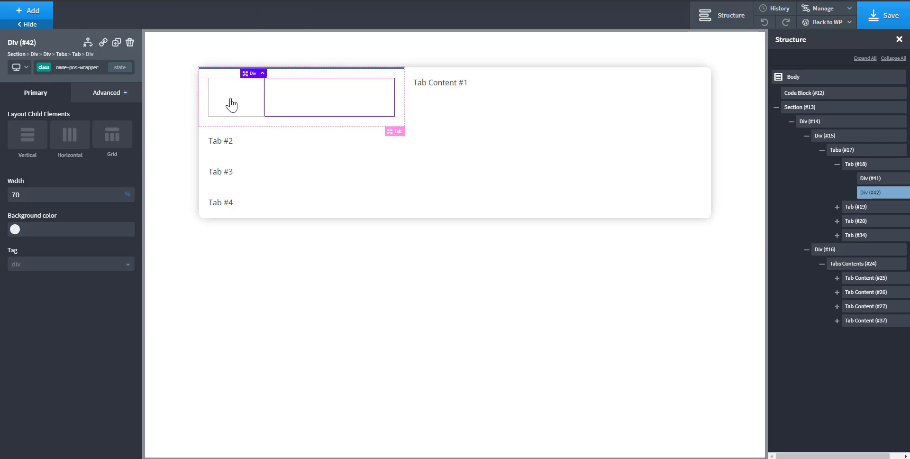
Step: Add an Image element inside the first tab's image-wrapper Div
left_click(229, 101)
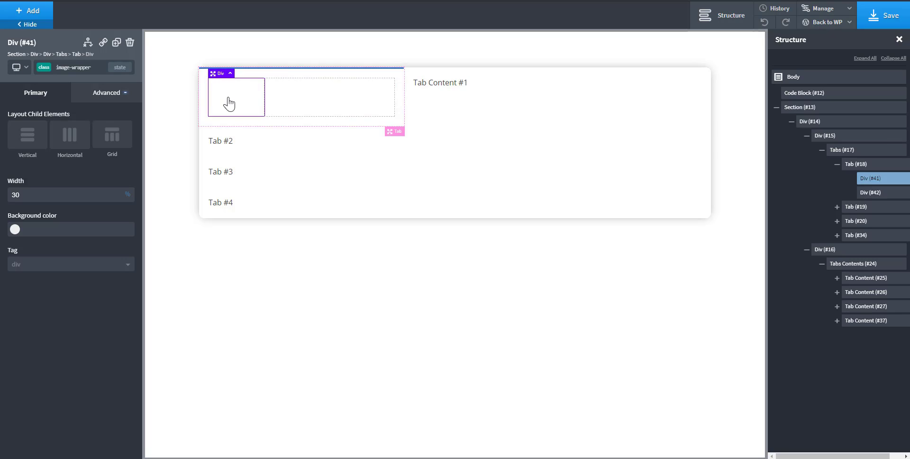
left_click(20, 11)
type("i")
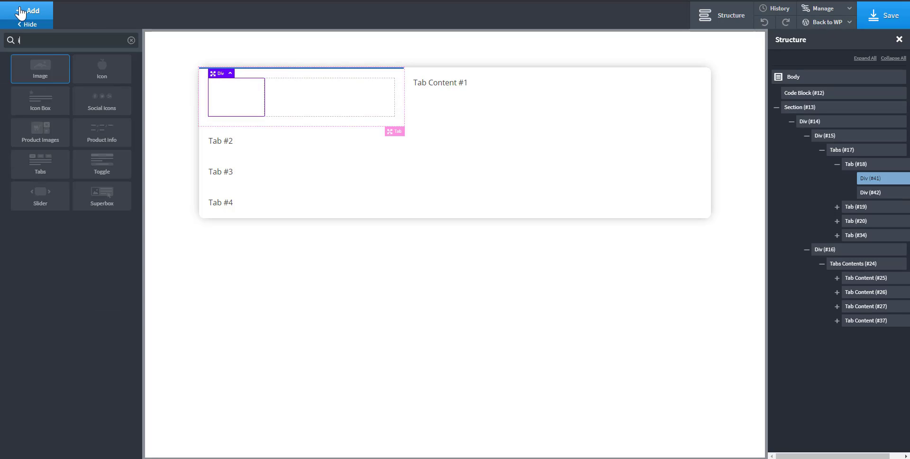
type("mag")
left_click(19, 69)
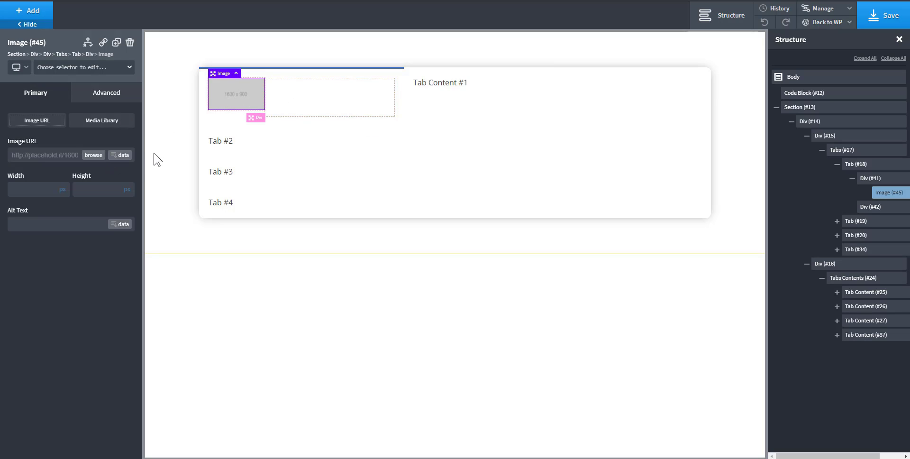
Step: Link the image source in the first tab to Person one's Image field from Advanced Custom Fields
left_click(121, 157)
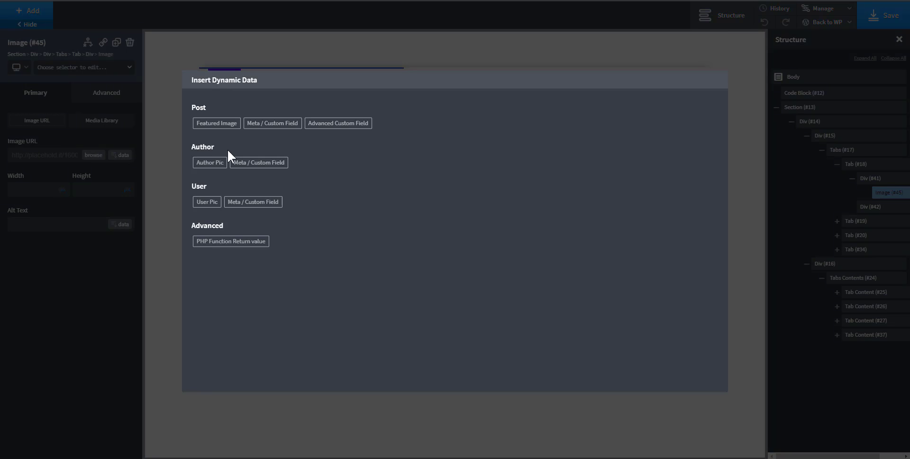
left_click(331, 125)
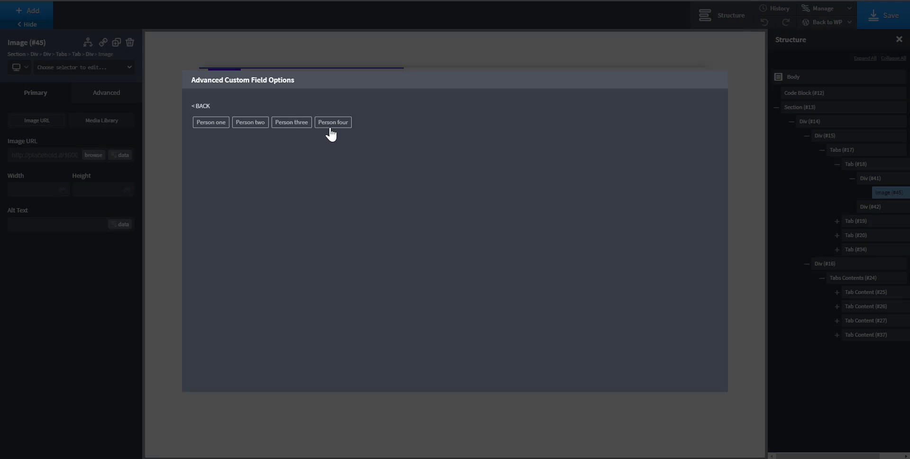
left_click(213, 124)
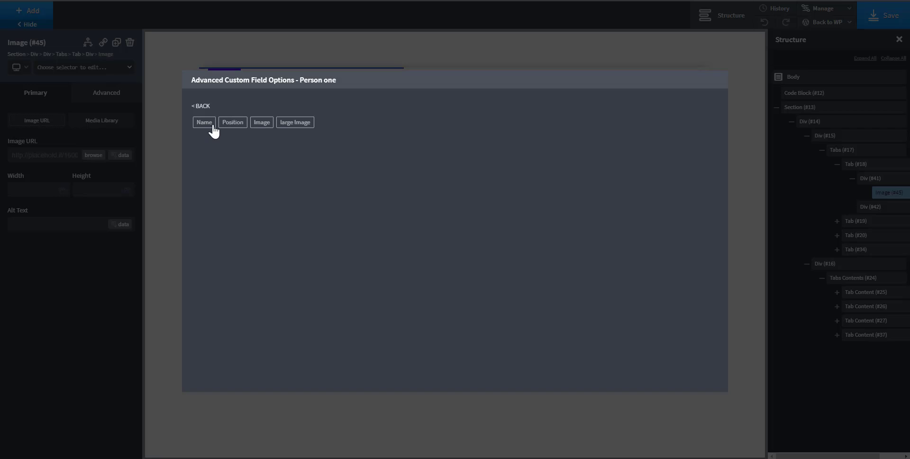
left_click(261, 124)
left_click(218, 220)
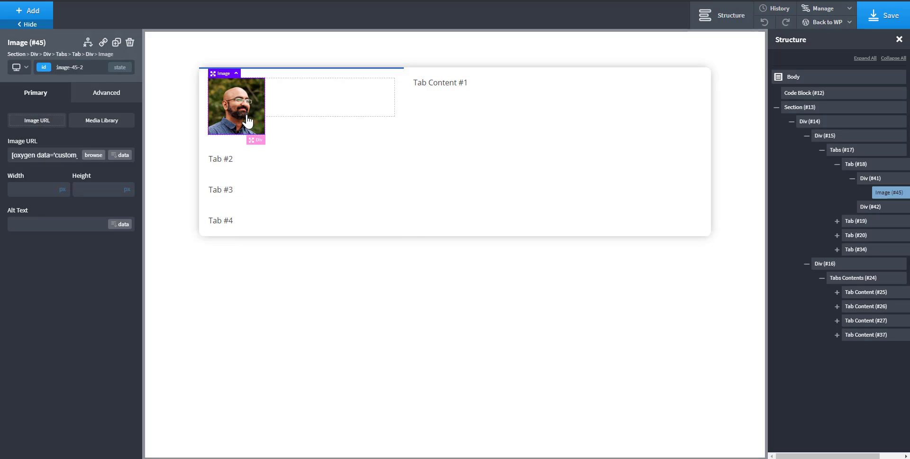
Step: Assign the class "profile-image" to the image in the first tab
left_click(86, 68)
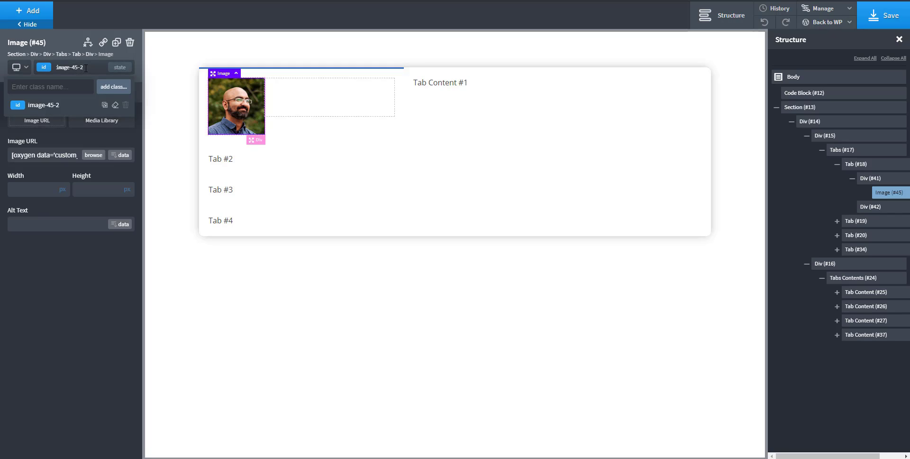
type("profile-image")
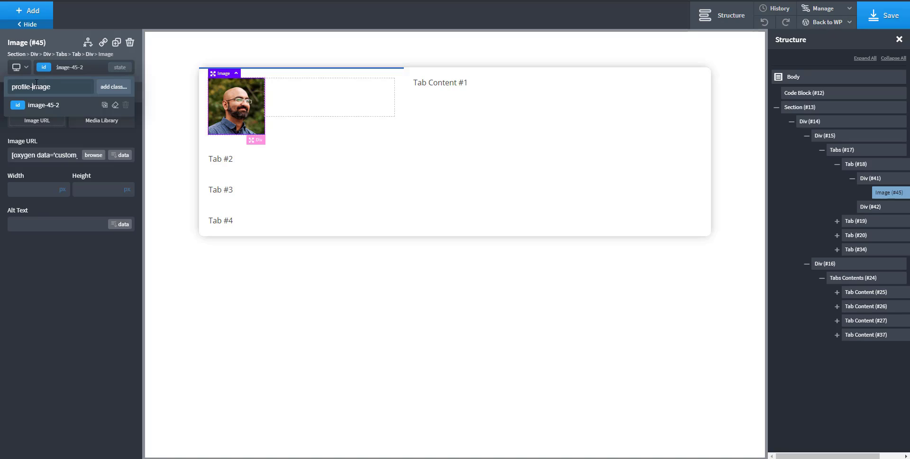
left_click(113, 88)
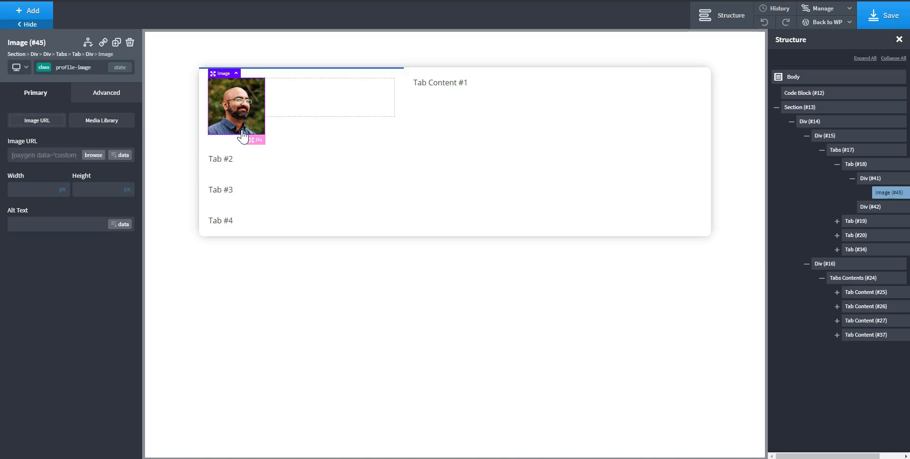
Step: Set the profile-image class's border radius to 50%
left_click(111, 101)
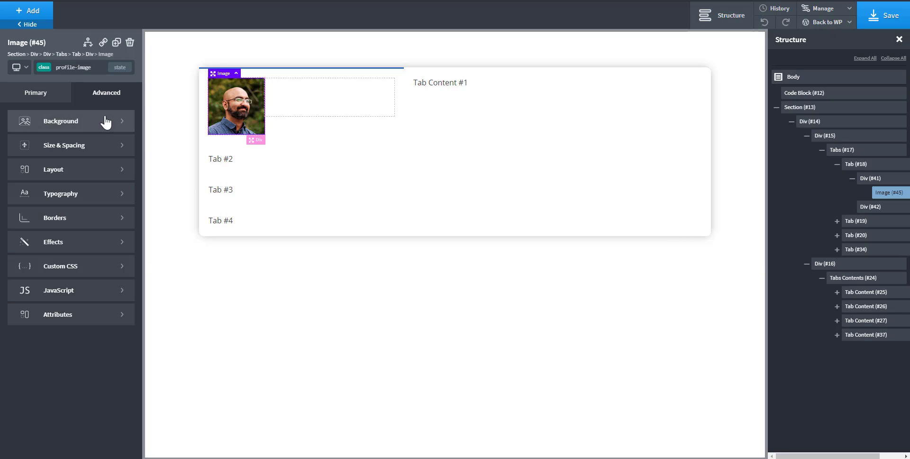
left_click(75, 223)
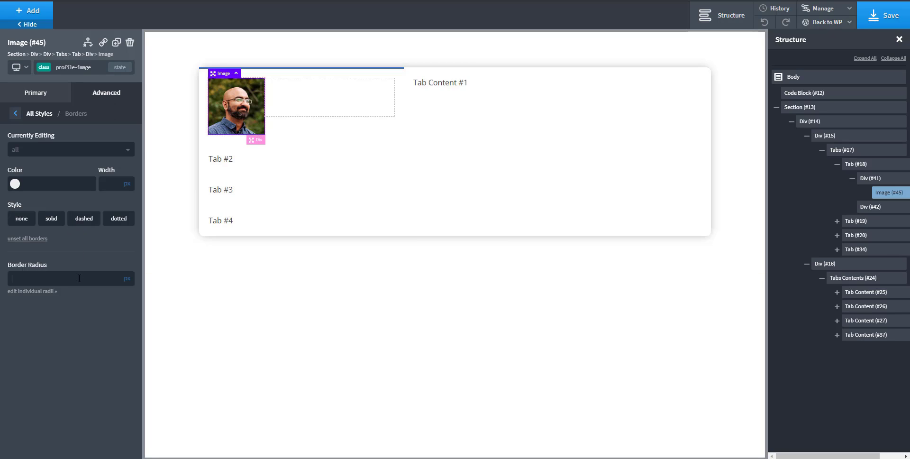
left_click(126, 284)
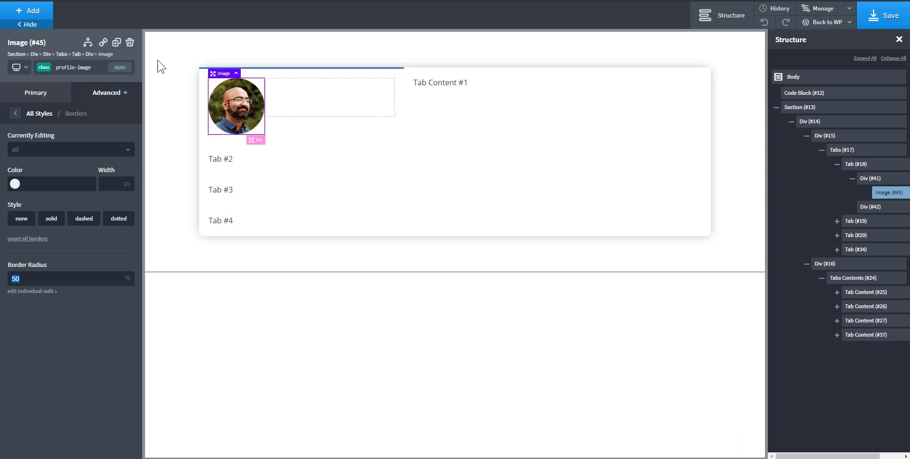
Step: Set the profile-image class's width and height to 50 px each
left_click(107, 93)
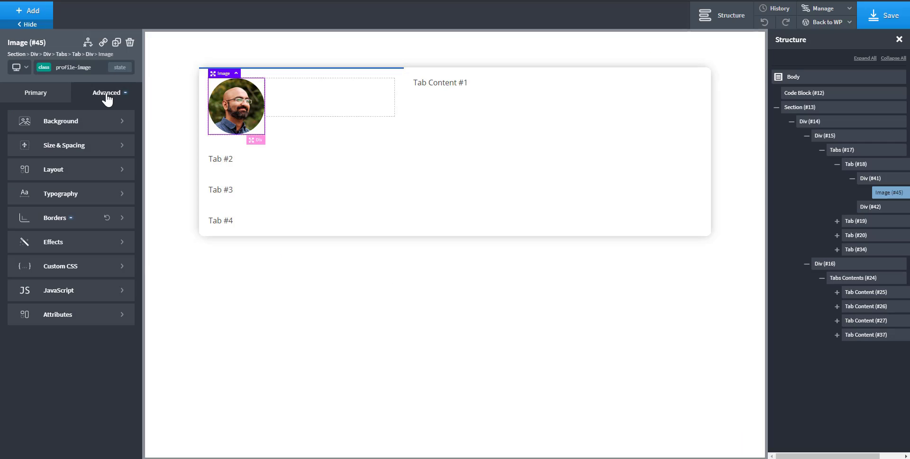
left_click(83, 147)
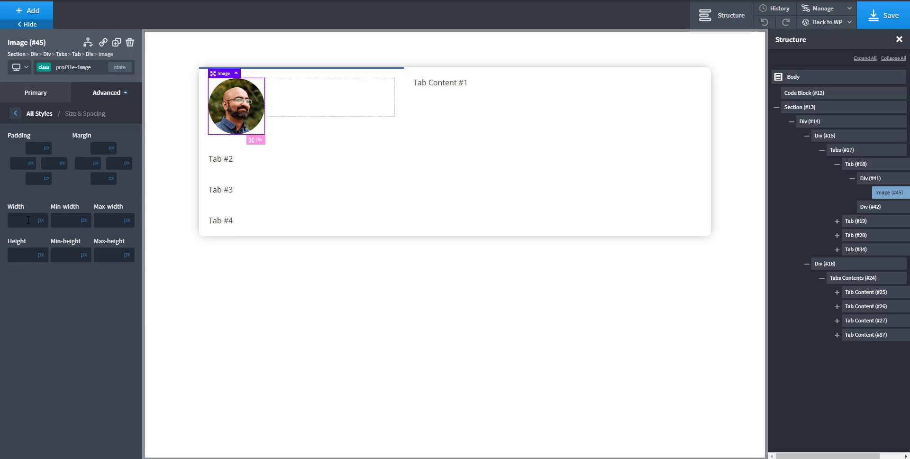
type("50")
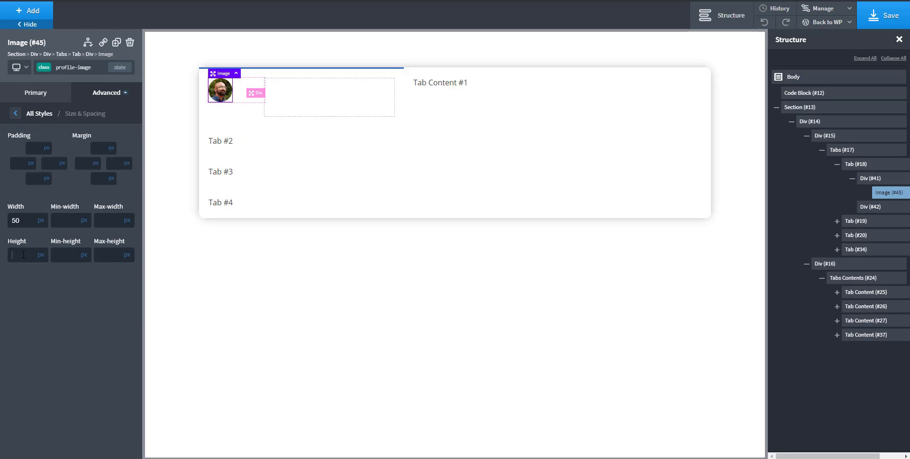
type("50")
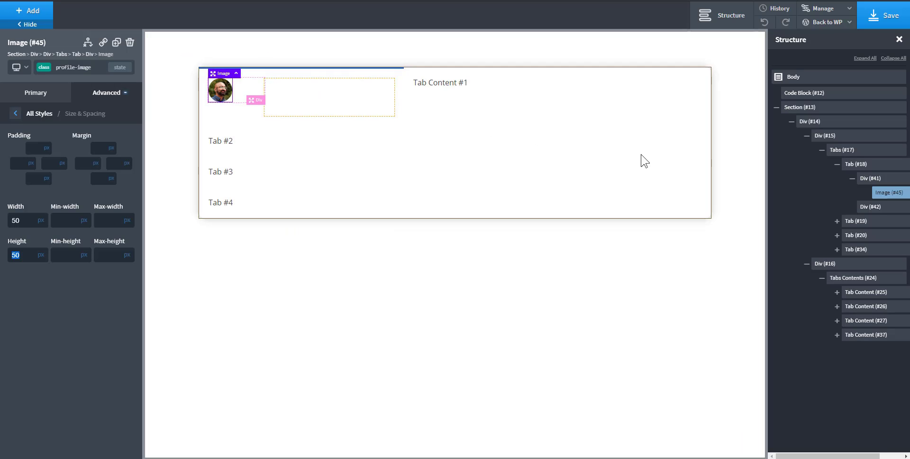
Step: Align the first tab's child elements vertically to the middle using the active tab class
left_click(852, 179)
left_click(855, 165)
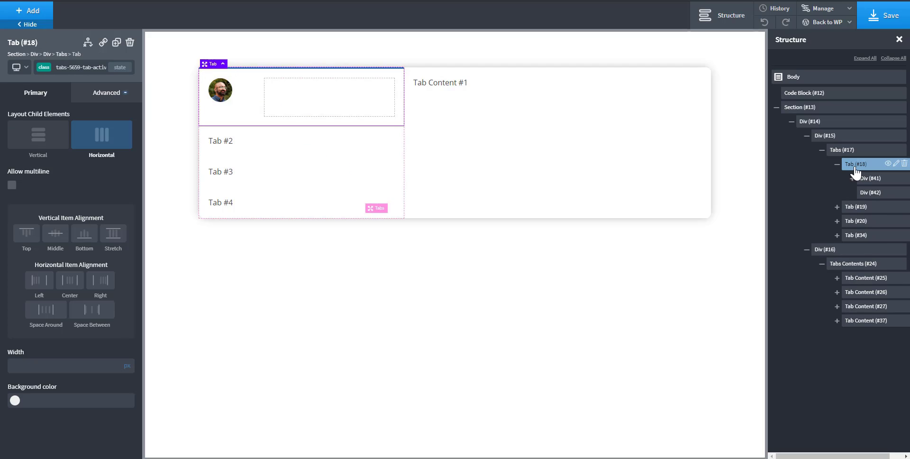
left_click(55, 234)
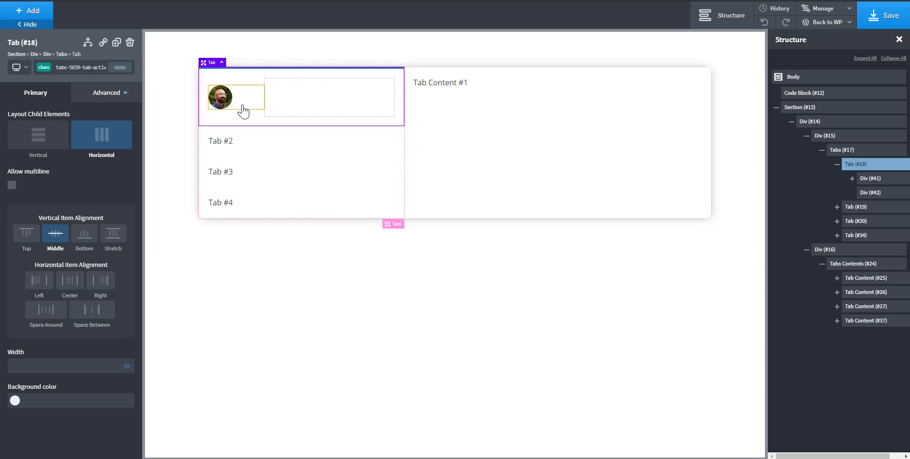
Step: Set the image-wrapper's width to 25% and the name-pos-wrapper's width to 75%
left_click(243, 110)
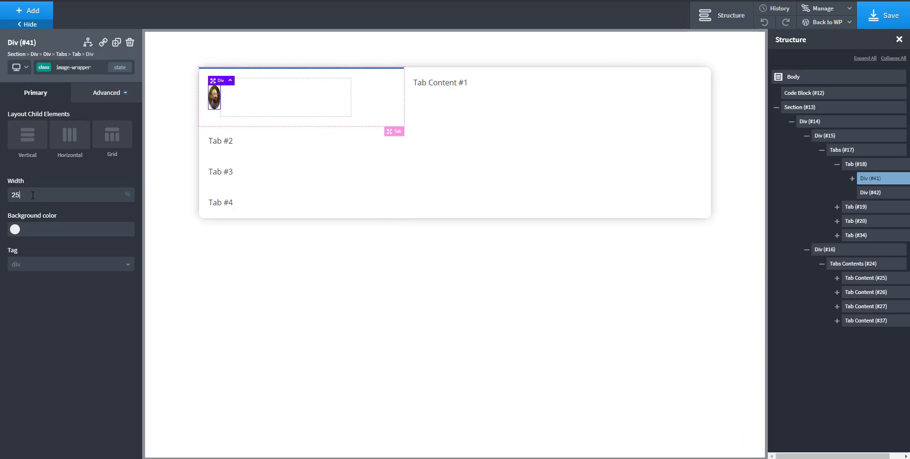
left_click(259, 114)
left_click(57, 193)
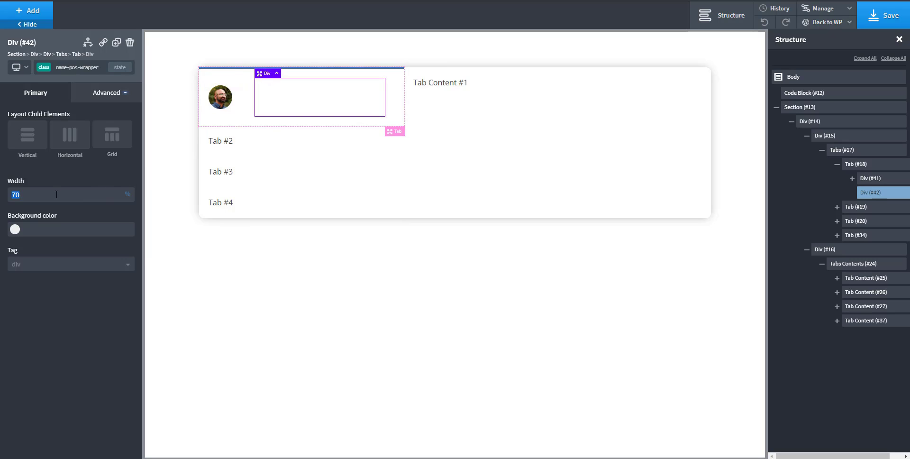
type("75")
Step: Add a Heading element inside the first tab's name-pos-wrapper Div
left_click(29, 11)
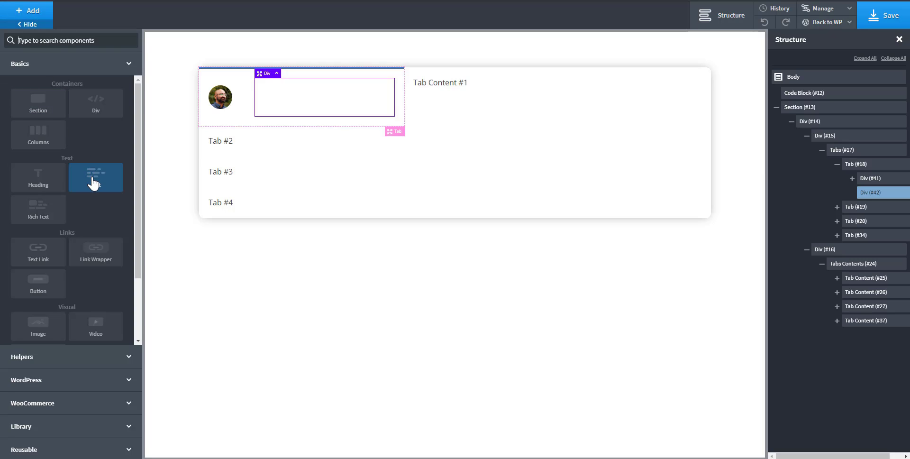
left_click(50, 185)
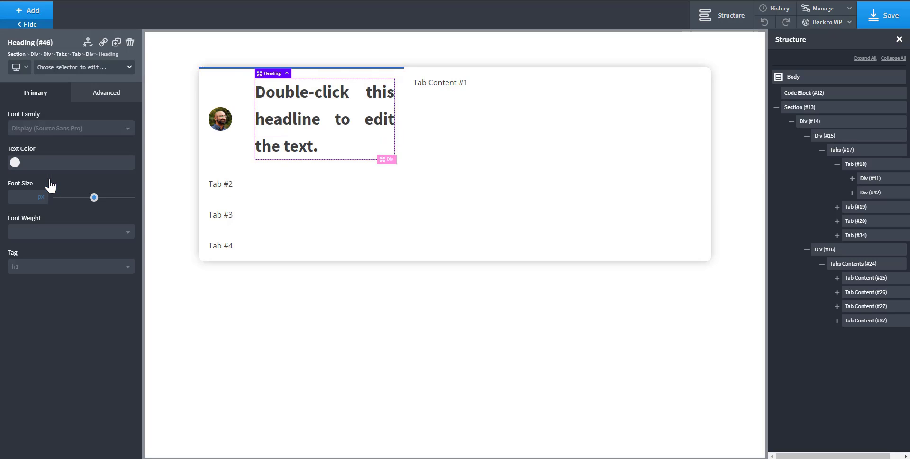
Step: Try the H4 and H5 tags on the new heading in the first tab
left_click(57, 267)
left_click(45, 322)
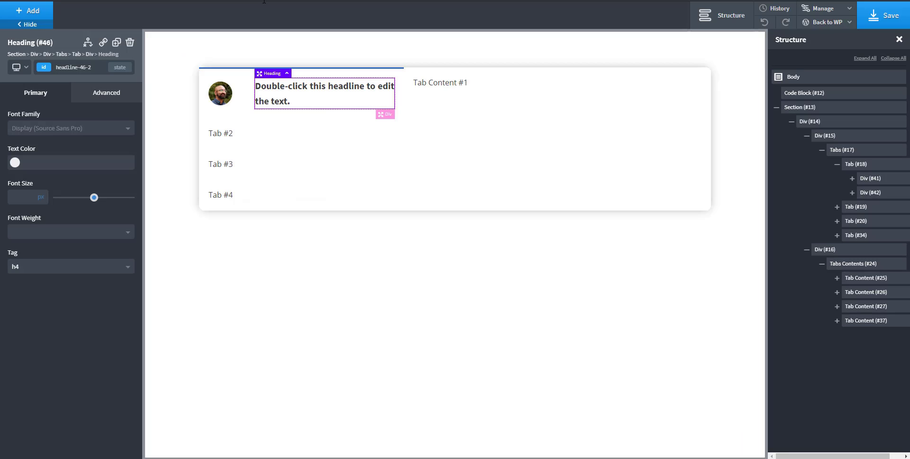
left_click(61, 268)
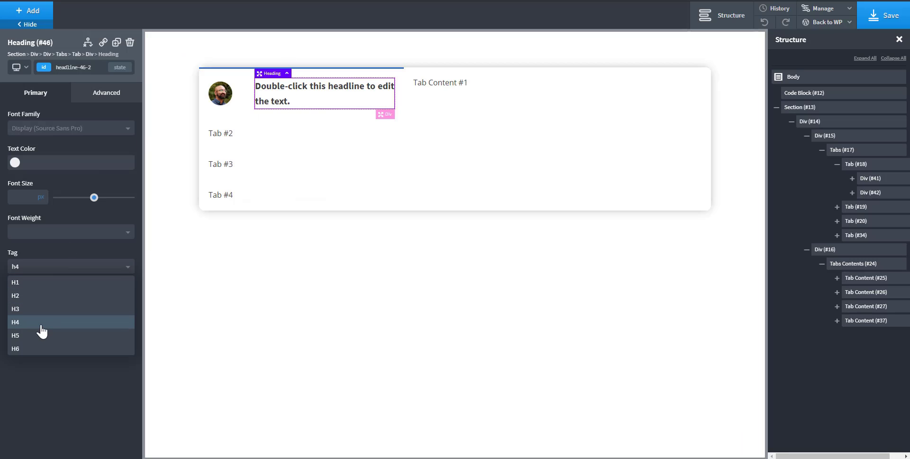
left_click(41, 336)
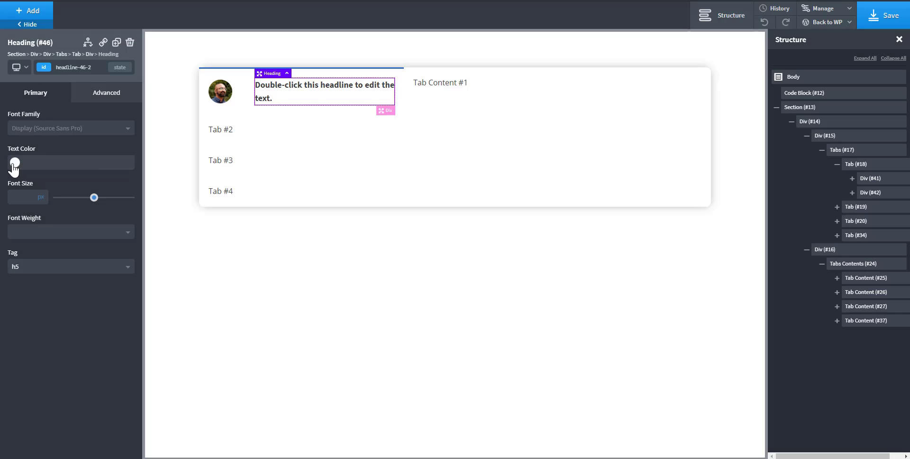
left_click(14, 163)
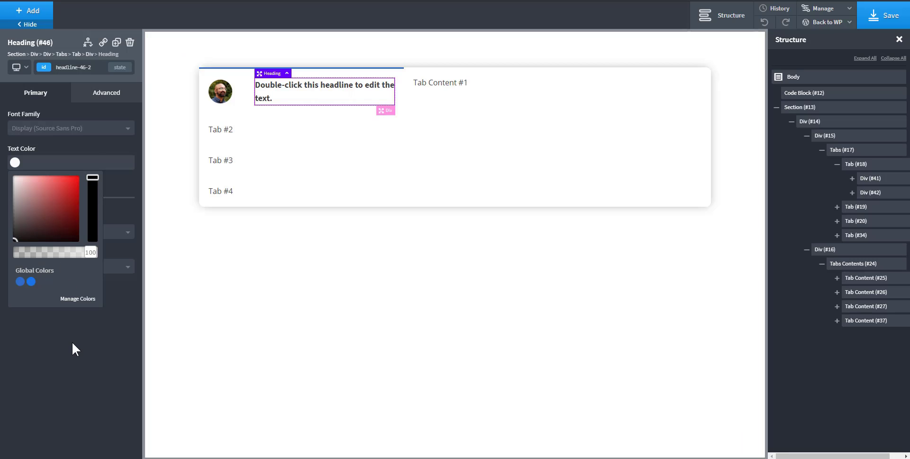
left_click(72, 340)
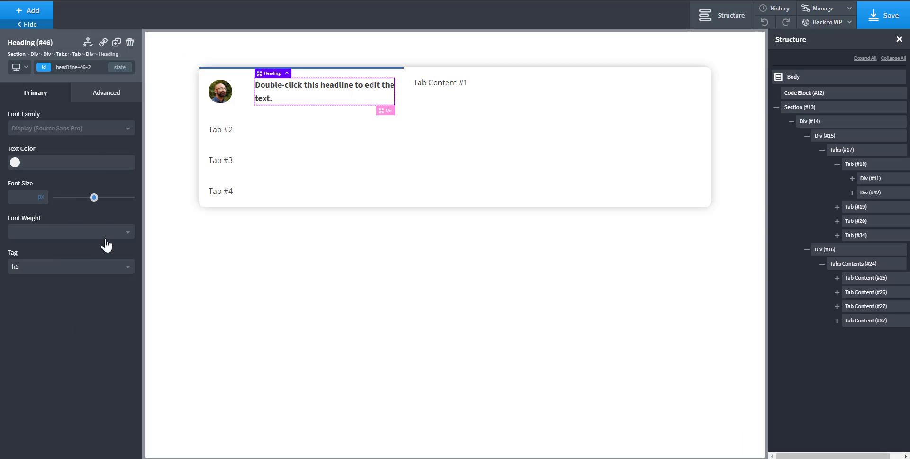
Step: Clear the ID styles of the heading in the first tab
left_click(100, 69)
left_click(114, 105)
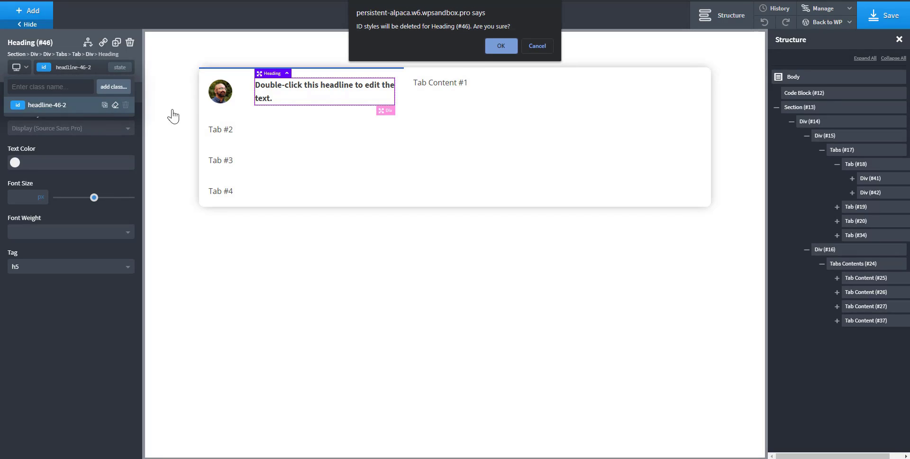
left_click(496, 45)
Step: Enter a new class name beginning with "name" for the heading in the first tab
left_click(72, 69)
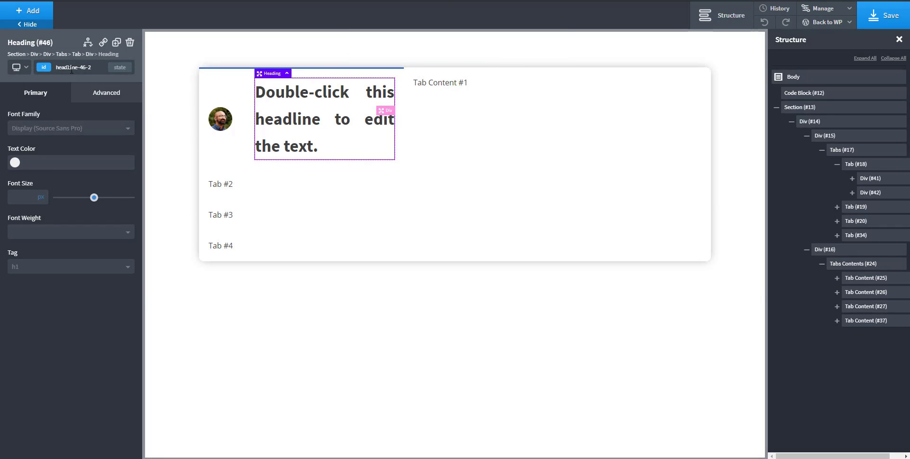
left_click(72, 67)
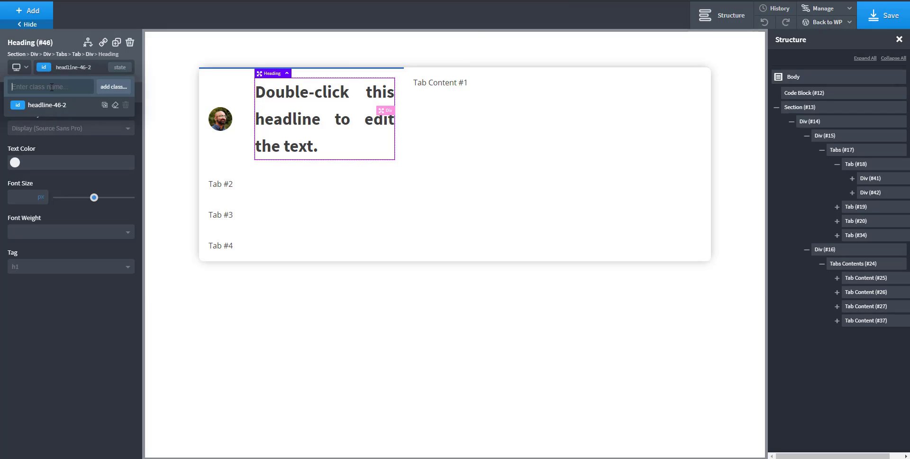
type("name")
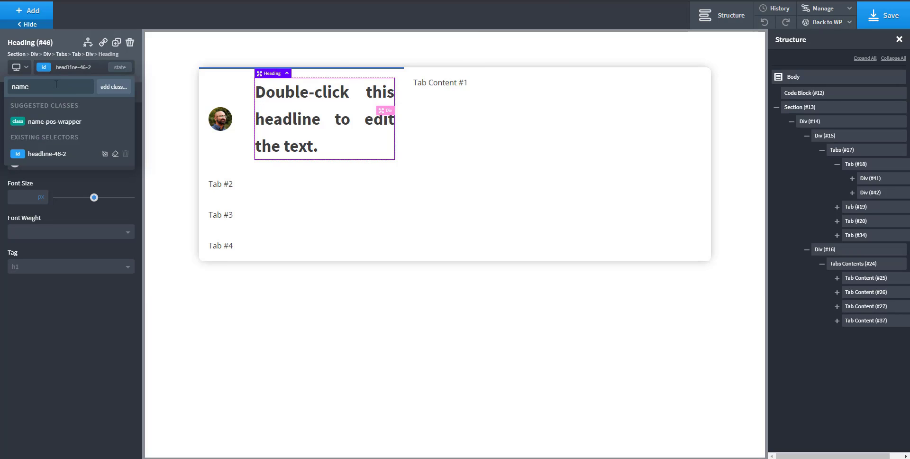
Step: Add the class "name" to the heading in the first tab and set its tag to h5
left_click(112, 90)
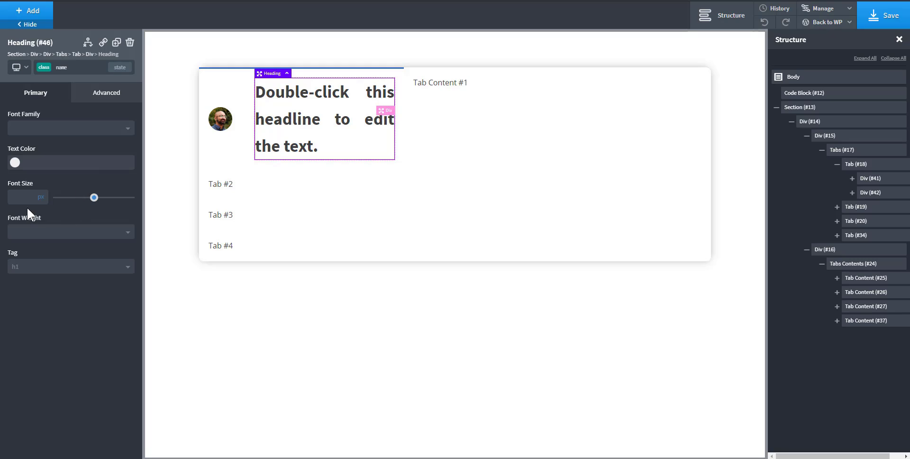
left_click(51, 270)
left_click(42, 335)
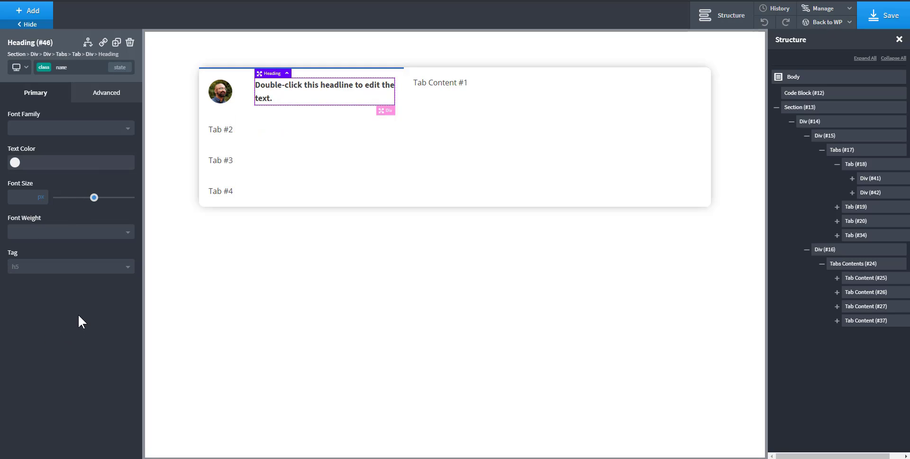
Step: Give the heading's name class the global text color sweet blue and a line height of 1.2
left_click(15, 163)
left_click(31, 282)
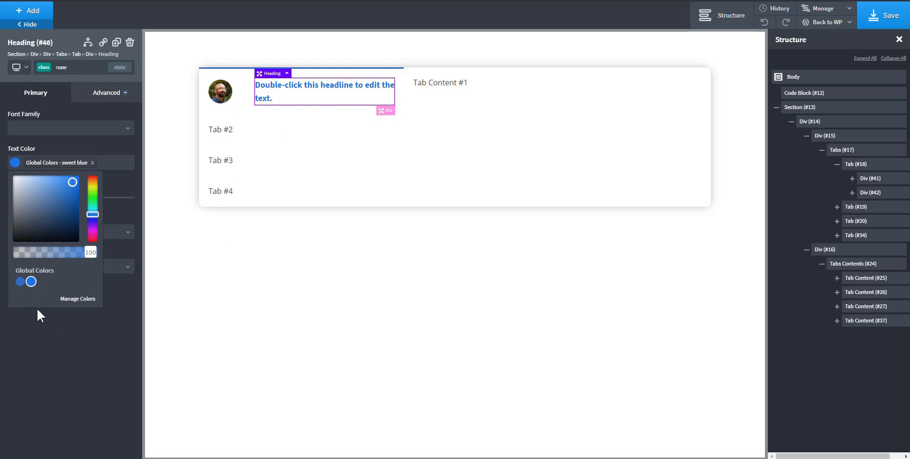
left_click(109, 97)
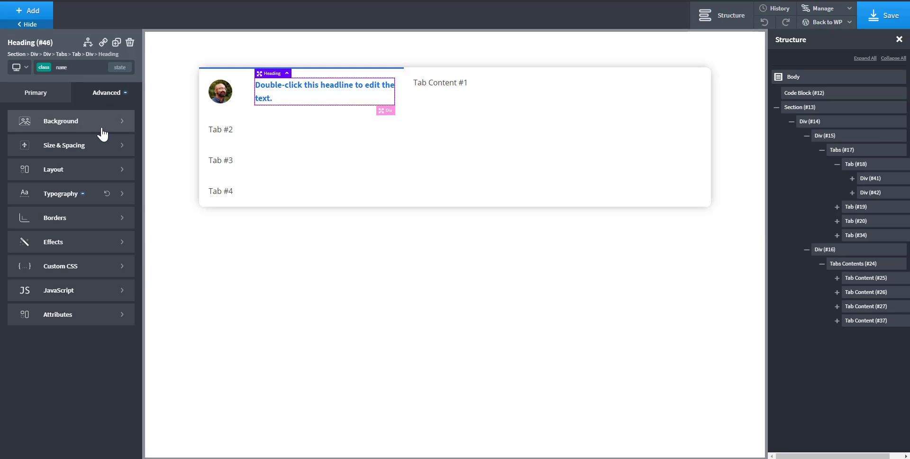
left_click(72, 195)
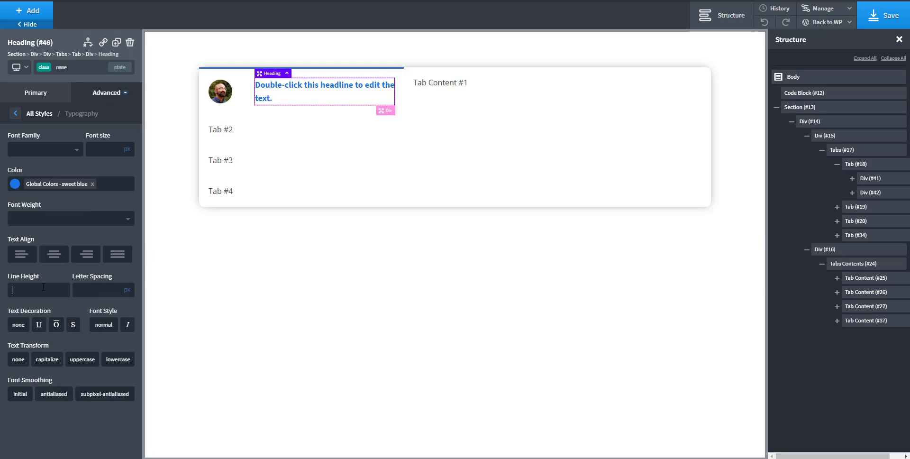
type("1.2")
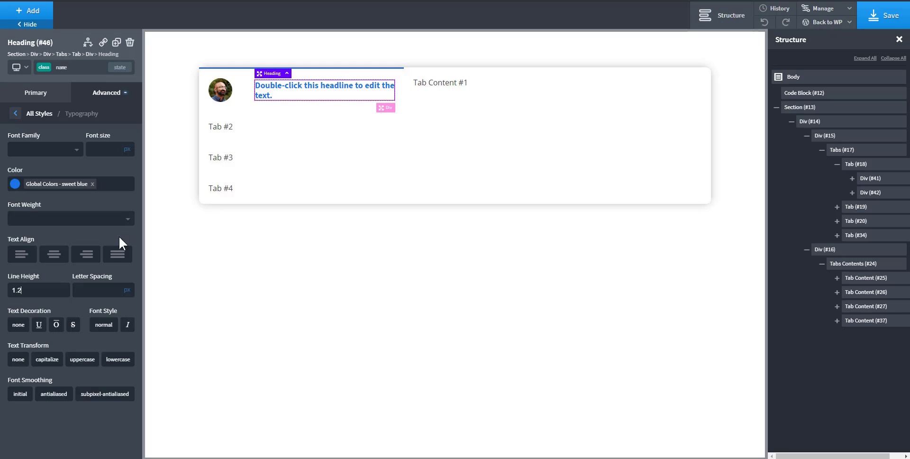
Step: Add a Text element below the heading and assign it a new class named "position"
left_click(30, 14)
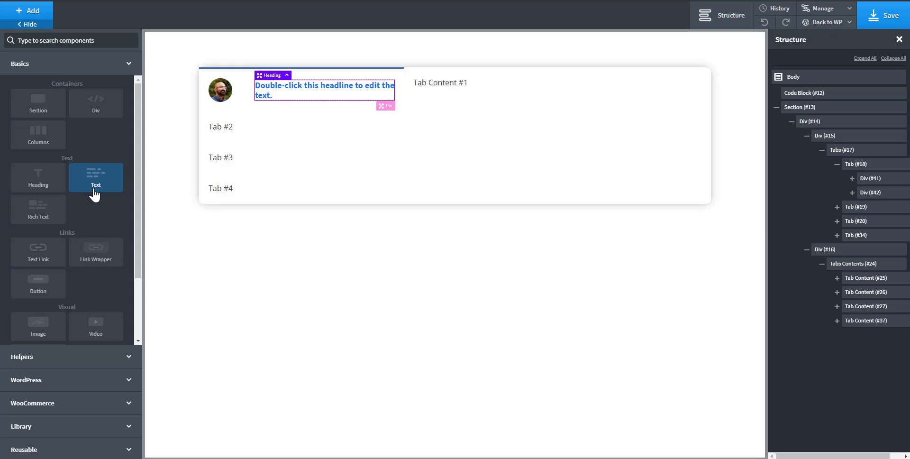
left_click(95, 194)
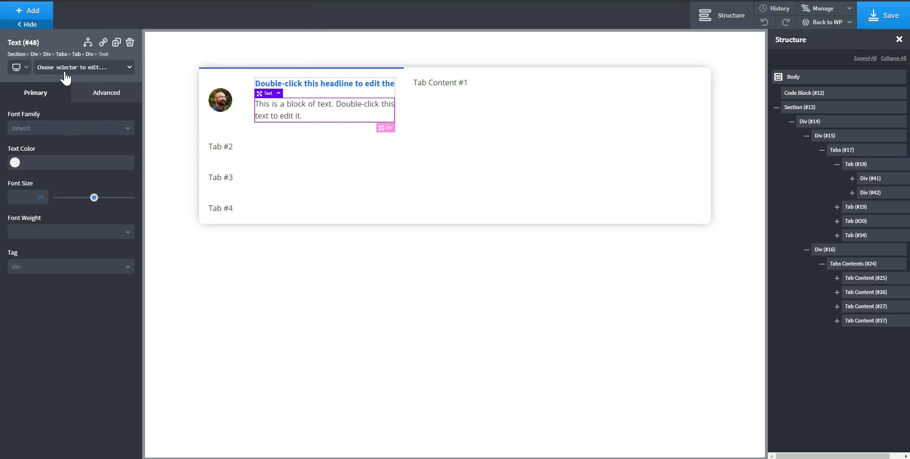
left_click(65, 68)
type("po")
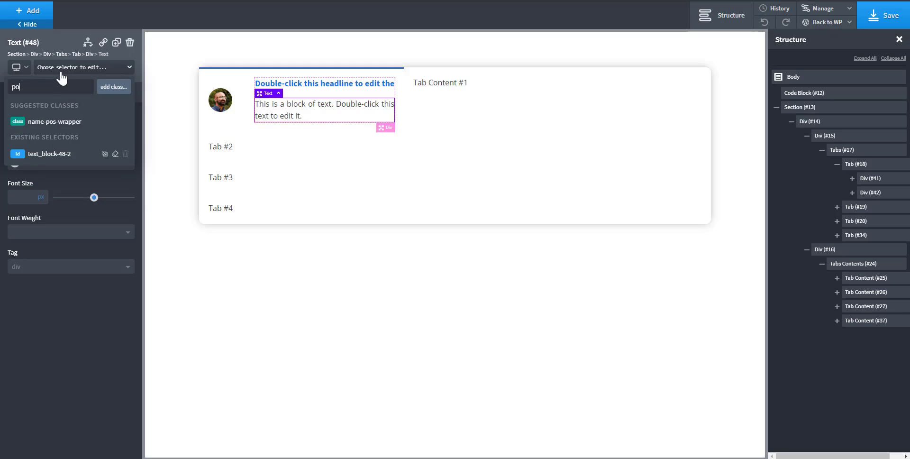
type("sition")
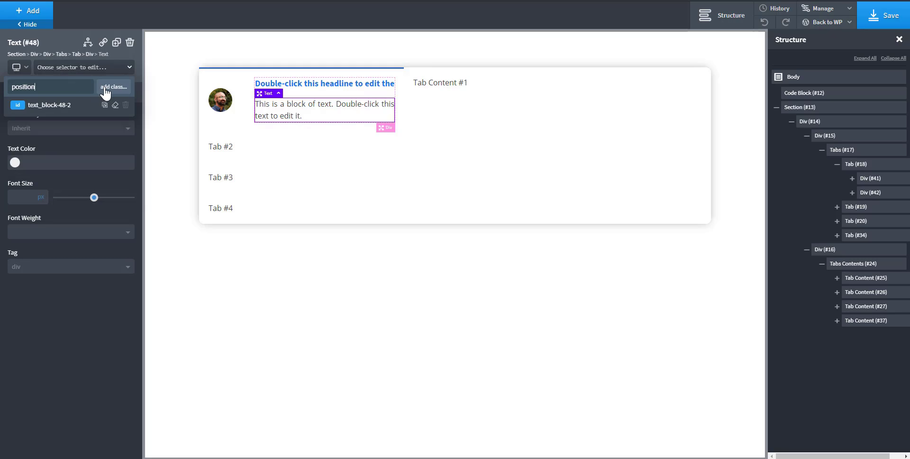
left_click(105, 88)
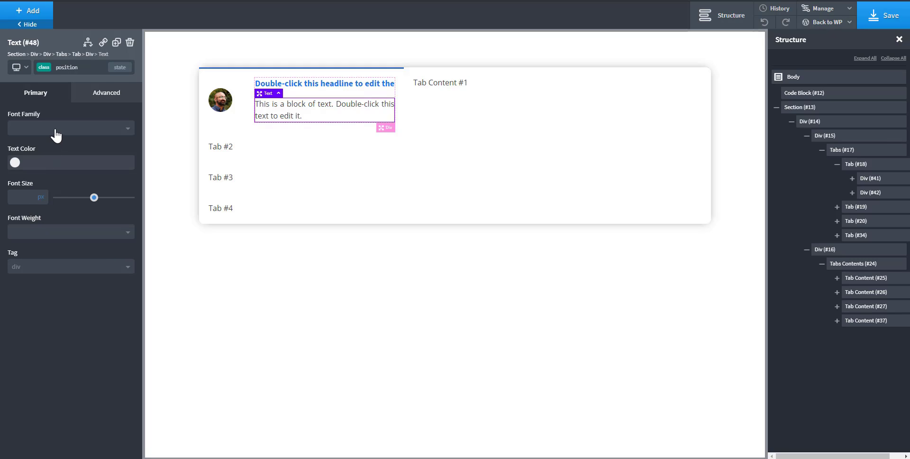
Step: Set the position class's font weight to 700 and its text color to the gray #7f7f7f
left_click(34, 242)
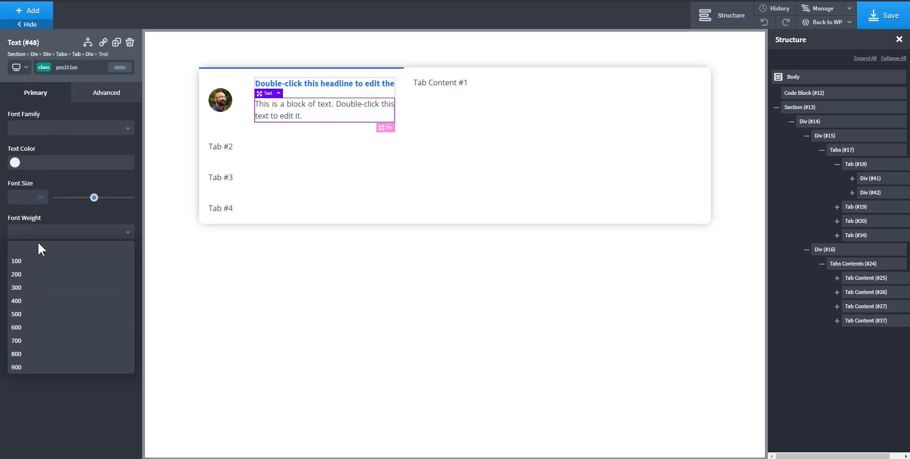
left_click(35, 339)
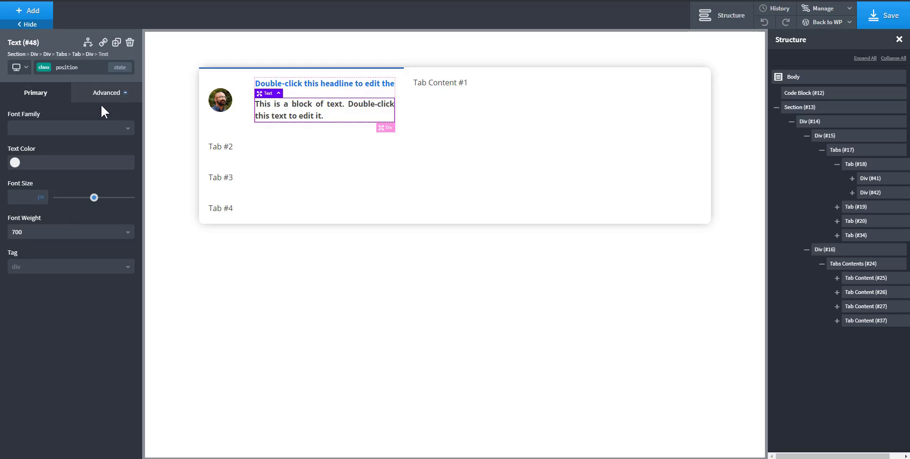
left_click(15, 162)
left_click(13, 226)
left_click_drag(12, 226, 4, 216)
left_click(4, 213)
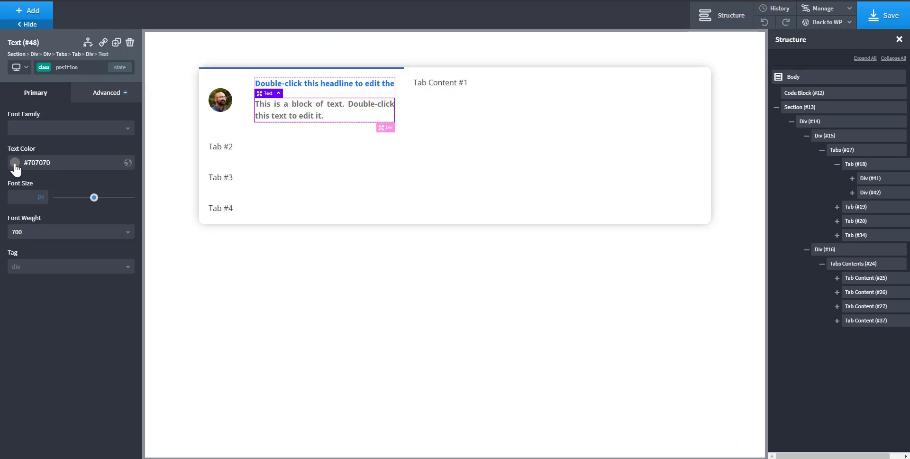
left_click(16, 163)
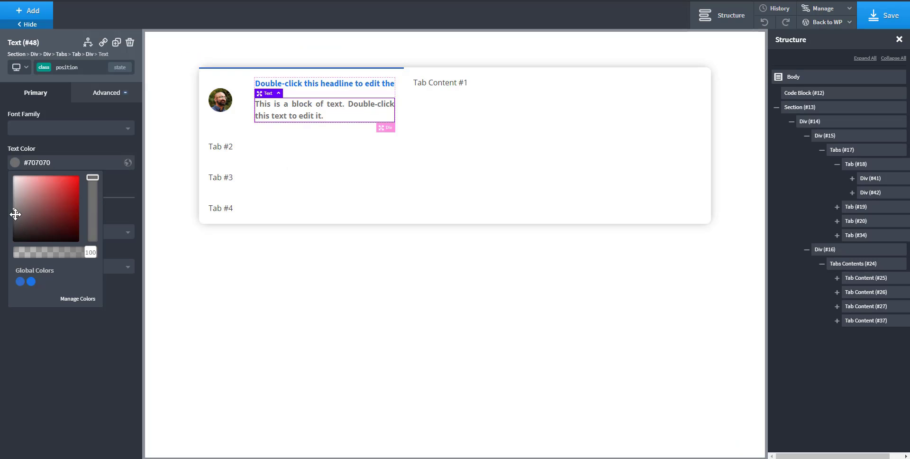
left_click_drag(15, 214, 13, 209)
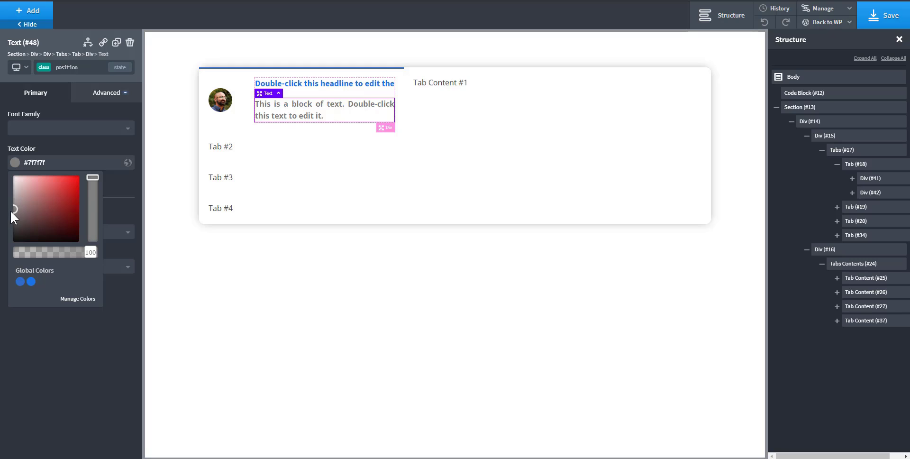
Step: Save the text block's color as a new global color named "gray" in the Global Colors set
left_click(82, 150)
left_click(128, 162)
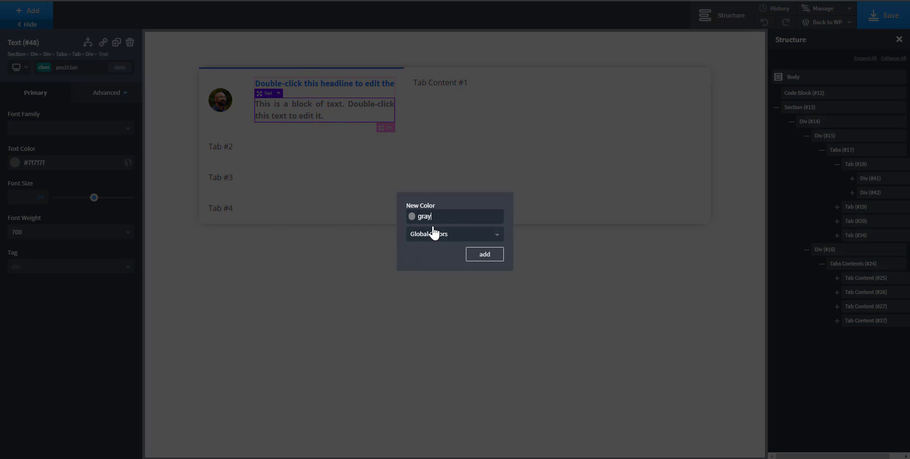
key("Return")
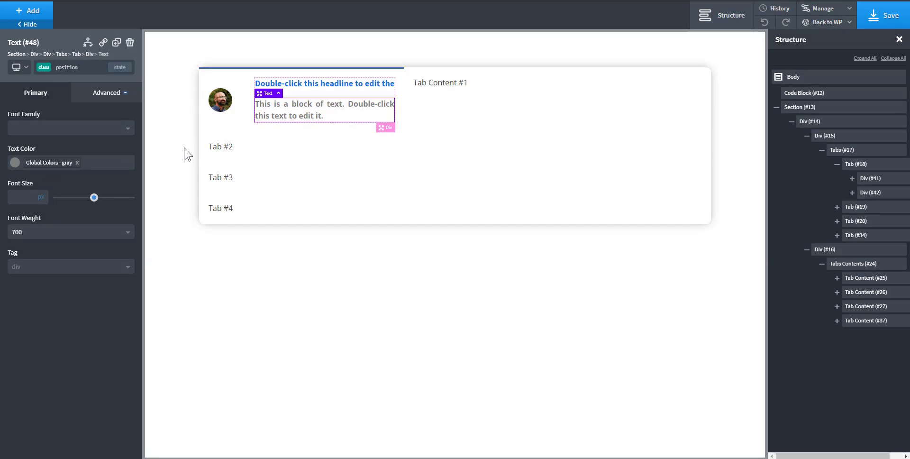
Step: Set the position class's line height to 1.2 and transform its text to uppercase
left_click(112, 97)
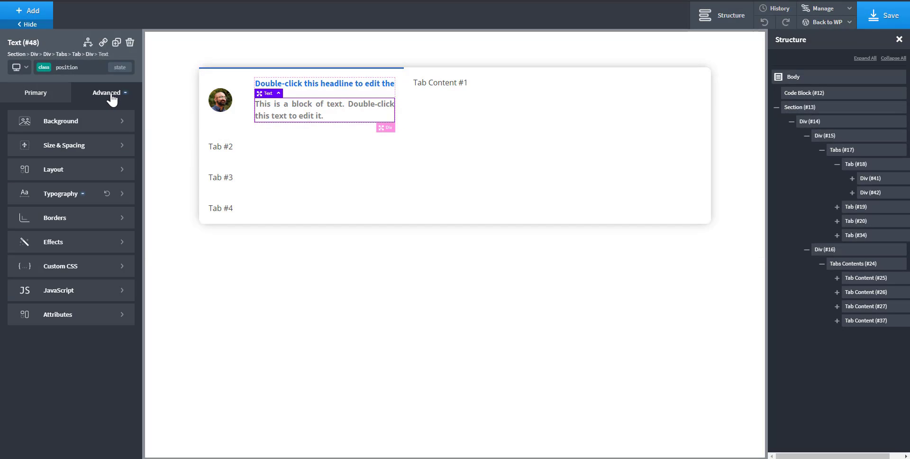
left_click(77, 199)
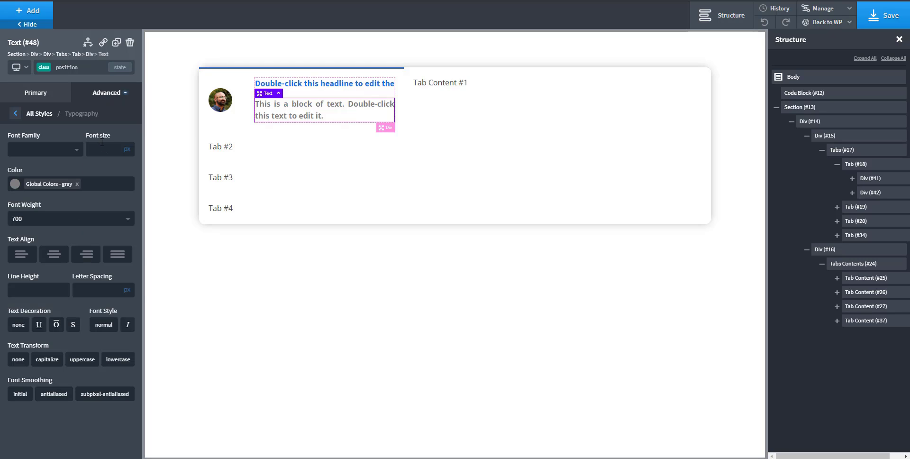
left_click(41, 152)
left_click(69, 141)
type("1.2")
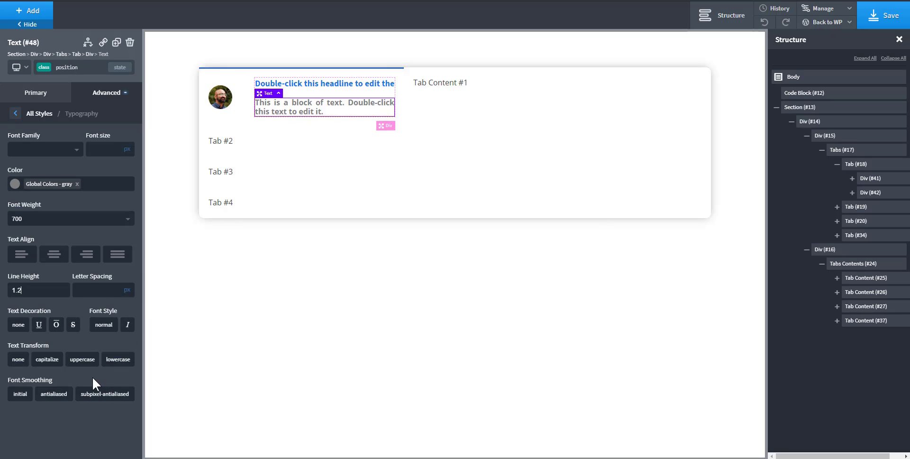
left_click(81, 360)
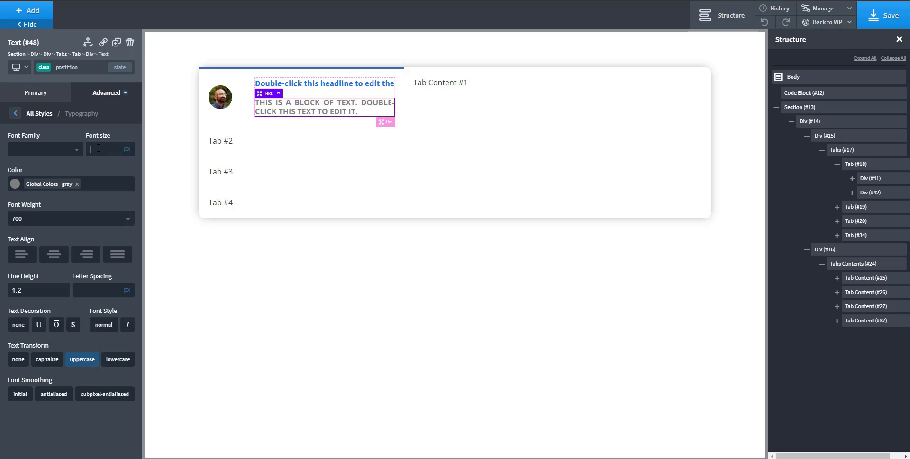
Step: Try font sizes of 16 and 10 px on the position class and settle on 12 px
type("16")
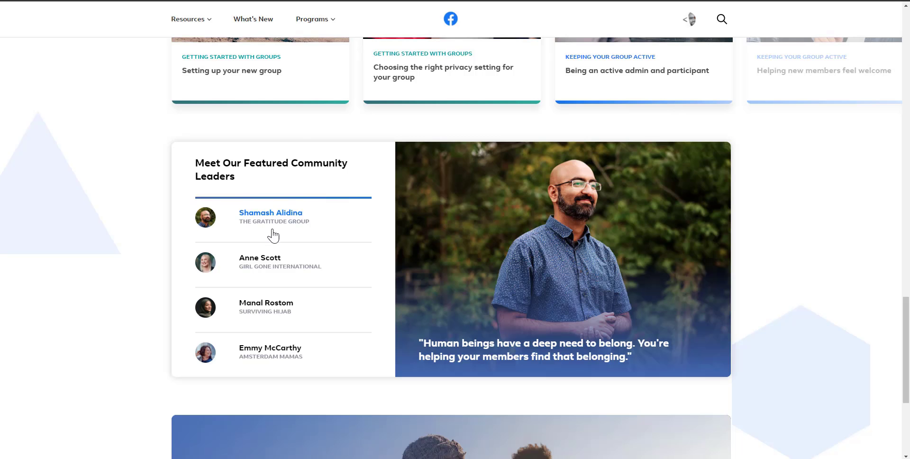
double_click(117, 147)
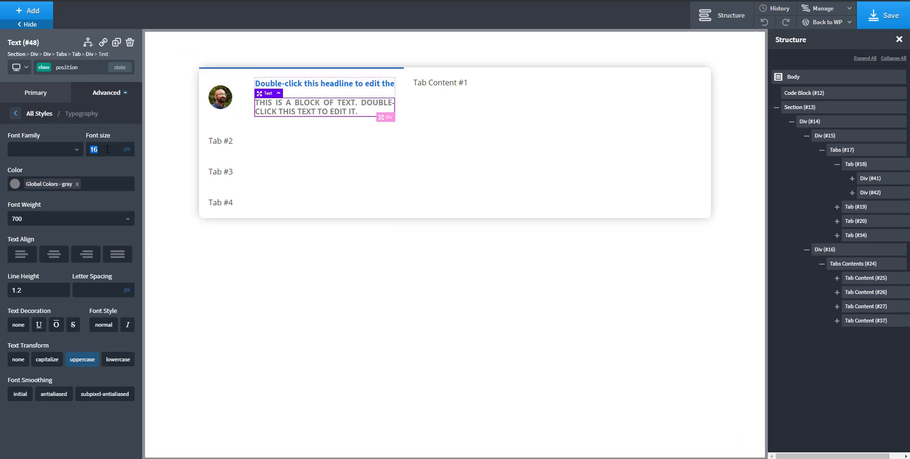
type("10")
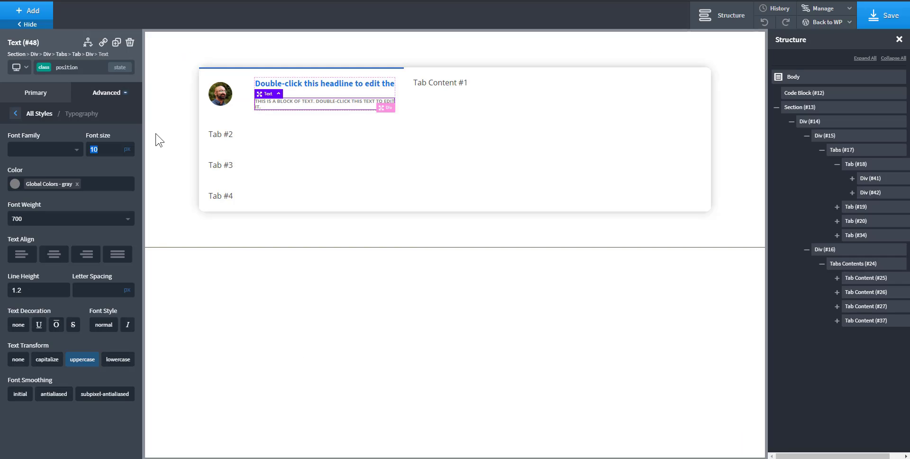
double_click(100, 150)
type("12")
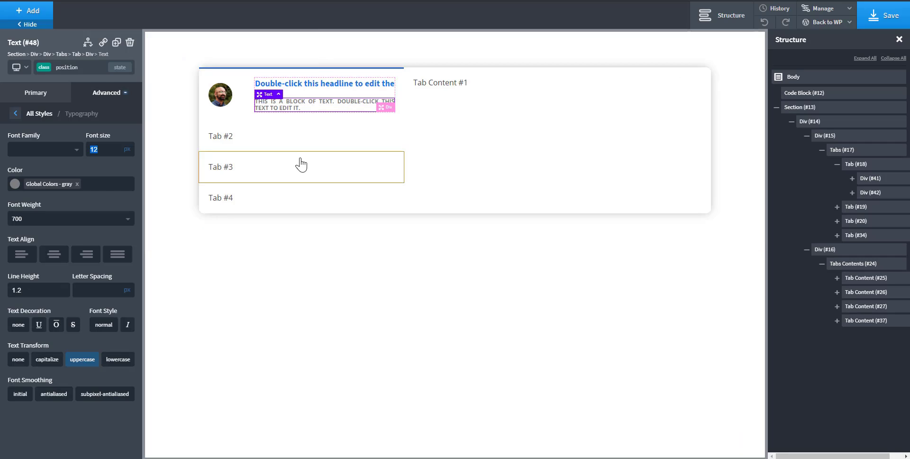
Step: Replace the heading's placeholder text with dynamic data from the Name field of the Person one Advanced Custom Field group
double_click(312, 88)
key("ctrl+a")
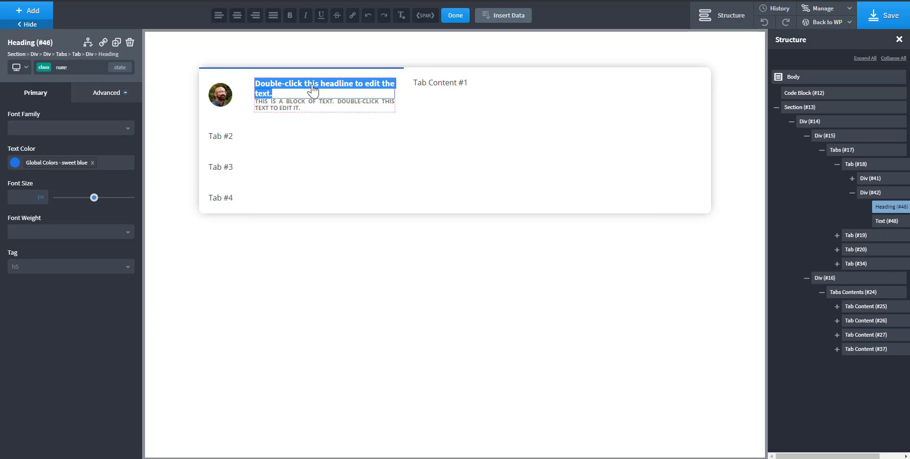
left_click(505, 24)
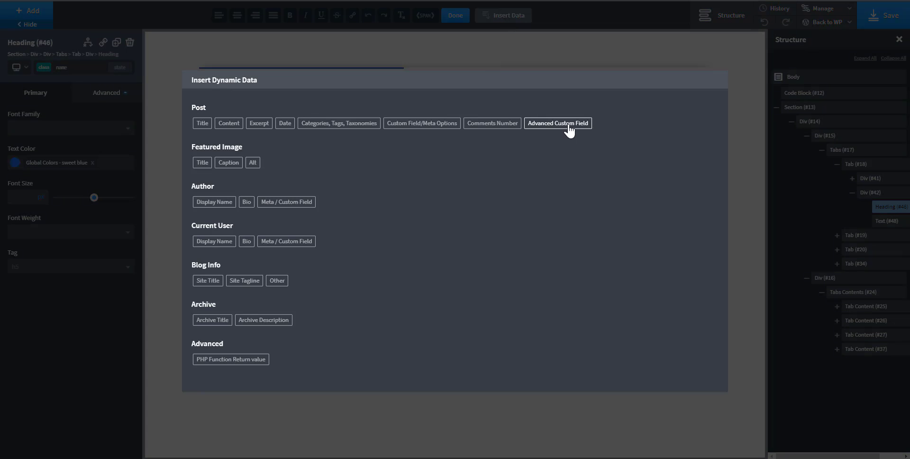
left_click(568, 125)
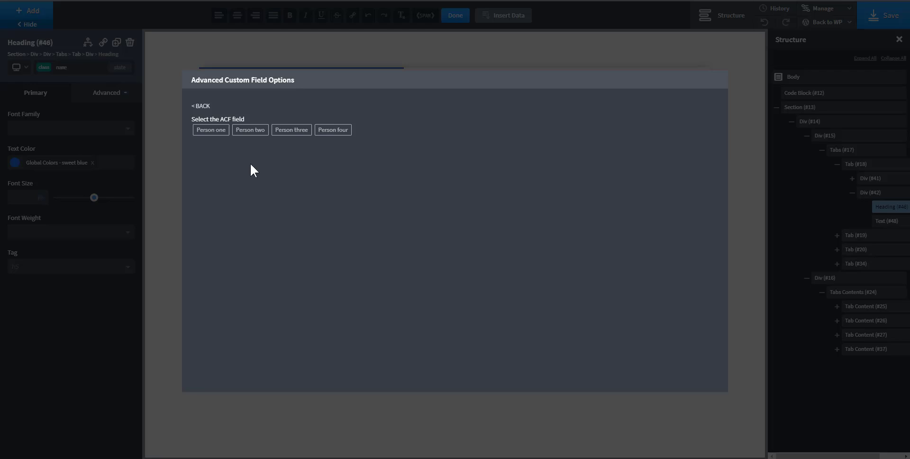
left_click(211, 131)
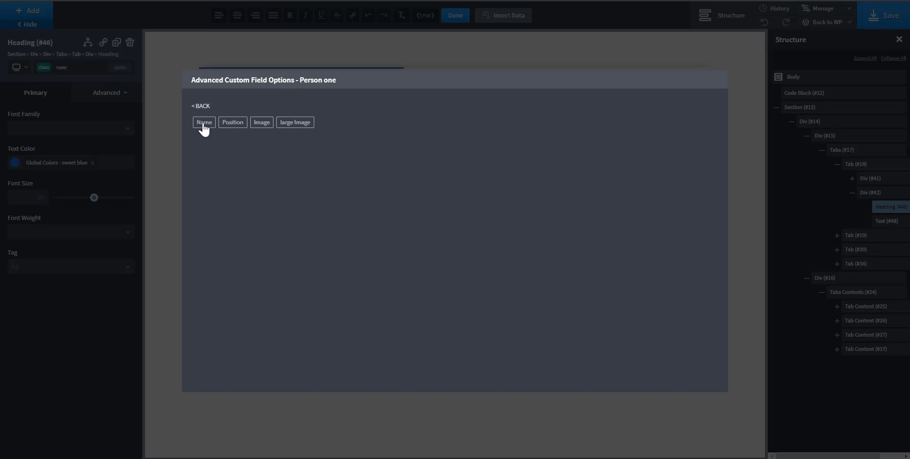
left_click(205, 122)
left_click(209, 167)
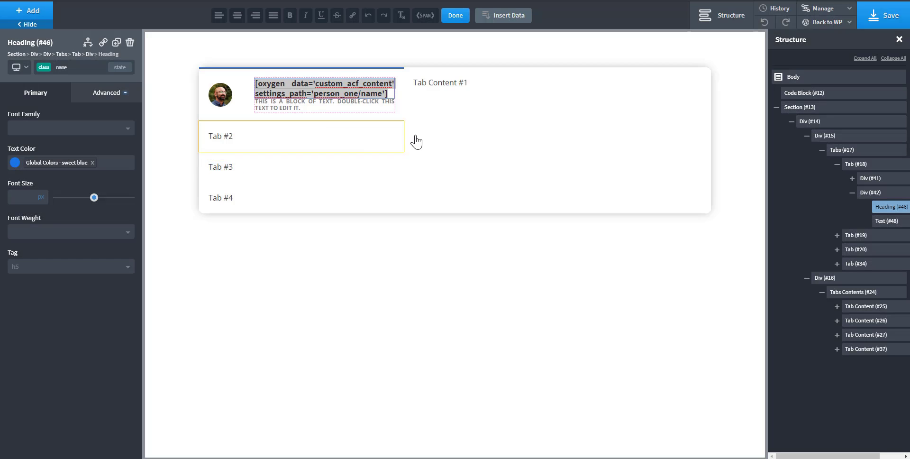
left_click(486, 136)
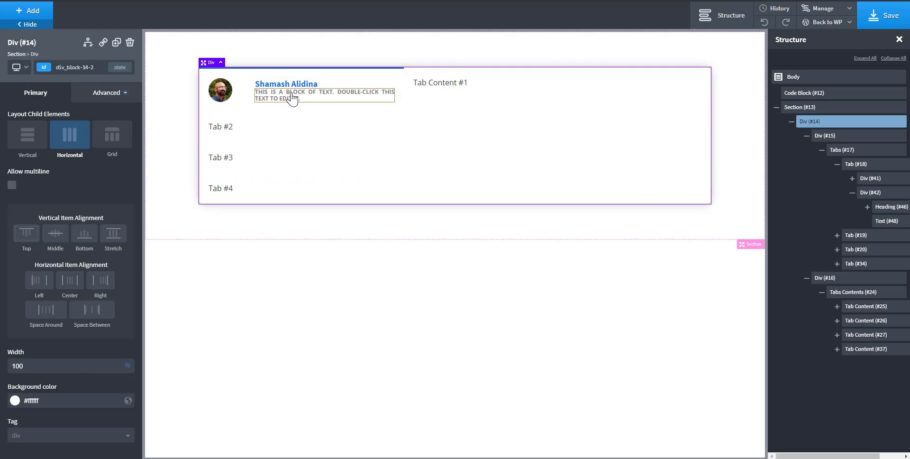
Step: Replace the text block's placeholder below the name with dynamic data from the Position field of the Person one Advanced Custom Field group
left_click(288, 99)
double_click(288, 99)
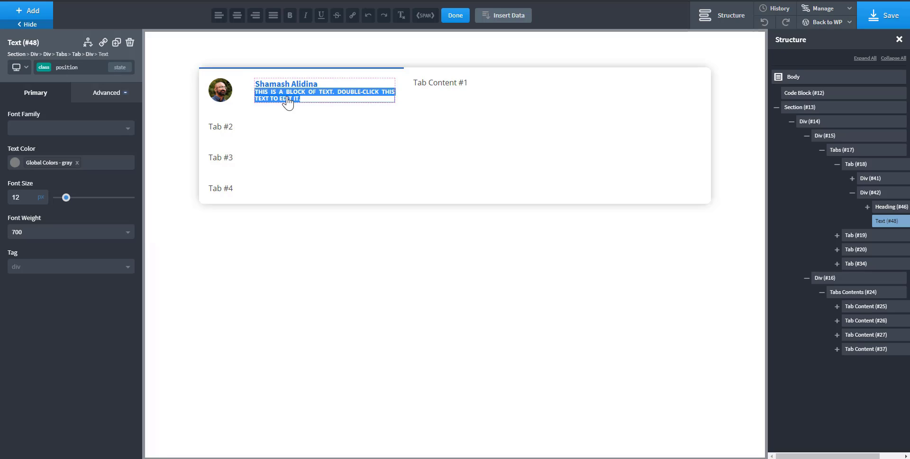
left_click(504, 18)
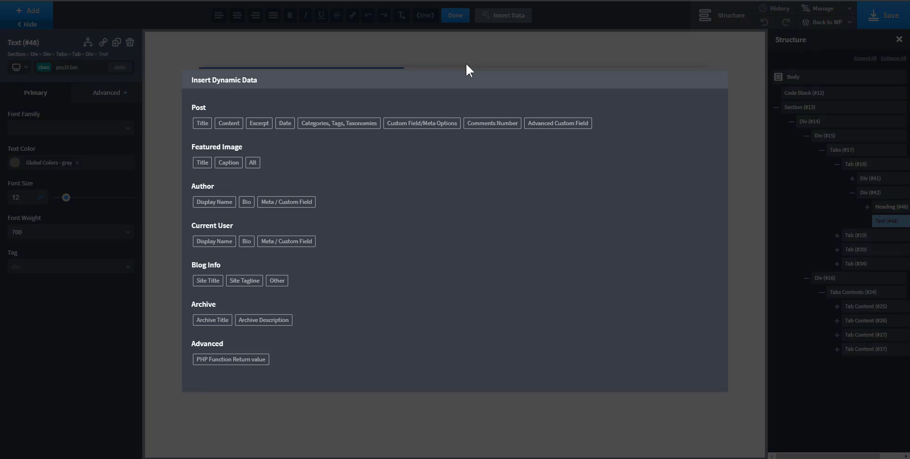
left_click(540, 124)
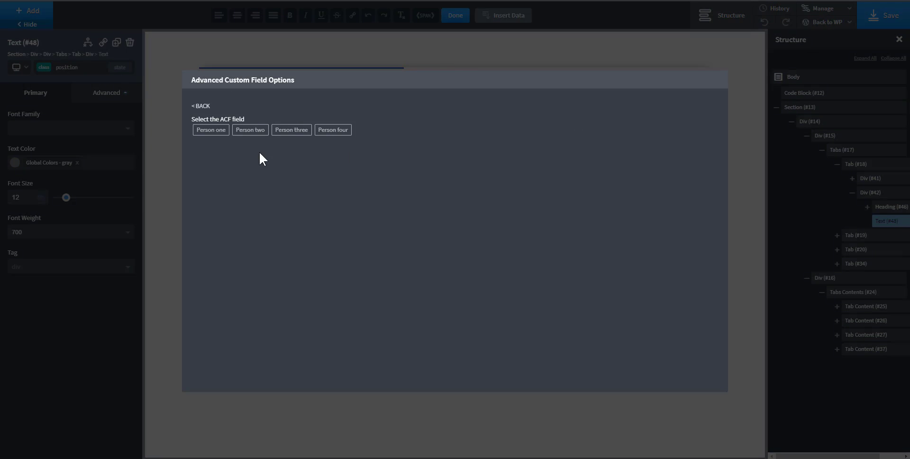
left_click(210, 132)
left_click(230, 124)
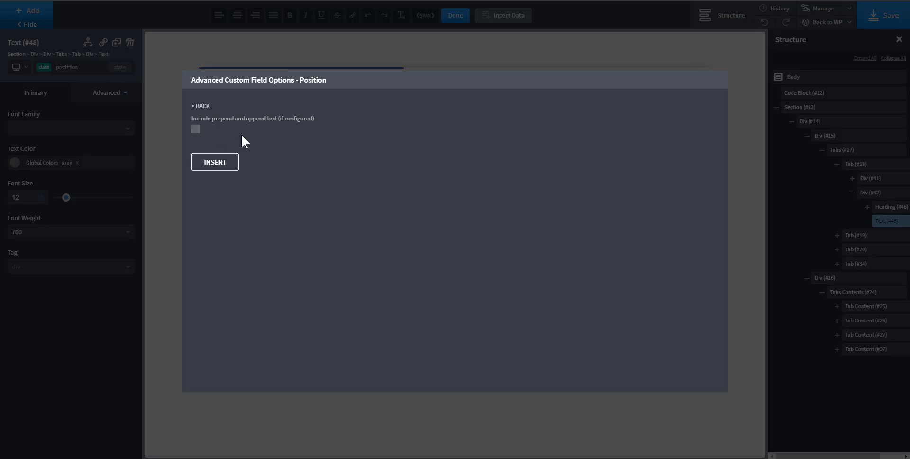
left_click(216, 163)
left_click(506, 116)
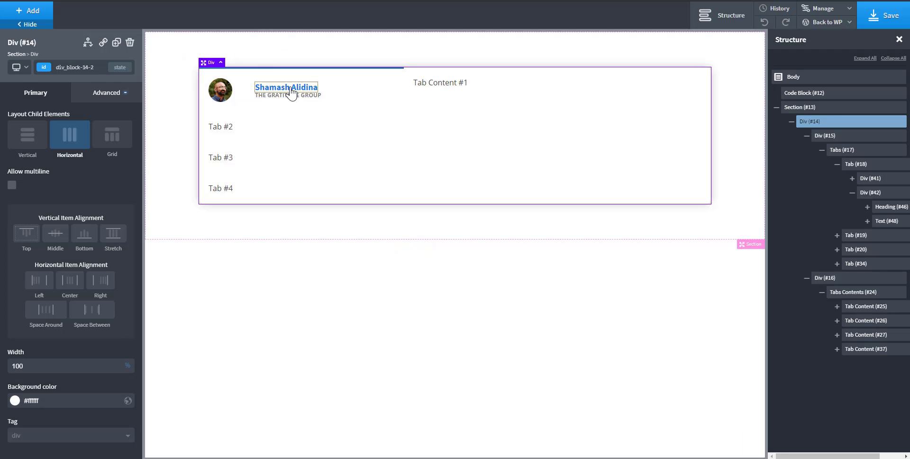
Step: Try a bottom margin of 8 px on the heading's name class and settle on 4 px
left_click(276, 91)
left_click(107, 93)
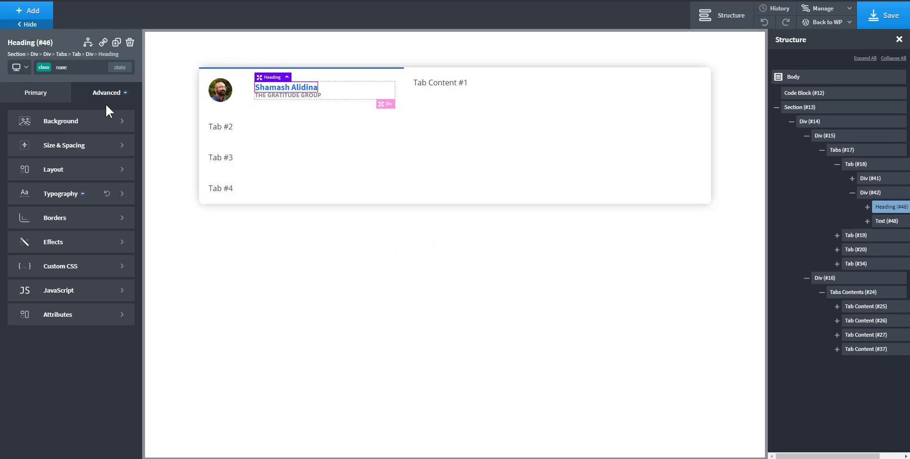
left_click(90, 150)
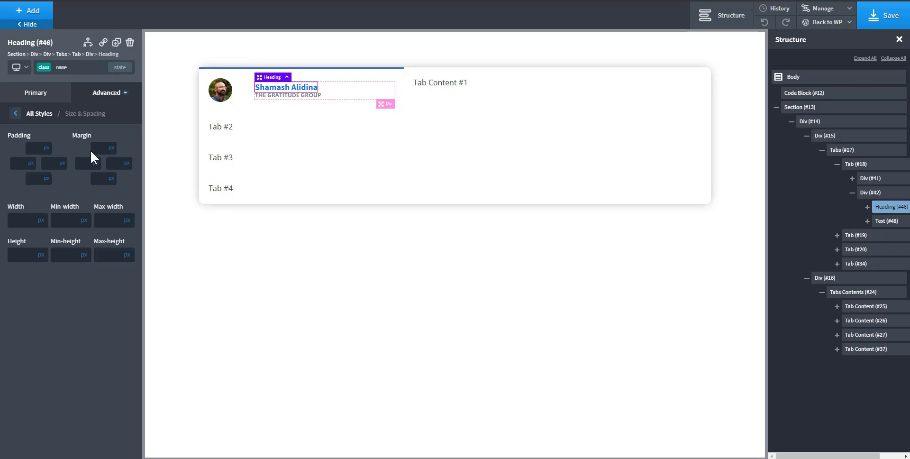
left_click(95, 180)
type("8")
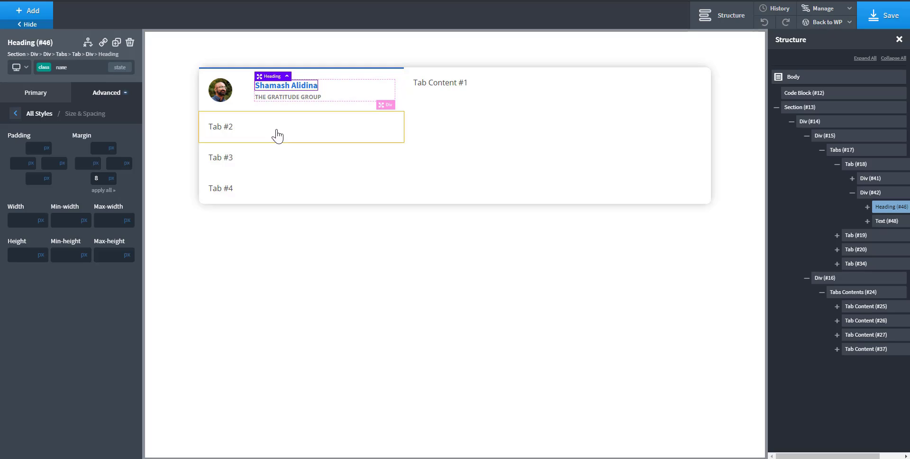
left_click(560, 152)
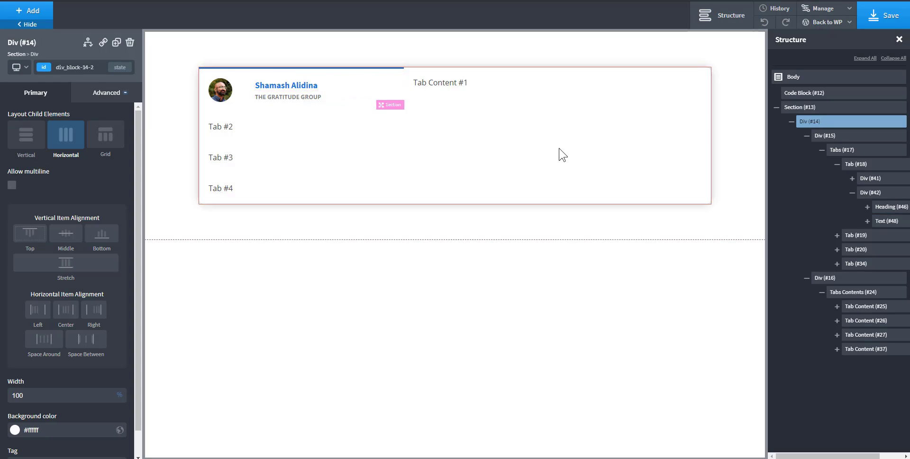
left_click(296, 88)
left_click(118, 99)
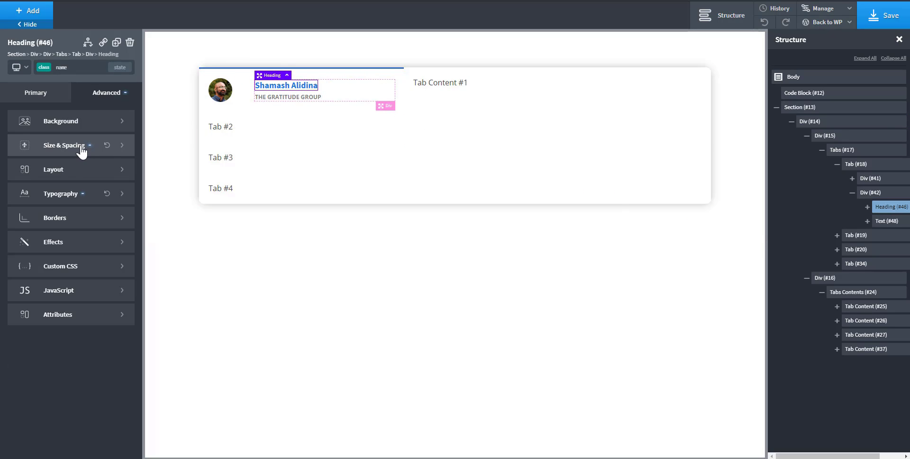
left_click(81, 147)
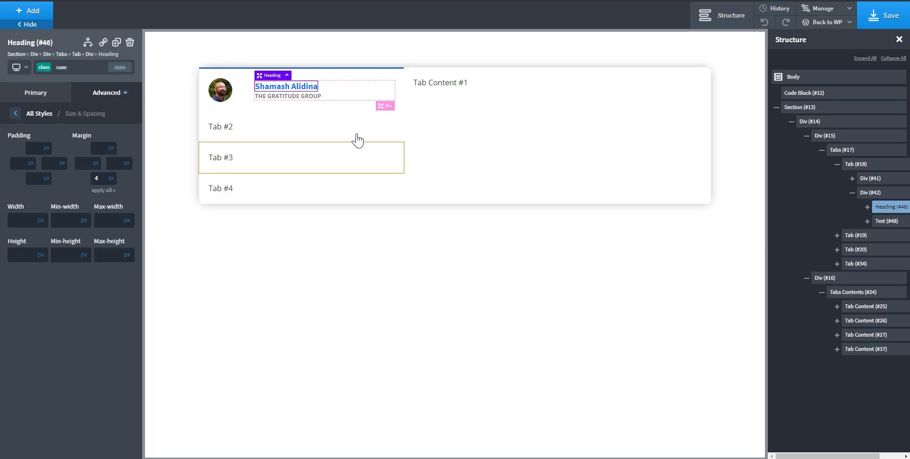
Step: Switch between the tabs to check how the first tab's photo, name and position are laid out when it is active and inactive
left_click(358, 135)
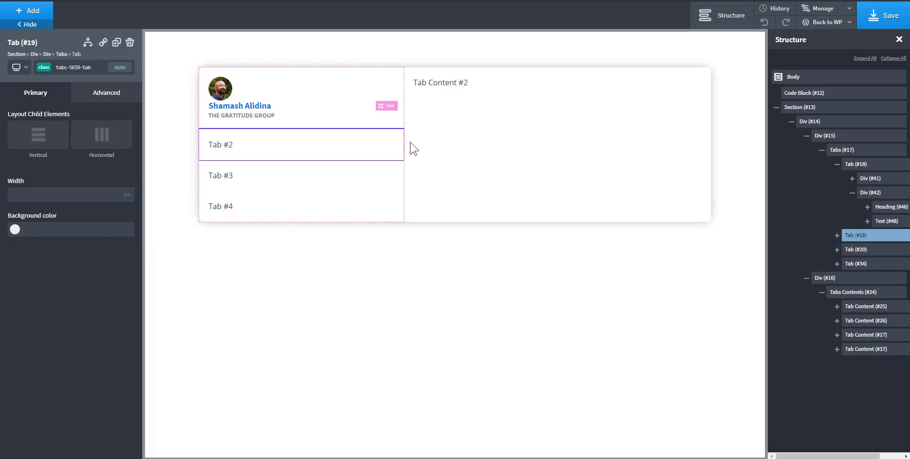
left_click(468, 122)
left_click(765, 23)
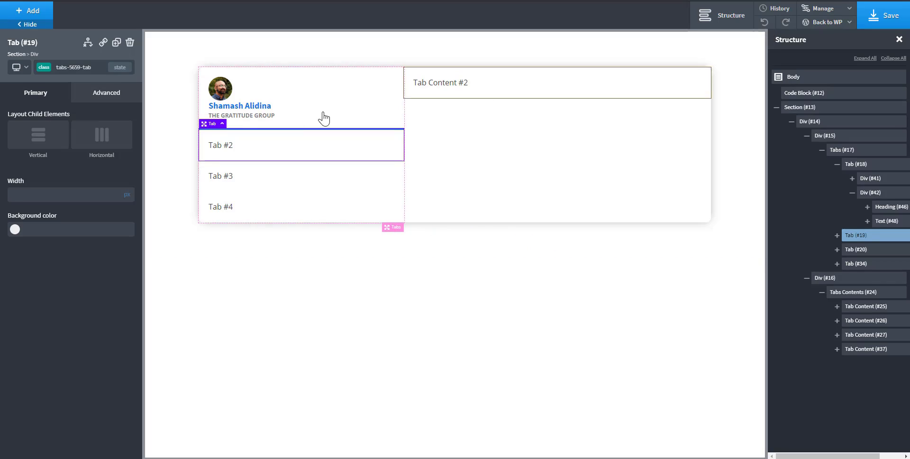
left_click(294, 98)
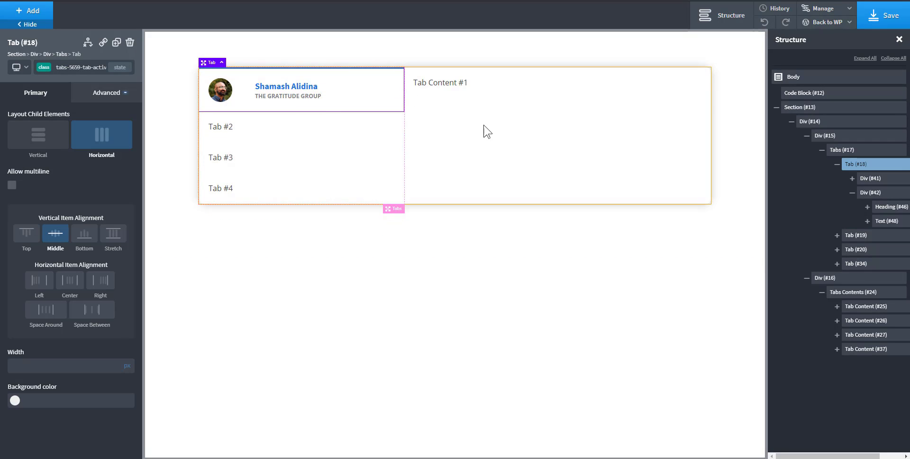
left_click(306, 92)
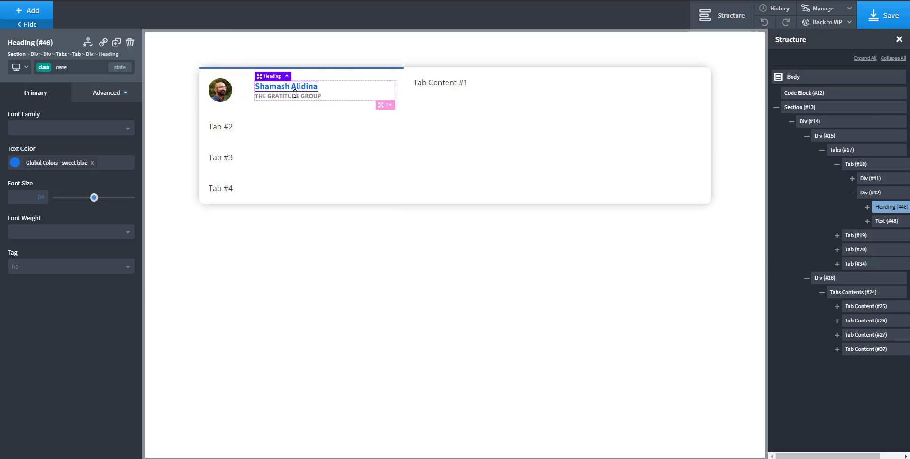
left_click(97, 92)
left_click(84, 154)
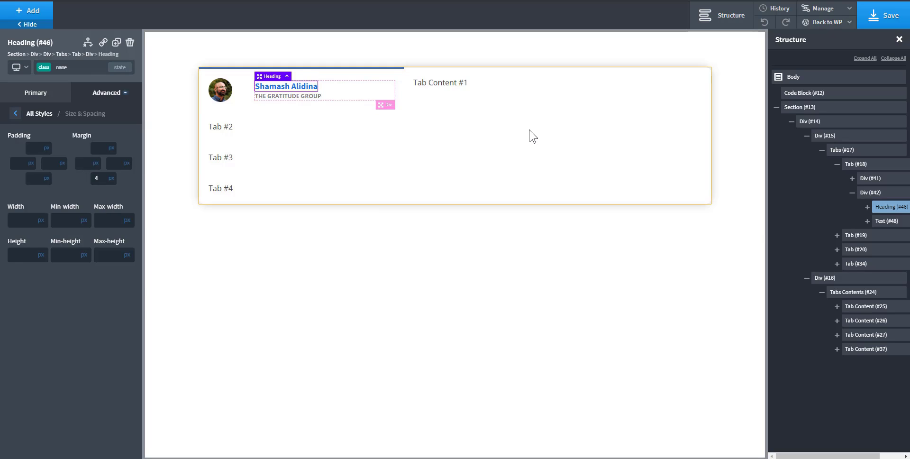
left_click(316, 130)
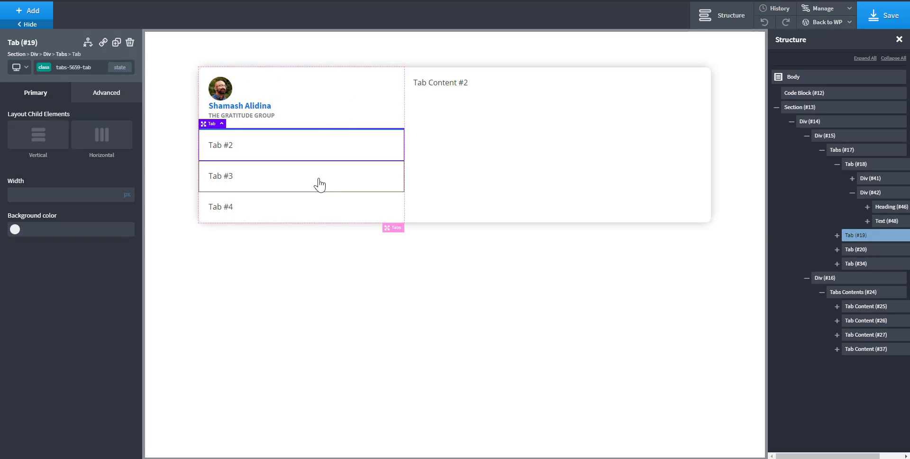
left_click(319, 180)
left_click(313, 206)
left_click(324, 111)
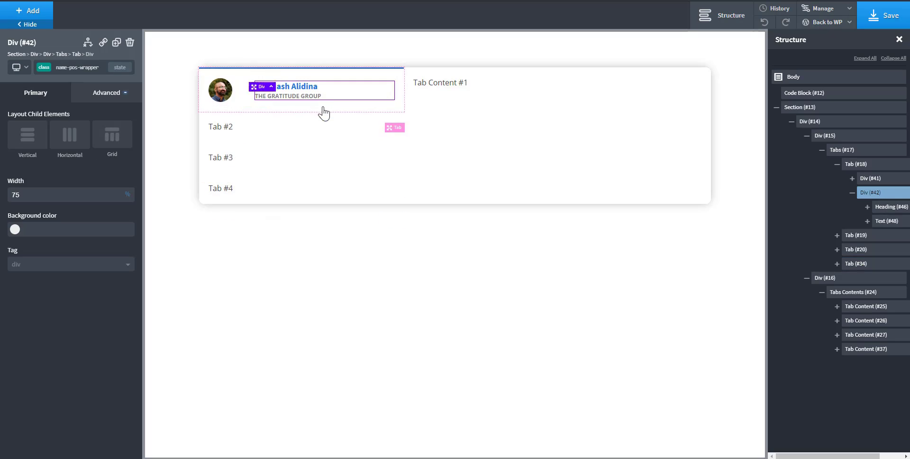
left_click(314, 137)
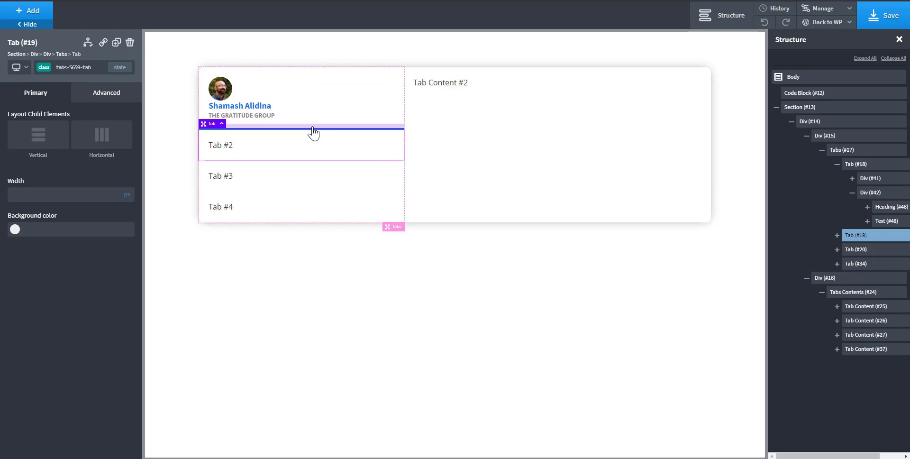
left_click(298, 92)
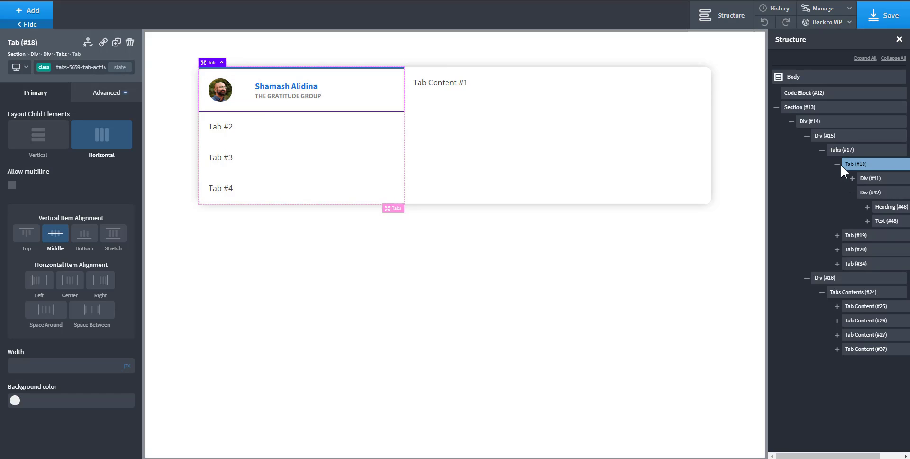
Step: Remove the horizontal child-element layout from the first tab's tabs-5659-tab-active class
left_click(76, 67)
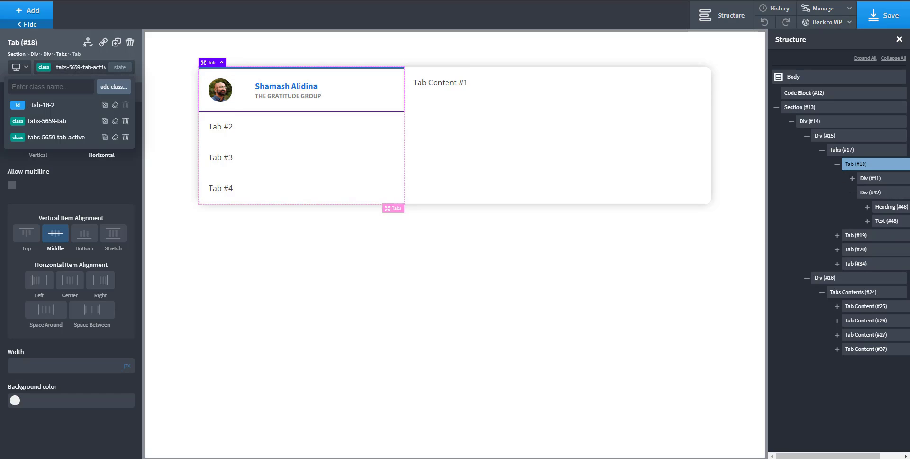
left_click(60, 138)
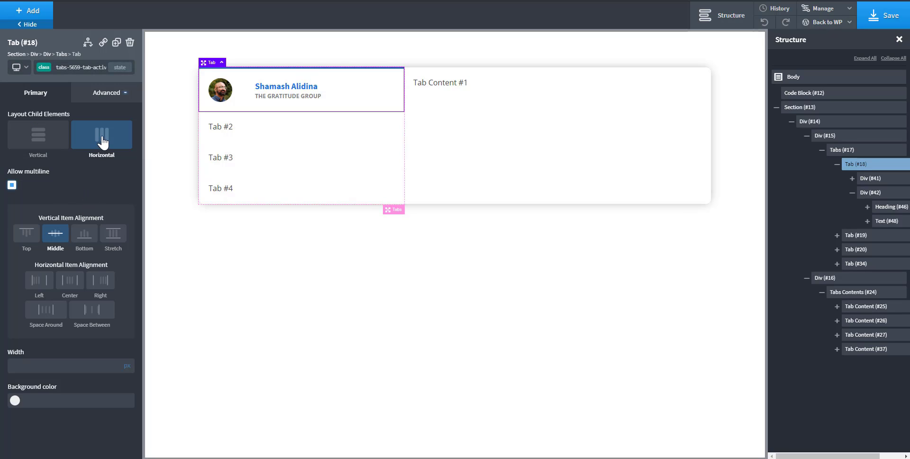
left_click(105, 149)
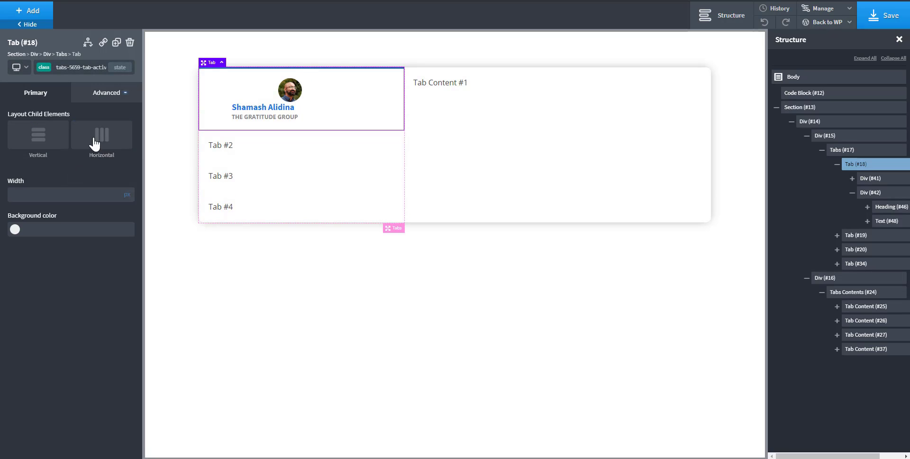
Step: Lay out the tabs-5659-tab class's child elements horizontally and align them vertically to the middle
left_click(84, 67)
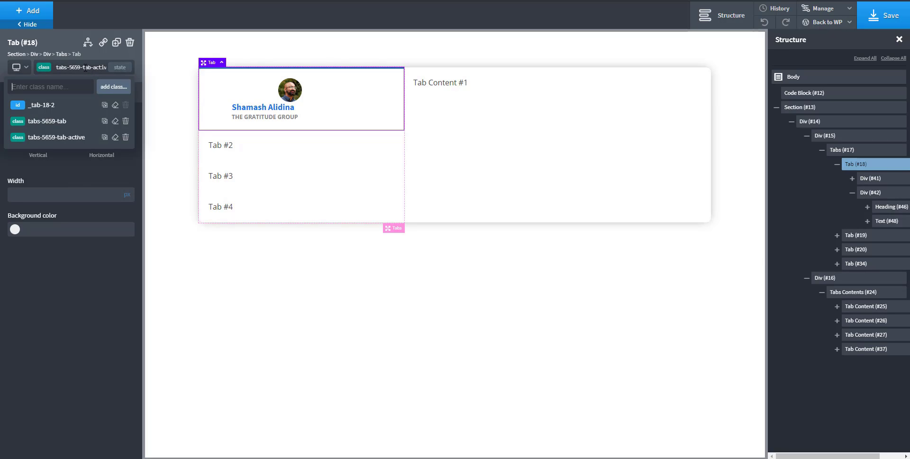
left_click(56, 124)
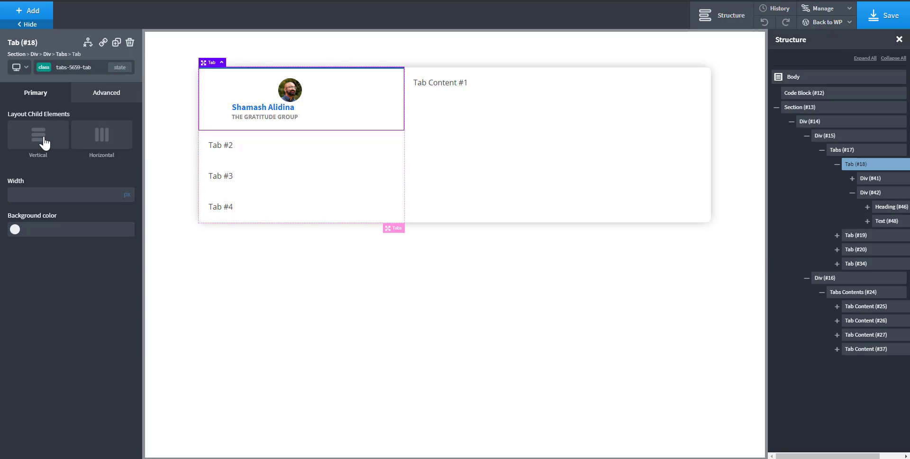
left_click(97, 143)
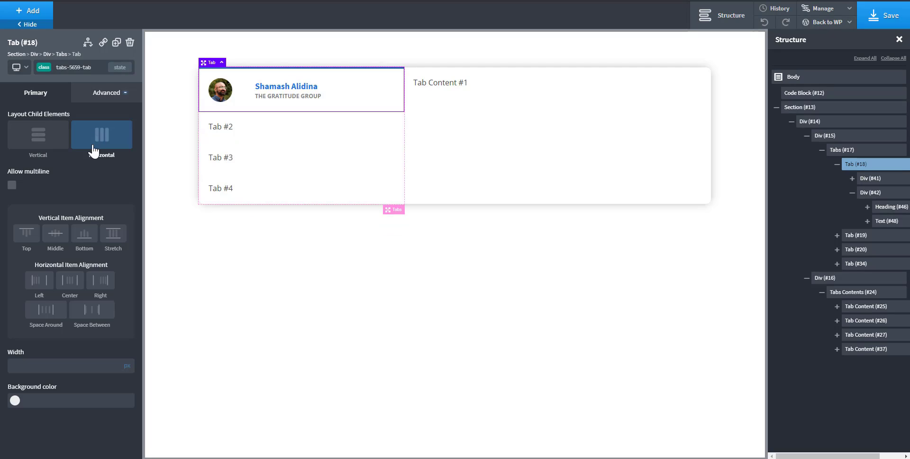
left_click(52, 237)
Step: Switch through all four tabs to compare the first tab's layout in its active and inactive states
left_click(287, 135)
left_click(278, 166)
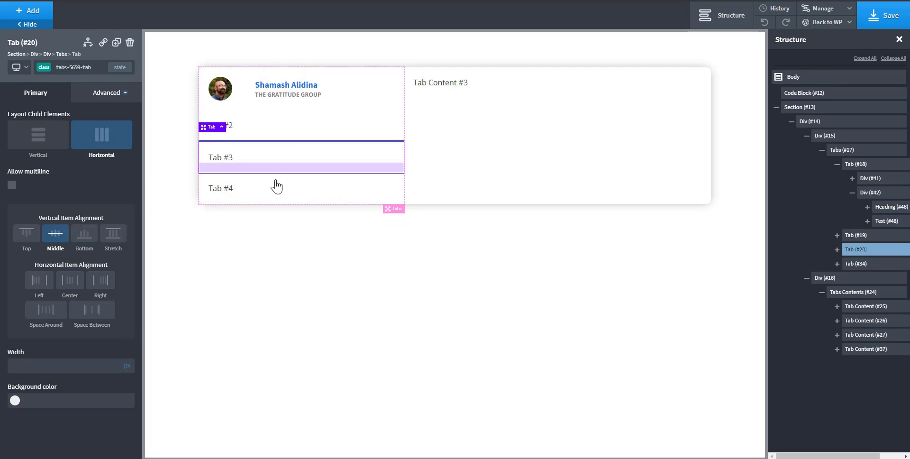
left_click(275, 187)
left_click(355, 89)
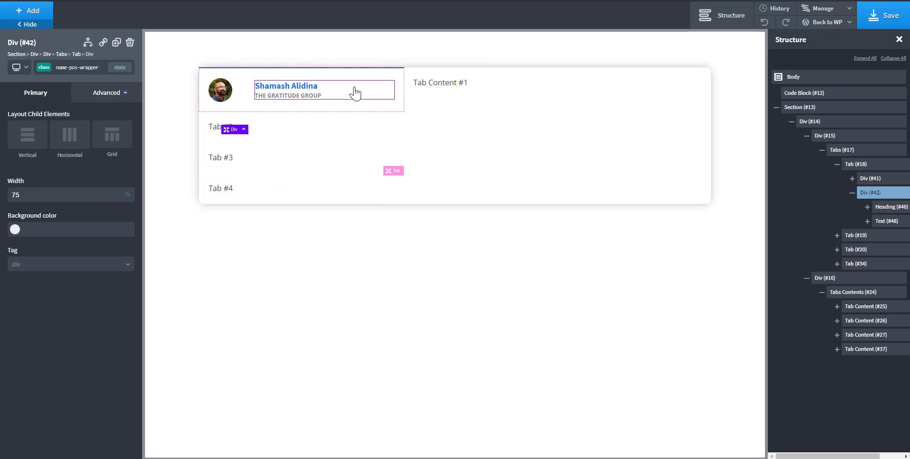
left_click(275, 113)
left_click(289, 159)
left_click(283, 189)
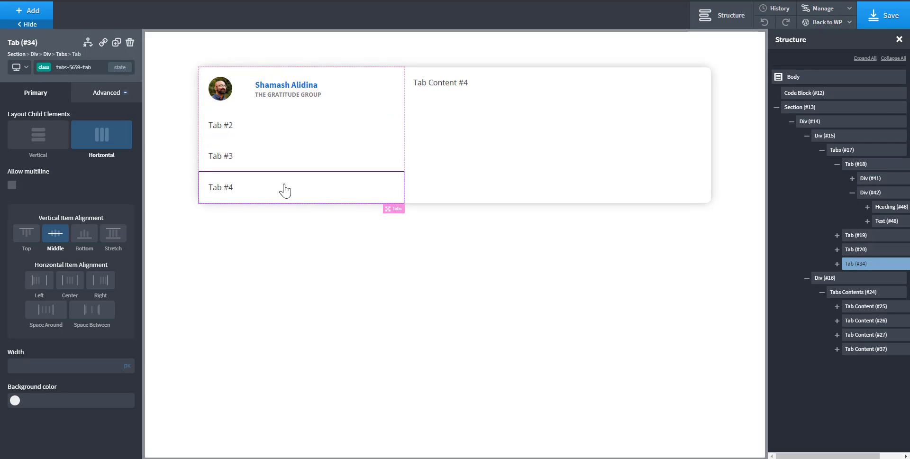
left_click(297, 159)
left_click(351, 93)
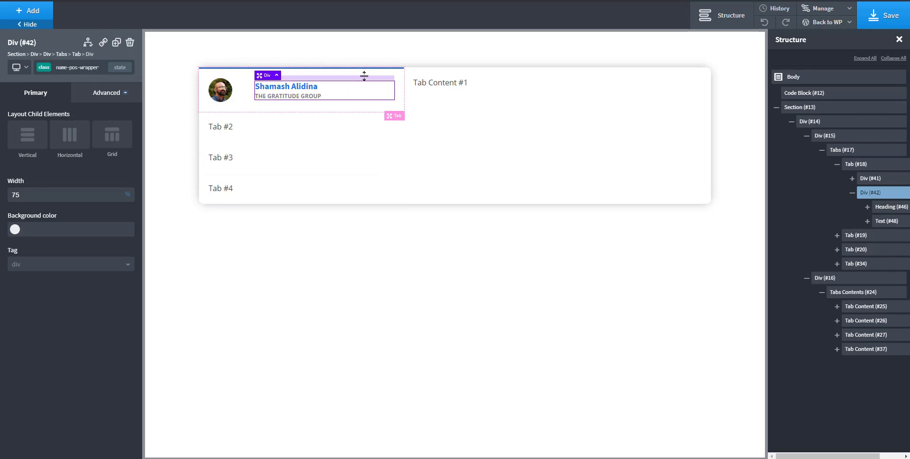
Step: Review the layout and top border settings of the first tab's tabs-5659-tab-active class
left_click(84, 67)
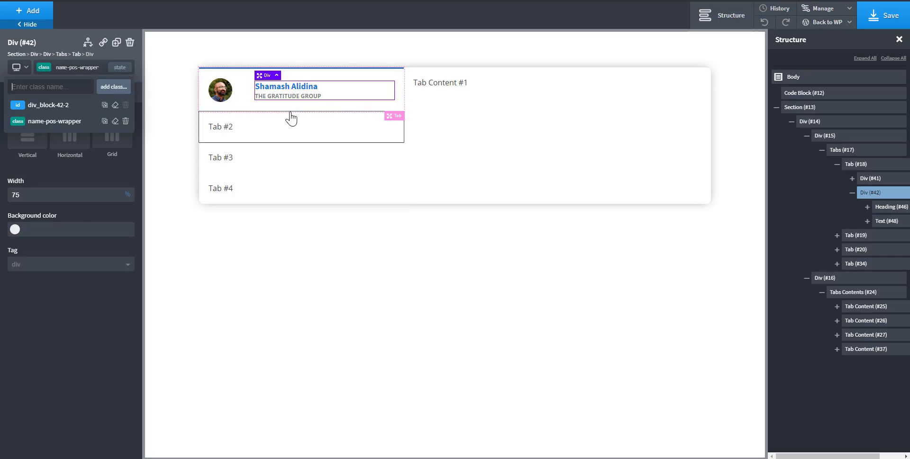
left_click(300, 112)
left_click(84, 67)
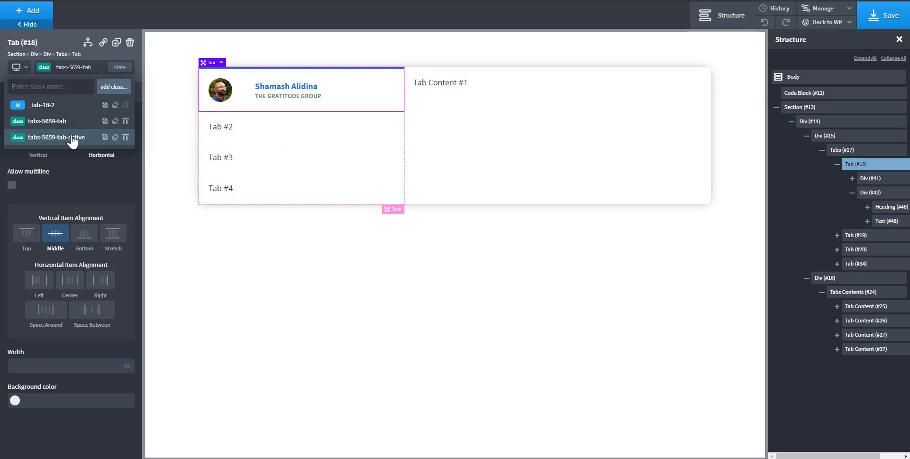
left_click(56, 138)
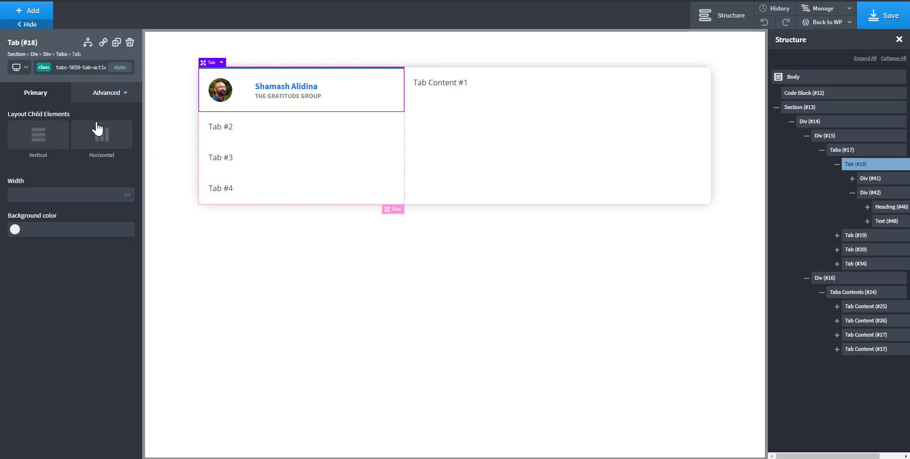
left_click(106, 94)
left_click(52, 170)
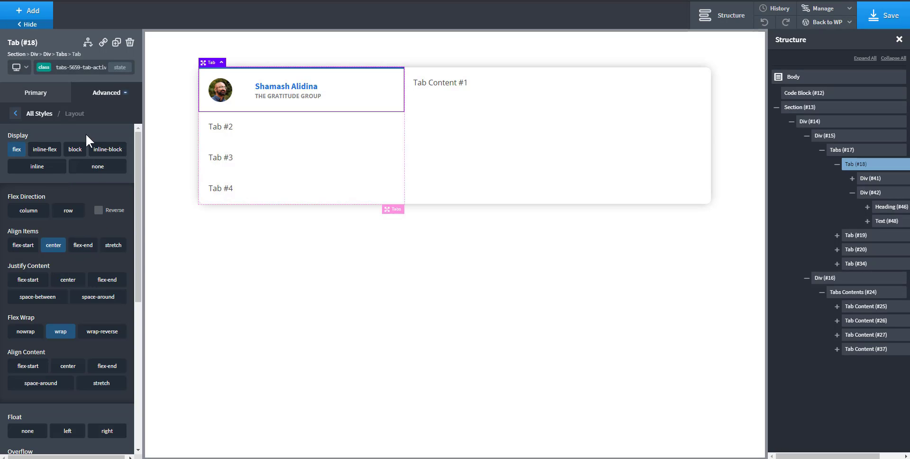
left_click(42, 96)
left_click(102, 94)
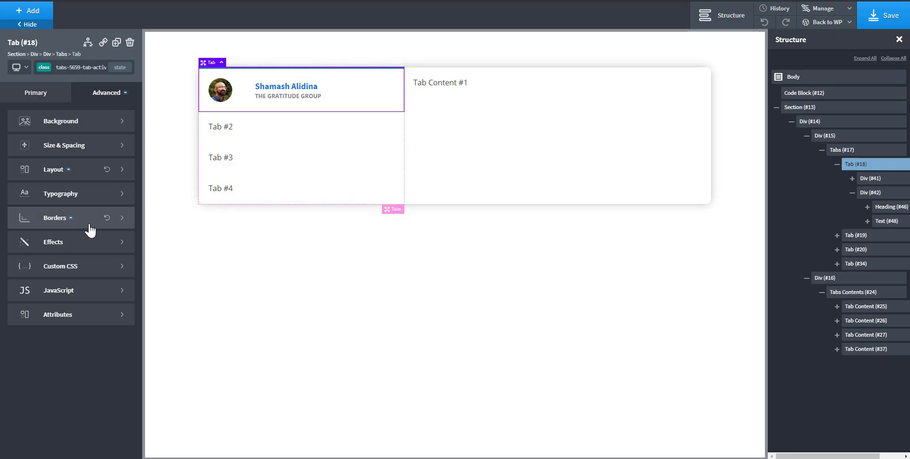
left_click(68, 228)
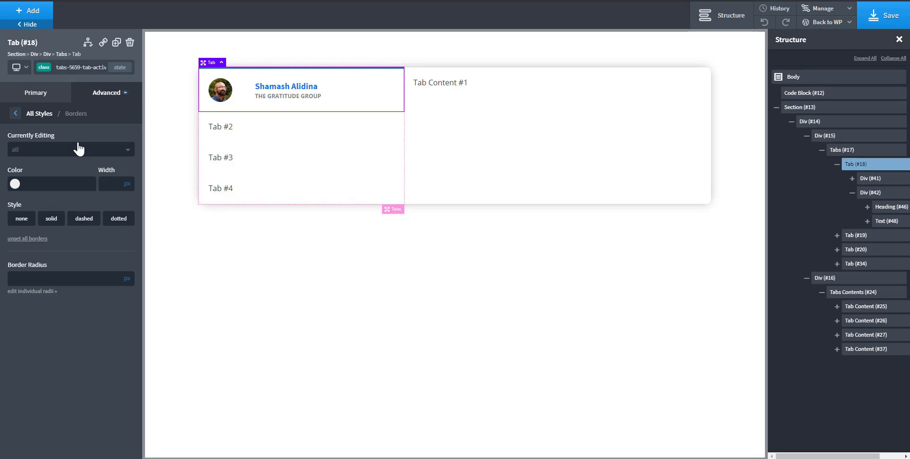
left_click(79, 149)
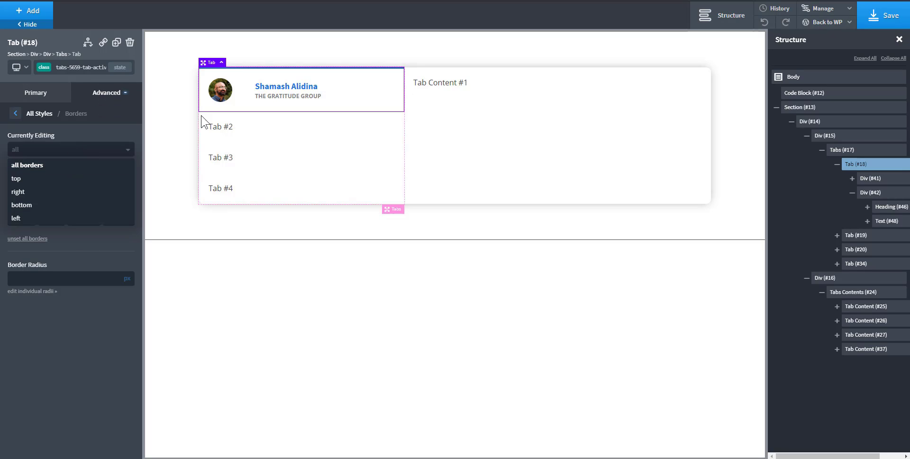
left_click(55, 179)
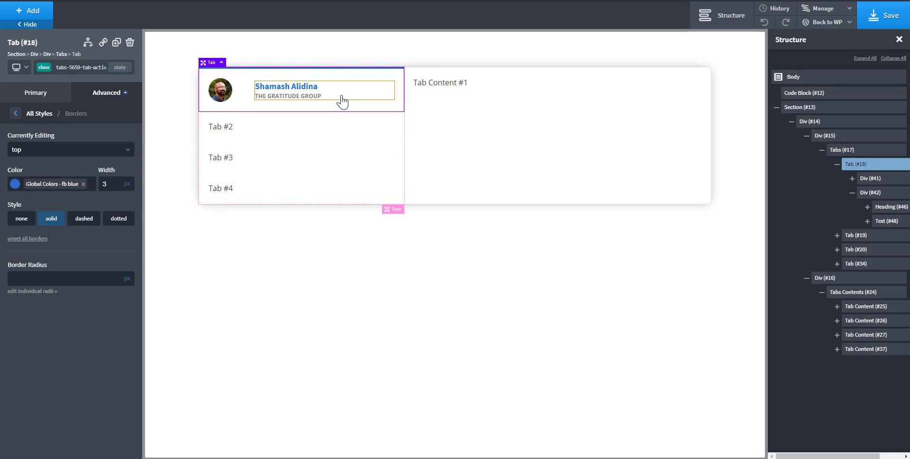
Step: Check the name-pos-wrapper div's settings and the first tab's child layout under its tabs-5659-tab class
left_click(345, 142)
left_click(357, 93)
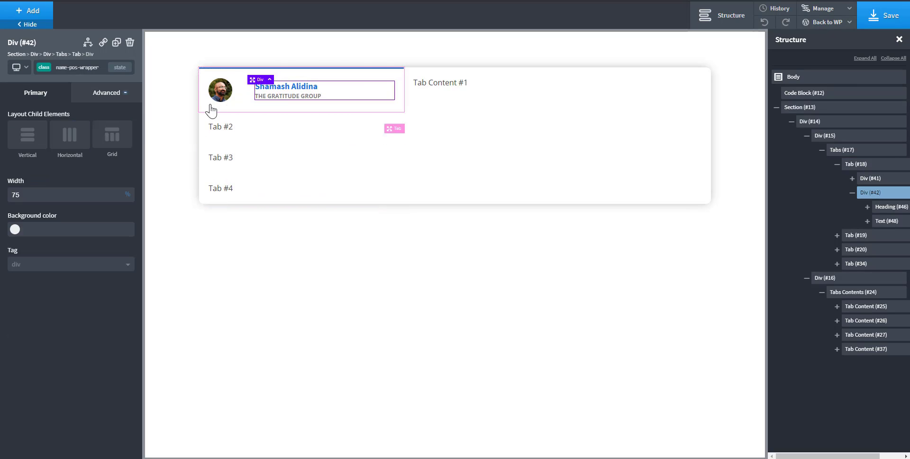
left_click(82, 68)
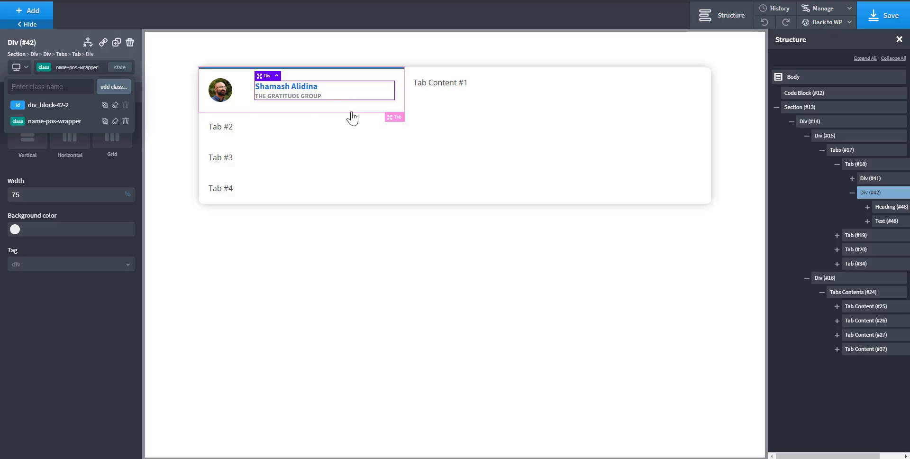
left_click(271, 110)
left_click(76, 67)
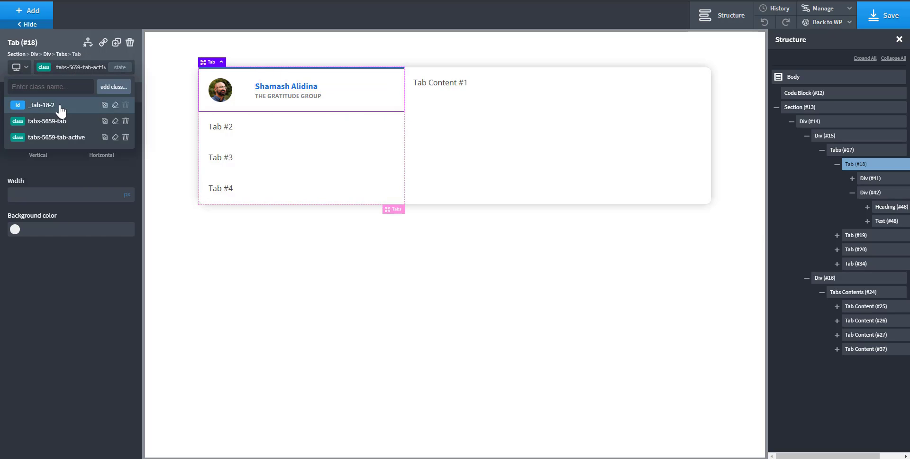
left_click(60, 122)
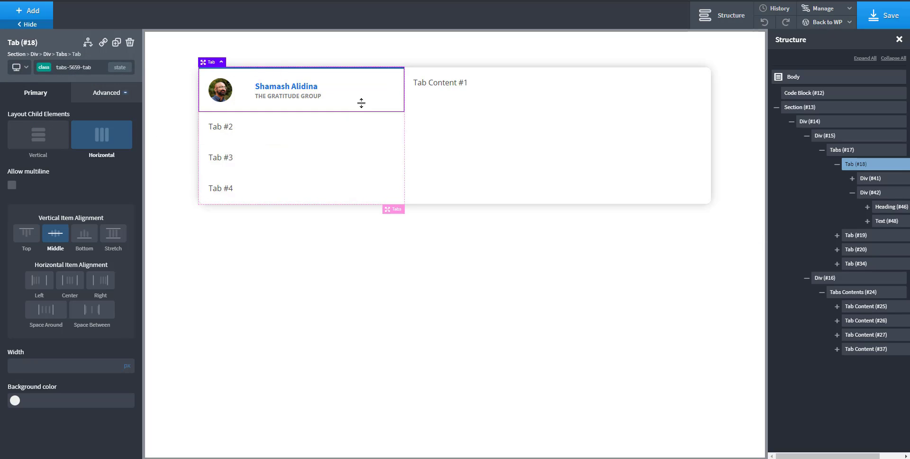
Step: Examine how the first tab and its two child divs, image-wrapper and name-pos-wrapper, are nested in the structure tree
left_click(852, 192)
left_click(872, 179)
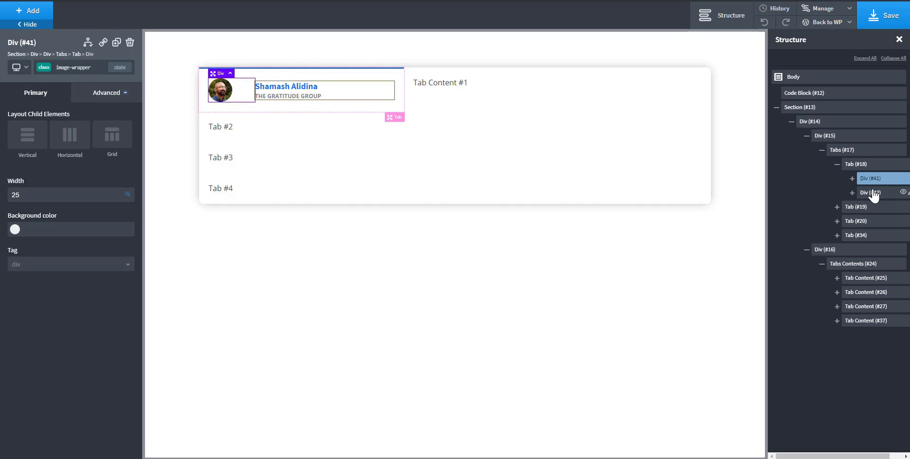
left_click(863, 166)
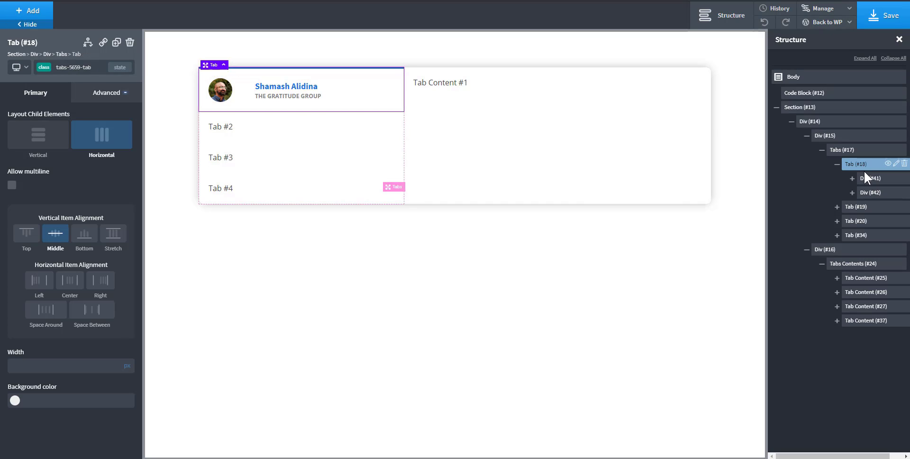
left_click(867, 180)
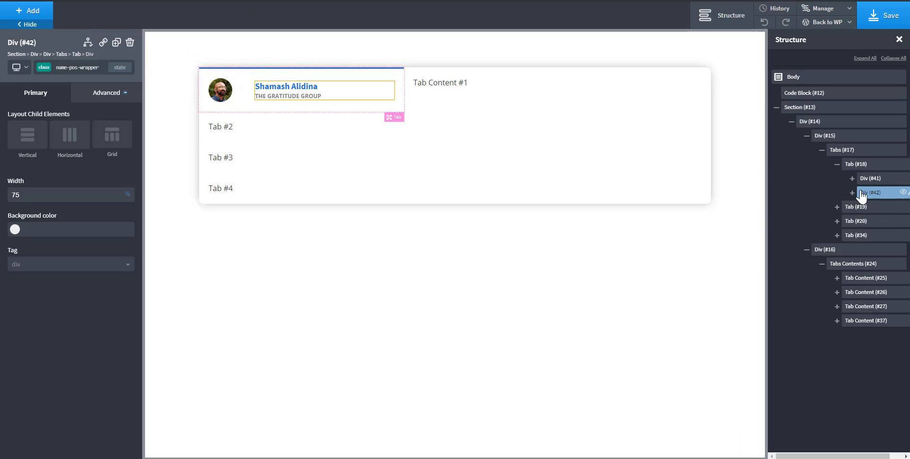
left_click(846, 167)
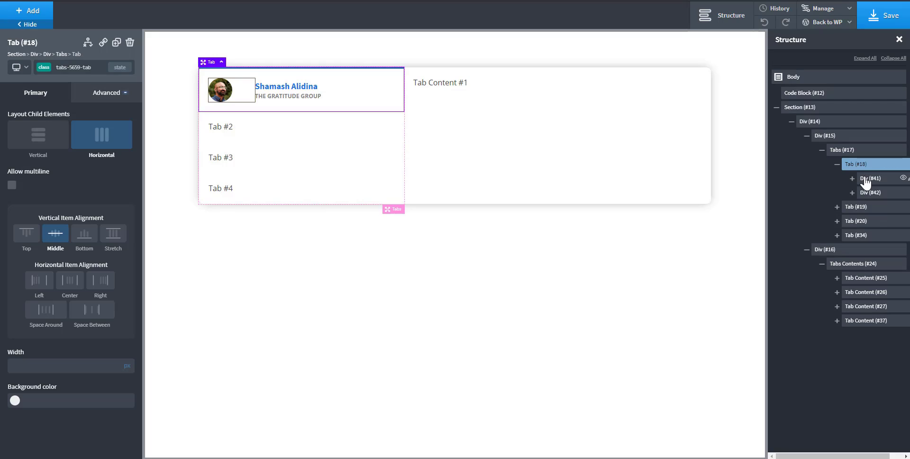
left_click(866, 179)
left_click(868, 192)
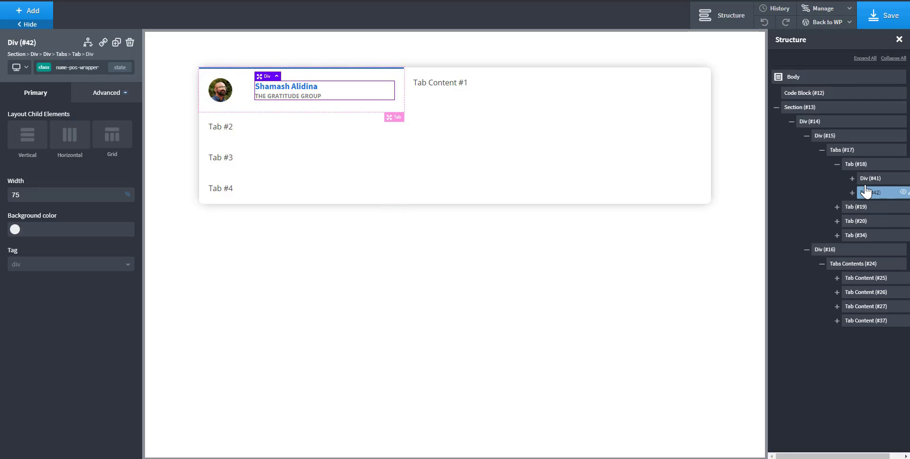
left_click(868, 178)
Step: Rename the first tab's image-wrapper div to "image" in the structure tree
scroll(849, 185, "right", 1)
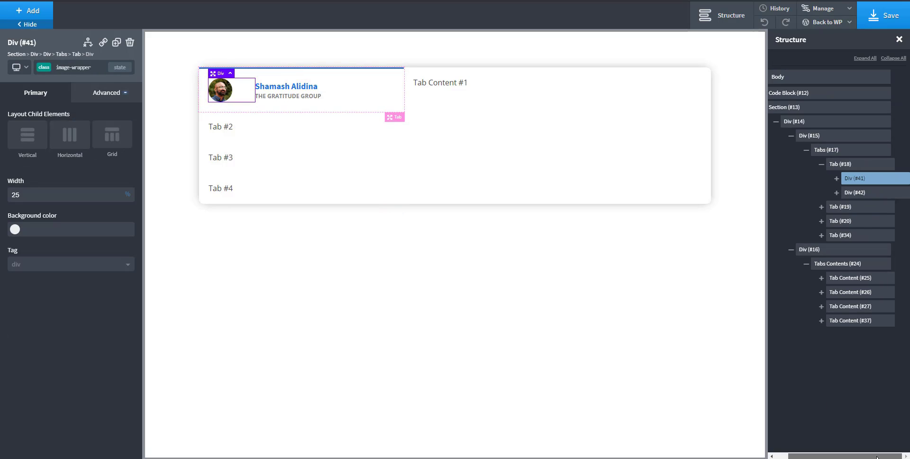
left_click(849, 182)
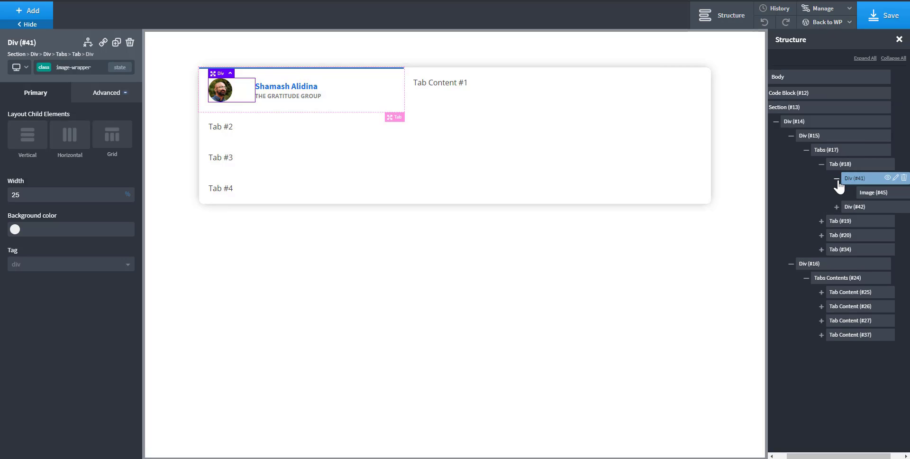
left_click(848, 182)
double_click(848, 182)
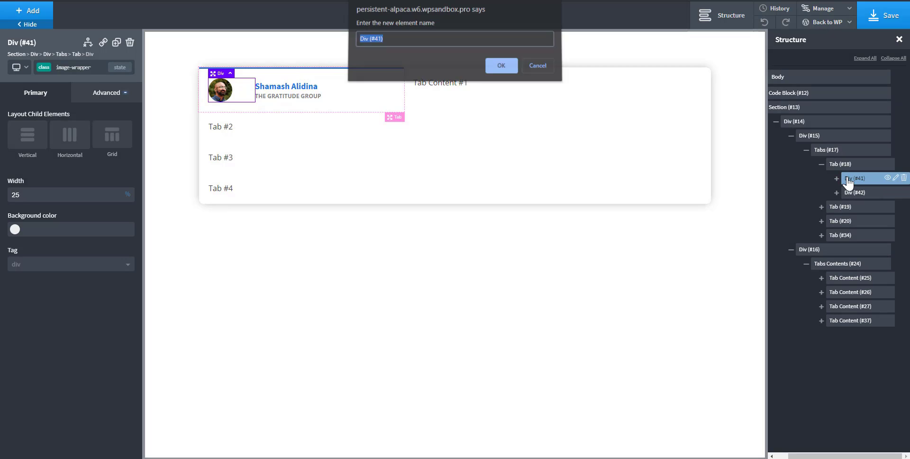
key("Return")
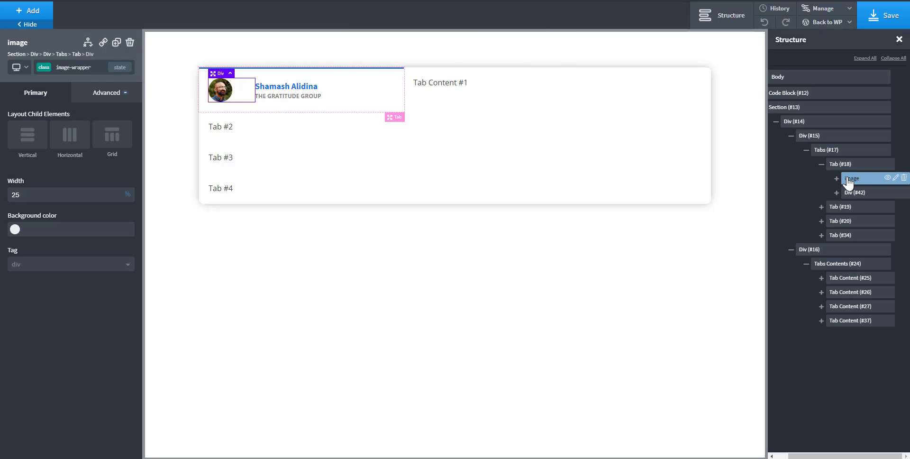
Step: Rename the first tab's name-pos-wrapper div to "Name-position" in the structure tree
left_click(853, 194)
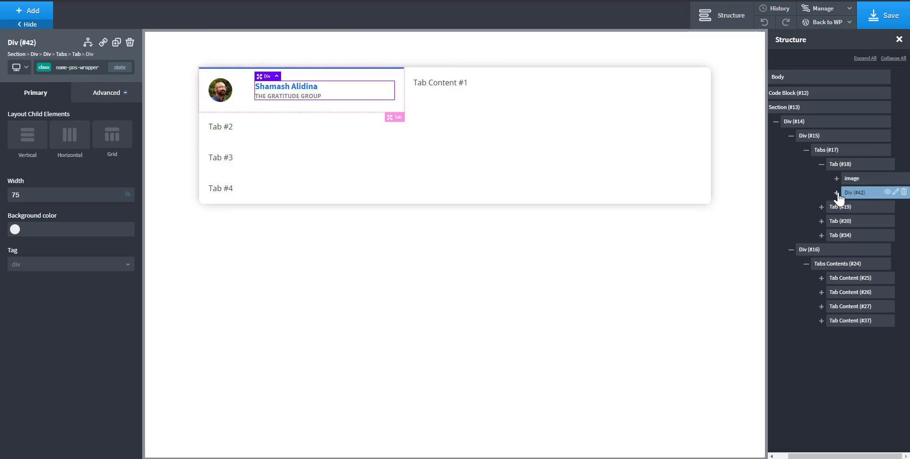
left_click(853, 179)
left_click(852, 194)
double_click(852, 193)
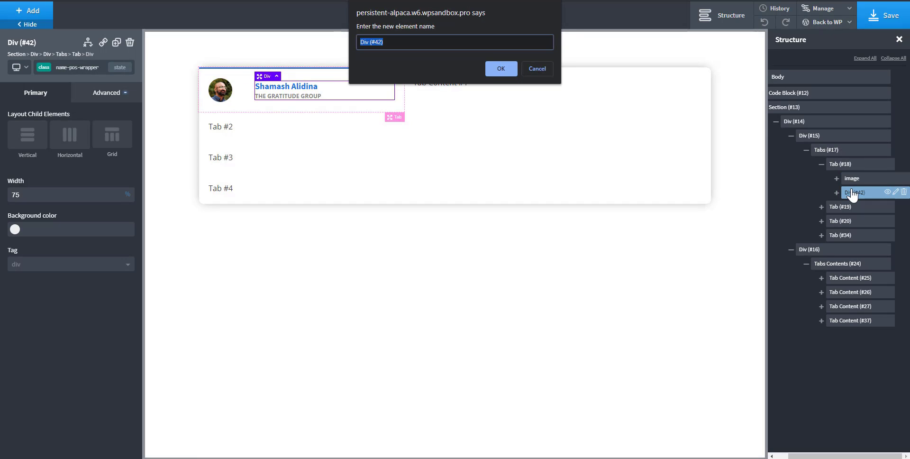
type("position")
key("Return")
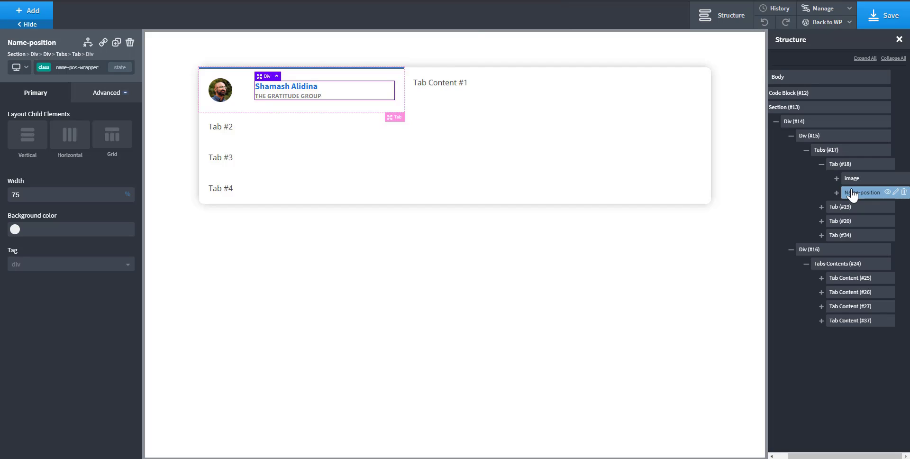
Step: Wrap the first tab's image div in a new div and move the Name-position div into that wrapper
left_click(852, 179)
left_click(847, 164)
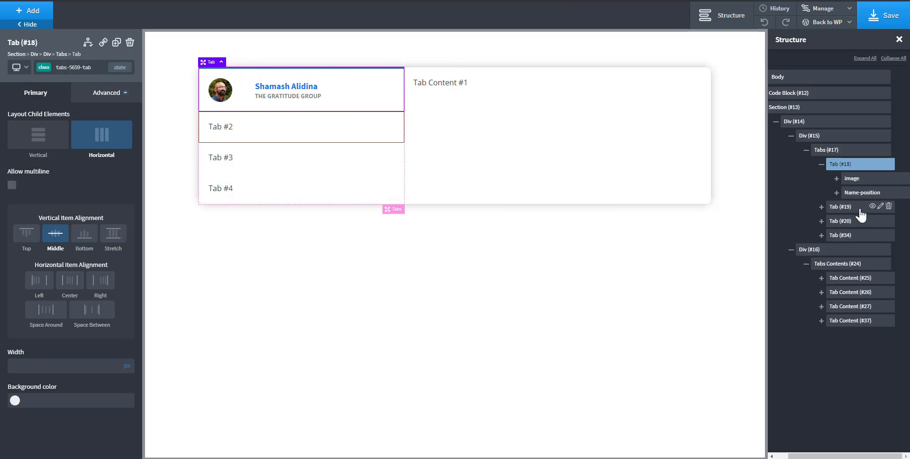
left_click(855, 180)
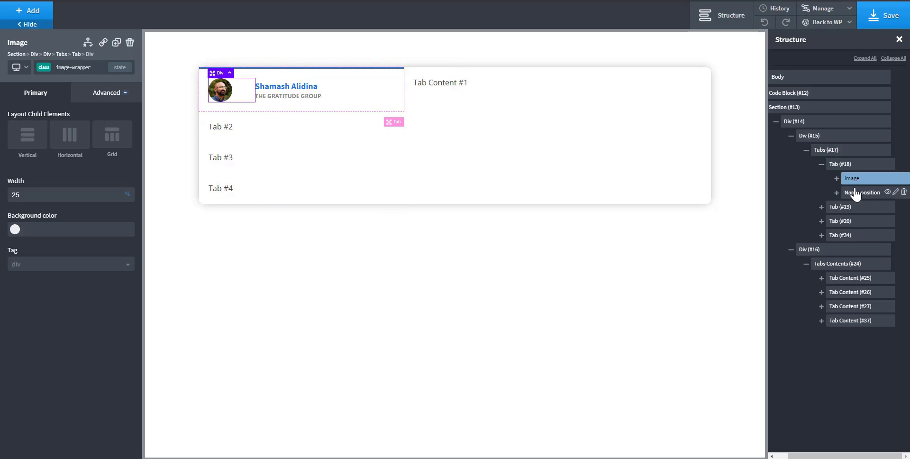
left_click(856, 193)
left_click(860, 181)
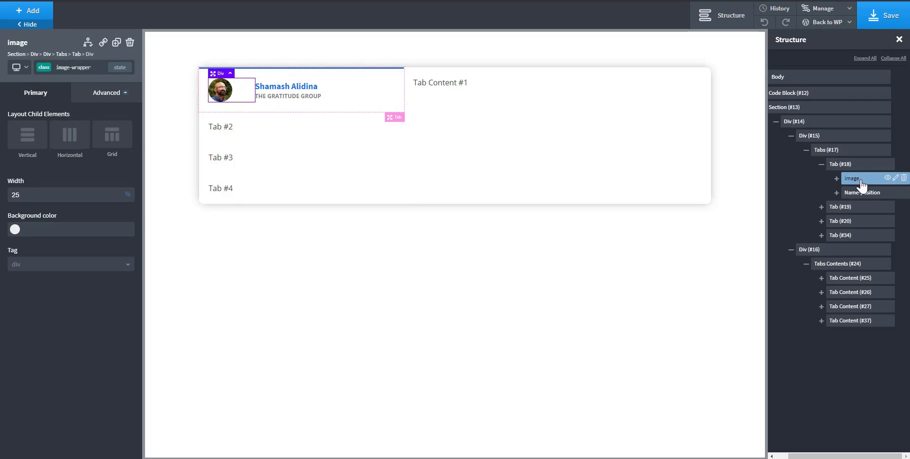
left_click(895, 180)
left_click(849, 230)
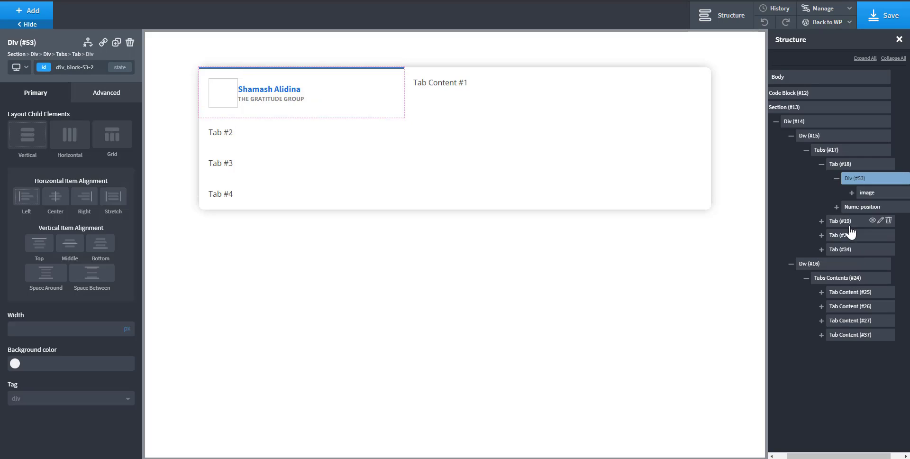
left_click_drag(859, 214, 870, 210)
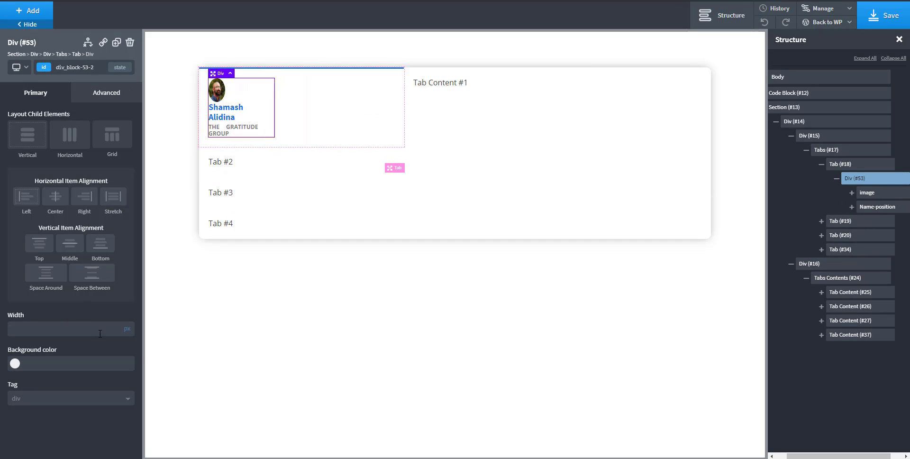
Step: Set the new wrapper div's width to 100% and lay out its children horizontally with middle vertical alignment
left_click(127, 328)
left_click(124, 337)
left_click(82, 322)
type("100")
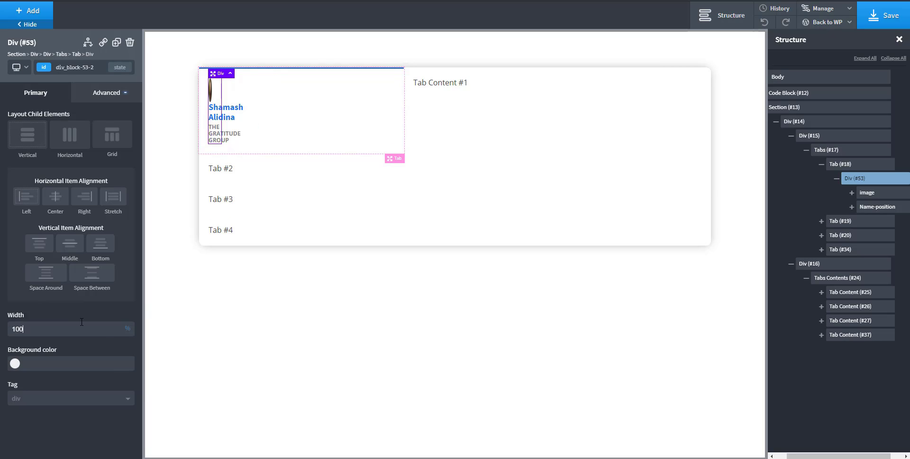
left_click(69, 142)
left_click(61, 240)
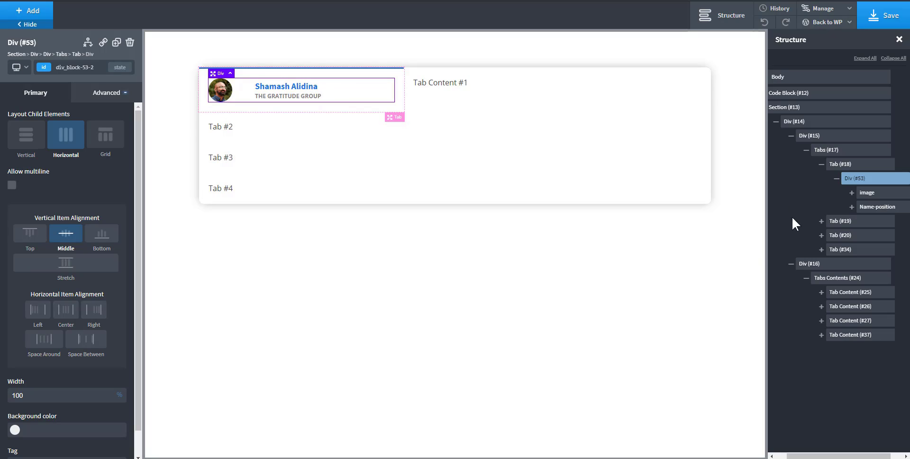
Step: Rename the first tab's new wrapper div to "person" in the structure tree
left_click(836, 179)
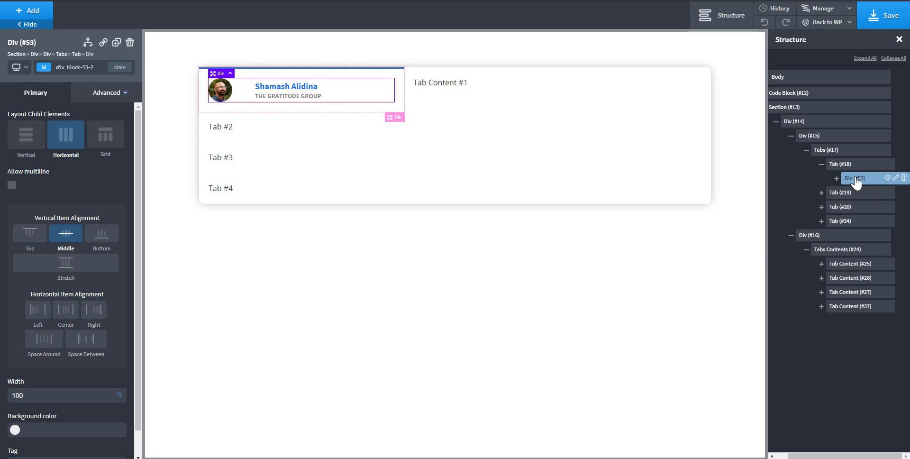
left_click(837, 179)
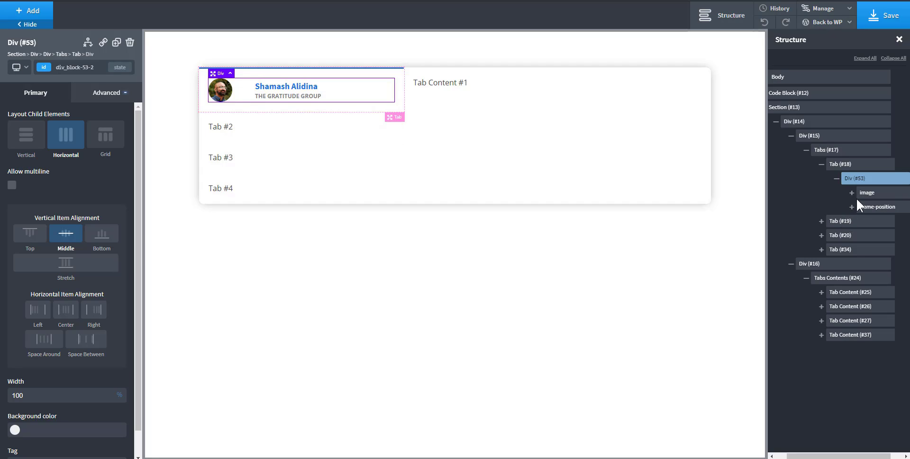
left_click(837, 179)
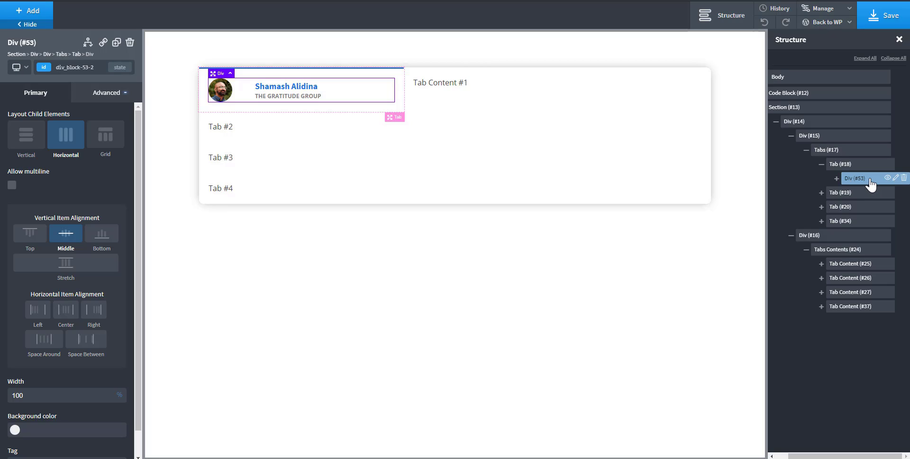
key("F2")
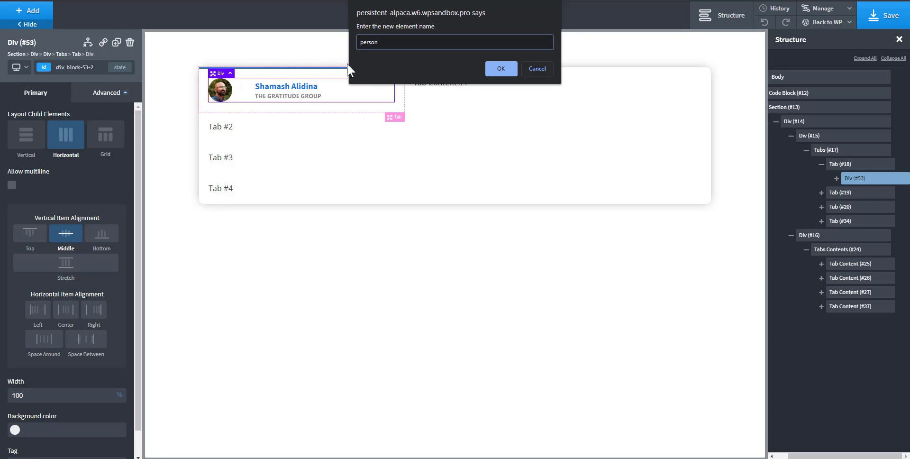
left_click(500, 65)
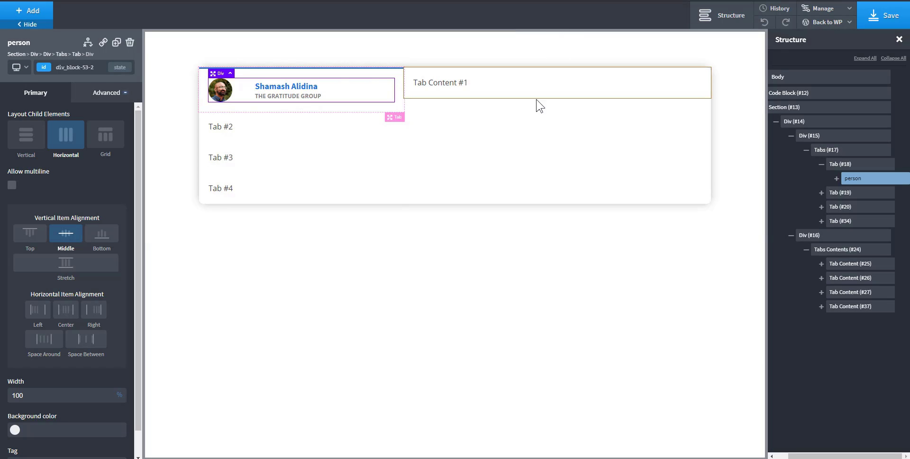
Step: Add the class "person-data" to the first tab's person div
left_click(895, 179)
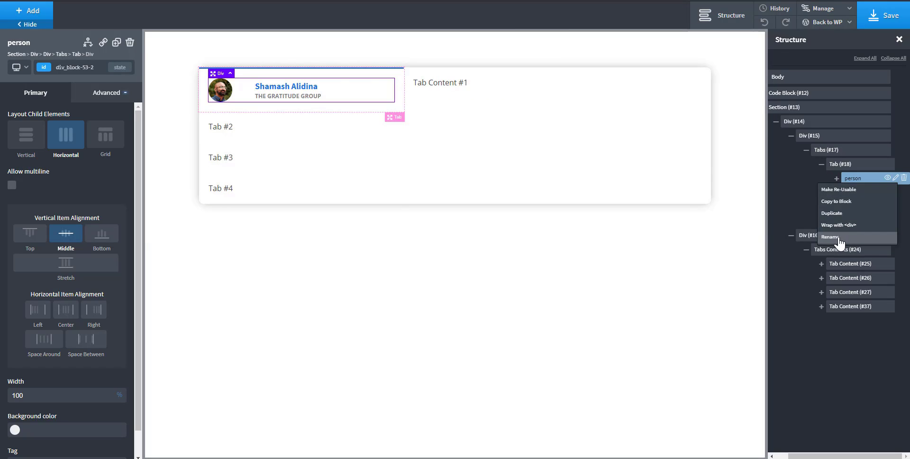
left_click(855, 164)
left_click(852, 178)
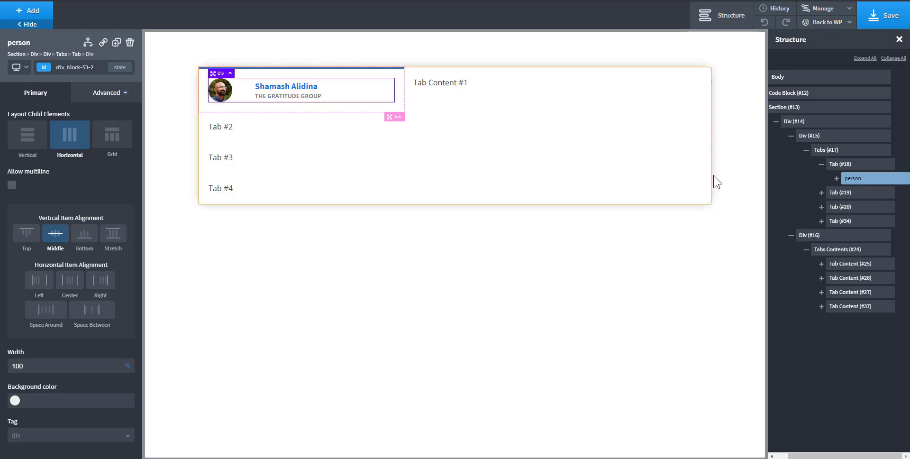
left_click(74, 69)
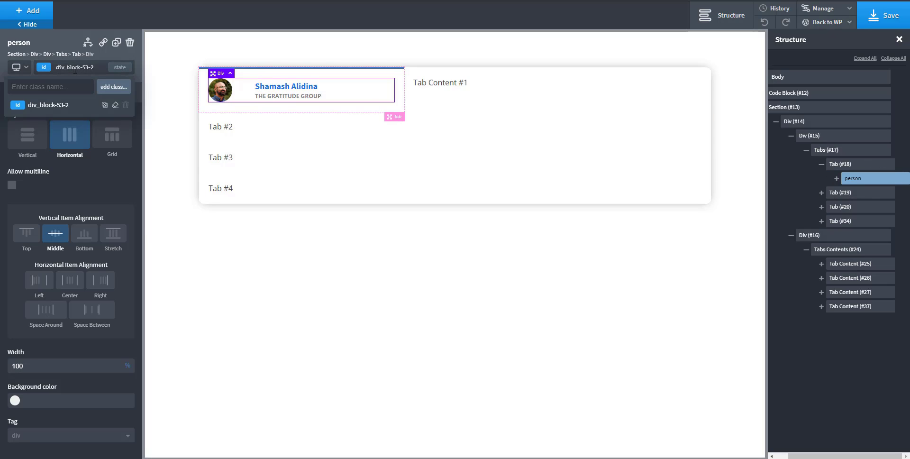
type("person-data")
key("Return")
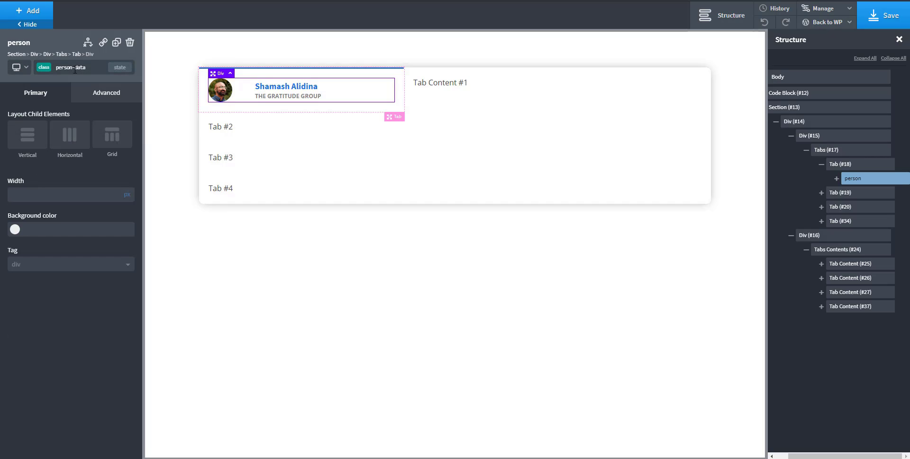
Step: Copy the person div's ID styles to the person-data class and clear the styles from ID div_block-53-2
left_click(838, 179)
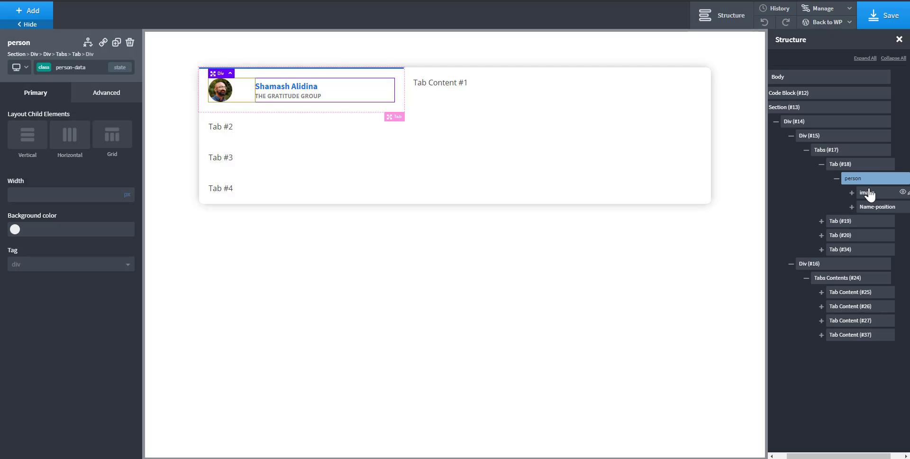
left_click(868, 191)
left_click(862, 180)
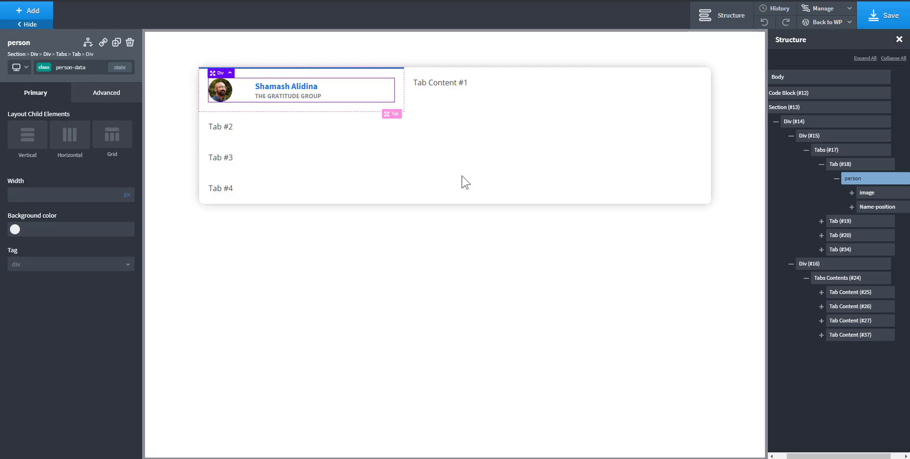
left_click(120, 70)
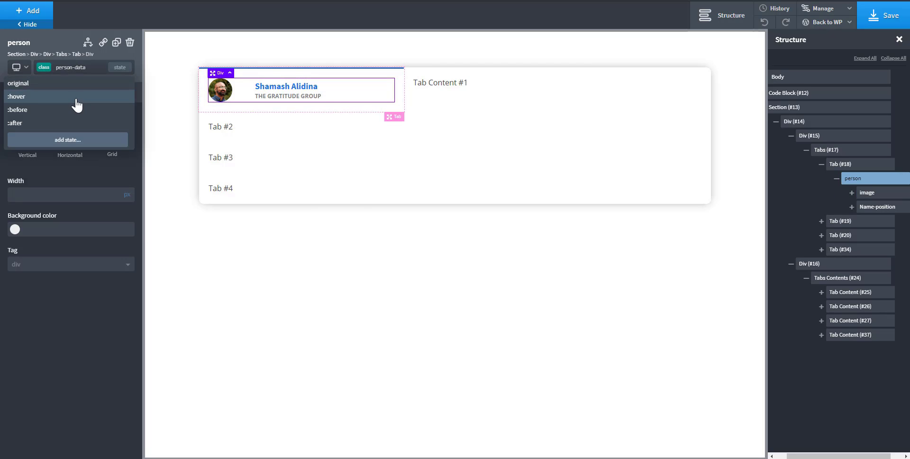
left_click(77, 67)
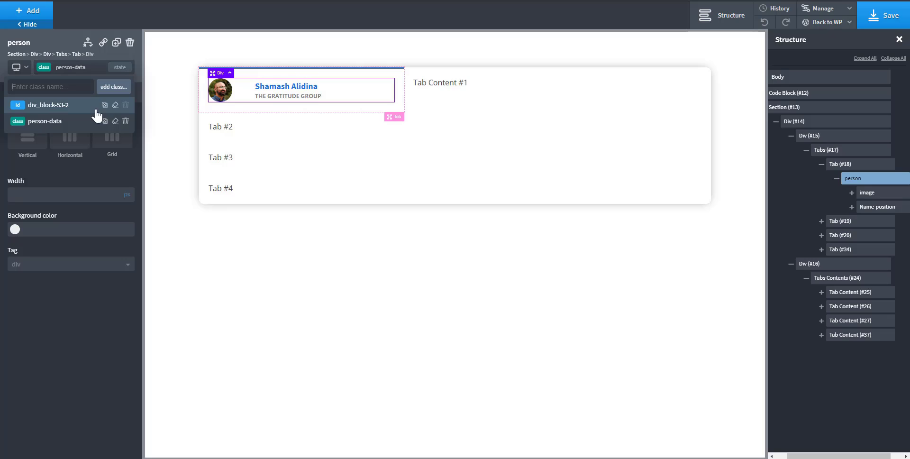
left_click(74, 121)
left_click(78, 68)
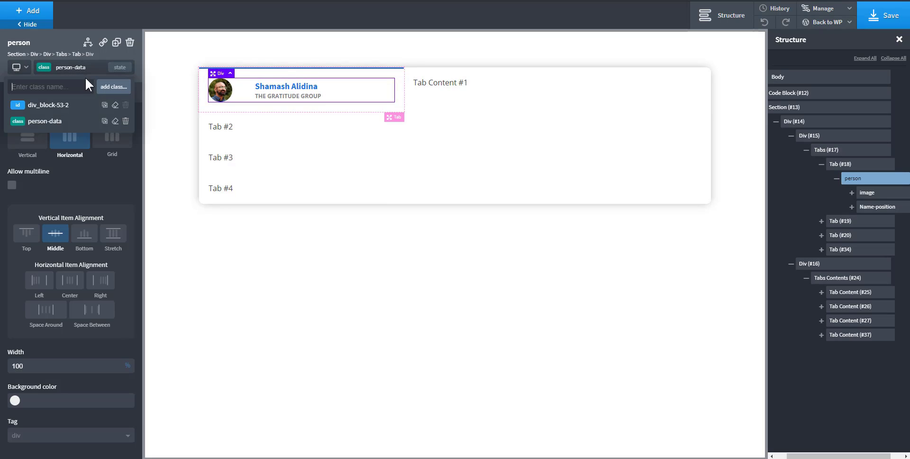
left_click(114, 106)
left_click(500, 45)
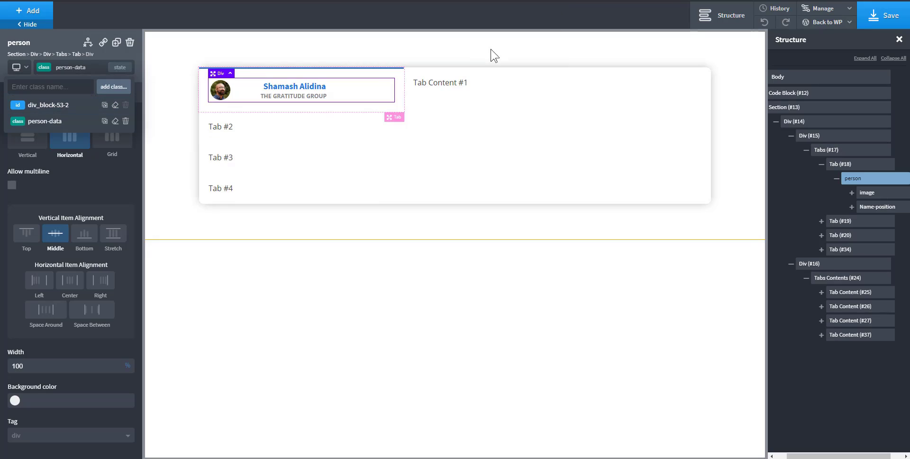
Step: Clear the child-element layout from the tabs-5659-tab class on the first tab
left_click(842, 165)
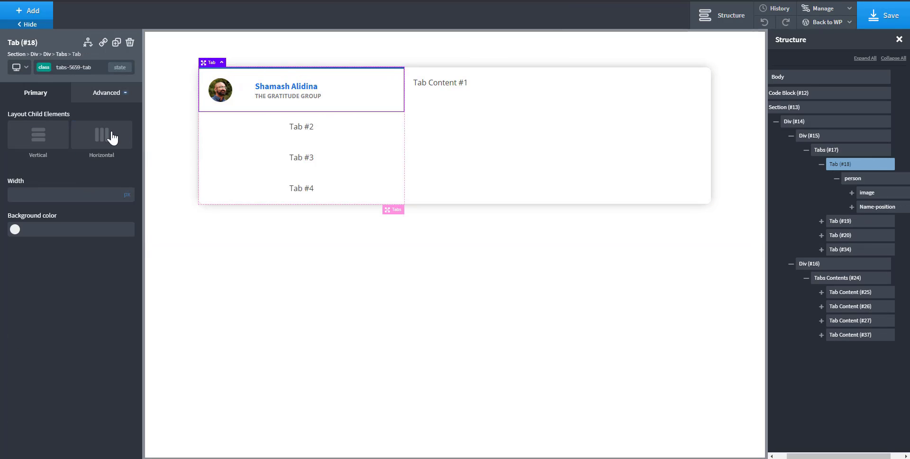
mouse_move(842, 170)
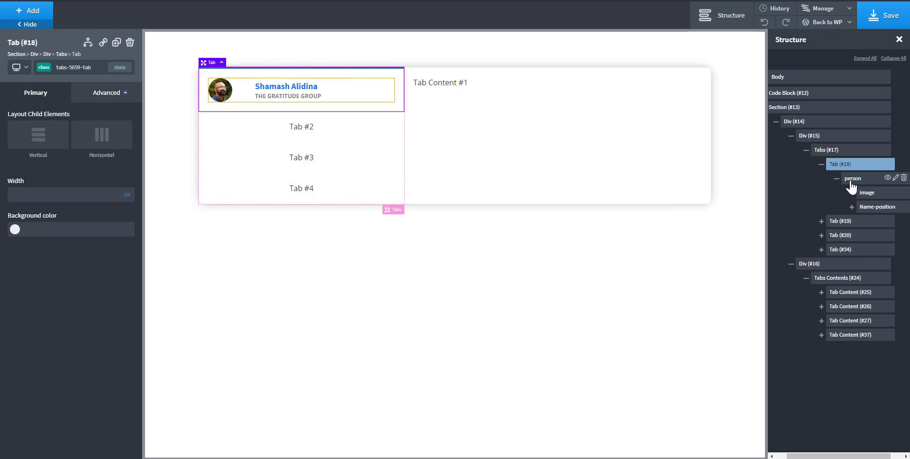
Step: Duplicate the first tab's person div three times and place one copy in each of the second, third and fourth tabs
left_click(853, 180)
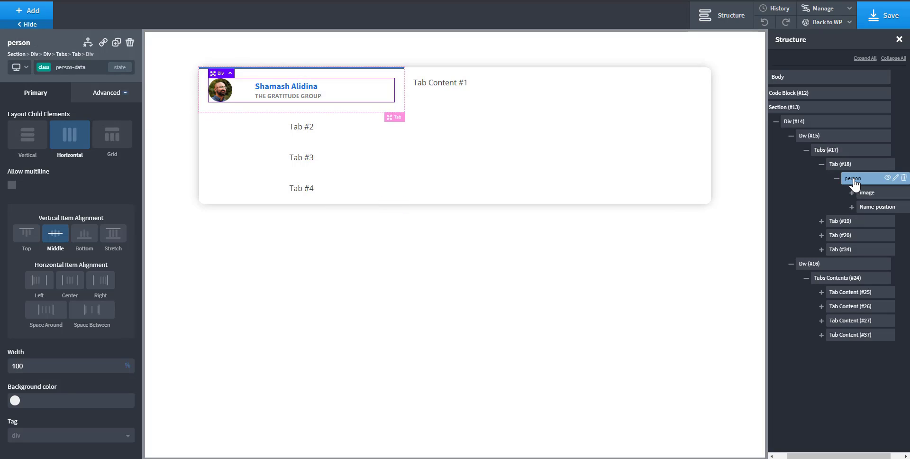
left_click(836, 178)
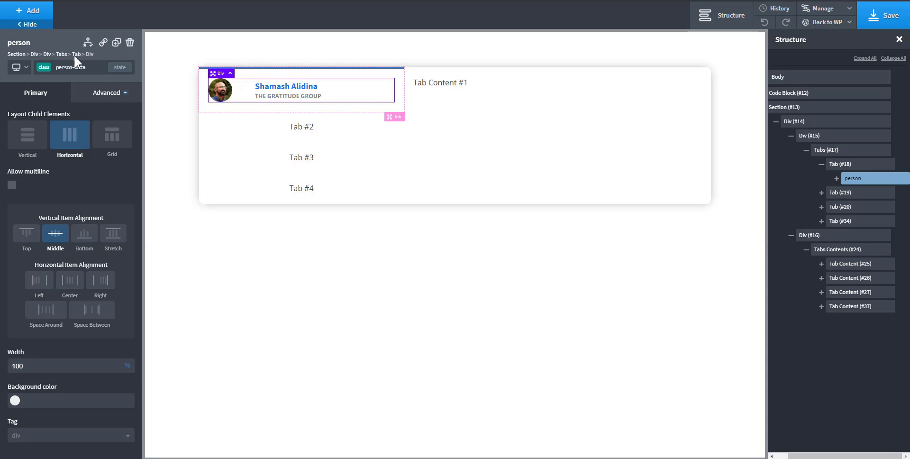
left_click(117, 42)
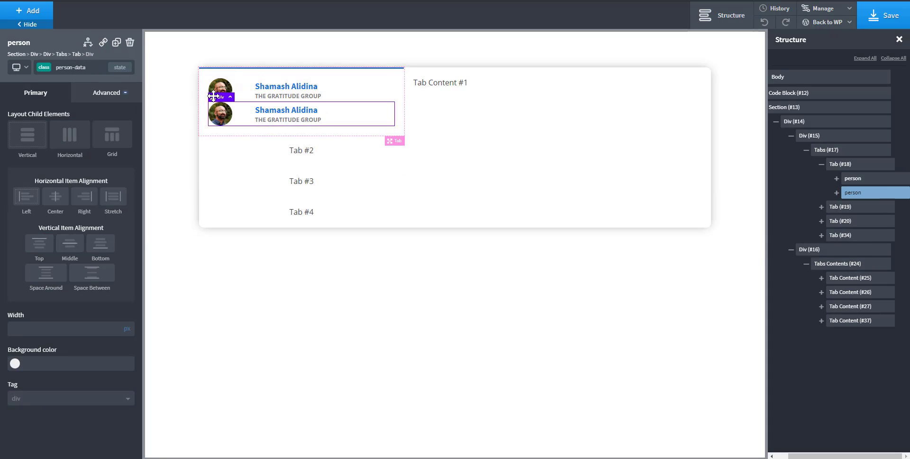
left_click_drag(213, 96, 215, 147)
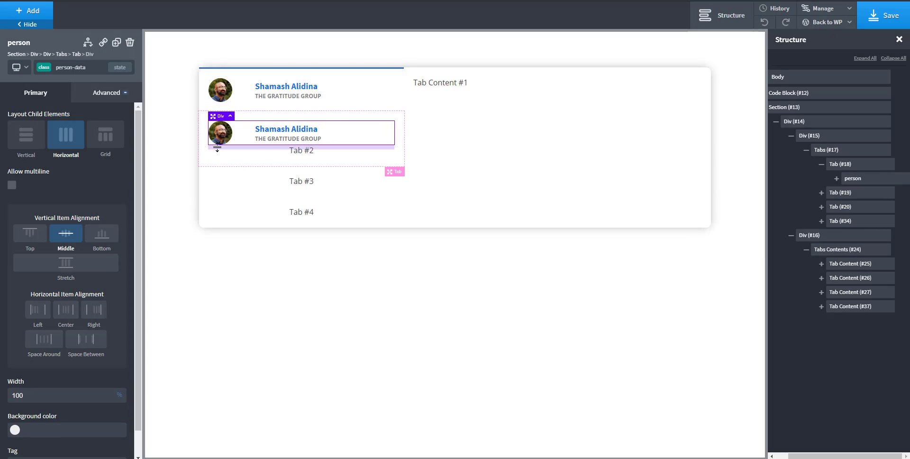
left_click(117, 47)
left_click_drag(213, 140, 217, 209)
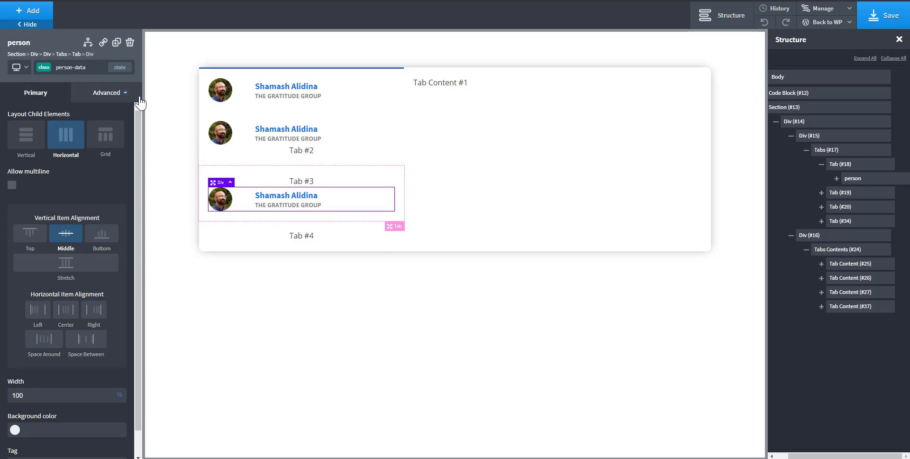
left_click(116, 44)
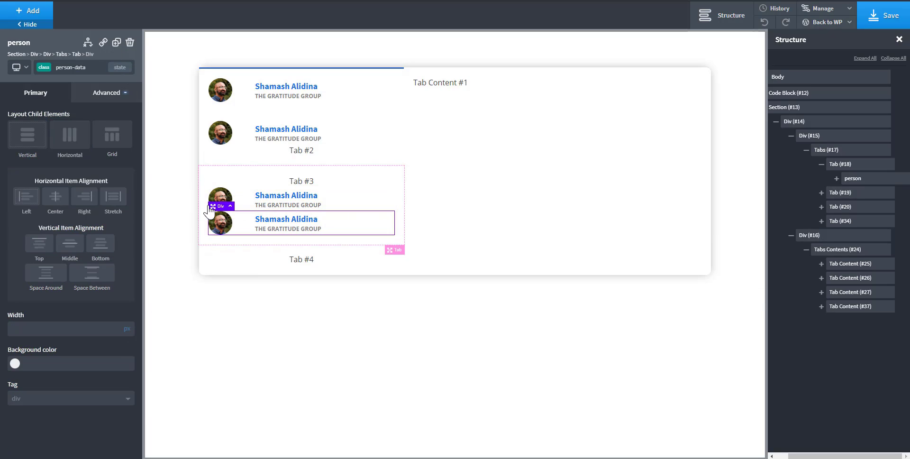
left_click_drag(218, 223, 210, 259)
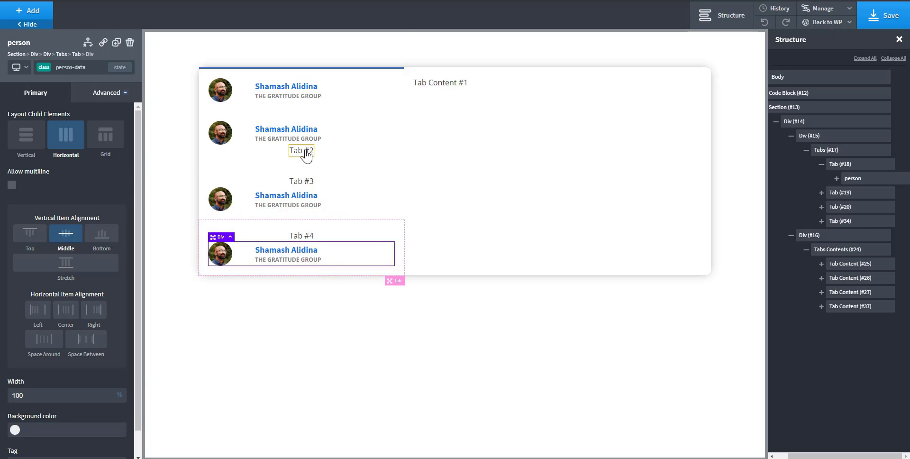
Step: Delete the placeholder texts "Tab #2", "Tab #3" and "Tab #4" from their tabs
left_click(302, 150)
left_click(130, 42)
left_click(302, 169)
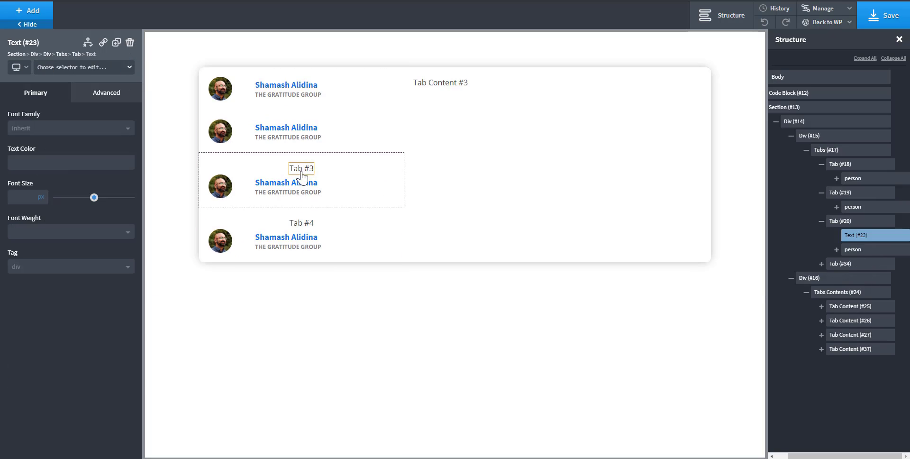
left_click(130, 43)
left_click(301, 212)
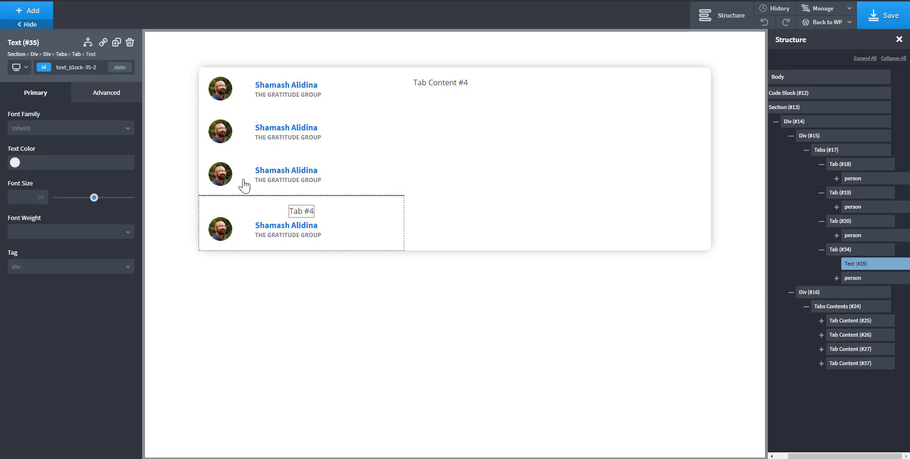
left_click(130, 42)
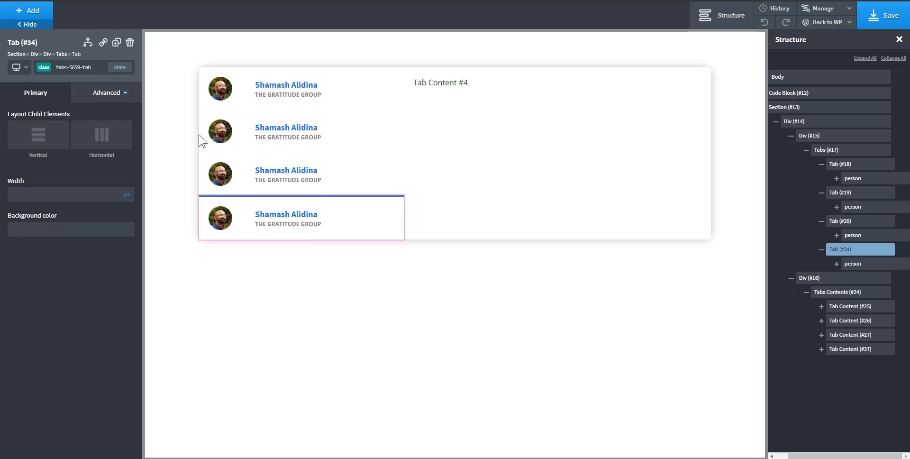
Step: Try a 20 px font size on the name class of the first tab's heading
left_click(379, 90)
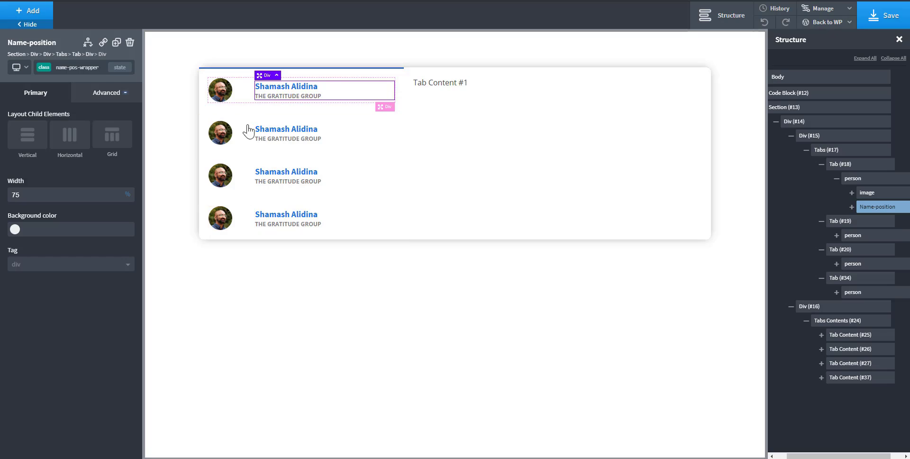
left_click(271, 89)
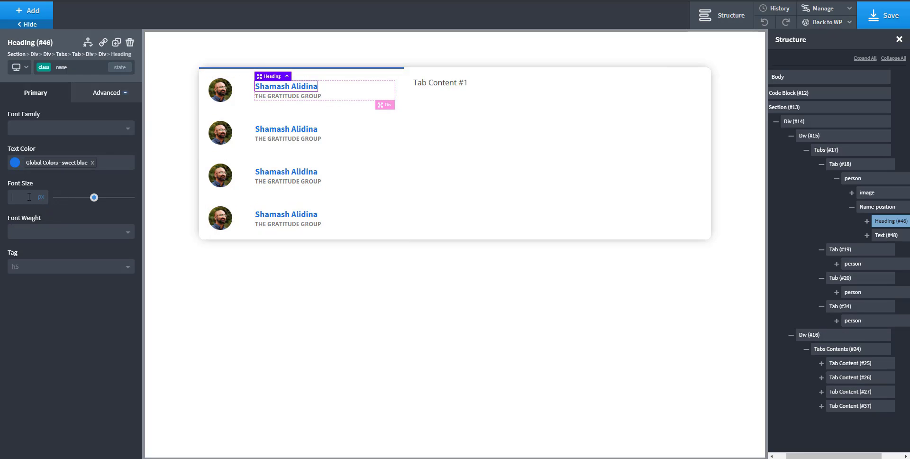
type("20")
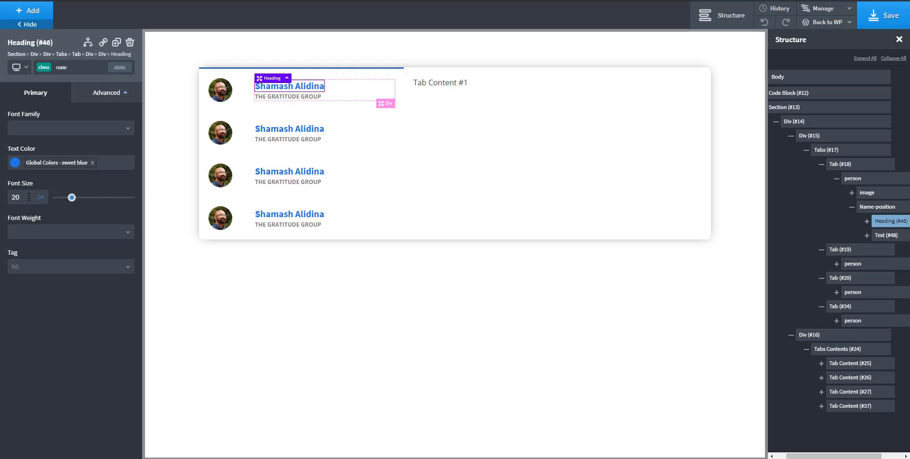
key("BackSpace")
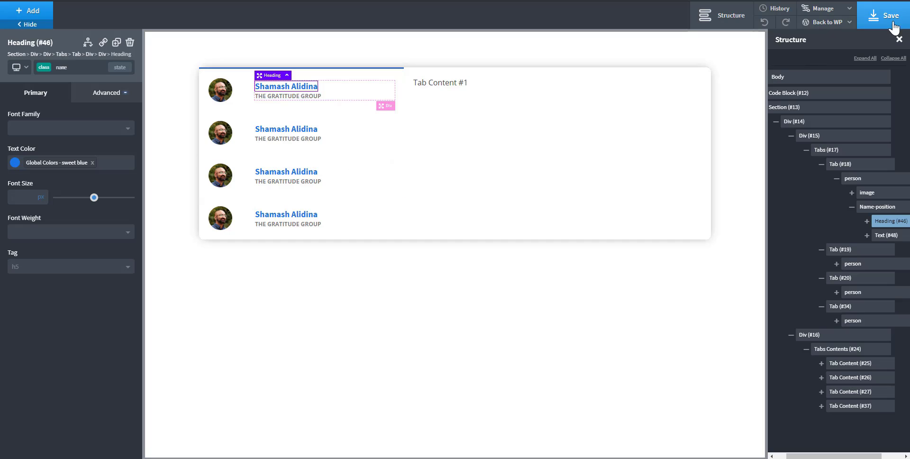
Step: Save the page and set the name class's font family to Poppins
left_click(878, 18)
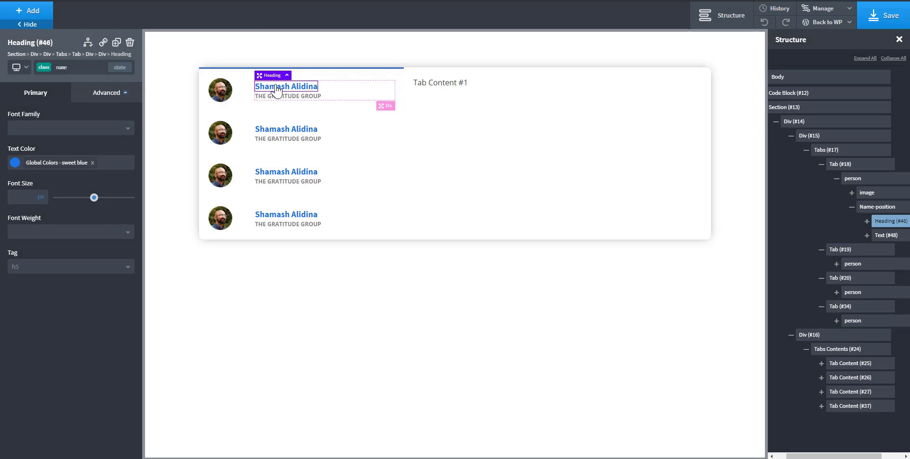
left_click(111, 94)
left_click(65, 191)
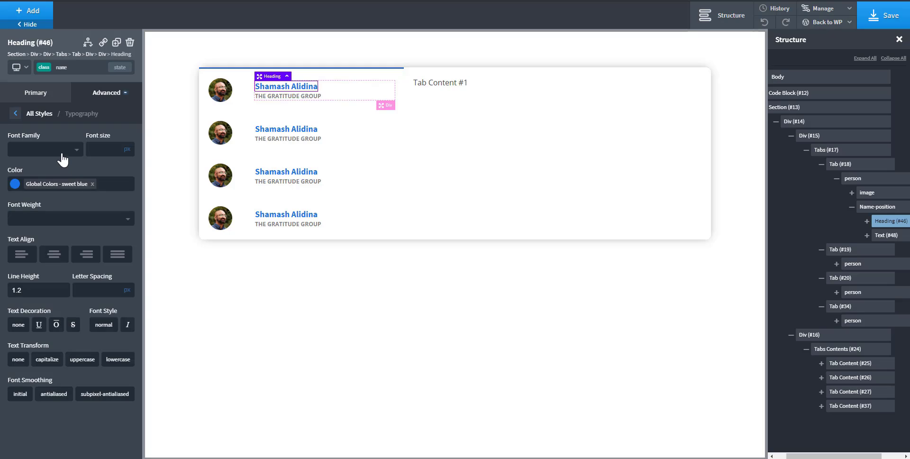
left_click(62, 156)
type("poppin")
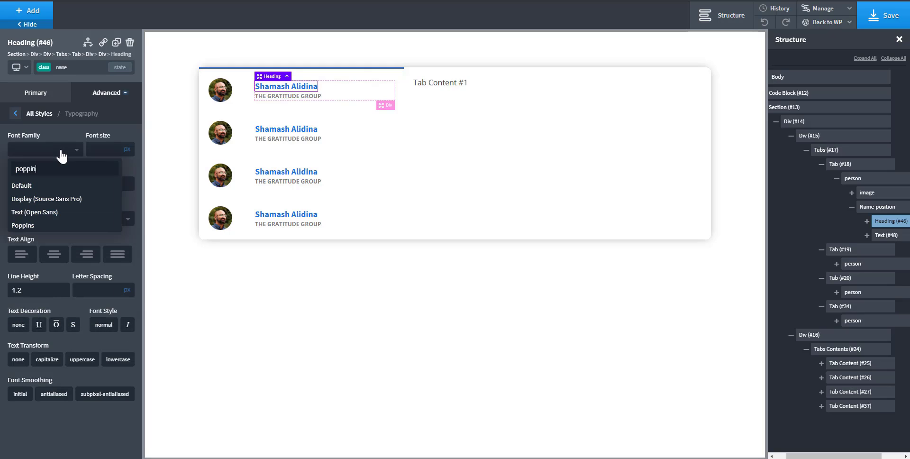
left_click(38, 226)
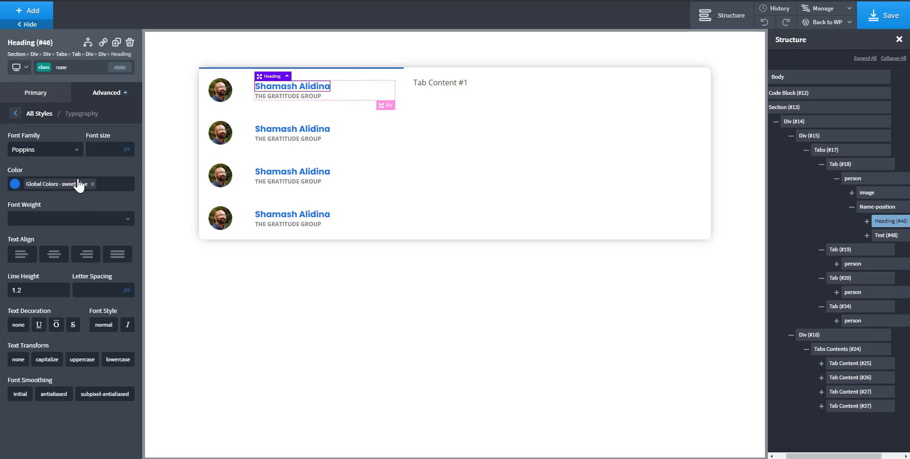
Step: Set the name class's font size to 14 px after trying 24, 20 and 18 px
left_click(101, 149)
type("24")
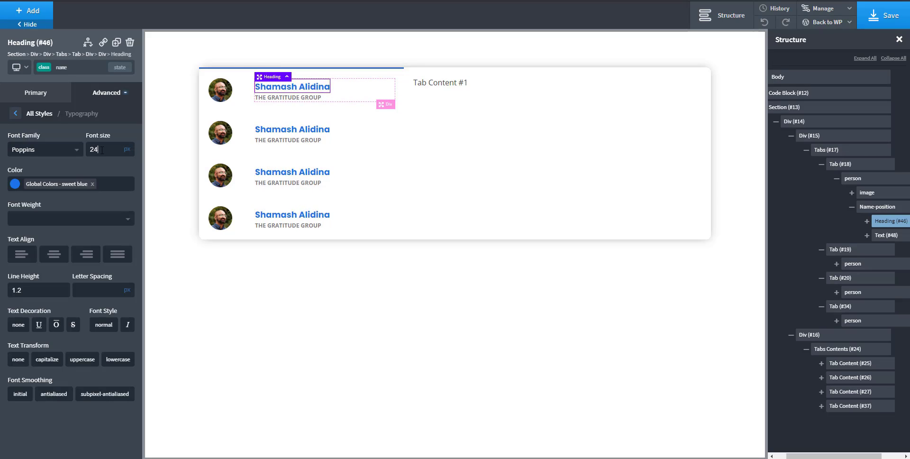
type("20")
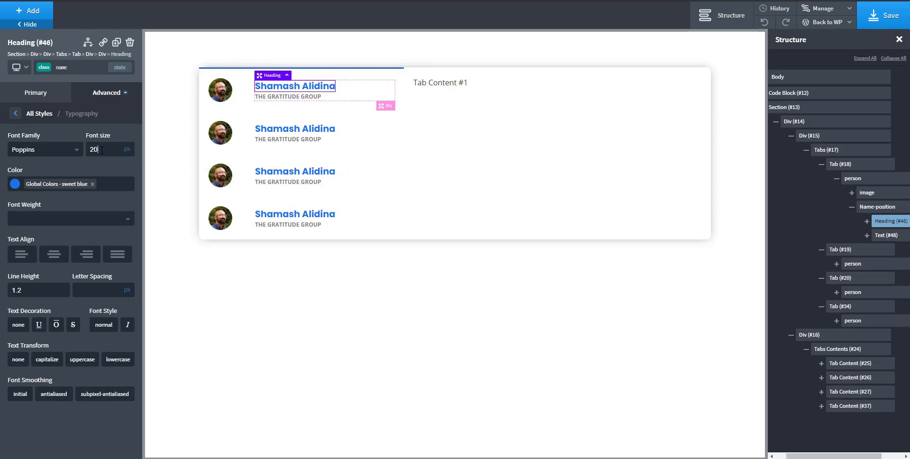
type("18")
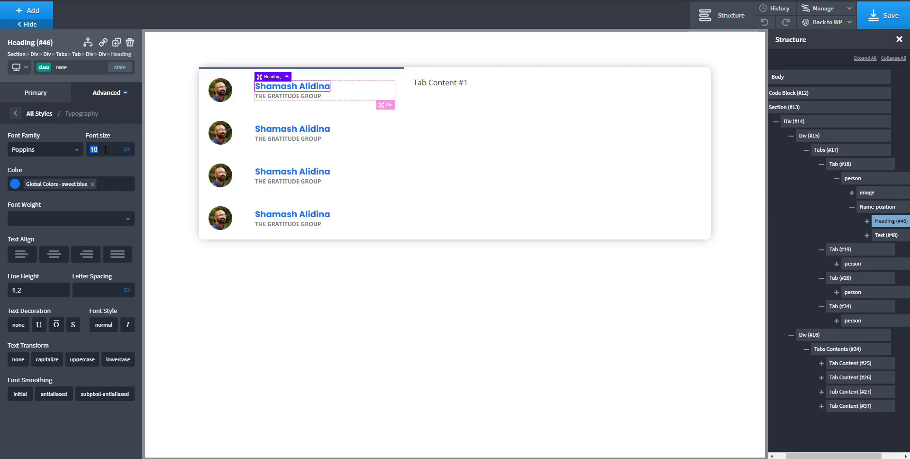
type("14")
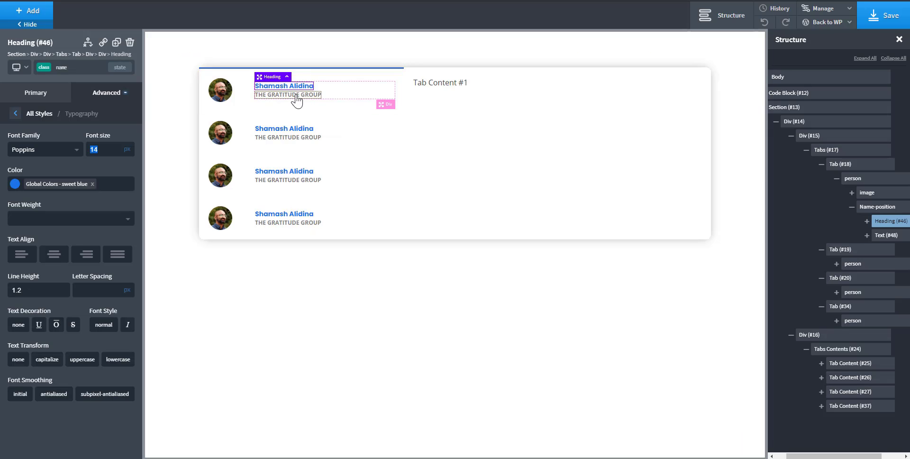
Step: Style the position class of the first tab's text with the Poppins font, 12 px size and weight 600
left_click(293, 95)
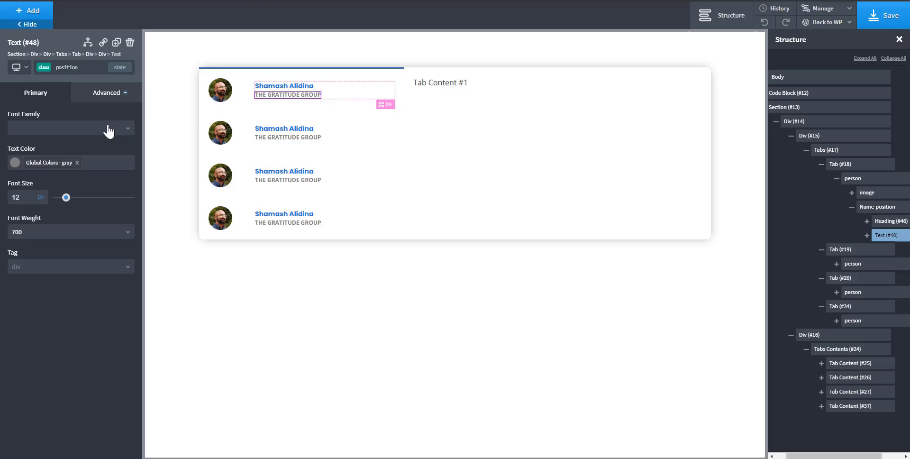
left_click(64, 128)
type("poppi")
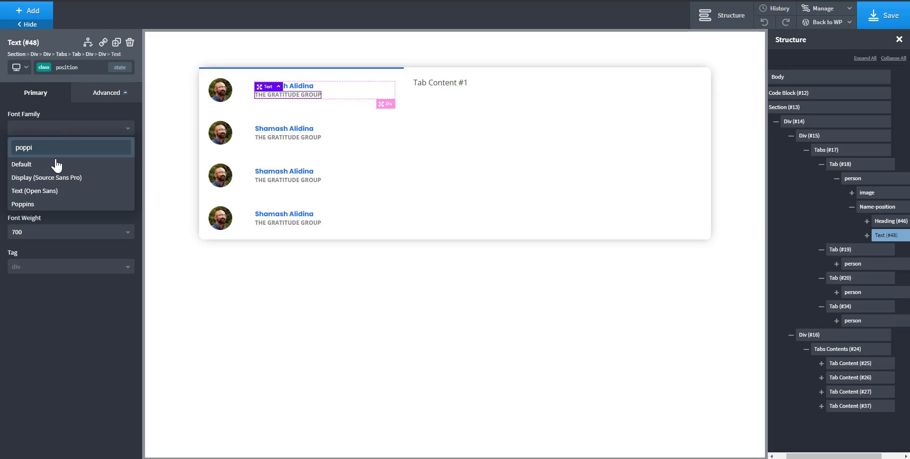
left_click(52, 204)
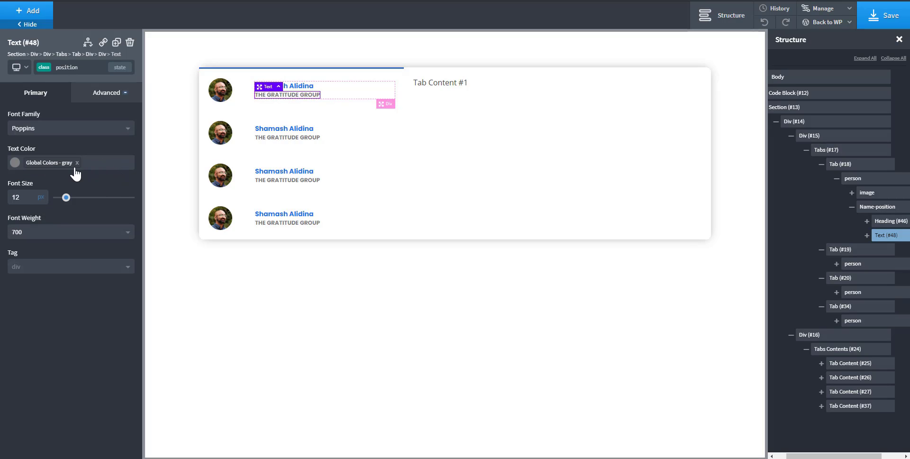
type("10")
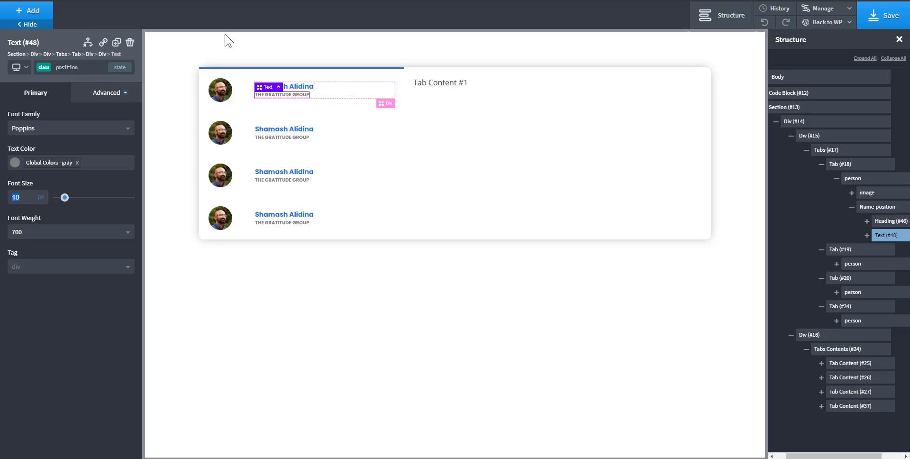
type("12")
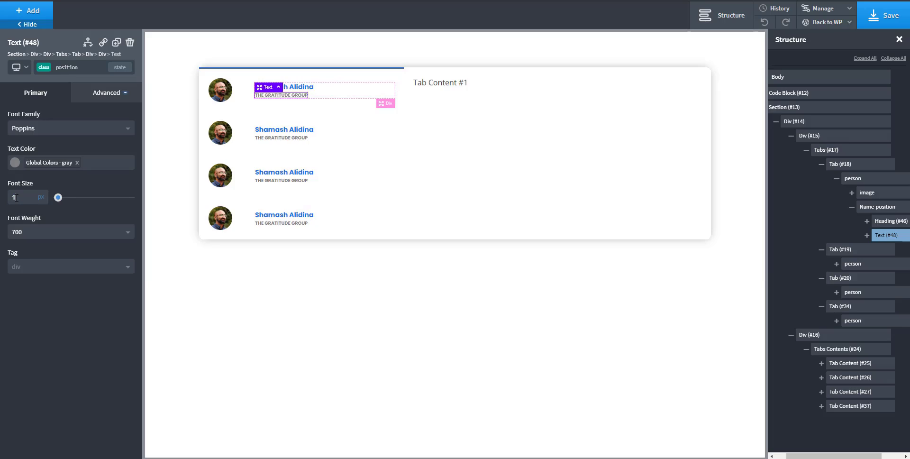
left_click(59, 237)
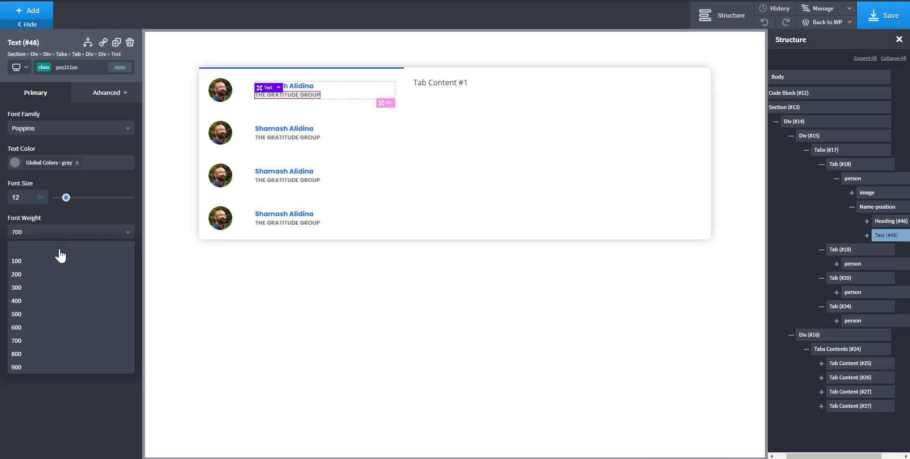
left_click(49, 337)
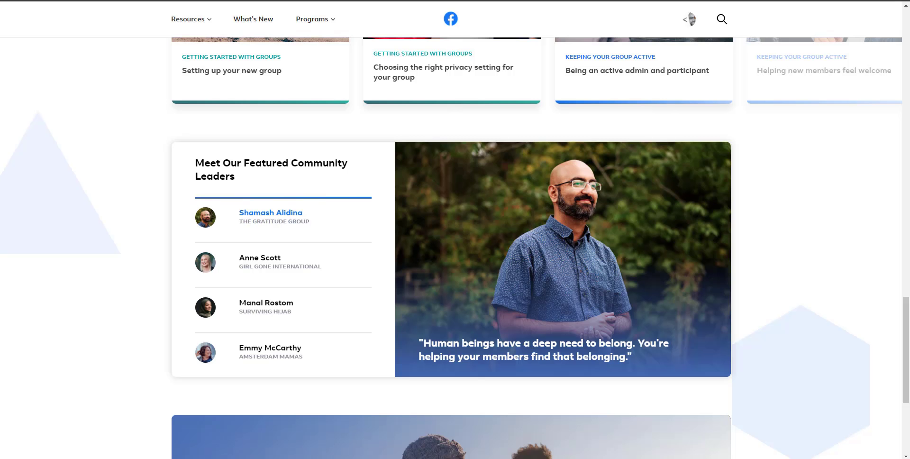
Step: Compare with the reference page's community leaders list and remove the sweet blue text color from the name class
left_click(316, 264)
left_click(339, 227)
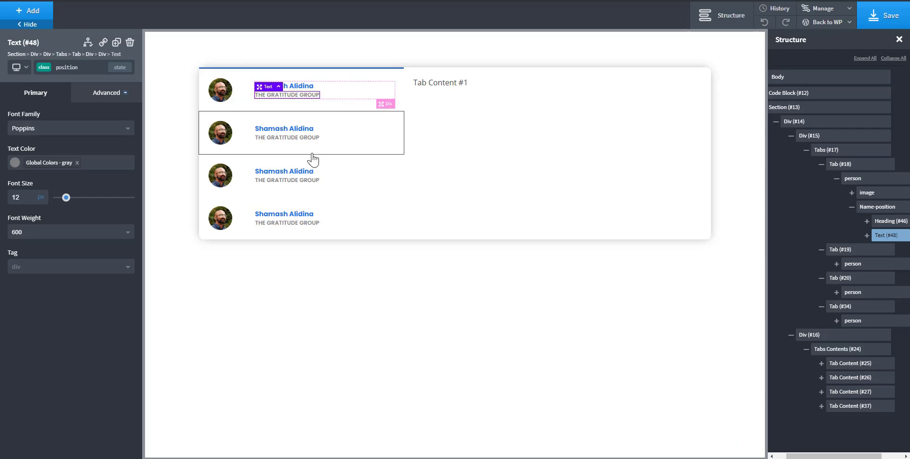
left_click(303, 87)
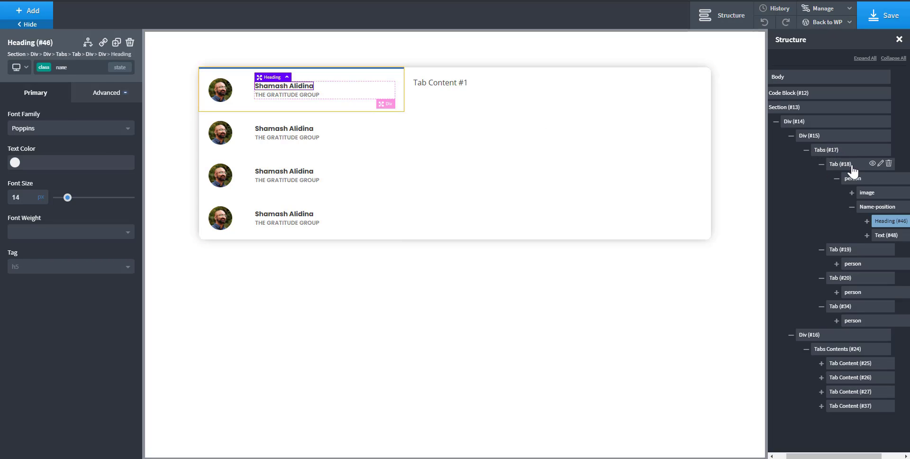
Step: Set the typography color of the first tab's active-tab class to the global color sweet blue
left_click(833, 166)
left_click(821, 165)
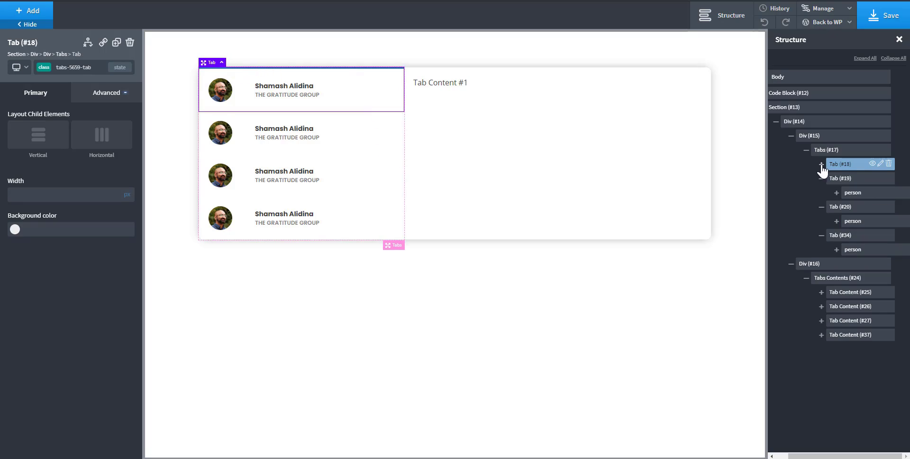
left_click(87, 69)
left_click(67, 138)
left_click(112, 94)
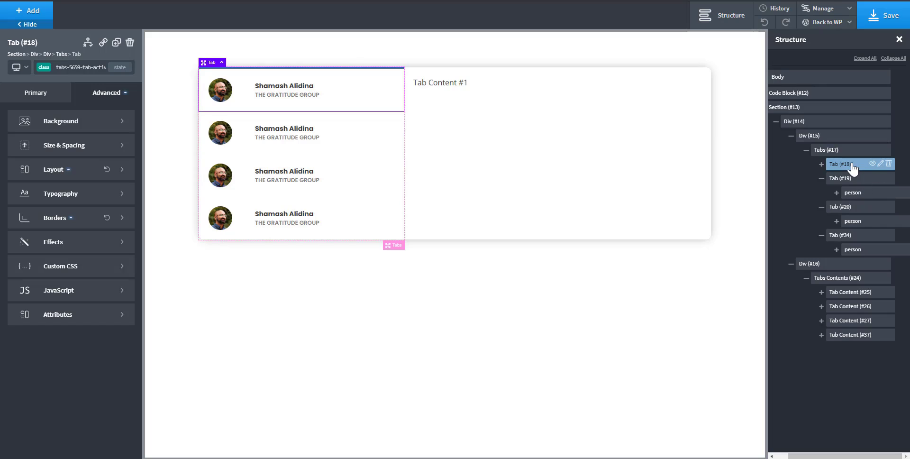
left_click(67, 201)
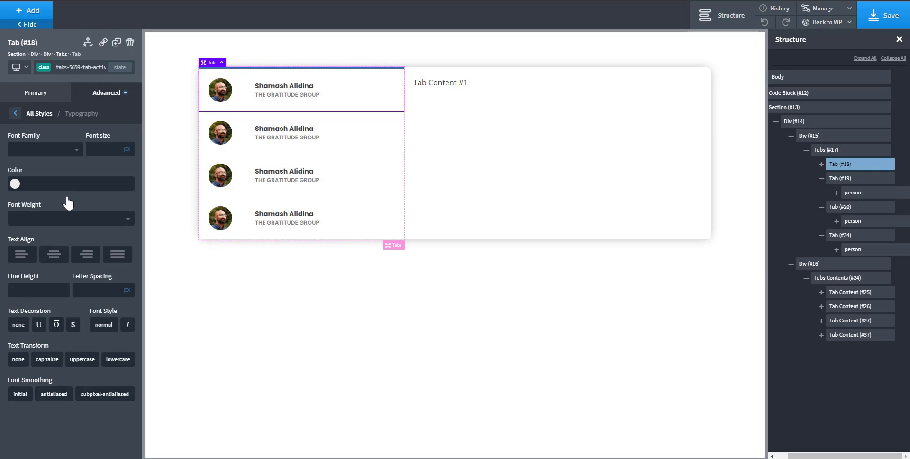
left_click(15, 184)
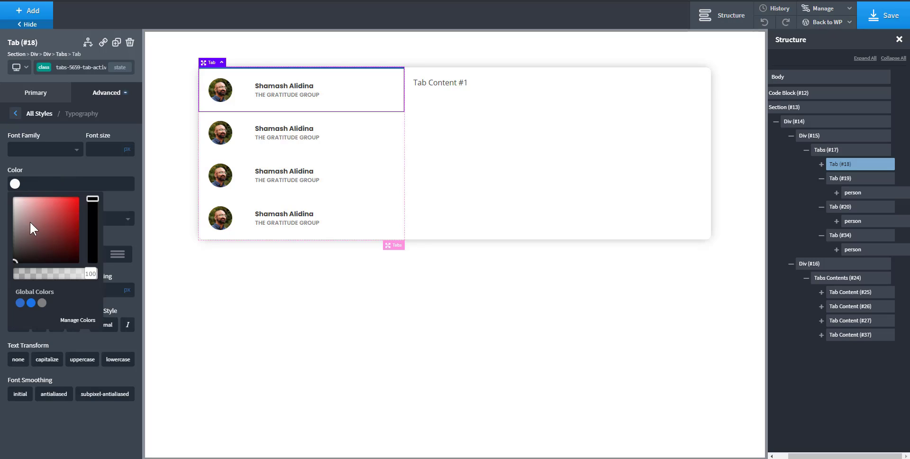
left_click(32, 303)
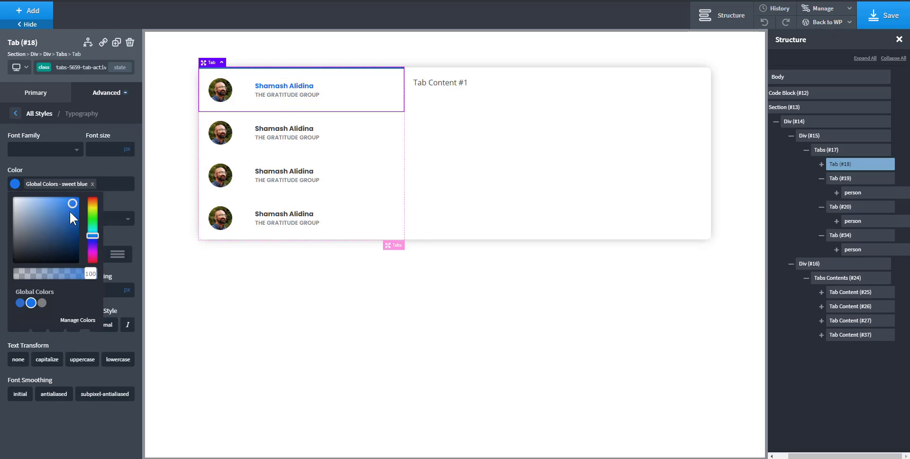
Step: Activate the second tab and return to the first to check the active name color
left_click(332, 131)
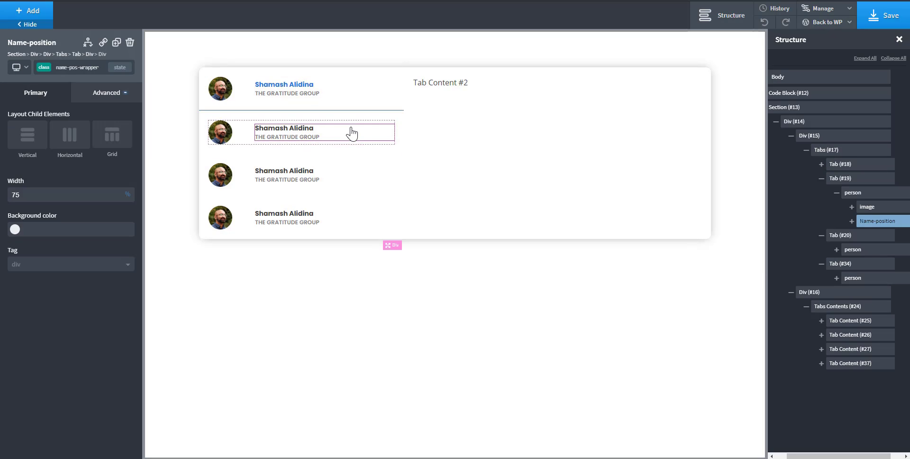
left_click(241, 153)
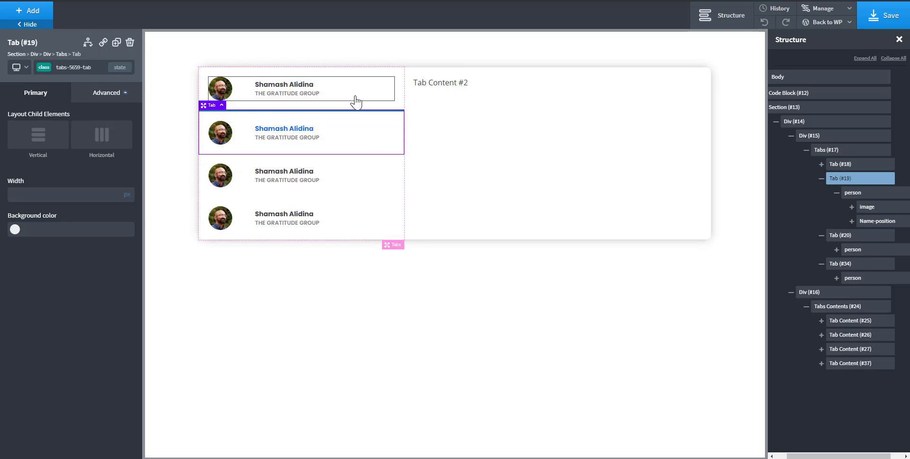
left_click(305, 96)
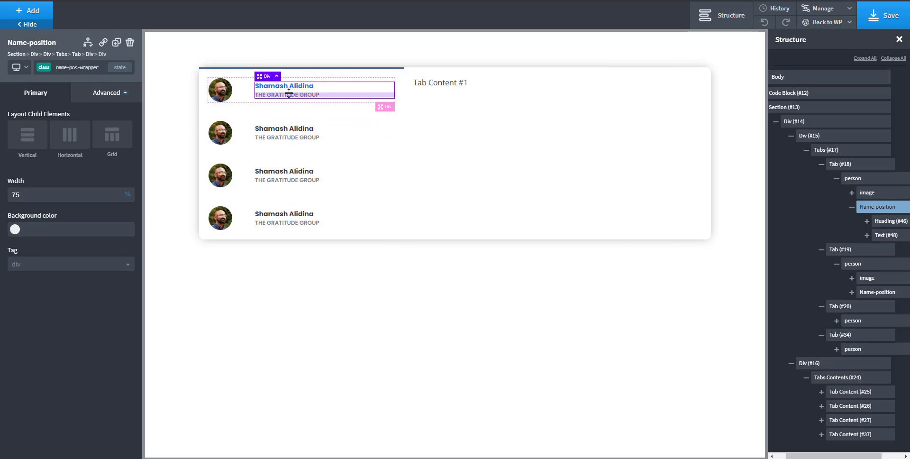
Step: Try removing the gray global text color from the position class of the first tab's text
left_click(877, 236)
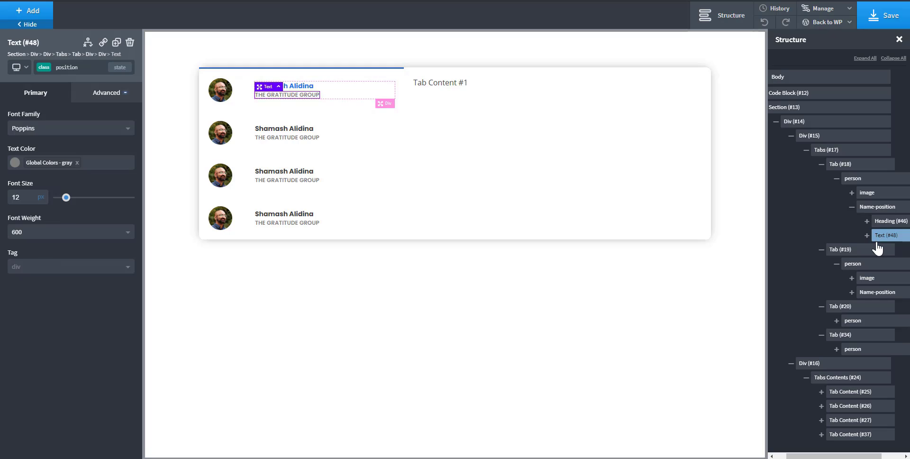
left_click(881, 225)
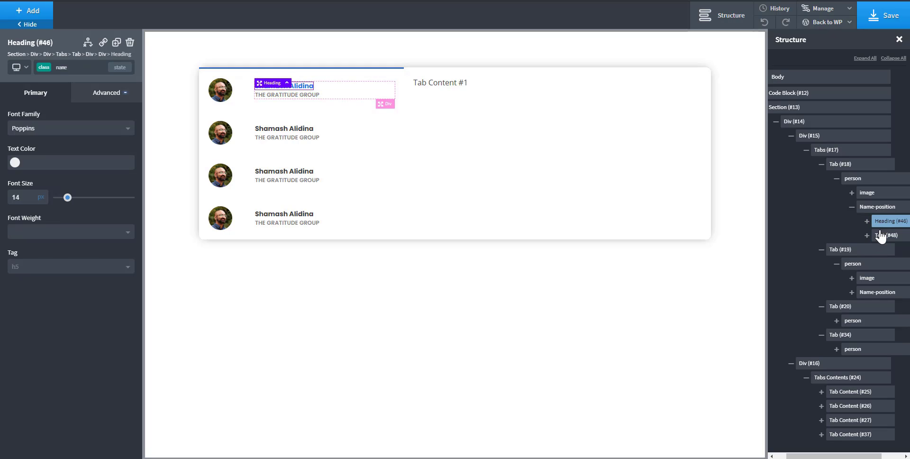
left_click(881, 237)
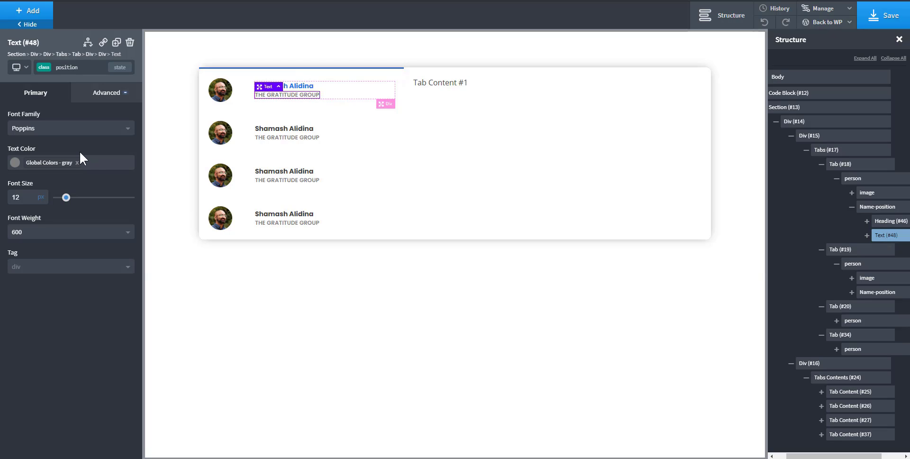
left_click(79, 66)
left_click(64, 106)
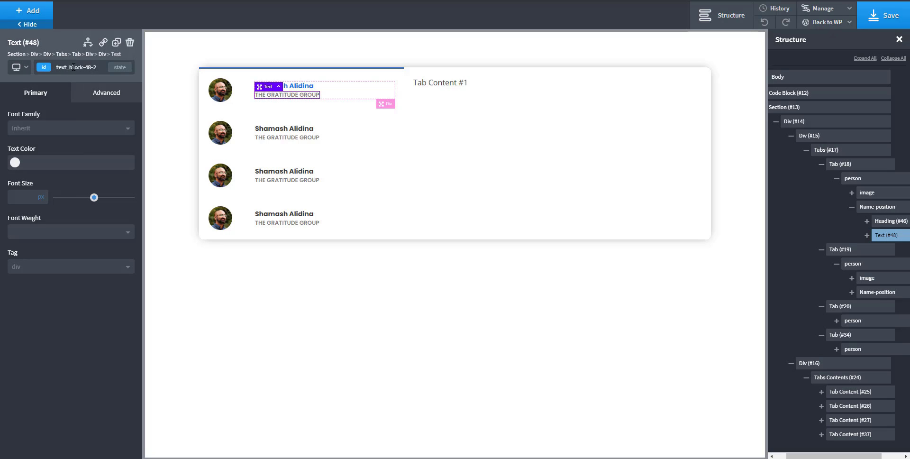
left_click(73, 67)
left_click(61, 125)
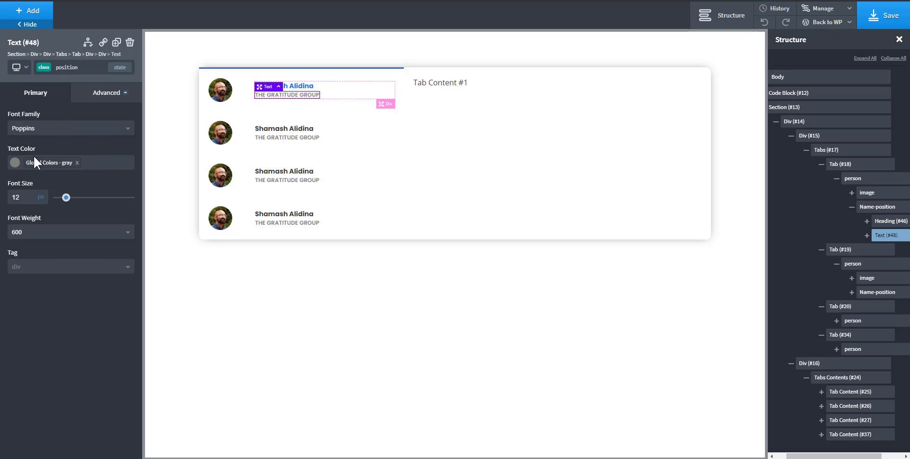
left_click(77, 163)
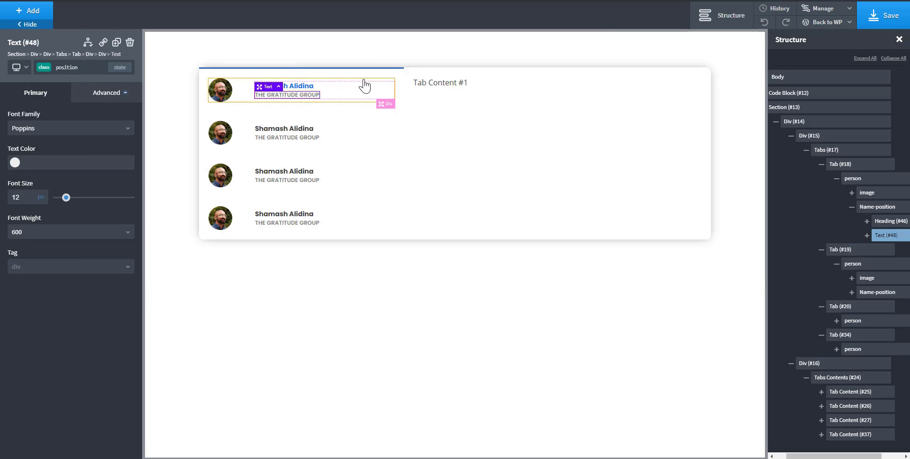
Step: Compare the position text with the reference page and restore its class's gray global text color
left_click(366, 105)
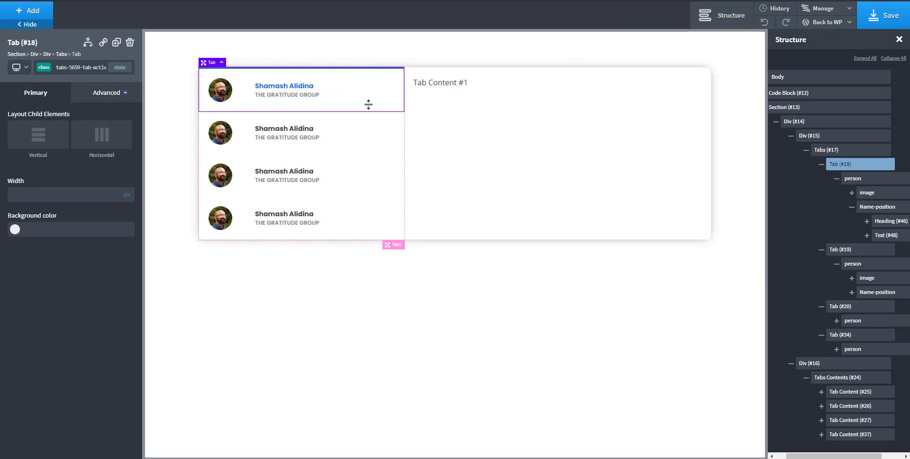
left_click(296, 101)
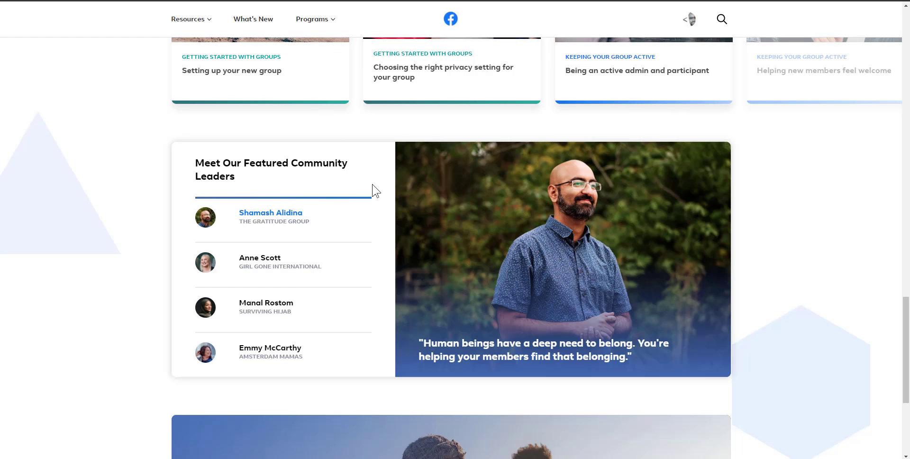
left_click(300, 278)
left_click(300, 296)
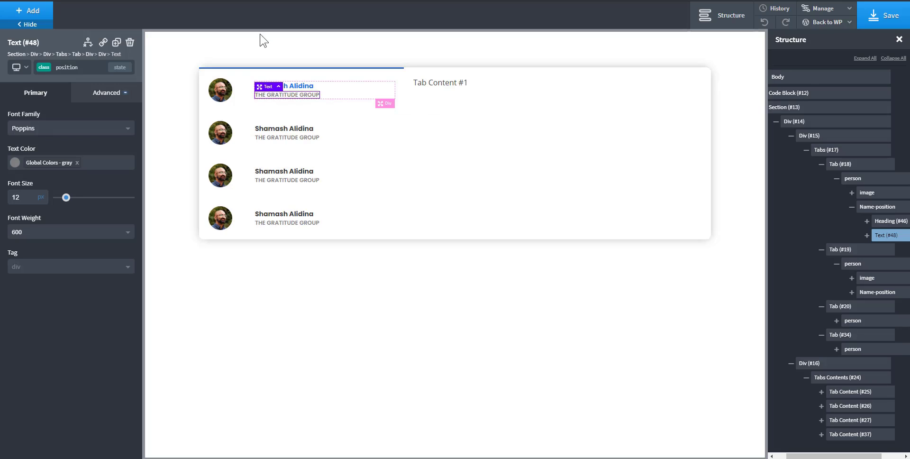
Step: Switch through the second, third and fourth tabs and back to the first to check the active styling
left_click(347, 127)
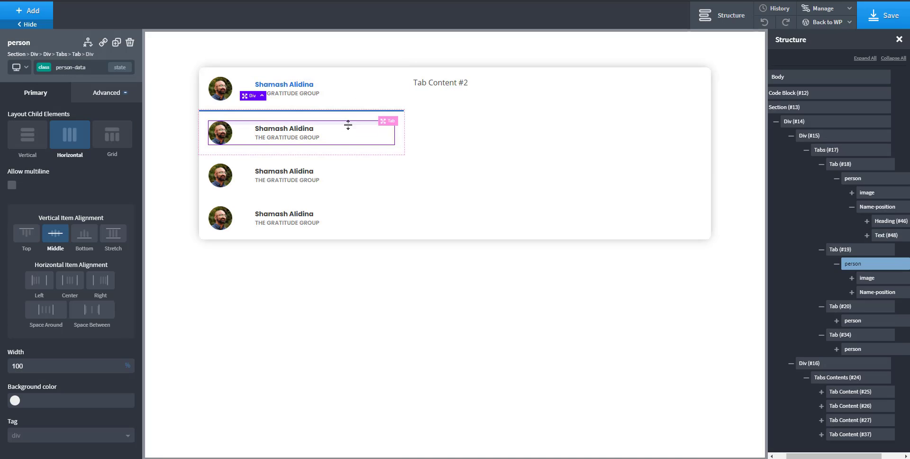
left_click(372, 152)
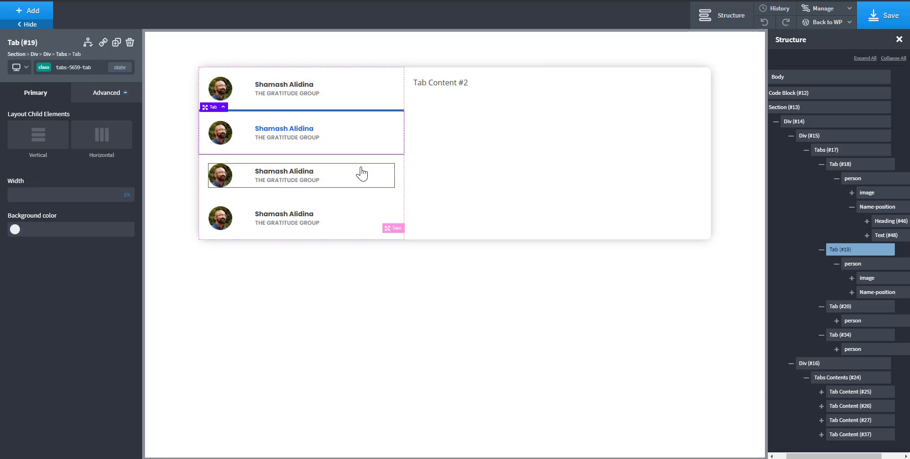
left_click(362, 171)
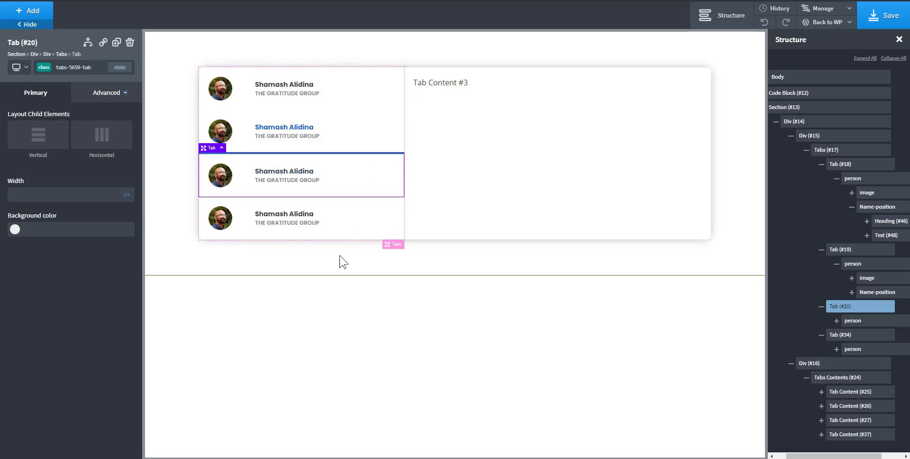
left_click(350, 229)
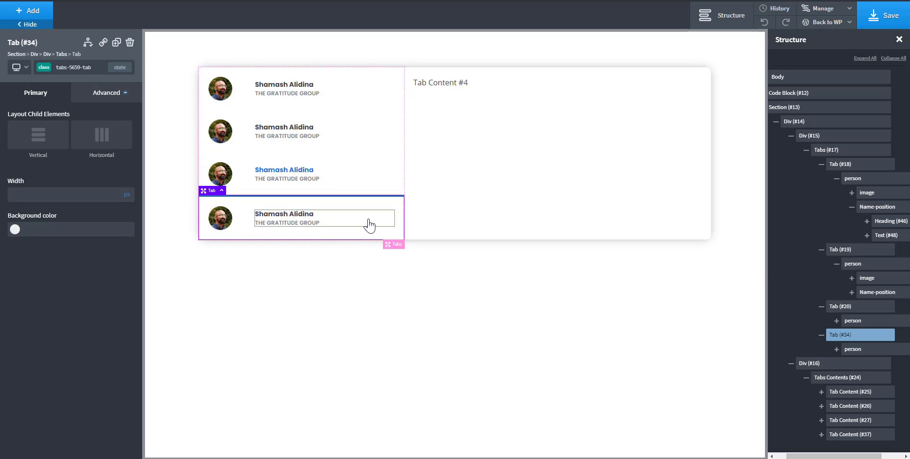
left_click(382, 81)
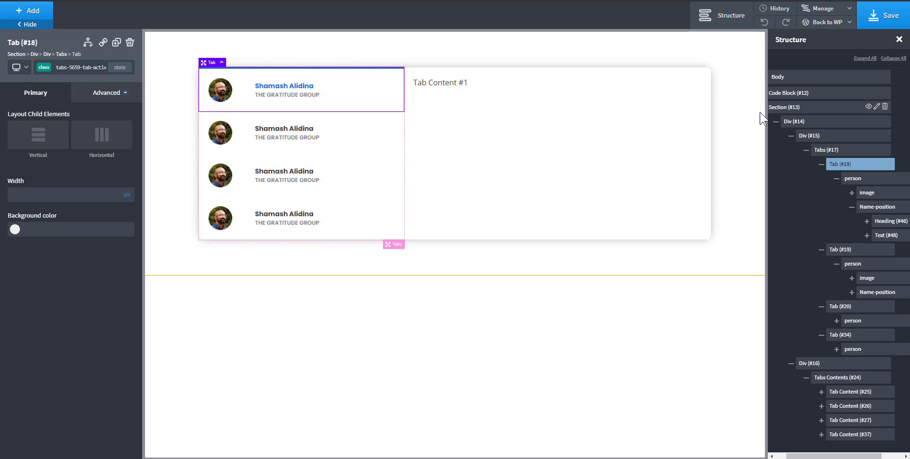
Step: Review the universal transition rule in the code block's CSS
left_click(804, 95)
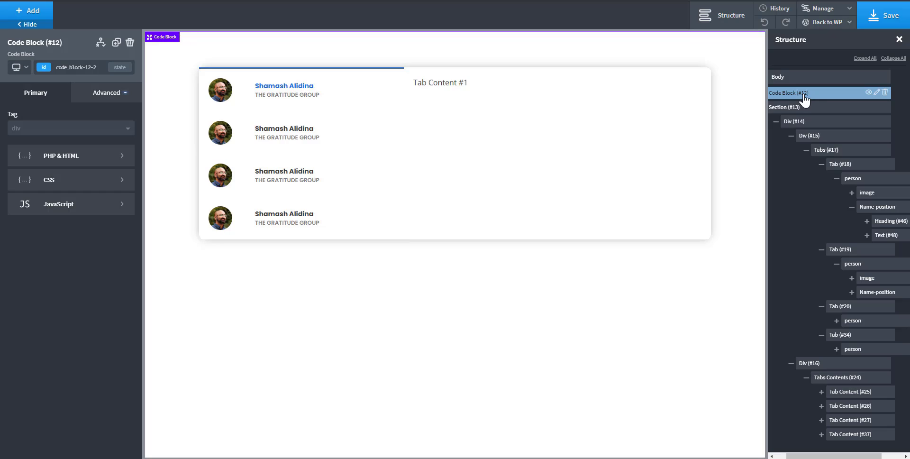
left_click(68, 184)
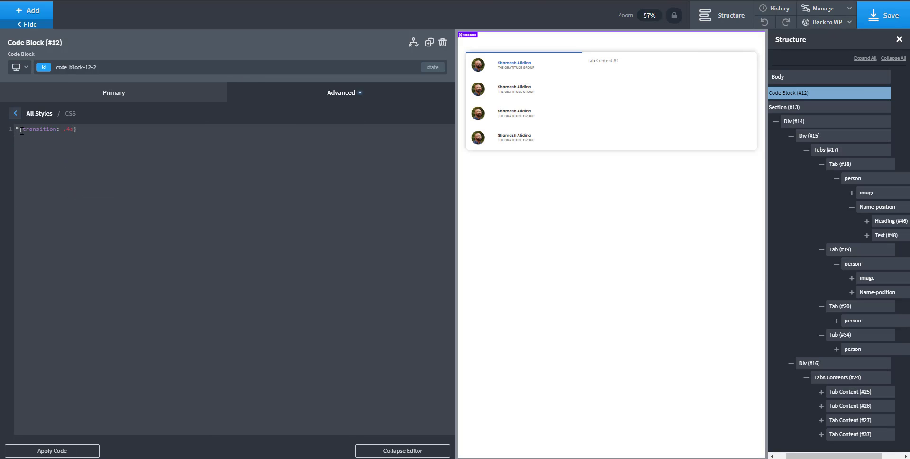
left_click_drag(21, 130, 91, 136)
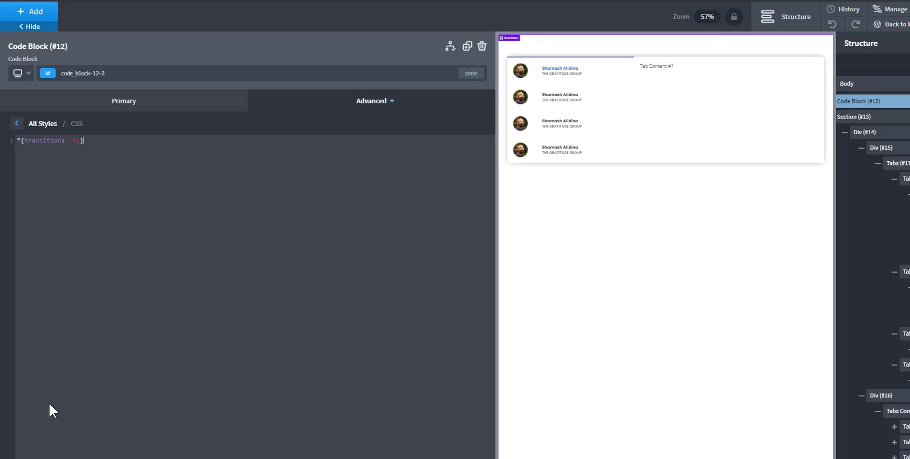
left_click(49, 408)
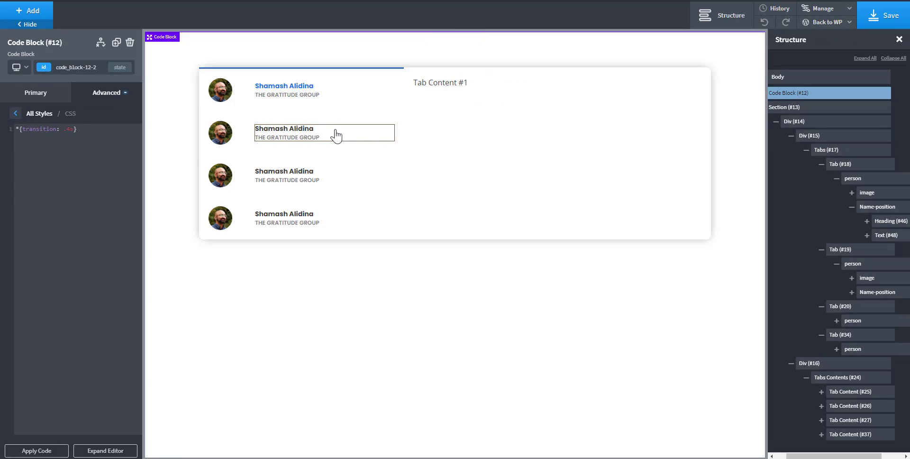
Step: Switch through the second, fourth and third tabs, return to the first, and save the page
left_click(357, 149)
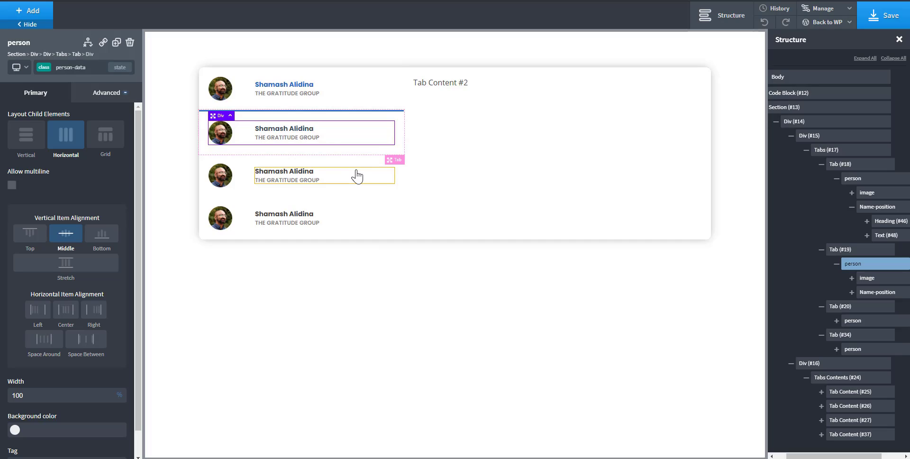
left_click(351, 219)
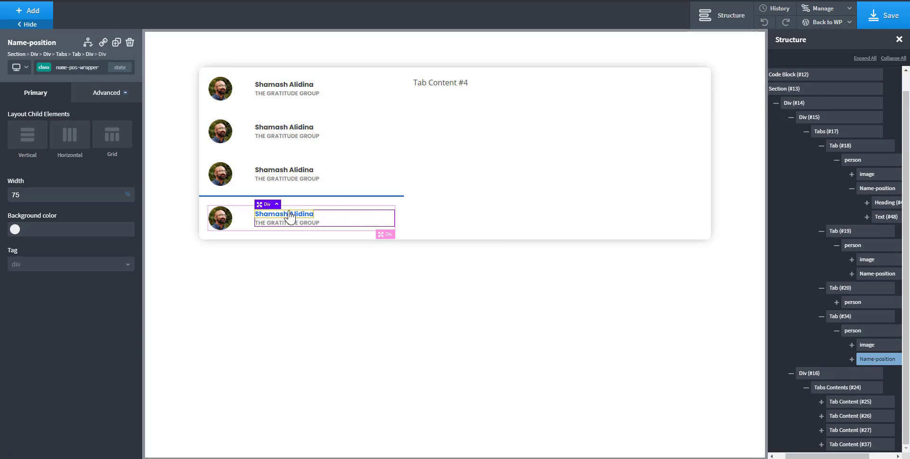
left_click(342, 190)
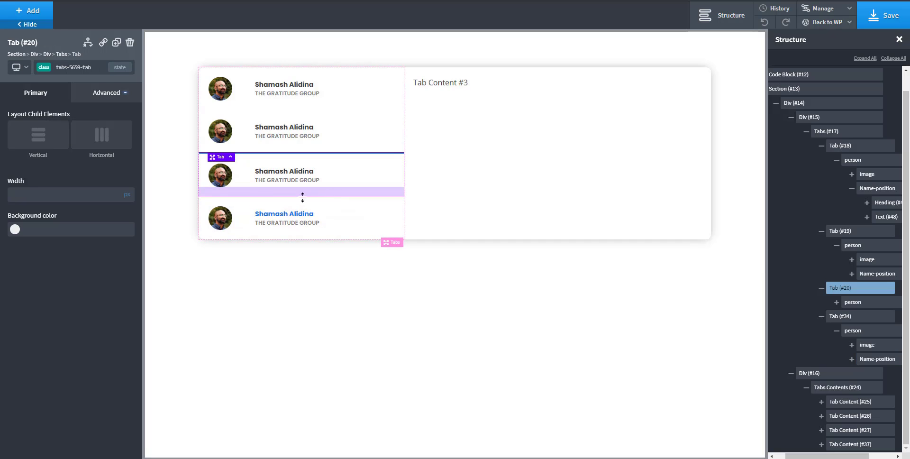
left_click(358, 103)
left_click(888, 15)
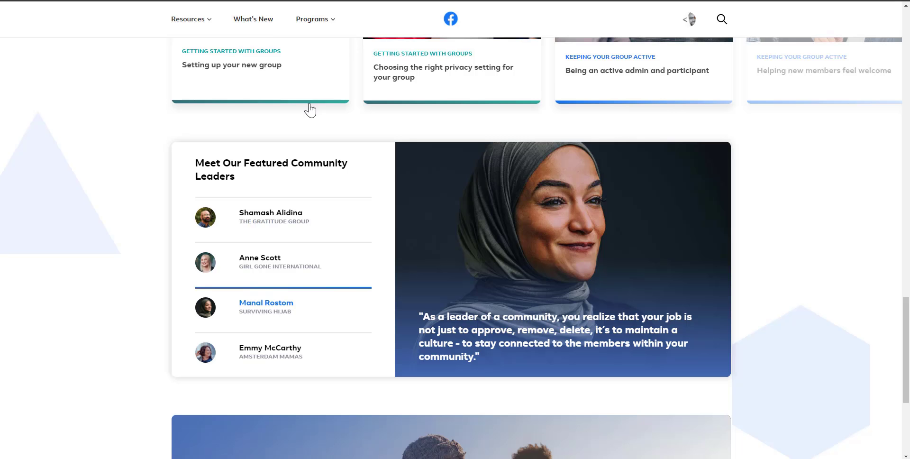
Step: Copy the title "Meet Our Featured Community Leaders" from the reference page
left_click_drag(196, 163, 238, 184)
key("ctrl+c")
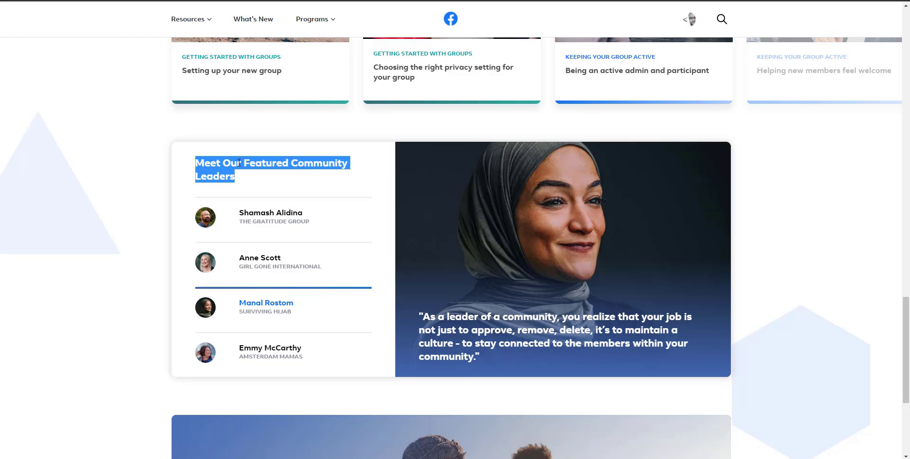
right_click(239, 162)
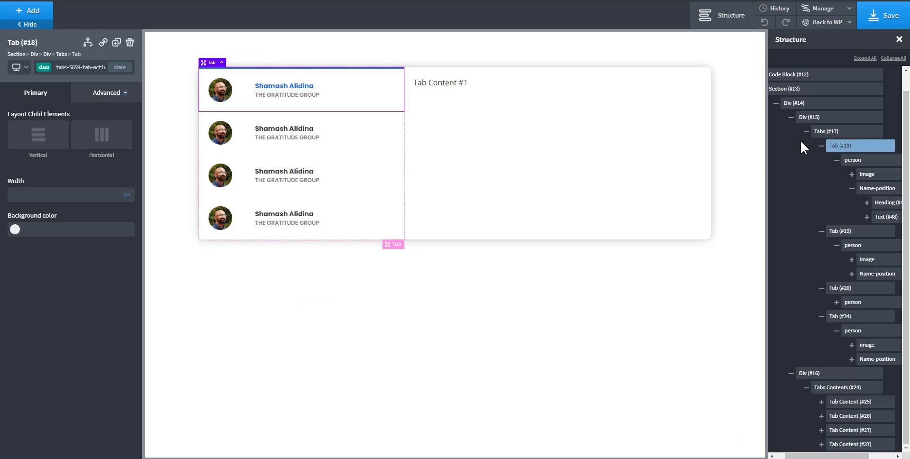
Step: Add a Heading element to the div that holds the tabs and place it above the Tabs element
left_click(806, 131)
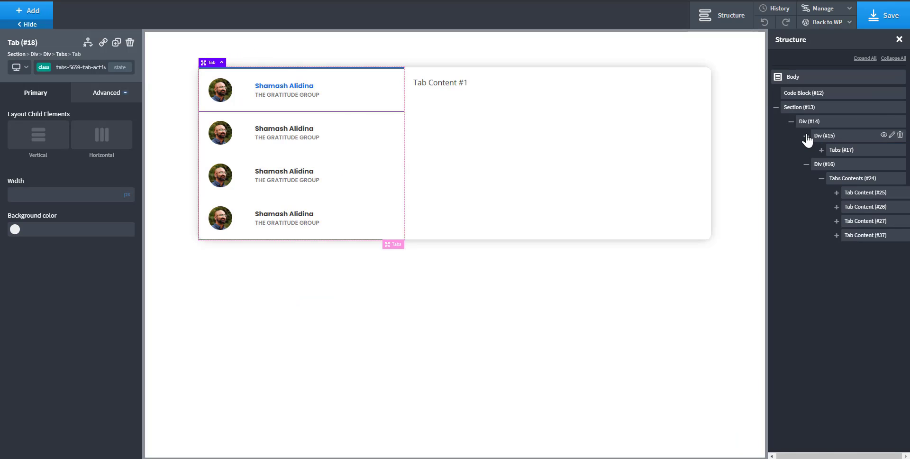
left_click(846, 151)
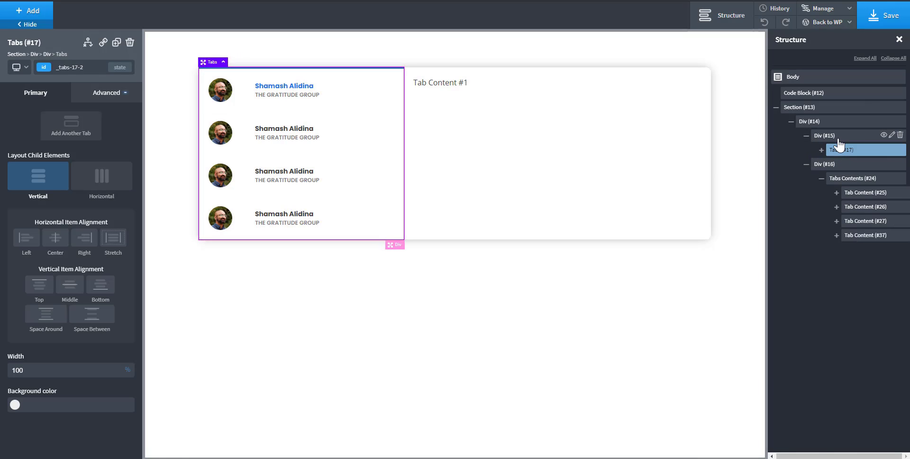
left_click(835, 137)
left_click(19, 13)
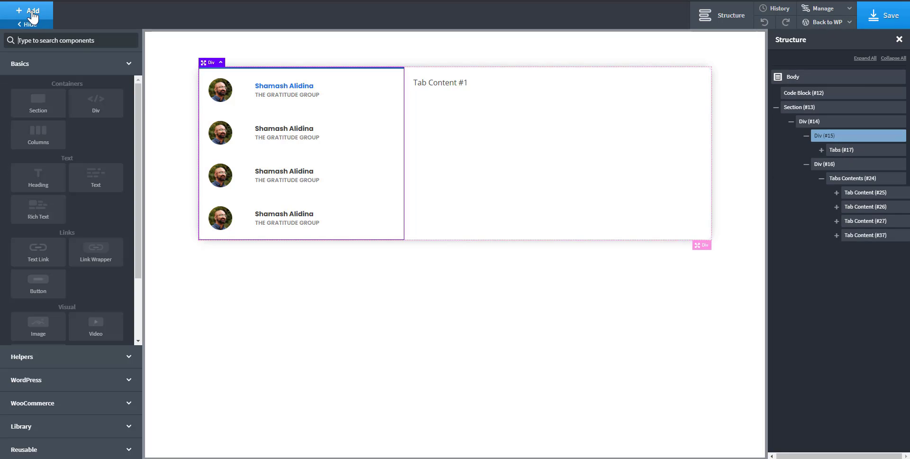
left_click(52, 184)
left_click_drag(823, 164, 849, 146)
Step: Replace the new heading's placeholder text with the copied title "Meet Our Featured Community Leaders"
double_click(283, 85)
key("ctrl+a")
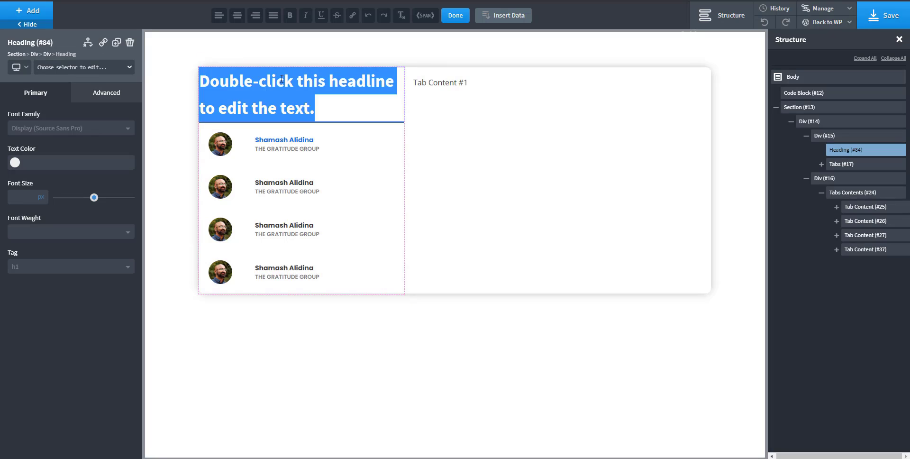
key("ctrl+v")
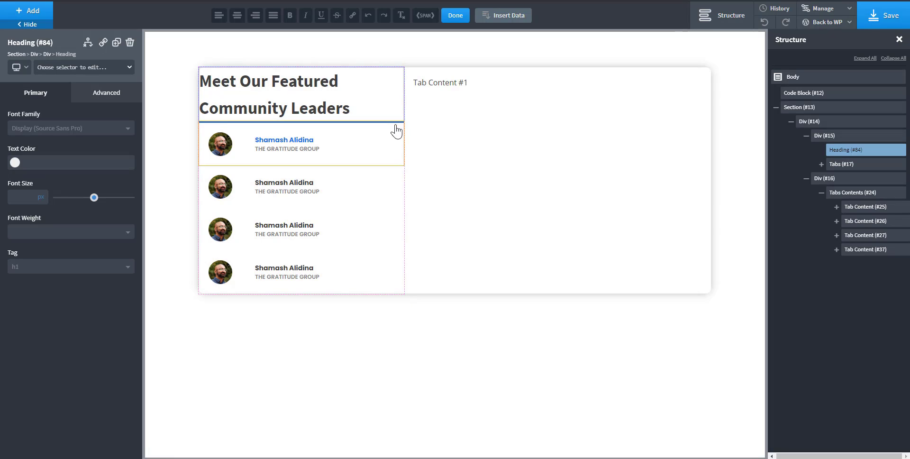
Step: Compare the div holding the heading and tabs with the same column on the reference page
left_click(827, 137)
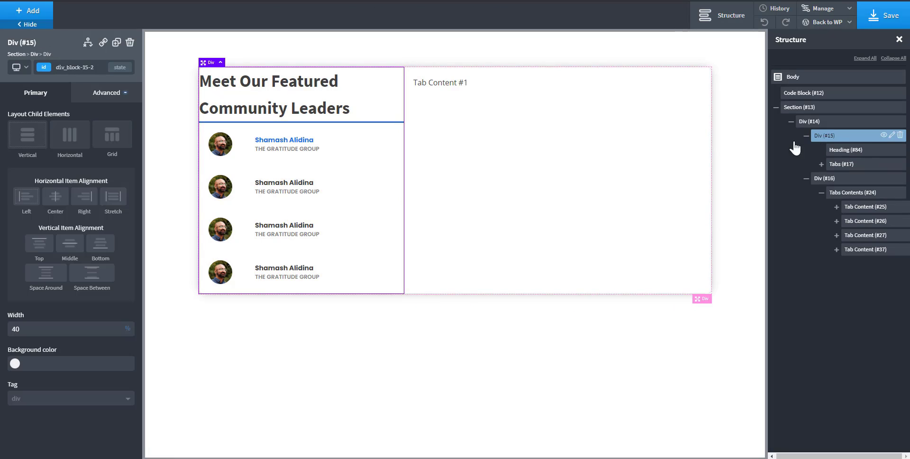
left_click(304, 0)
left_click(246, 0)
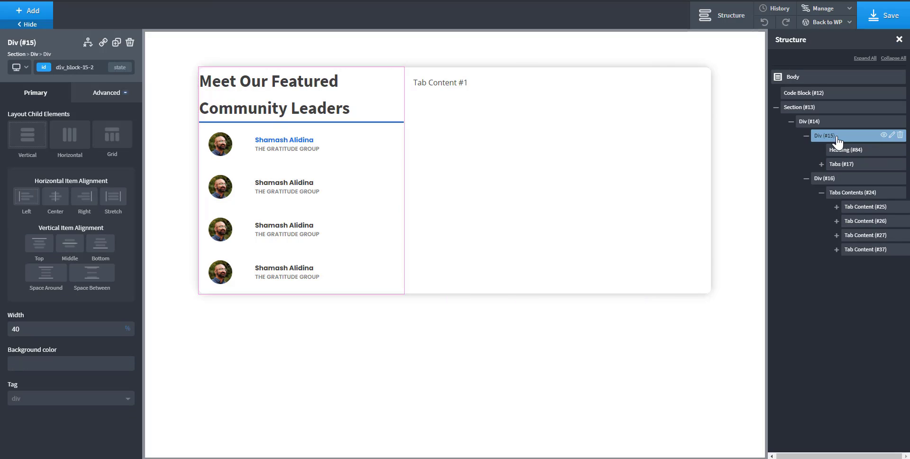
Step: Set the left padding to 0 px on both the tabs-5659-tab and tabs-5659-tab-active classes
left_click(833, 166)
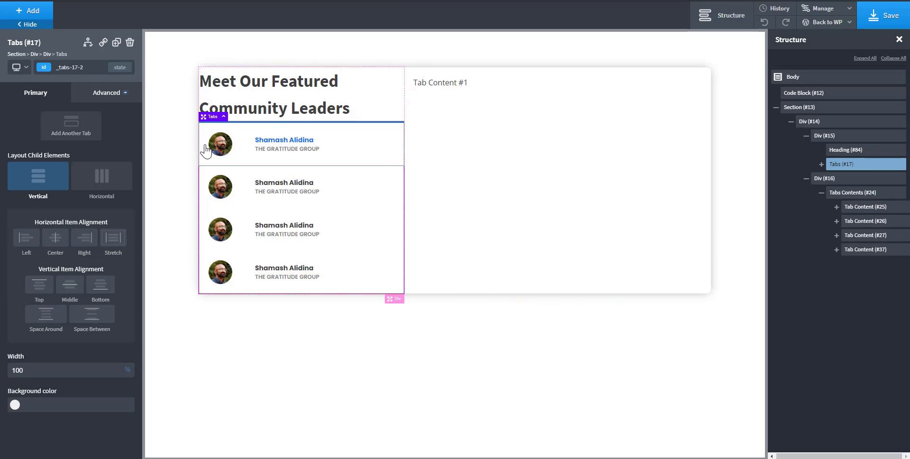
left_click(237, 161)
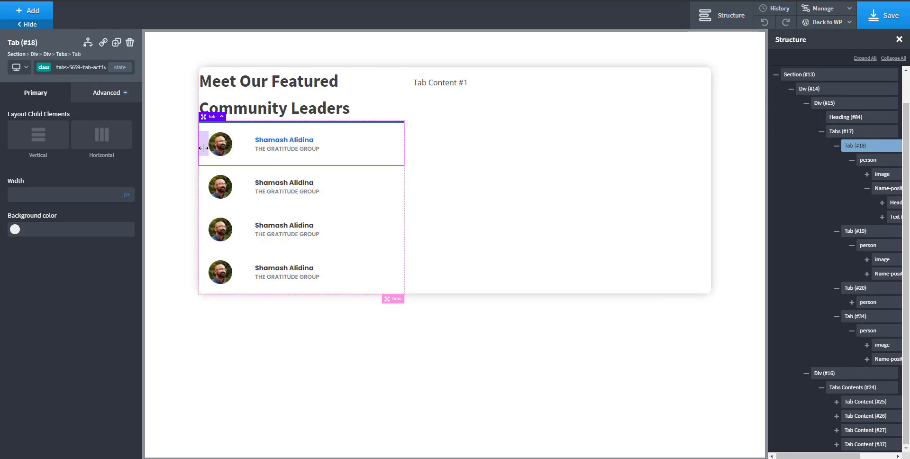
left_click(83, 67)
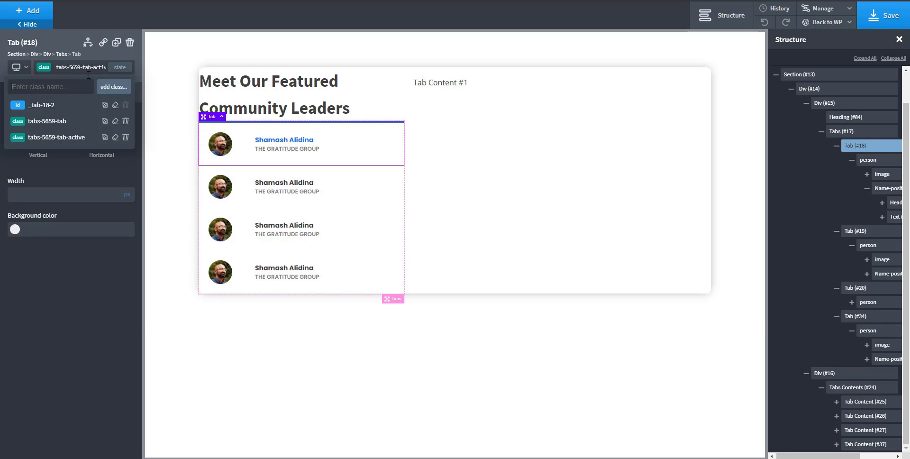
left_click(65, 121)
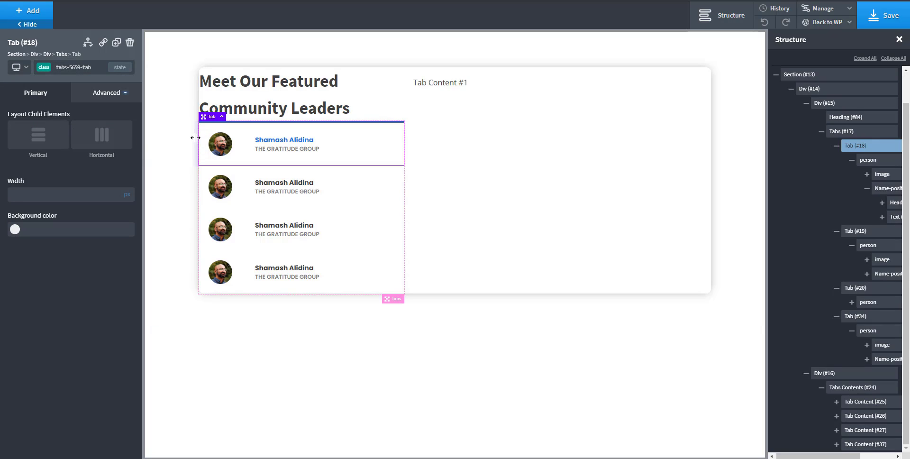
left_click(93, 93)
left_click(75, 149)
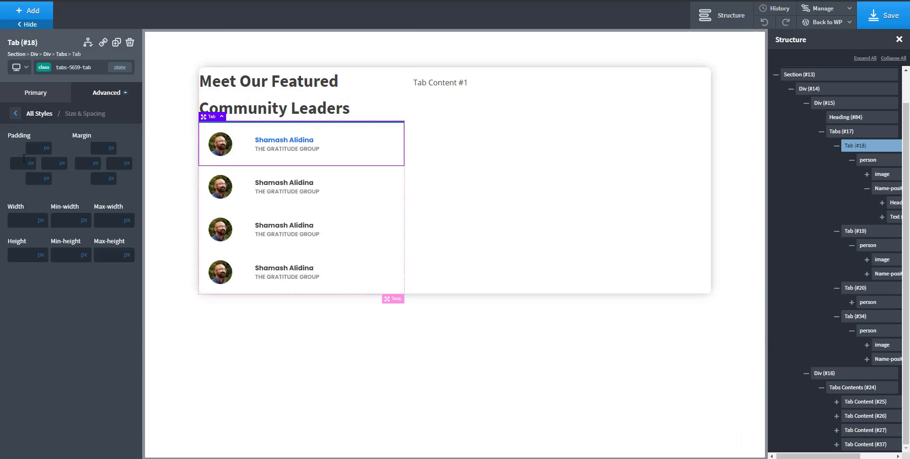
type("0")
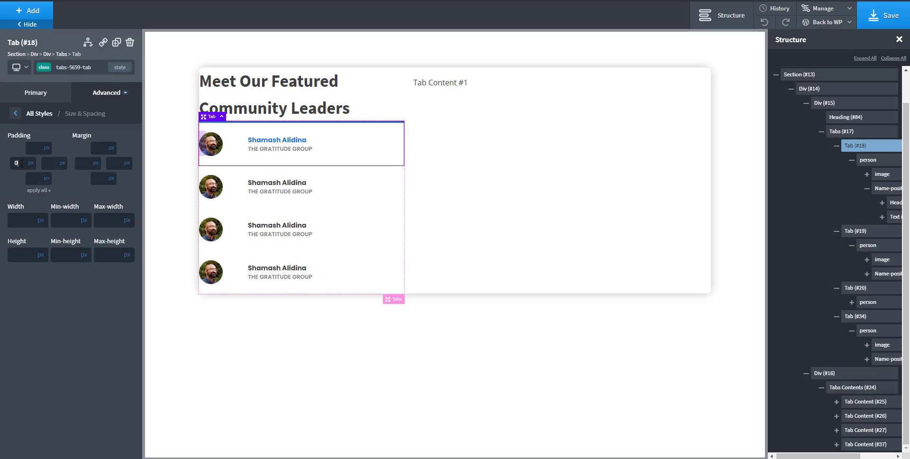
left_click(47, 68)
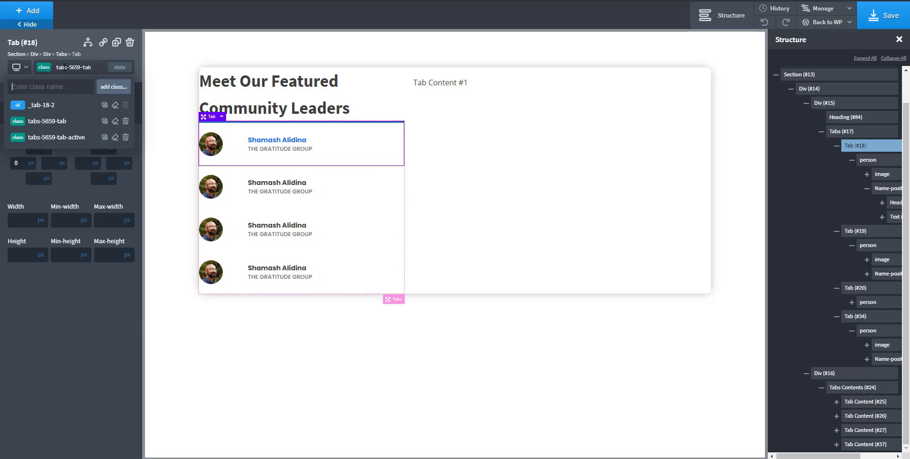
left_click(67, 138)
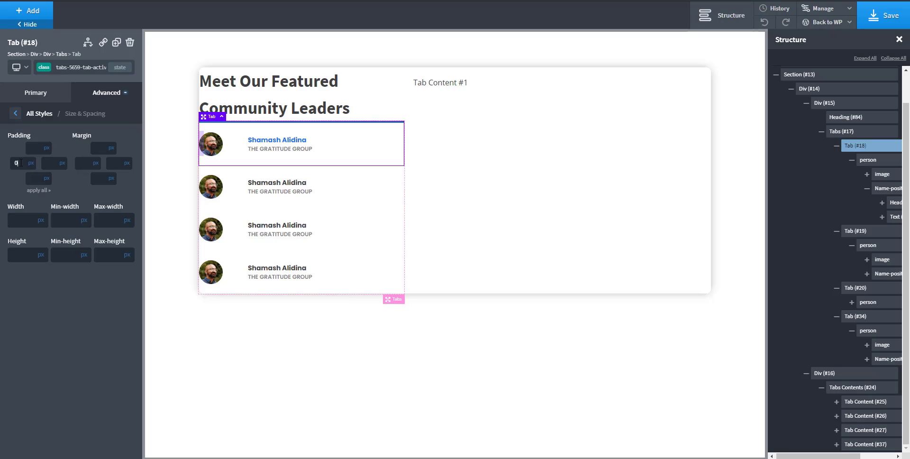
Step: Try left paddings of 16, 32 and 40 px on the div holding the heading and tabs, and settle on 50 px
left_click(822, 132)
left_click(825, 136)
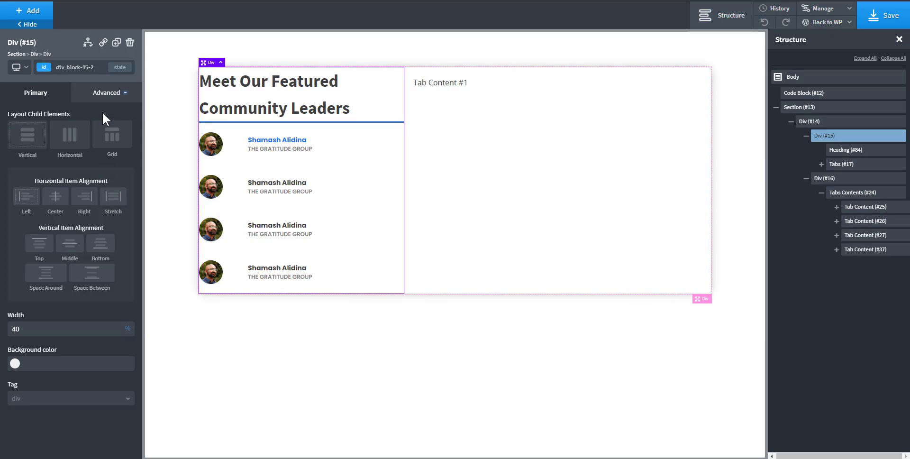
left_click(103, 94)
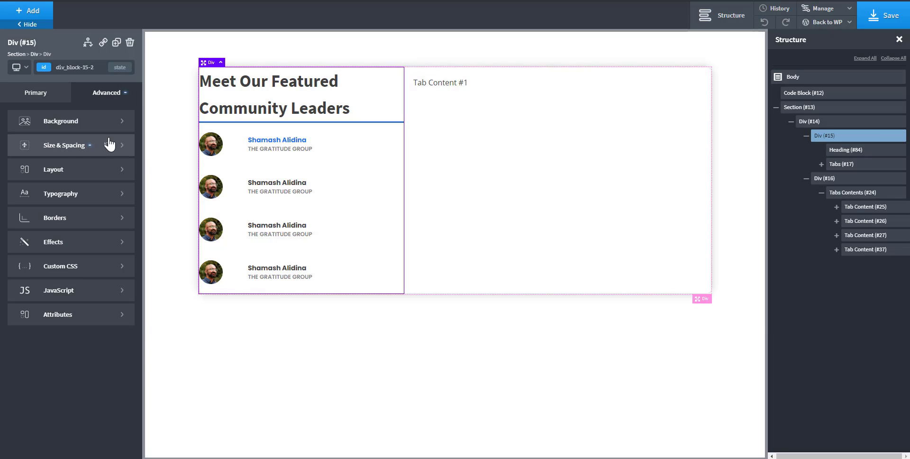
left_click(847, 164)
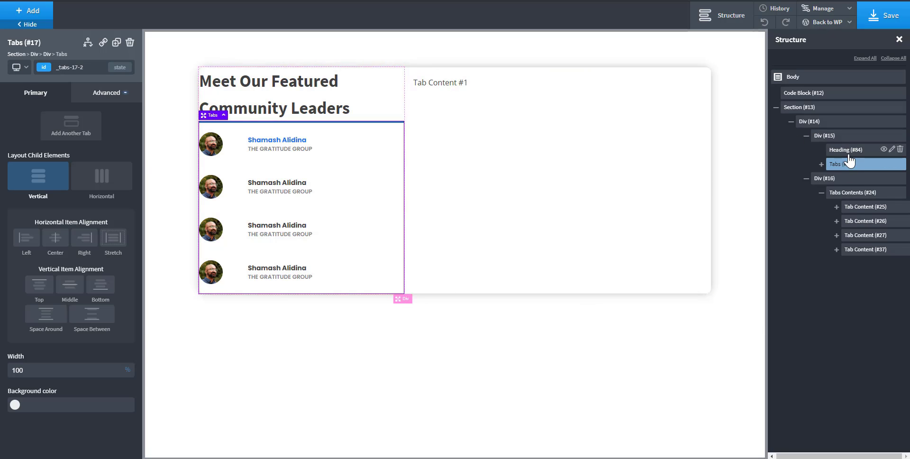
left_click(844, 148)
left_click(839, 137)
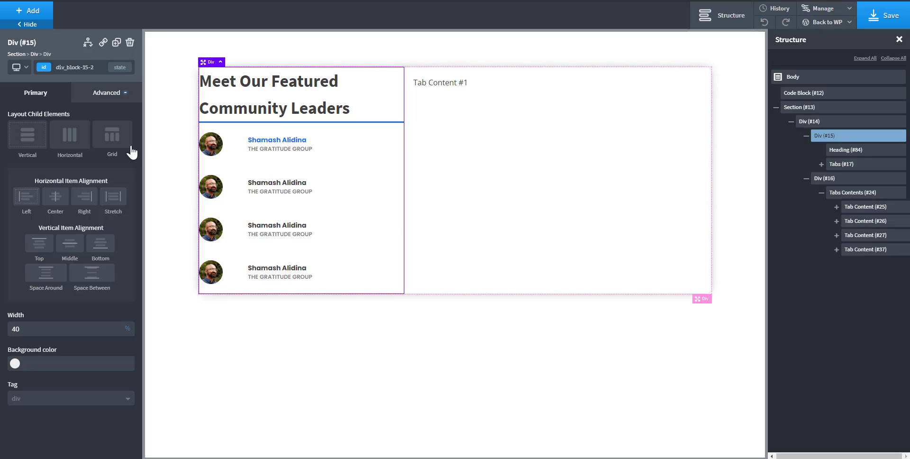
left_click(113, 95)
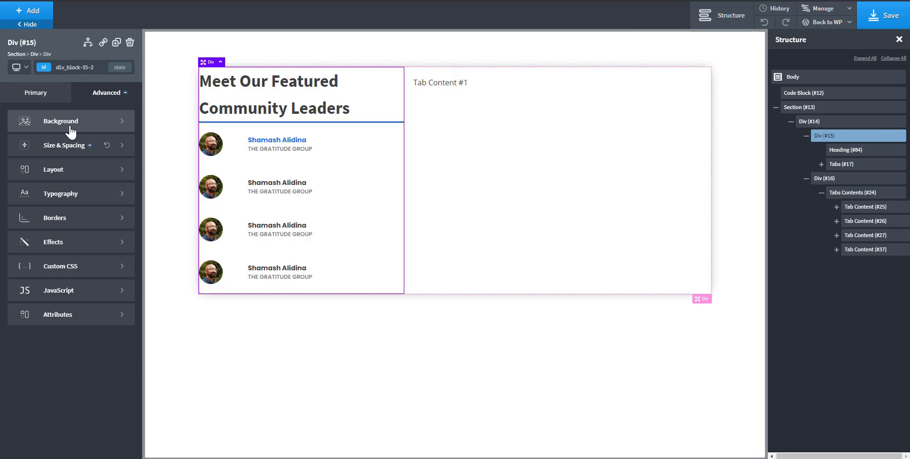
left_click(57, 148)
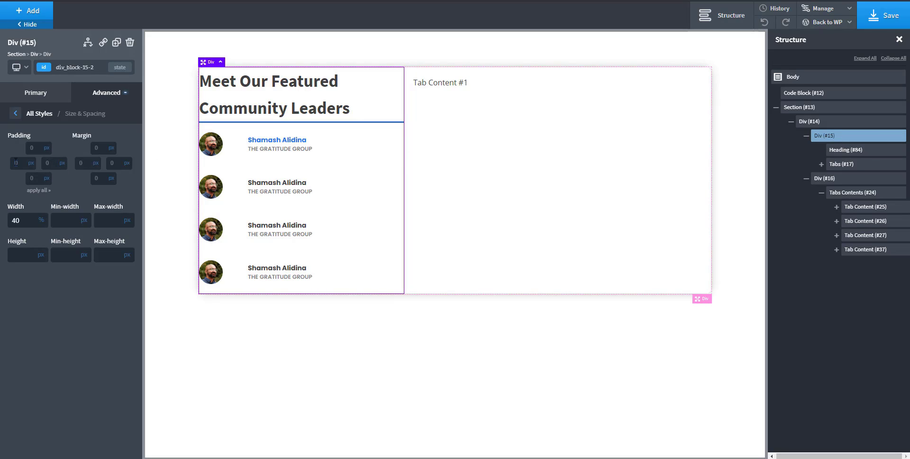
type("16")
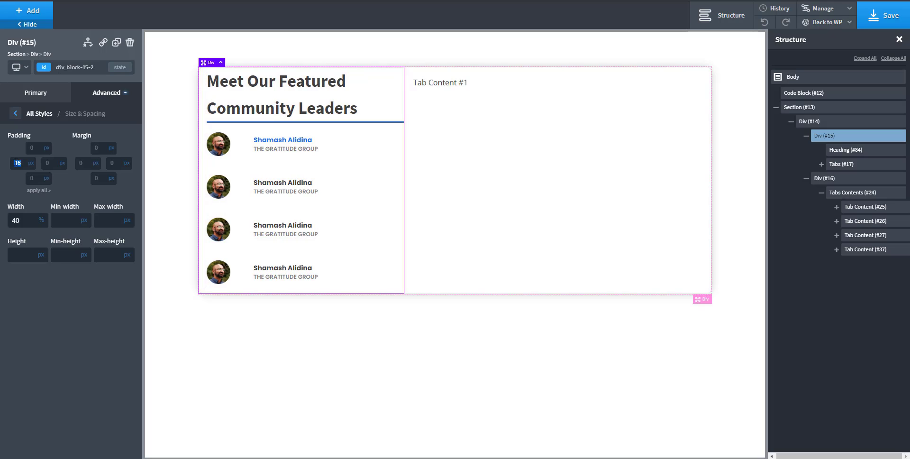
type("32")
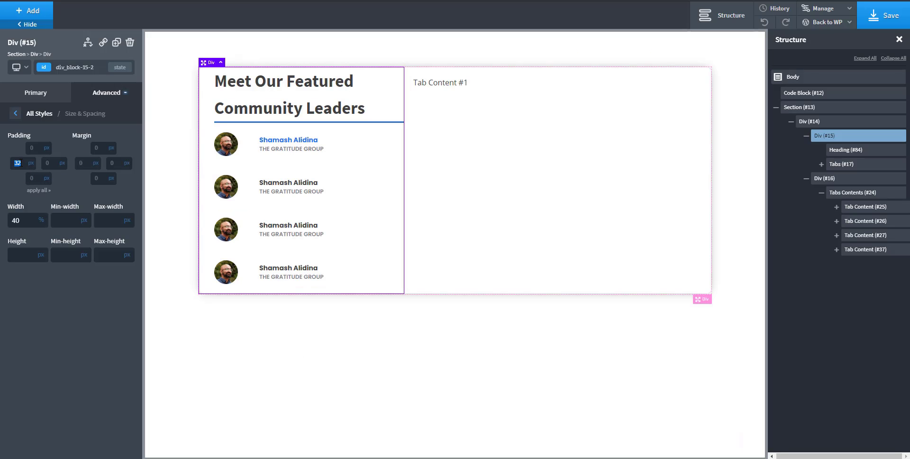
type("40")
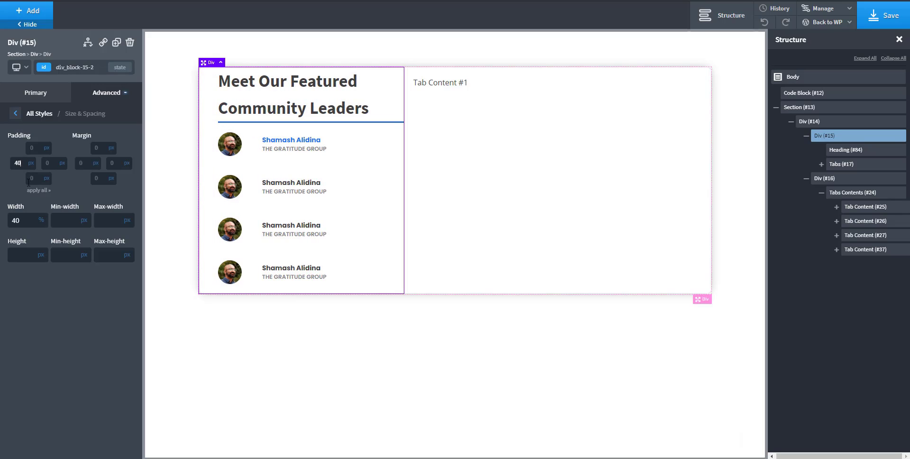
type("50")
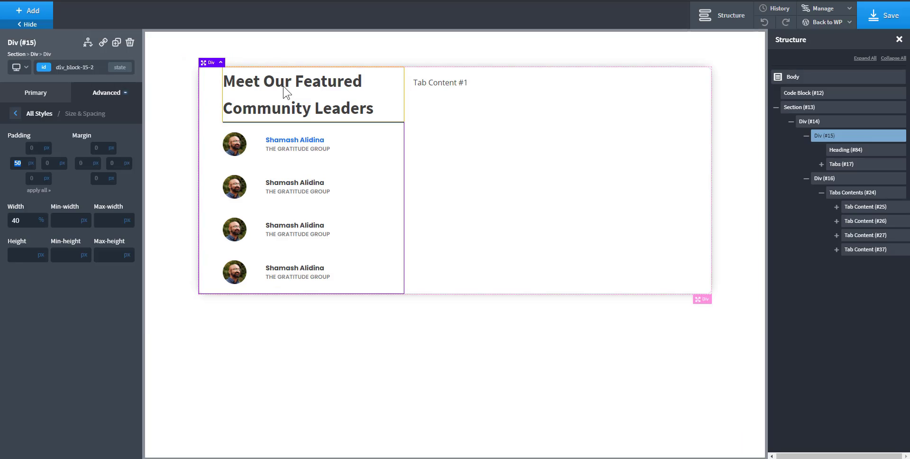
Step: Set the text colour of the "Meet Our Featured Community Leaders" heading to the dark navy #000a33
left_click(287, 92)
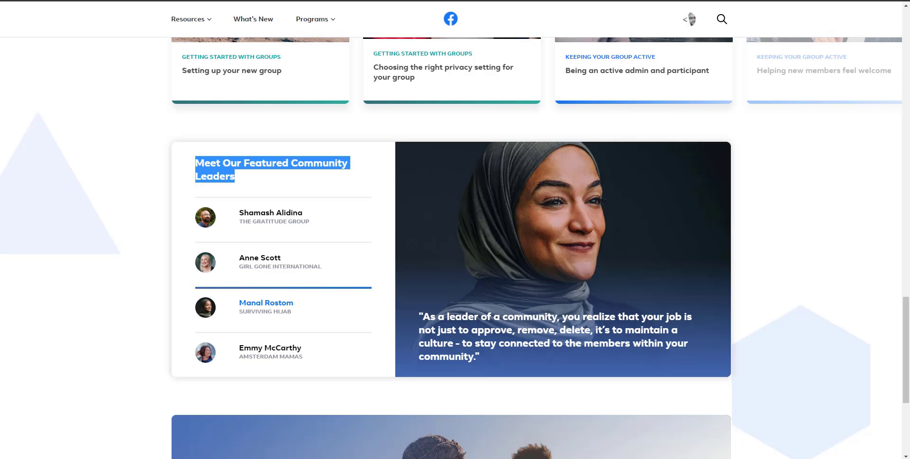
left_click(161, 203)
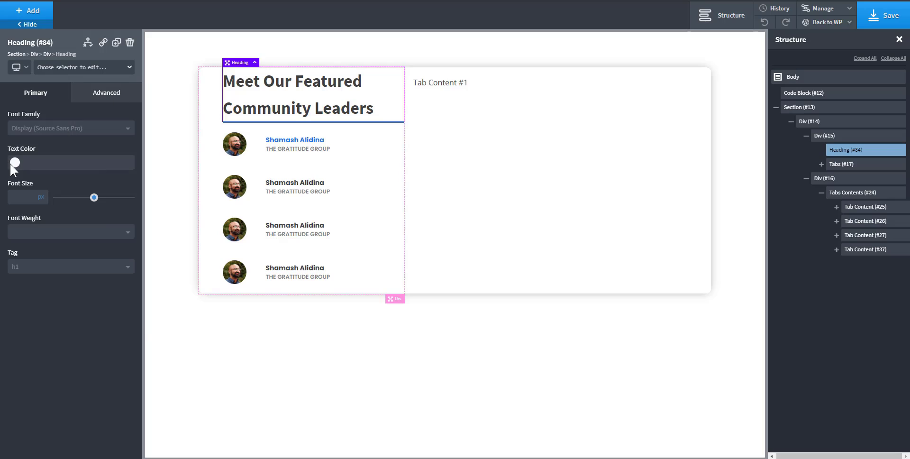
left_click(15, 163)
left_click(77, 216)
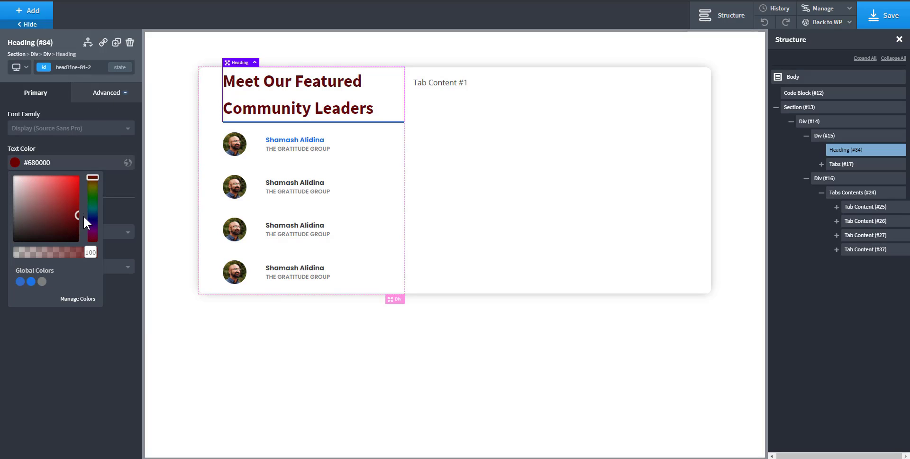
left_click(92, 217)
left_click_drag(71, 222, 79, 229)
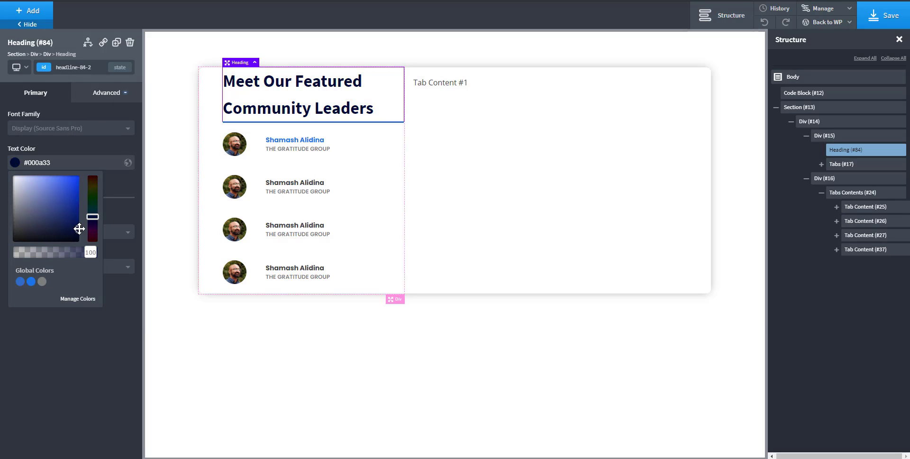
left_click(73, 334)
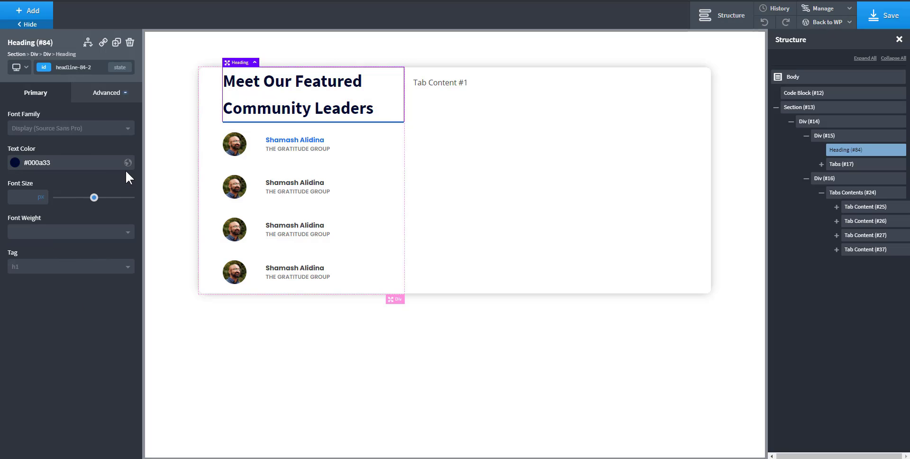
Step: Save the heading's text colour as a global colour named "dark blue" in the Global Colors set
left_click(126, 163)
type("dark blue")
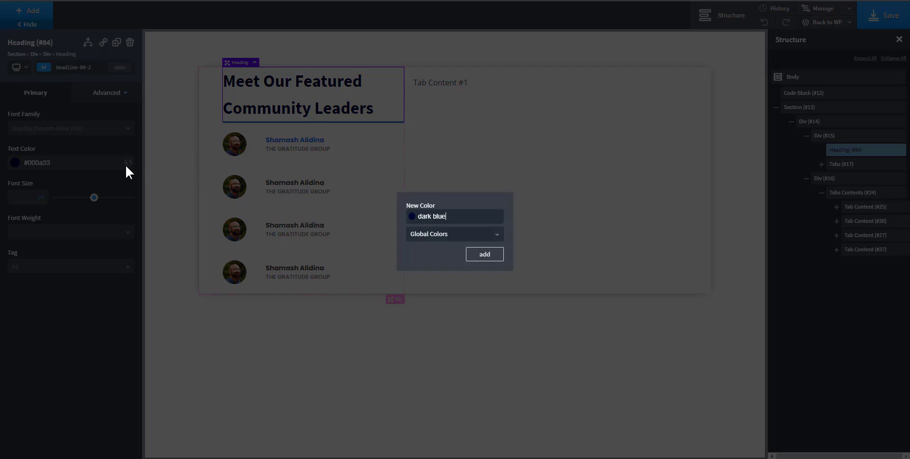
key("Return")
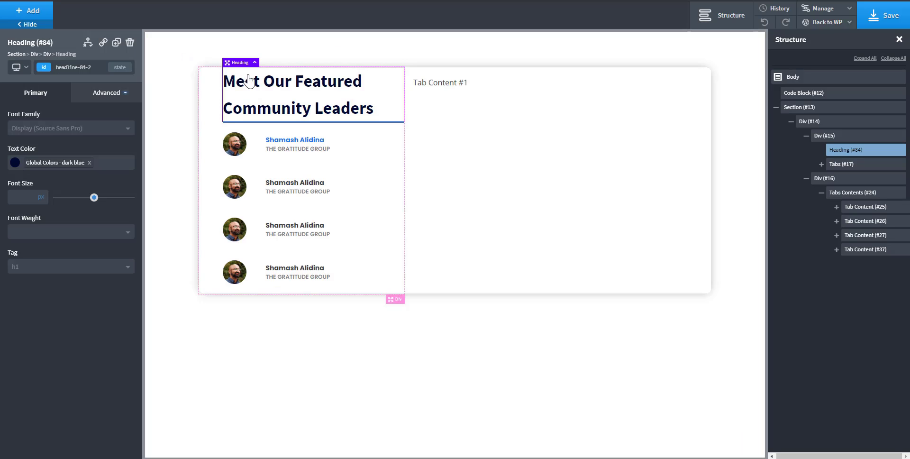
Step: Try line heights of 1.3 and 1.2 in the heading's typography settings
left_click(101, 94)
left_click(83, 194)
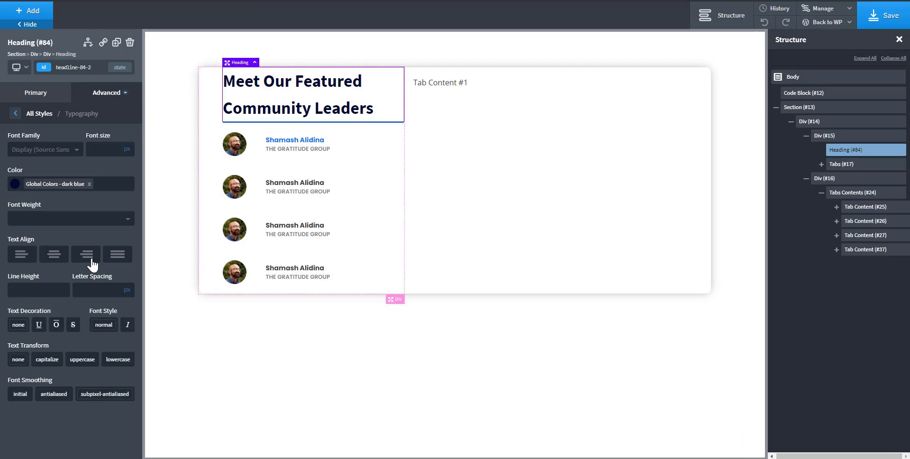
type("1.2")
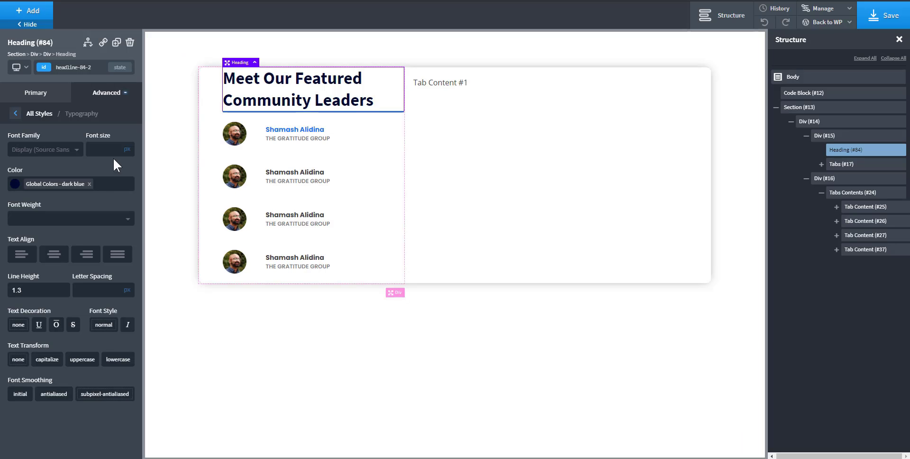
left_click(30, 290)
type("1.2")
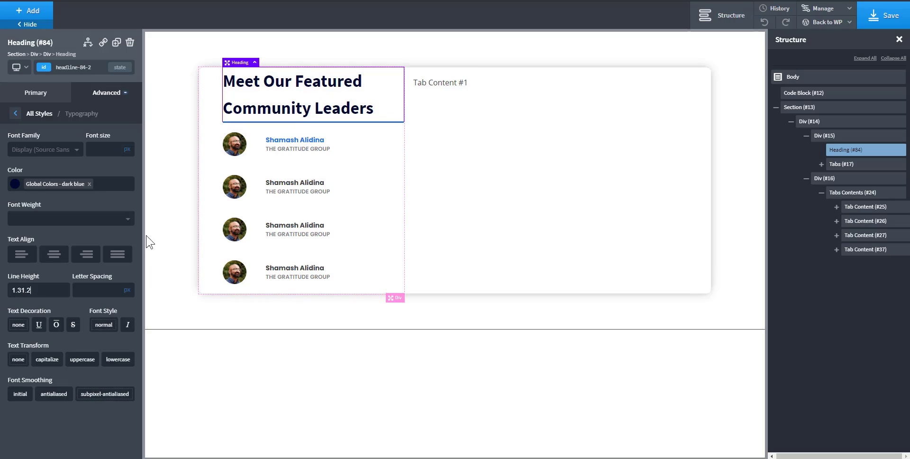
Step: Set the heading's font size to 24 px and its font family to Poppins
left_click(103, 148)
type("24")
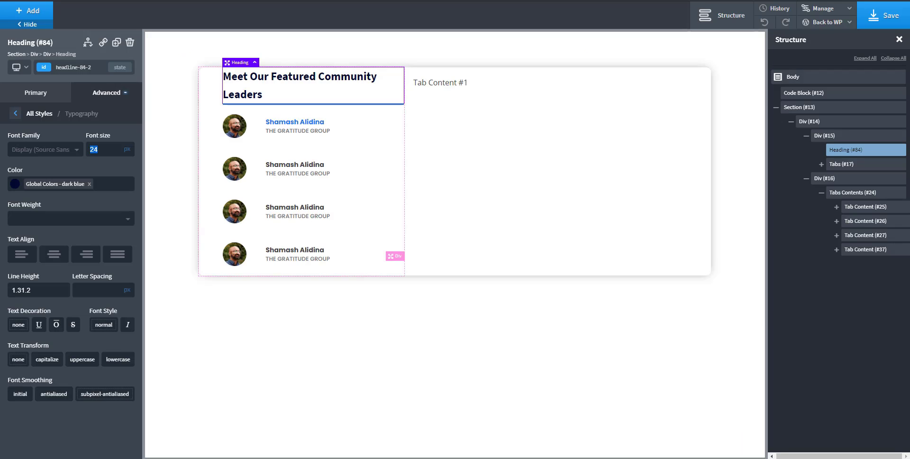
left_click(61, 149)
type("popp")
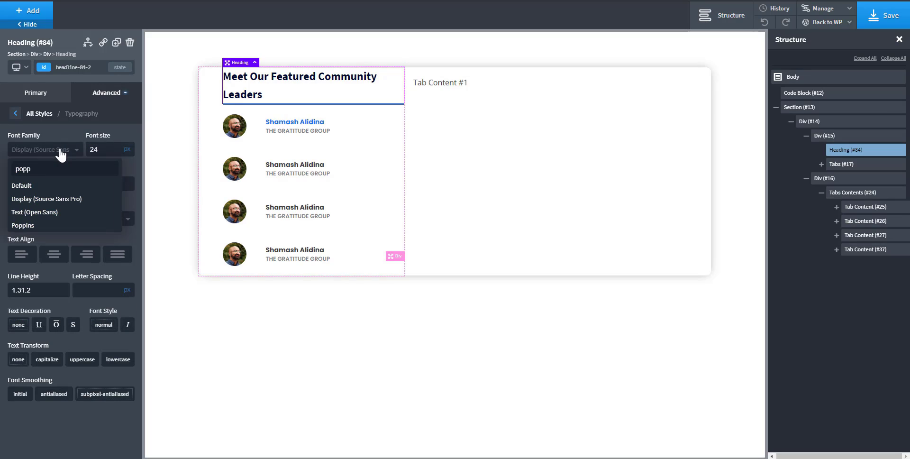
left_click(30, 226)
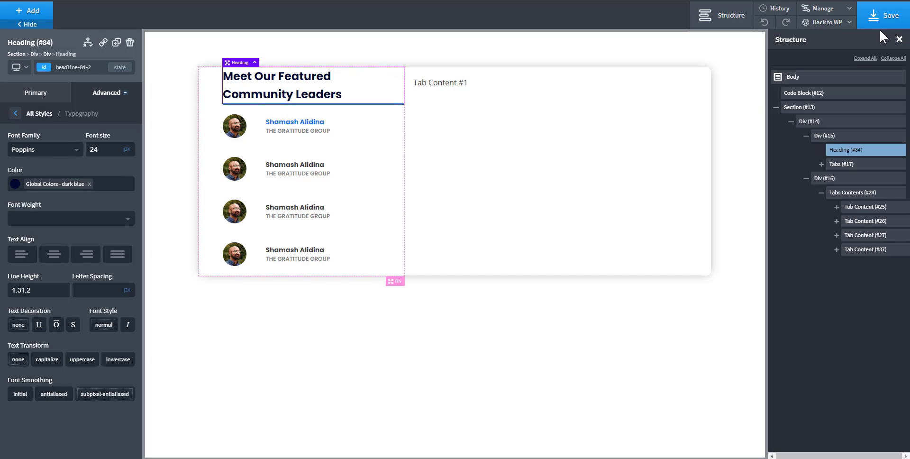
Step: Examine the site's global display and text fonts, and return to the page structure
left_click(824, 8)
left_click(814, 22)
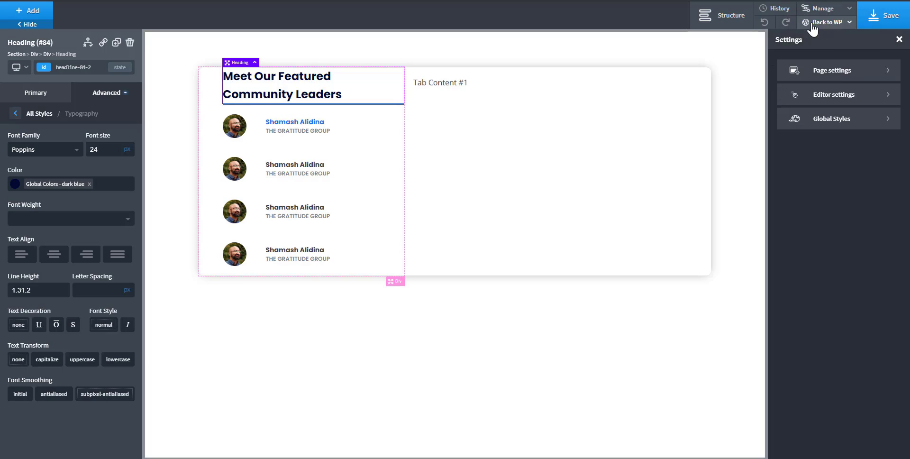
left_click(833, 125)
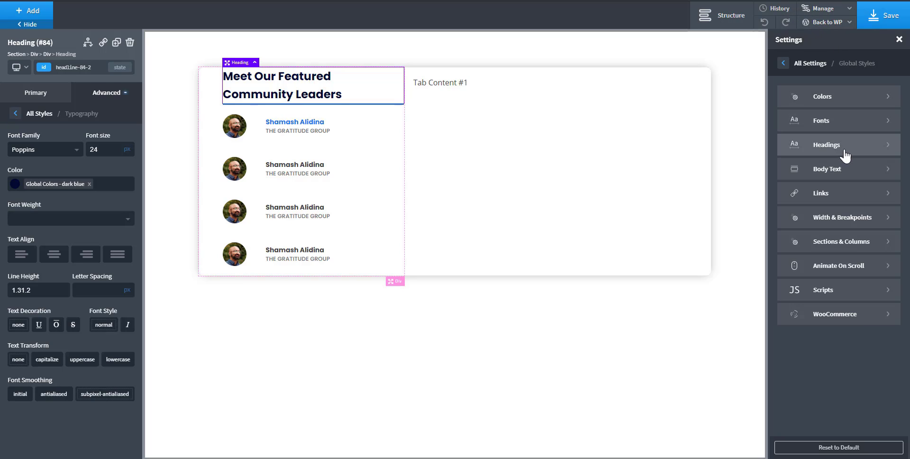
left_click(848, 124)
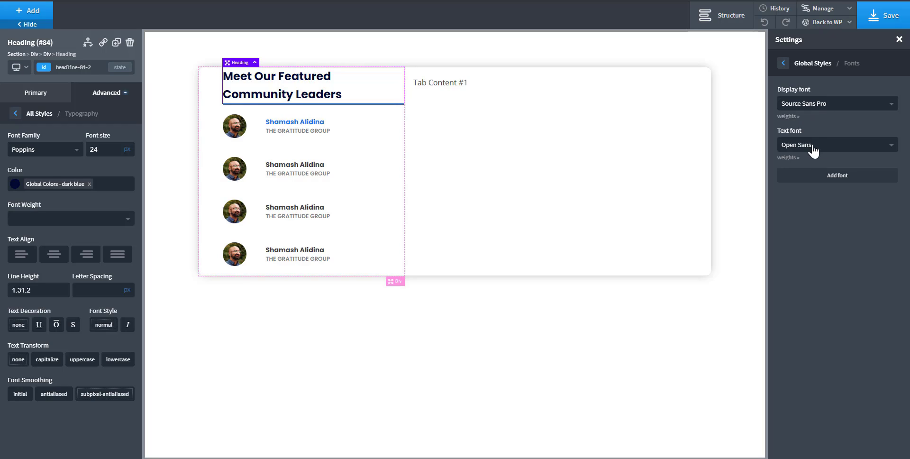
left_click(785, 64)
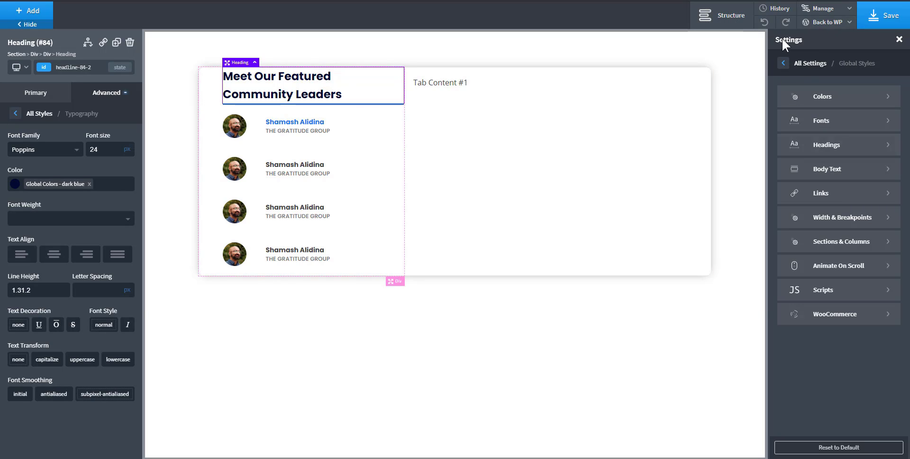
left_click(739, 16)
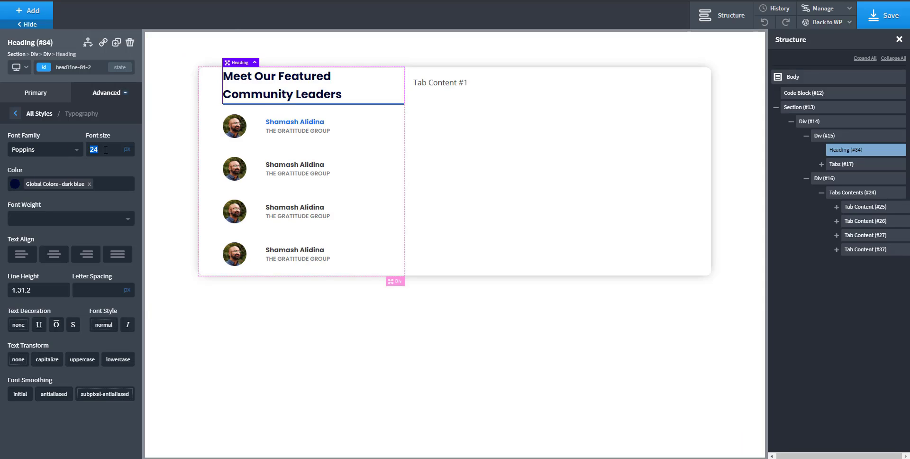
Step: Reduce the heading's font size, trying 16 px and raising it to 20 px
type("16")
key("Up")
key("Up")
key("Up")
key("Up")
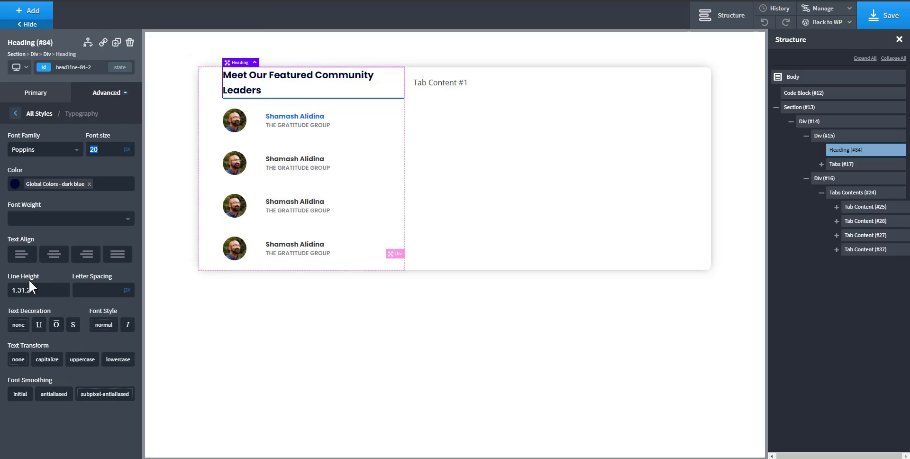
Step: Replace the heading's line height, trying 1 and 1.2 and settling on 1.3 by comparison with the reference page
left_click_drag(40, 284, 13, 290)
type("1")
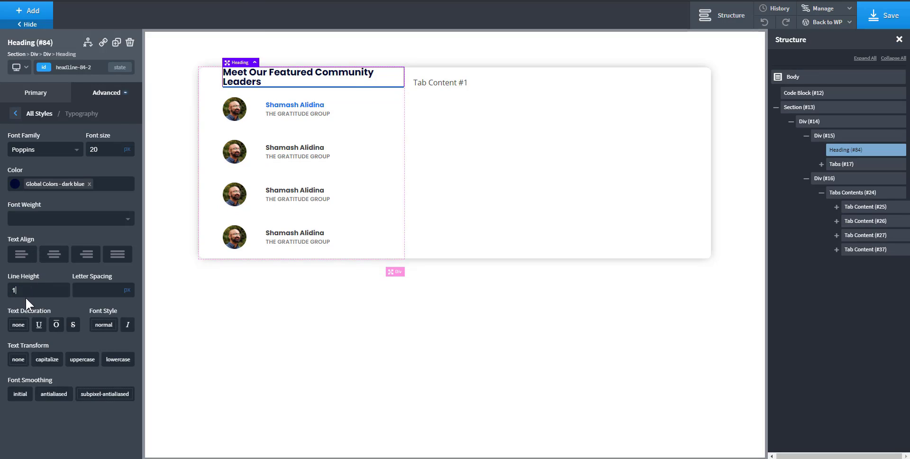
type(".2")
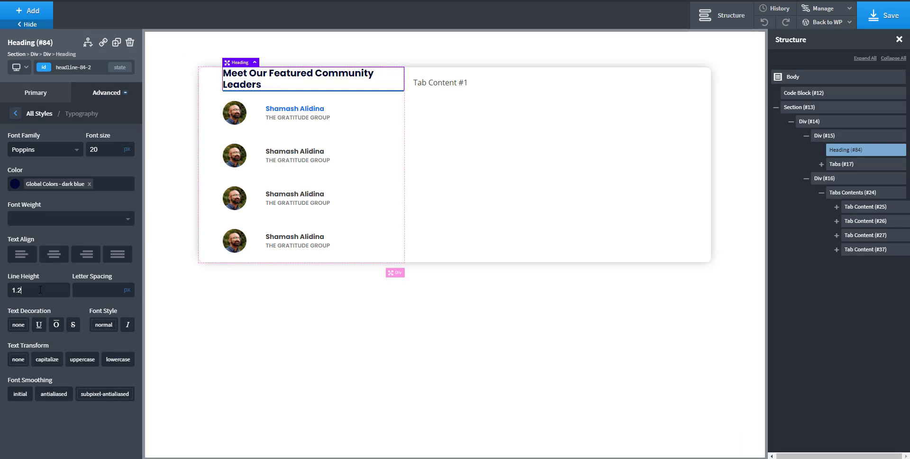
type("5")
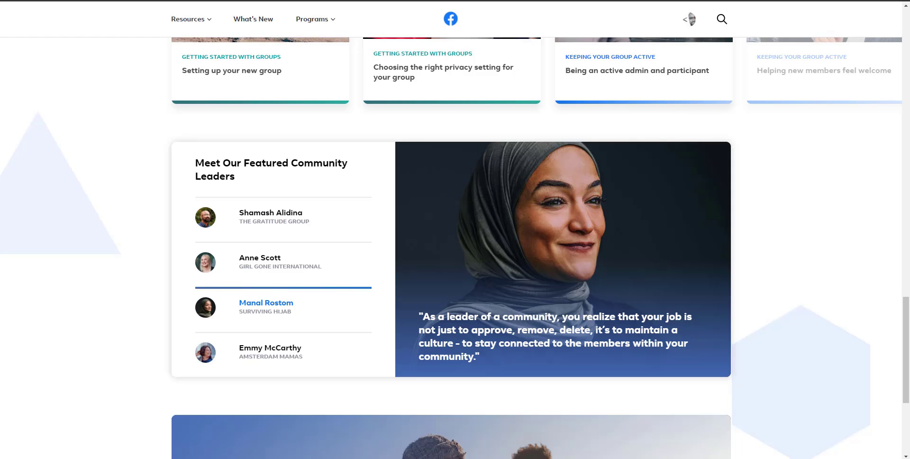
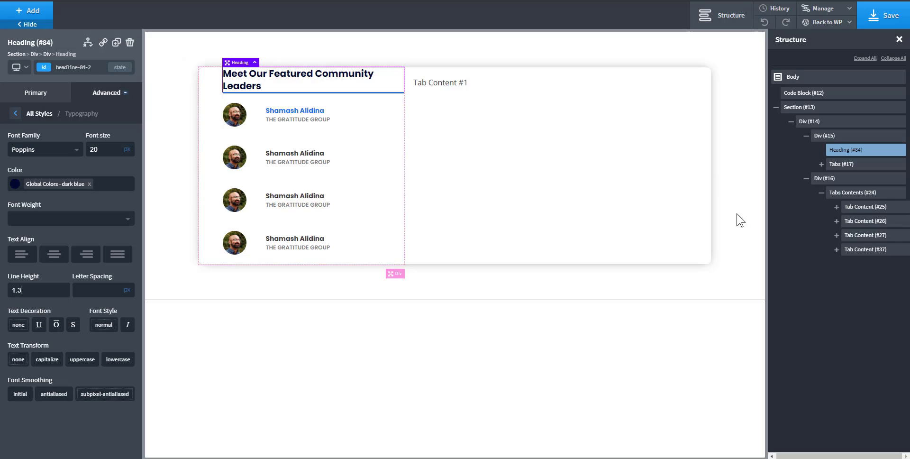
Step: Apply 50 px padding to all sides of the heading-and-tabs div, and reduce its top and bottom padding to 32 px
left_click(817, 135)
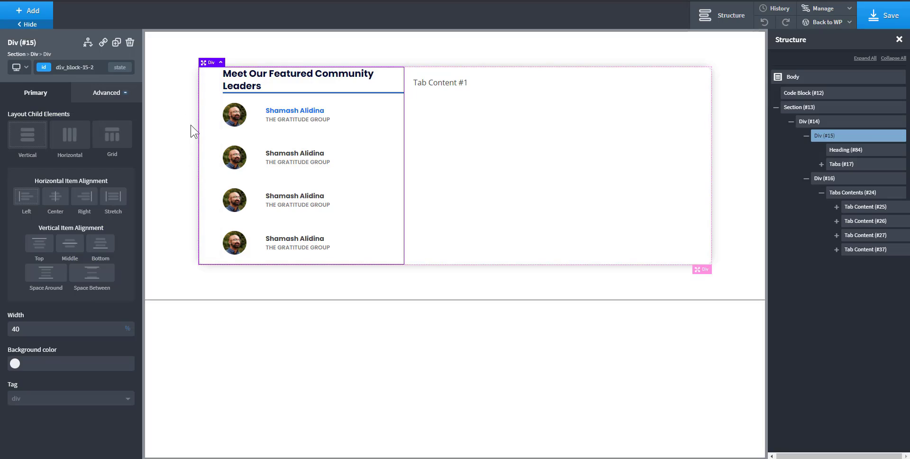
left_click(114, 93)
left_click(63, 148)
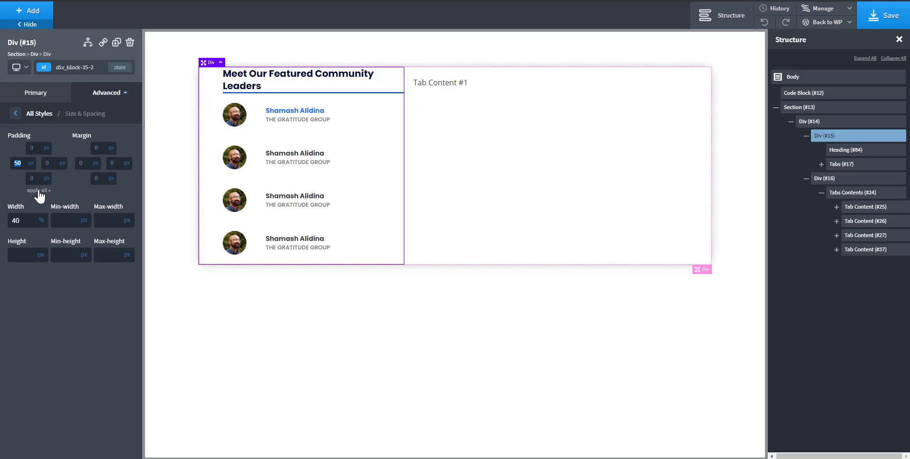
left_click(39, 190)
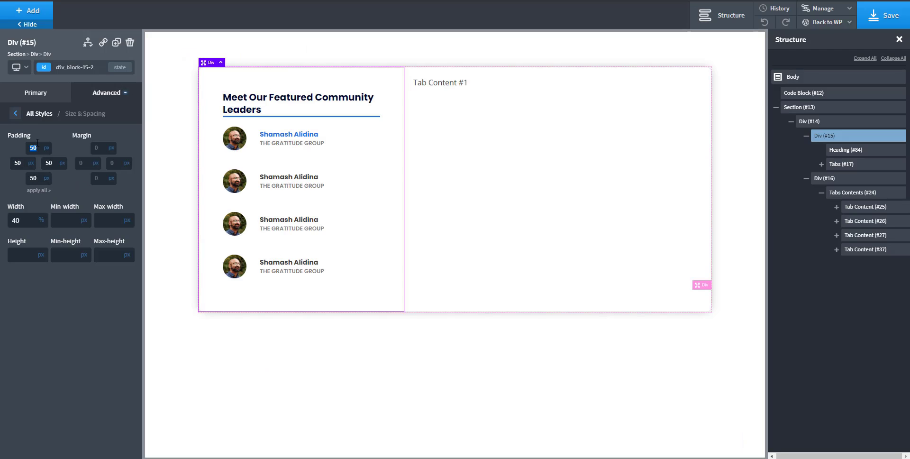
type("32")
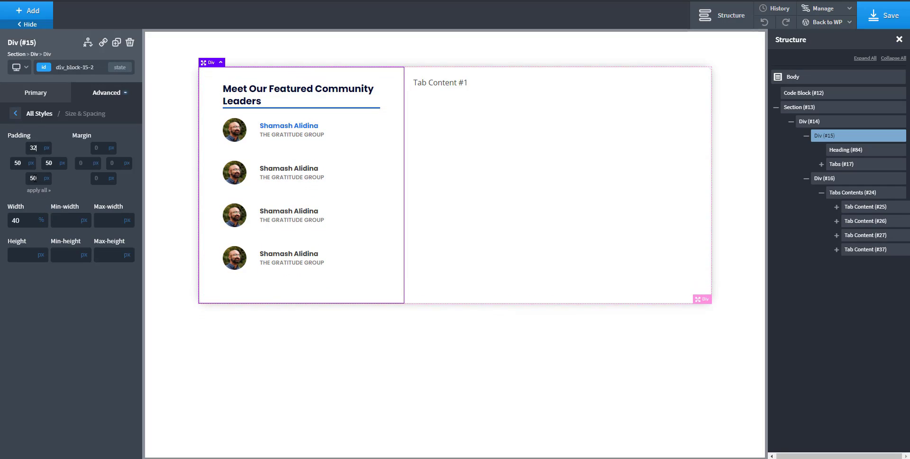
type("32")
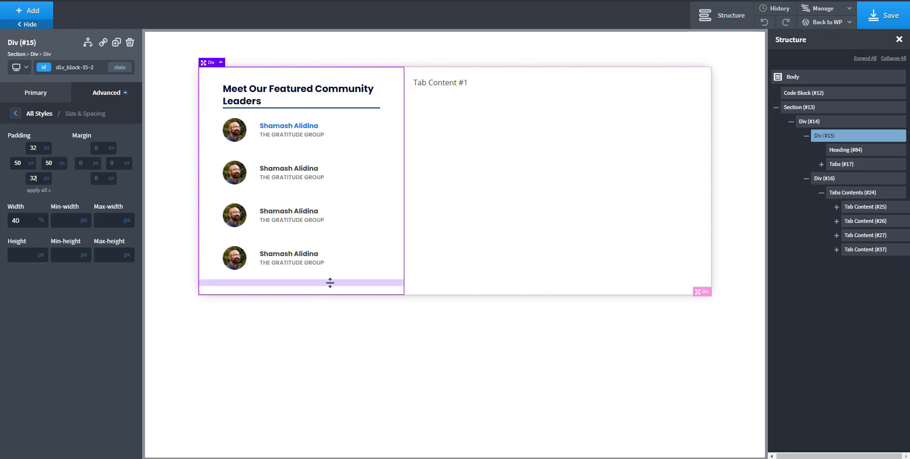
Step: Set the bottom margin of the tabs-5659-tab class to 0 px and save the page
left_click(377, 271)
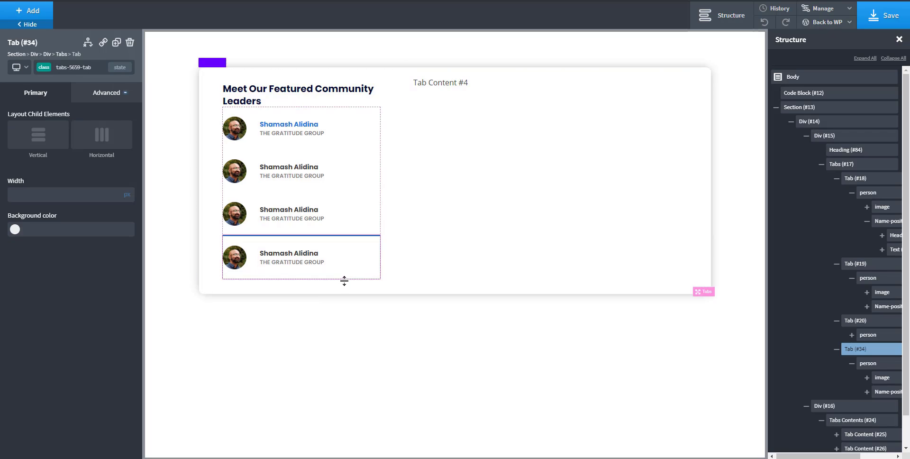
left_click(97, 93)
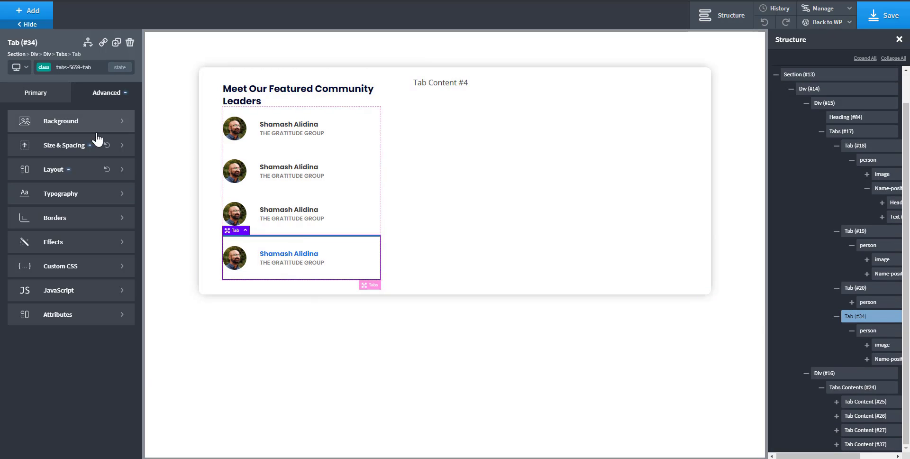
left_click(64, 145)
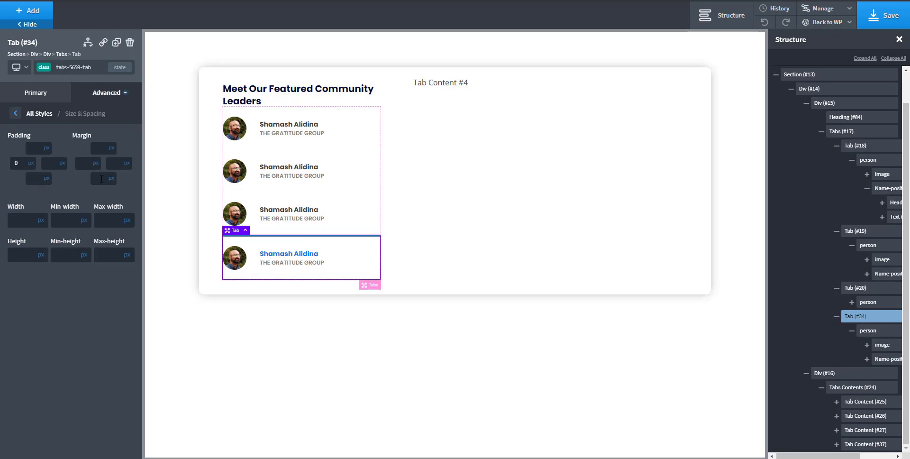
type("0")
left_click(493, 155)
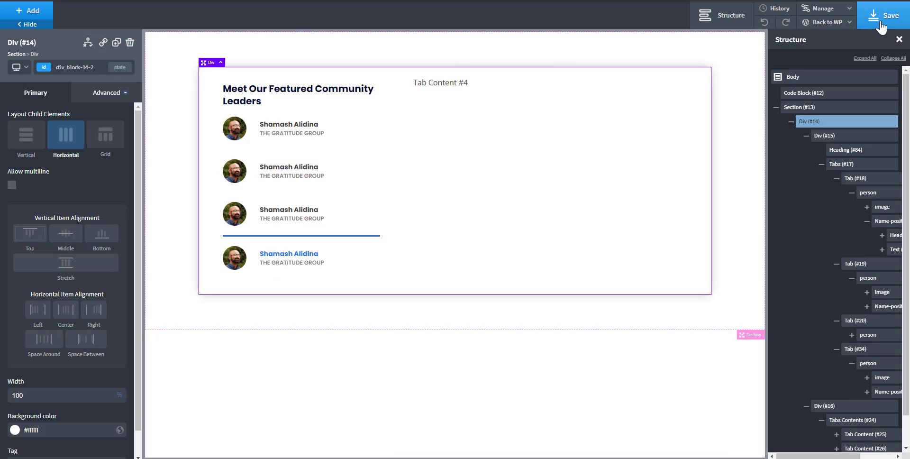
left_click(882, 18)
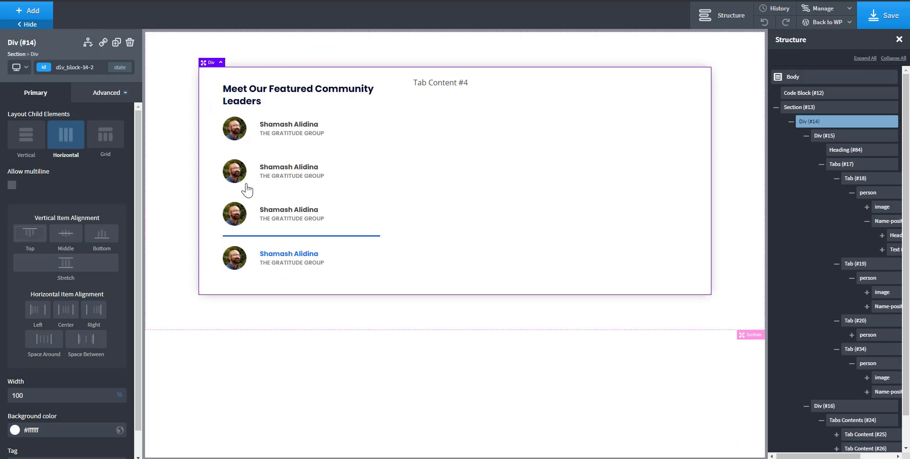
Step: Link the second tab's profile image to the Image field of the ACF group Person two
left_click(235, 178)
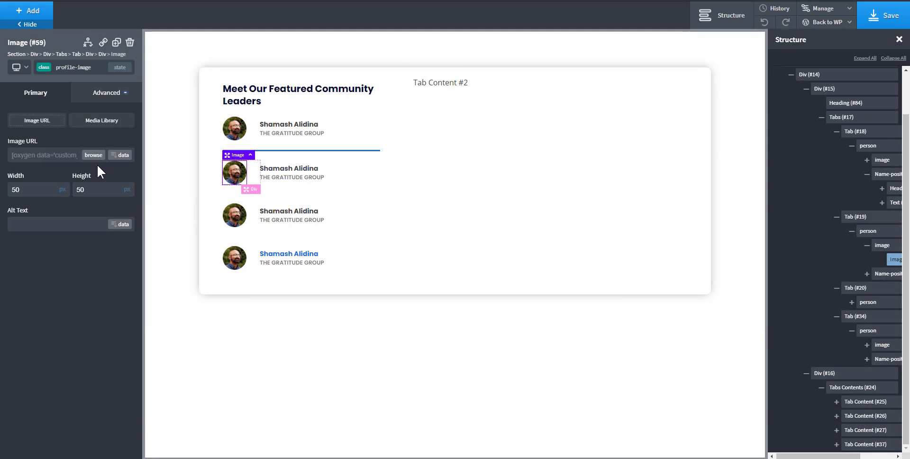
left_click(121, 157)
left_click(346, 131)
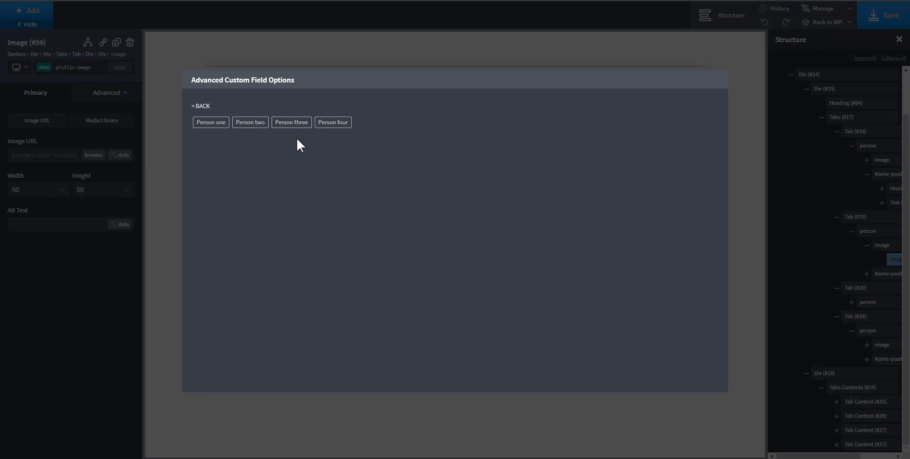
left_click(246, 125)
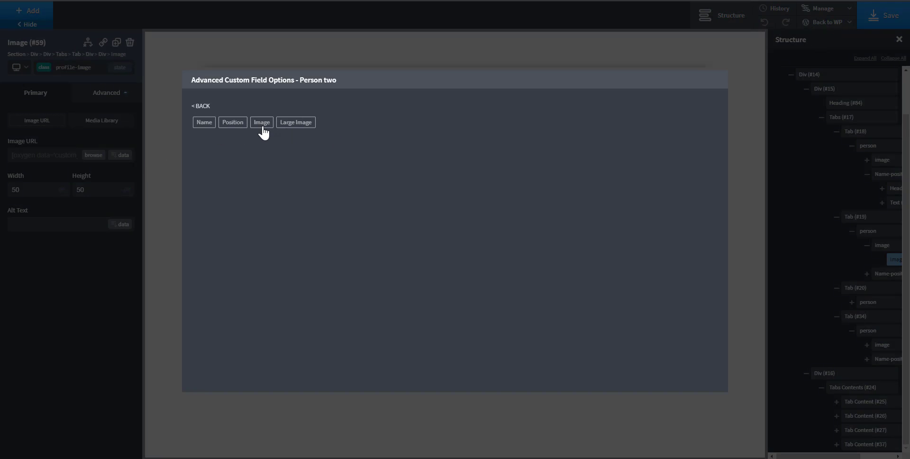
left_click(262, 124)
left_click(218, 220)
Step: Change the settings path in the second tab's name heading to person_two/name
left_click(286, 183)
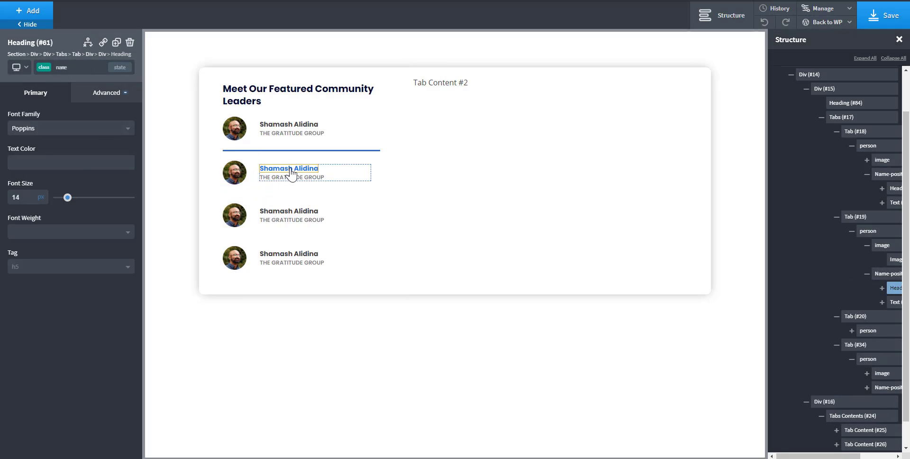
double_click(294, 178)
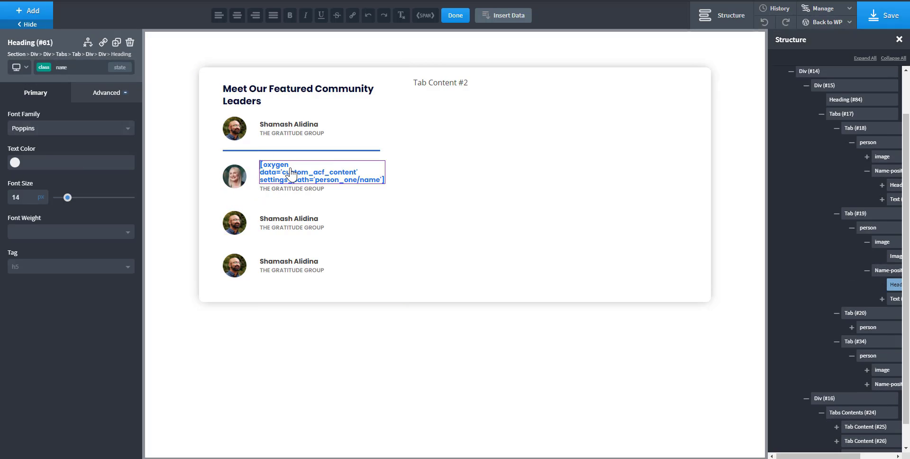
triple_click(329, 175)
left_click(349, 171)
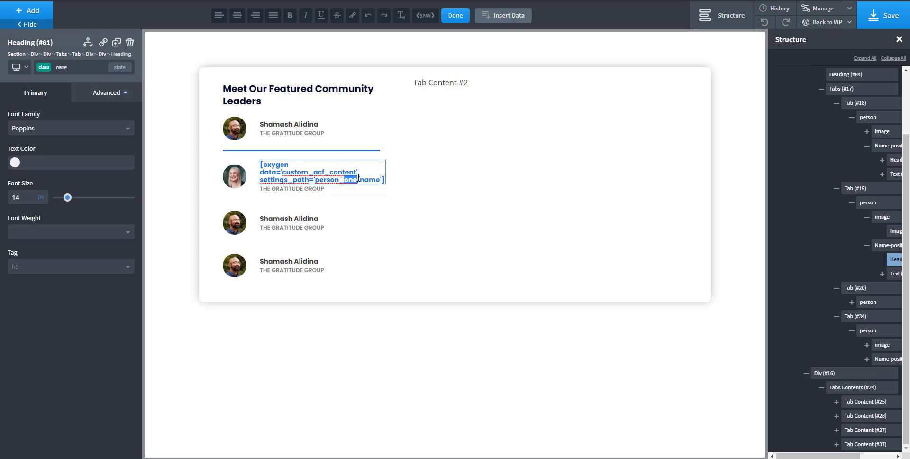
type("two")
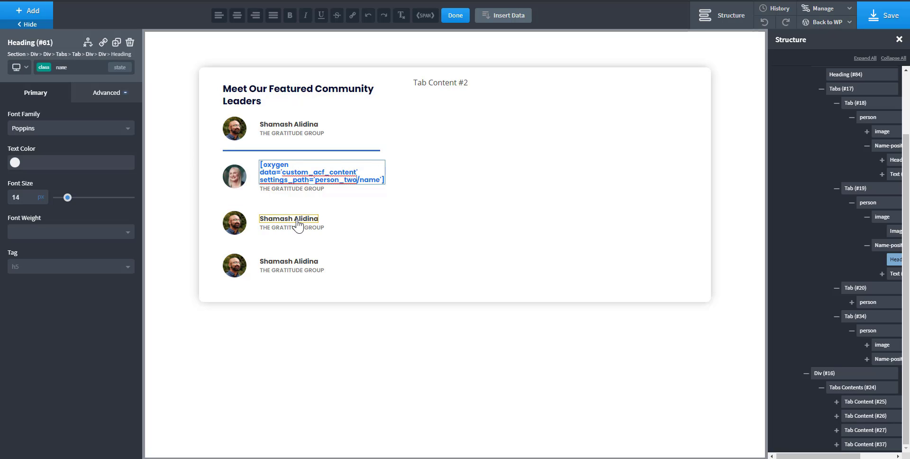
Step: Try changing the settings path in the second tab's position text to person_two/position by editing its shortcode
left_click(309, 194)
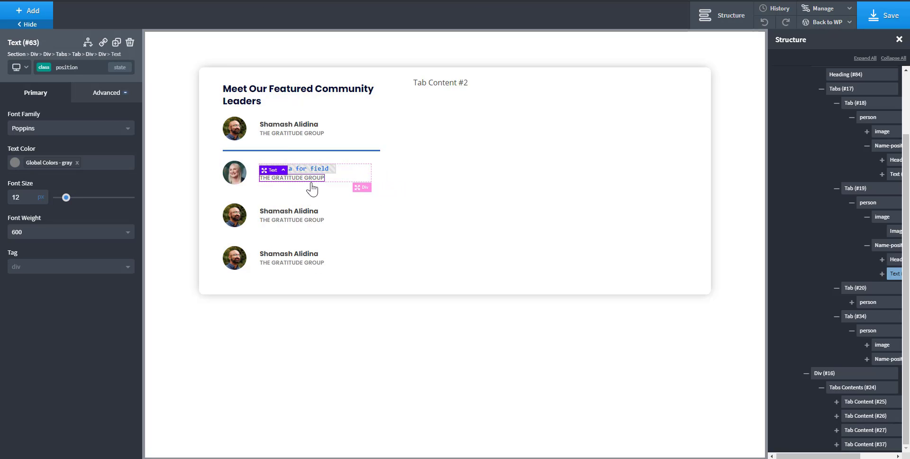
double_click(311, 184)
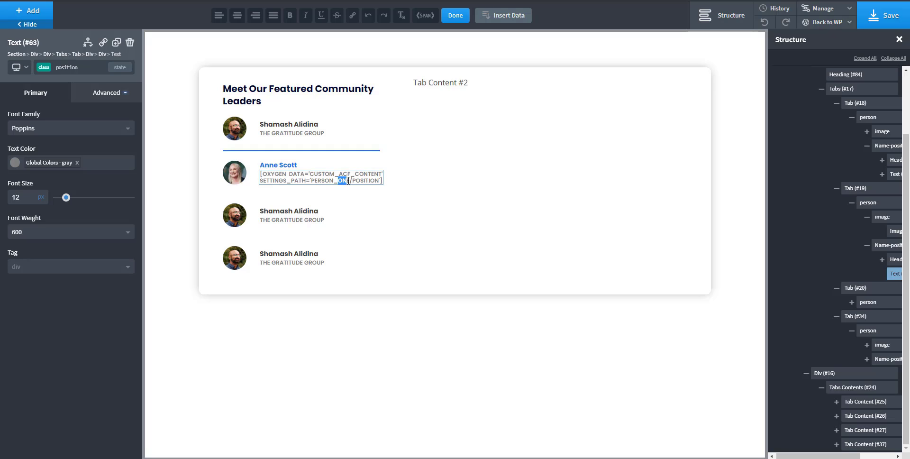
type("two")
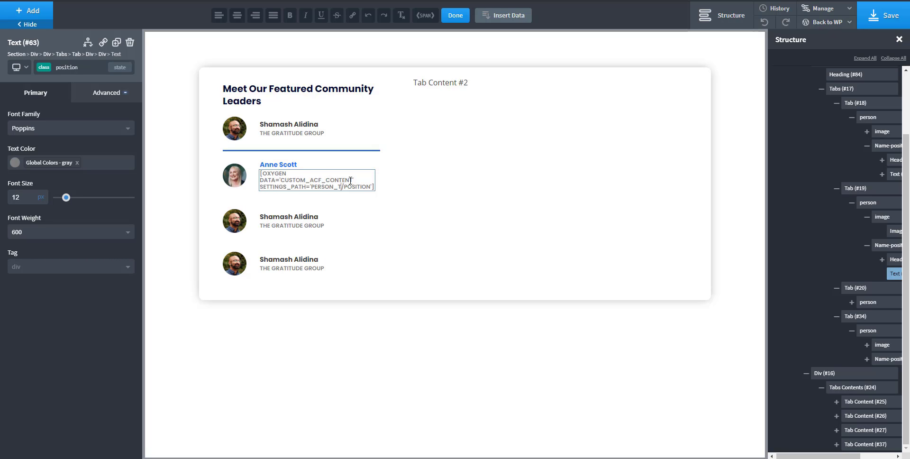
Step: Change the settings path in the third tab's name heading to person_three/name
left_click(304, 223)
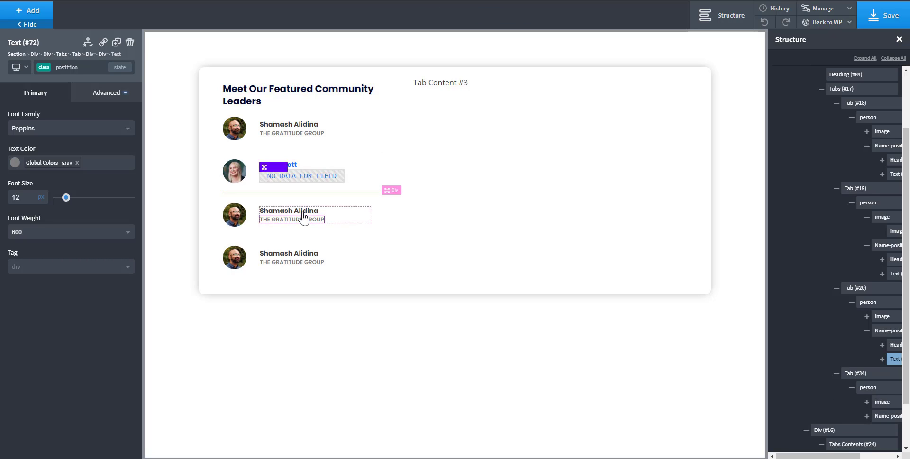
double_click(307, 212)
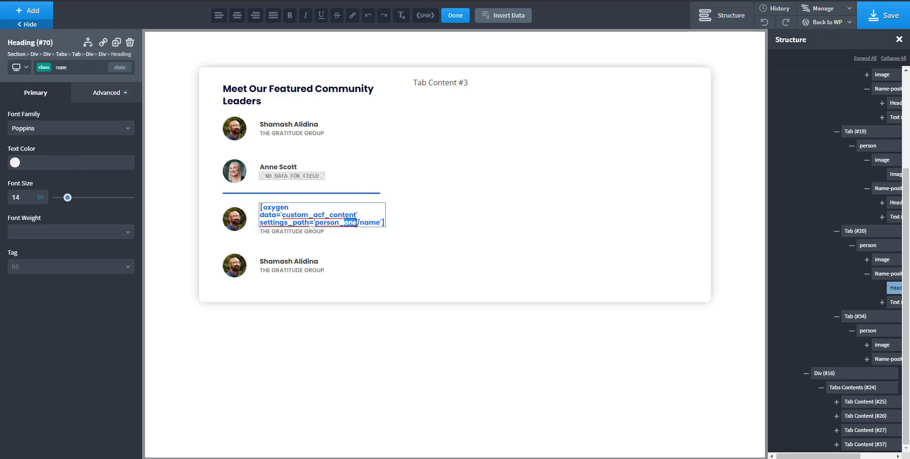
type("three")
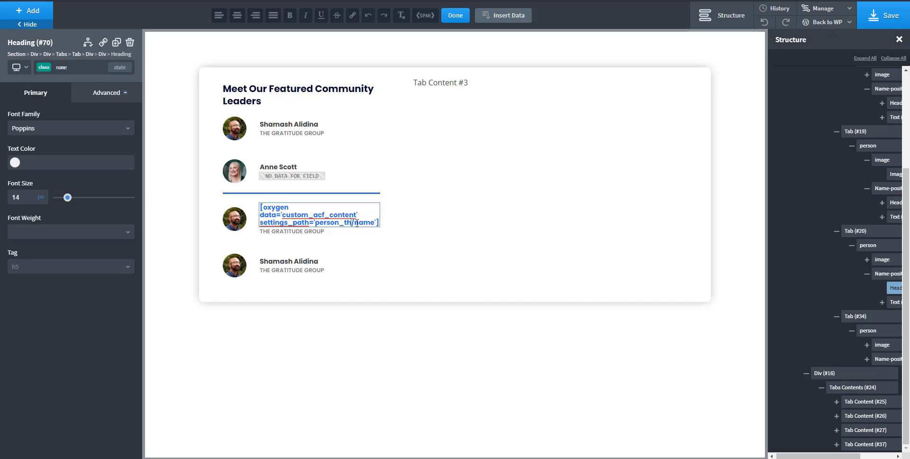
left_click(470, 223)
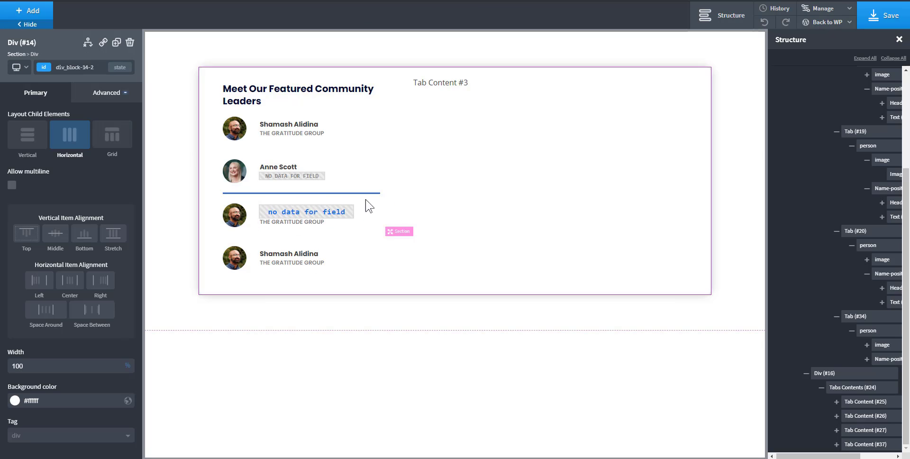
Step: Examine the position shortcodes of the second and third tabs for differences
left_click(314, 182)
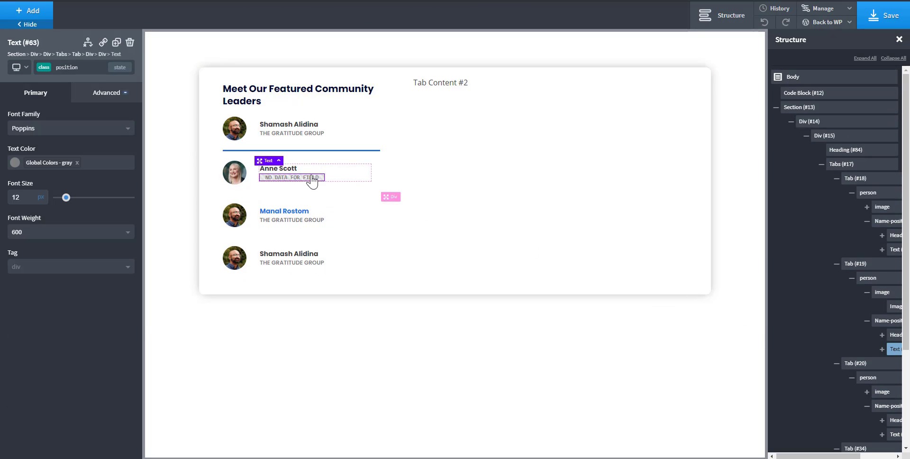
double_click(353, 183)
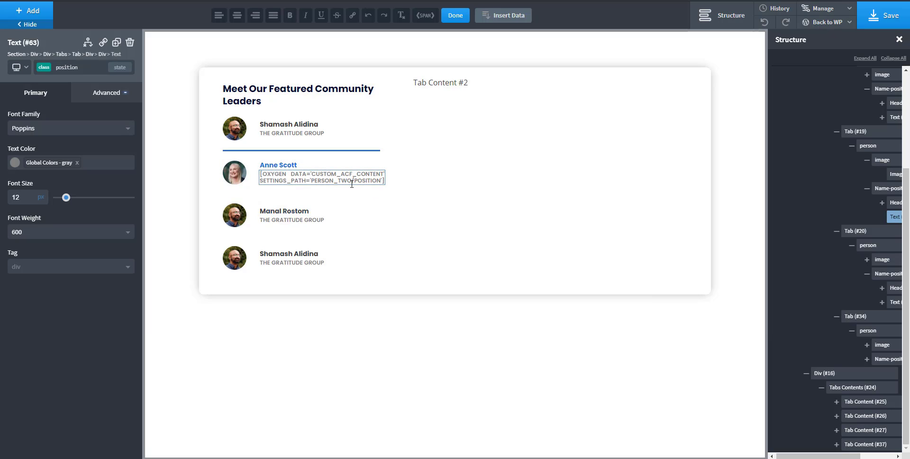
left_click(431, 189)
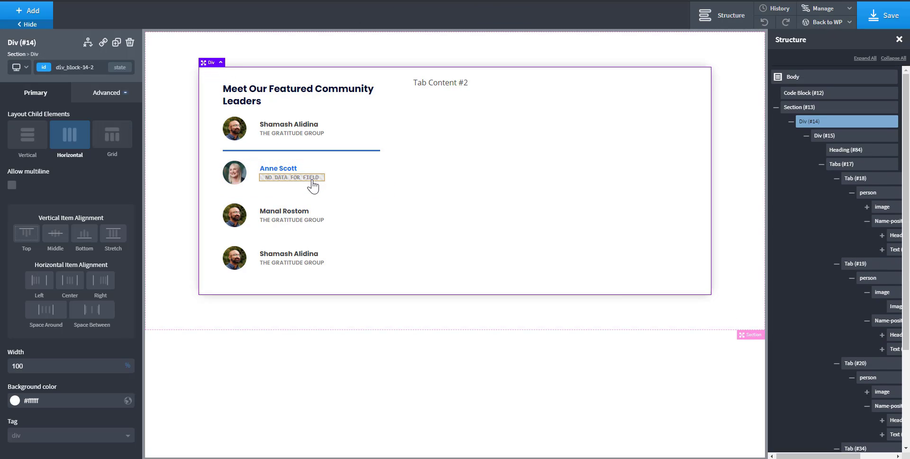
left_click(298, 219)
double_click(299, 220)
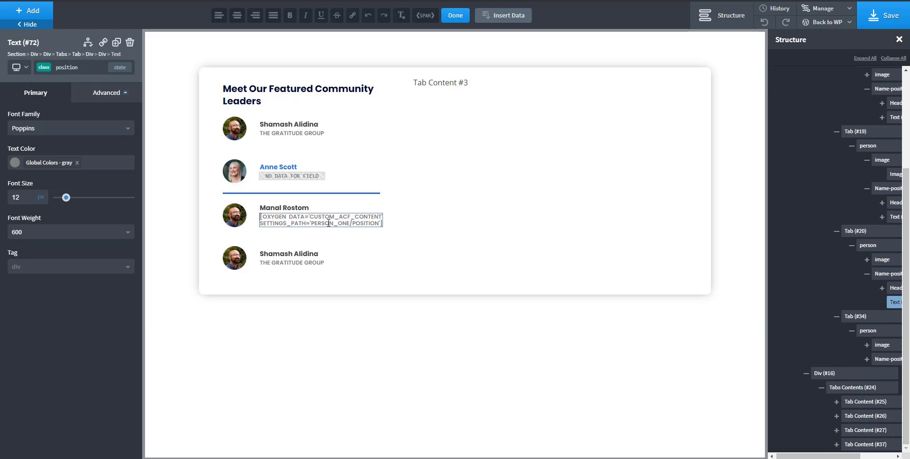
left_click(294, 186)
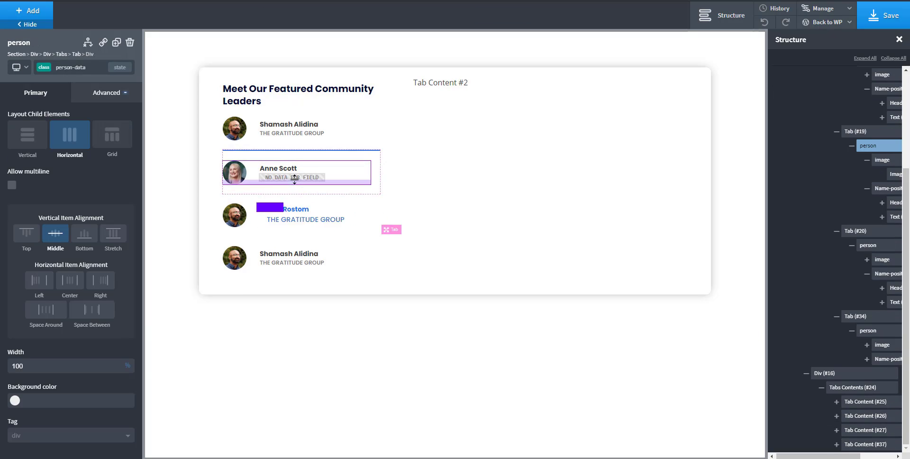
left_click(297, 182)
double_click(297, 183)
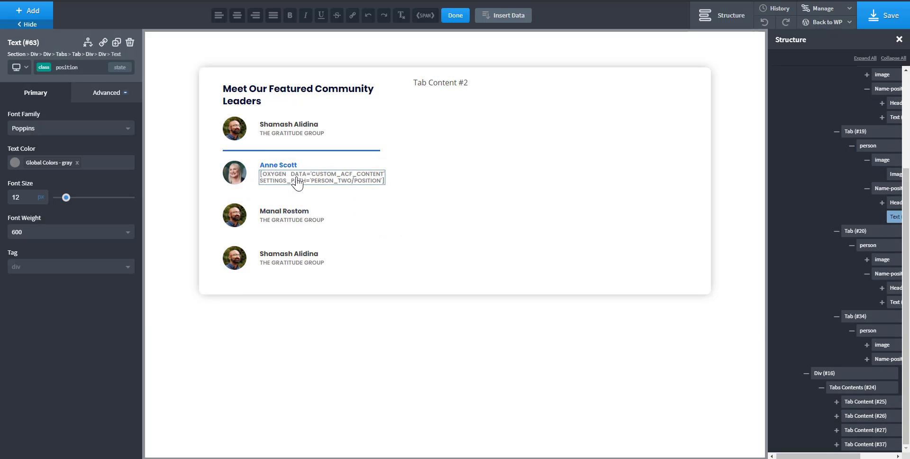
Step: Try changing the settings path in the third tab's position text to person_three/position by editing its shortcode
left_click(304, 222)
double_click(305, 221)
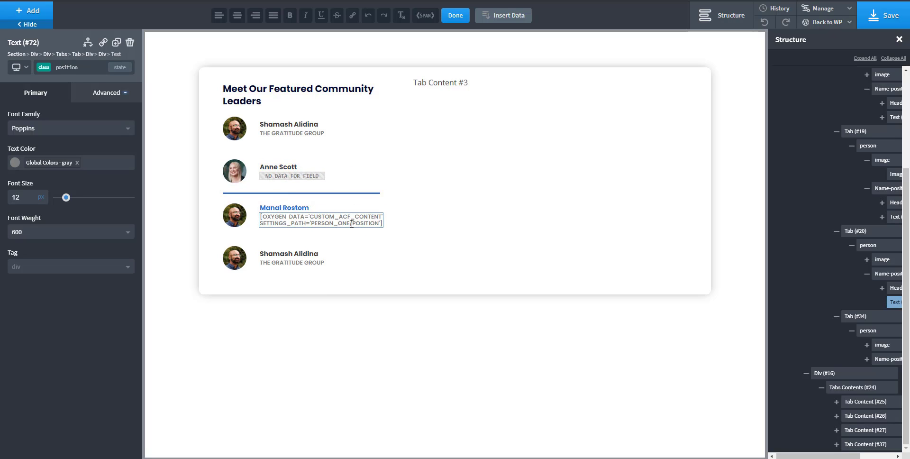
key("BackSpace")
key("BackSpace")
key("BackSpace")
key("BackSpace")
type("/")
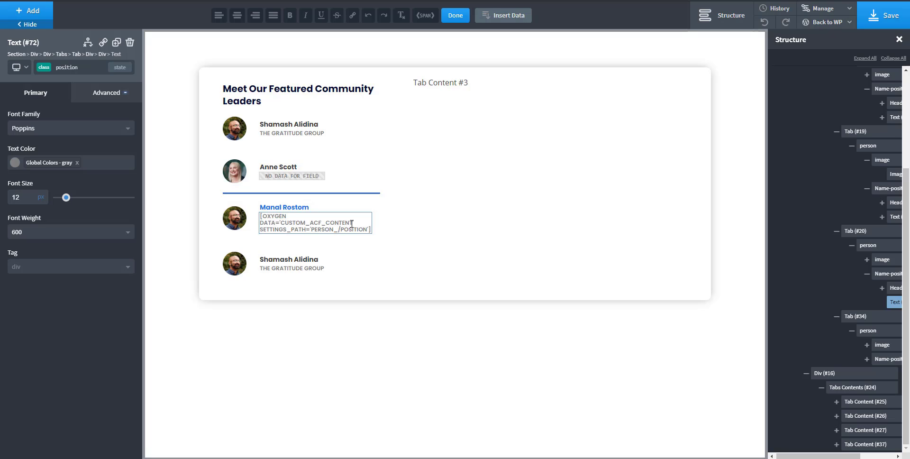
type("THREE")
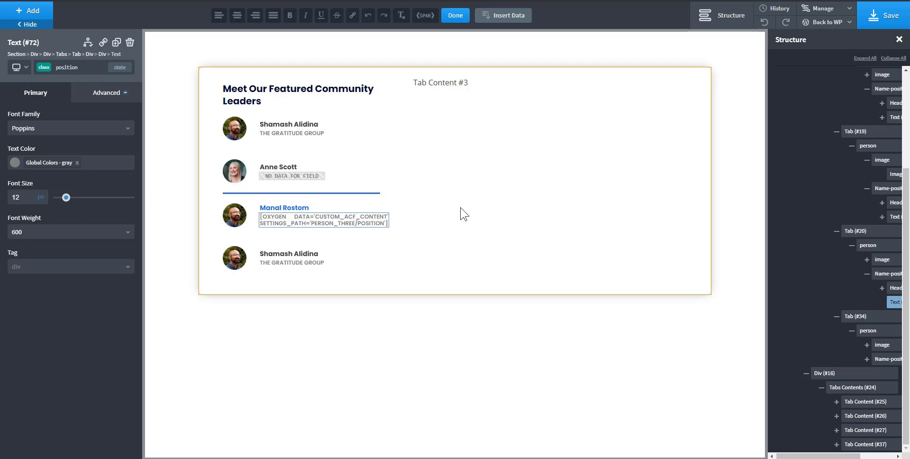
left_click(473, 209)
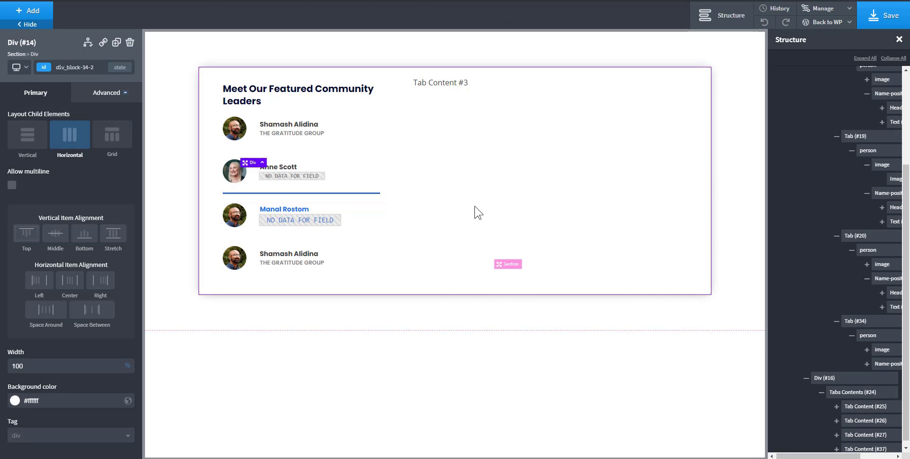
Step: Replace the second tab's position shortcode with inserted dynamic data from the Position field of ACF group Person two
left_click(308, 177)
double_click(308, 176)
triple_click(322, 177)
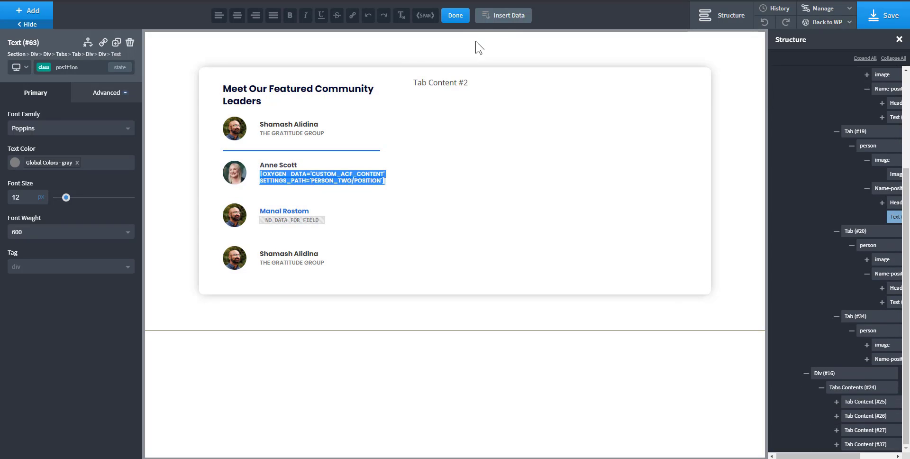
left_click(499, 24)
left_click(565, 125)
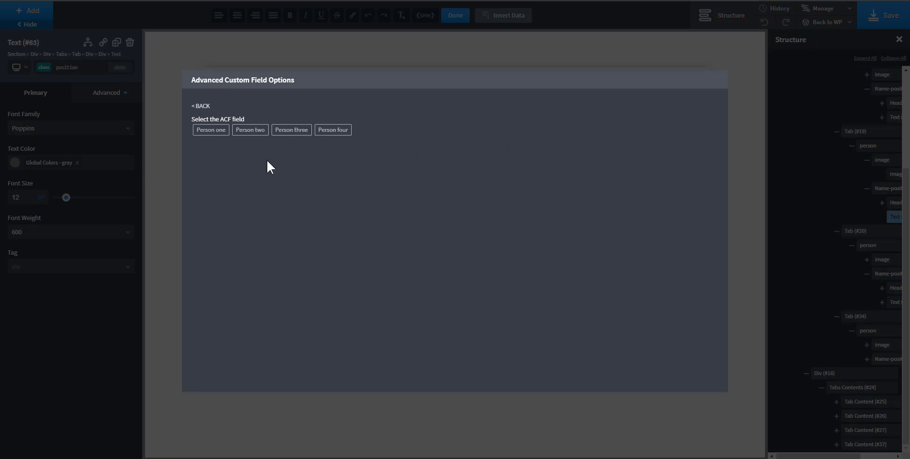
left_click(250, 130)
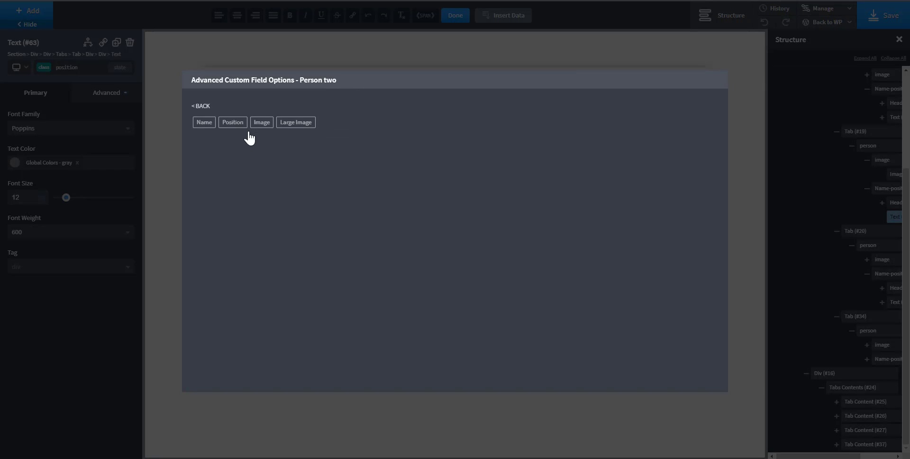
left_click(240, 124)
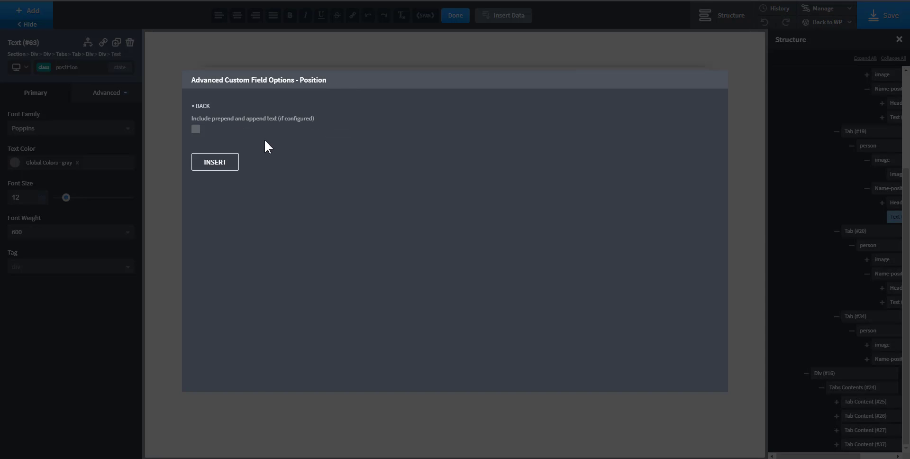
left_click(224, 166)
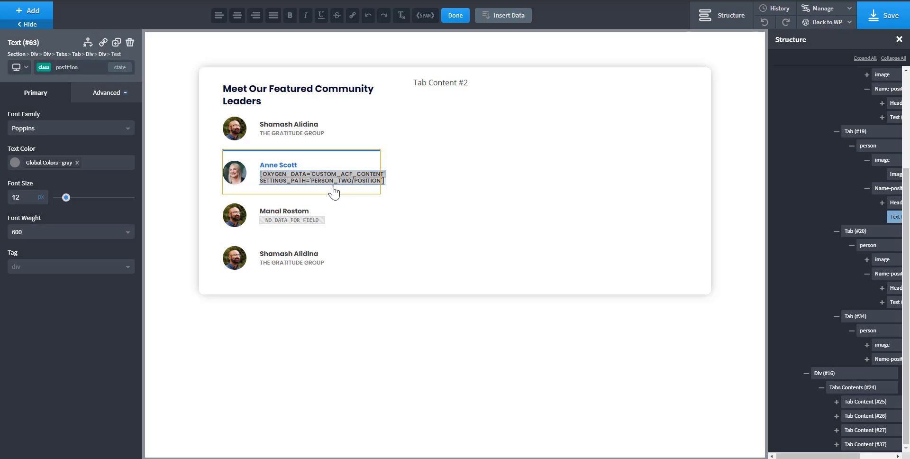
left_click(481, 206)
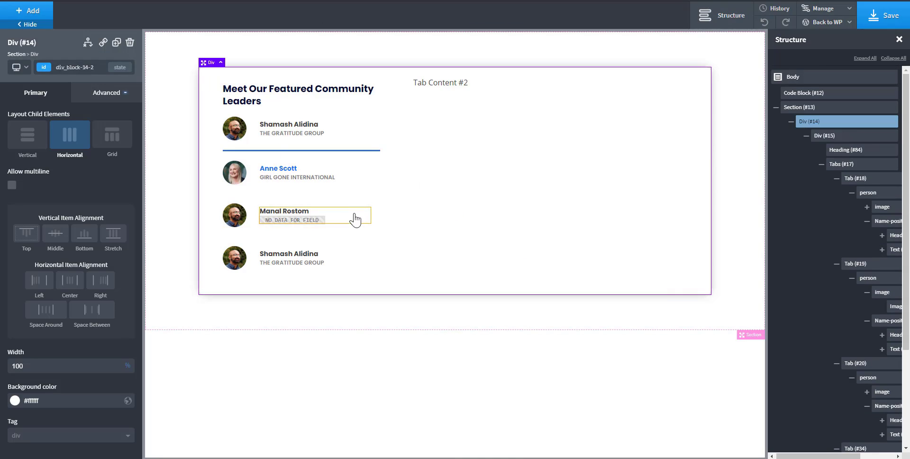
Step: Replace the third tab's position shortcode with inserted dynamic data from the Position field of ACF group Person three
left_click(325, 222)
left_click(323, 224)
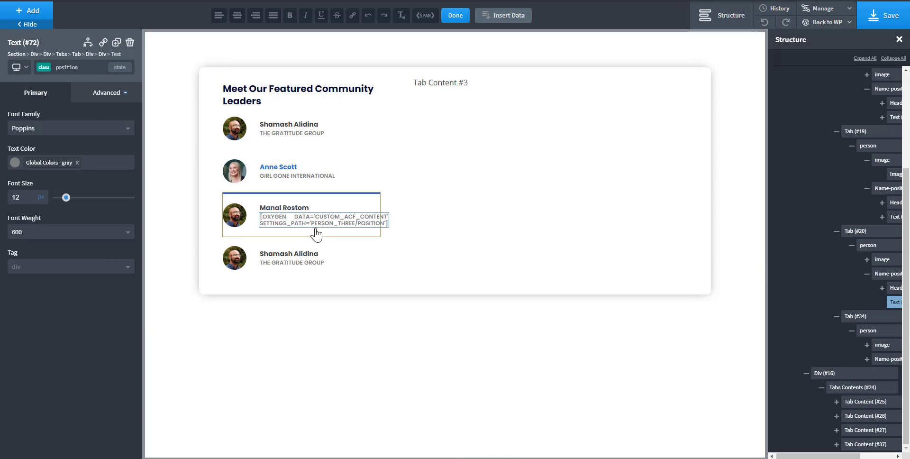
left_click(504, 15)
left_click(552, 123)
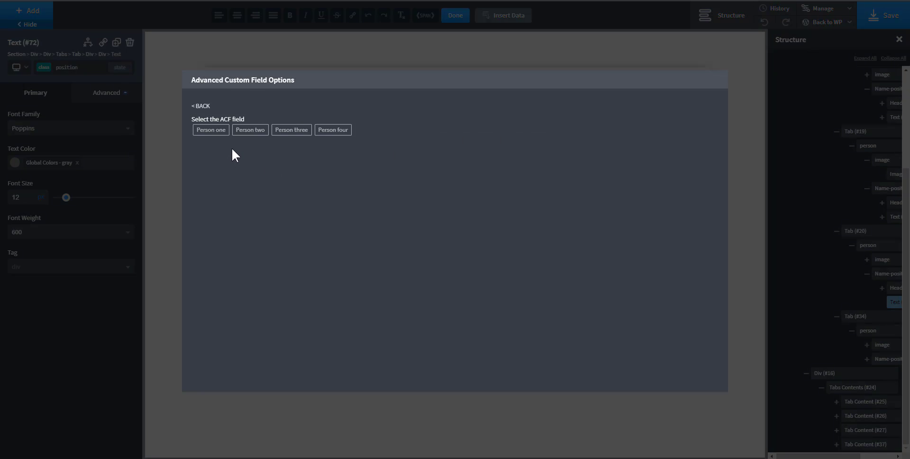
left_click(291, 131)
left_click(232, 122)
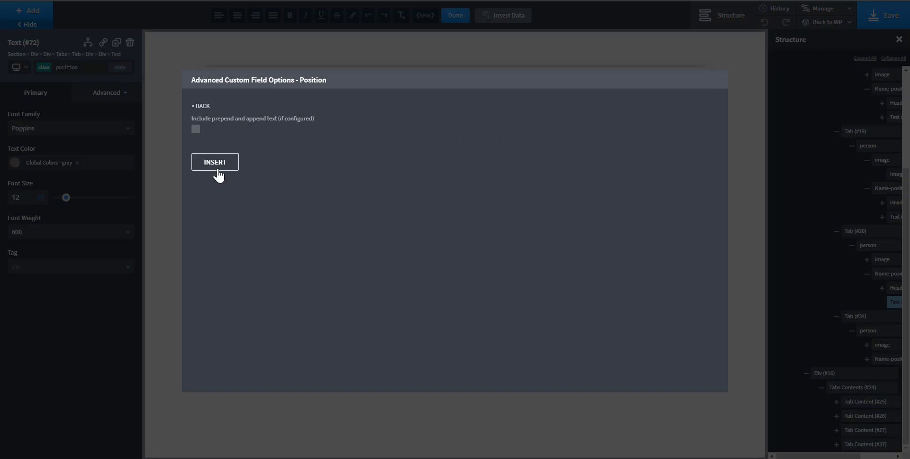
left_click(217, 167)
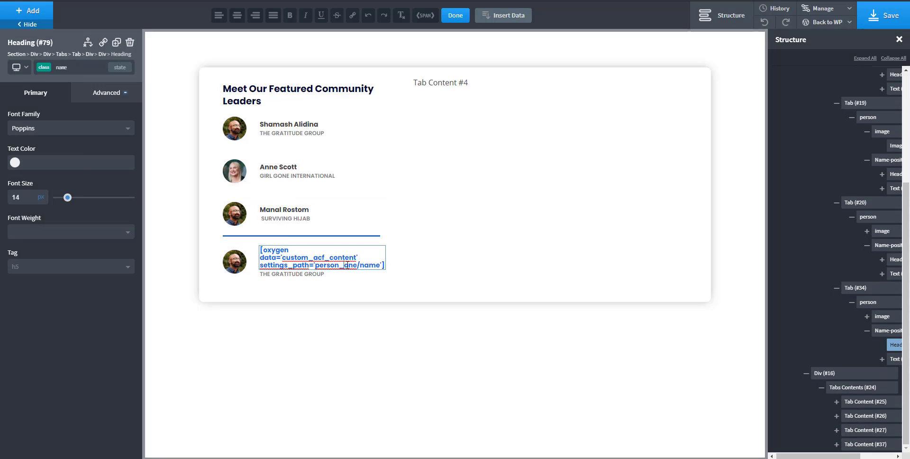
Step: Change the settings path in the fourth tab's name heading to person_four/name
left_click_drag(345, 265, 355, 264)
key("BackSpace")
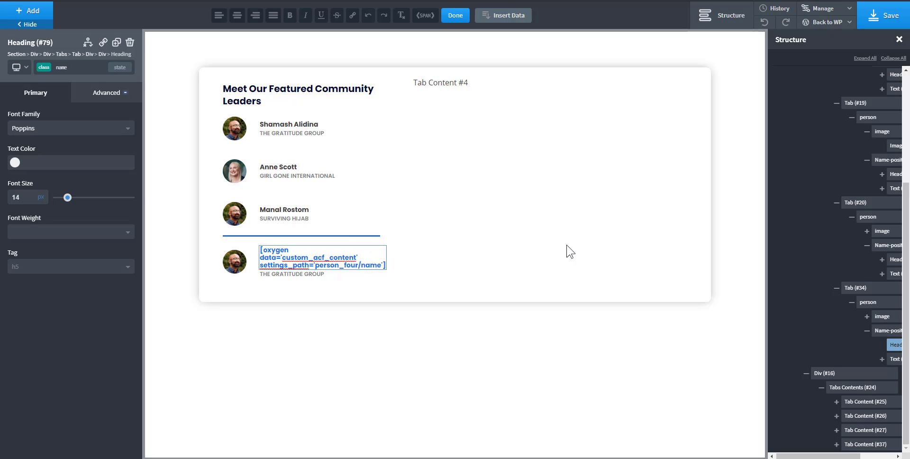
Step: Replace the fourth tab's position shortcode with inserted dynamic data from the Position field of ACF group Person four
left_click(551, 251)
left_click(284, 219)
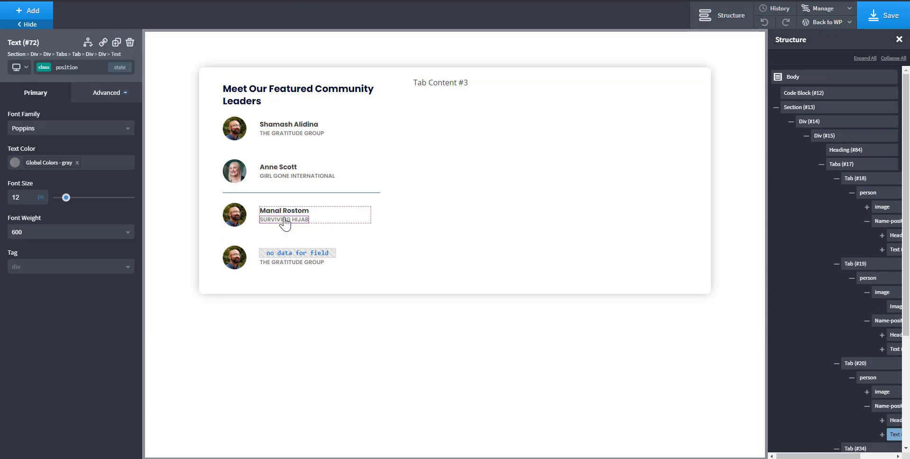
left_click(284, 219)
left_click(304, 268)
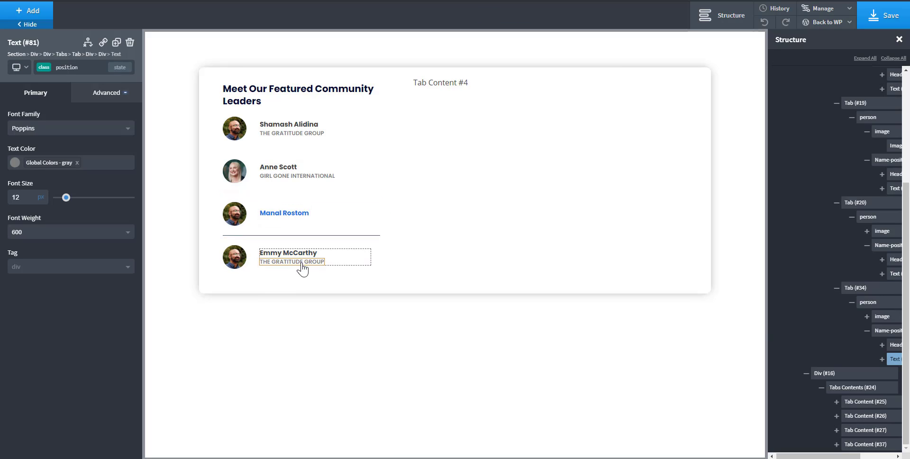
left_click(304, 269)
left_click(509, 18)
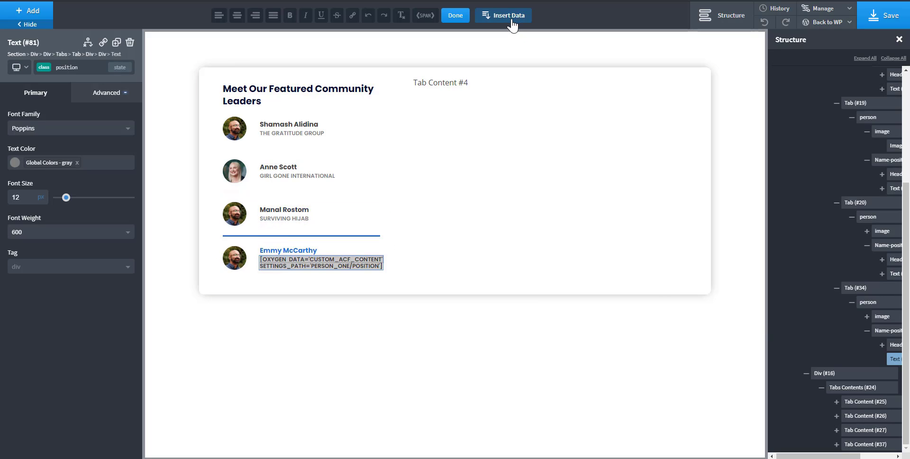
left_click(557, 124)
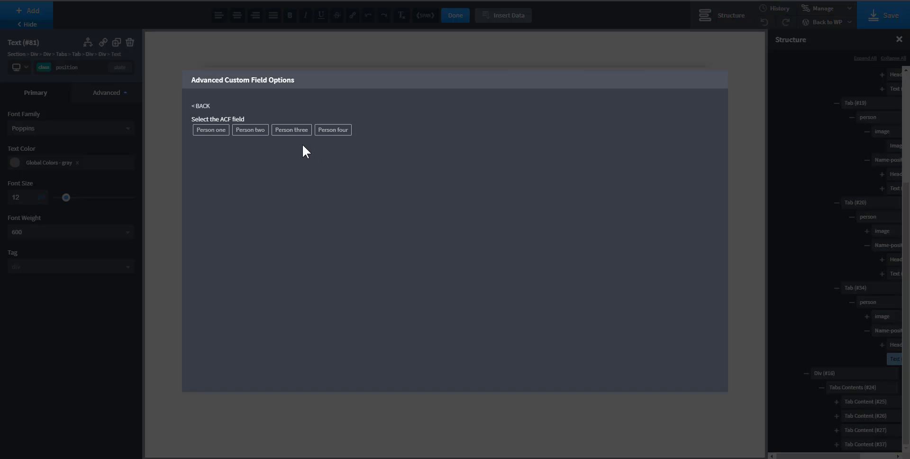
left_click(339, 130)
left_click(233, 124)
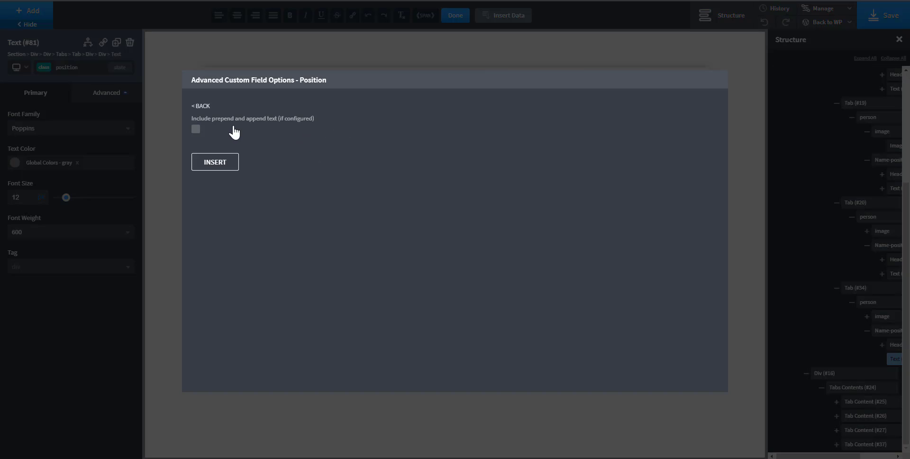
left_click(215, 162)
left_click(303, 232)
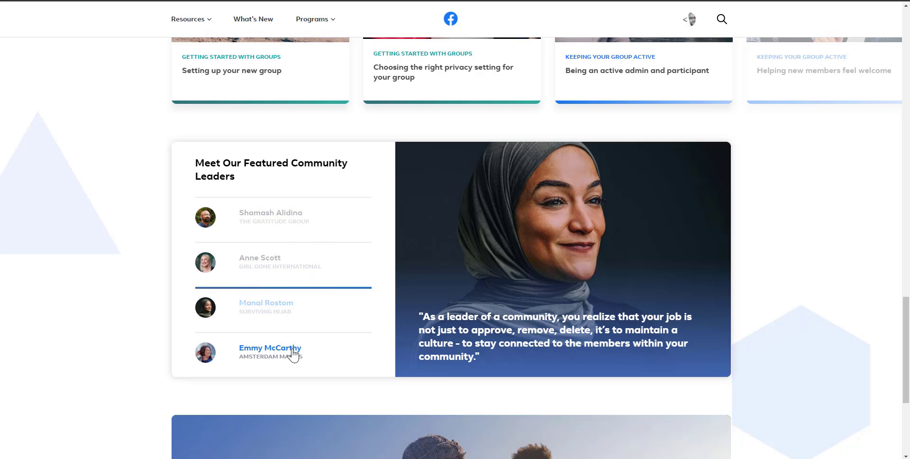
Step: Give the tabs-5659-tab class of the first tab a solid top border 1 px wide
left_click(354, 231)
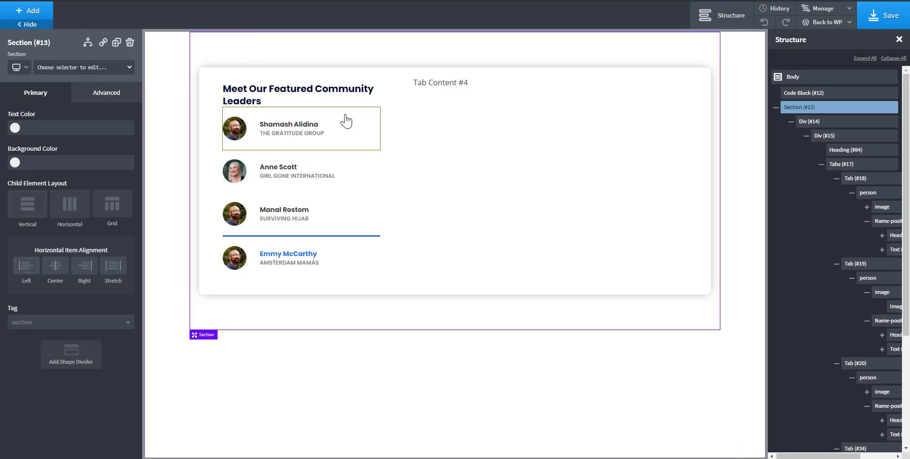
left_click(346, 130)
left_click(81, 67)
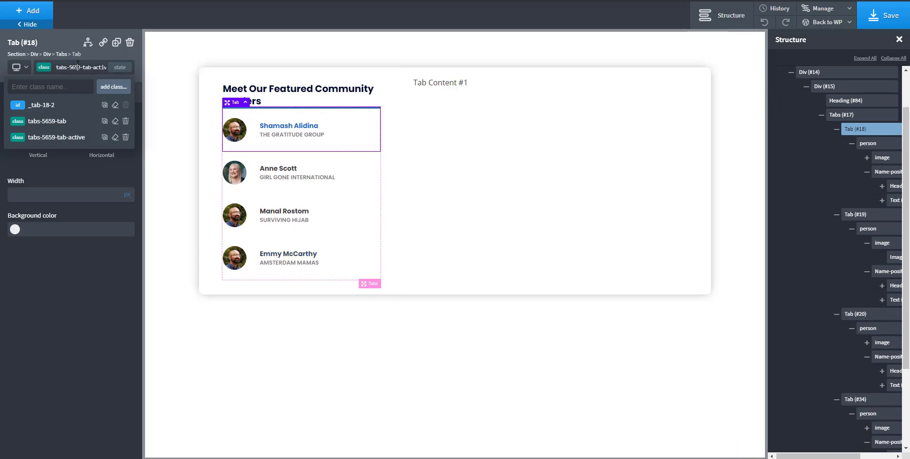
left_click(47, 123)
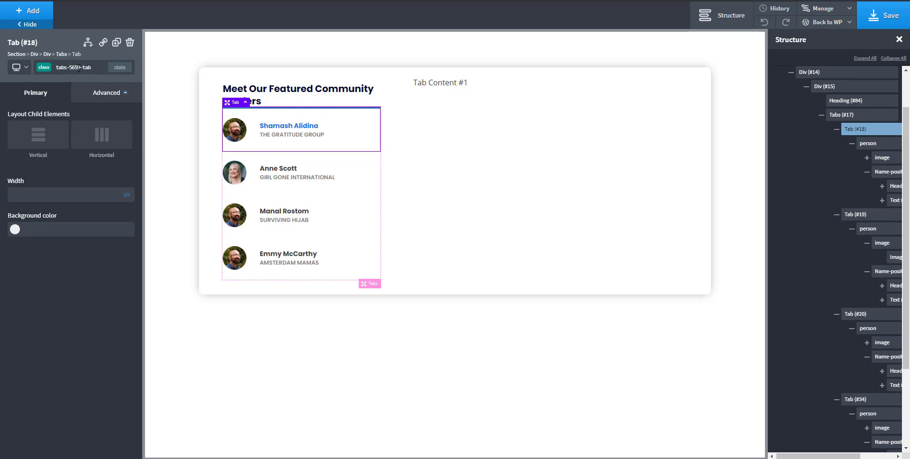
left_click(105, 97)
left_click(62, 219)
left_click(61, 151)
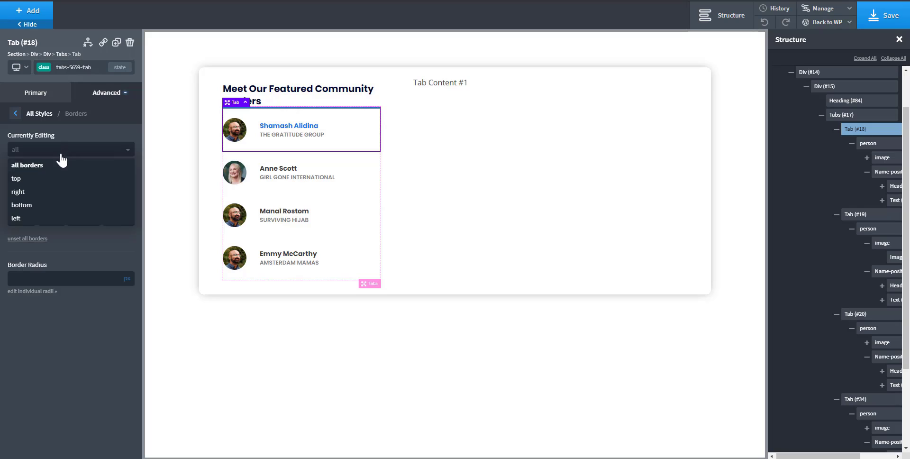
left_click(42, 179)
left_click(50, 219)
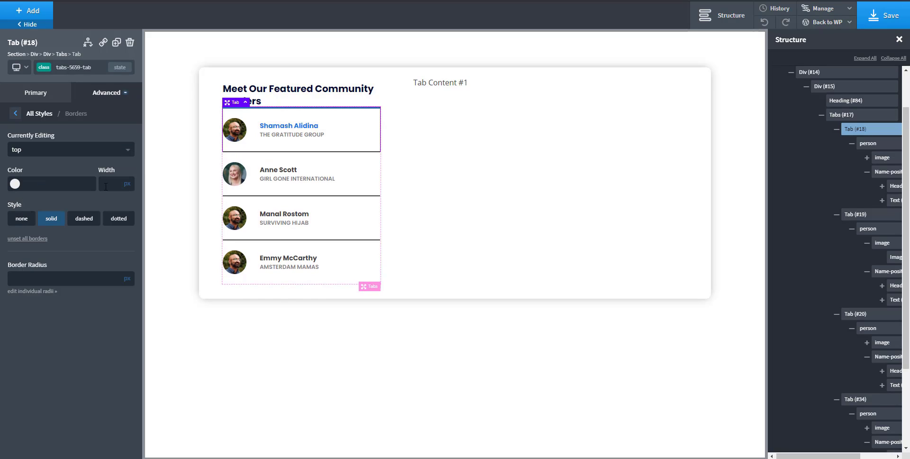
Step: Color the tab class's top border with the global gray at 26% opacity and save the page
left_click(13, 186)
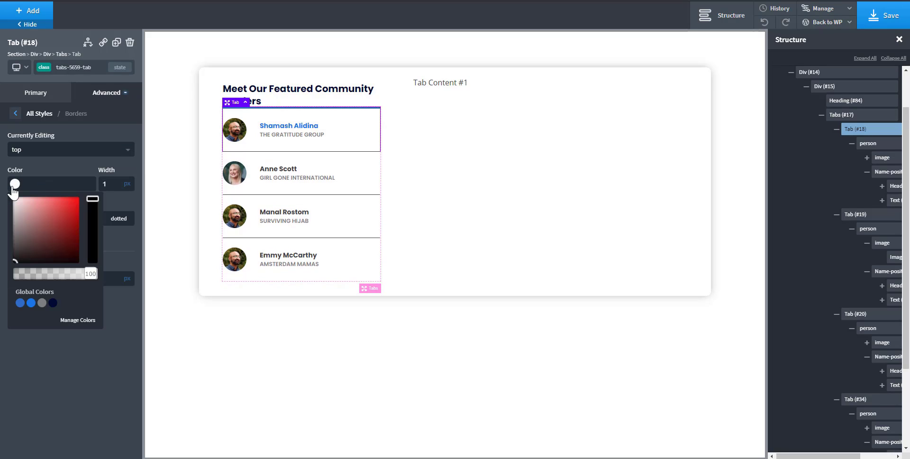
left_click(42, 302)
left_click(36, 368)
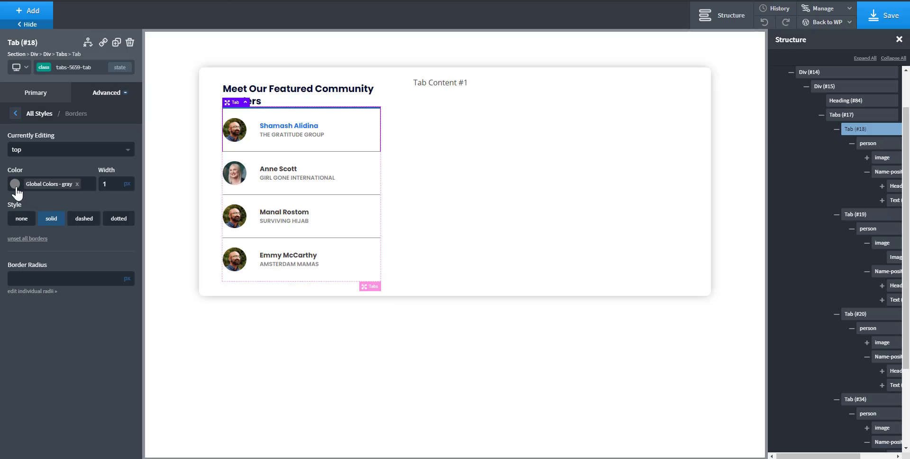
left_click(15, 184)
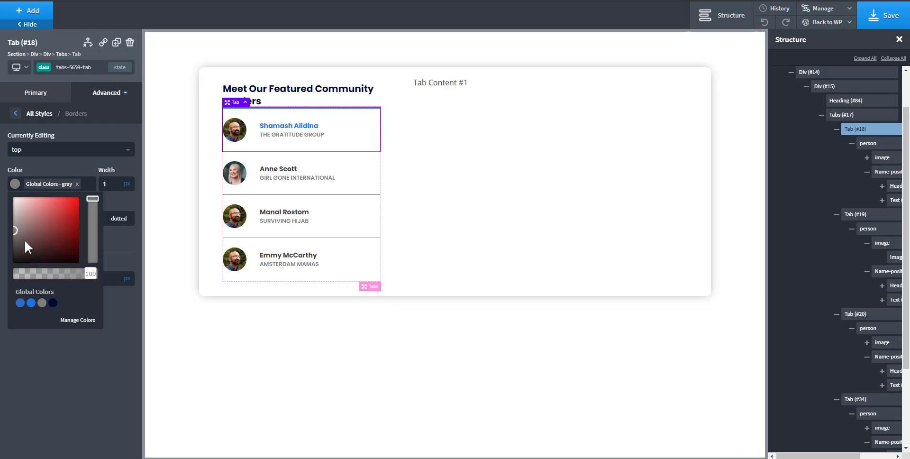
left_click_drag(89, 274, 42, 276)
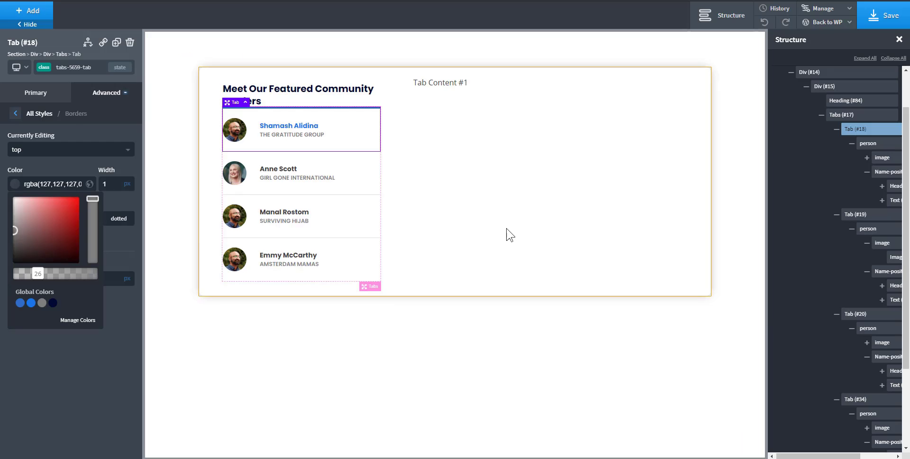
left_click(508, 234)
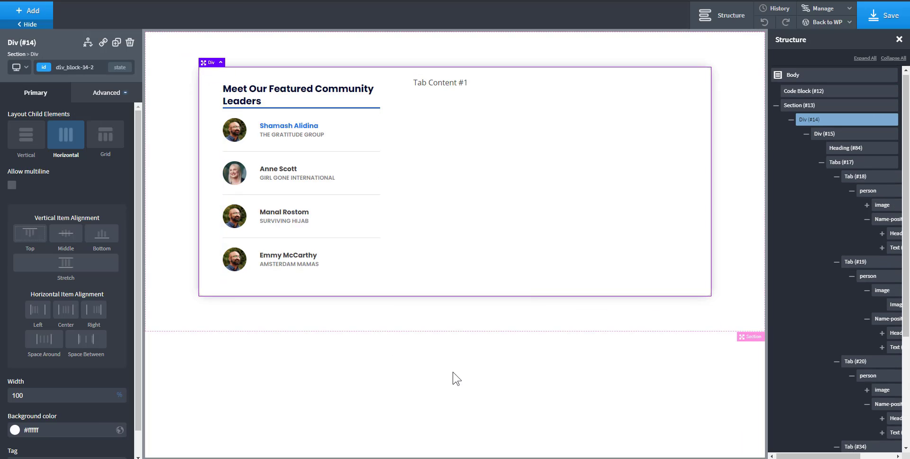
left_click(891, 18)
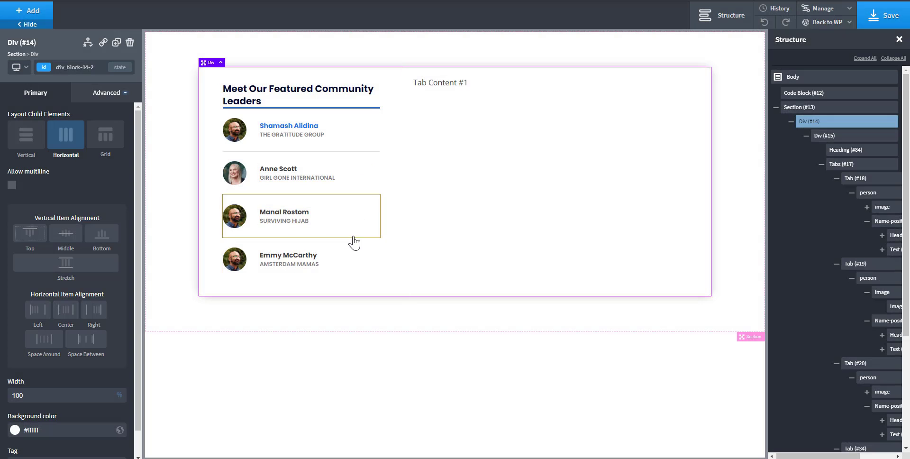
Step: Set the bottom margin of the "Meet Our Featured Community Leaders" heading to 32 px
left_click(361, 224)
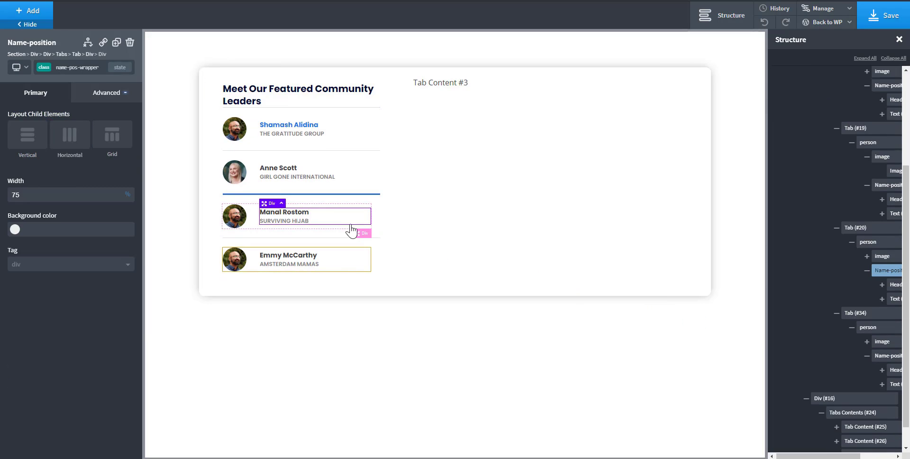
left_click(364, 132)
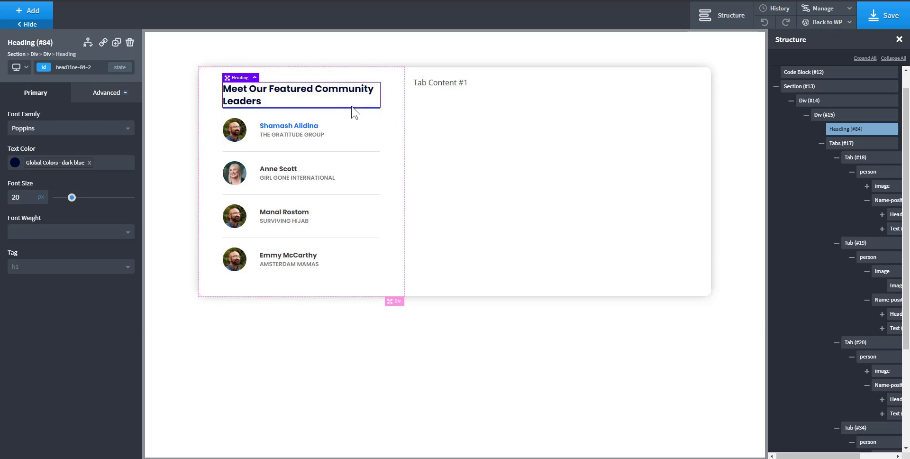
left_click(109, 93)
left_click(87, 145)
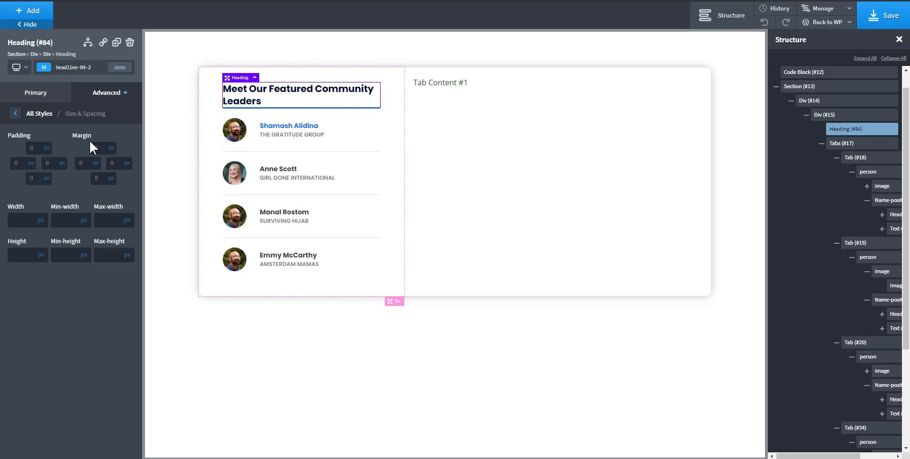
left_click(104, 176)
type("32")
key("ctrl+Tab")
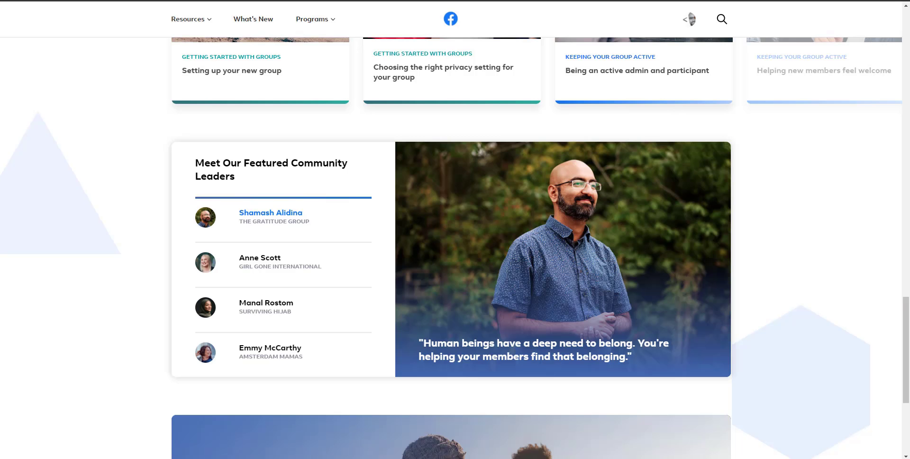
key("ctrl+Tab")
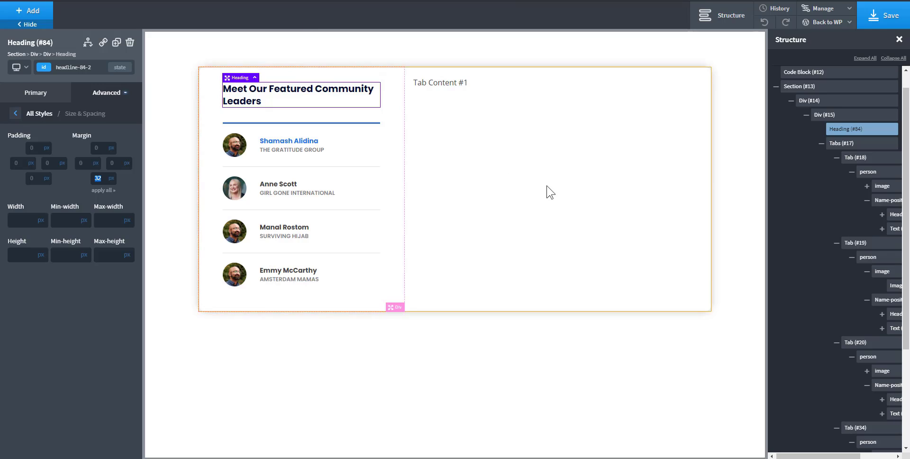
left_click(548, 192)
Step: Compare the tabs section with the reference page, save the layout, and activate the third tab
key("ctrl+Tab")
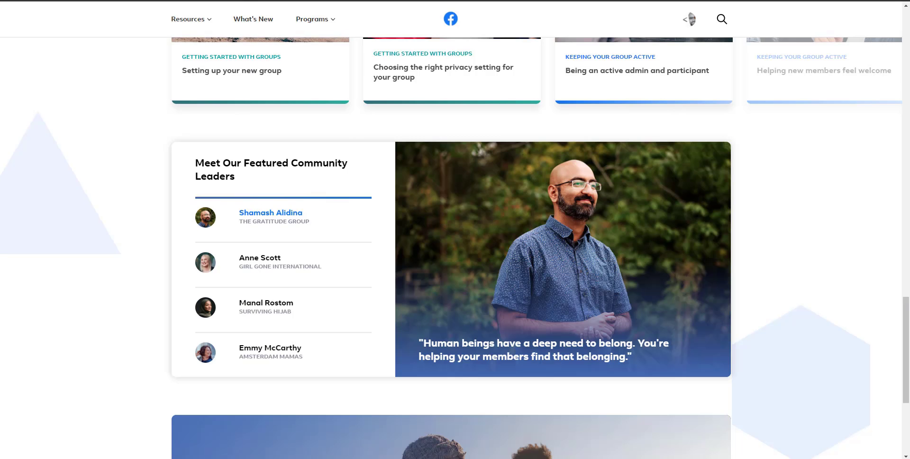
key("ctrl+Tab")
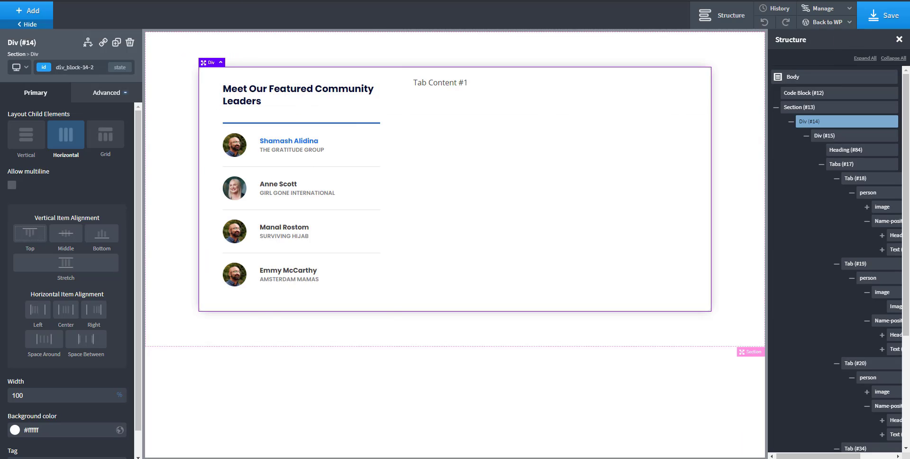
key("ctrl+Tab")
key("ctrl+Tab")
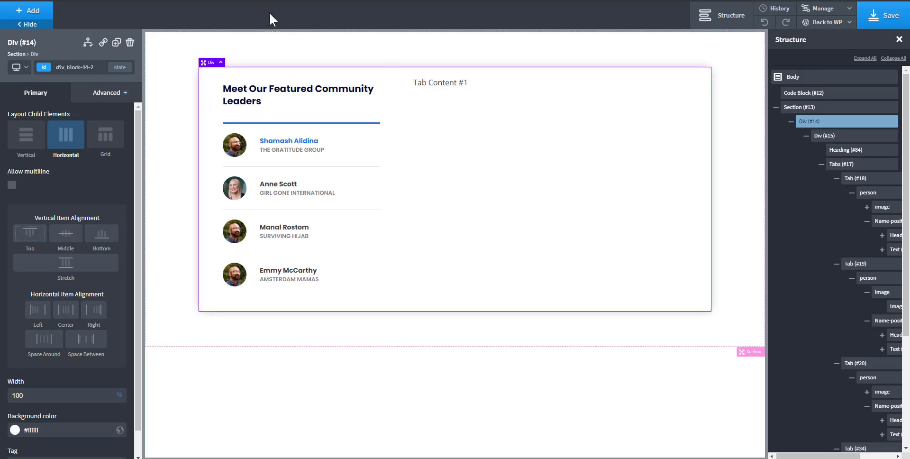
left_click(868, 18)
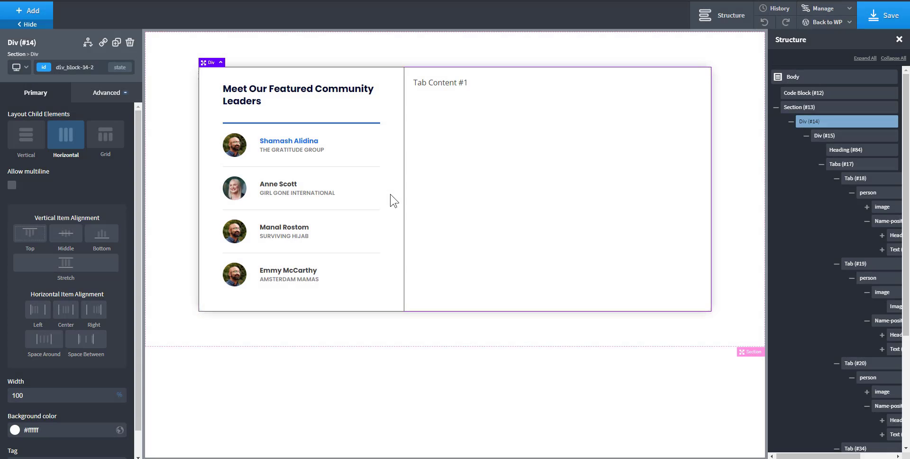
key("ctrl+Tab")
key("ctrl+Tab")
key("ctrl+Tab")
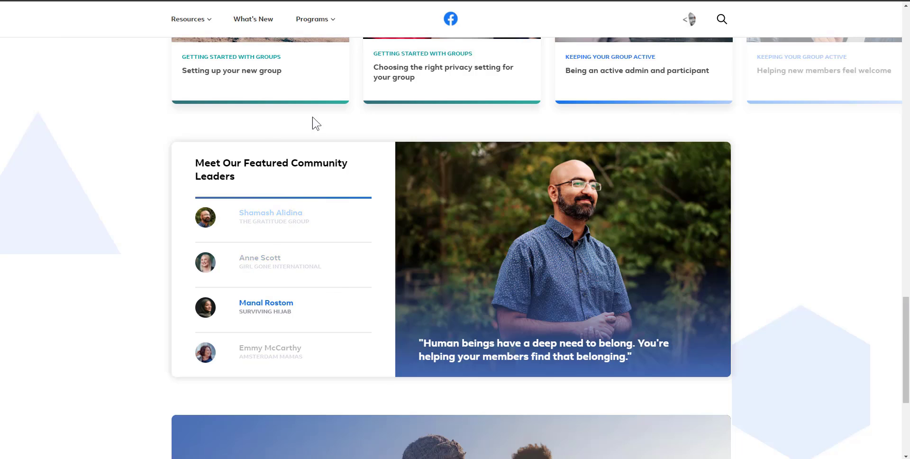
key("ctrl+Tab")
left_click(344, 244)
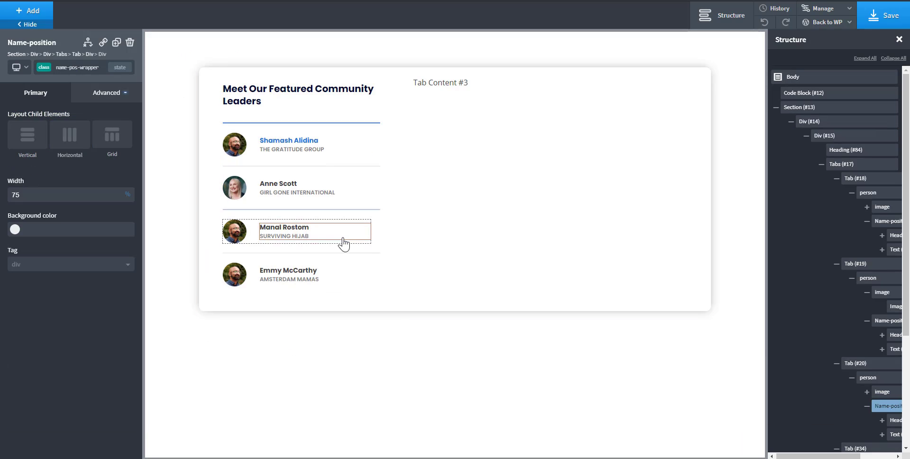
Step: Collapse Div #15 in the structure tree, select Div #16, and expand its Tabs Contents down to the individual tab contents
left_click(548, 128)
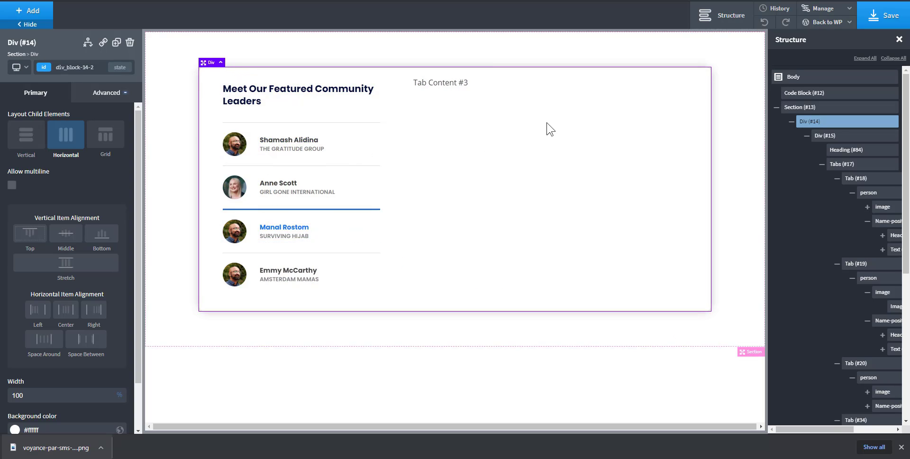
left_click(792, 122)
left_click(791, 123)
left_click(807, 135)
left_click(806, 150)
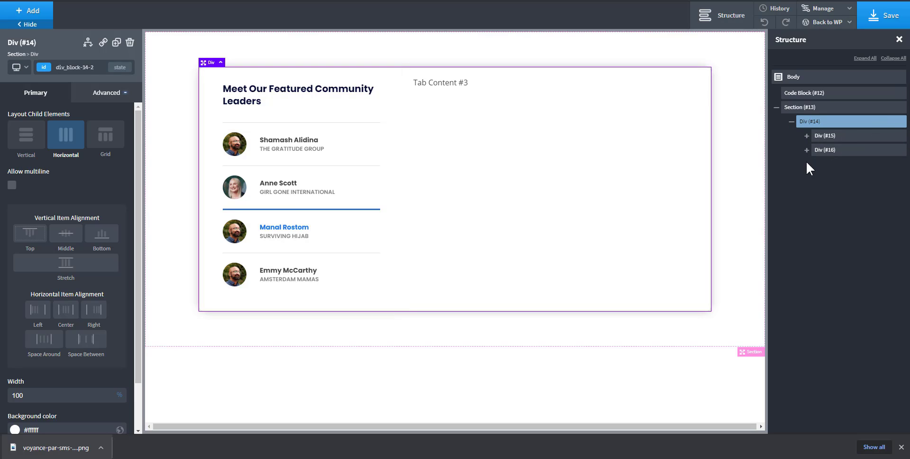
left_click(833, 151)
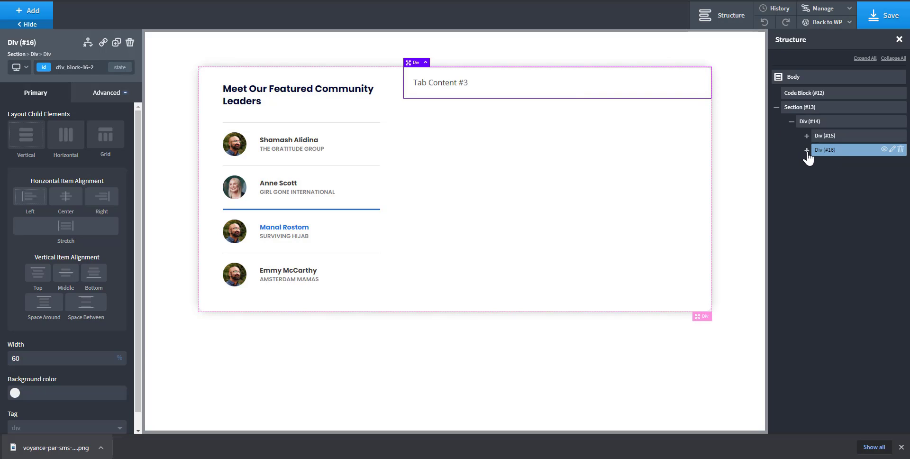
left_click(808, 150)
left_click(823, 165)
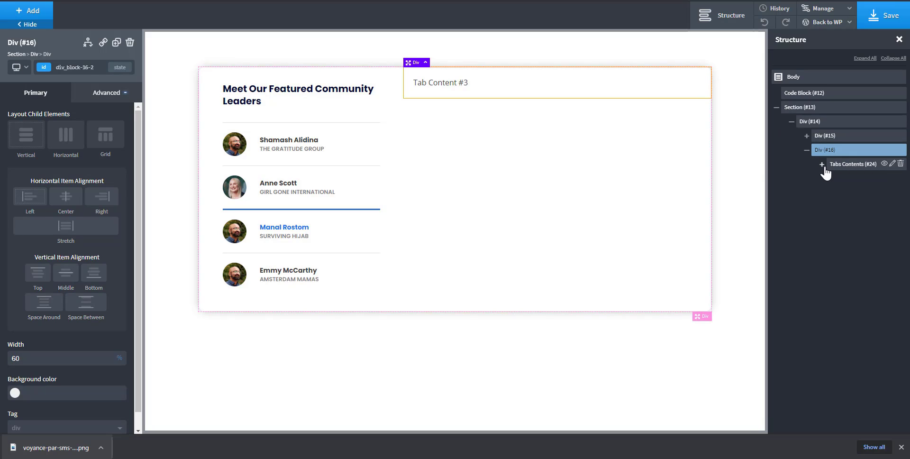
left_click(822, 165)
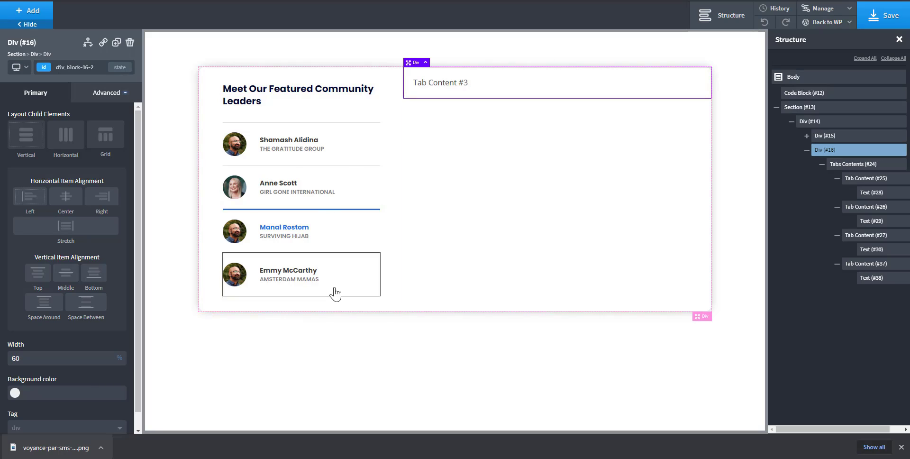
Step: Activate the first leader's tab, collapse the element tree, and expand it down to Tab Content (#25) with that element selected
left_click(368, 157)
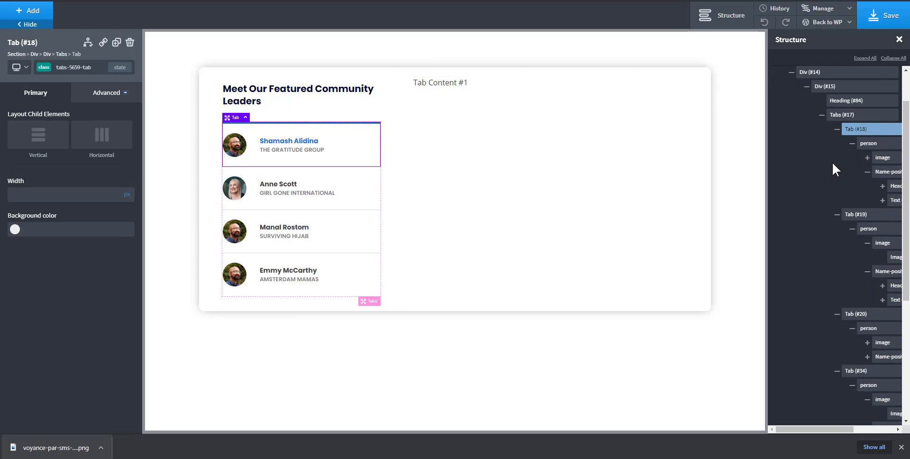
left_click(885, 58)
left_click(777, 107)
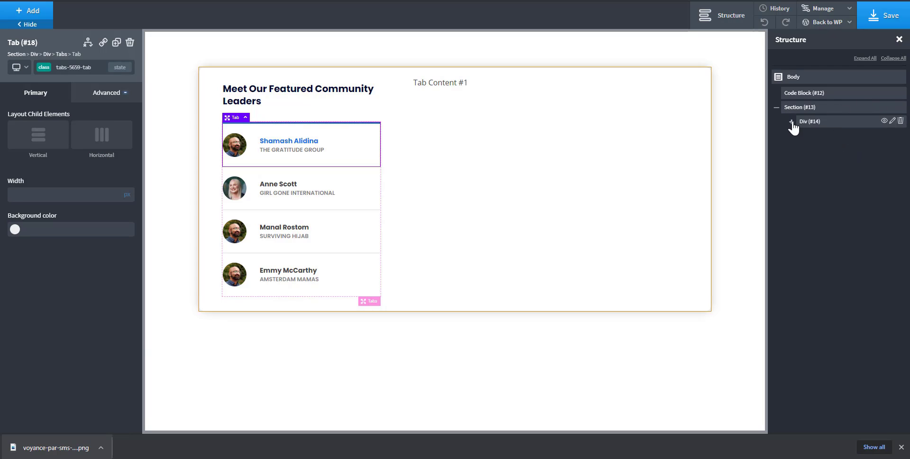
left_click(792, 121)
left_click(807, 150)
left_click(822, 164)
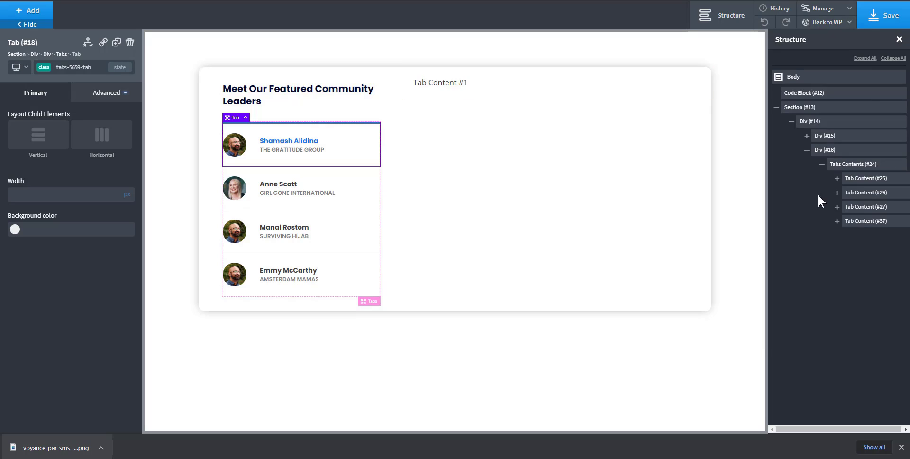
left_click(861, 183)
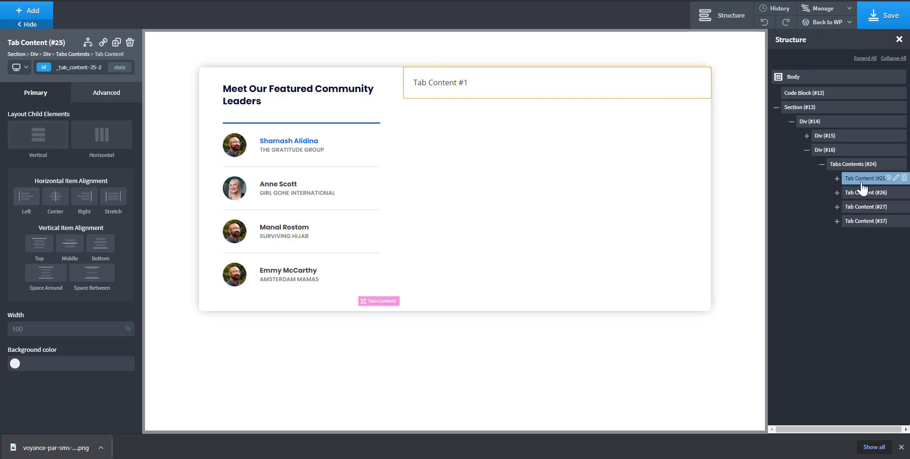
left_click(837, 179)
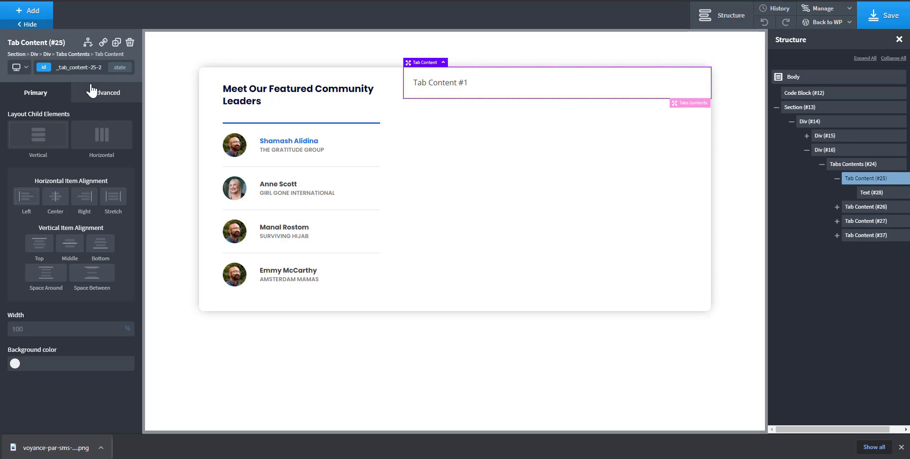
Step: Target the ID _tab_content-25-2 for styling and open the dynamic data choices for its background image
left_click(87, 69)
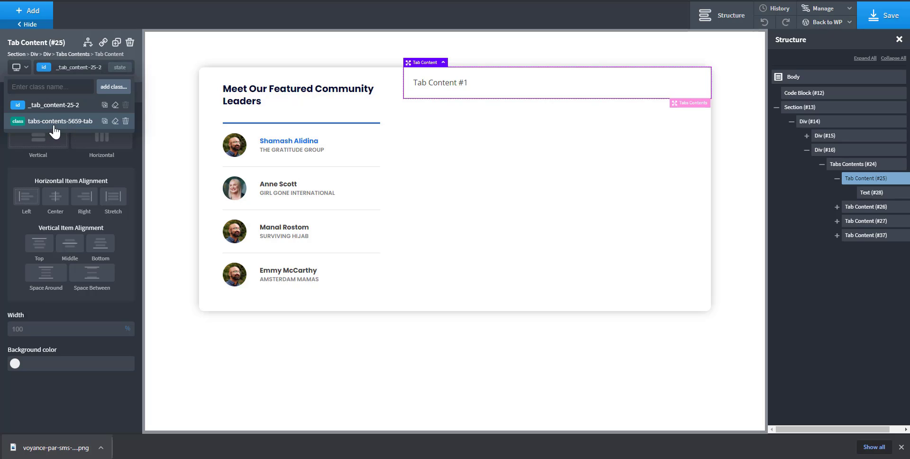
left_click(65, 111)
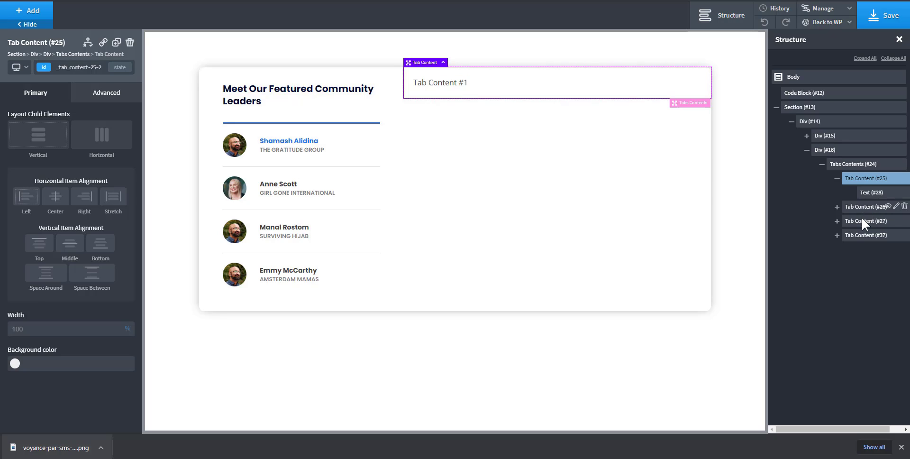
left_click(91, 93)
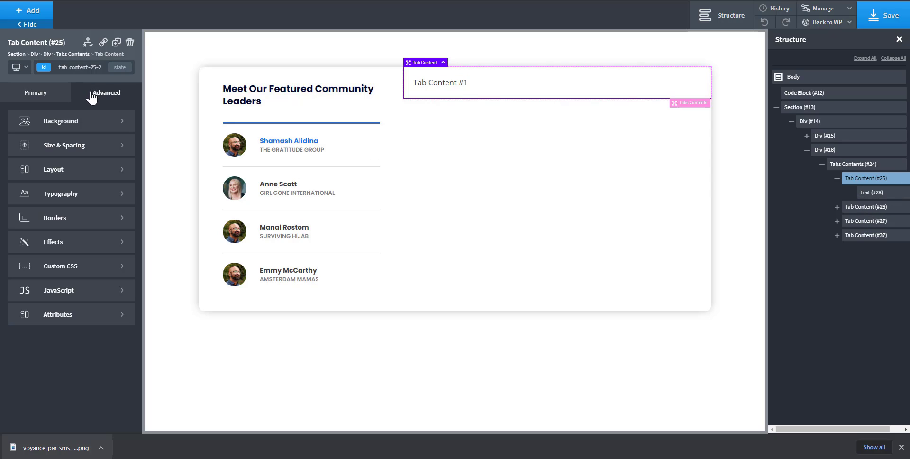
left_click(86, 125)
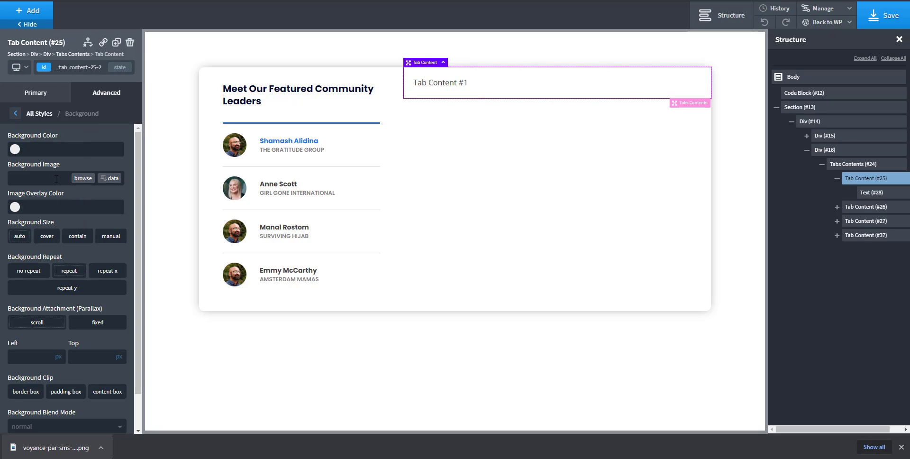
left_click(110, 179)
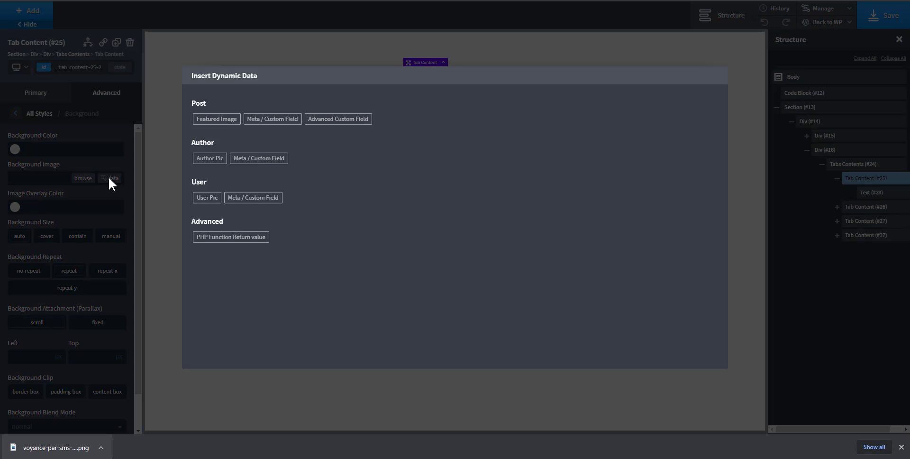
left_click(331, 121)
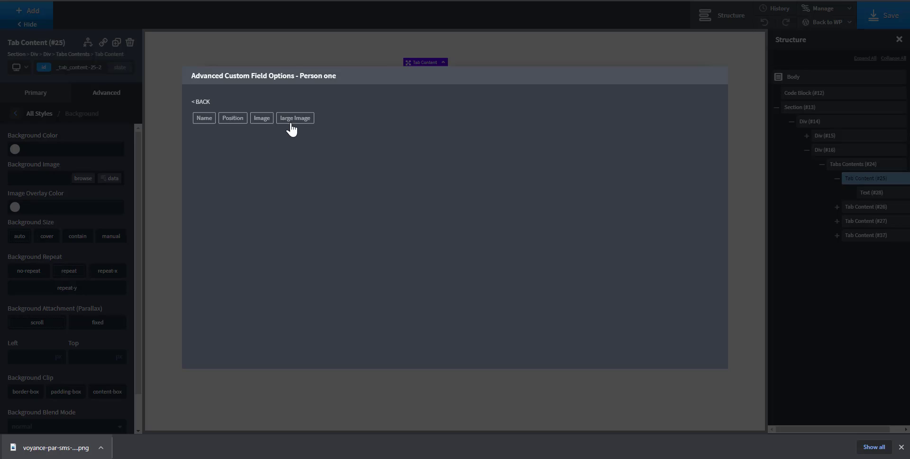
left_click(292, 121)
left_click(292, 128)
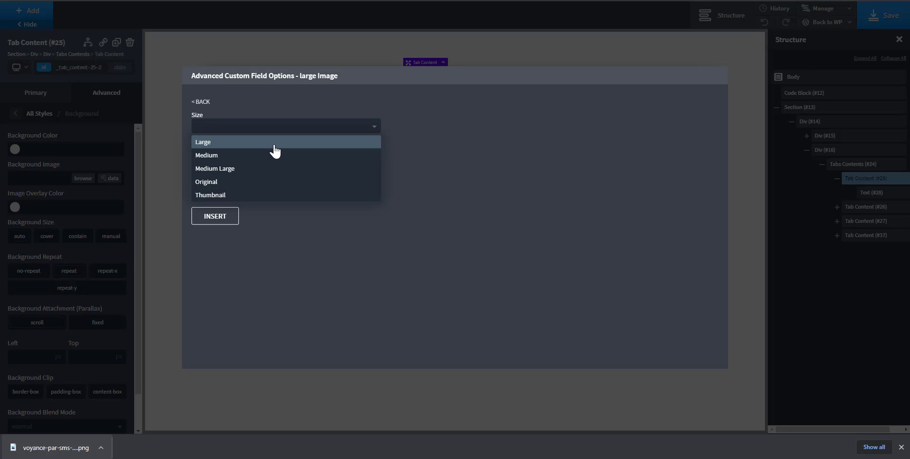
left_click(260, 183)
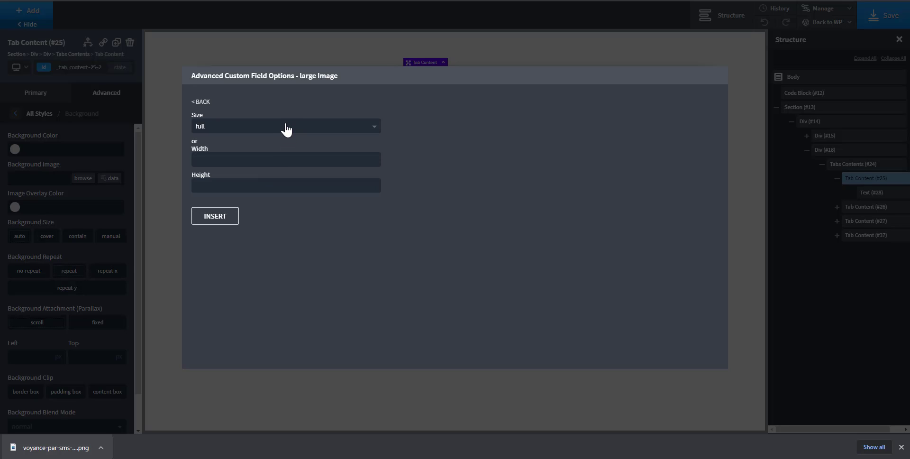
left_click(287, 128)
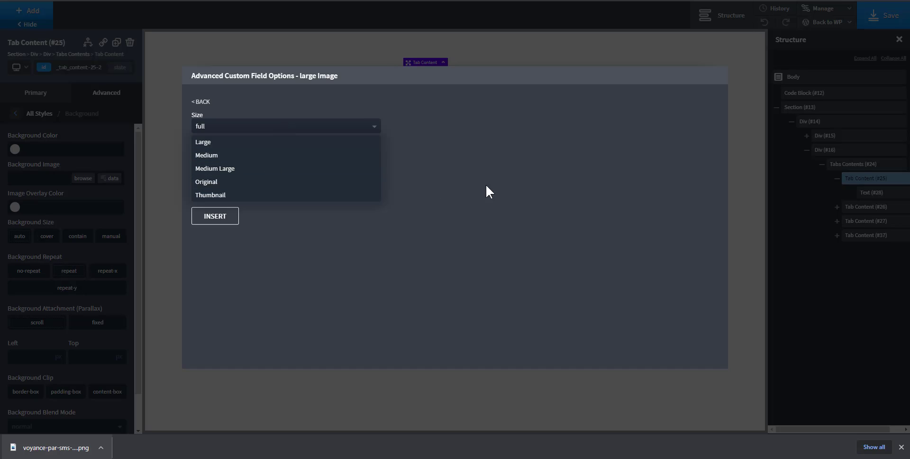
left_click(450, 181)
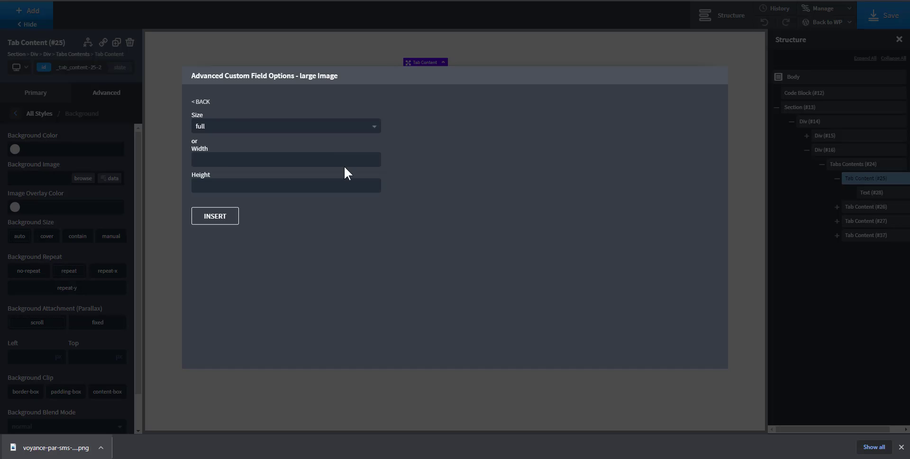
left_click(324, 128)
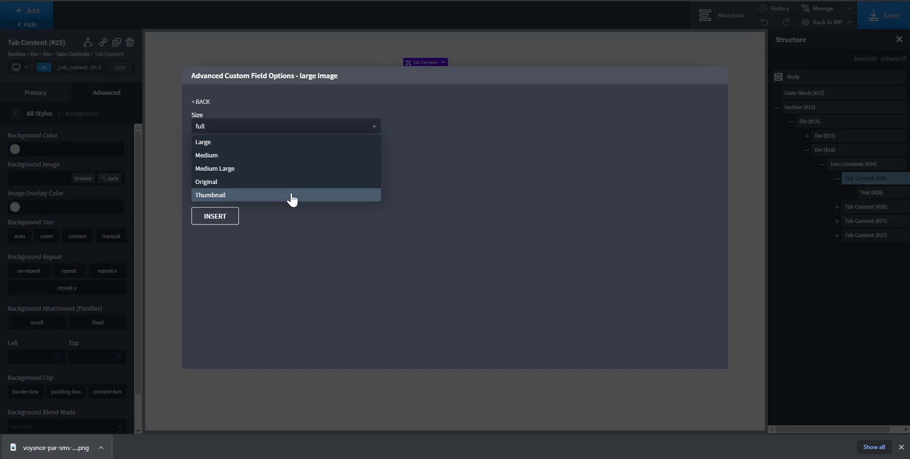
left_click(269, 216)
left_click(210, 101)
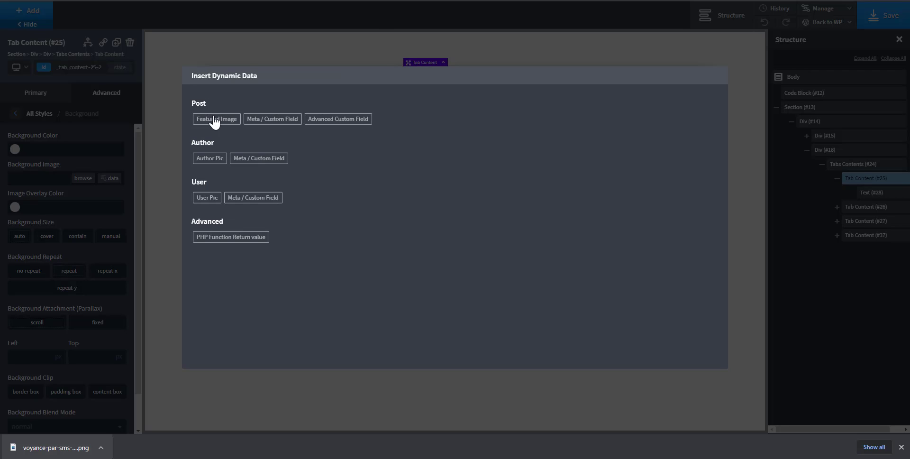
Step: Insert the Person one large Image custom field as the tab content's background image and set its background size to cover
left_click(346, 122)
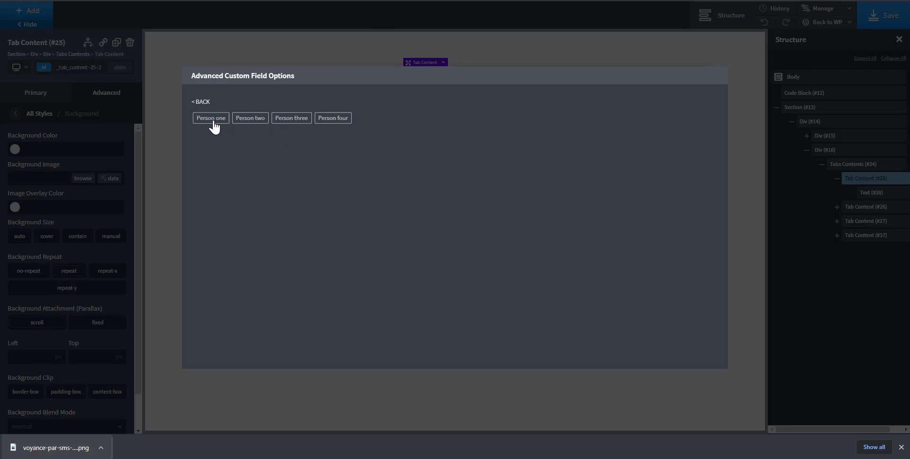
left_click(214, 122)
left_click(284, 120)
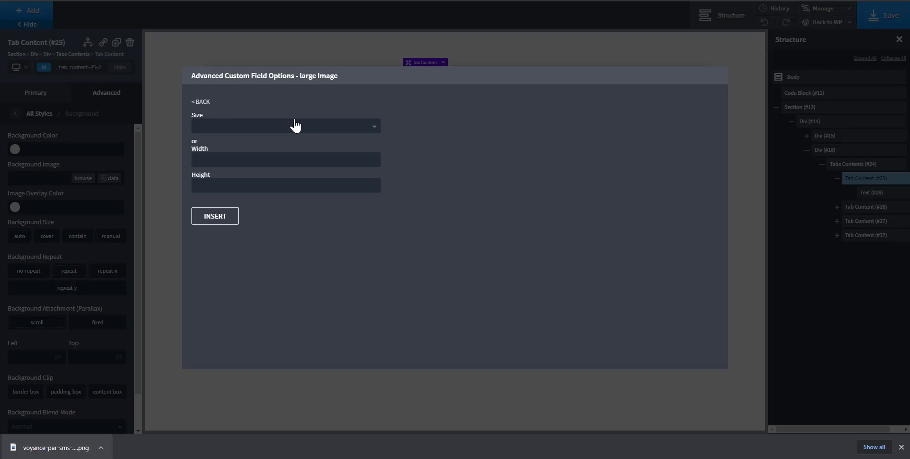
left_click(218, 223)
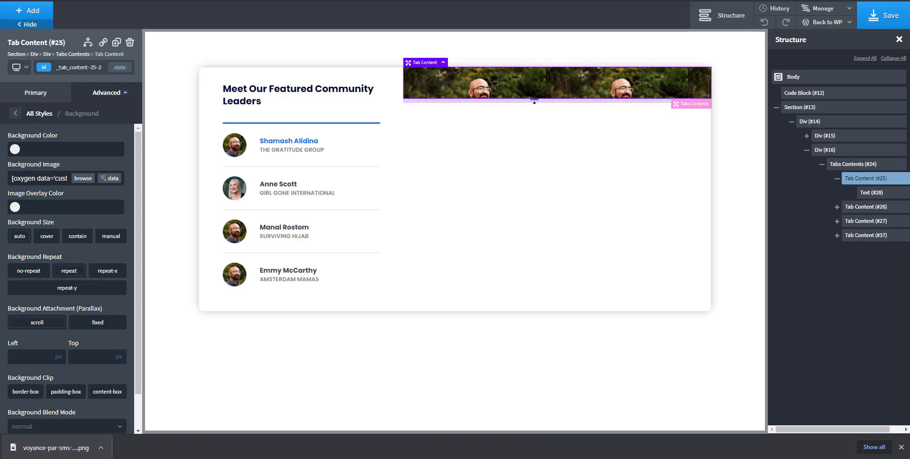
left_click(47, 239)
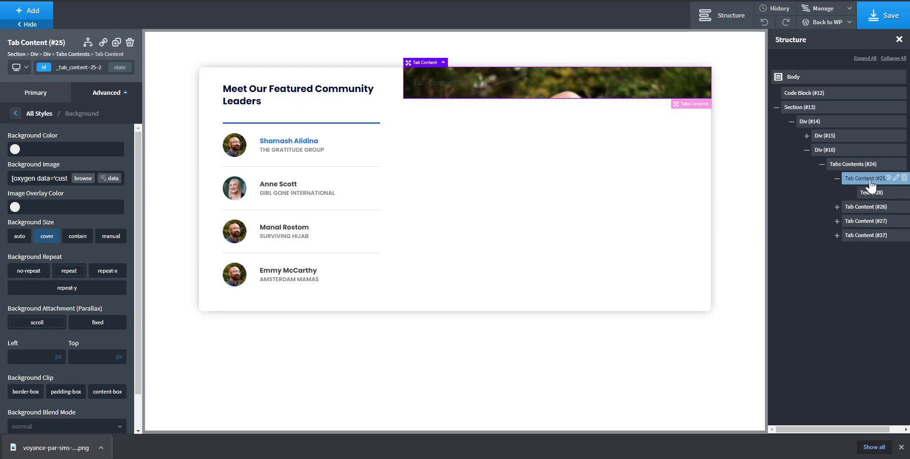
Step: Rename Div (#15), the column holding the leader list, as "left div"
left_click(837, 153)
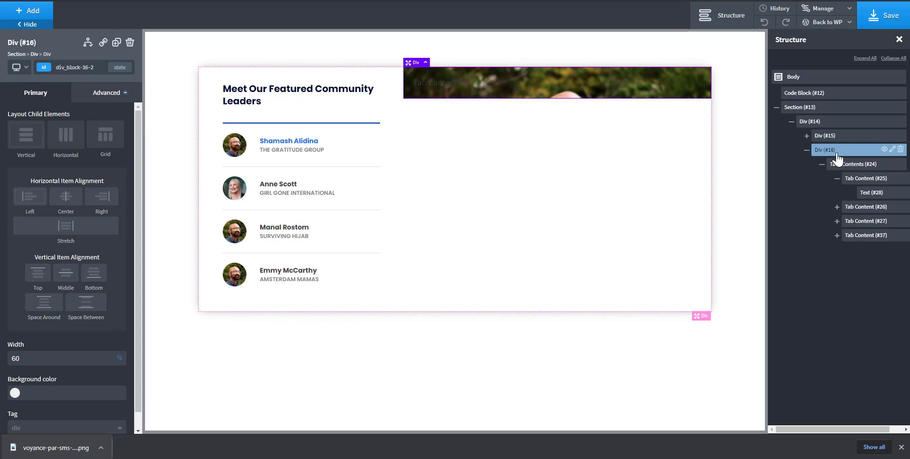
left_click(832, 124)
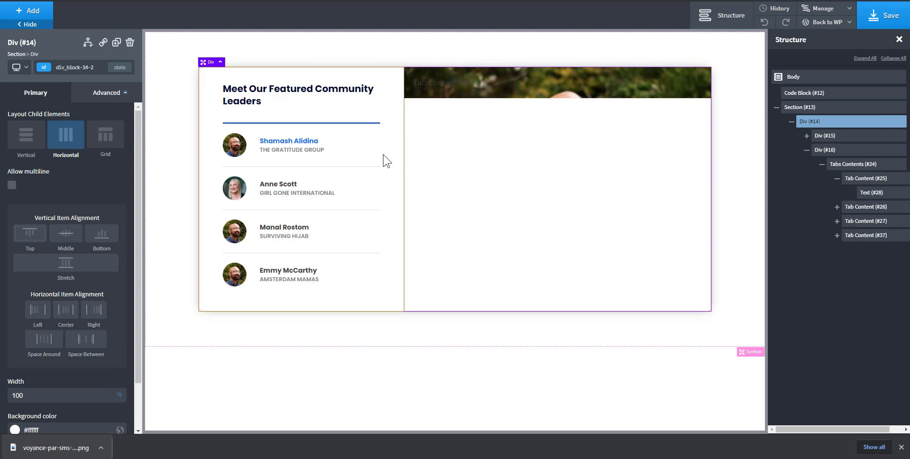
left_click(818, 151)
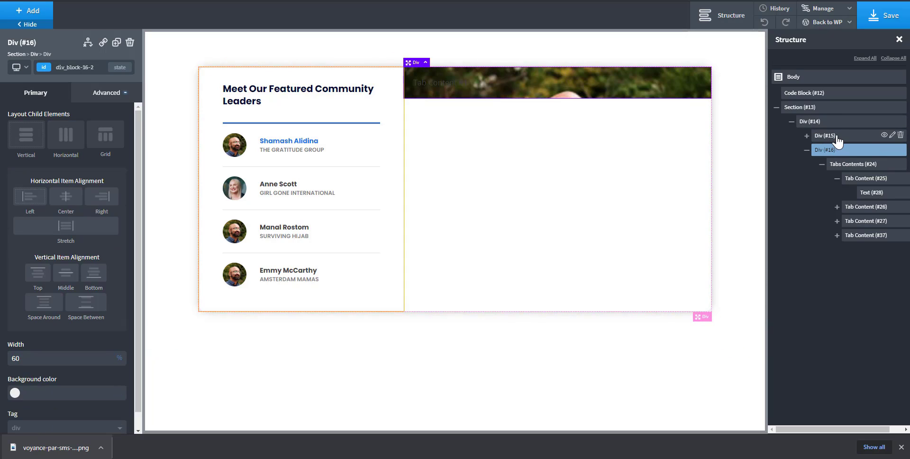
left_click(835, 136)
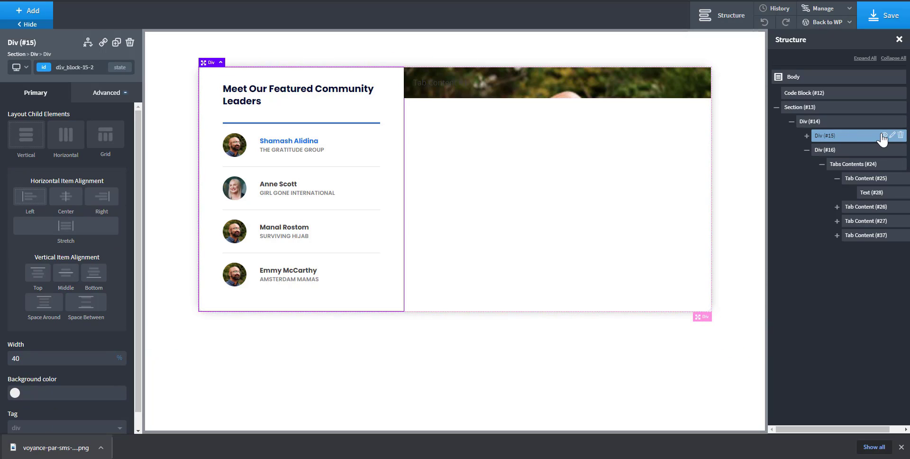
double_click(851, 141)
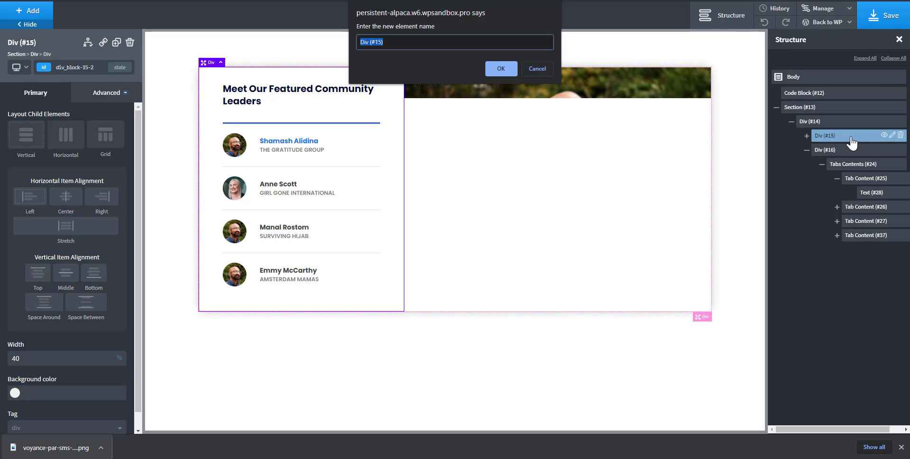
type("right")
key("ctrl+a")
type("left")
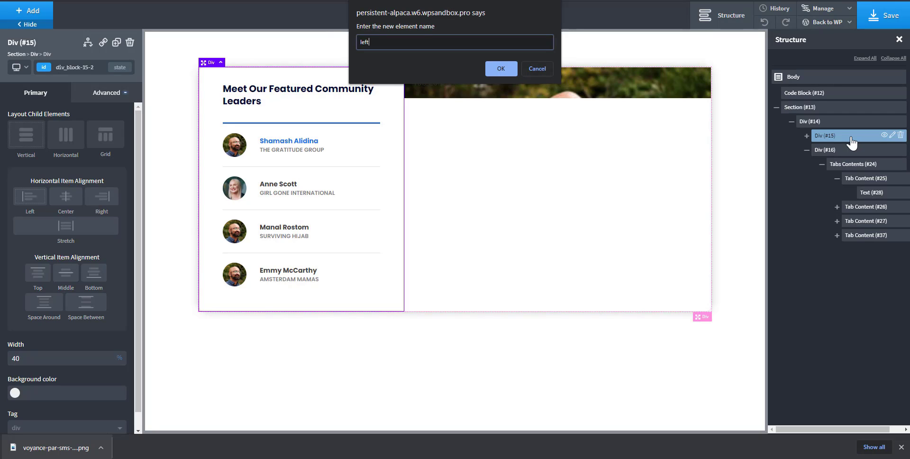
type(" div")
key("Return")
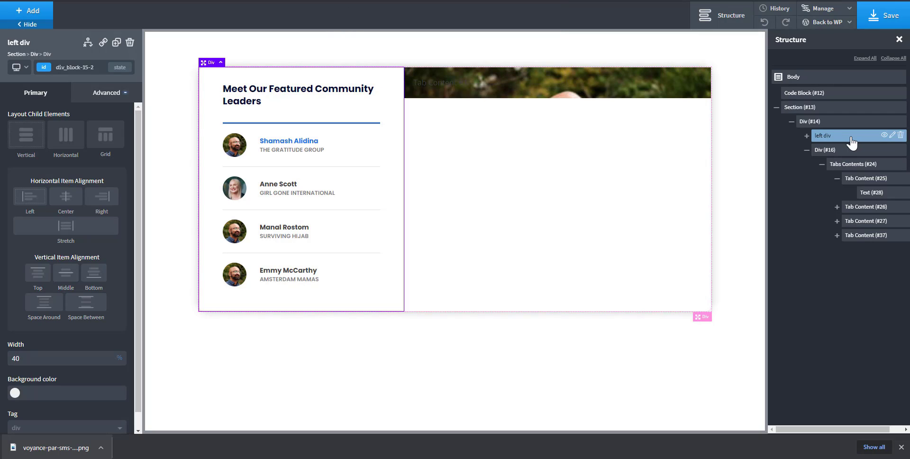
Step: Rename Div (#16), the column holding the tab contents, as "right div"
left_click(867, 149)
double_click(868, 150)
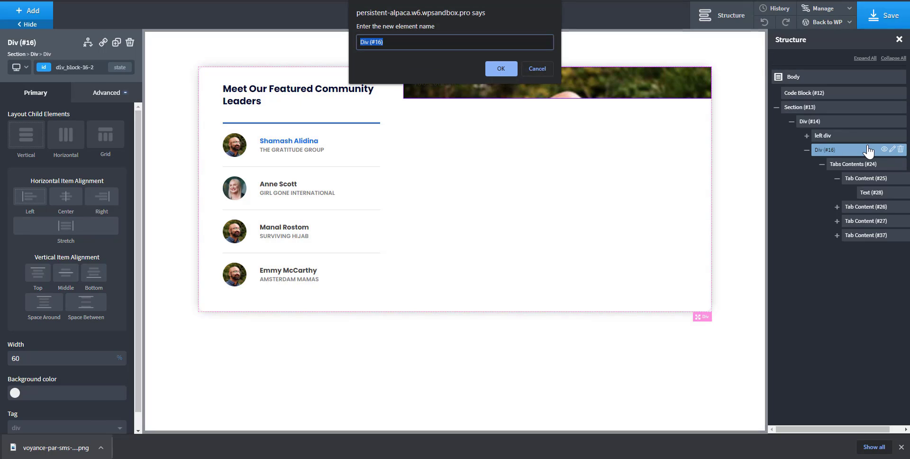
type("right div")
key("Return")
Step: Set the vertical item alignment of the parent Div (#14) to Stretch
left_click(848, 137)
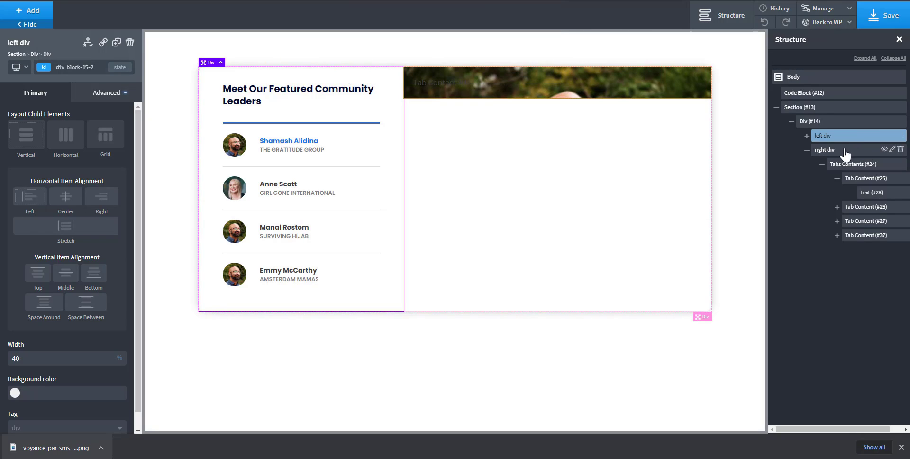
left_click(836, 123)
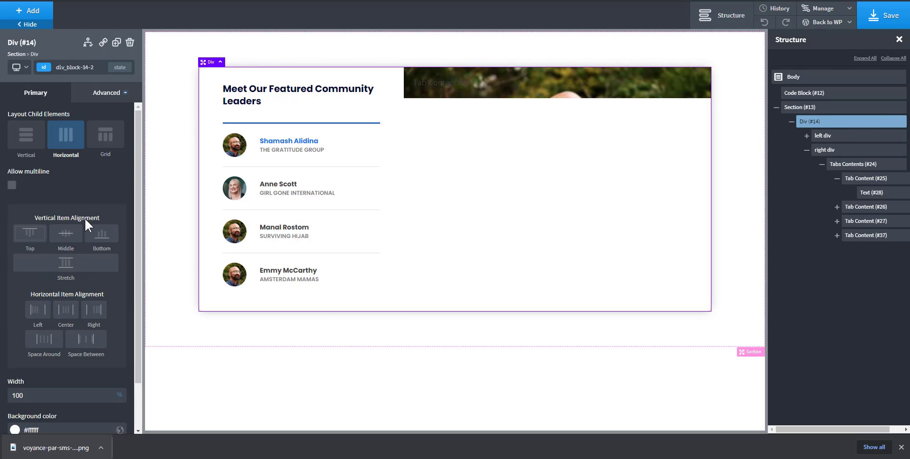
left_click(66, 276)
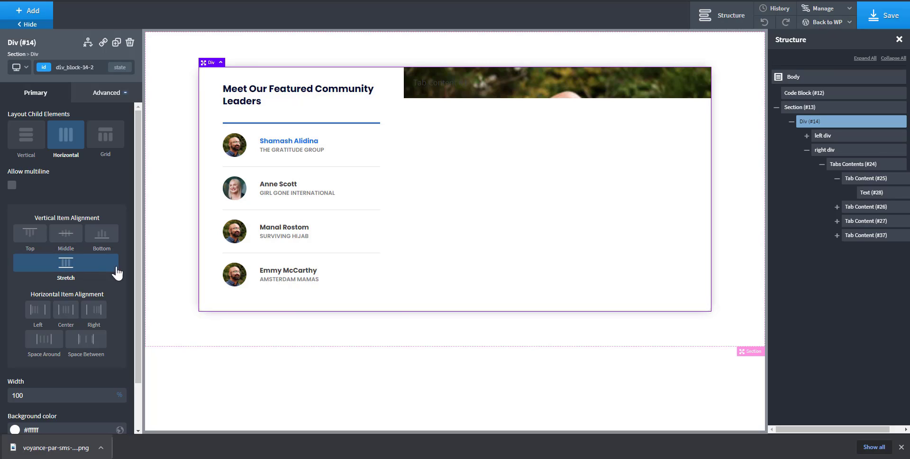
Step: Set the height of Tabs Contents (#24) inside the right div to 100%
left_click(606, 238)
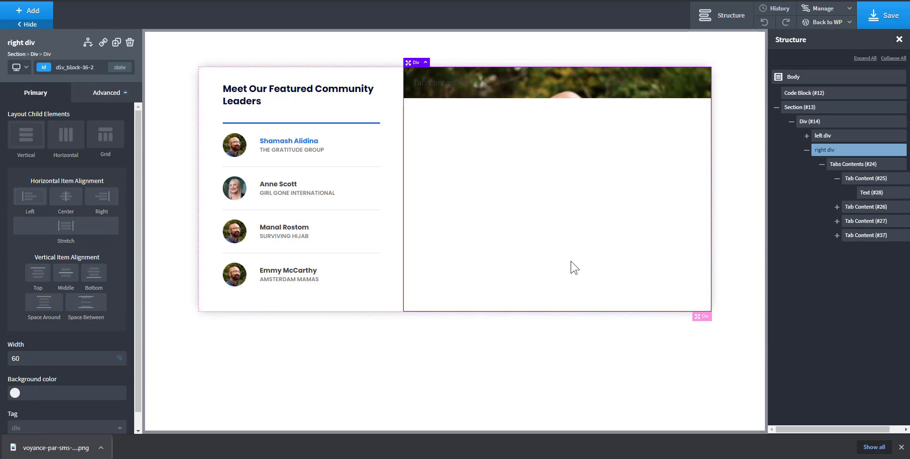
left_click(840, 165)
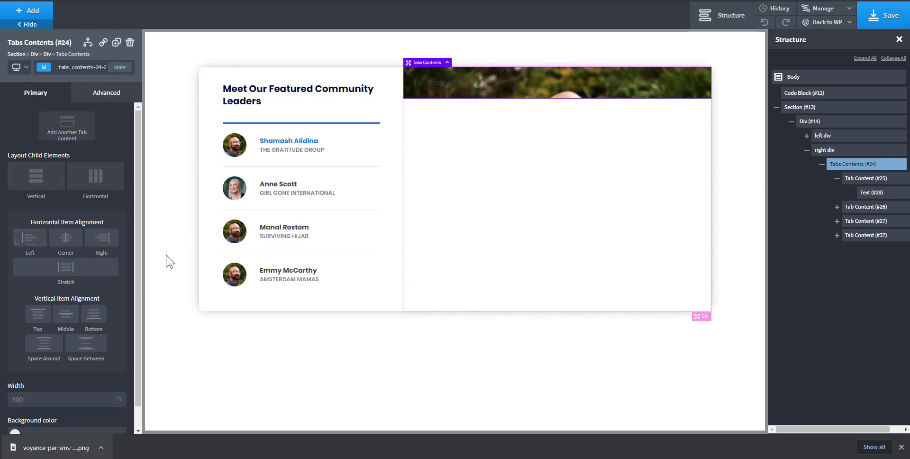
left_click(104, 92)
left_click(92, 148)
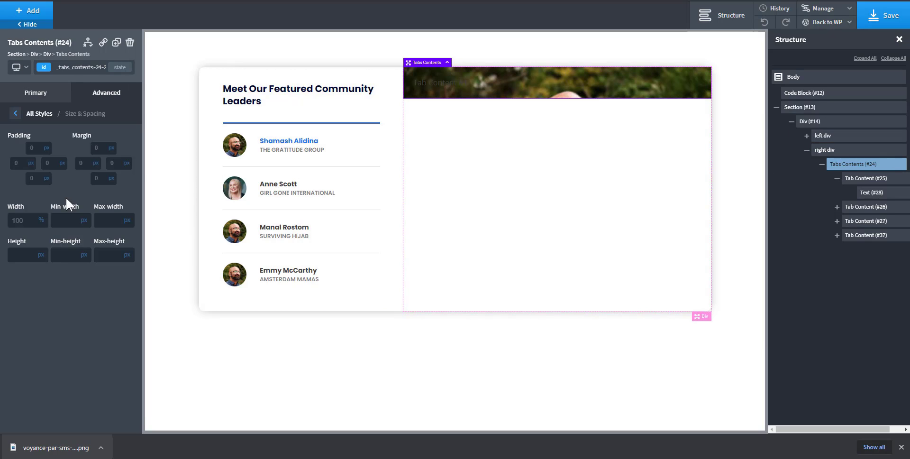
left_click(47, 258)
left_click(41, 273)
type("100")
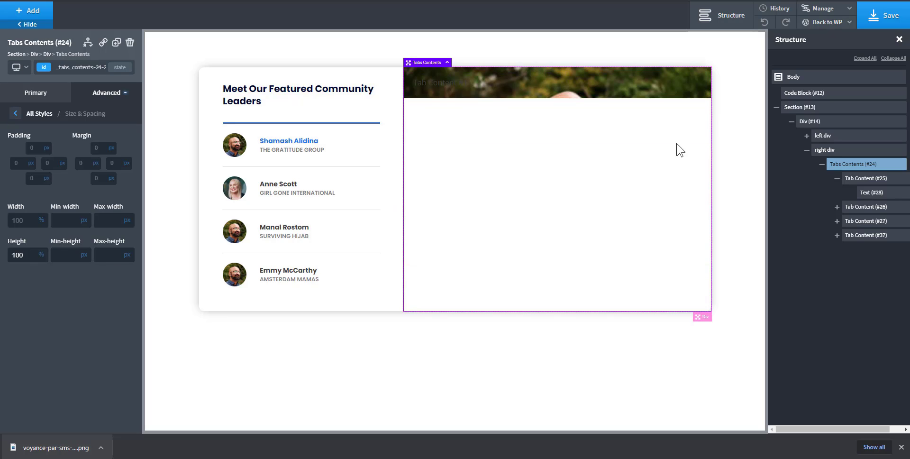
Step: Set the height of Tab Content (#25) to 100% so its background fills the column
left_click(868, 179)
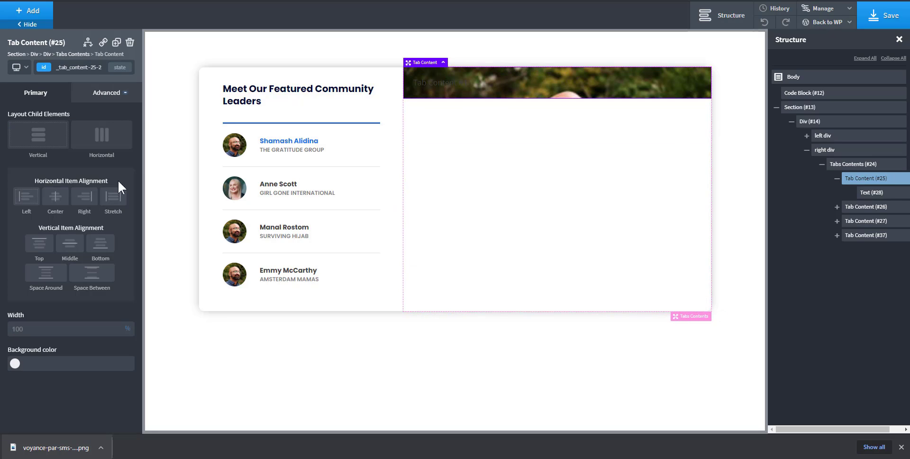
left_click(97, 96)
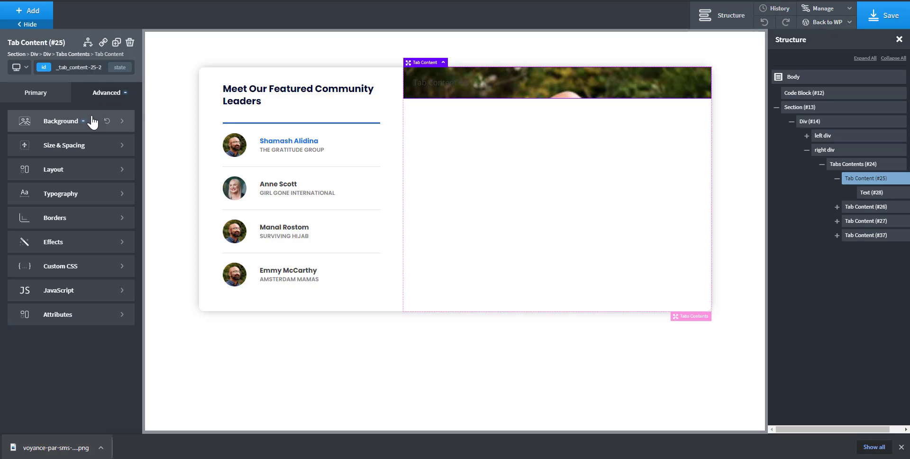
left_click(72, 143)
left_click(42, 256)
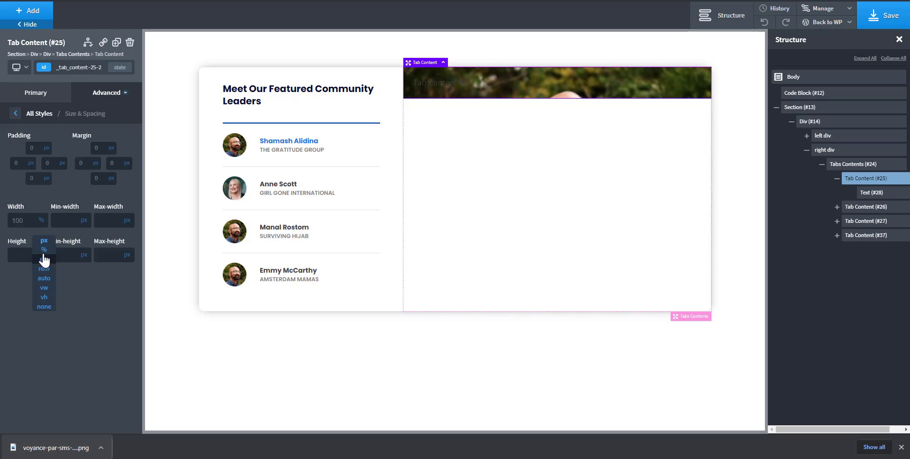
left_click(42, 271)
type("100")
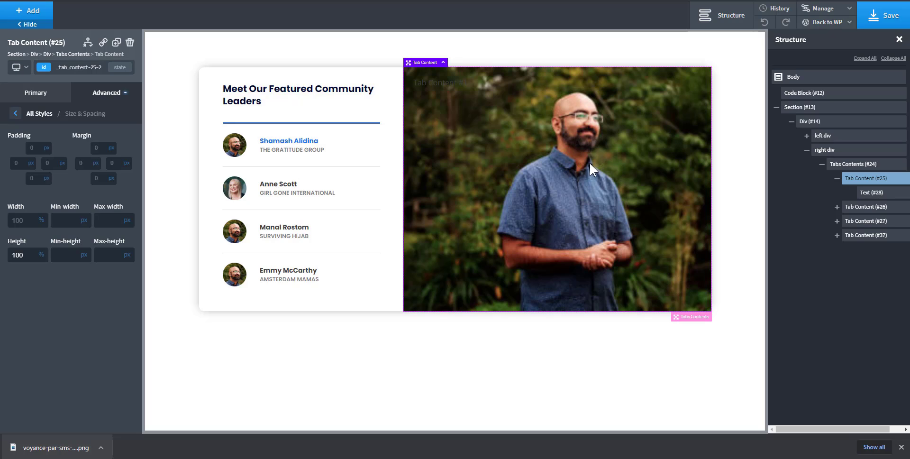
Step: Reinsert the Person one large Image custom field at full size as Tab Content (#25)'s background image
left_click(837, 180)
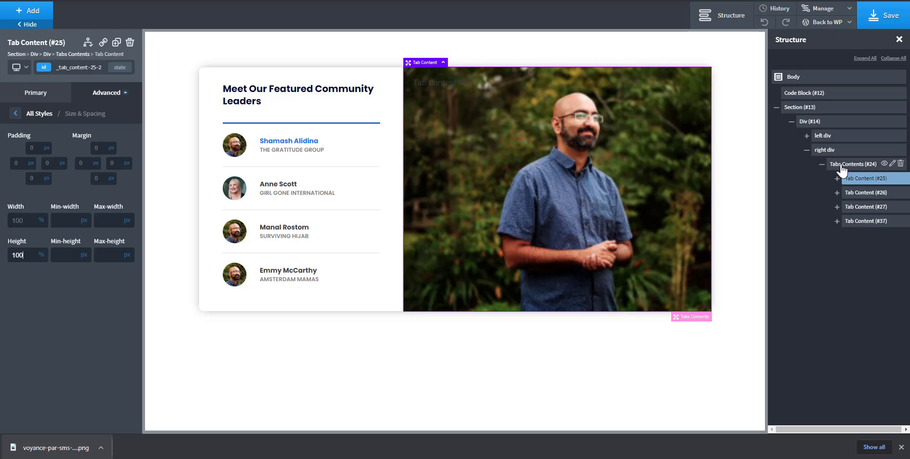
left_click(103, 98)
left_click(97, 115)
left_click_drag(34, 179, 71, 180)
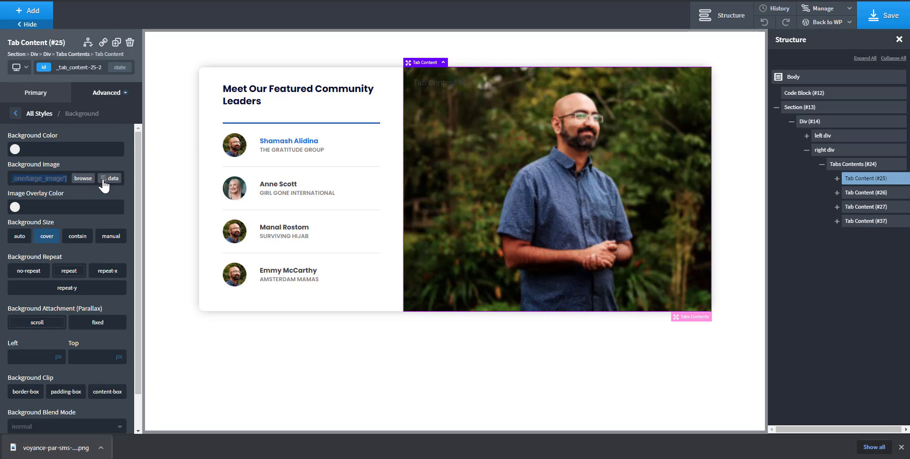
left_click(104, 182)
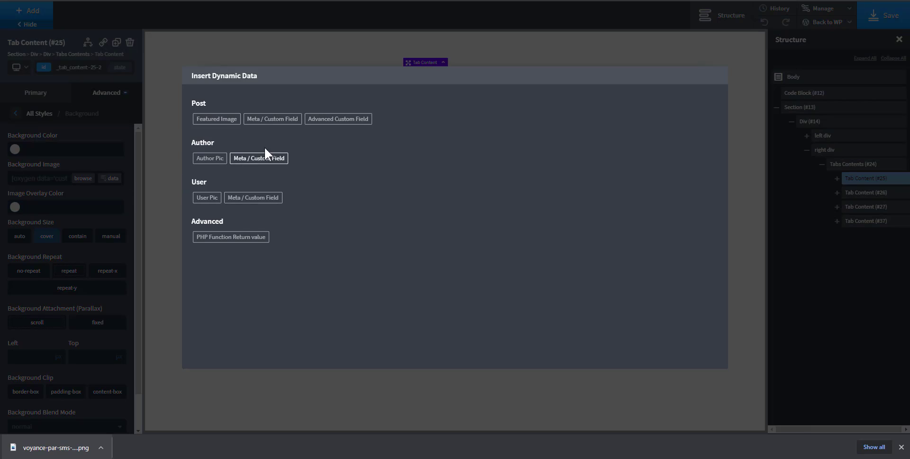
left_click(354, 120)
left_click(218, 119)
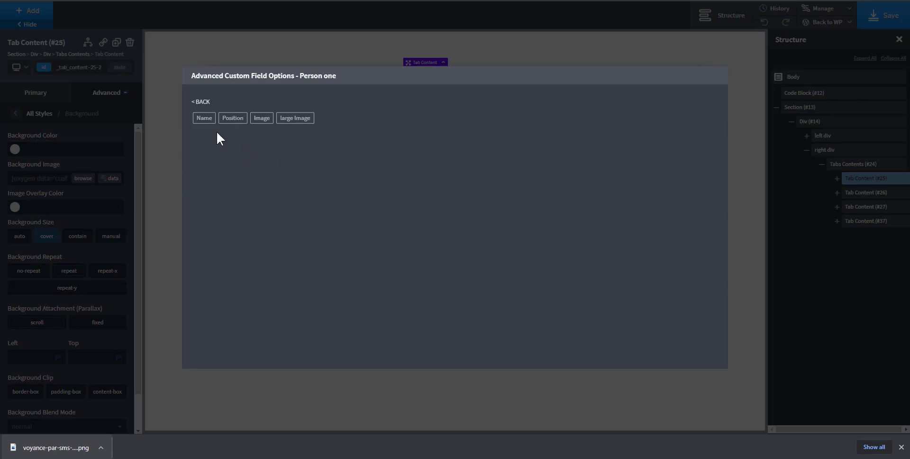
left_click(286, 119)
left_click(282, 126)
left_click(271, 155)
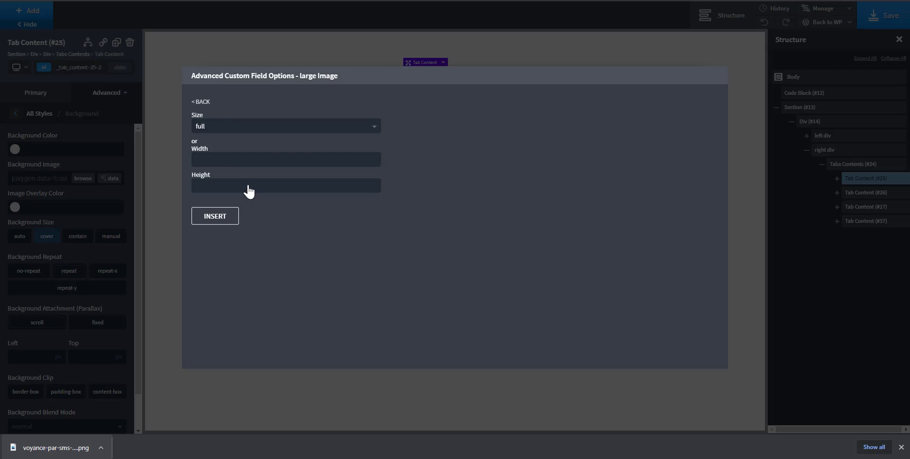
left_click(223, 220)
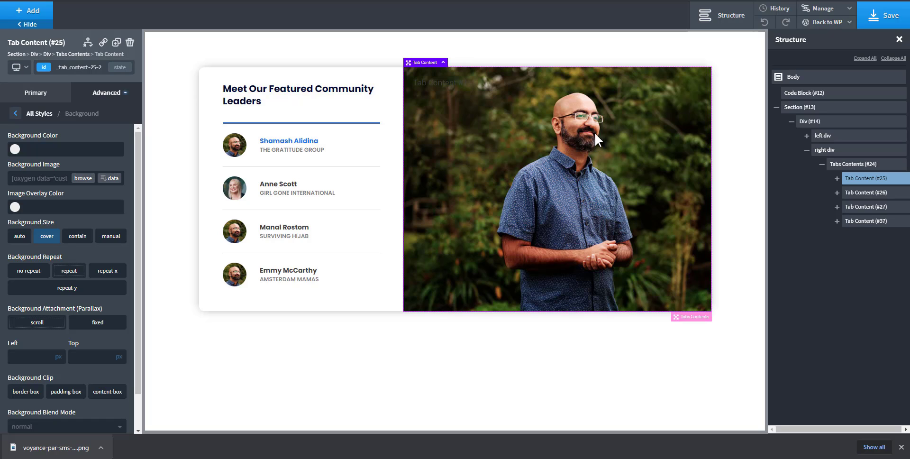
mouse_move(47, 179)
left_mouse_down()
mouse_move(73, 182)
mouse_move(45, 180)
left_mouse_up()
Step: Select Tab Content (#25) and switch its editing target from the ID to the tabs-contents-5659-tab class
left_click(837, 179)
left_click(866, 194)
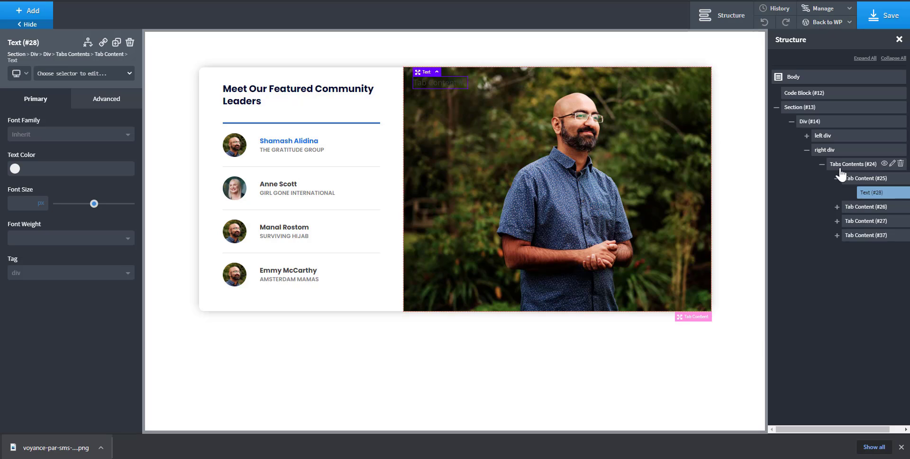
left_click(853, 185)
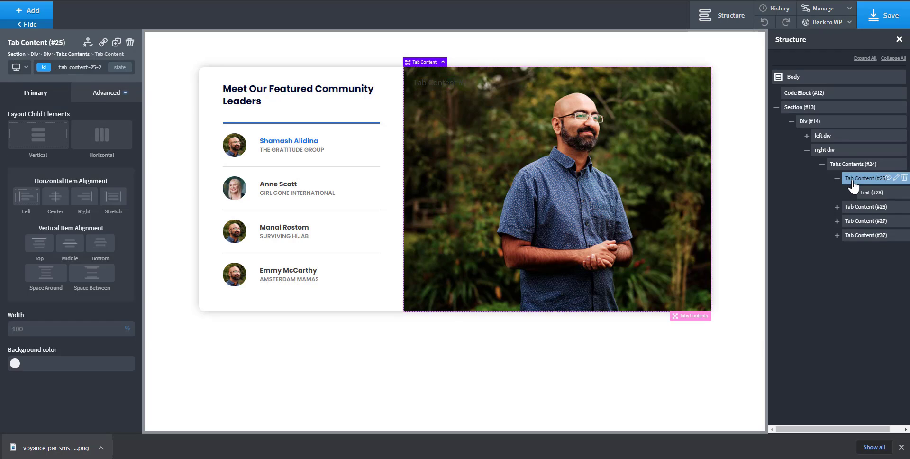
left_click(86, 67)
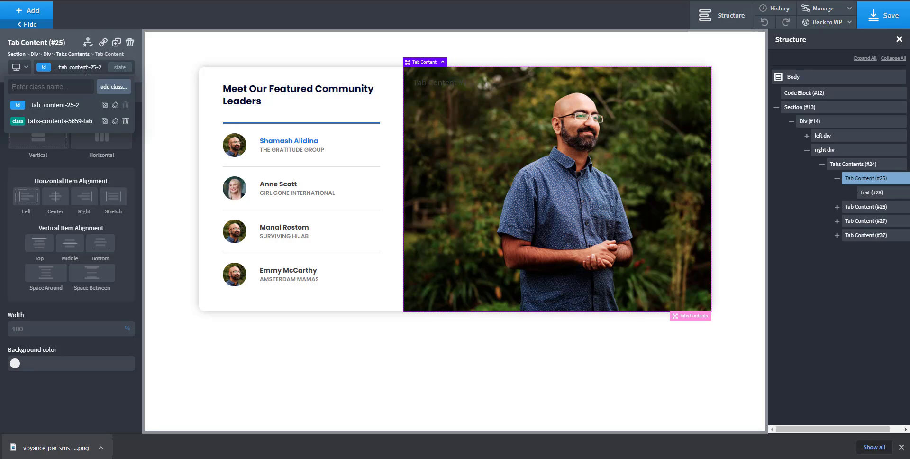
left_click(64, 122)
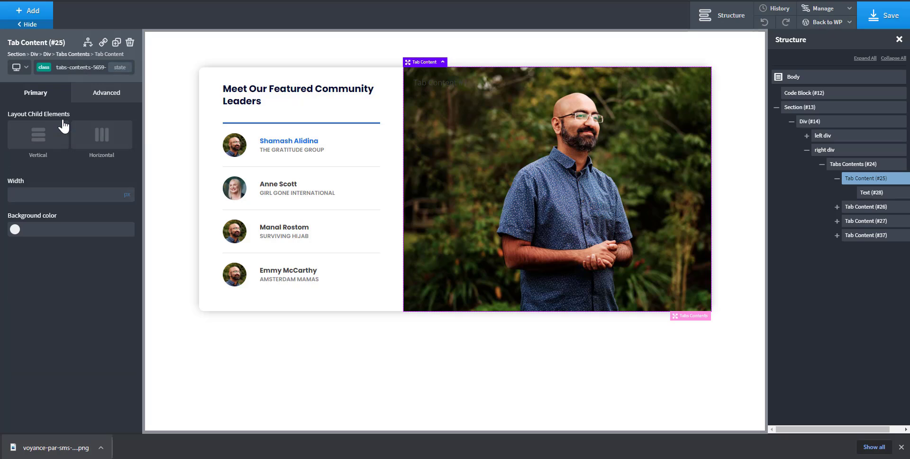
Step: Check the reference page's quote styling and set the tab content class's font family to Poppins
key("ctrl+Tab")
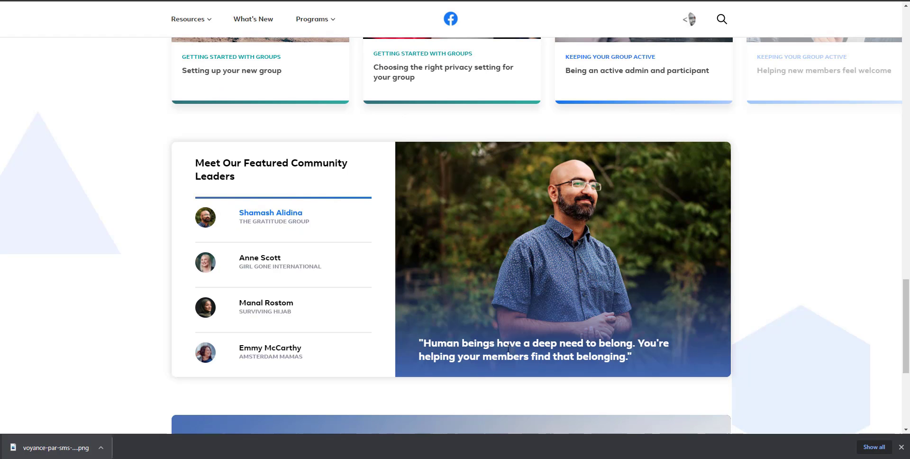
left_click(303, 1)
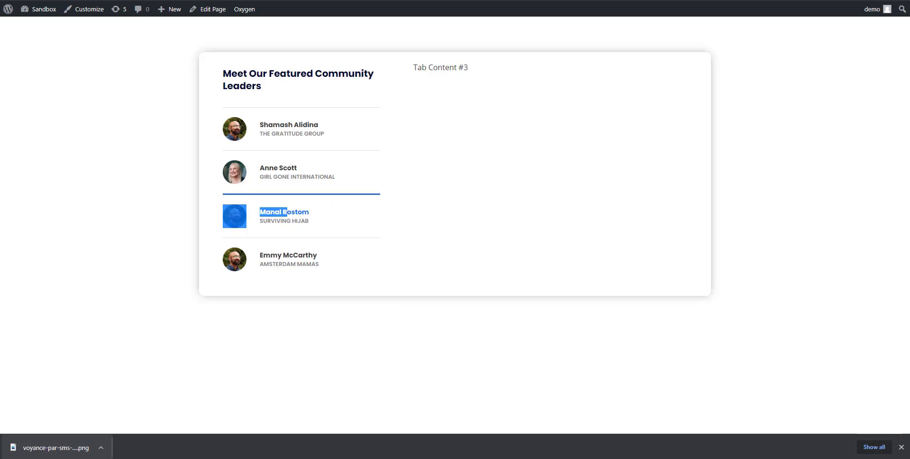
left_click(237, 1)
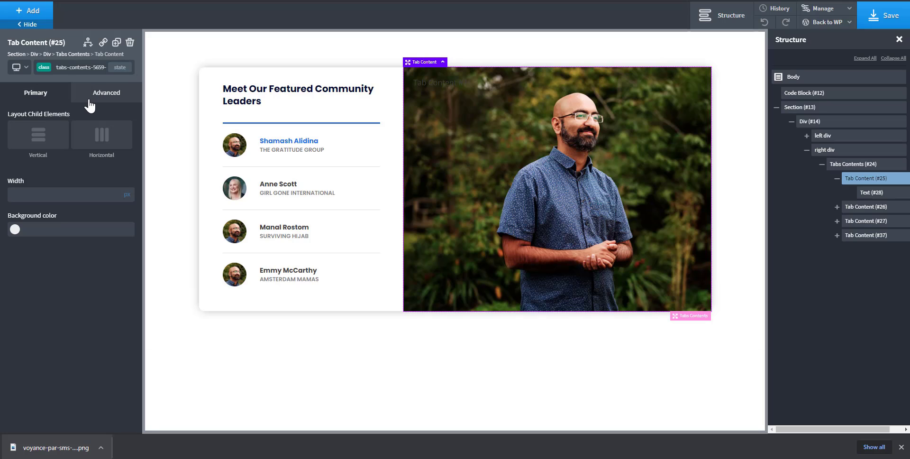
key("ctrl+Tab")
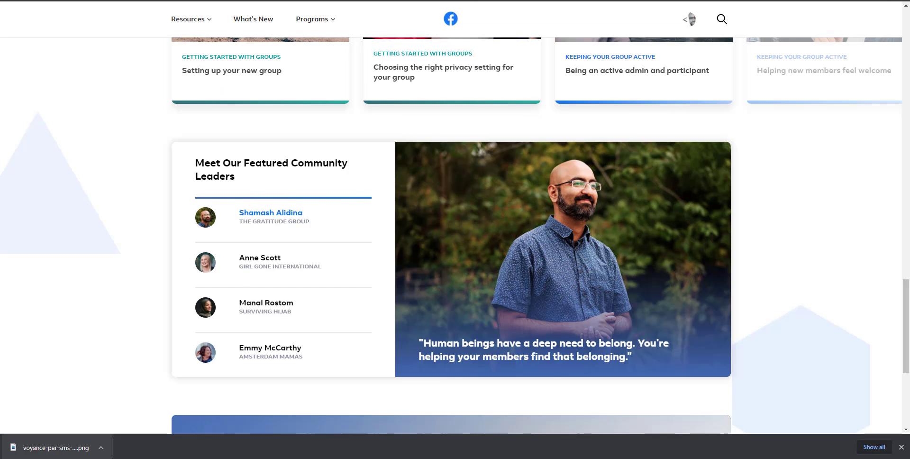
left_click(327, 1)
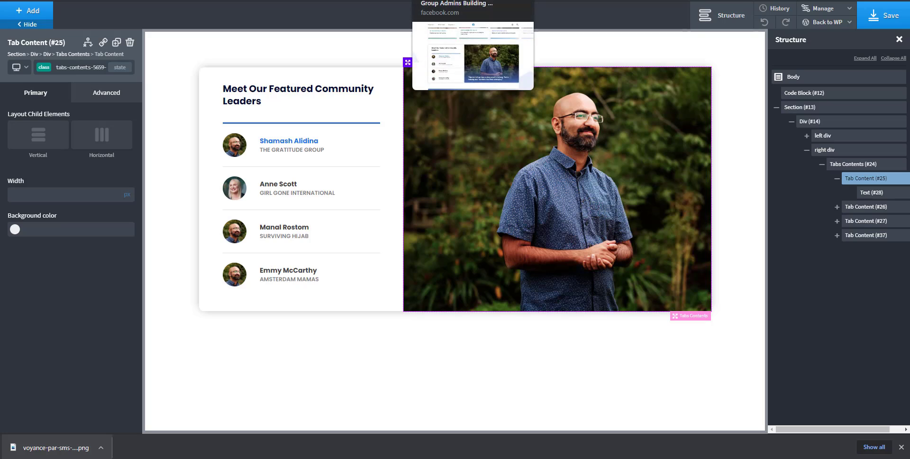
left_click(105, 93)
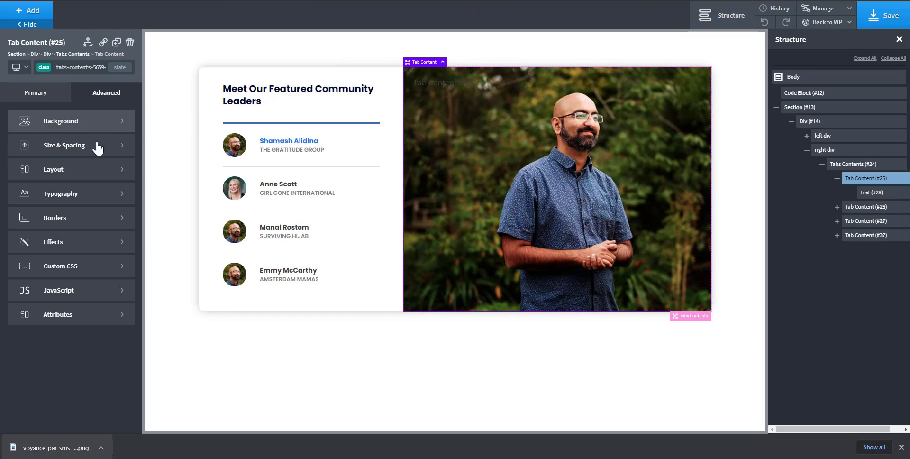
left_click(71, 196)
left_click(55, 148)
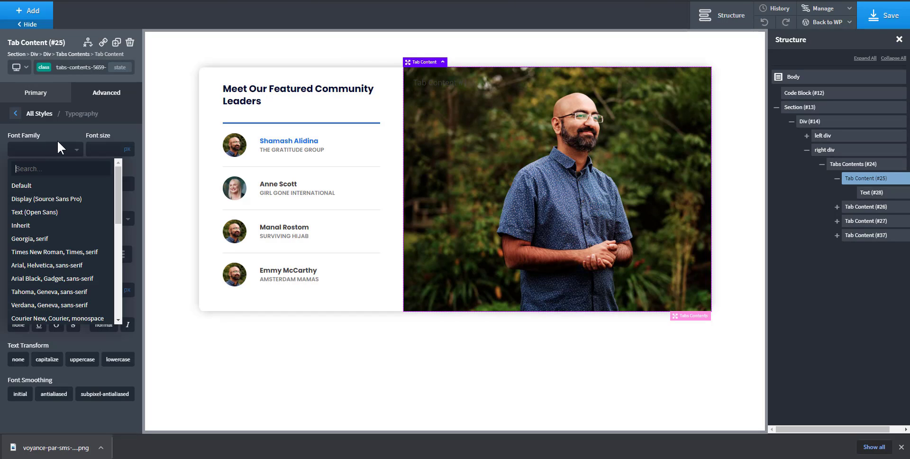
type("popp")
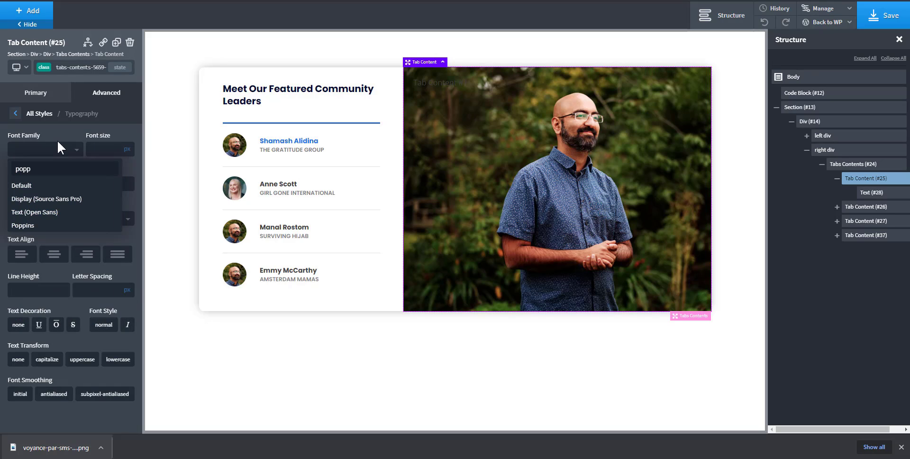
left_click(34, 230)
Step: Set the text color of the tab content class to white (#ffffff)
left_click(16, 184)
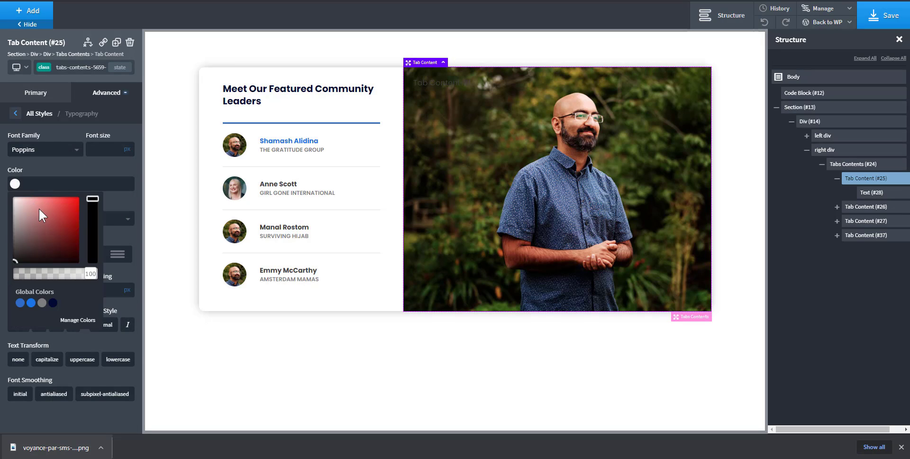
left_click_drag(39, 213, 2, 184)
left_click(1, 184)
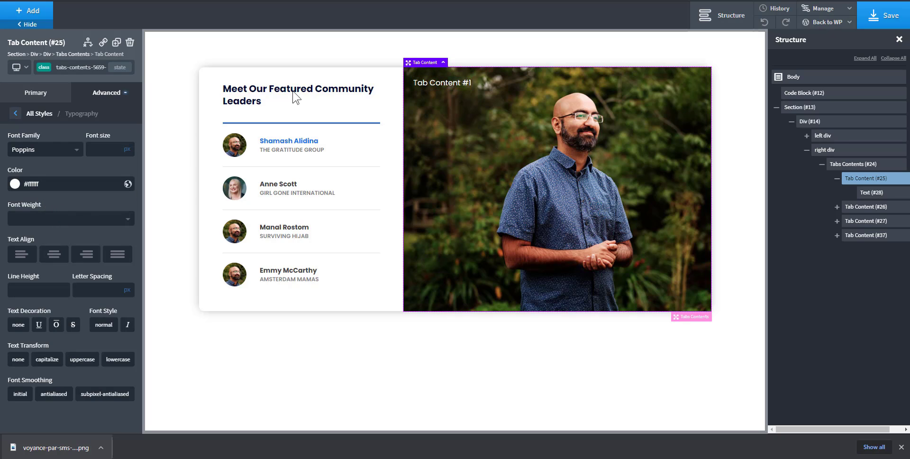
Step: Set the font weight of the tab content class to 800, trying 600 first
left_click(332, 1)
left_click(315, 2)
left_click(85, 219)
left_click(54, 320)
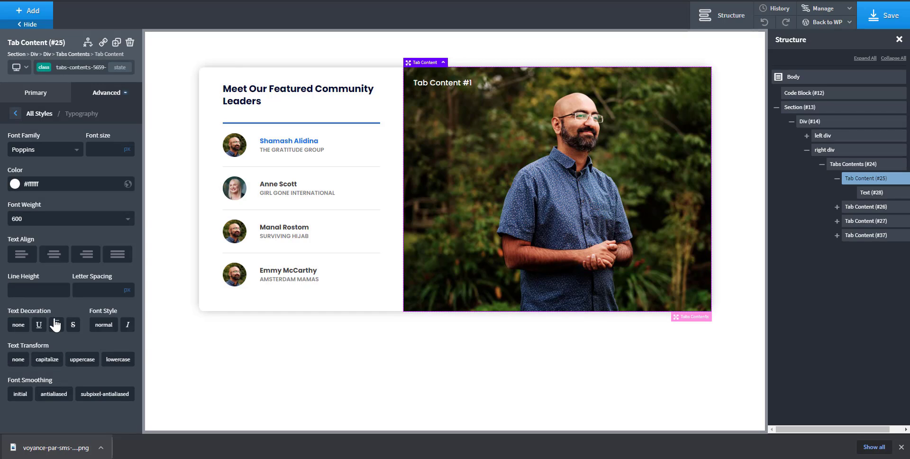
left_click(63, 219)
left_click(29, 341)
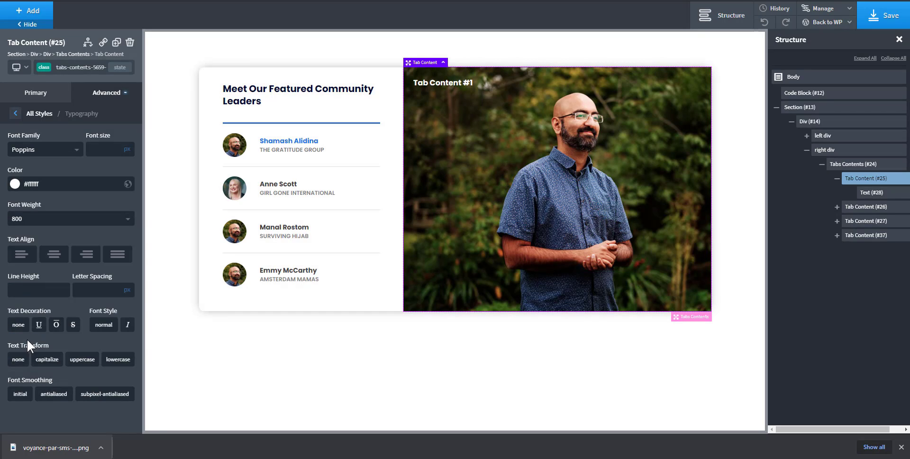
Step: Compare the tab content's text with the quote on the Facebook reference page and examine how its leader tabs switch
left_click(466, 2)
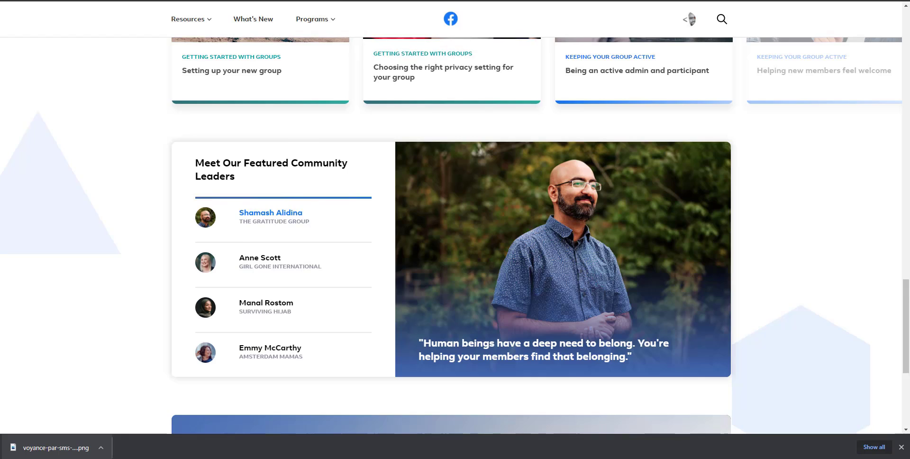
left_click(256, 1)
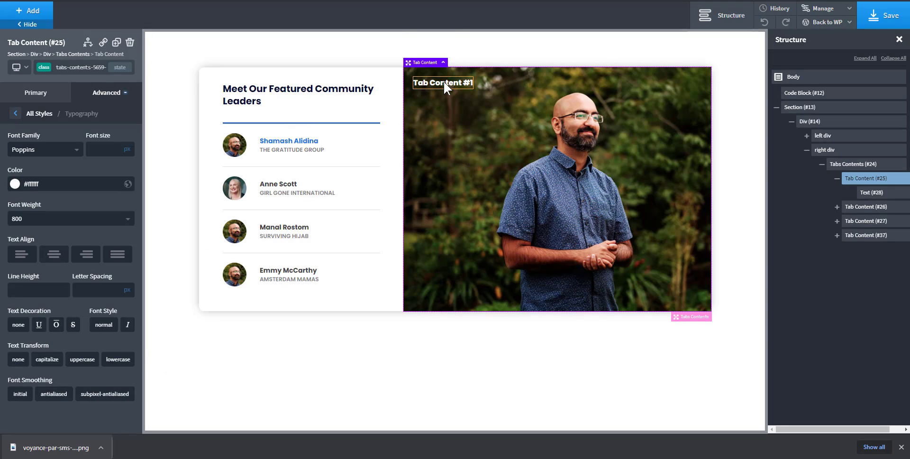
left_click(466, 2)
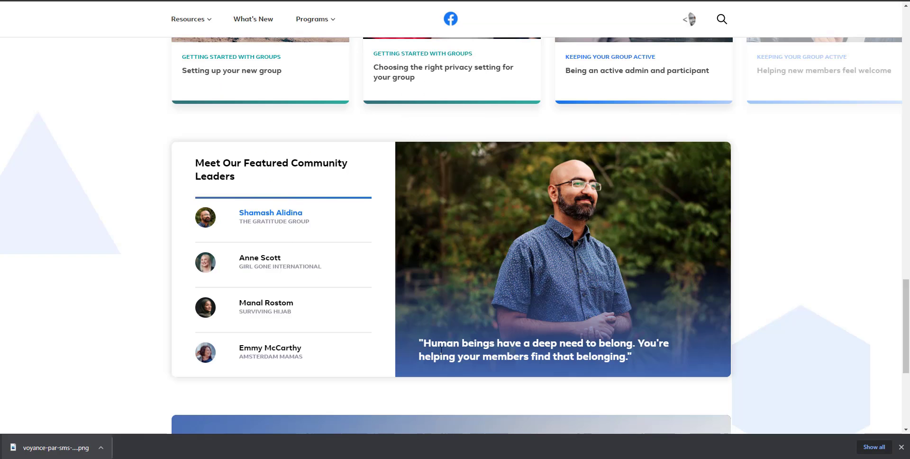
left_click(355, 271)
left_click(355, 229)
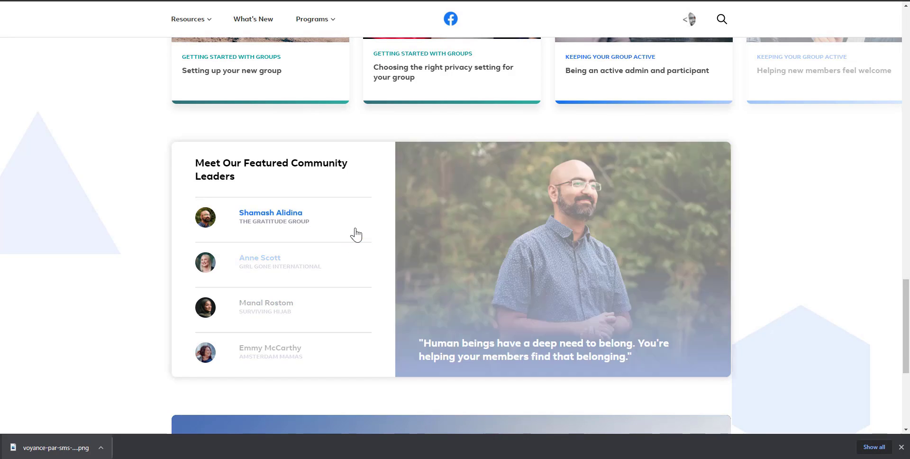
left_click(358, 2)
left_click(455, 1)
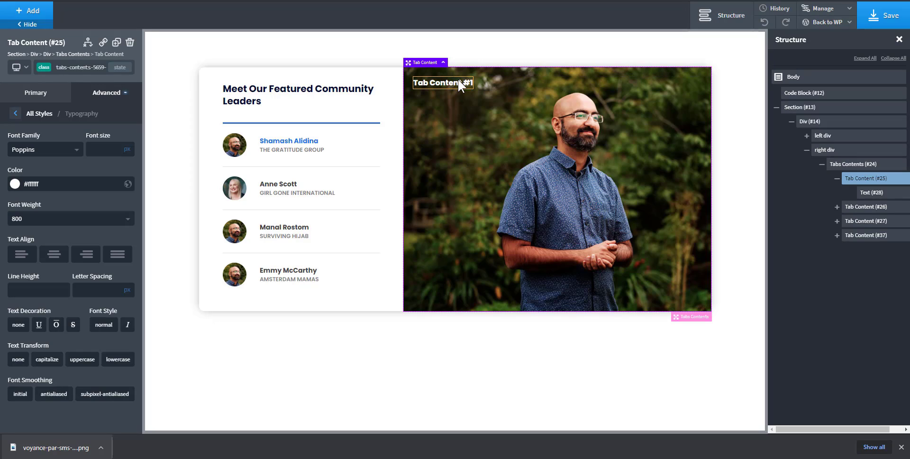
Step: Add a new class named person-qoute to the text element in the first tab content
left_click(875, 193)
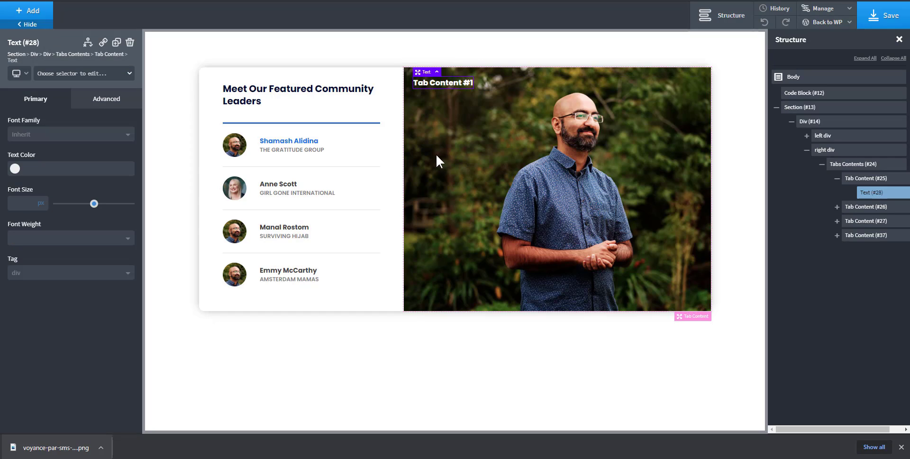
left_click(83, 75)
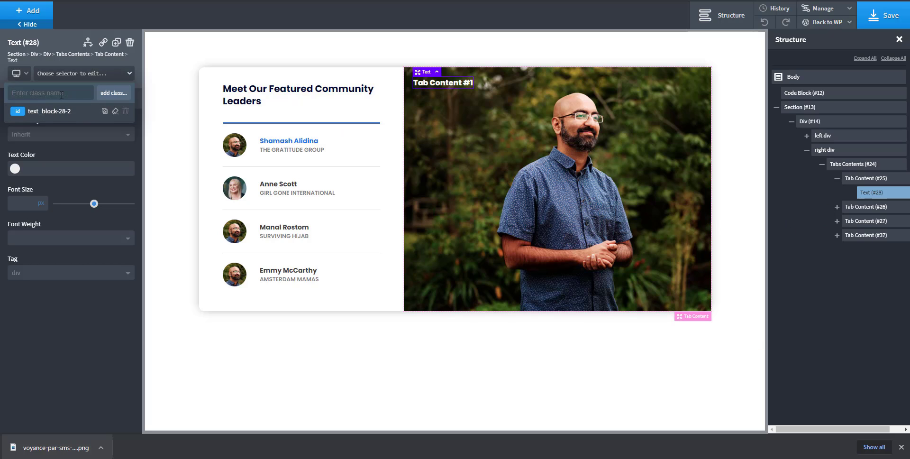
type("content")
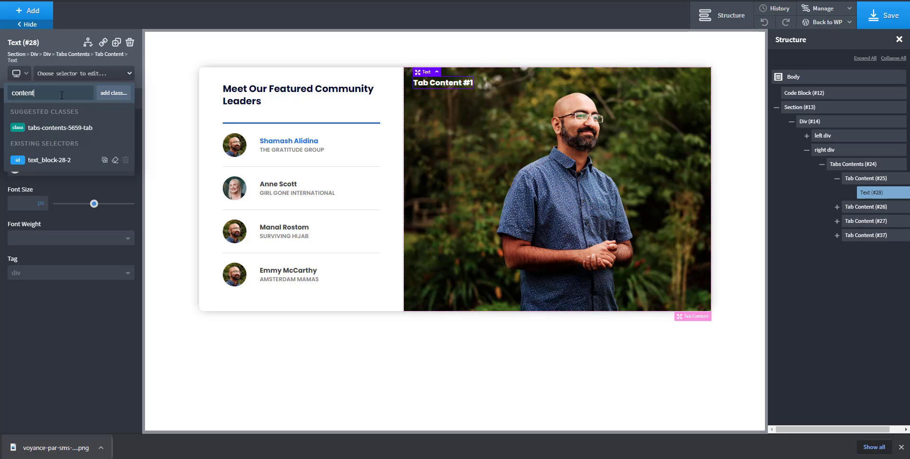
type("-")
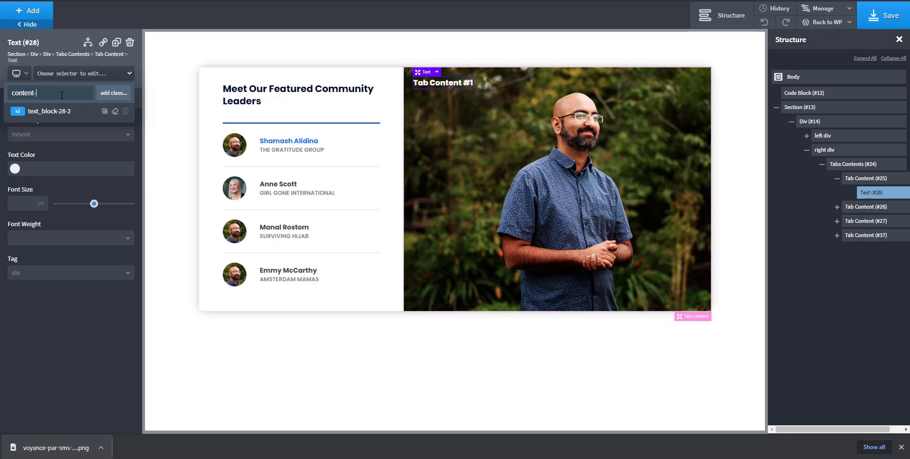
left_click(441, 1)
left_click(331, 0)
left_click_drag(33, 94, 13, 96)
type("person-qou")
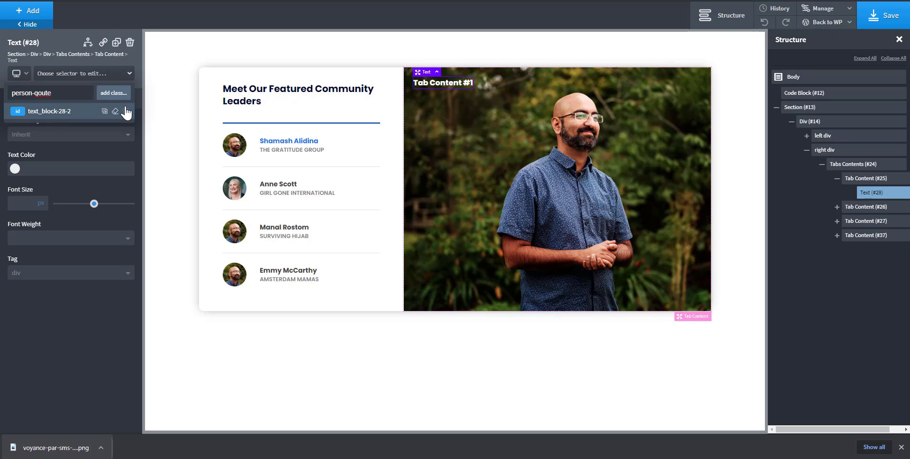
left_click(116, 94)
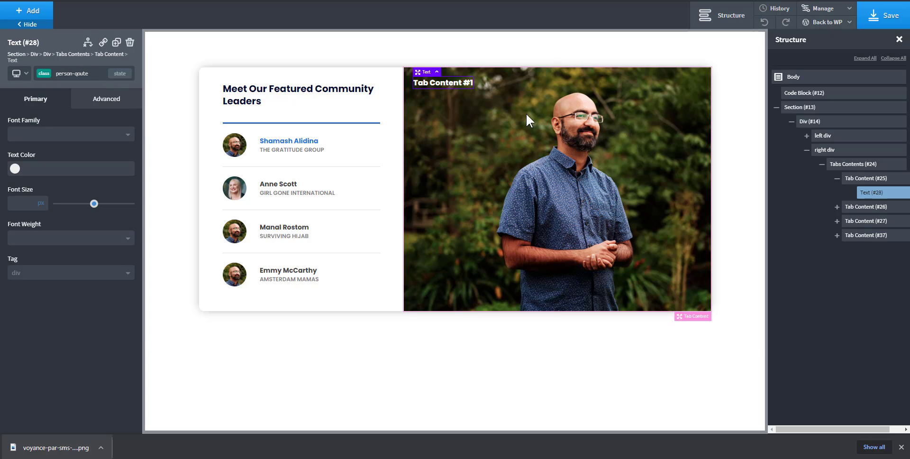
Step: Set the top margin of the person-qoute class to auto and compare the text's position with the quote on the Facebook reference page
left_click(120, 106)
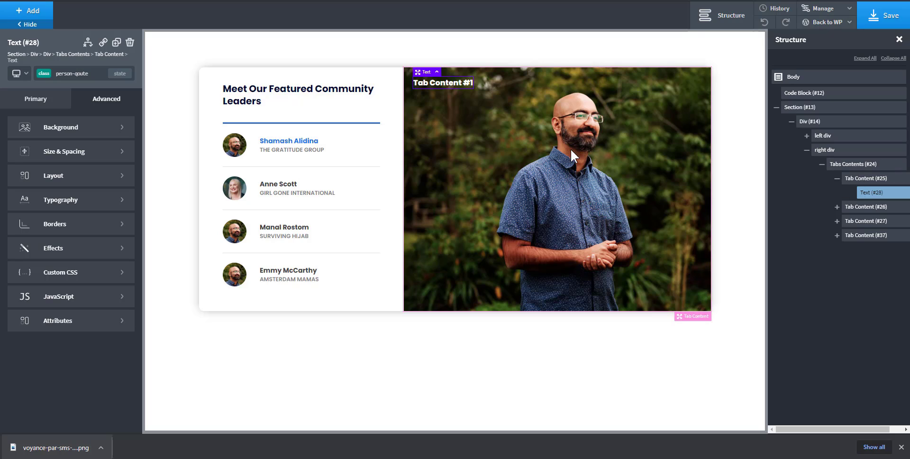
left_click(89, 153)
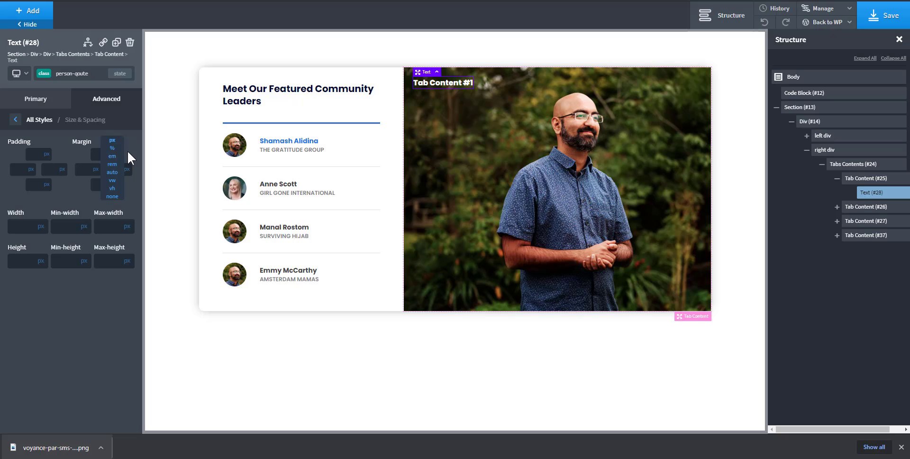
left_click(112, 172)
key("ctrl+Tab")
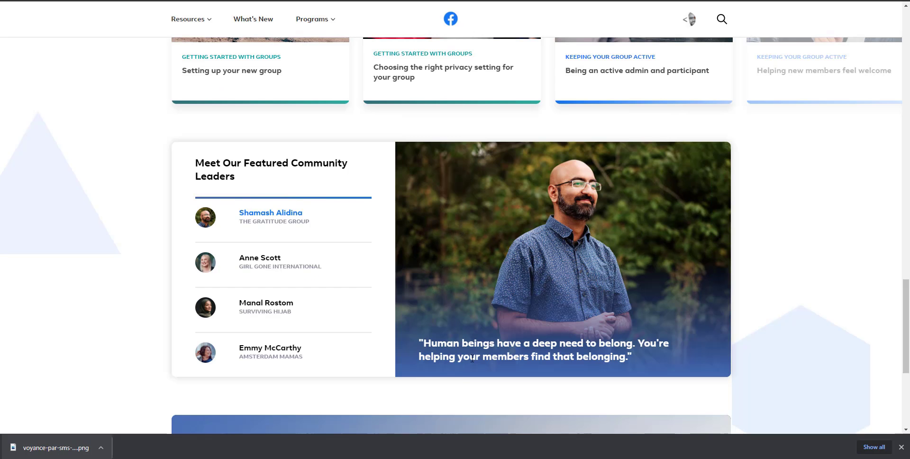
left_click(368, 1)
left_click(303, 1)
Step: Set the padding of the tab content class to 32 px on all four sides
left_click(648, 207)
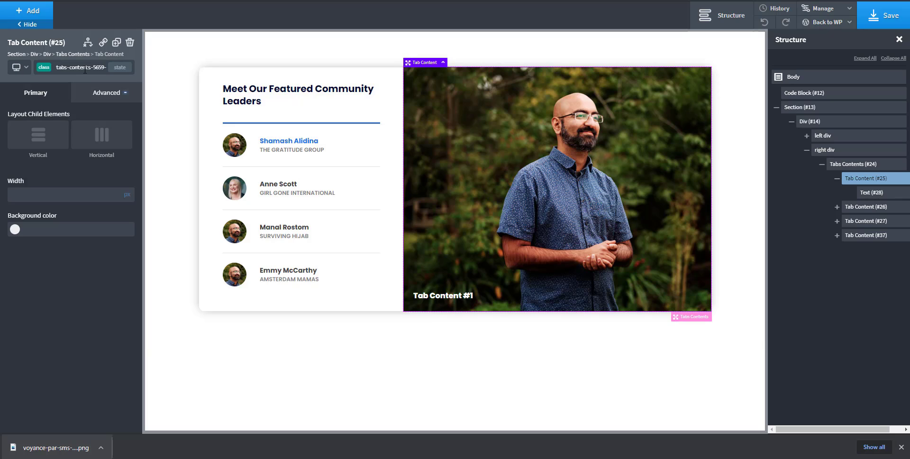
left_click(106, 92)
left_click(73, 155)
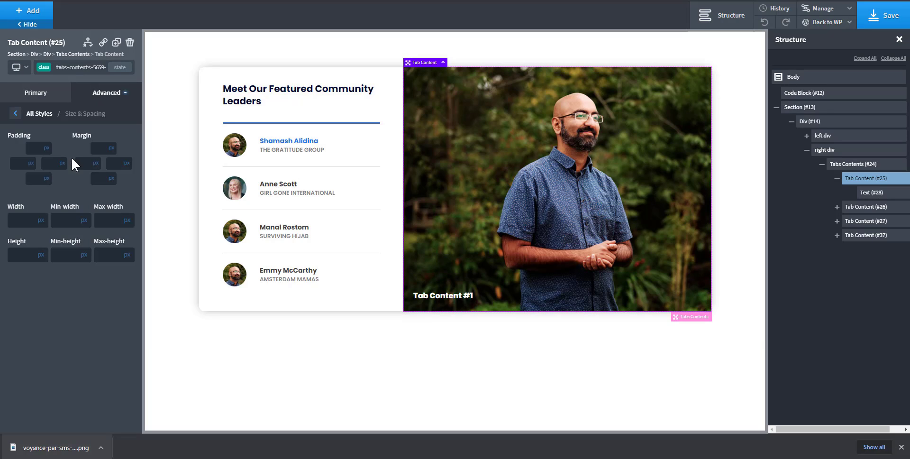
left_click(40, 148)
type("32")
left_click(39, 190)
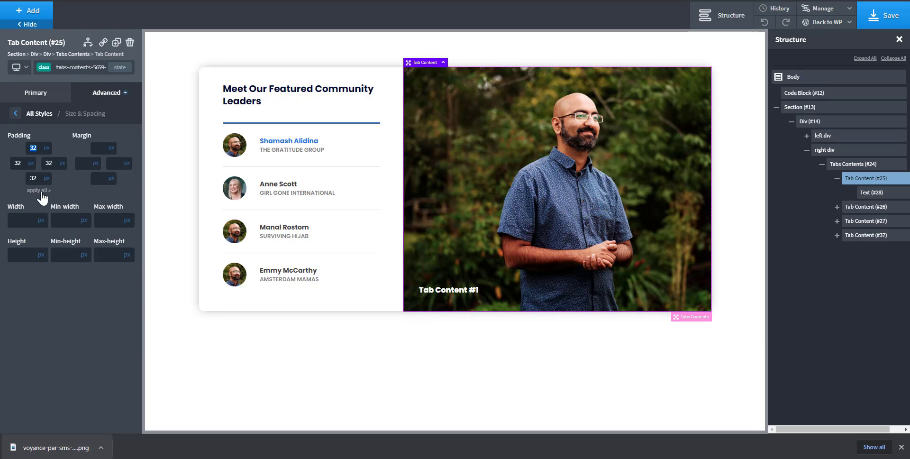
Step: Replace the first tab content's placeholder text with the reference page's quote "It doesn't matter if you fill your group with weirdos, at least they're your weirdos."
left_click(877, 23)
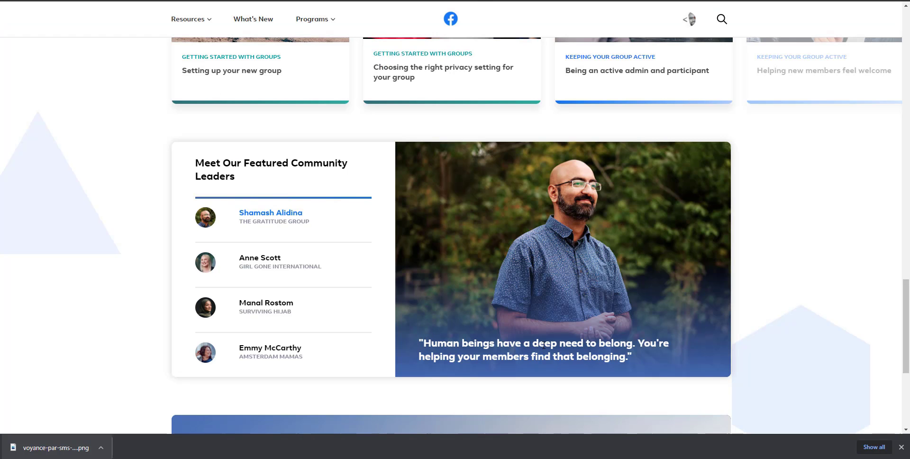
right_click(543, 345)
left_click(598, 317)
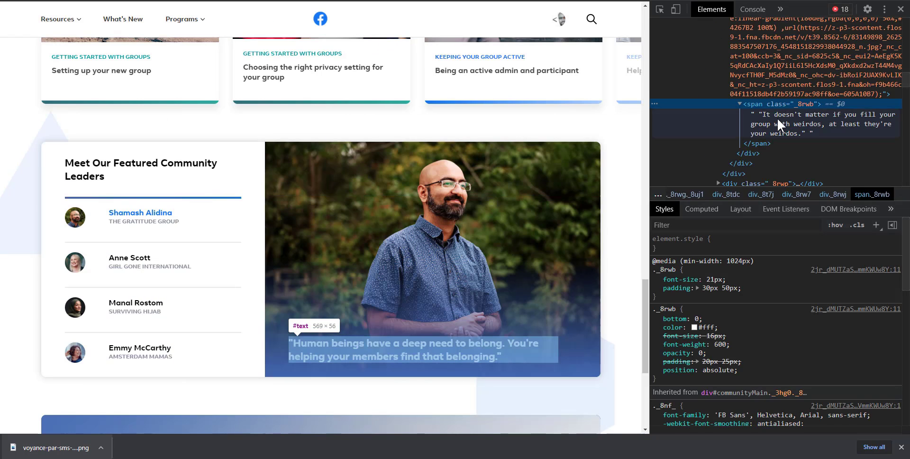
left_click(780, 124)
double_click(781, 124)
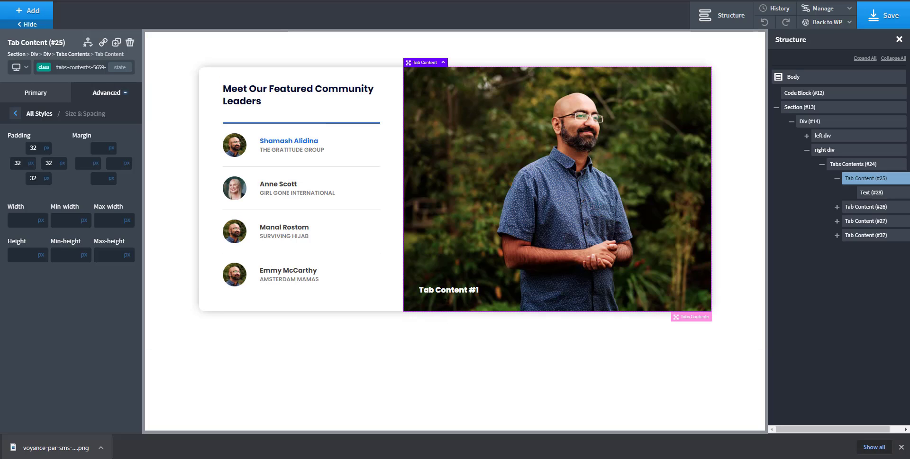
left_click(449, 297)
double_click(450, 296)
type("\"It doesn't matter if you fill your group with weirdos, at least they're your weirdos.\"")
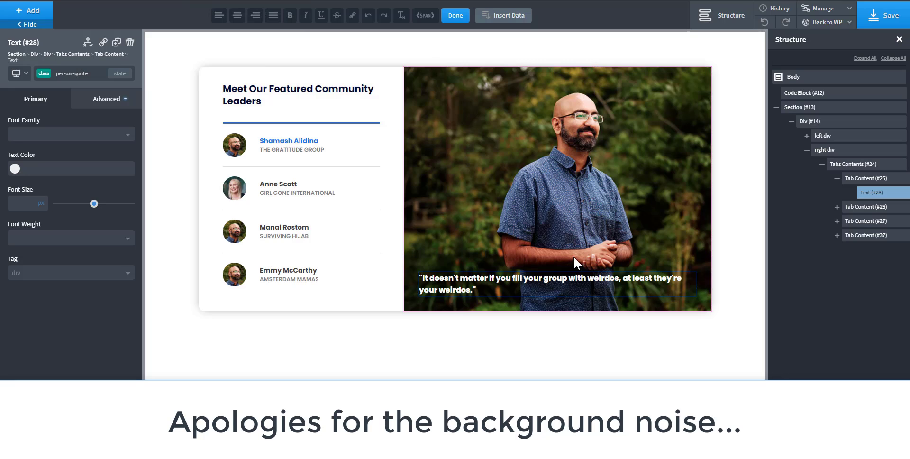
left_click(575, 260)
Step: Try a font size of 18 px on the person-qoute class and compare it with the reference page's quote styling
left_click(571, 281)
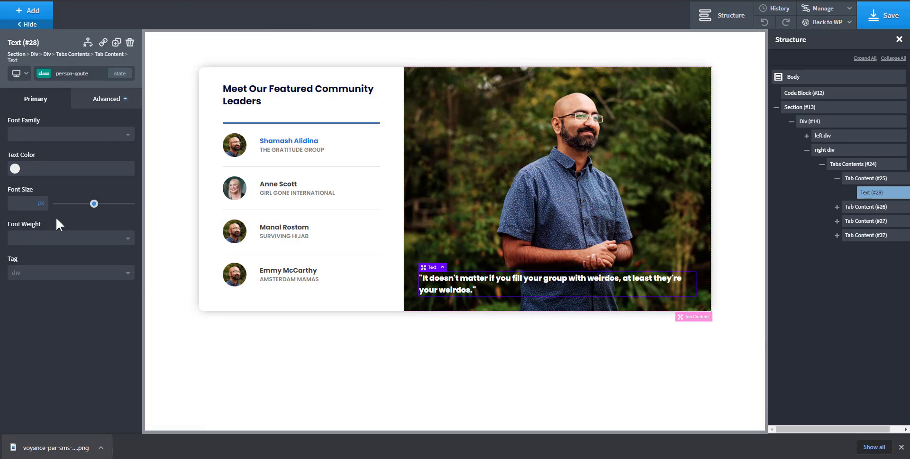
left_click(29, 205)
type("18")
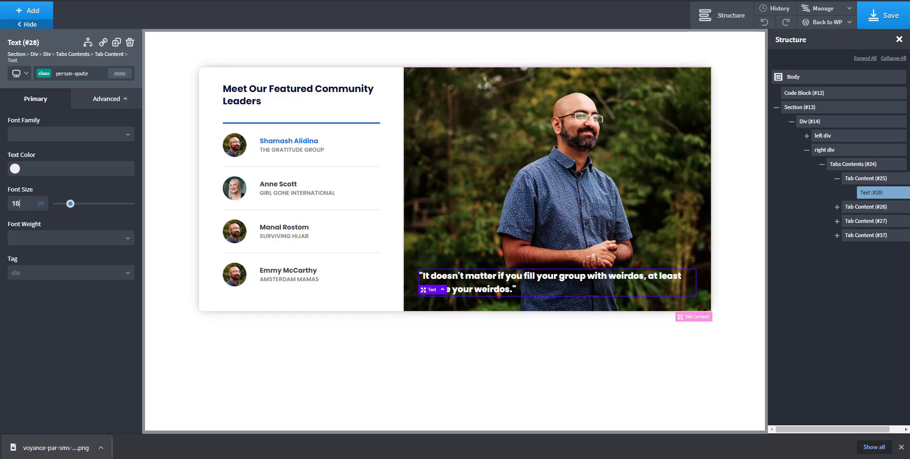
key("alt+Tab")
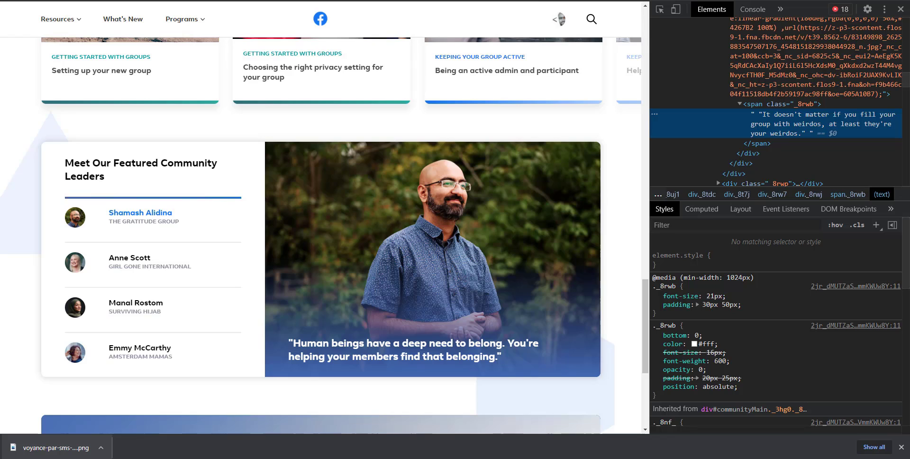
key("alt+Tab")
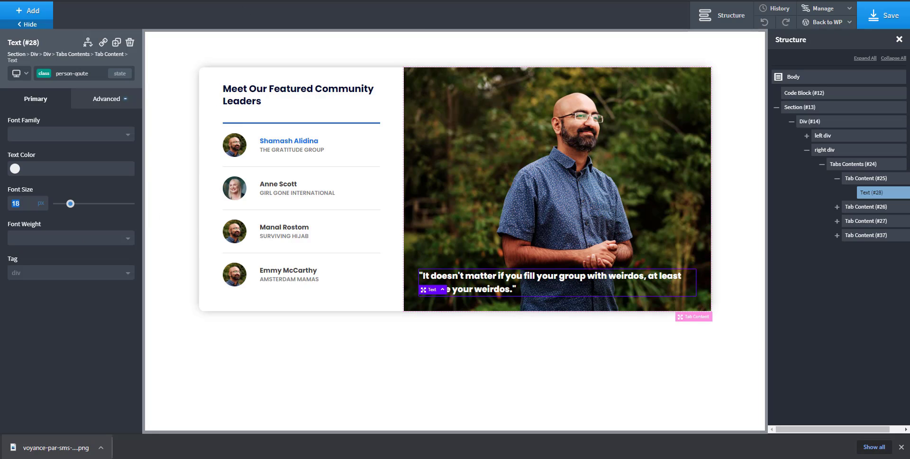
key("alt+Tab")
key("alt+Tab")
Step: Try a font size of 20 px on the person-qoute class against the reference, and clear the font size again
type("21")
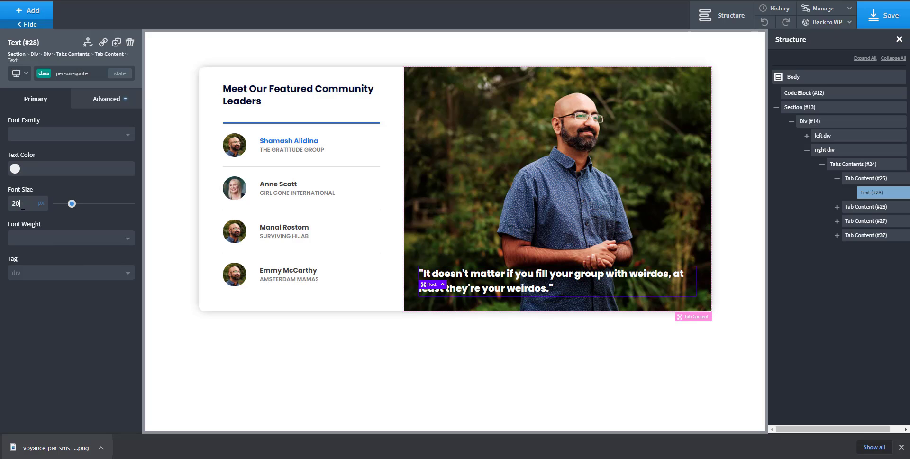
key("alt+Tab")
key("alt+Tab")
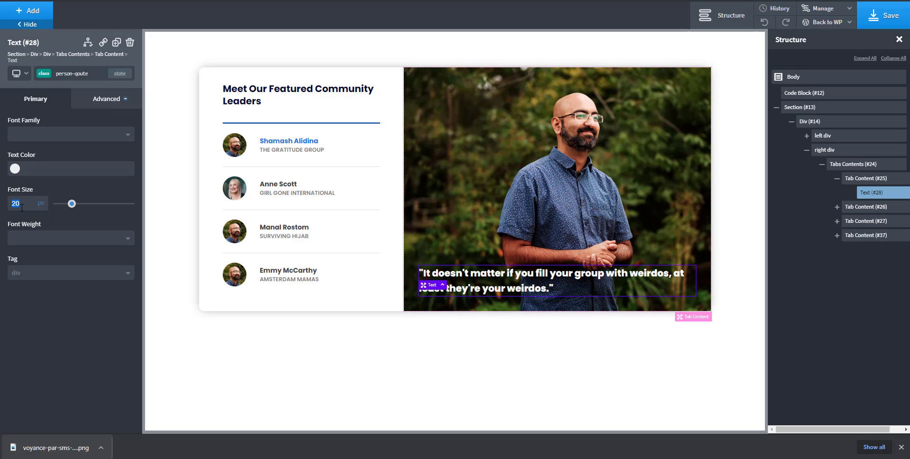
left_click(109, 100)
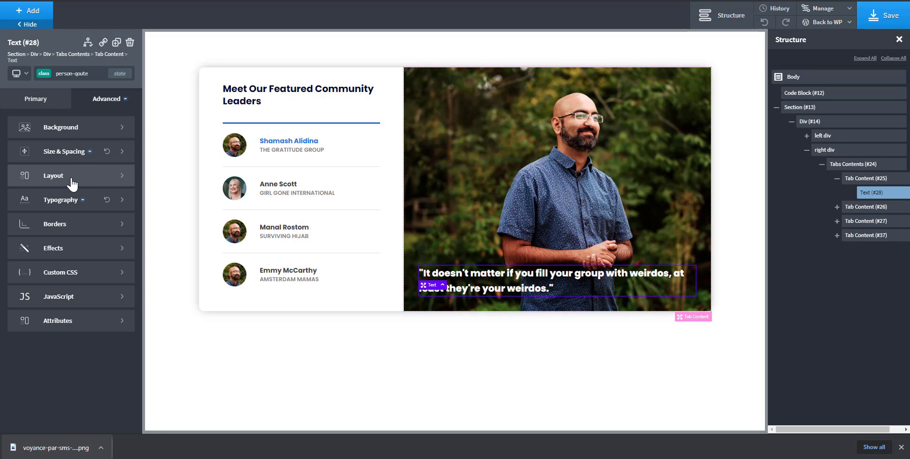
left_click(54, 100)
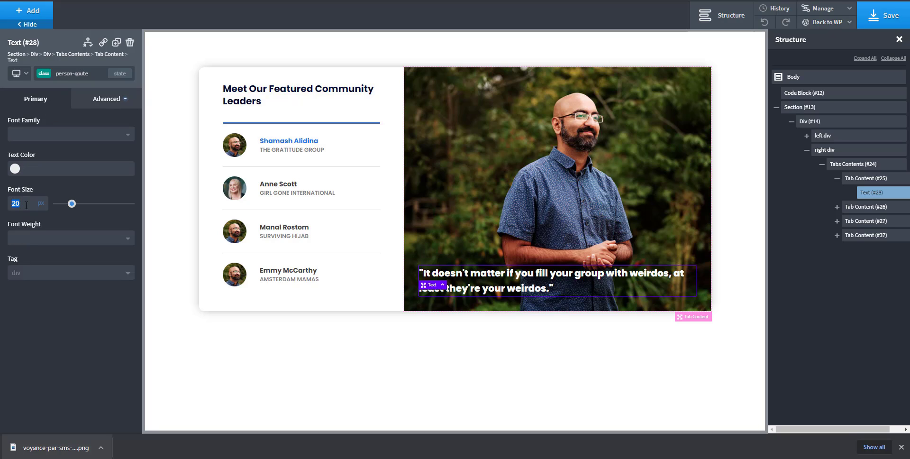
key("BackSpace")
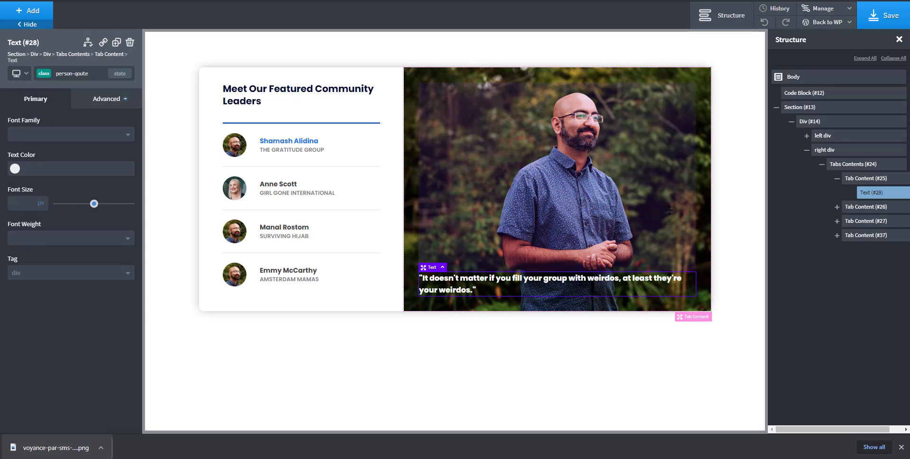
Step: Check the style settings of the first tab content and the spacing and text settings of the person-qoute class
left_click(867, 179)
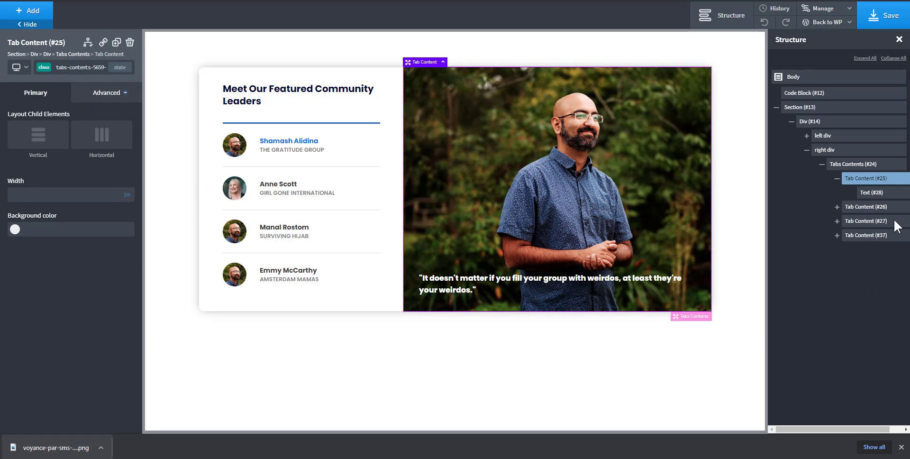
left_click(868, 193)
left_click(105, 101)
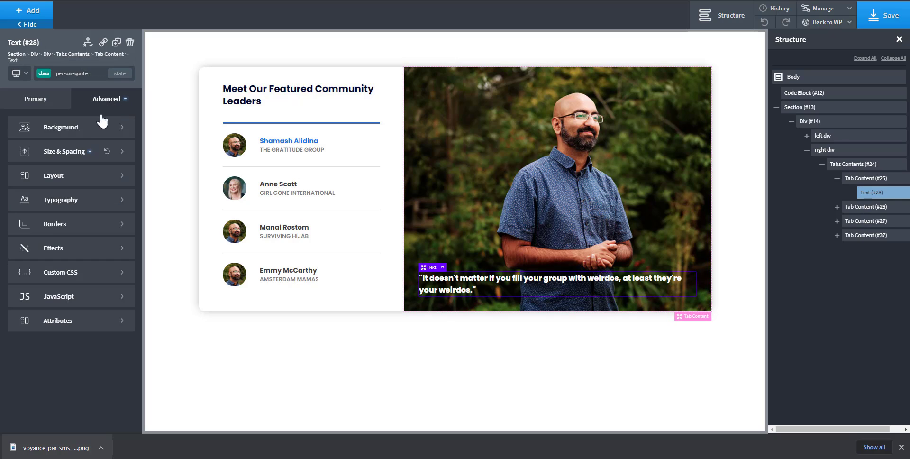
left_click(69, 150)
left_click(46, 98)
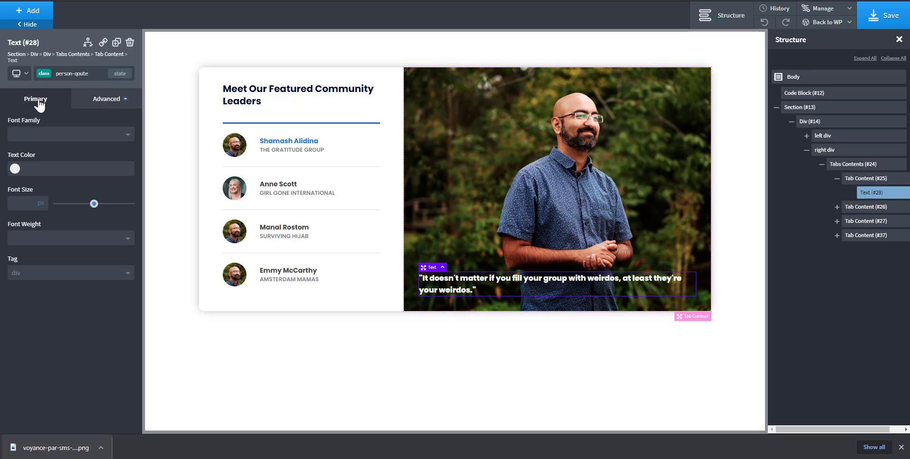
left_click(99, 101)
left_click(66, 152)
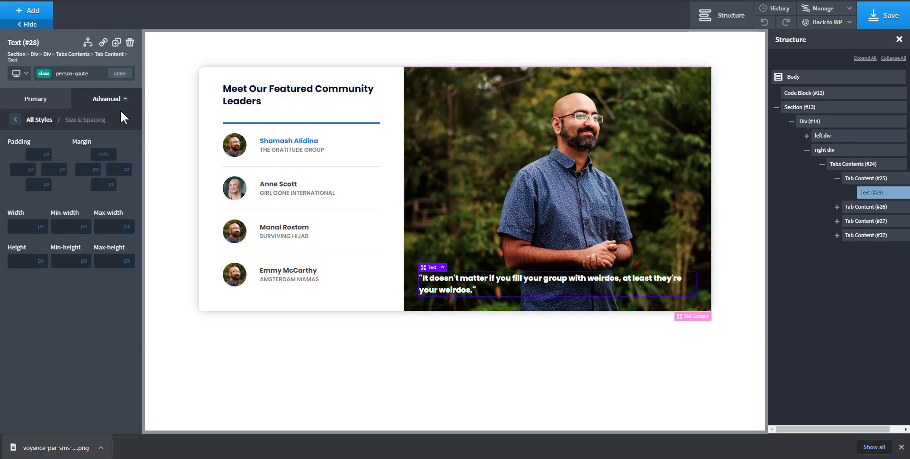
Step: Remove the text color and font weight from the tab content class and reset its font family to Default
left_click(863, 178)
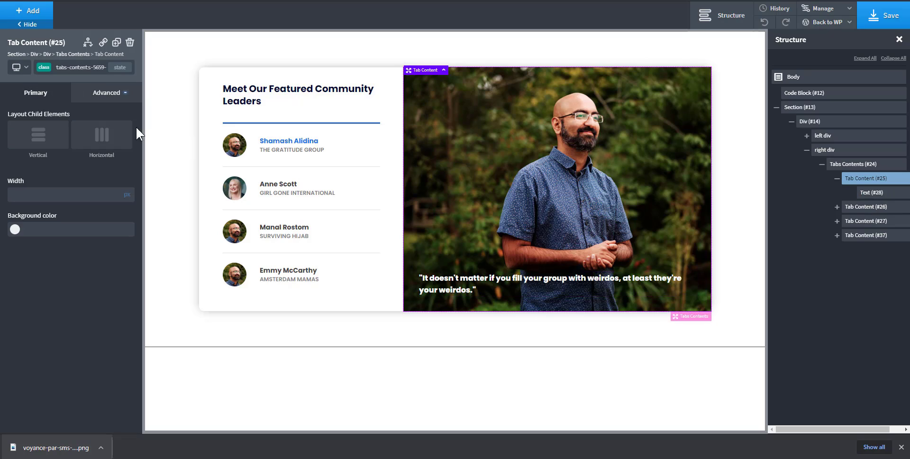
left_click(102, 97)
left_click(65, 198)
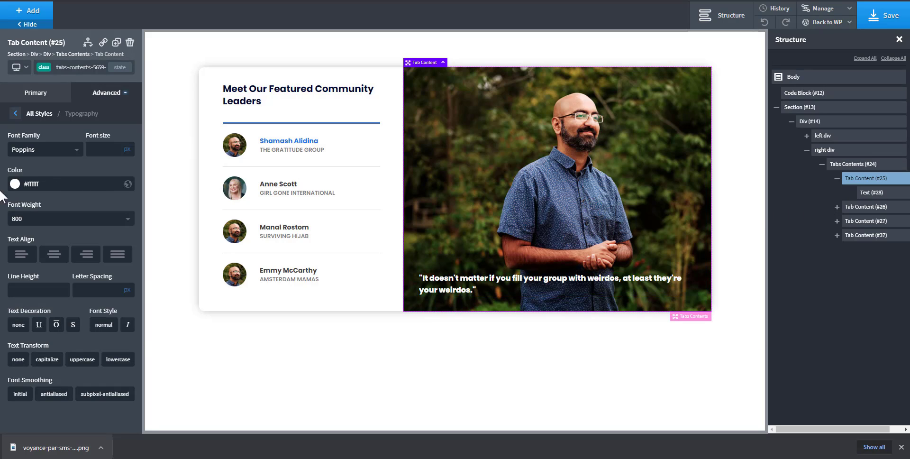
triple_click(33, 184)
key("BackSpace")
left_click(30, 219)
left_click(34, 233)
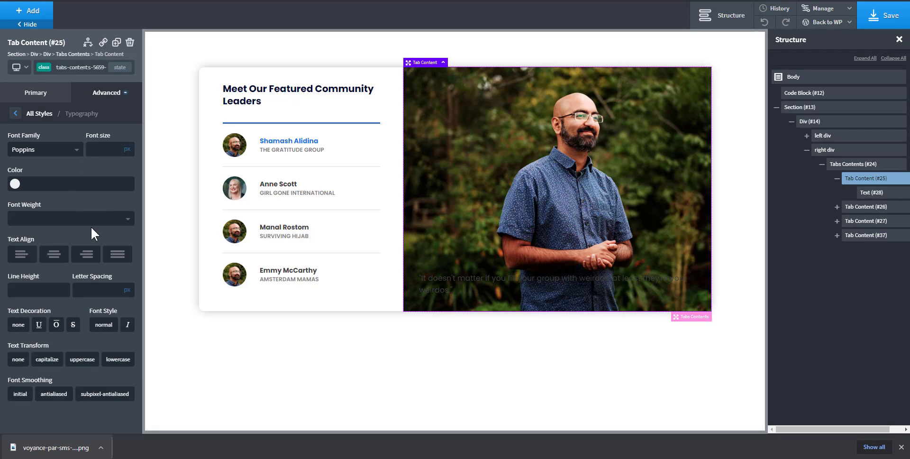
left_click(48, 150)
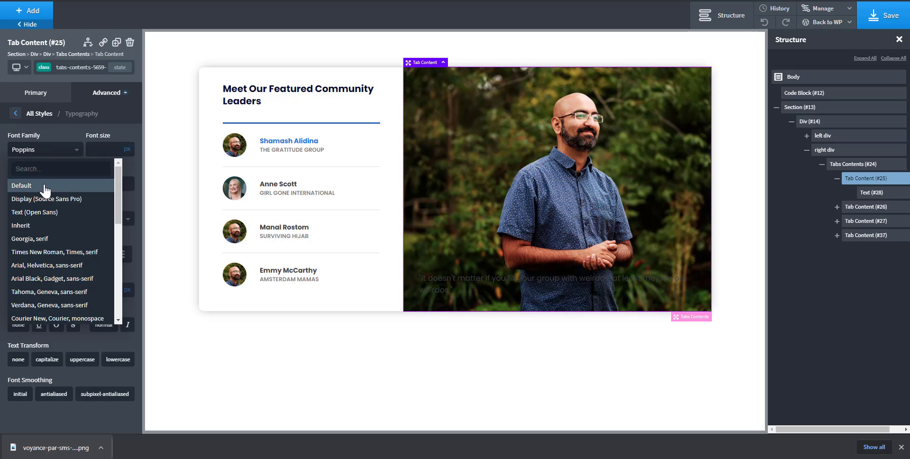
left_click(45, 185)
Step: Set the person-qoute class's text color to white (#ffffff) and its font family to Poppins
left_click(872, 192)
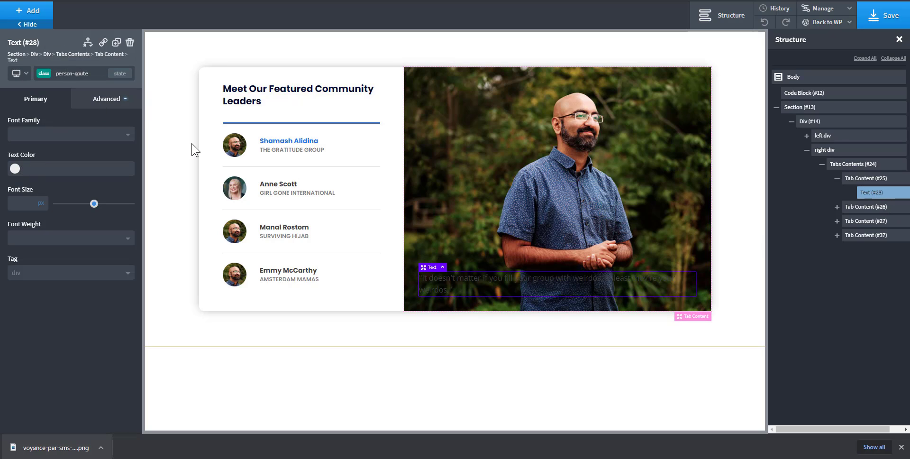
left_click(15, 169)
left_click(48, 141)
left_click(73, 135)
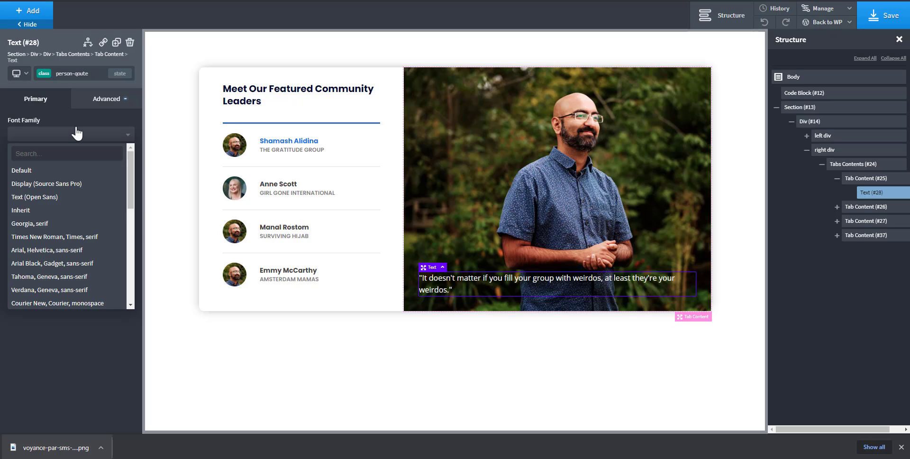
type("pop")
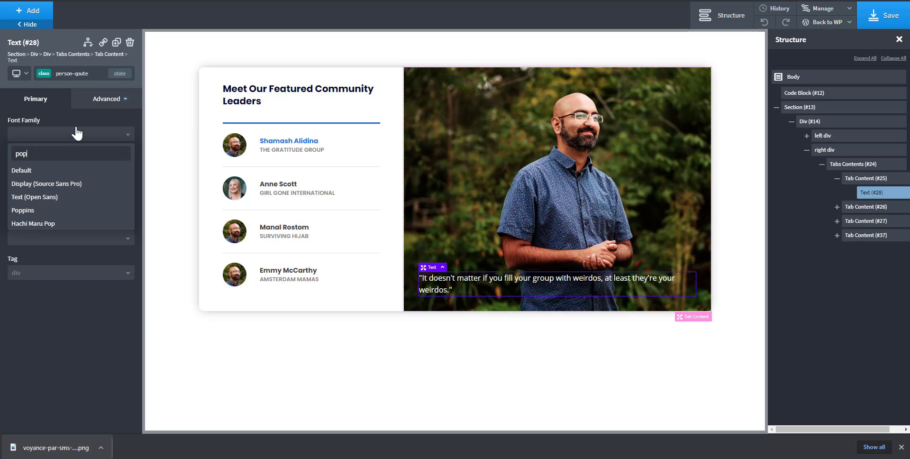
left_click(28, 210)
Step: Set the person-qoute class's font weight to 700 and its font size to 20 px
left_click(55, 237)
left_click(40, 347)
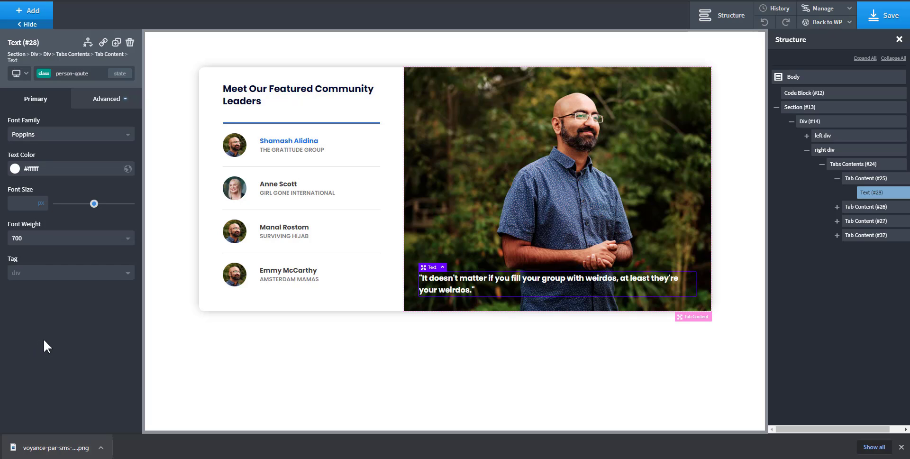
type("20")
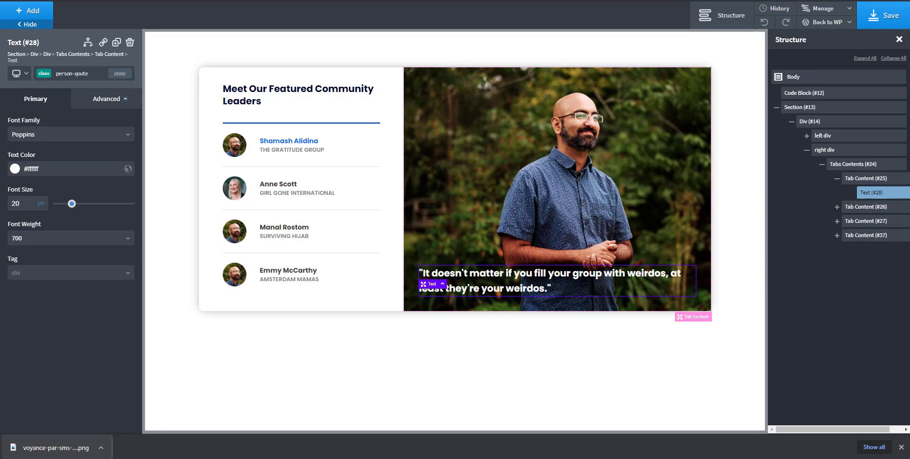
Step: Assign the person-qoute class to the text elements inside the second and third tab contents
left_click(836, 206)
left_click(867, 207)
left_click(871, 222)
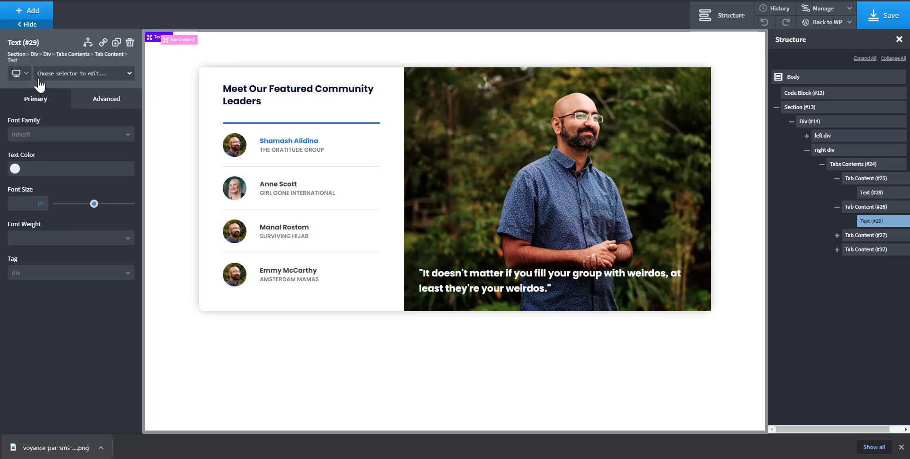
left_click(59, 75)
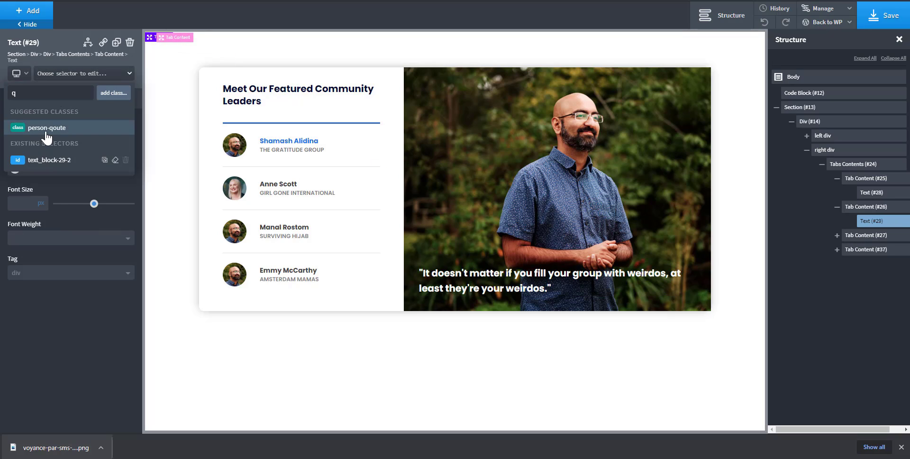
left_click(47, 129)
left_click(837, 235)
left_click(871, 249)
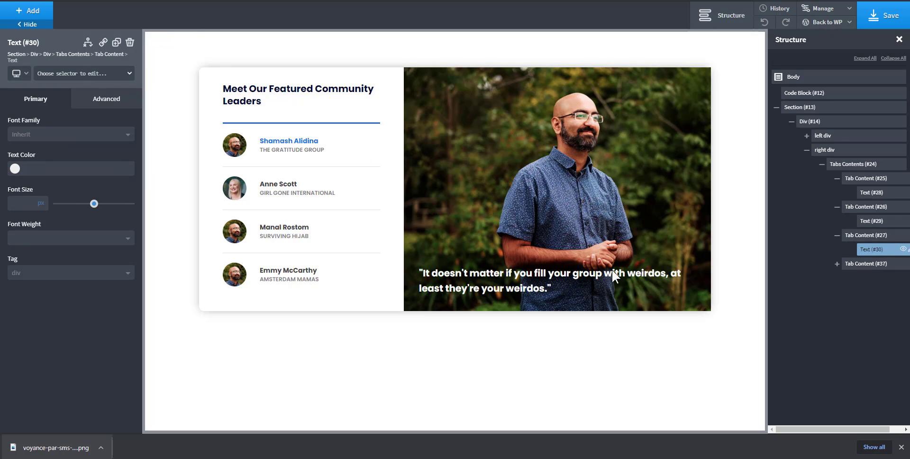
left_click(85, 76)
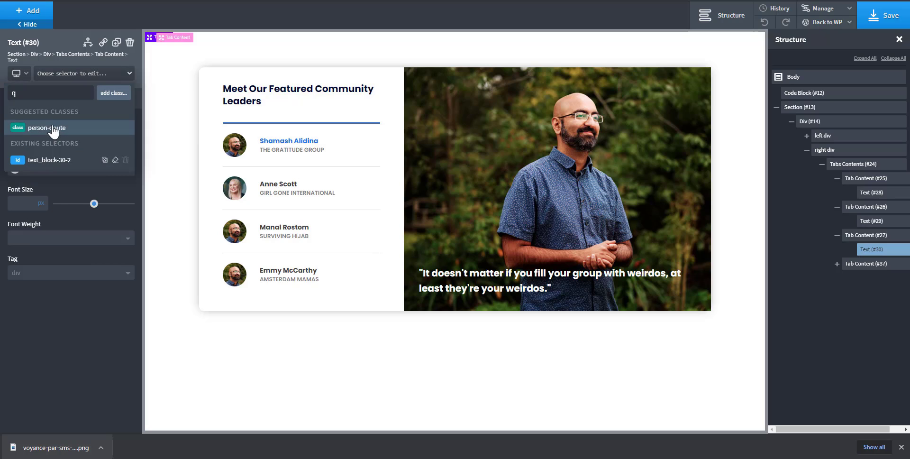
left_click(51, 127)
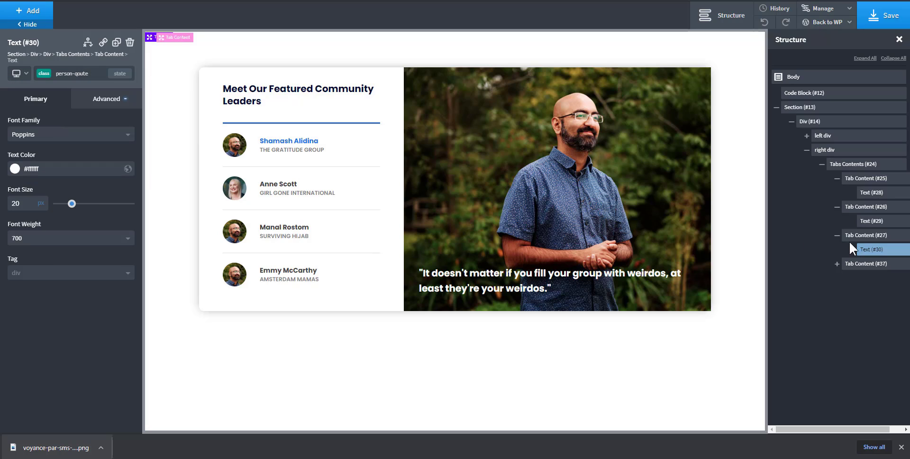
Step: Activate the fourth tab and assign the person-qoute class to the text inside its tab content
left_click(365, 293)
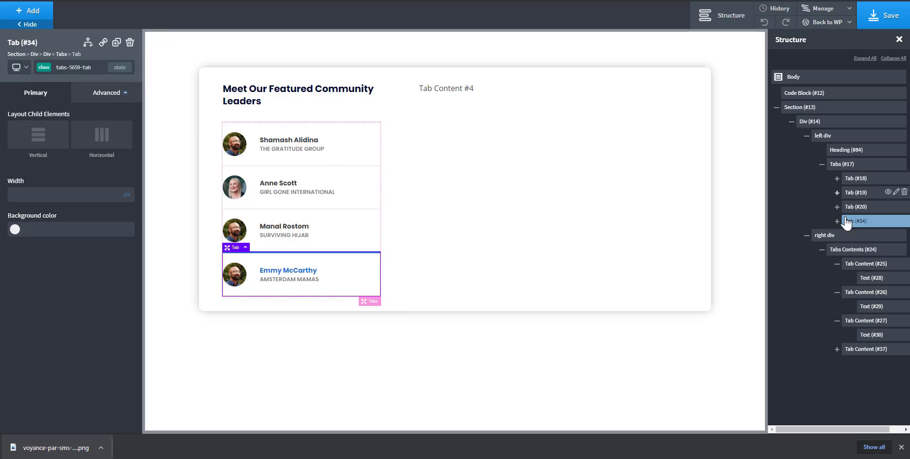
left_click(836, 349)
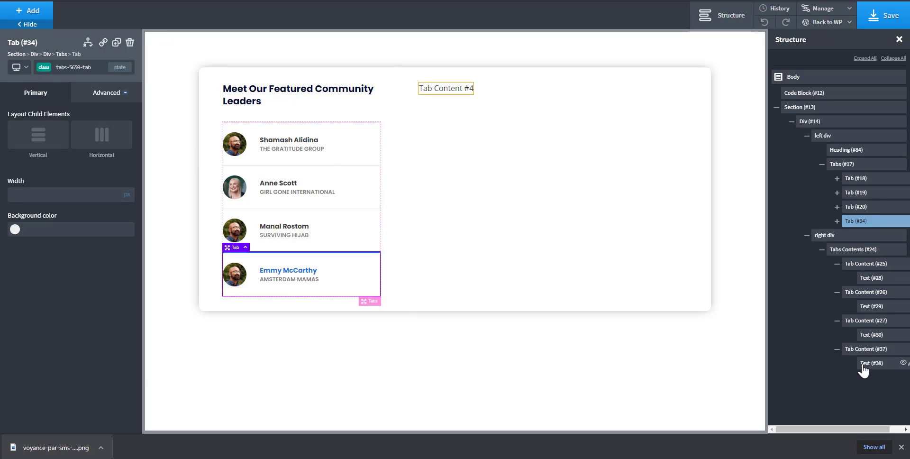
left_click(863, 363)
left_click(71, 79)
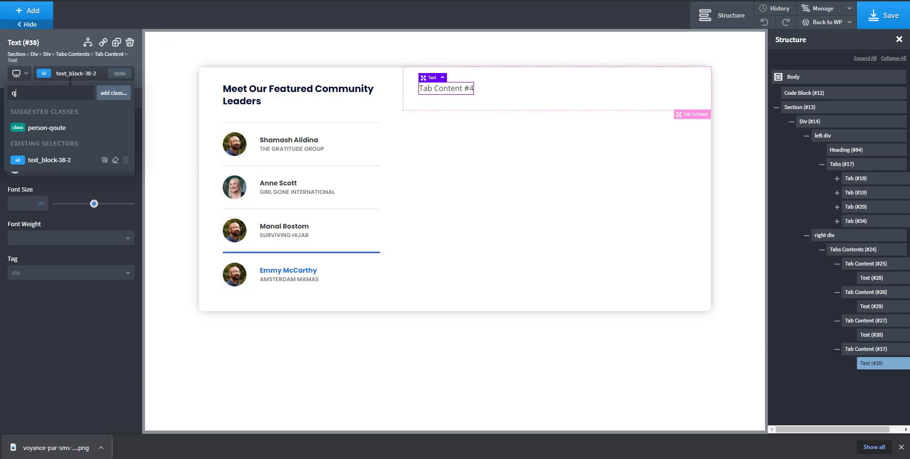
left_click(55, 128)
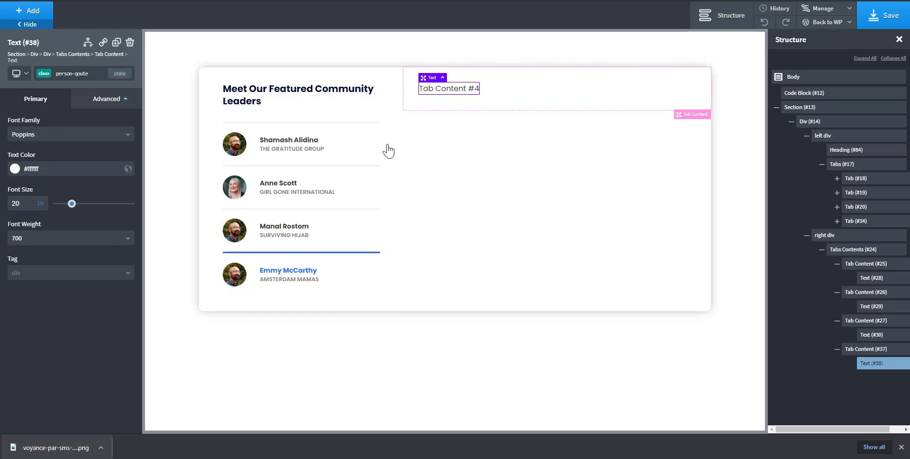
Step: Try a font size of 21 px on the first tab's quote against the reference page, and restore 20 px
left_click(847, 251)
left_click(849, 266)
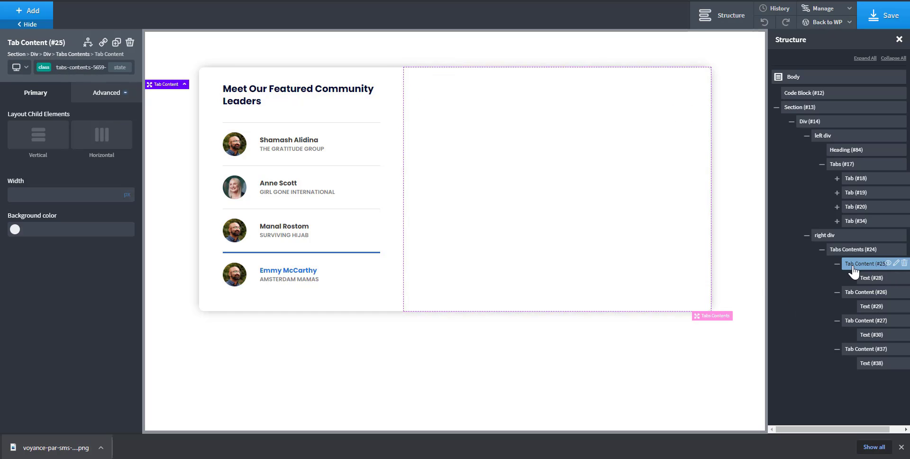
left_click(374, 157)
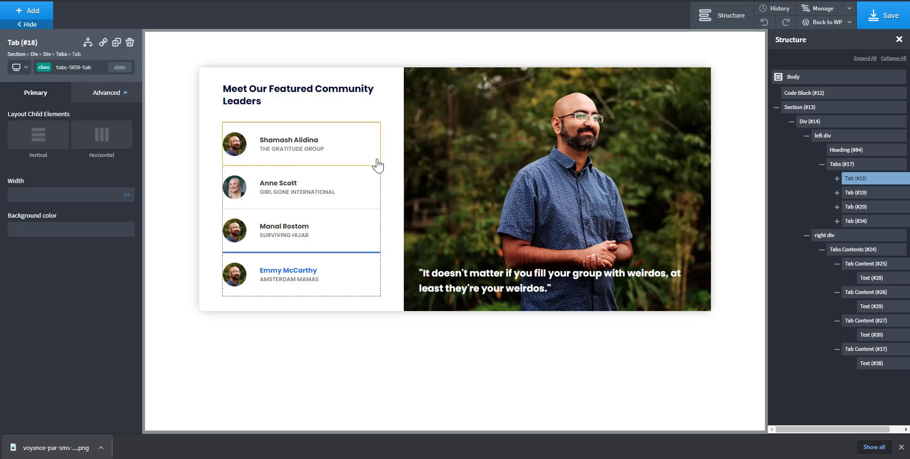
left_click(870, 278)
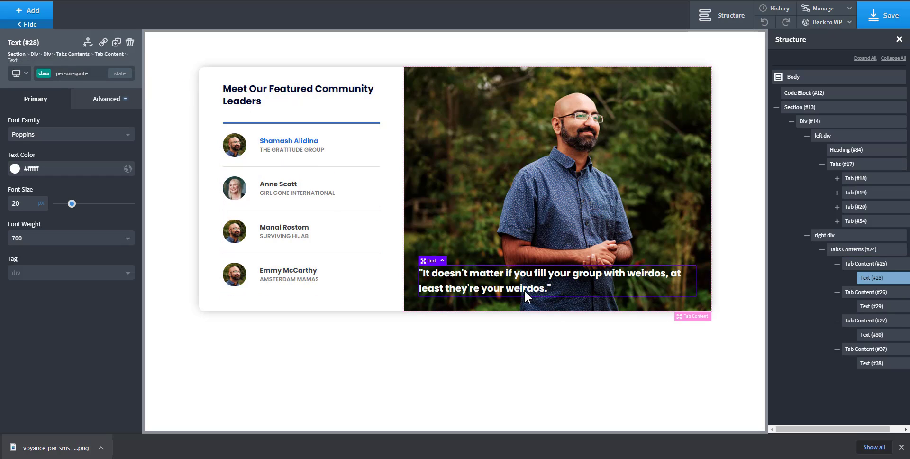
key("ctrl+Tab")
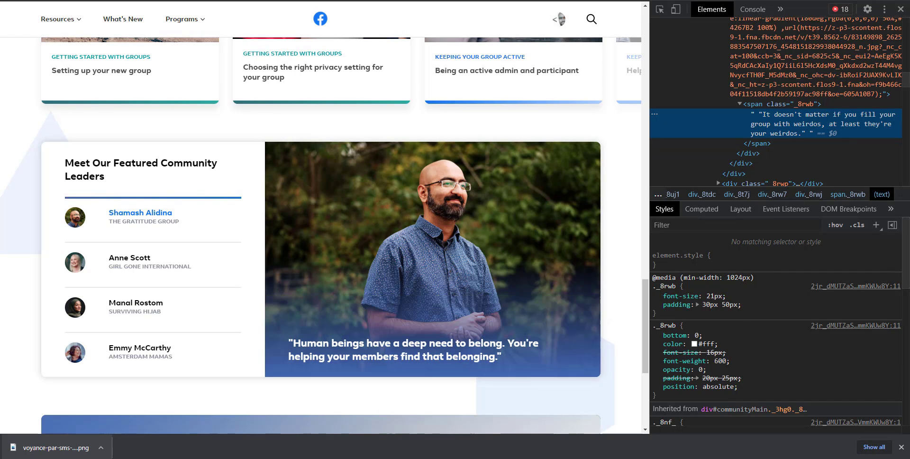
key("ctrl+Tab")
key("ctrl+Tab")
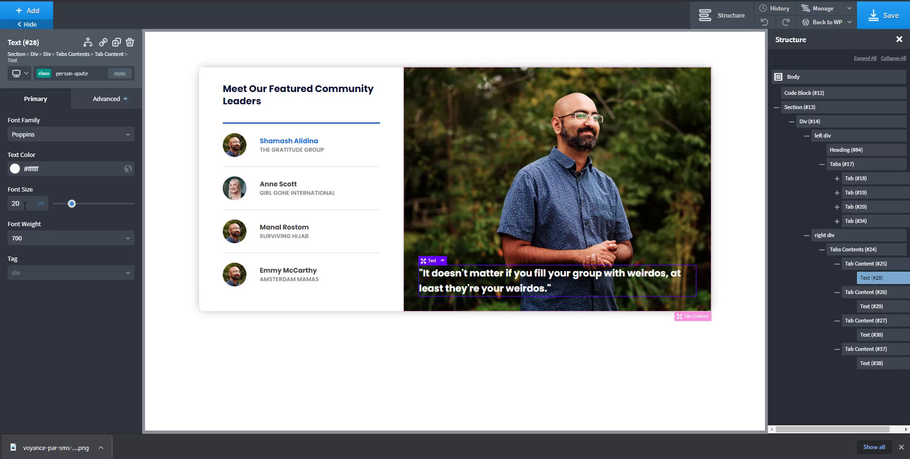
type("21")
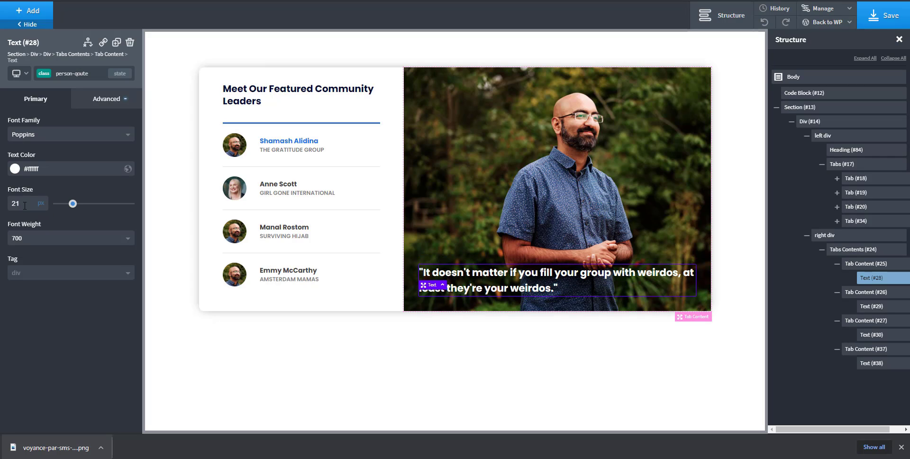
key("ctrl+Tab")
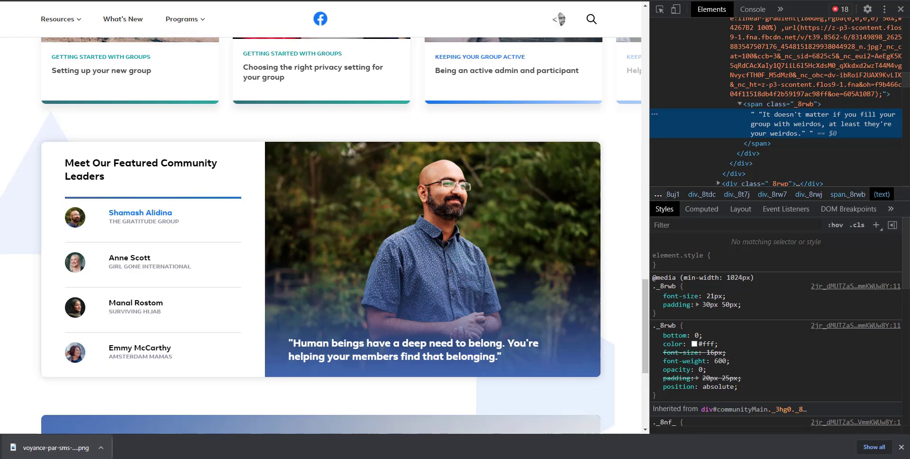
key("ctrl+shift+Tab")
key("ctrl+shift+Tab")
key("BackSpace")
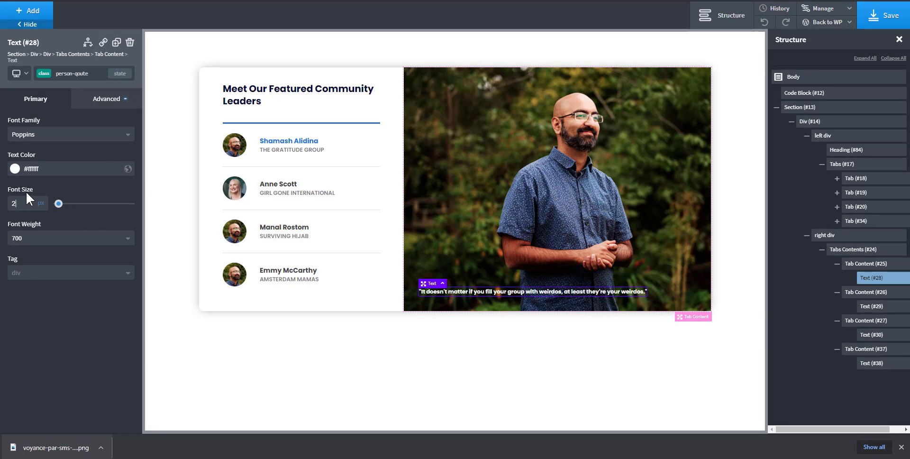
type("0")
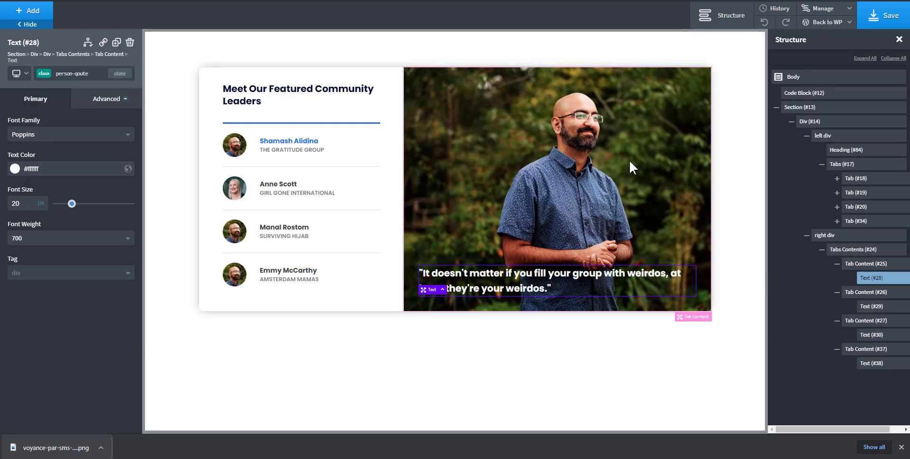
Step: Show the second tab and clear the height set on the first tab content's own ID
left_click(378, 205)
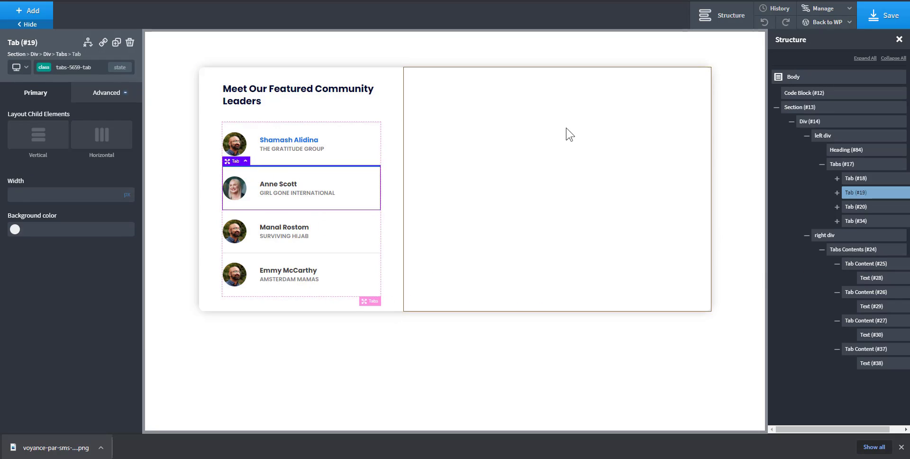
left_click(612, 192)
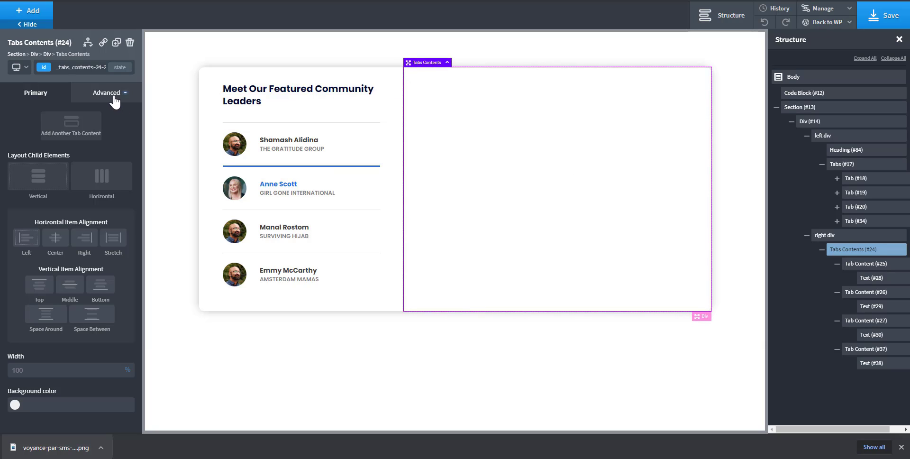
left_click(853, 292)
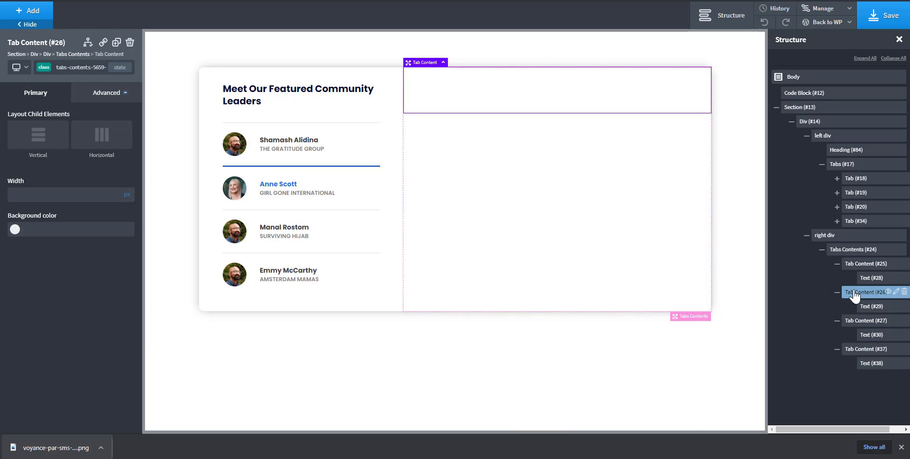
left_click(851, 251)
left_click(851, 267)
left_click(113, 93)
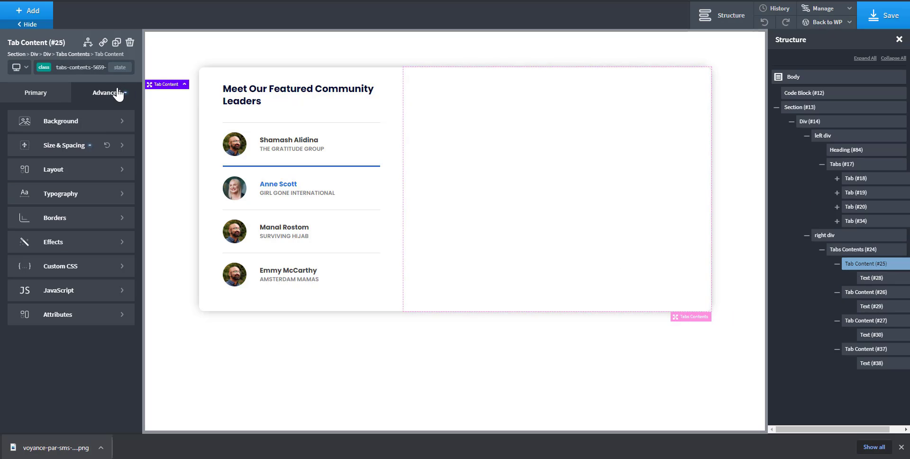
left_click(81, 67)
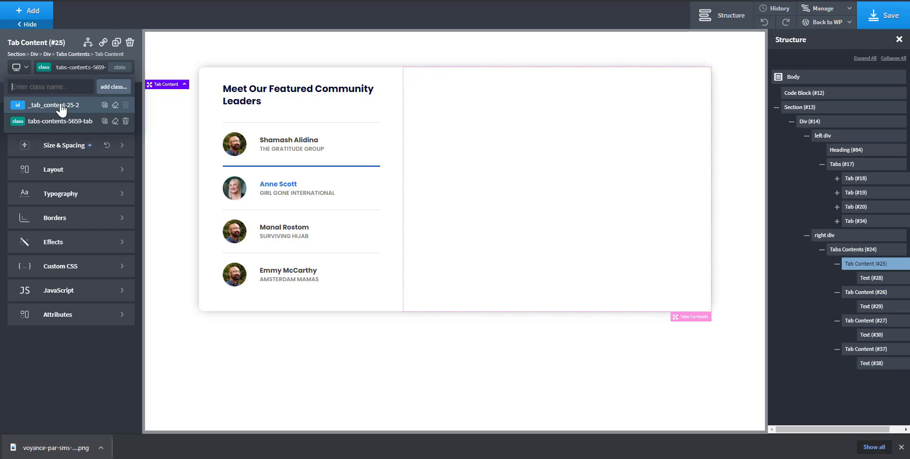
left_click(91, 106)
left_click(66, 145)
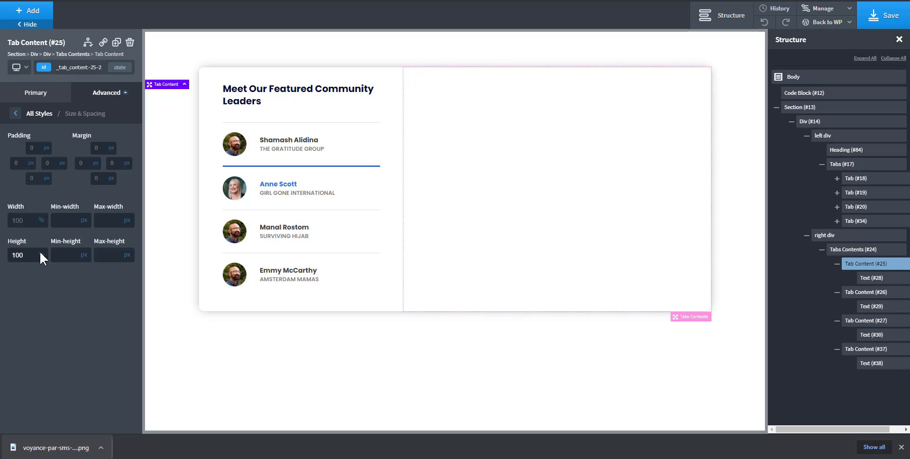
key("BackSpace")
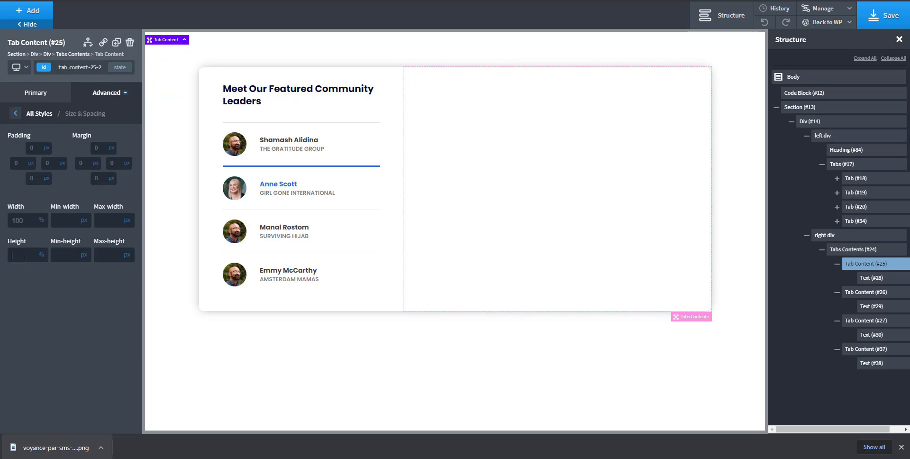
Step: Set the height of the shared tab content class to 100%
left_click(81, 66)
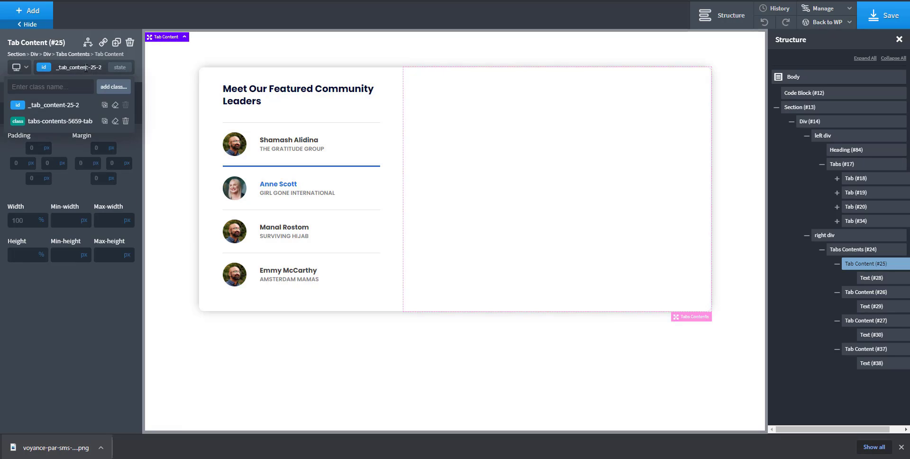
left_click(68, 121)
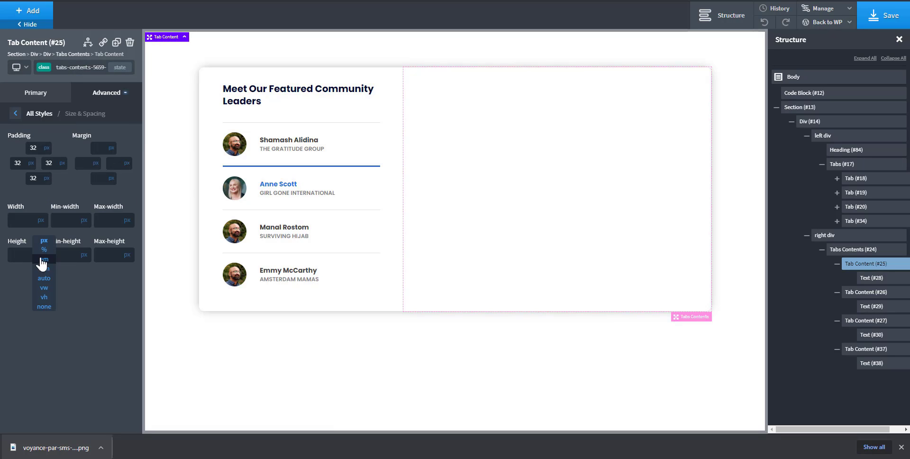
left_click(42, 264)
type("00")
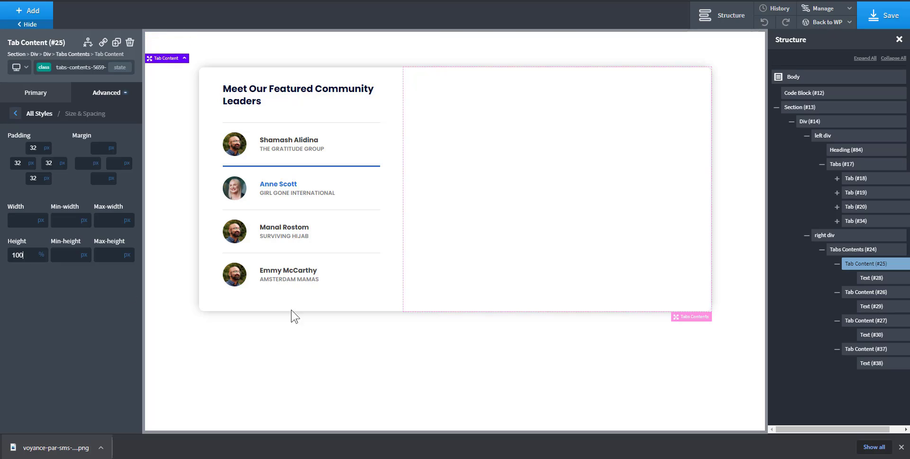
Step: Show the first tab, try the shared tab content class without a height, and restore 100%
left_click(376, 145)
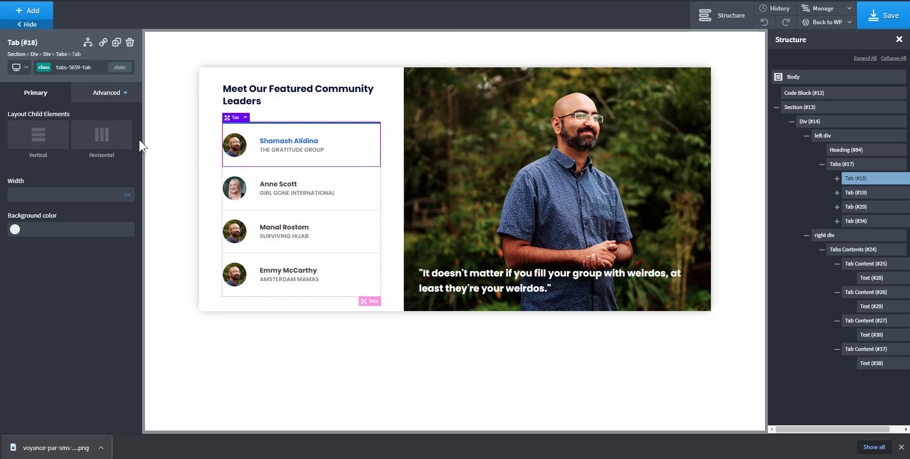
left_click(862, 264)
left_click(101, 93)
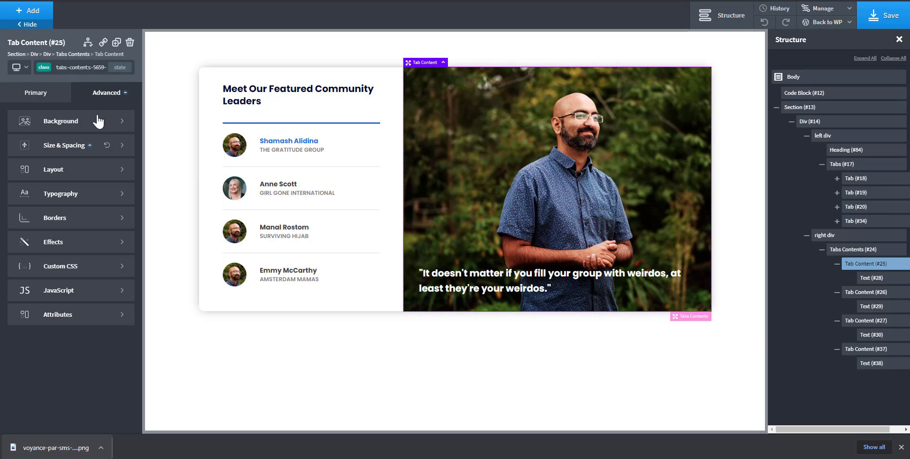
left_click(71, 146)
key("BackSpace")
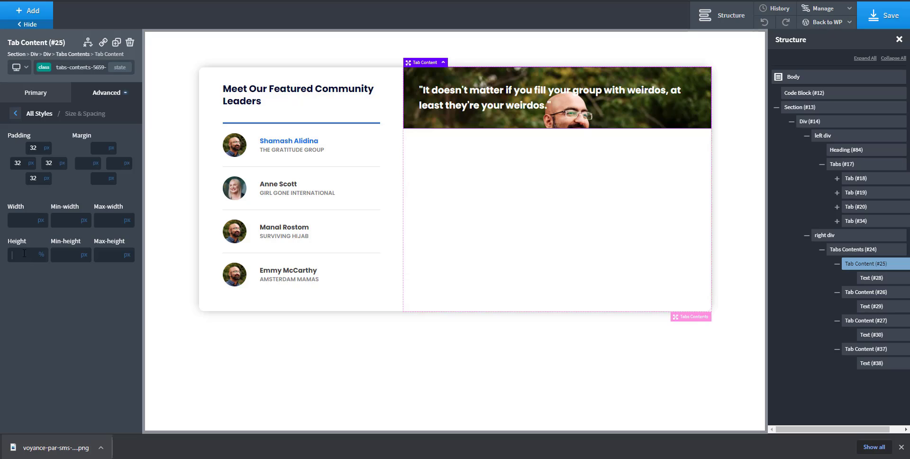
type("100")
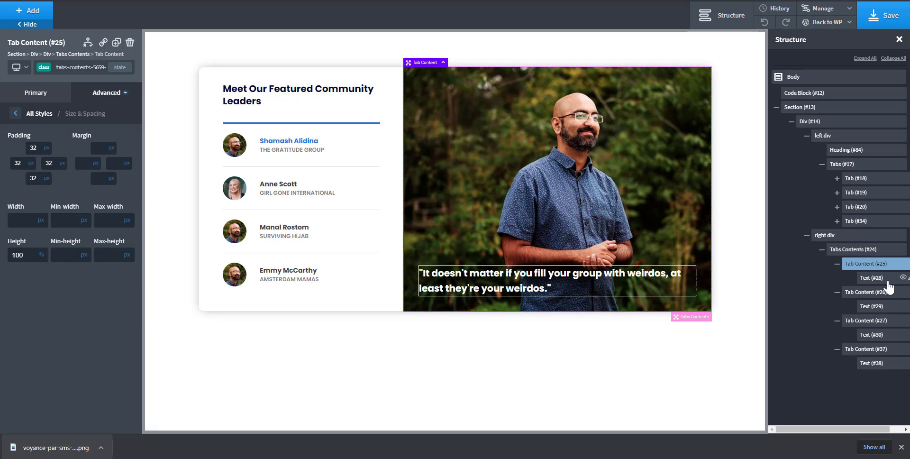
Step: Set the background image of the second tab content's own ID to Person two's Large Image custom field at Original size
left_click(867, 293)
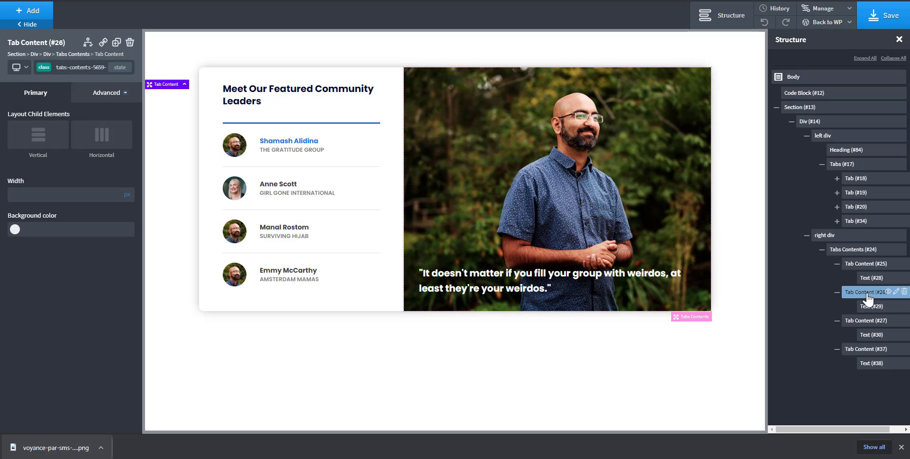
left_click(377, 201)
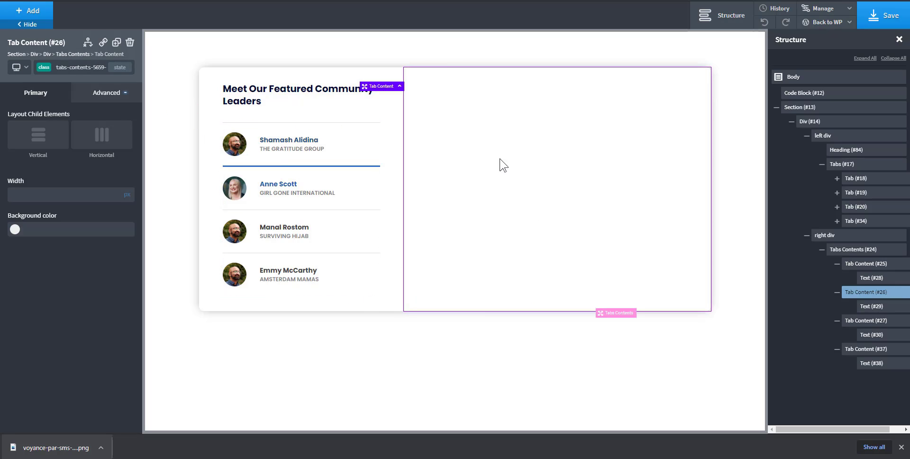
left_click(92, 72)
left_click(69, 101)
left_click(107, 94)
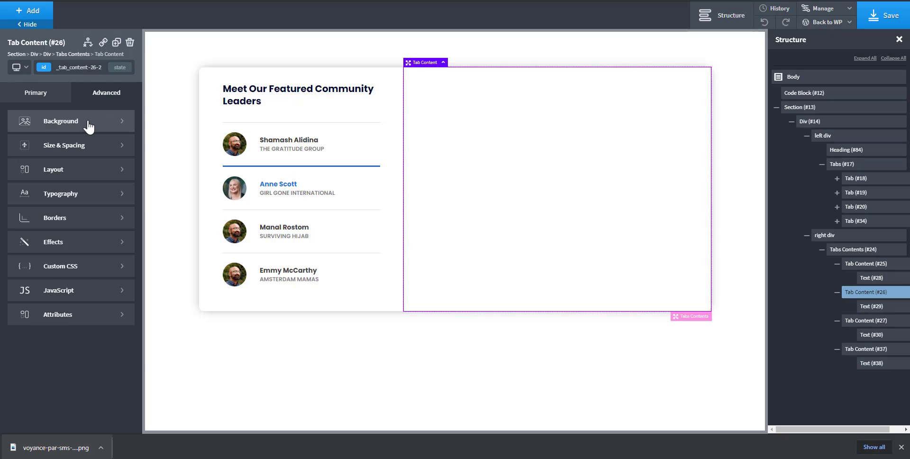
left_click(88, 124)
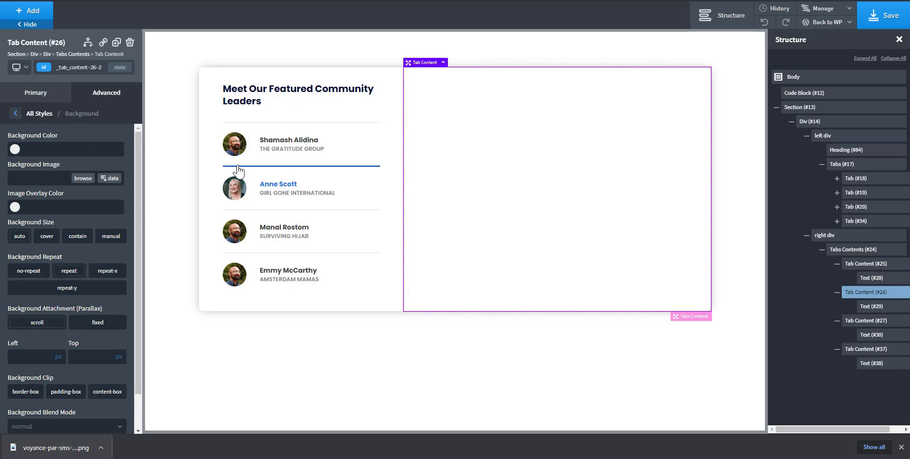
left_click(110, 178)
left_click(332, 124)
left_click(259, 119)
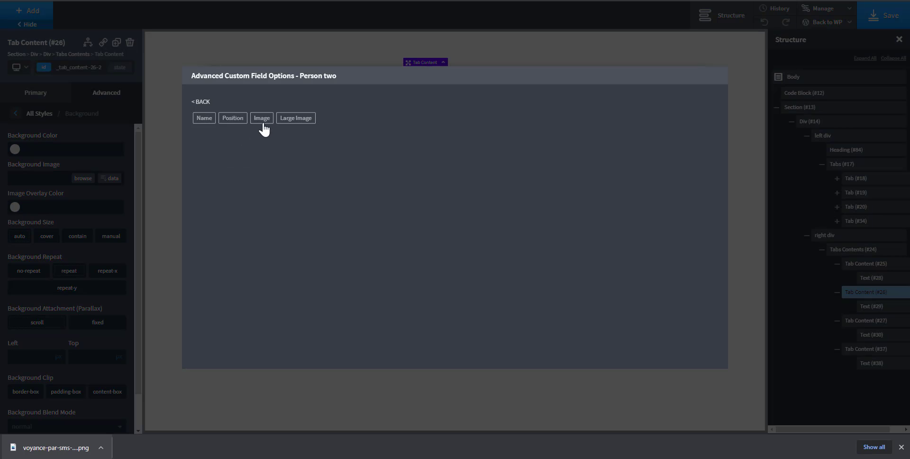
left_click(299, 121)
left_click(290, 127)
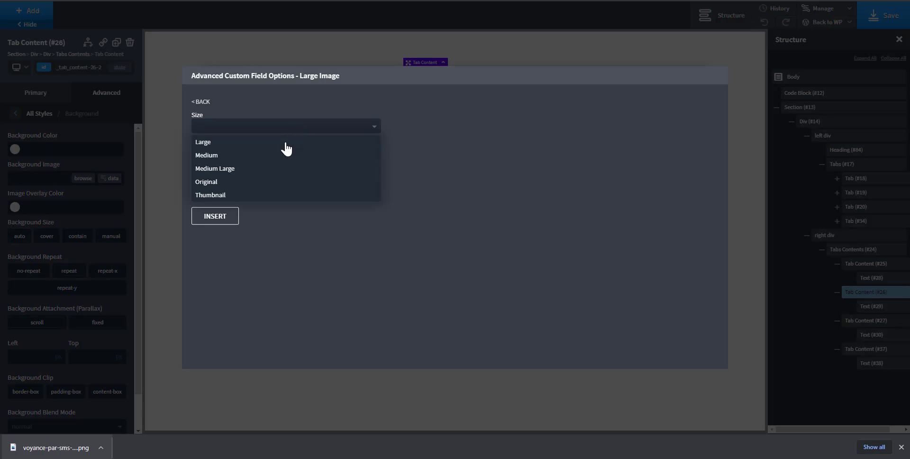
left_click(269, 179)
left_click(225, 219)
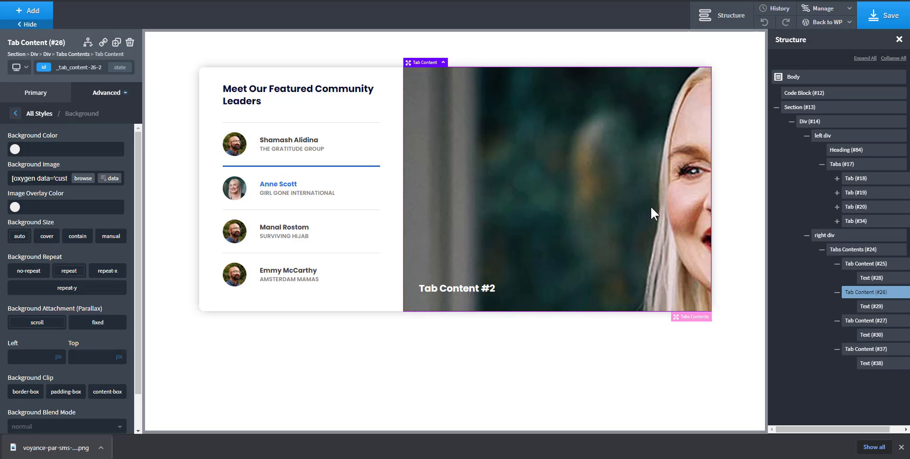
Step: Set the second tab content's background size to cover and its repeat to no-repeat
left_click(46, 236)
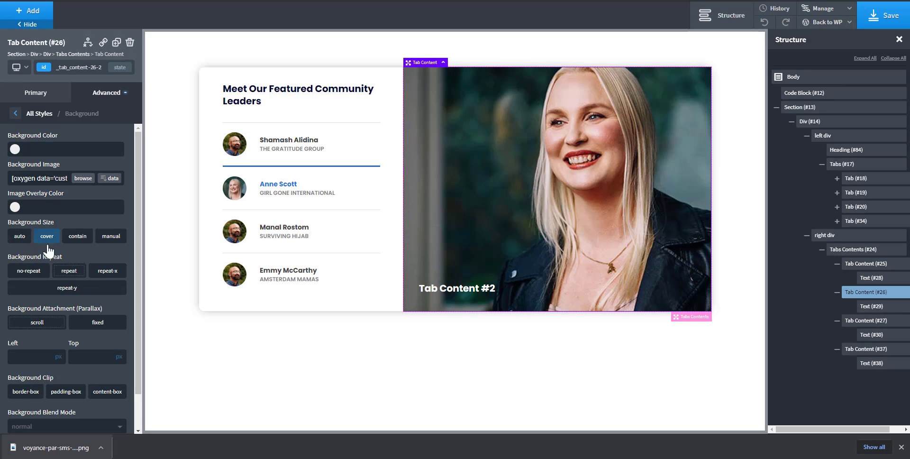
left_click(36, 271)
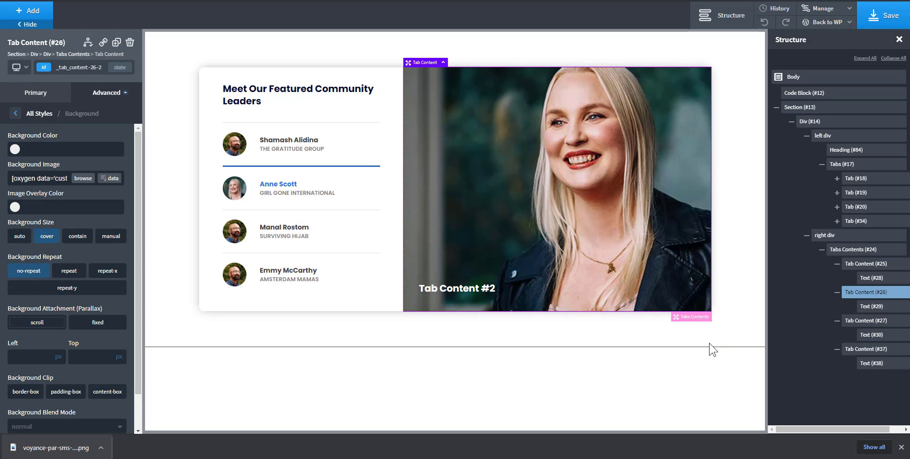
Step: Target the third tab content's own ID instead of the shared class and open its background settings
left_click(859, 326)
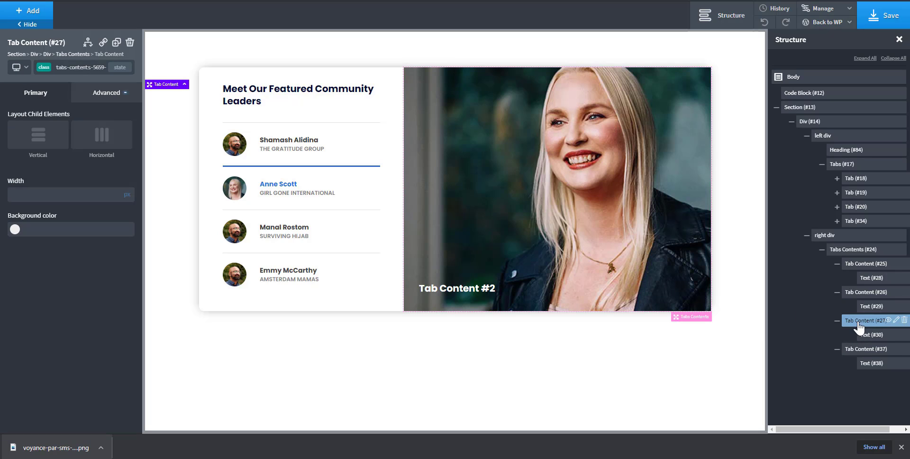
left_click(107, 95)
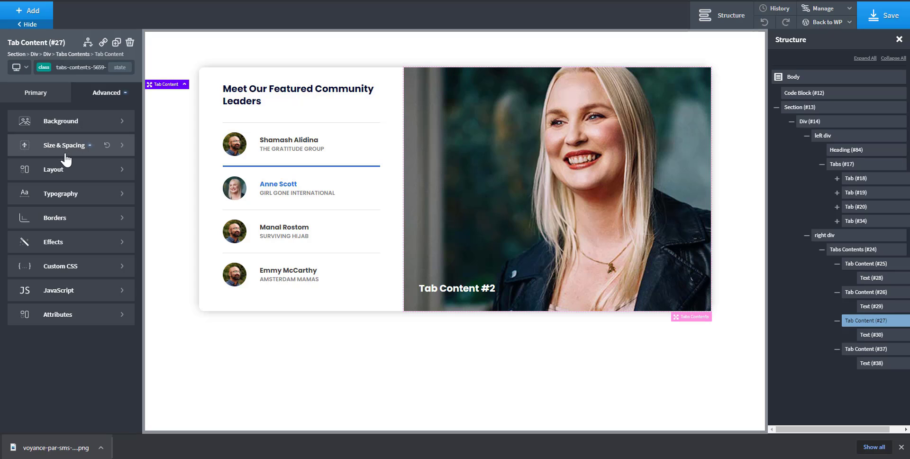
left_click(84, 70)
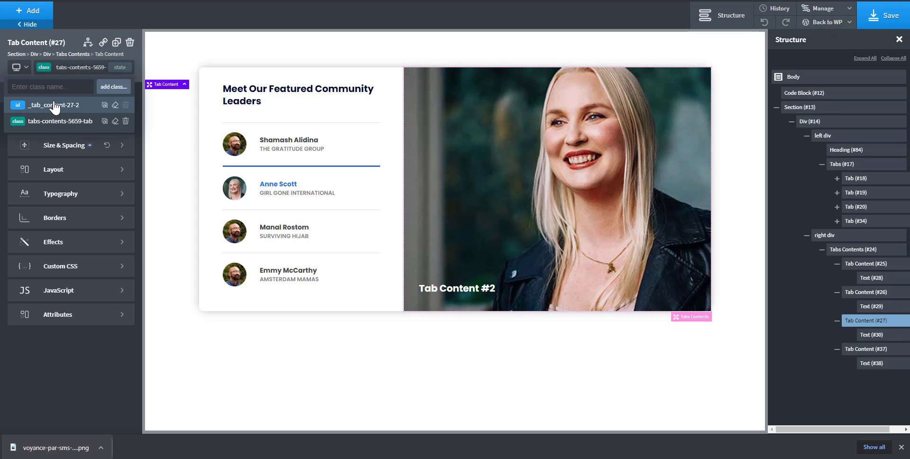
left_click(54, 105)
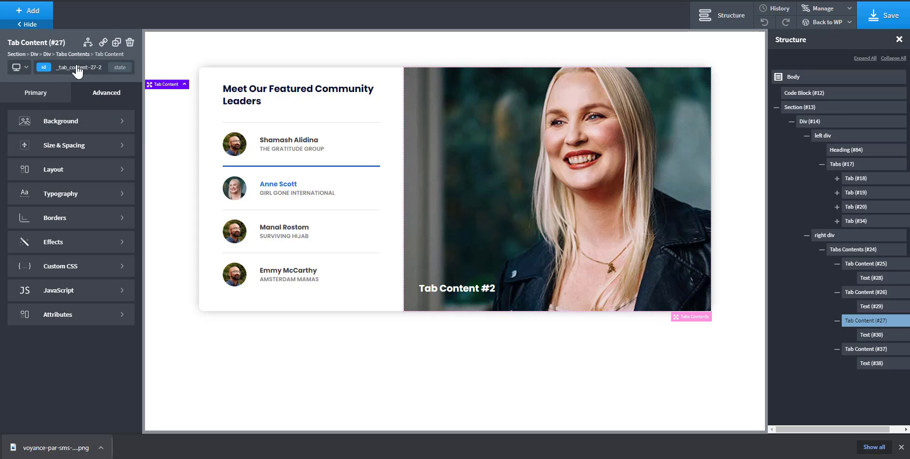
left_click(75, 122)
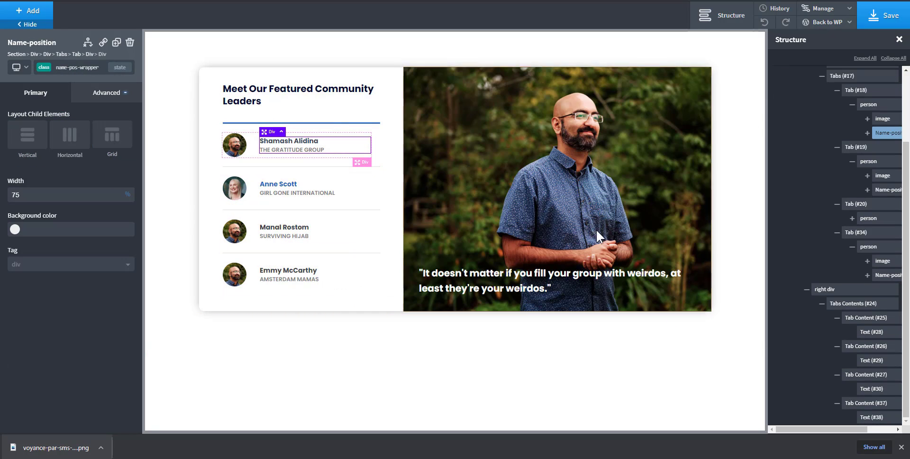
Step: Start editing the second tab's placeholder text and inspect the second leader's quote on the reference page
left_click(357, 192)
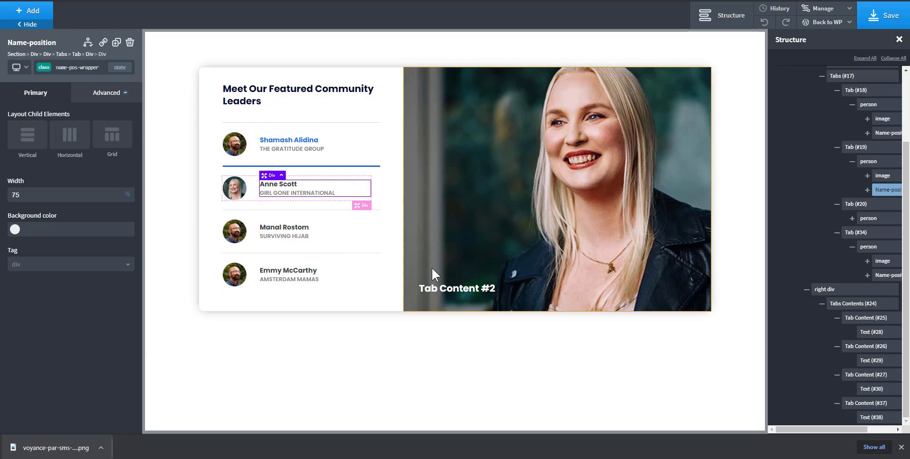
left_click(436, 291)
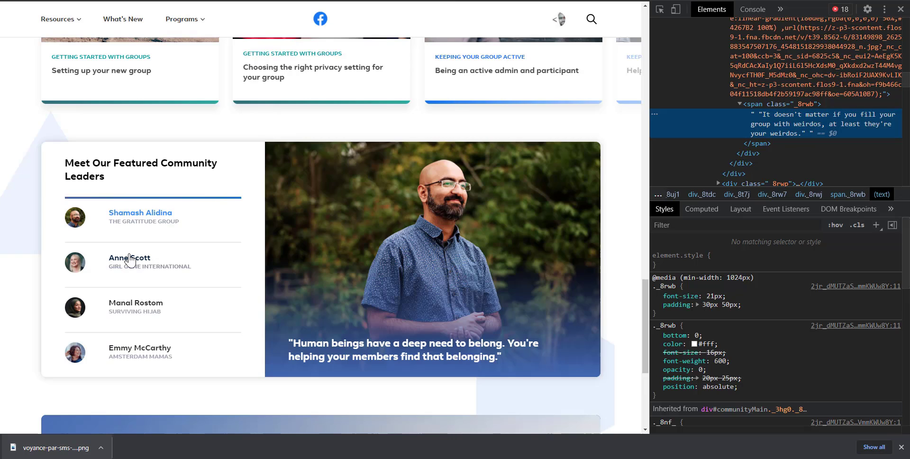
left_click(158, 269)
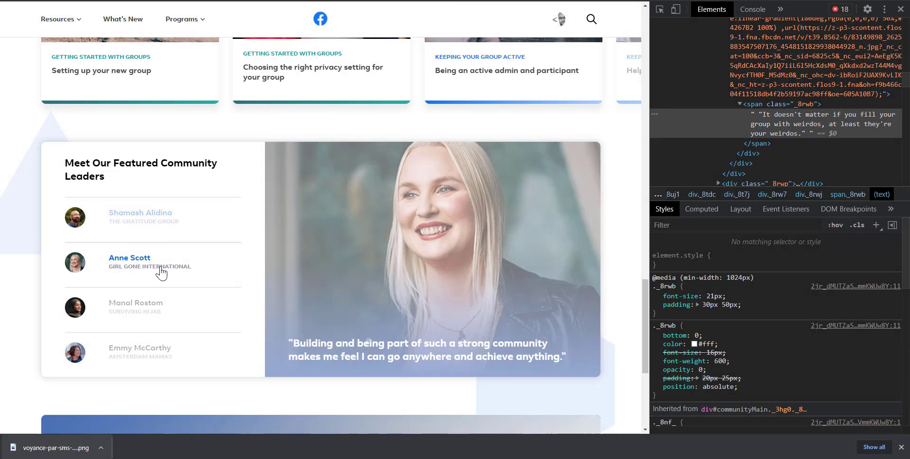
right_click(381, 348)
left_click(398, 344)
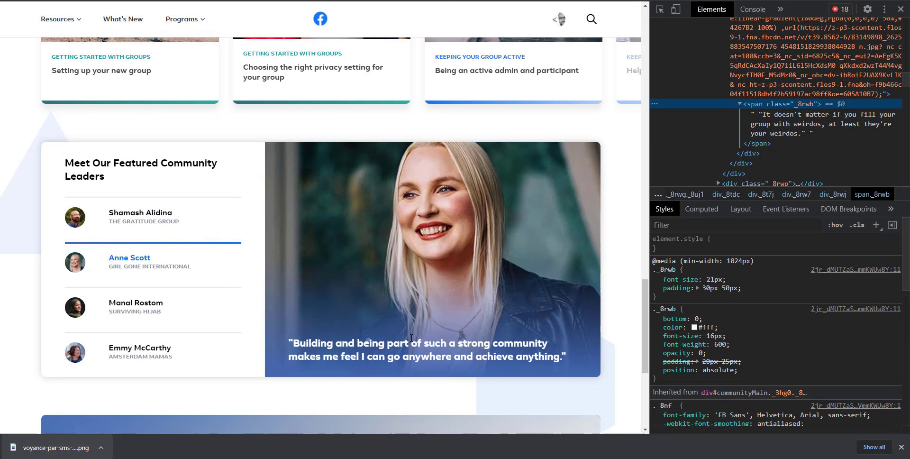
Step: Replace the second tab content's text with "Building and being part of such a strong community makes me feel I can go anywhere and achieve anything."
double_click(800, 120)
scroll(854, 105, "up", 3)
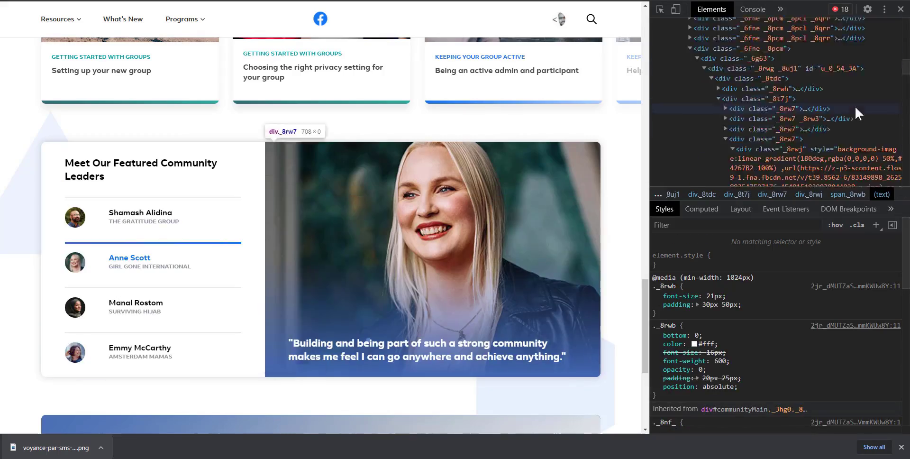
left_click(725, 117)
left_click(734, 127)
left_click(732, 55)
left_click(740, 150)
scroll(801, 142, "down", 1)
double_click(806, 123)
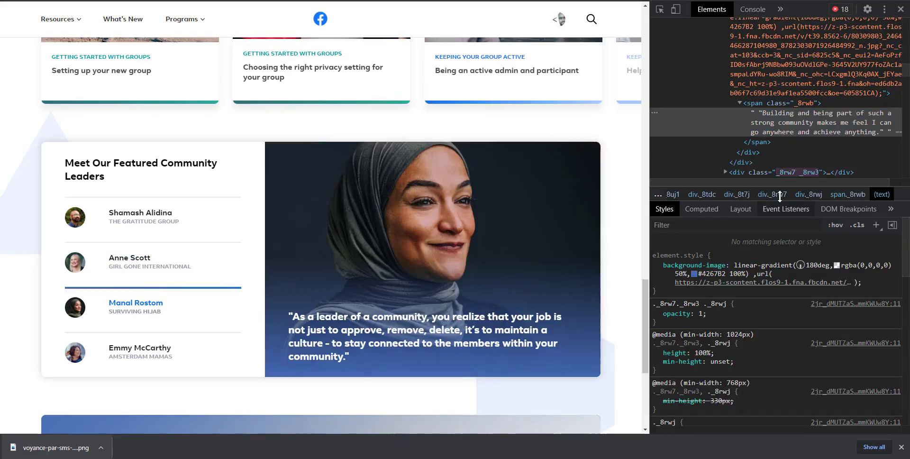
left_click(747, 143)
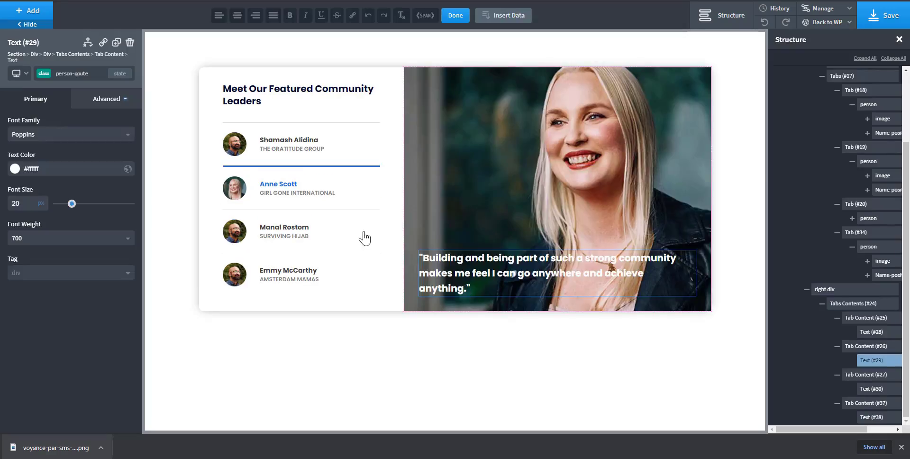
Step: Replace the first tab content's quote with "Human beings have a deep need to belong. You're helping your members find that belonging."
left_click(364, 237)
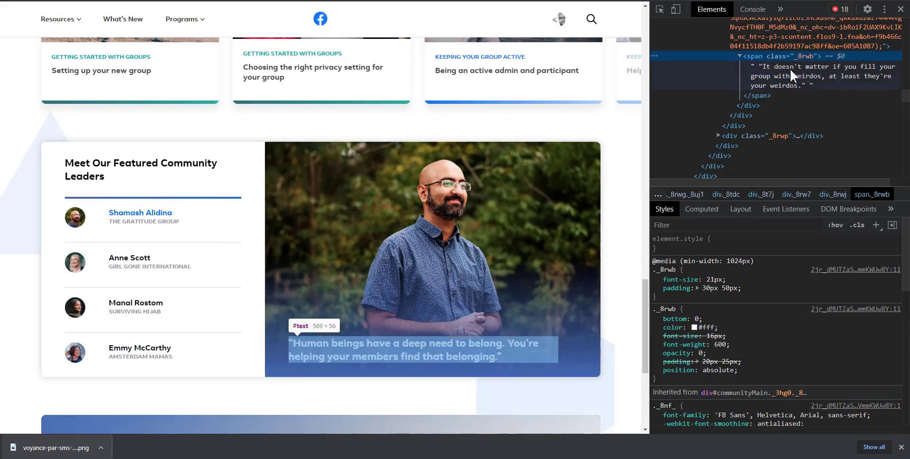
left_click(484, 285)
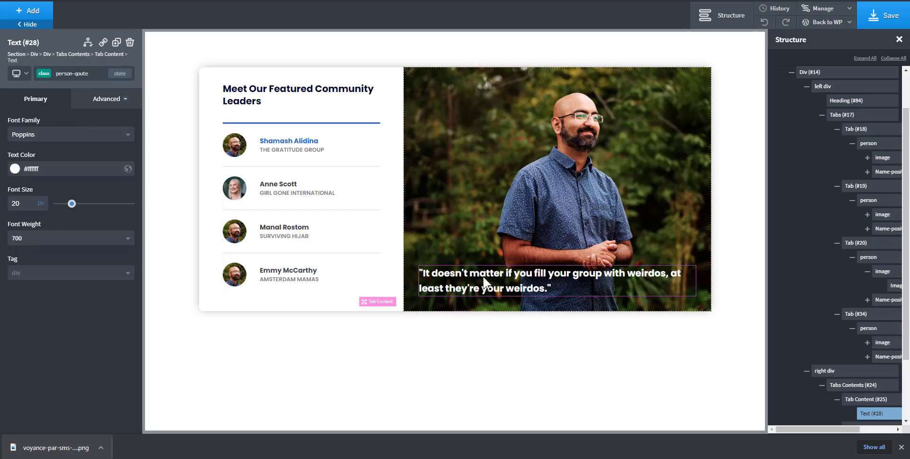
double_click(484, 285)
key("ctrl+a")
type("\"Human beings have a deep need to belong. You're helping your members find that belonging.\"")
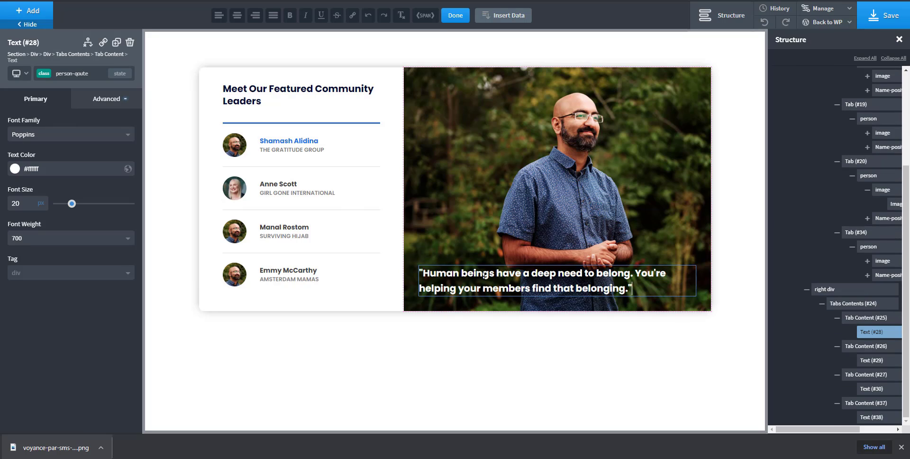
Step: Target the third tab's profile image by its own ID and point its image URL to the custom data path person_three/image
left_click(378, 198)
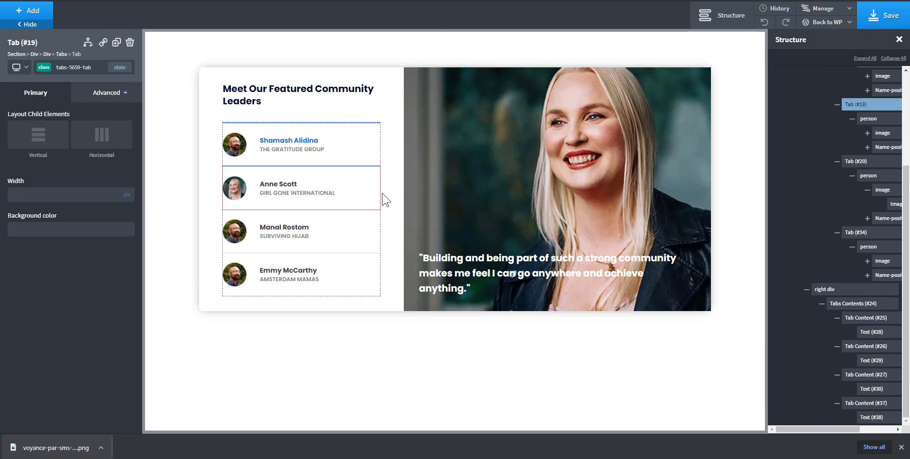
left_click(373, 230)
left_click(374, 279)
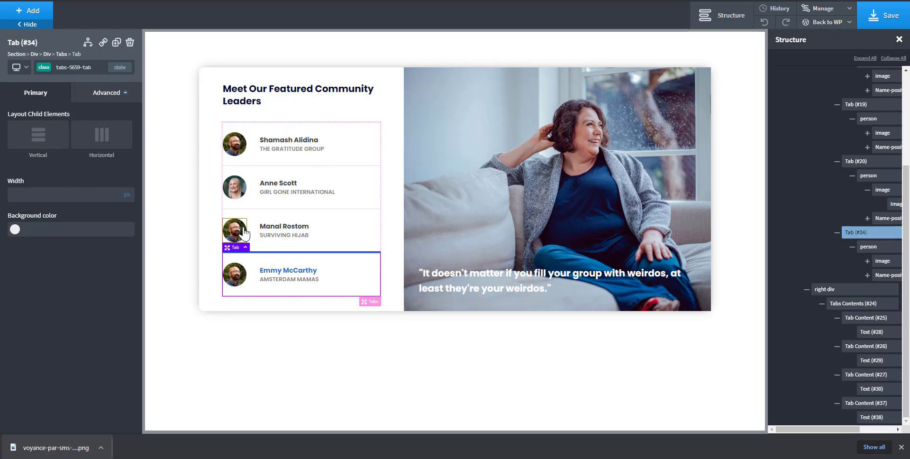
left_click(243, 231)
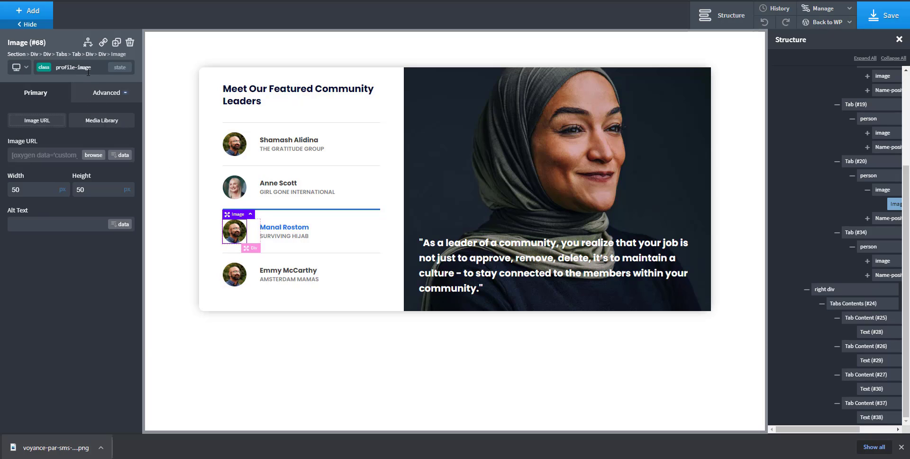
left_click(94, 98)
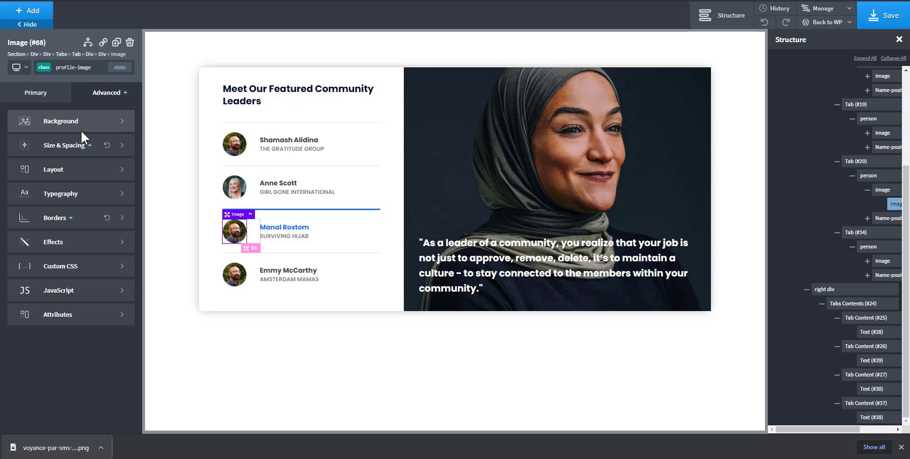
left_click(49, 97)
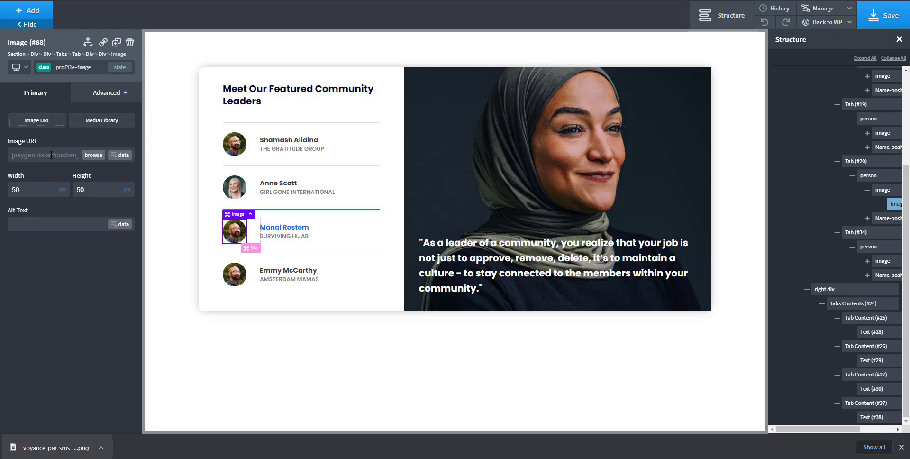
key("BackSpace")
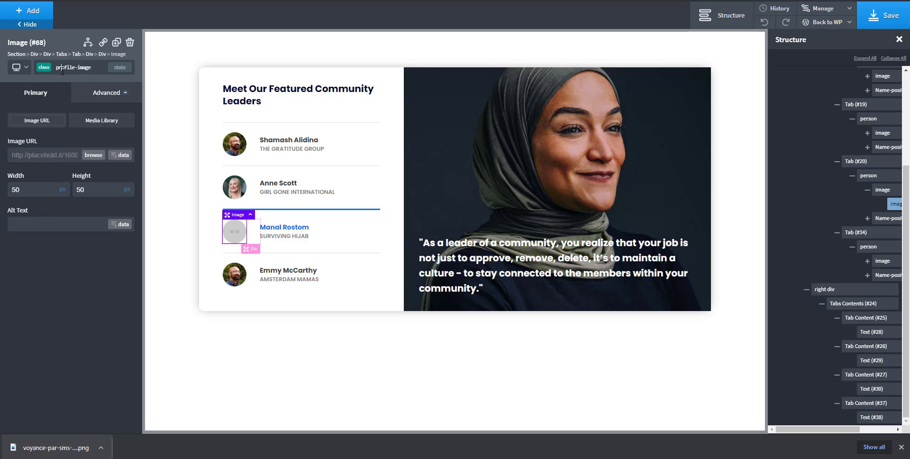
left_click(62, 70)
left_click(56, 107)
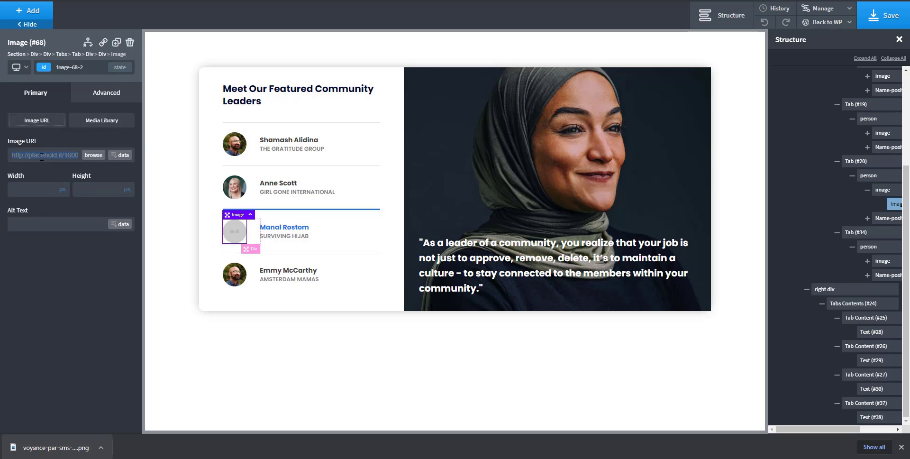
key("ctrl+v")
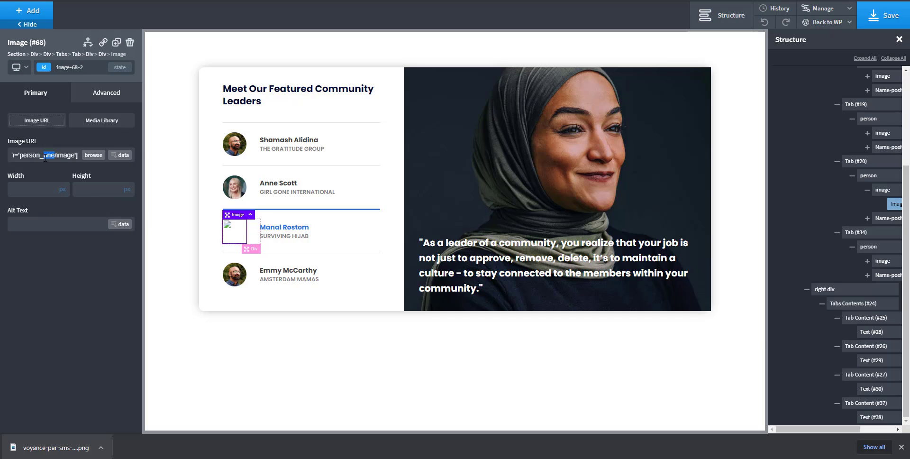
type("thre")
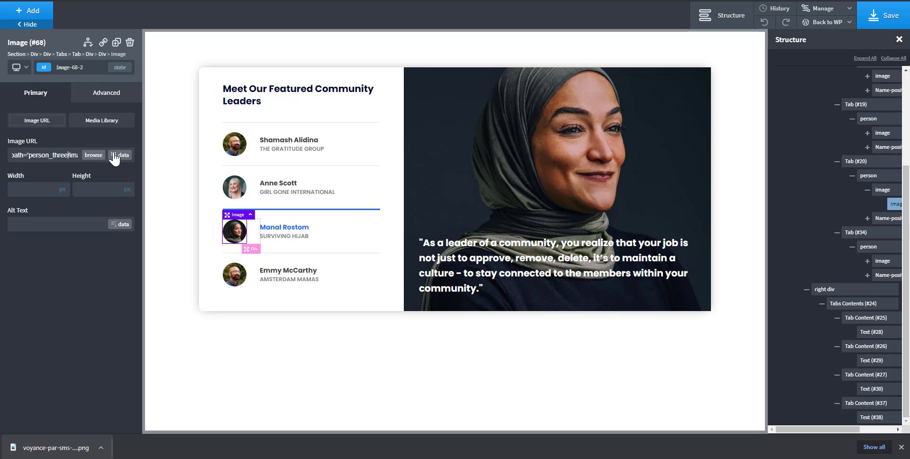
Step: Target the fourth tab's profile image by its own ID and point its image URL to the custom data path person_four/image
left_click(231, 284)
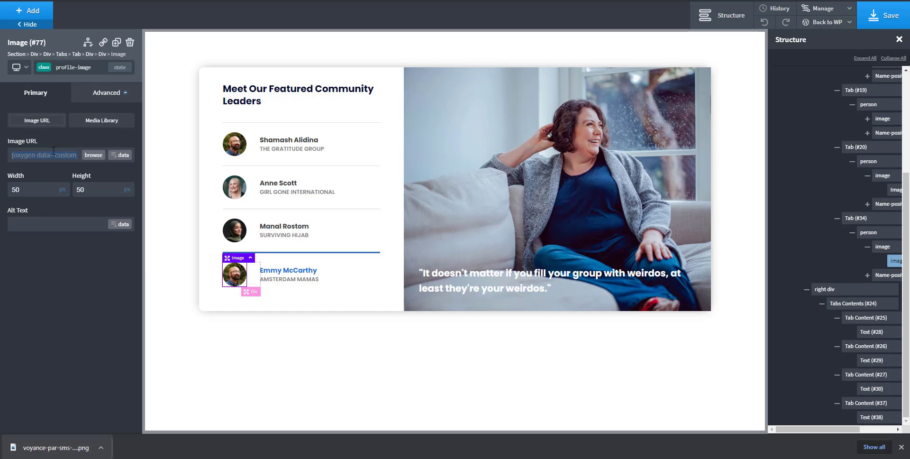
key("BackSpace")
left_click(76, 66)
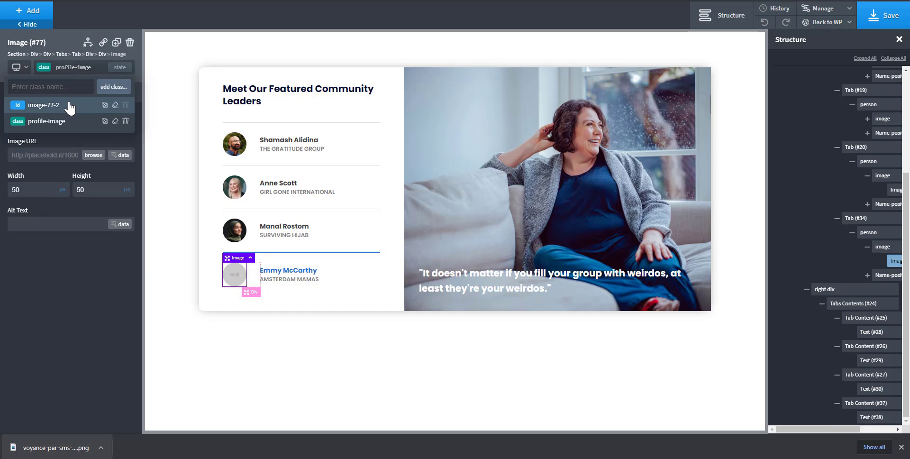
left_click(70, 107)
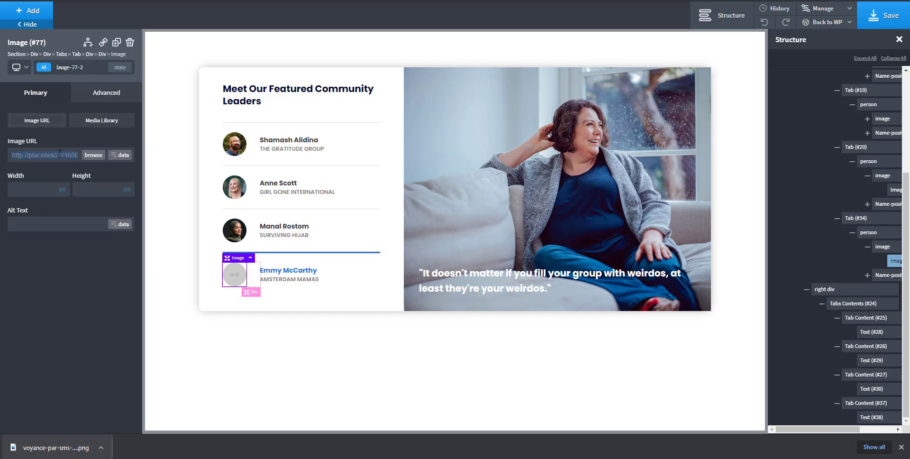
left_click(60, 155)
key("ctrl+v")
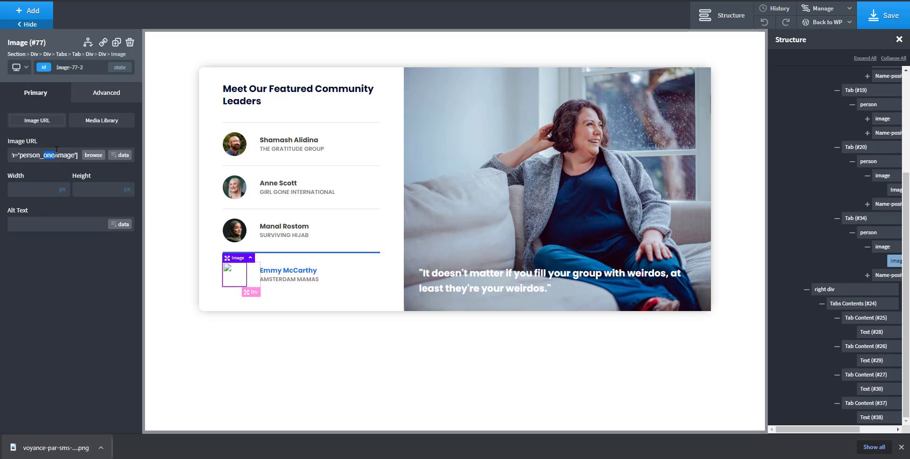
type("four")
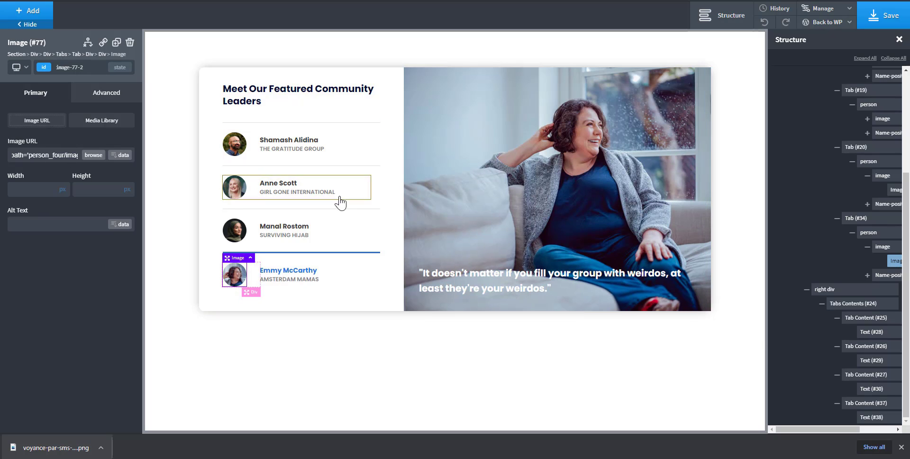
Step: Save the page, reload it on the front end and check the image and quote shown for each tab
left_click(894, 21)
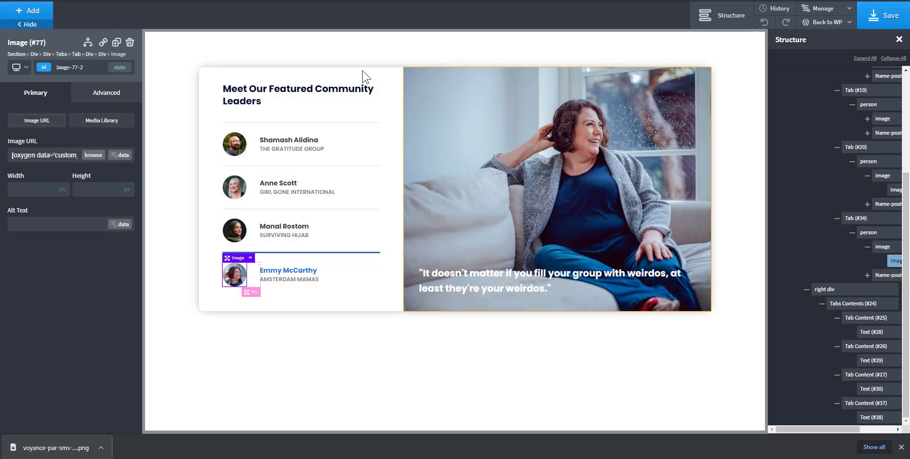
left_click(343, 1)
key("F5")
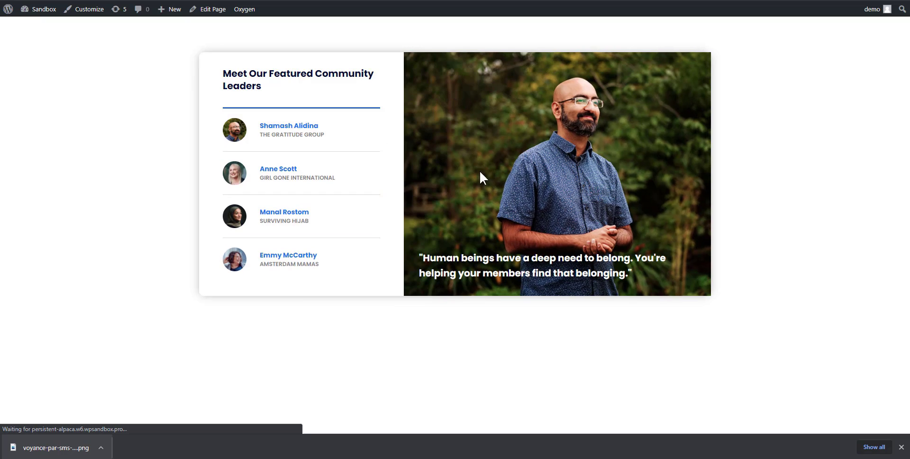
left_click(355, 176)
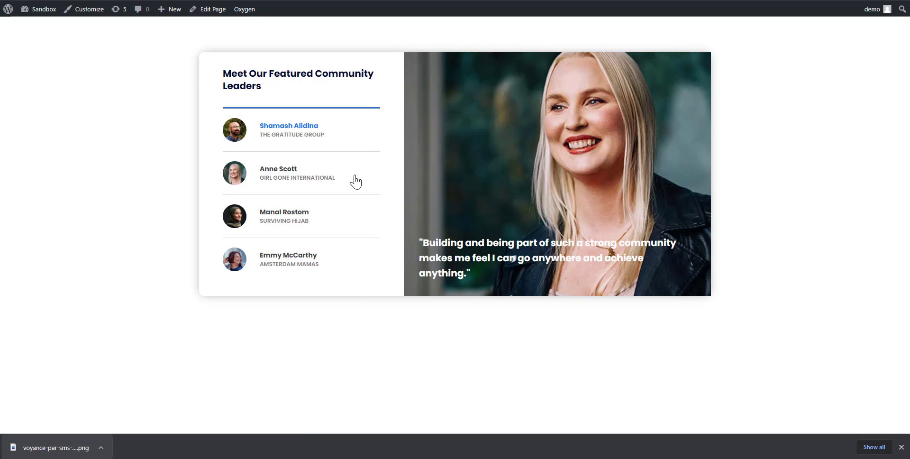
left_click(354, 206)
left_click(352, 263)
left_click(356, 199)
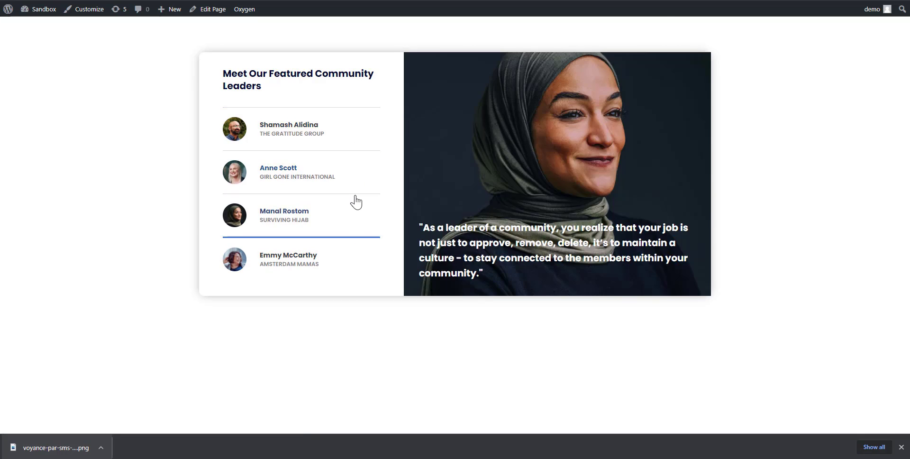
left_click(355, 171)
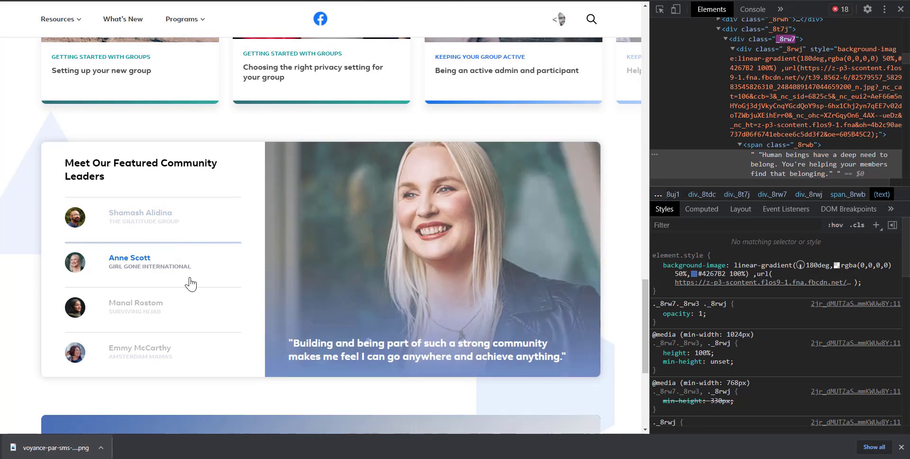
Step: Close the reference page's developer tools and compare its leaders section with the rebuilt one
left_click(901, 10)
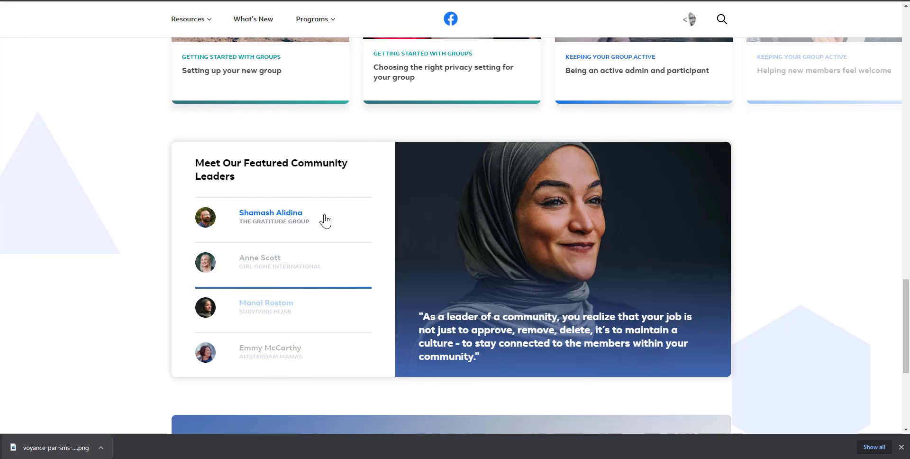
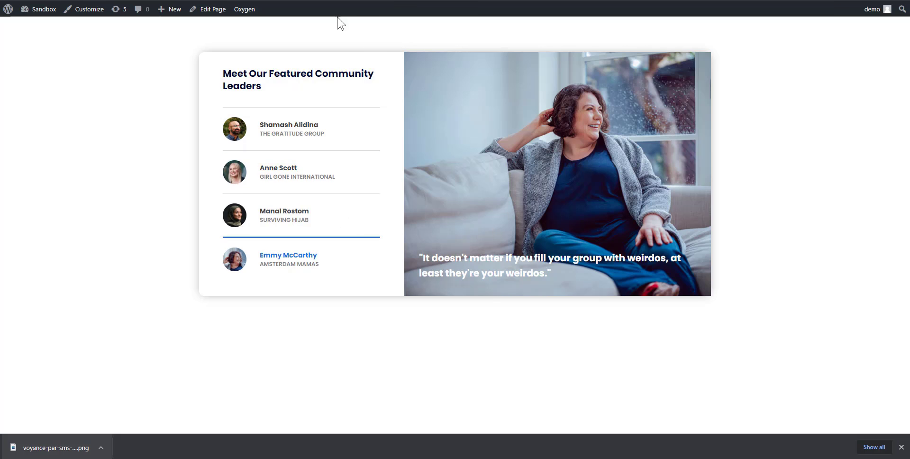
key("ctrl+Tab")
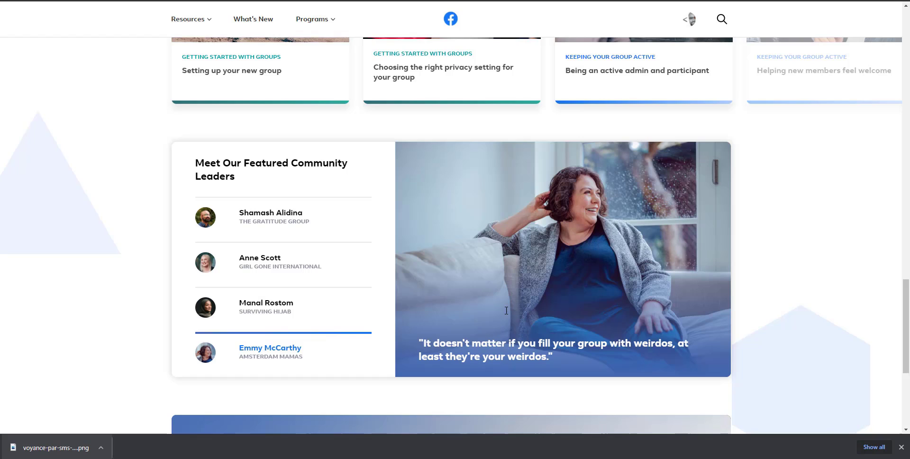
key("ctrl+Tab")
key("ctrl+Tab")
Step: Try adding a two-colour background gradient to the tab contents' shared class, with the first global blue as the second colour
left_click(560, 161)
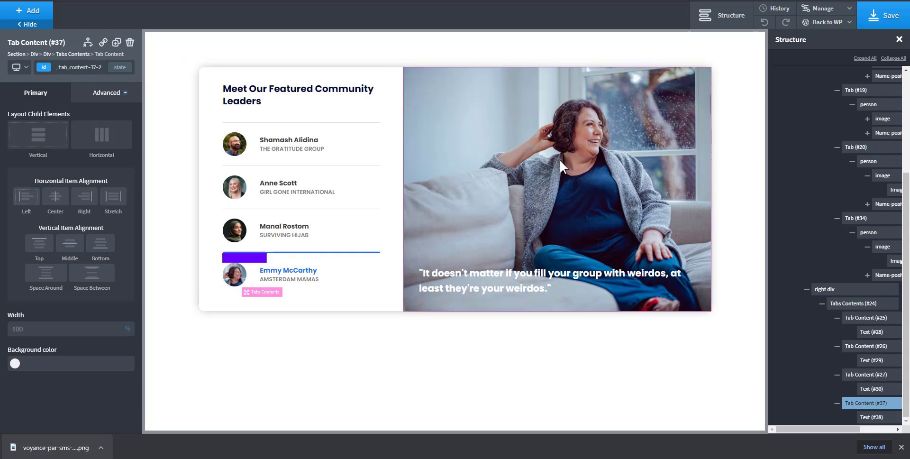
left_click(67, 70)
left_click(57, 123)
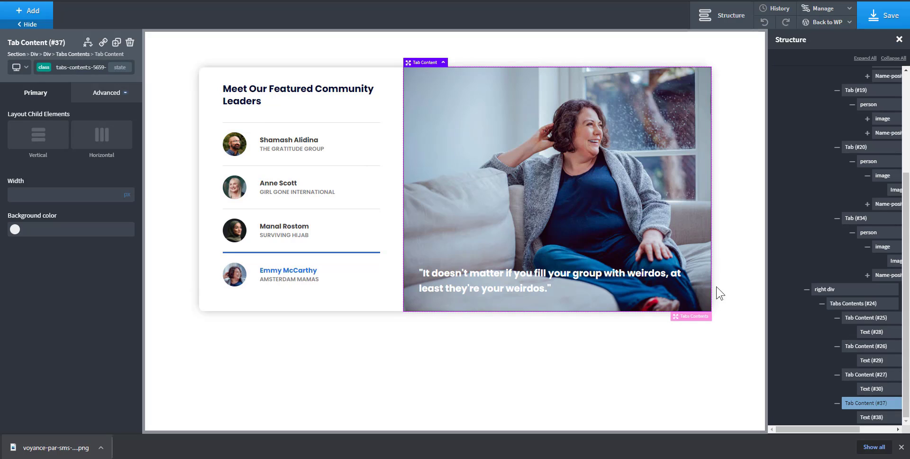
left_click(112, 95)
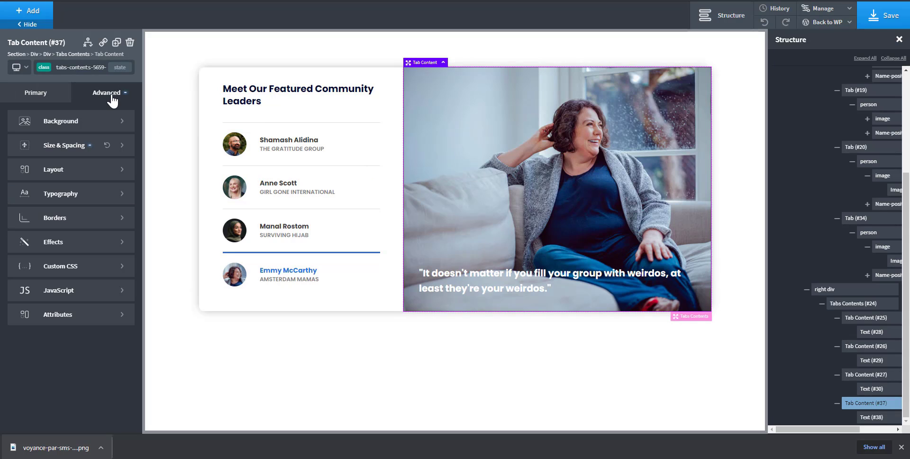
left_click(91, 123)
scroll(30, 405, "down", 2)
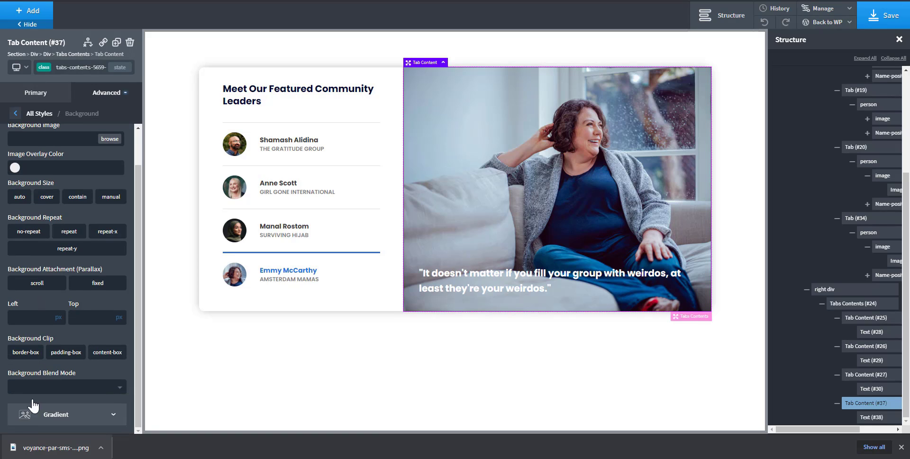
left_click(36, 418)
left_click(38, 137)
left_click(38, 138)
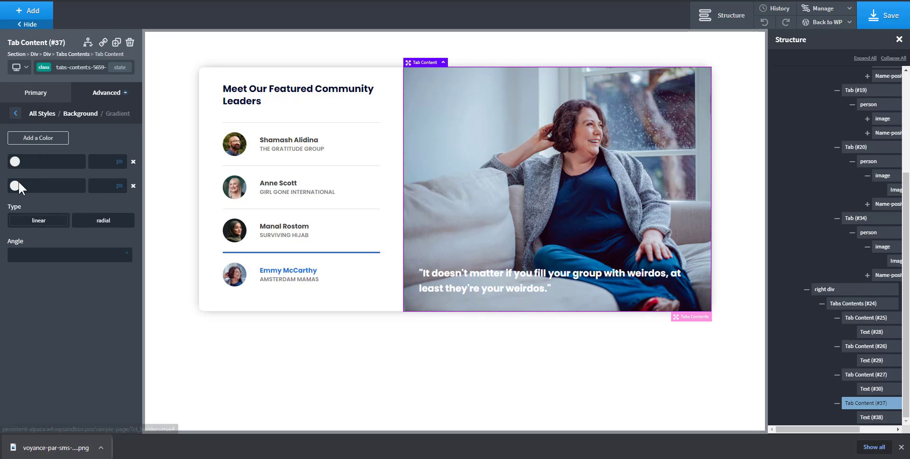
left_click(15, 186)
left_click(20, 304)
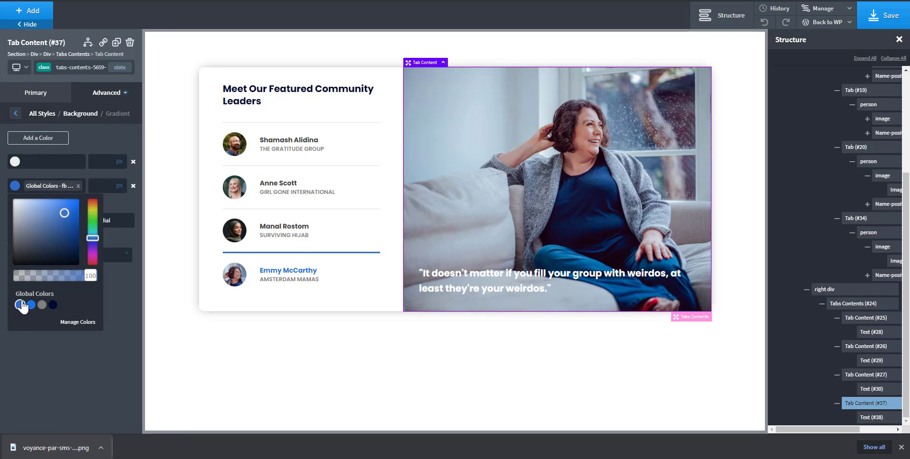
Step: Remove both gradient colours from the tab contents' shared class
left_click(15, 161)
left_click(3, 165)
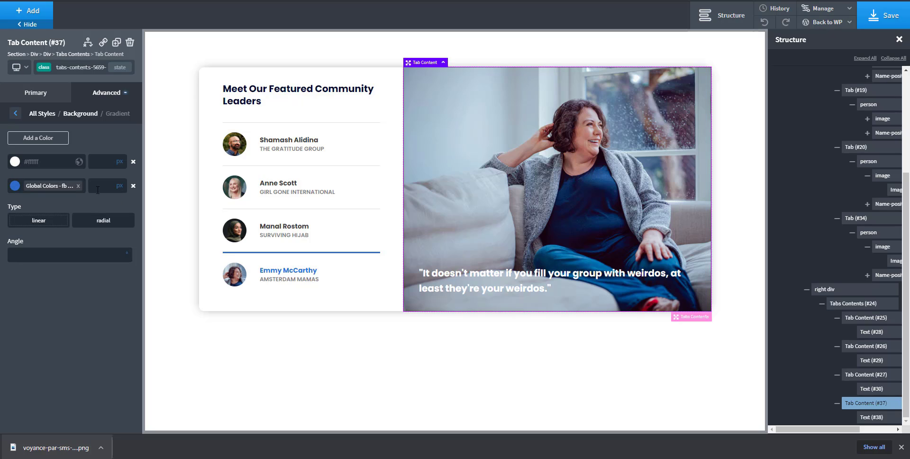
left_click(133, 162)
left_click(133, 162)
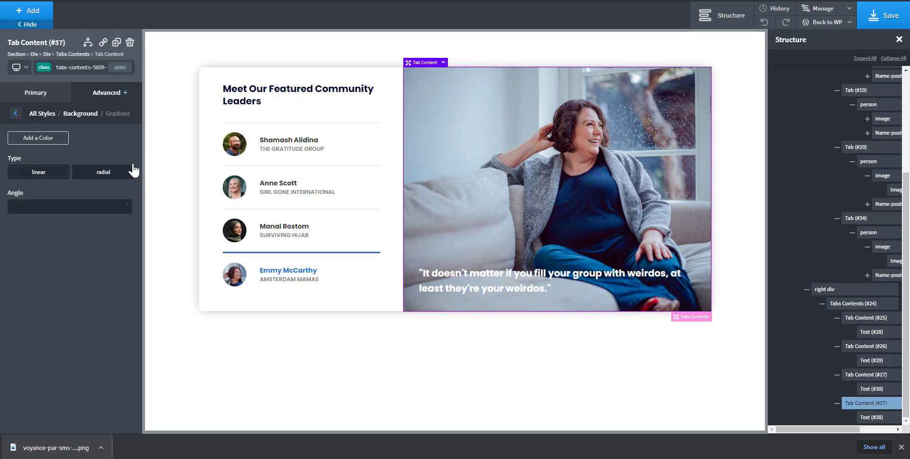
Step: Target the fourth tab content's own ID and add two colour stops to its background gradient
left_click(86, 67)
left_click(56, 111)
left_click(364, 290)
left_click(558, 243)
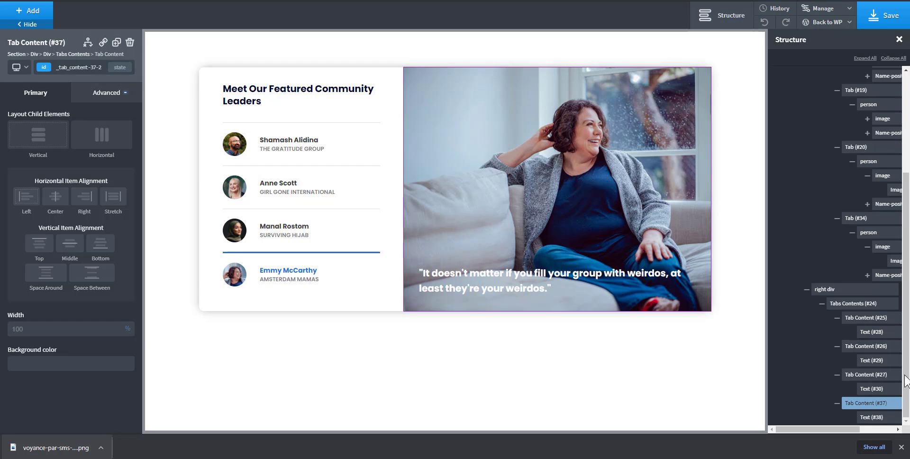
left_click(102, 94)
left_click(85, 122)
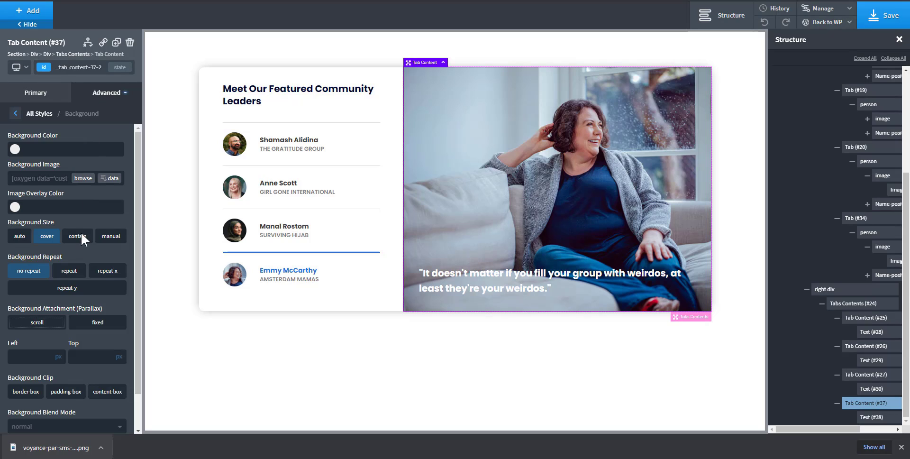
scroll(78, 313, "down", 2)
left_click(77, 396)
left_click(25, 139)
left_click(26, 138)
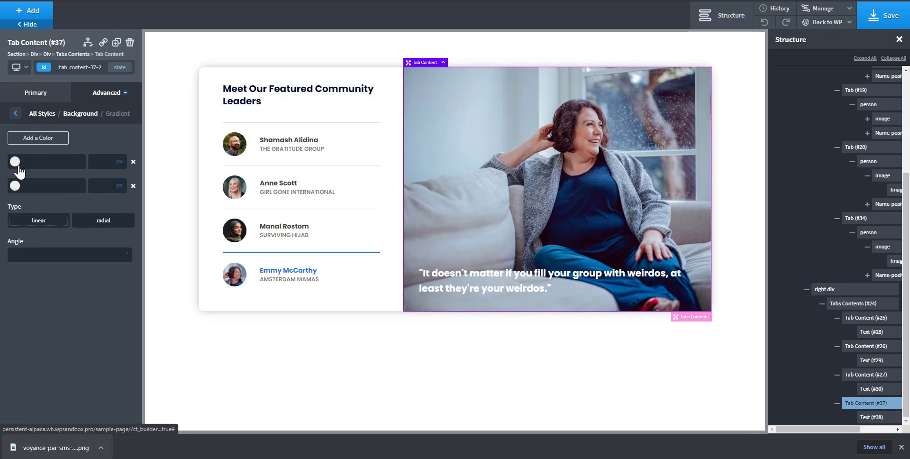
Step: Set both gradient colours of the fourth tab content to the first global blue and reduce the first colour's opacity to 0
left_click(15, 186)
left_click(19, 305)
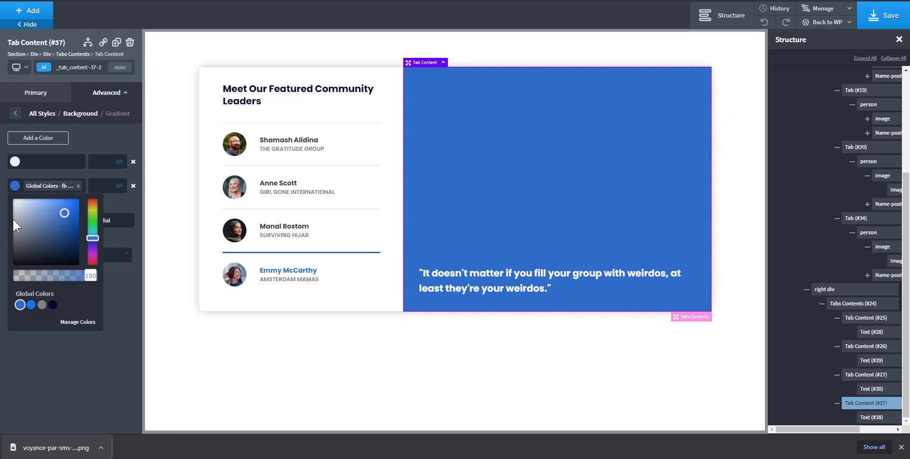
left_click(15, 163)
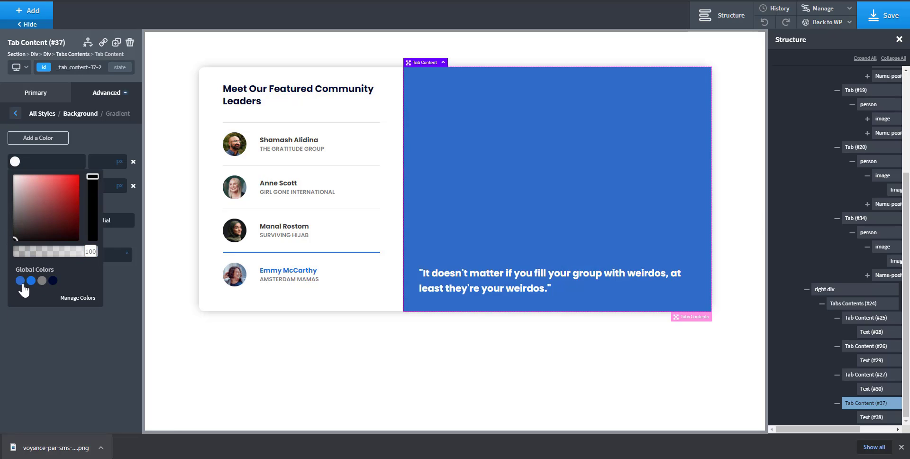
left_click(20, 281)
left_click(104, 160)
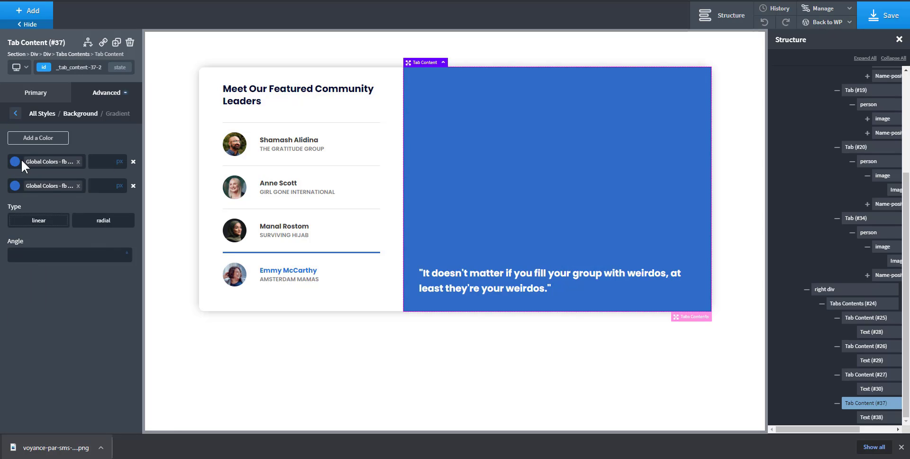
left_click(16, 162)
left_click_drag(88, 251, 7, 267)
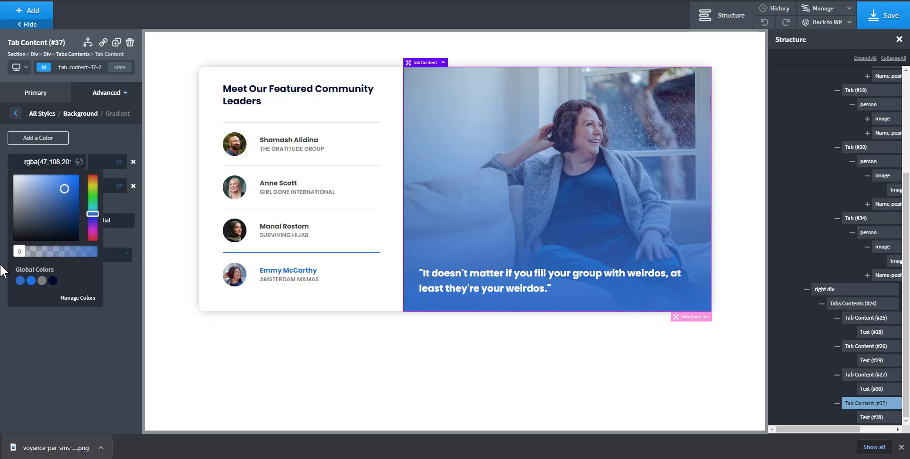
left_click(2, 271)
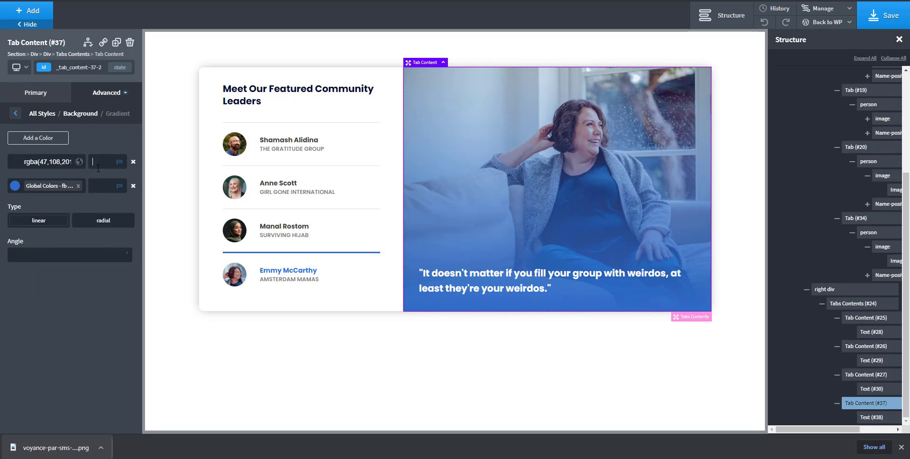
Step: Place the fourth tab content's transparent gradient colour at 70% and the solid blue at 100%, and save the page
left_click(120, 163)
left_click(120, 162)
left_click(121, 184)
left_click(122, 183)
type("0")
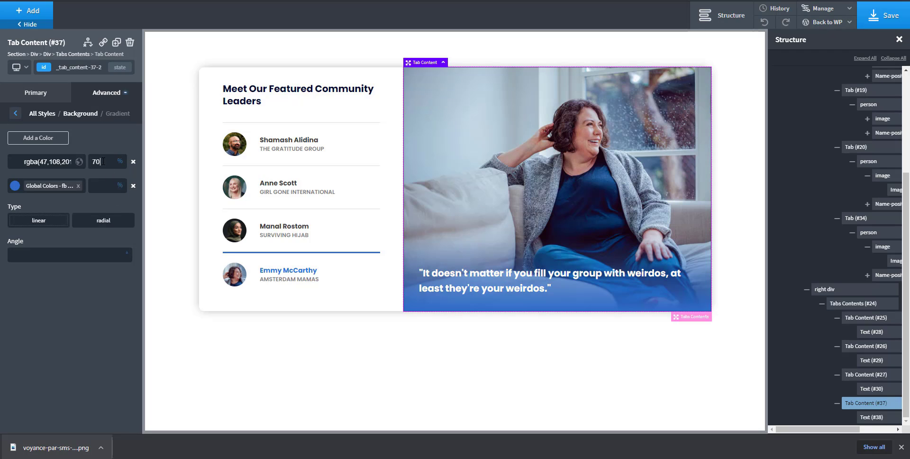
left_click(107, 185)
type("90")
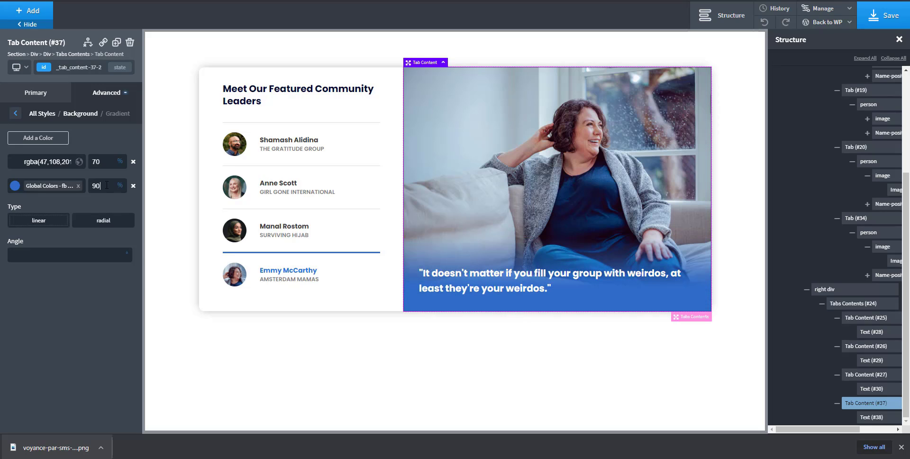
type("100")
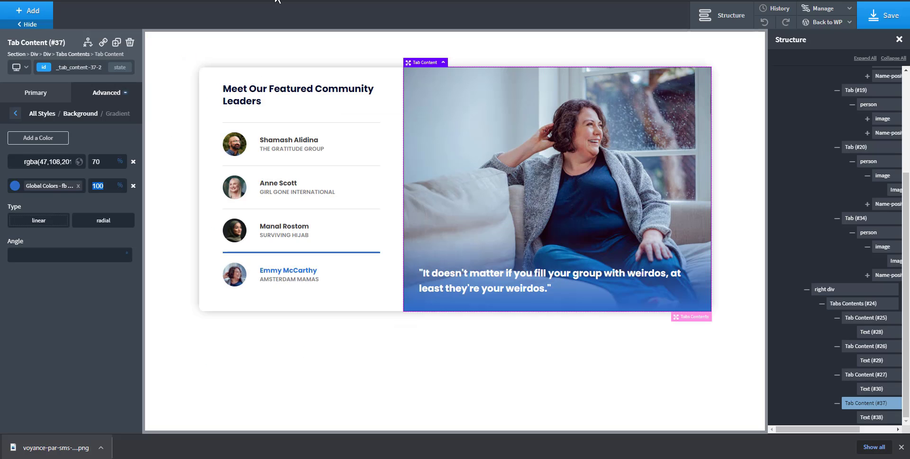
left_click(14, 186)
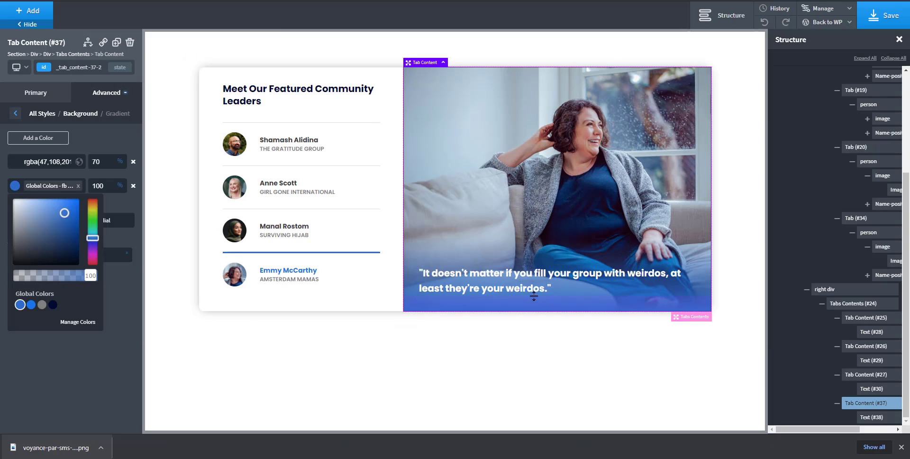
left_click(884, 15)
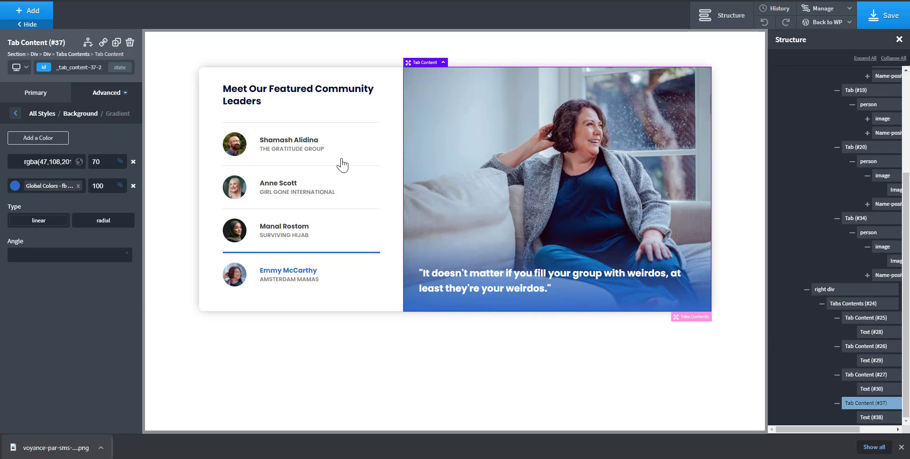
Step: Show the first leader's tab content and give its background the same two-colour gradient with the first global blue, starting at 70%
left_click(374, 160)
left_click(866, 317)
left_click(107, 94)
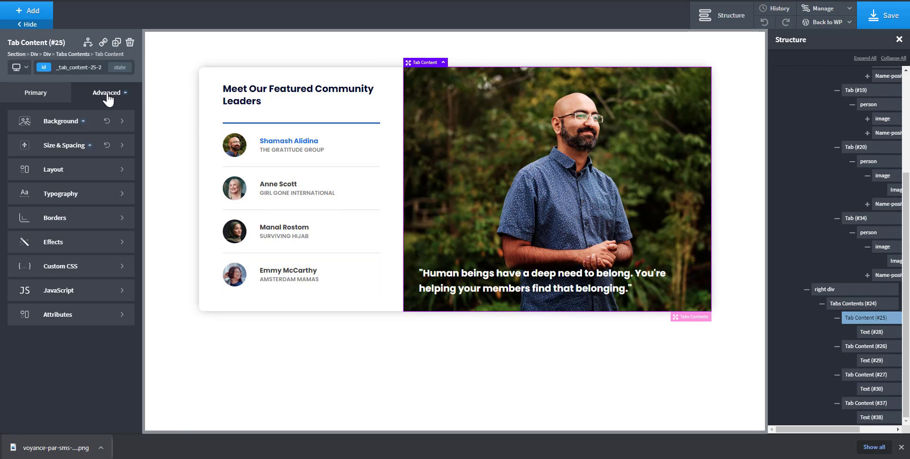
left_click(62, 121)
double_click(38, 138)
left_click(122, 188)
type("70")
left_click(15, 162)
left_click(21, 281)
Step: Show the second leader's tab content and give its background the same first global blue gradient, ending at 100%
left_click(278, 184)
left_click(866, 346)
left_click(107, 93)
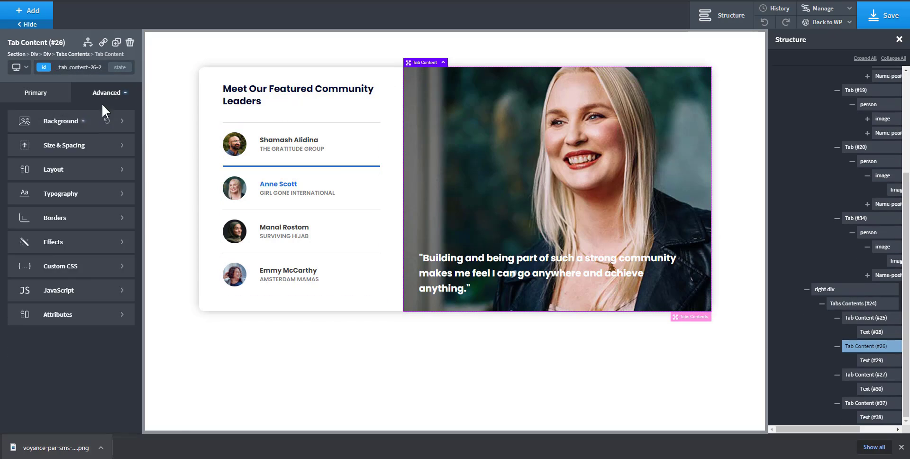
left_click(62, 121)
double_click(37, 138)
left_click(15, 162)
left_click(20, 281)
type("100")
Step: Give the third leader's tab content a background gradient from transparent blue at 70% to the first global blue at 100%
left_click(369, 288)
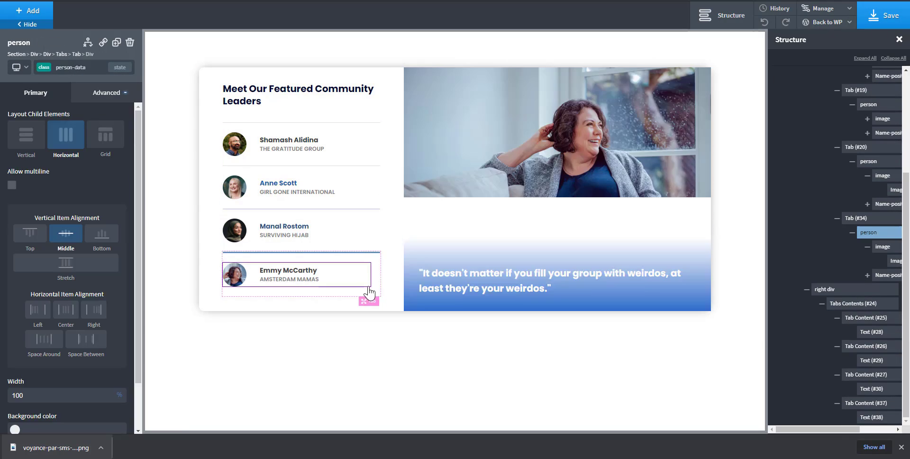
left_click(367, 243)
left_click(866, 374)
left_click(107, 93)
left_click(65, 124)
left_click(20, 281)
left_click(111, 162)
type("70")
left_click(104, 185)
type("100")
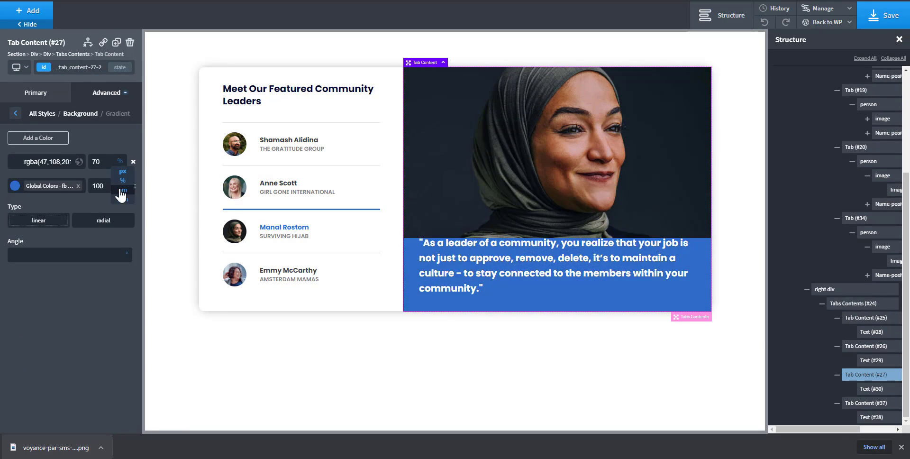
Step: Save the page and reload its front-end view to check the gradient overlays
left_click(882, 15)
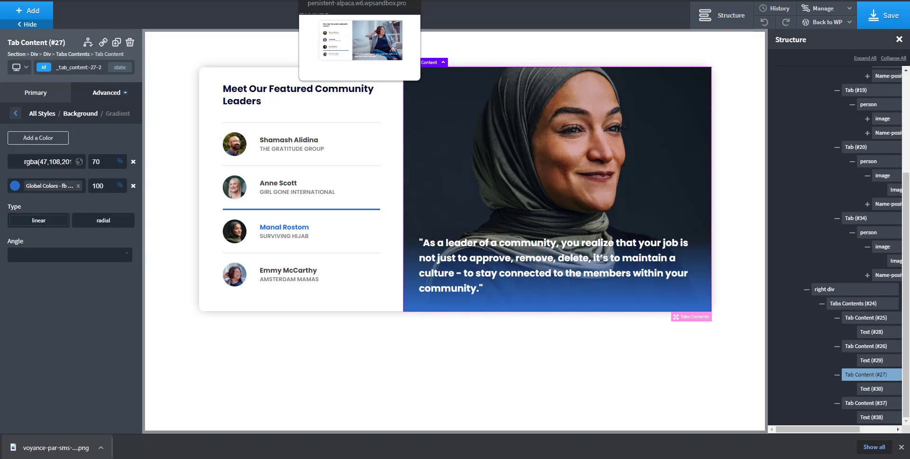
left_click(358, 0)
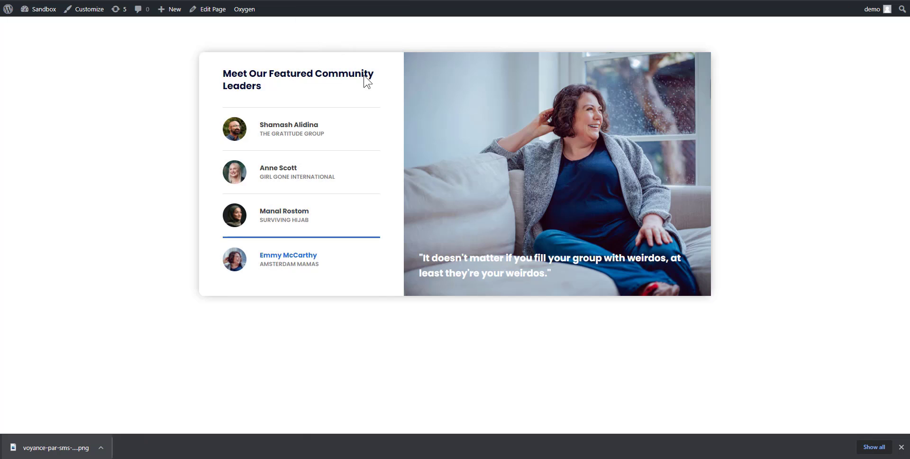
key("F5")
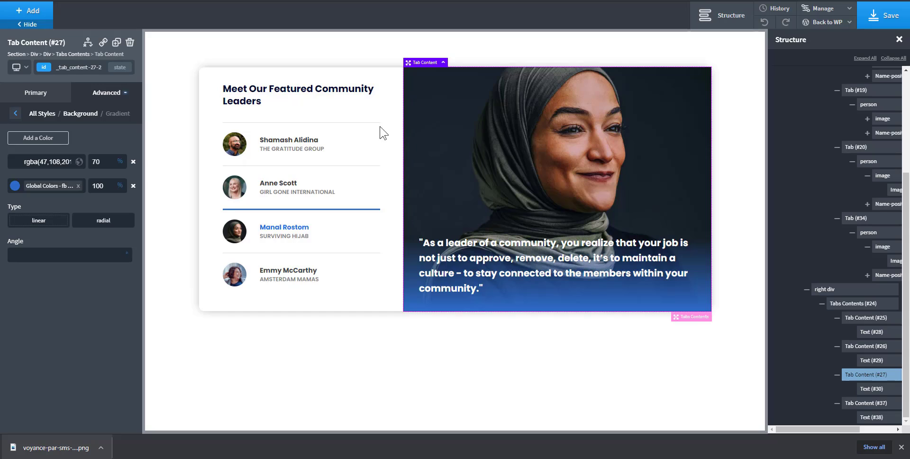
Step: Target the third tab content's shared class and look at its custom CSS
left_click(71, 67)
left_click(67, 126)
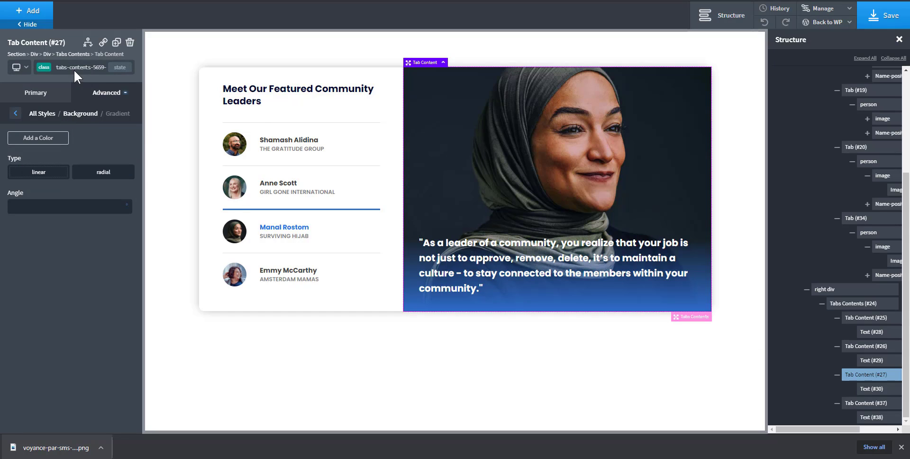
left_click(97, 94)
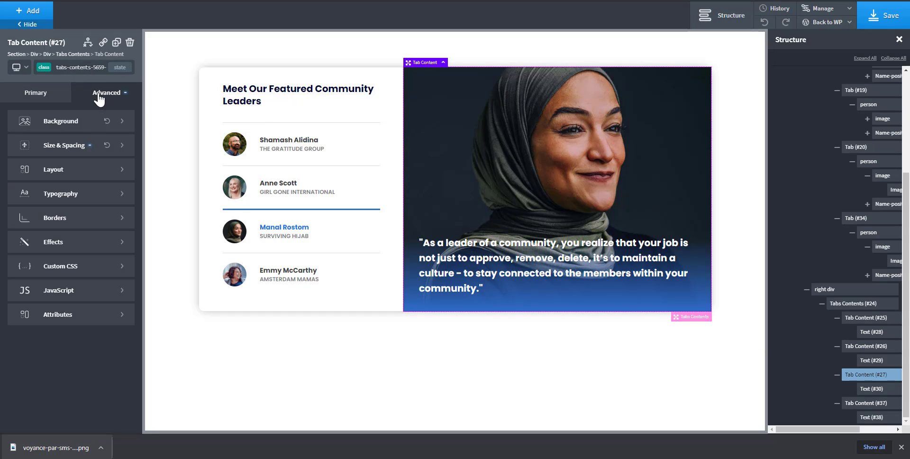
left_click(71, 266)
left_click(127, 232)
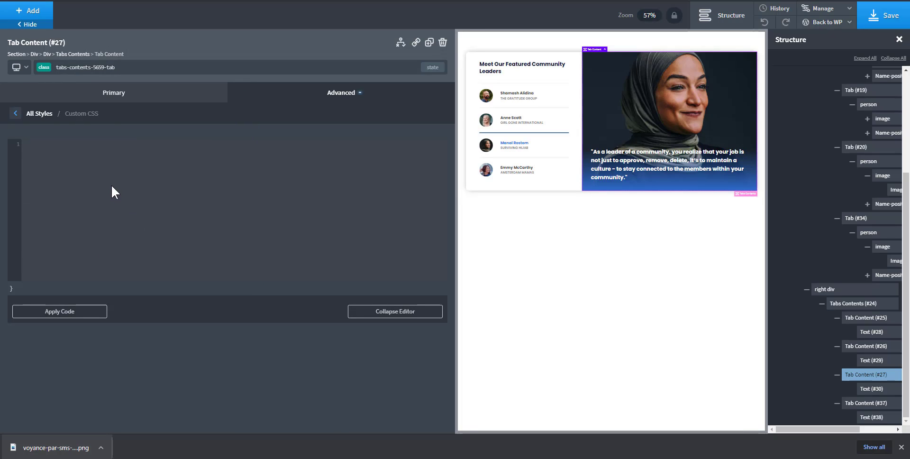
left_click(30, 115)
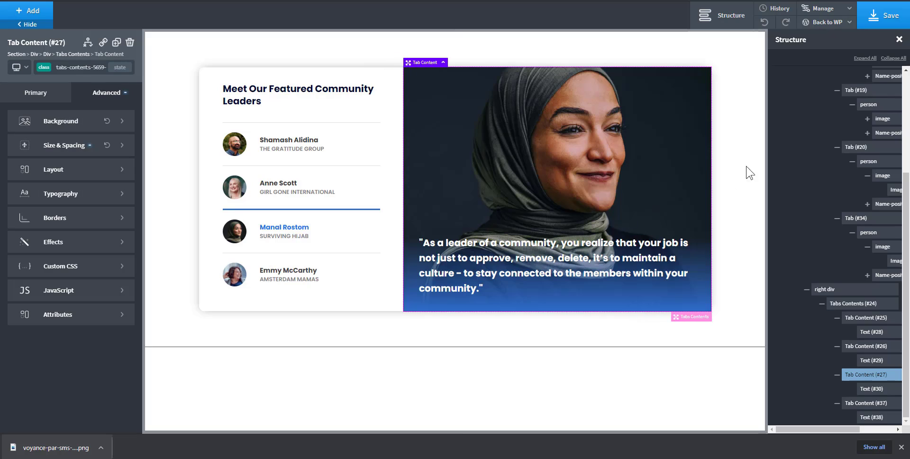
scroll(856, 85, "up", 3)
left_click(805, 93)
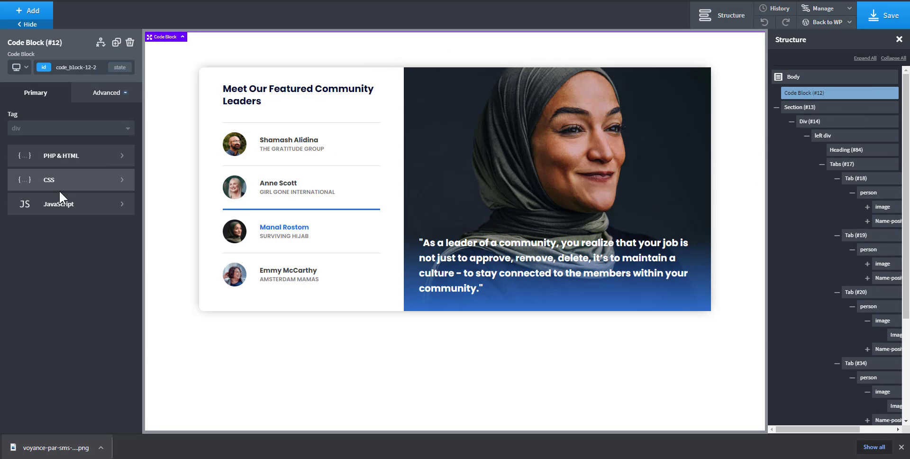
left_click(537, 240)
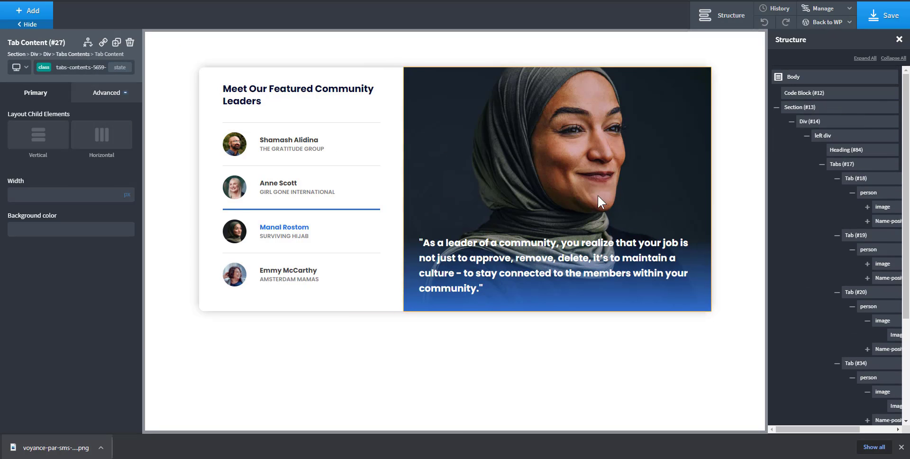
Step: Copy the tab contents' shared class name, tabs-contents-5659-tab
left_click(82, 67)
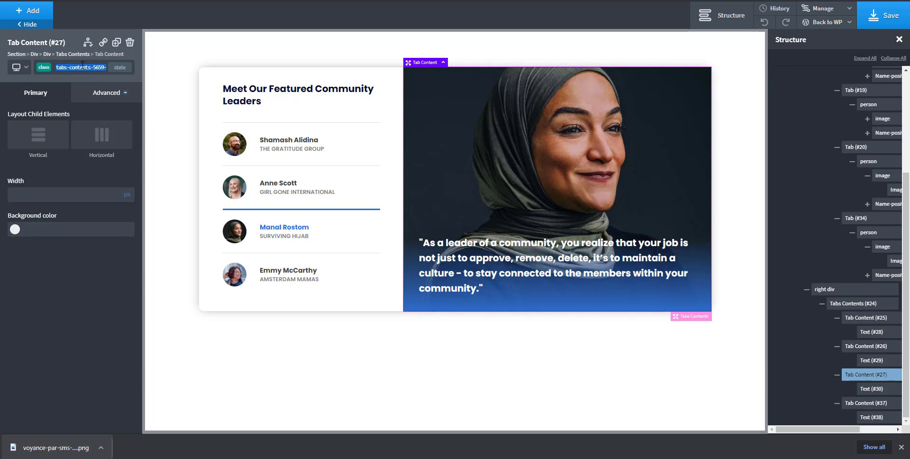
left_click(83, 66)
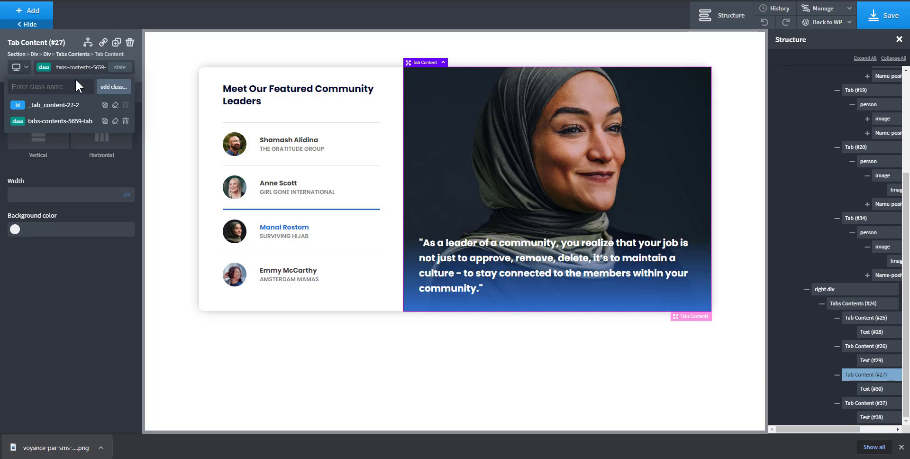
double_click(75, 69)
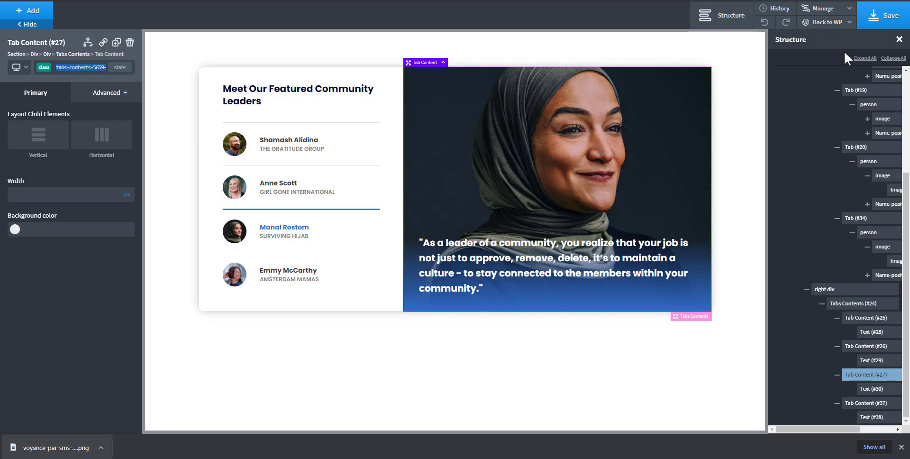
Step: Add a .tabs-contents-5659-tab rule with animation: fade 1s linear below the transition rule in the code block's CSS
scroll(873, 96, "up", 3)
left_click(791, 93)
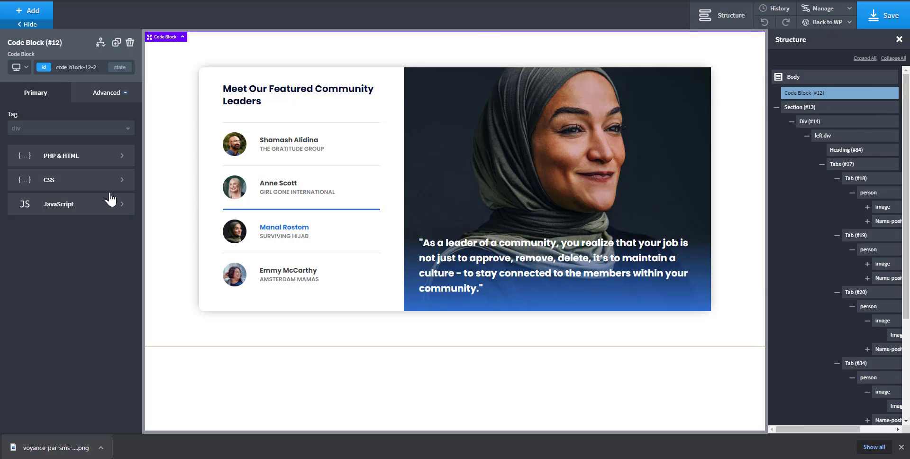
left_click(81, 185)
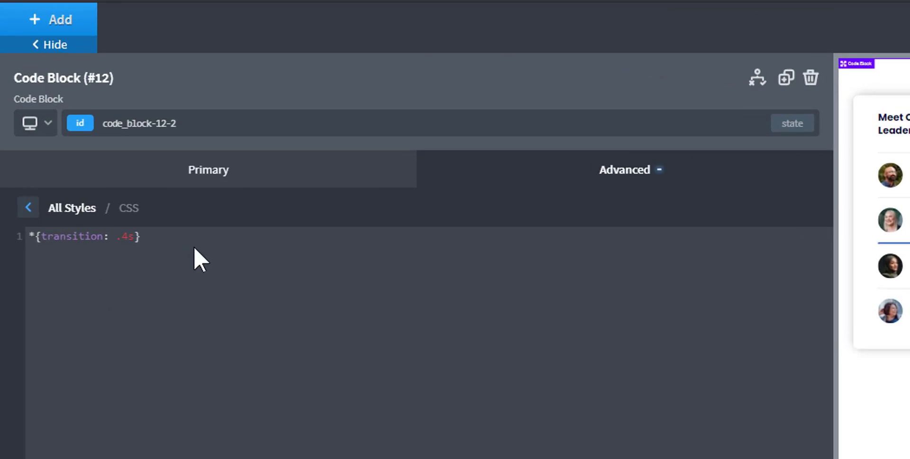
left_click(194, 246)
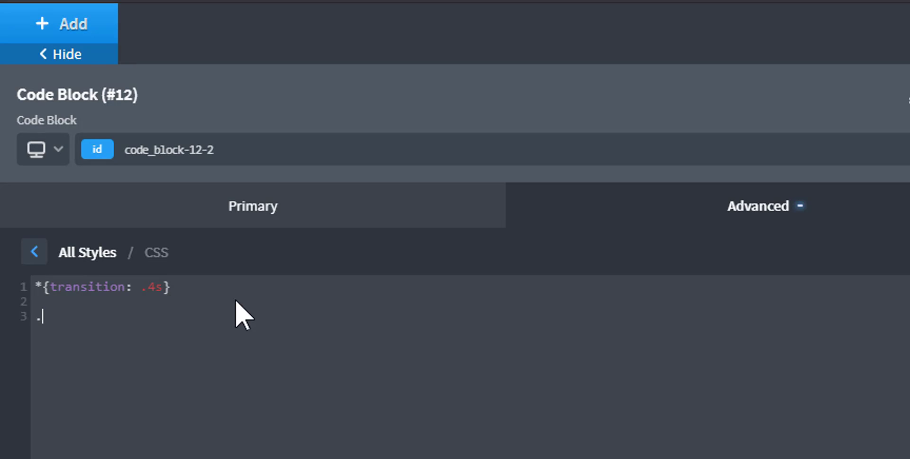
type(".")
type("tabs-contents-5659-tab")
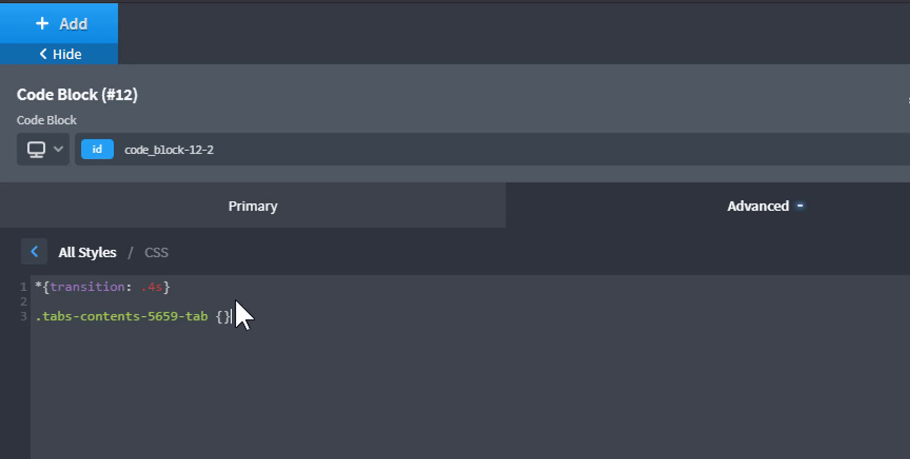
type("{arimation: fade")
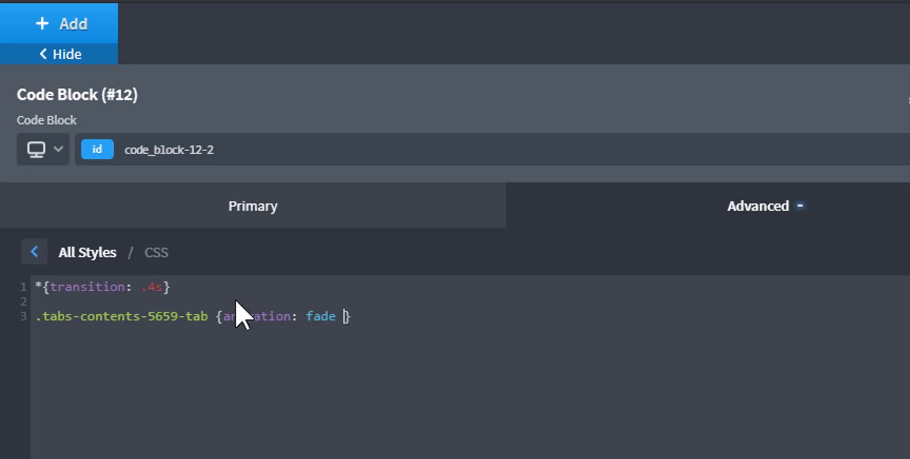
type(" 1s linear")
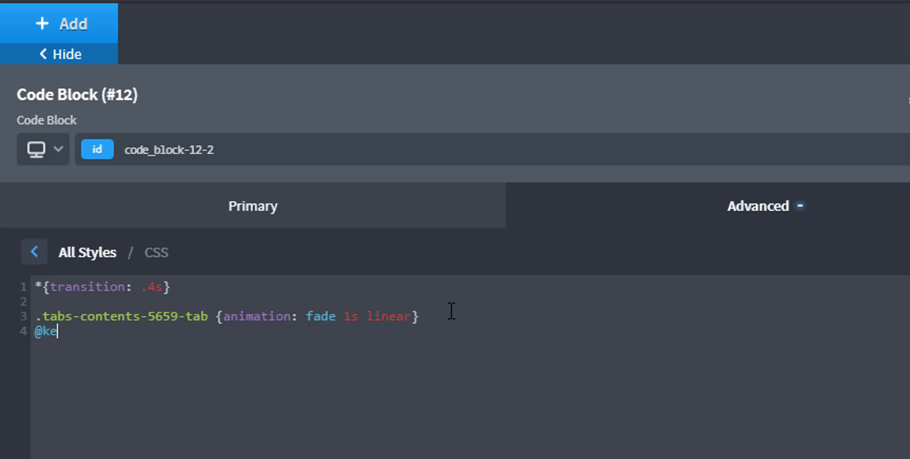
type("rames fadd")
key("BackSpace")
key("BackSpace")
type("de")
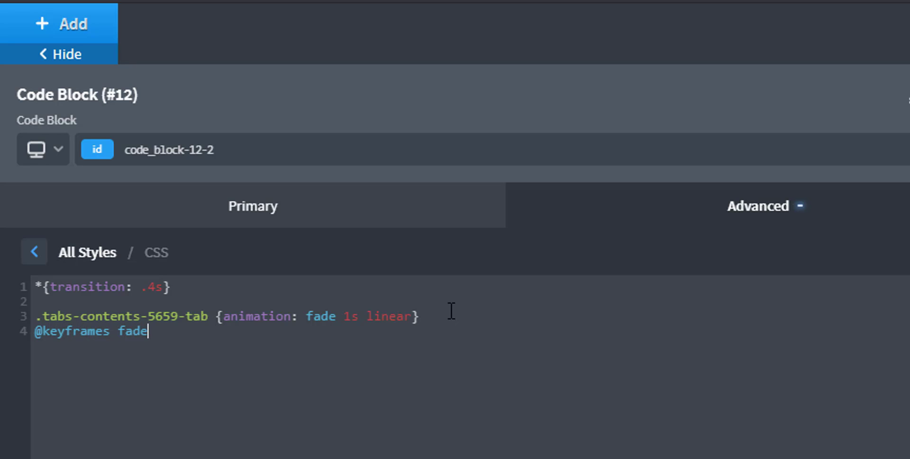
type("{}")
key("Return")
key("Return")
key("Return")
key("Return")
Step: Define the fade keyframes with from{opacity:0} and to{opacity:1}
type("from{}")
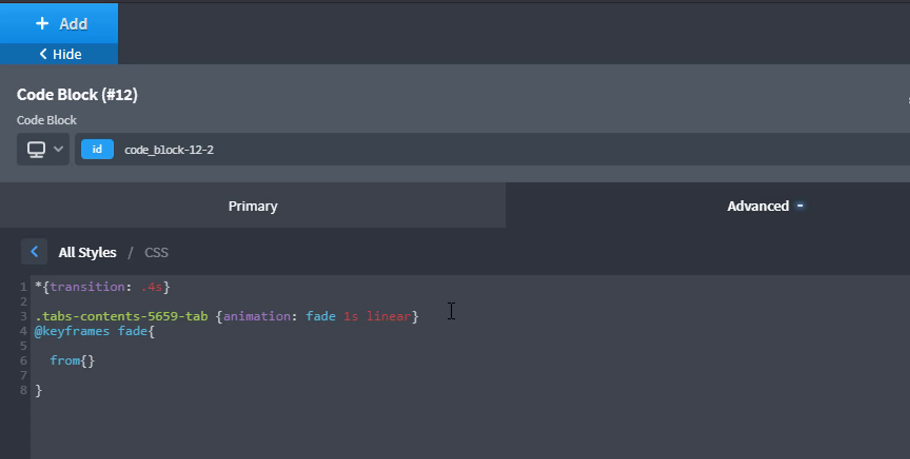
type("opacity:")
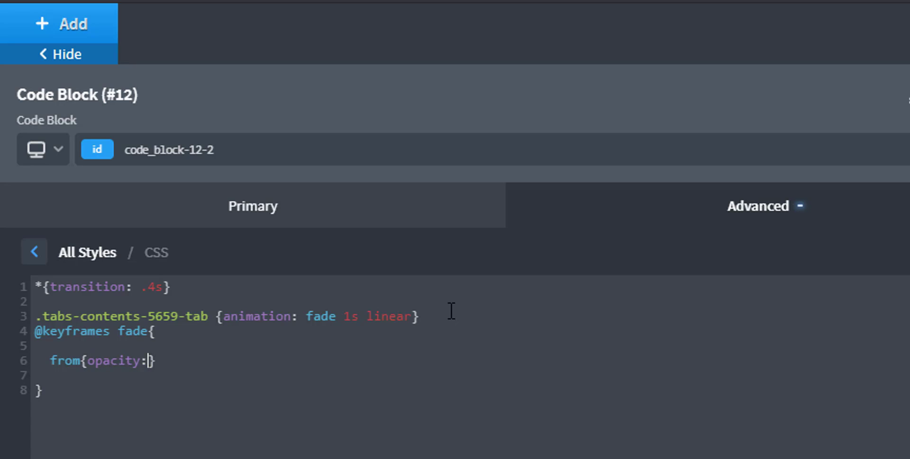
key("BackSpace")
type(":0")
key("Return")
type("to{opacity:1")
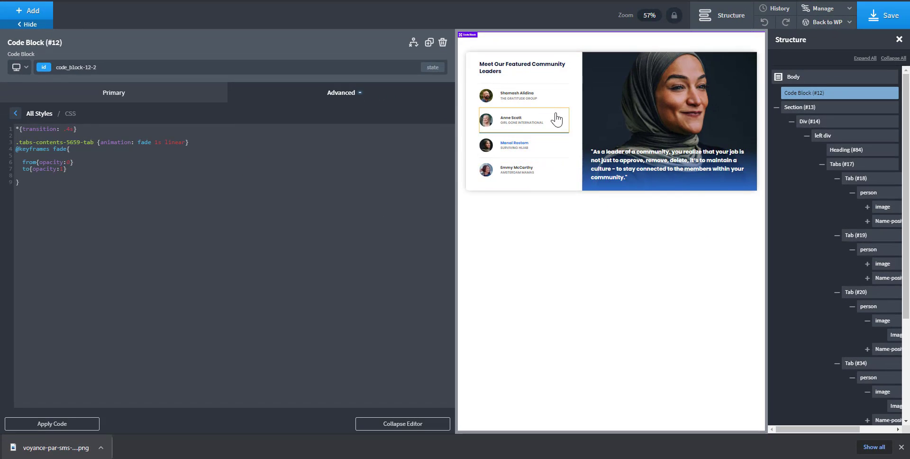
Step: Test the fade animation in the builder preview by switching among all four community leaders
left_click(556, 123)
left_click(368, 146)
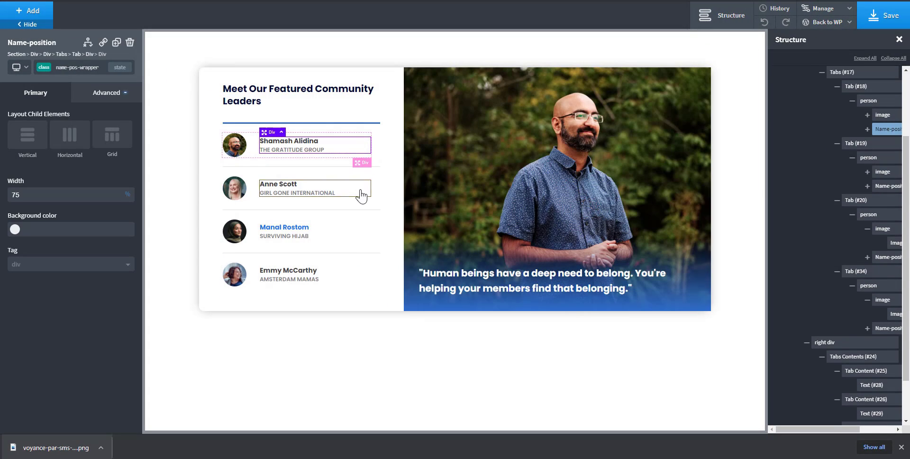
left_click(357, 197)
left_click(361, 231)
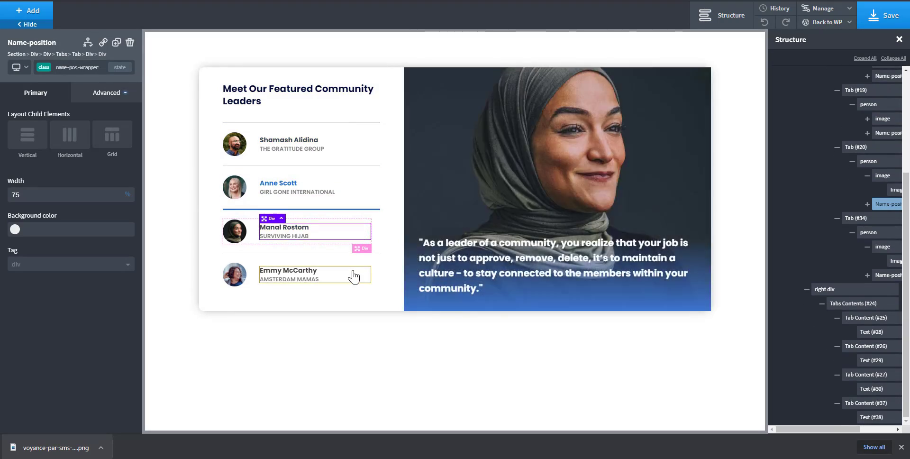
left_click(357, 275)
left_click(352, 237)
left_click(356, 194)
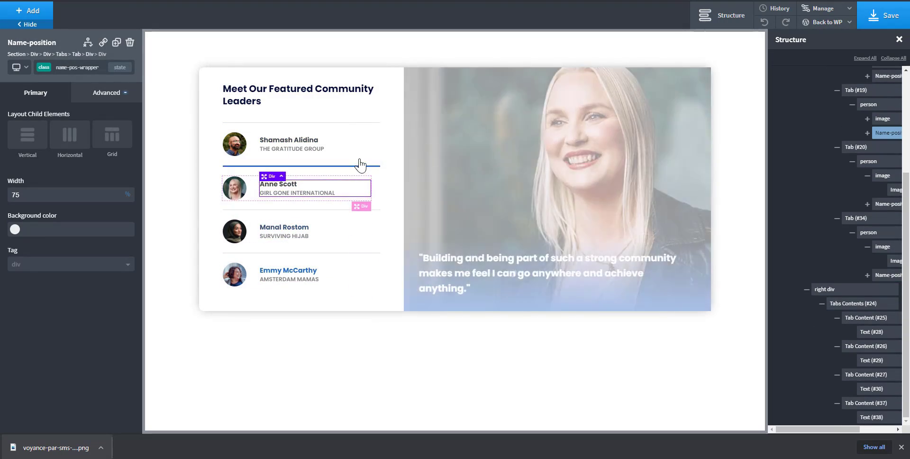
left_click(360, 156)
Step: Compare the leader switching on the reference page, the front-end page and the builder preview
key("ctrl+Tab")
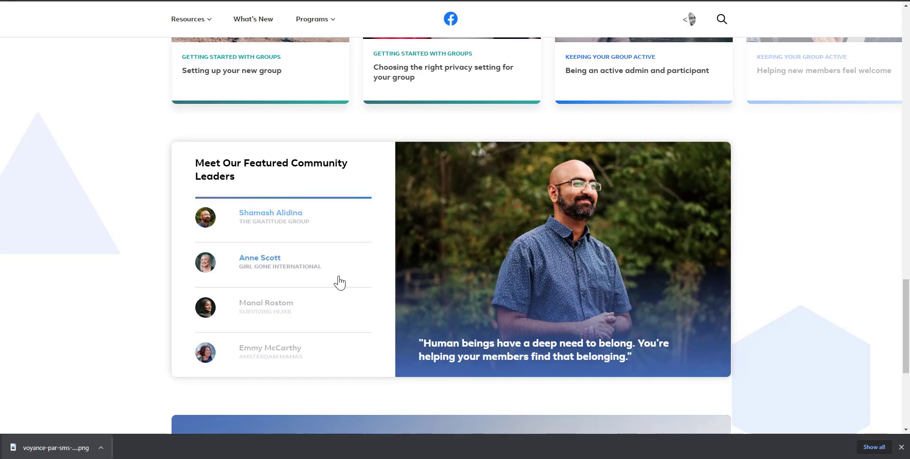
key("ctrl+Tab")
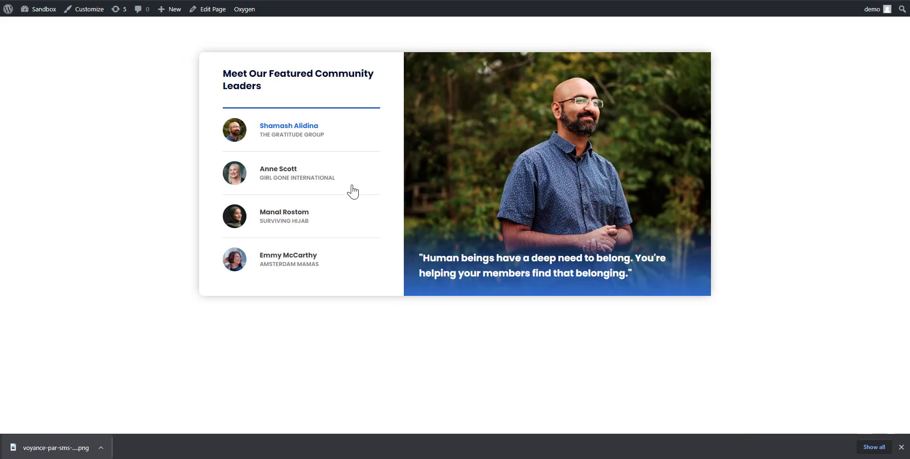
left_click(351, 188)
left_click(345, 220)
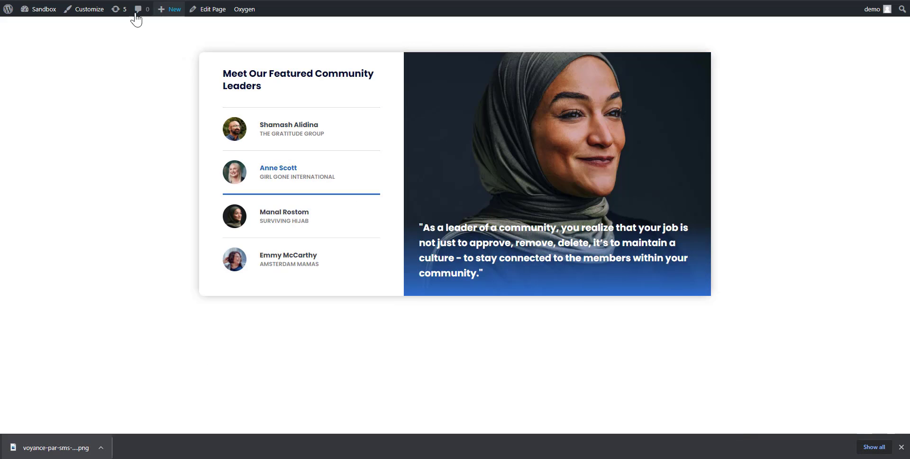
key("ctrl+Tab")
left_click(352, 233)
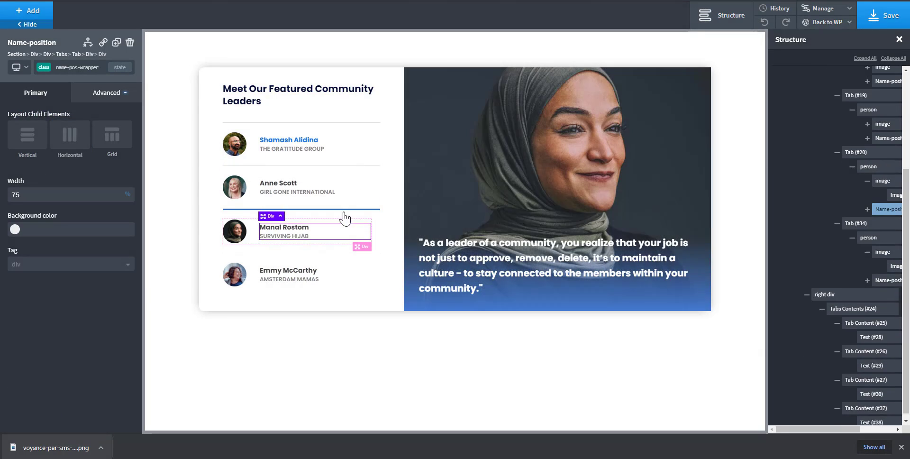
Step: Raise the starting opacity of the fade keyframes in the code block's CSS and save the page
scroll(830, 114, "up", 2)
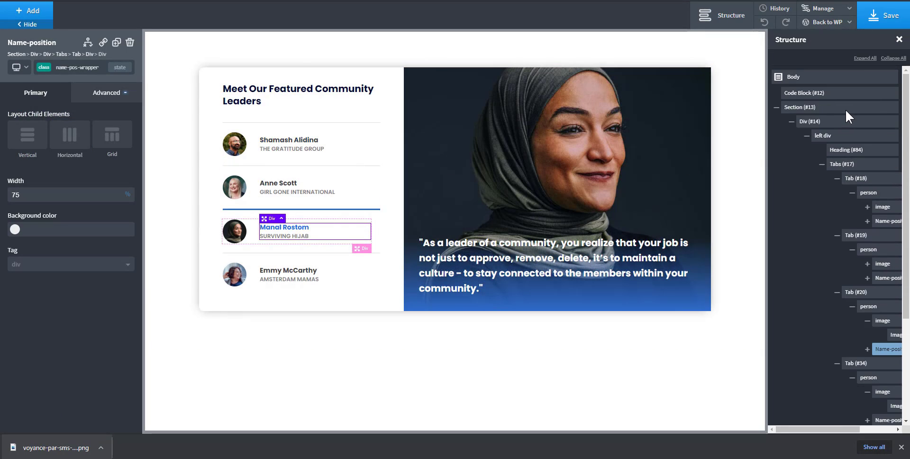
left_click(810, 97)
left_click(73, 185)
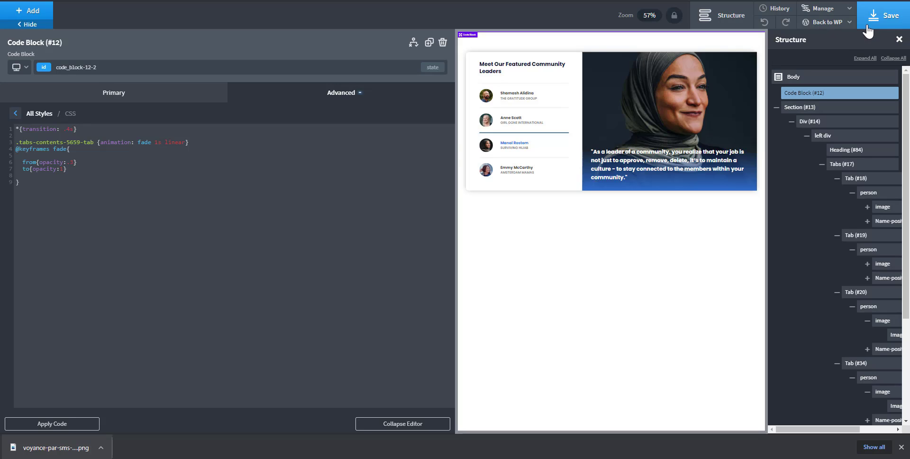
left_click(903, 24)
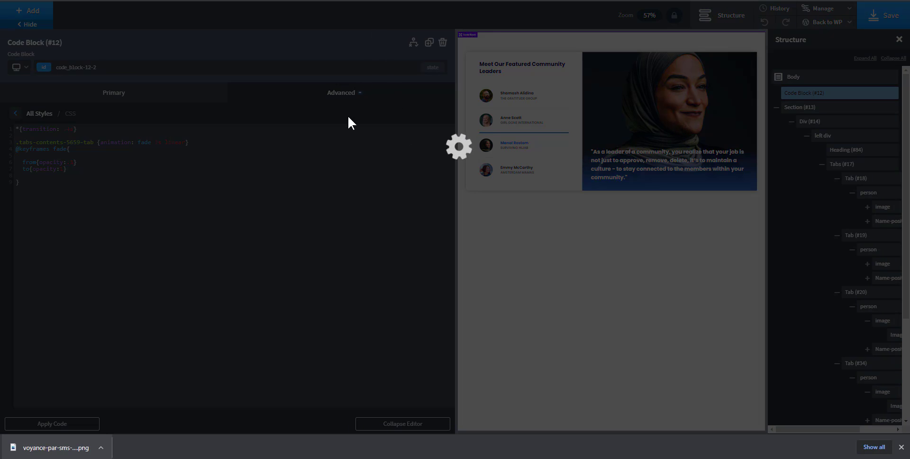
Step: Reload the front-end page and switch to the second and third leaders to check the fade
key("ctrl+Tab")
key("ctrl+r")
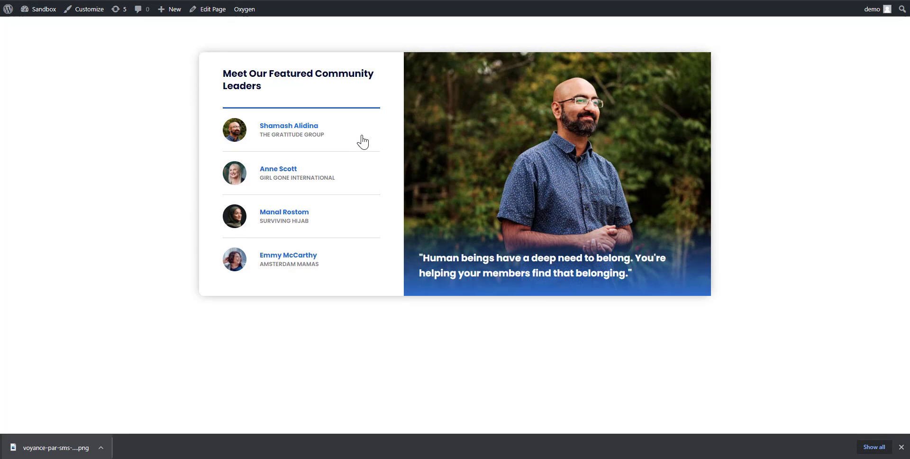
left_click(355, 174)
left_click(345, 214)
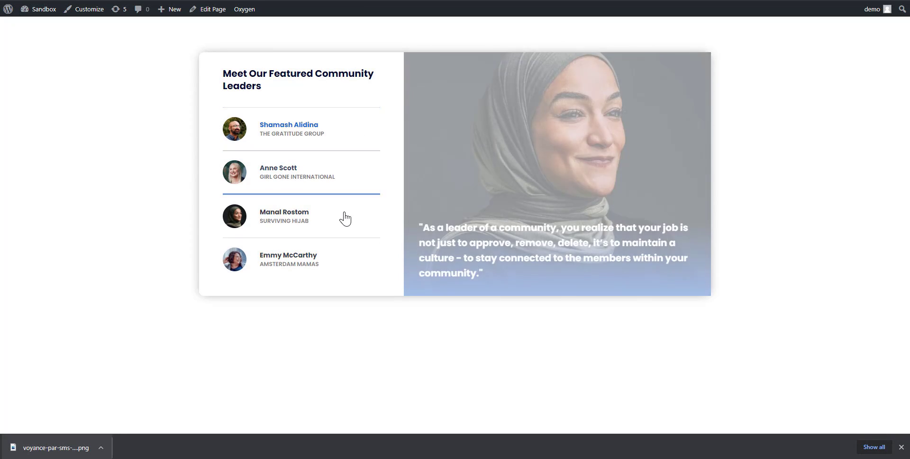
Step: Compare the speed of the tab transition on the reference page with the front-end page
key("ctrl+Tab")
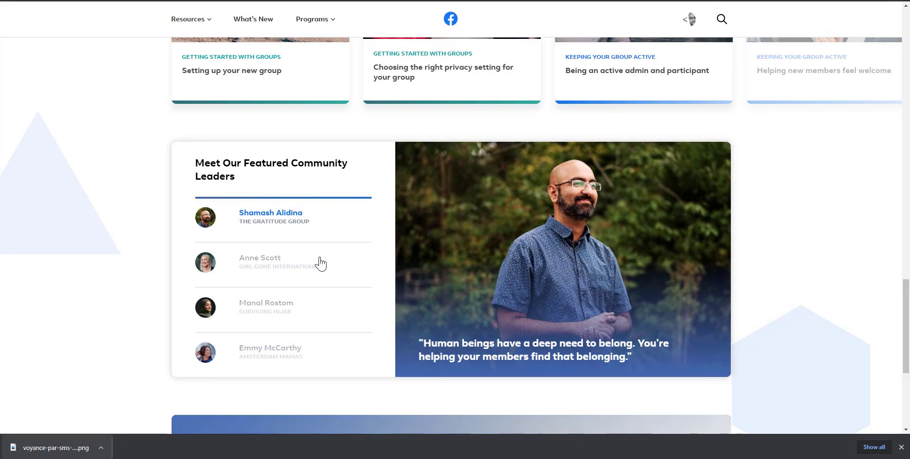
left_click(317, 316)
left_click(313, 347)
left_click(375, 1)
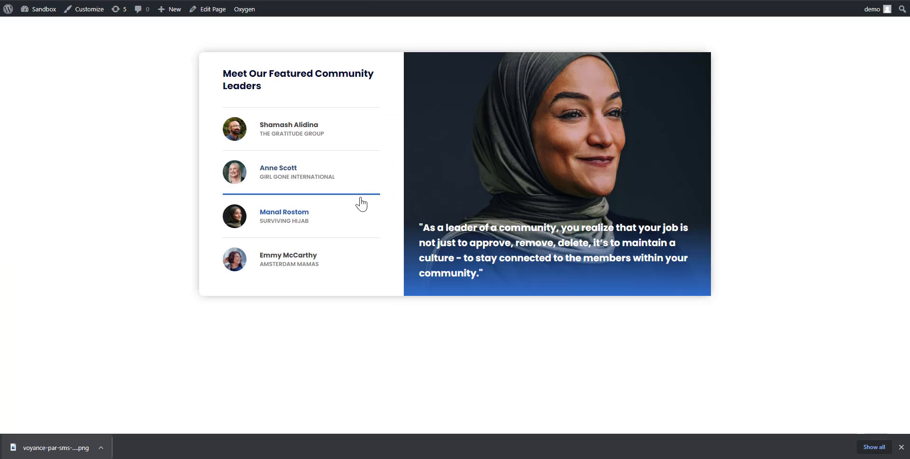
left_click(355, 142)
left_click(353, 176)
Step: Shorten the .tabs-contents-5659-tab fade animation to .5s in the code block's CSS and collapse the code editor
key("ctrl+Tab")
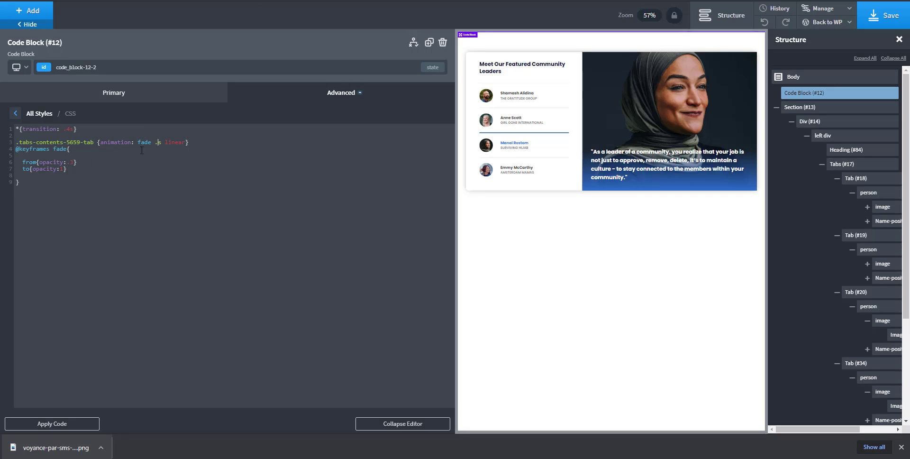
type("5")
left_click(375, 428)
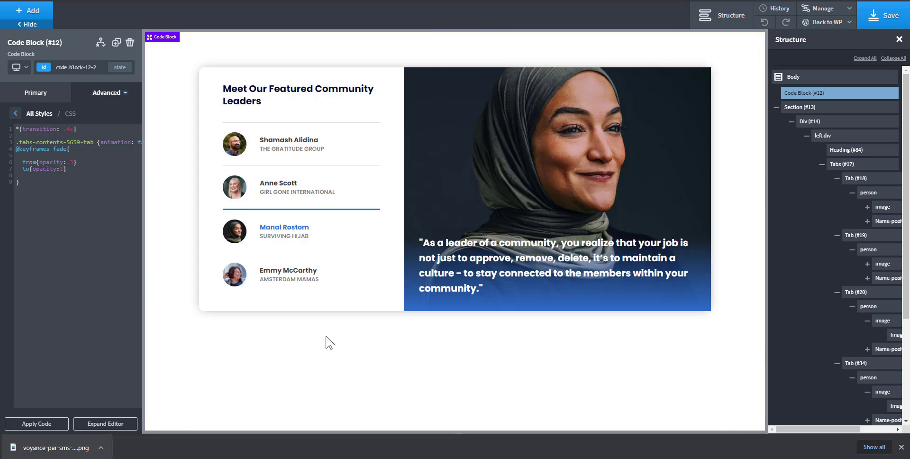
Step: Test the shortened fade on the first two leaders in the builder and check it against the reference page
left_click(353, 156)
left_click(355, 192)
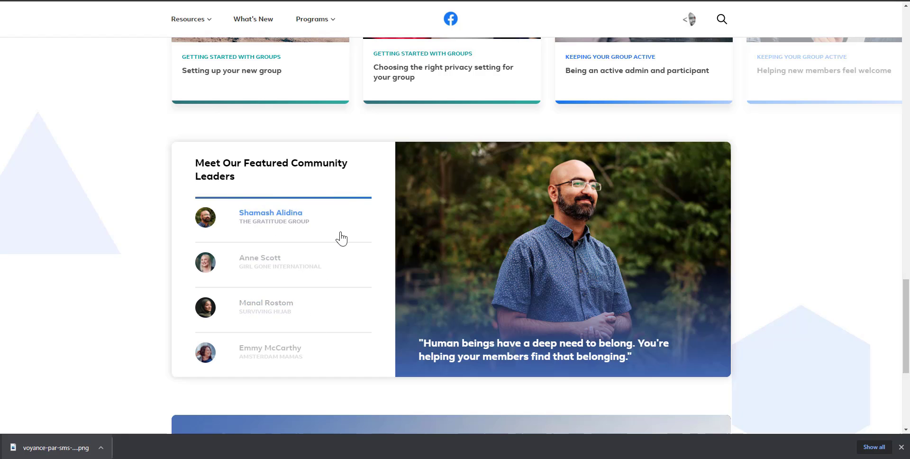
left_click(303, 1)
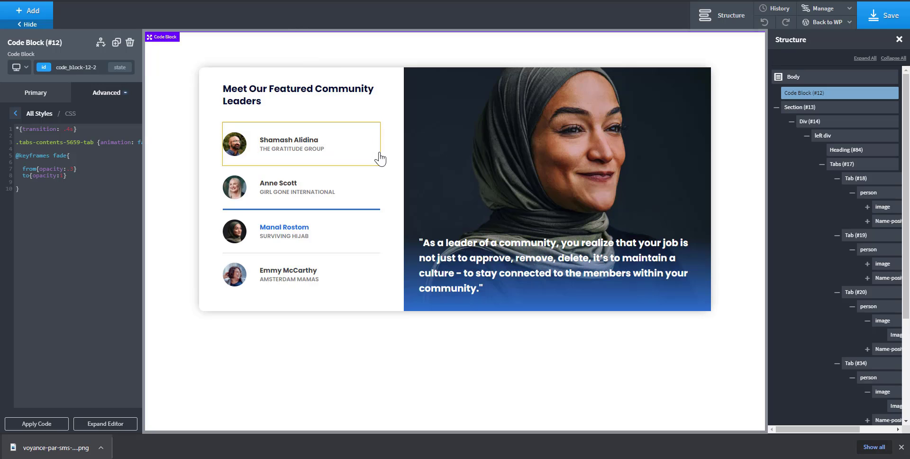
Step: Inspect the first tab's nested elements and their classes, from the tab through the person div to the Name-position div
left_click(379, 159)
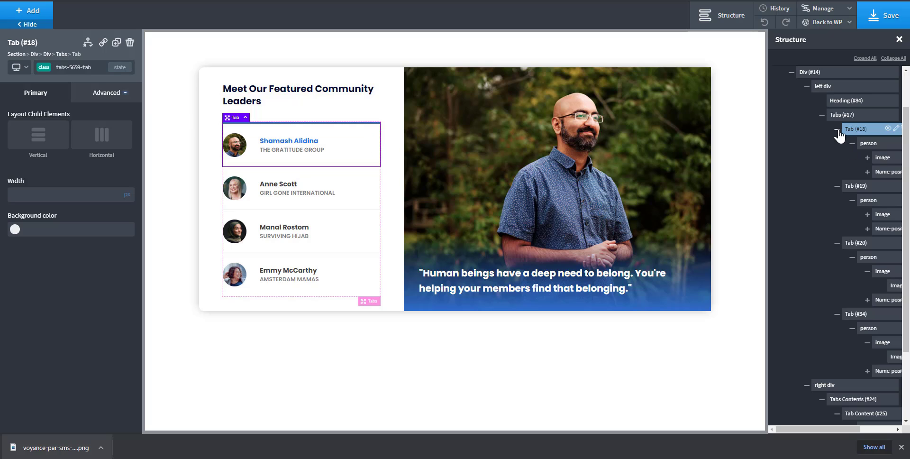
left_click(865, 146)
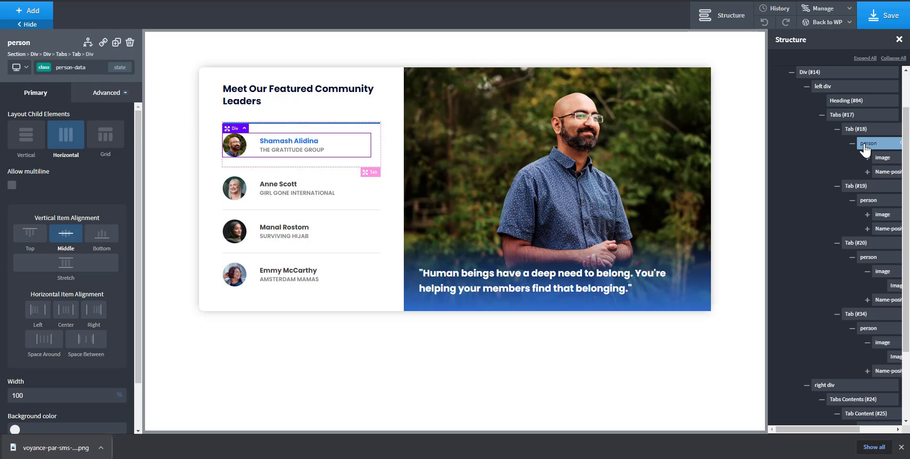
left_click(860, 133)
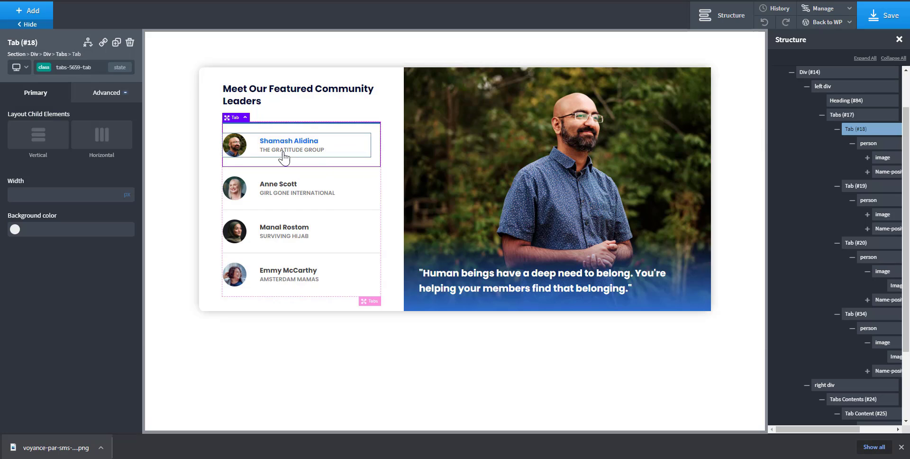
left_click(332, 157)
scroll(848, 152, "down", 1)
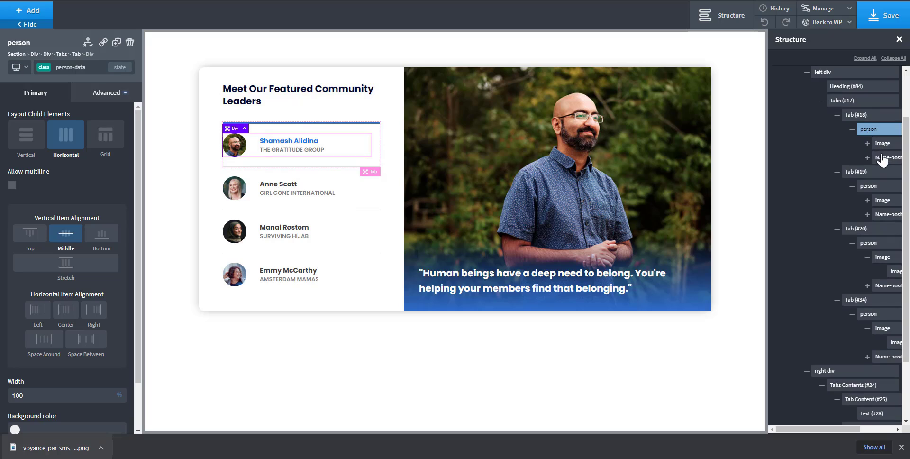
left_click(882, 158)
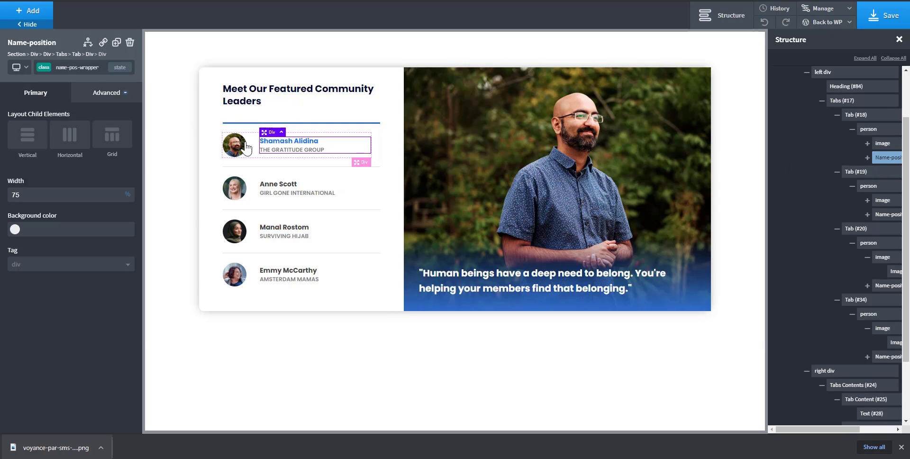
Step: Add a left-div class to the left div that holds the heading and tabs
left_click(210, 136)
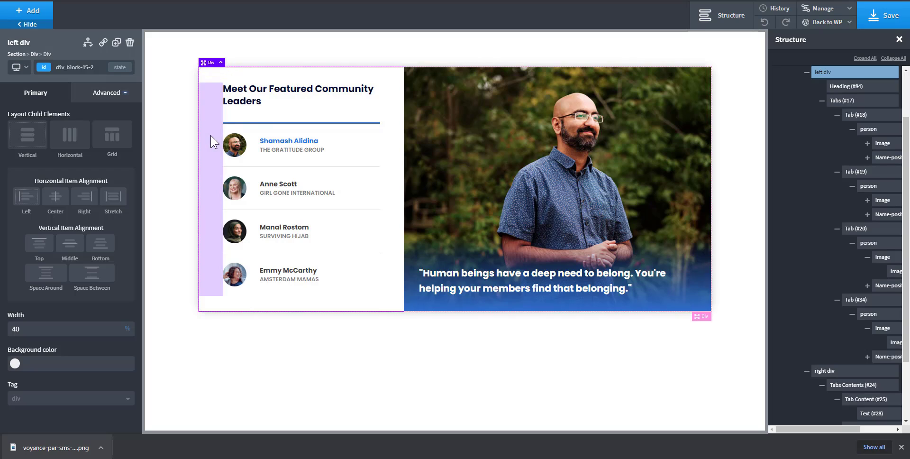
left_click(81, 67)
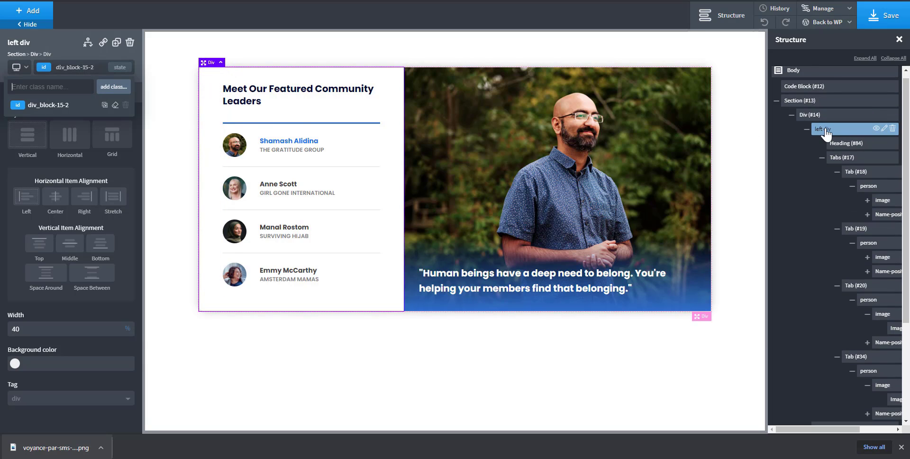
left_click(62, 69)
left_click(67, 72)
type("left-div")
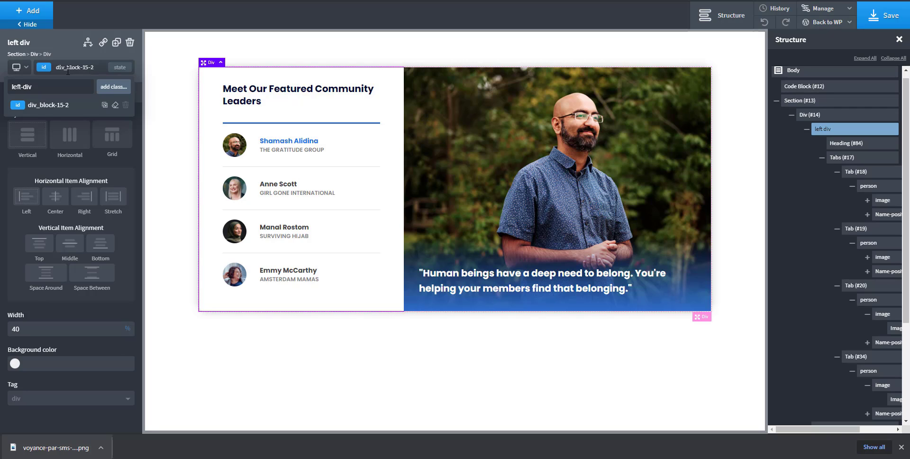
key("Return")
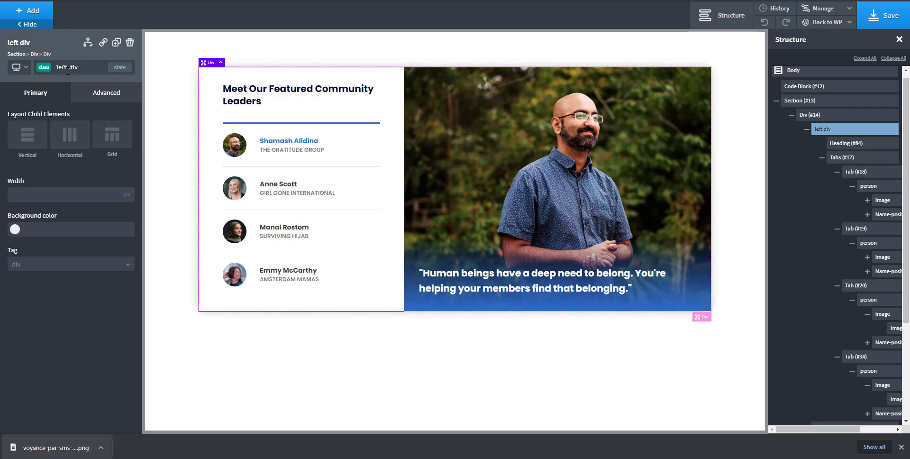
Step: Copy the left div's ID styles from div_block-15-2 onto its left-div class
left_click(67, 70)
left_click(64, 106)
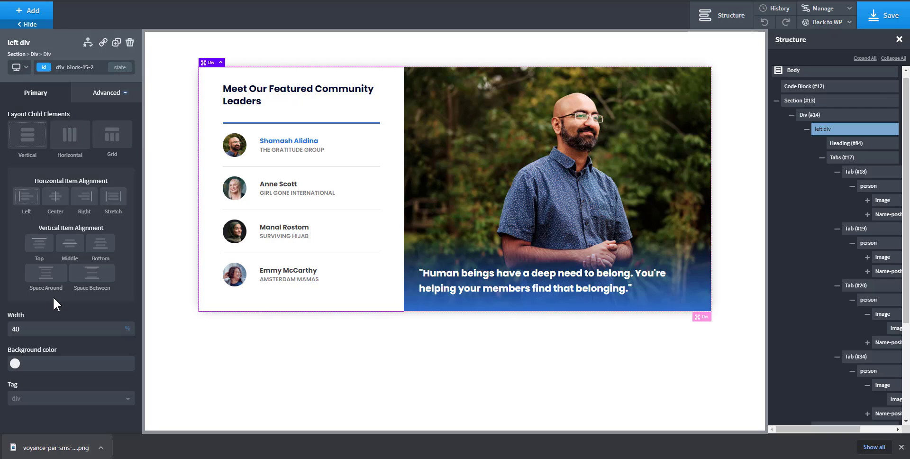
left_click(78, 63)
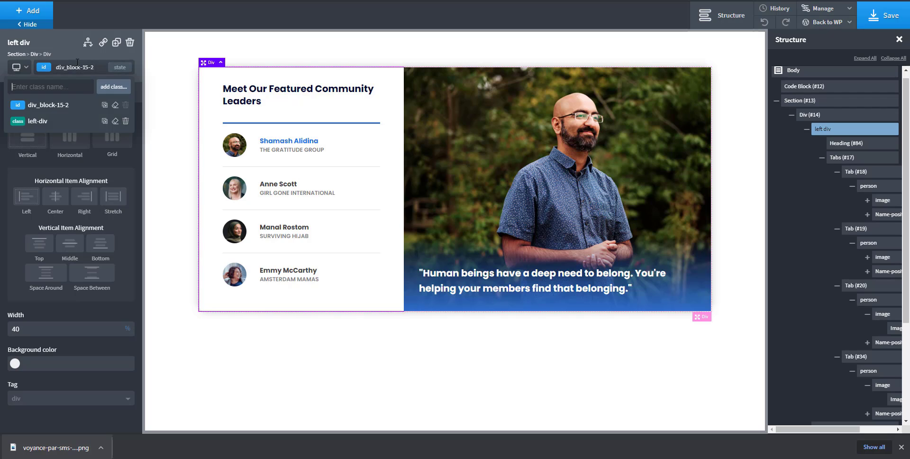
left_click(104, 105)
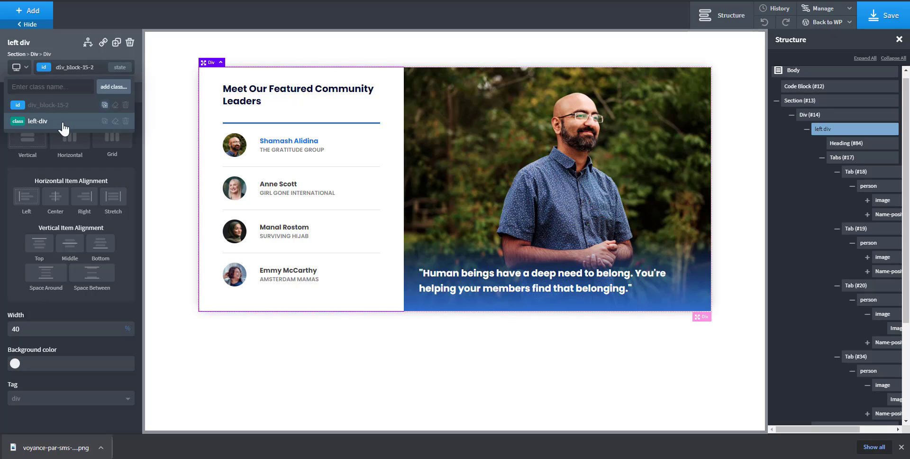
left_click(63, 124)
left_click(85, 68)
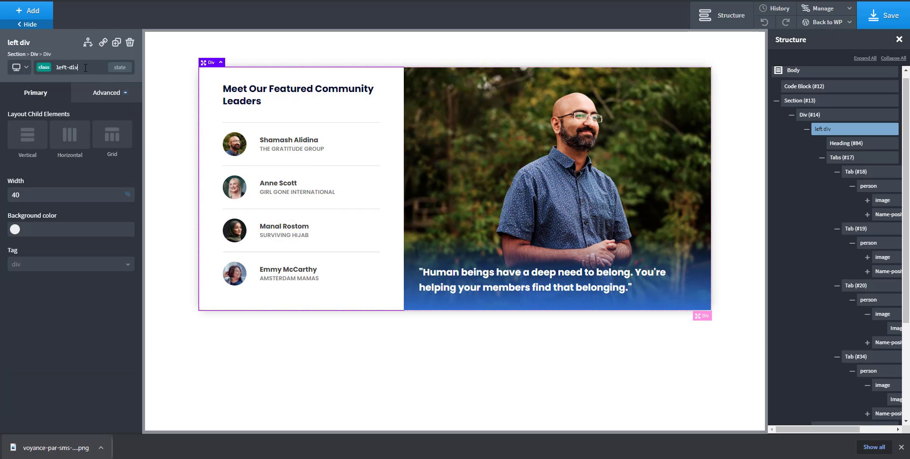
Step: Clear the ID styles of div_block-15-2 on the left div and confirm the removal
left_click(85, 67)
left_click(115, 105)
left_click(501, 46)
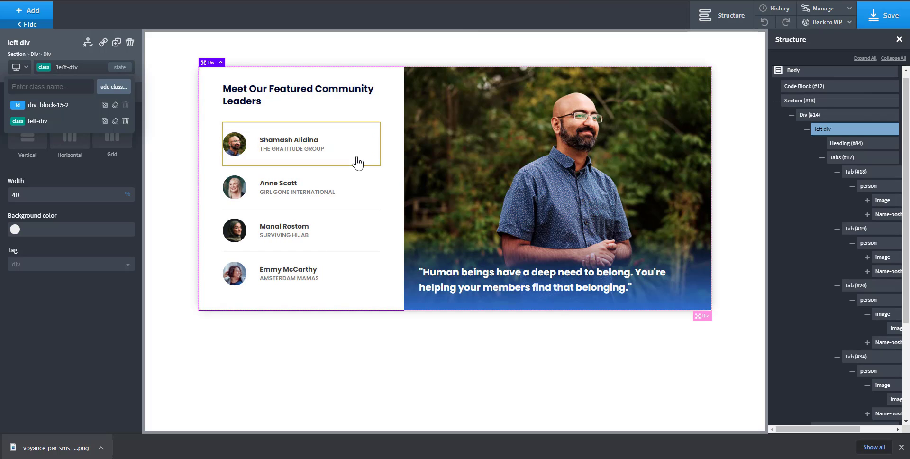
Step: Inspect the tabs, the person div, the left div and the first Name-position div to check which classes they use
left_click(356, 158)
left_click(355, 197)
left_click(355, 226)
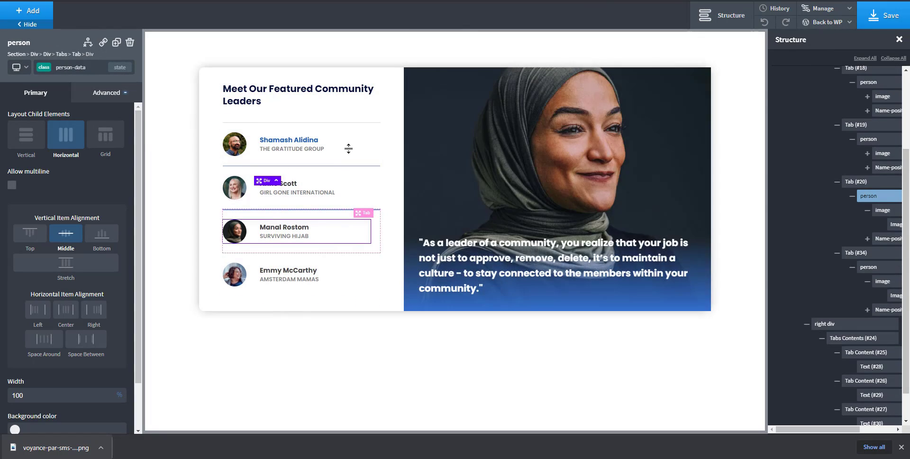
left_click(348, 145)
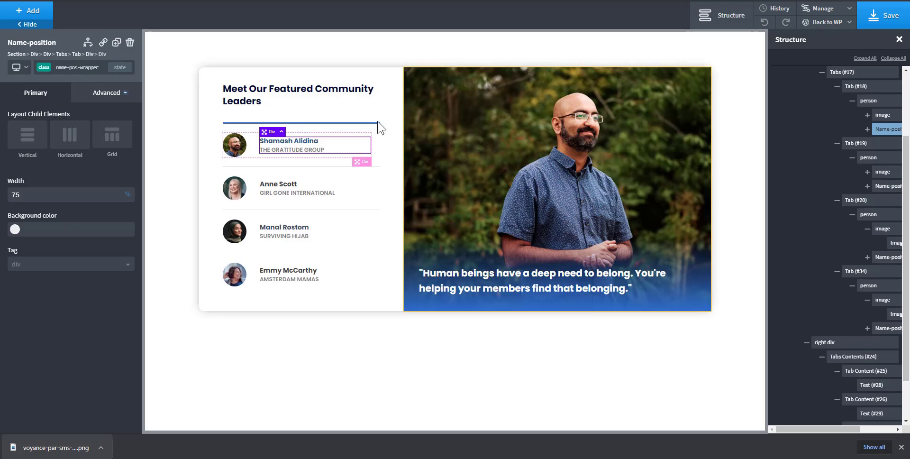
left_click(198, 119)
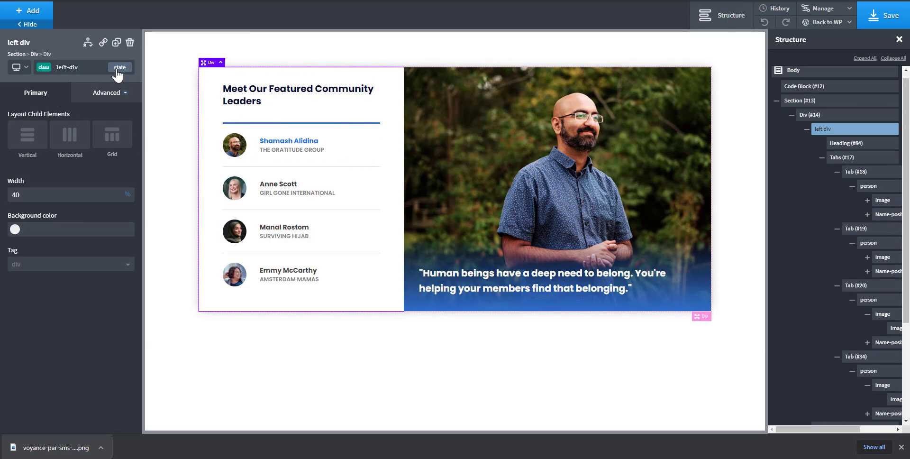
left_click(346, 150)
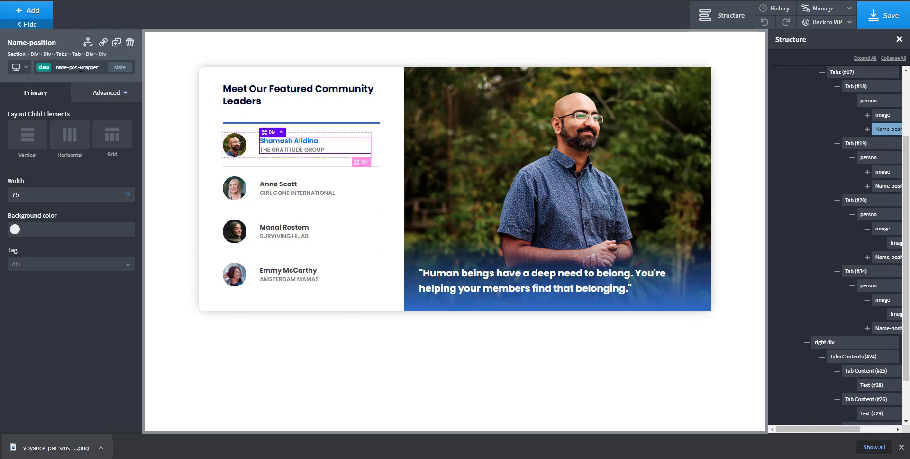
Step: Add a custom state named "hover .name-pos-wrapper" to the left div's left-div class
left_click(213, 123)
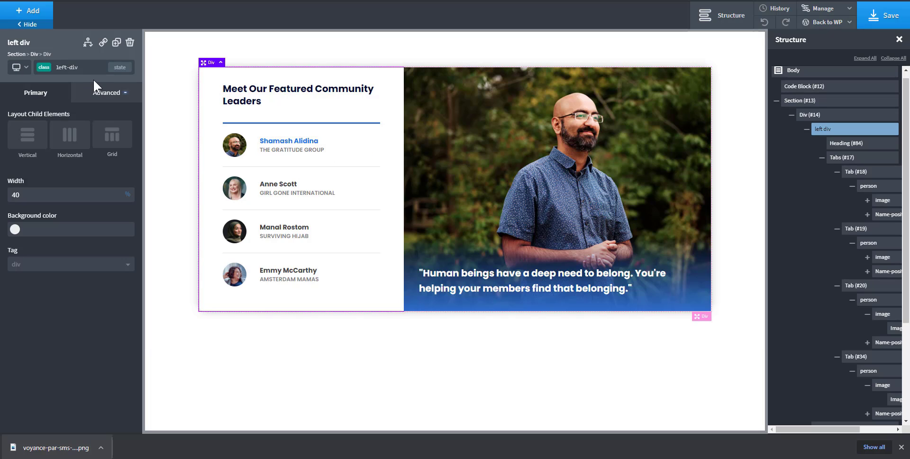
left_click(119, 68)
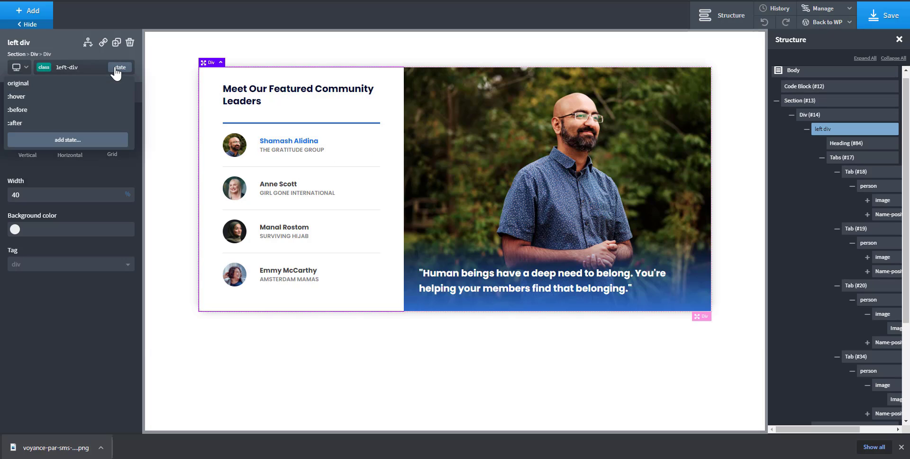
left_click(79, 140)
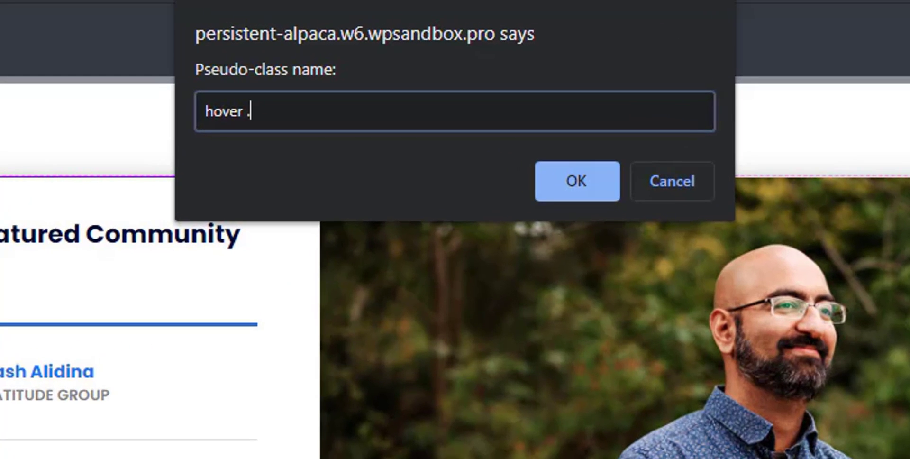
type(".name-pos-w")
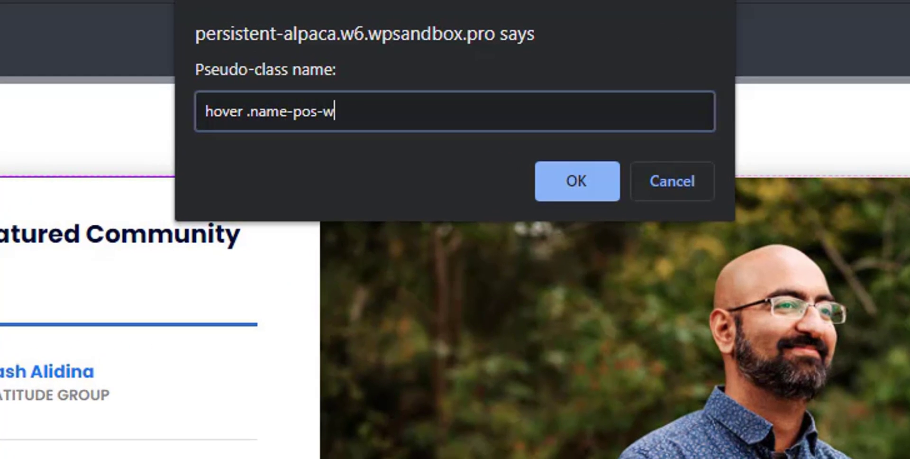
type("rapper")
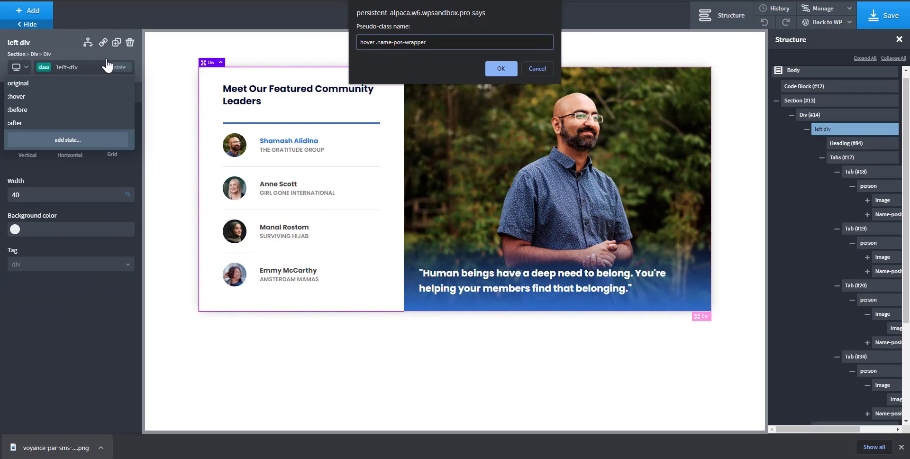
left_click_drag(377, 42, 425, 42)
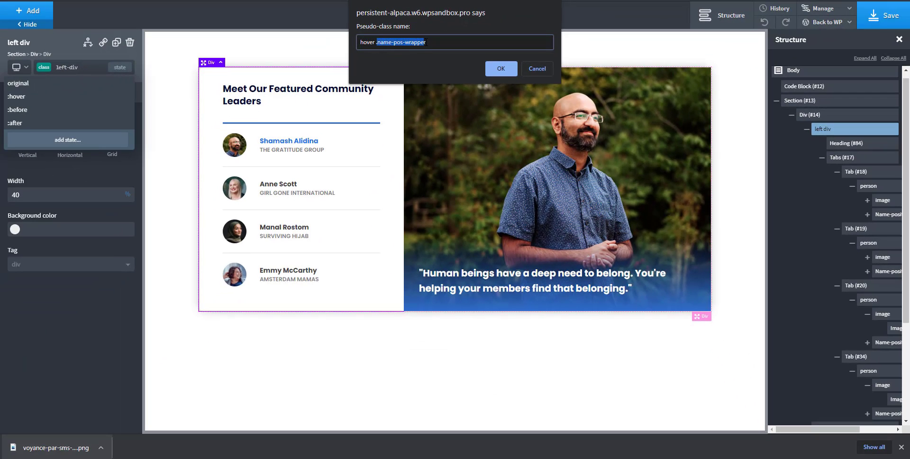
left_click(499, 67)
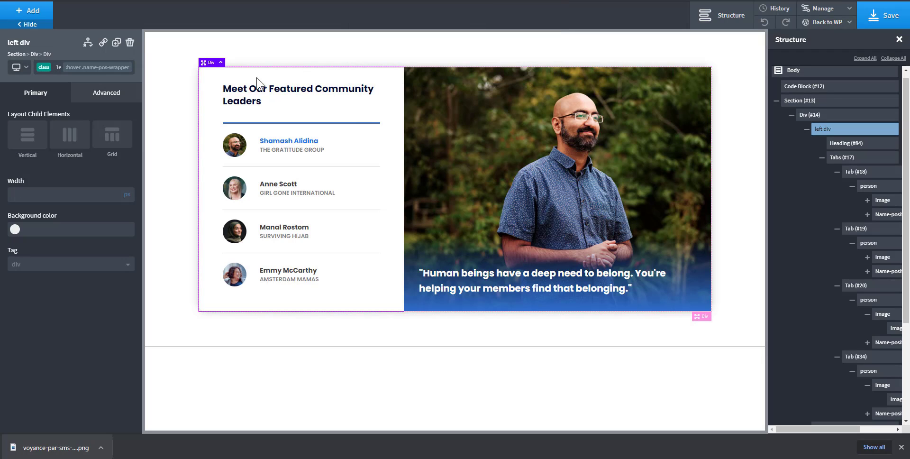
Step: Set the opacity of the left-div class's hover .name-pos-wrapper state to .5
left_click(107, 93)
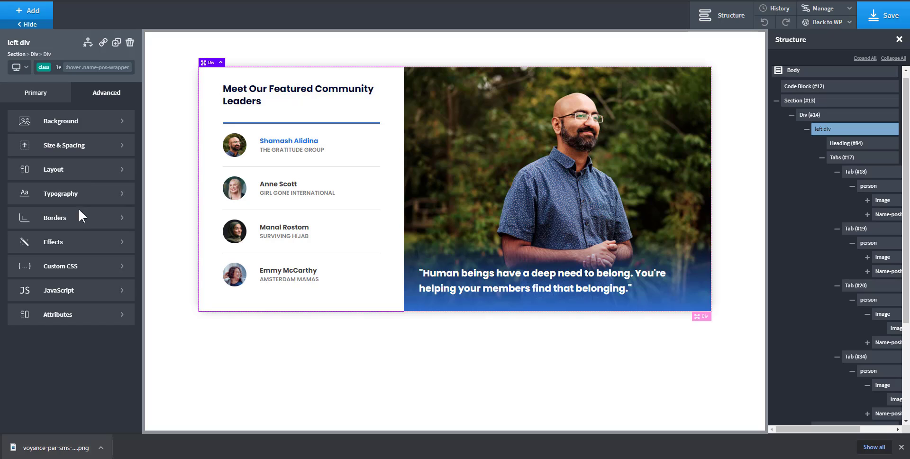
left_click(77, 244)
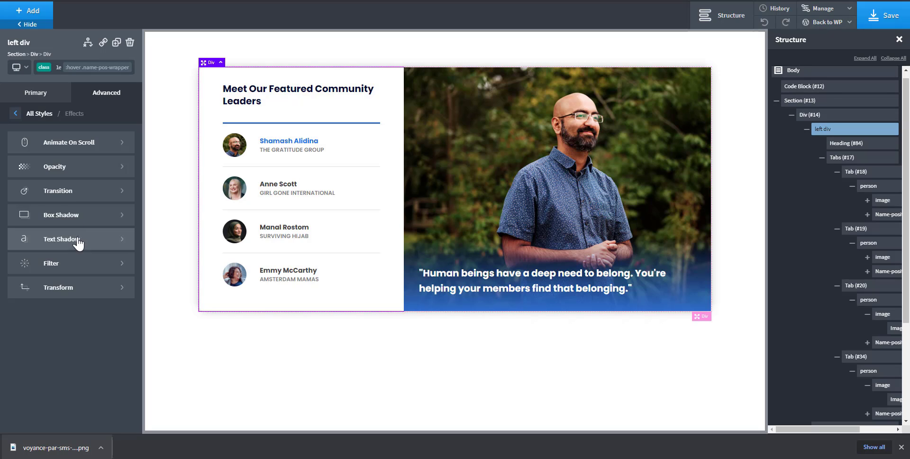
left_click(71, 177)
left_click(31, 150)
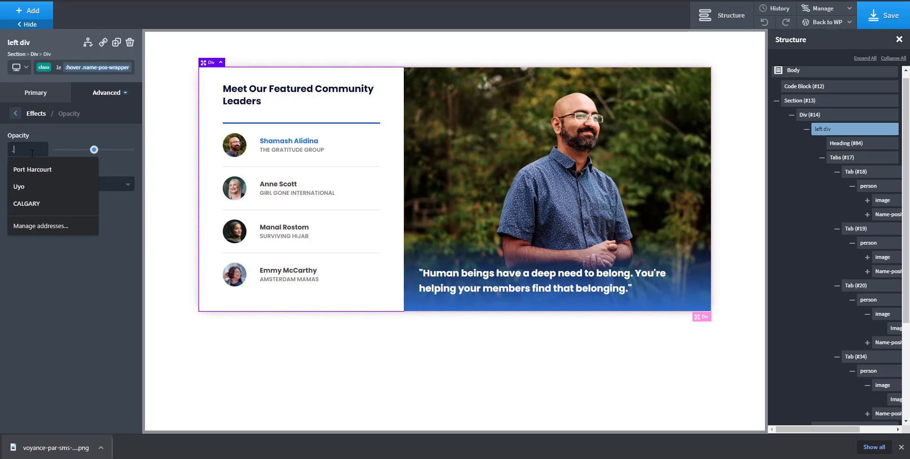
type(".5")
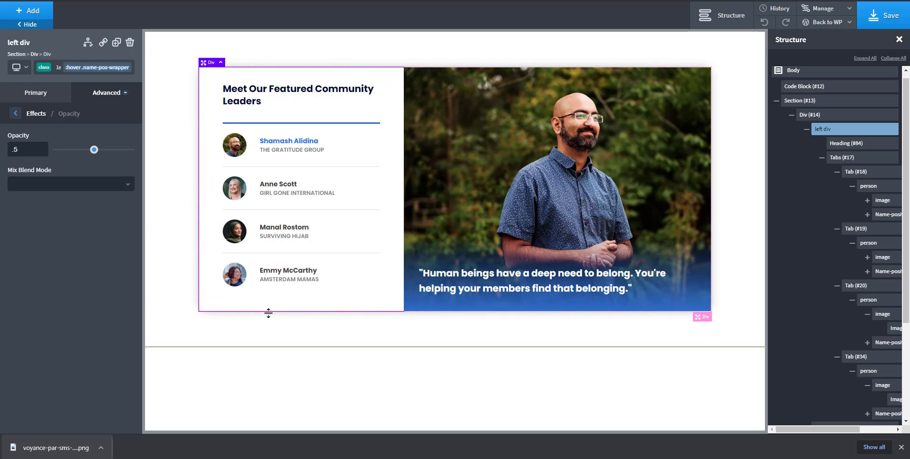
Step: Check the dimming on the first Name-position div and review the left div's :hover .name-pos-wrapper state
left_click(100, 68)
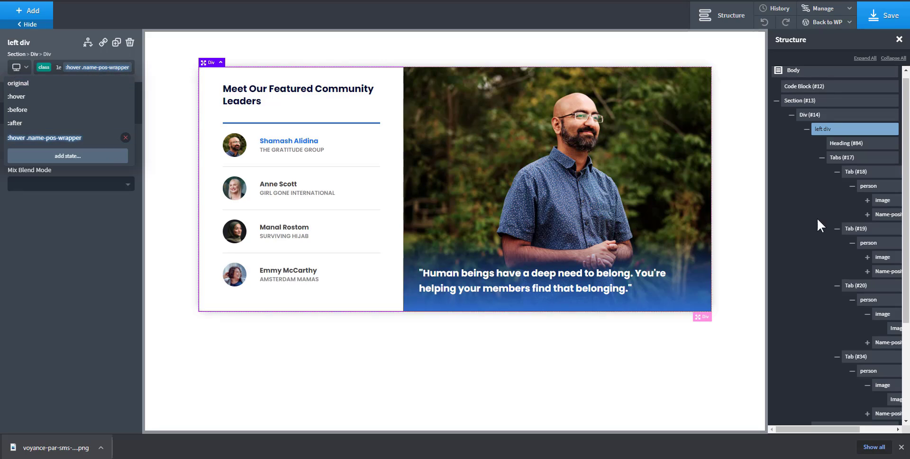
left_click(340, 155)
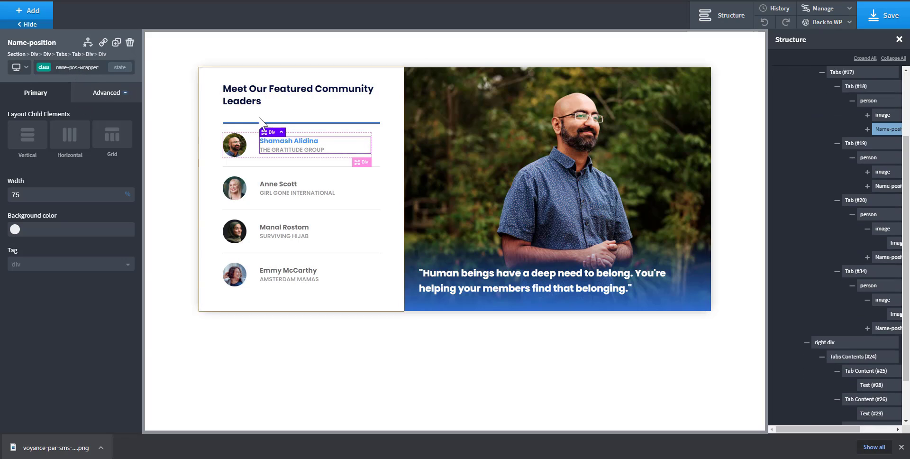
left_click(205, 113)
left_click(119, 68)
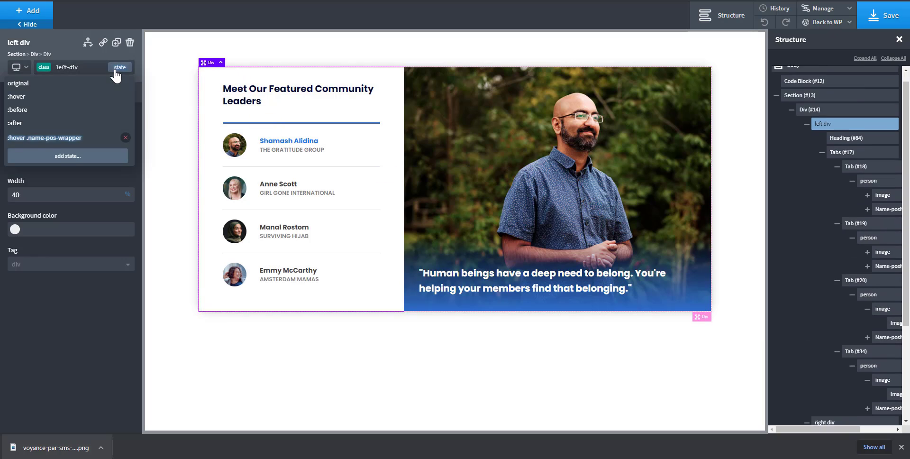
left_click(64, 141)
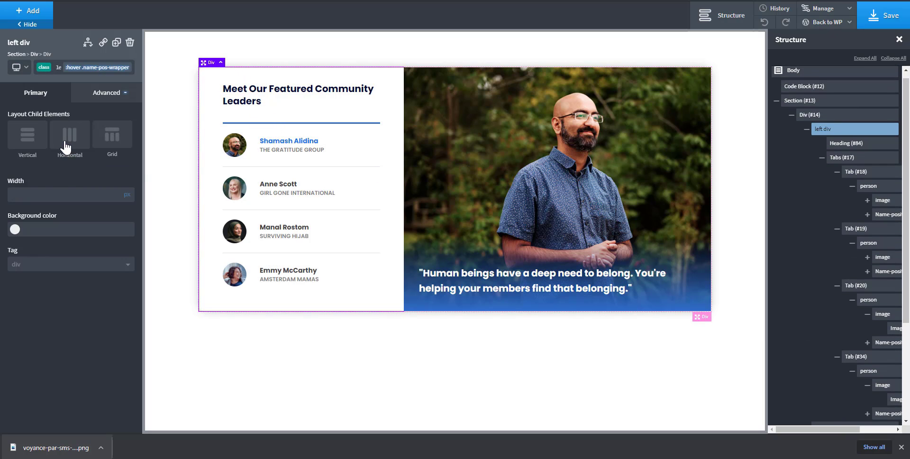
Step: Save the page and reload its front-end view to check the hover effect
left_click(886, 16)
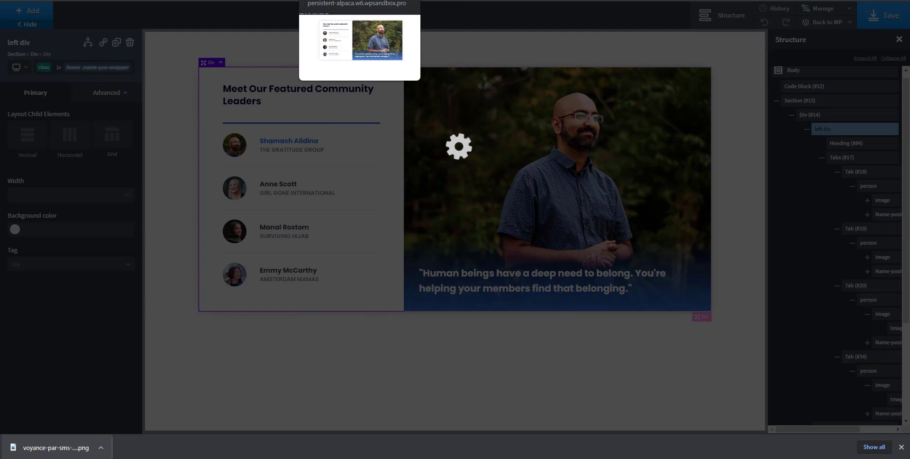
left_click(331, 0)
key("F5")
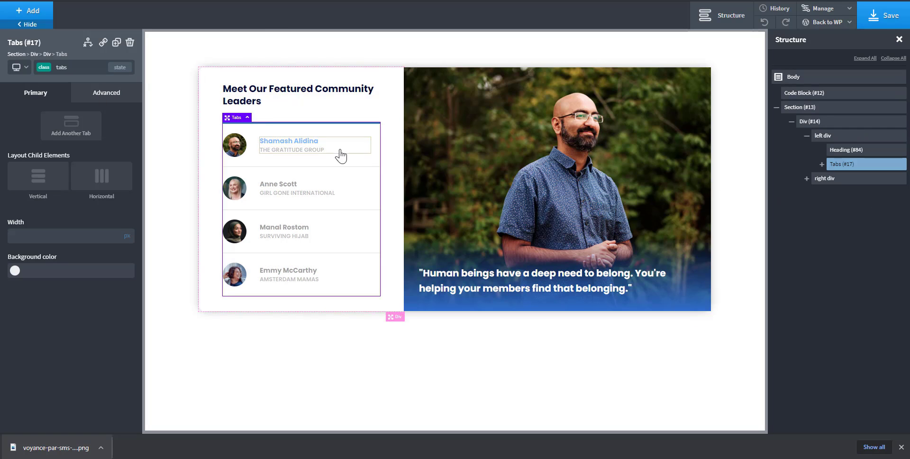
Step: Select the first tab inside the Tabs element in the structure tree and copy its class name, tabs-5659-tab
left_click(822, 164)
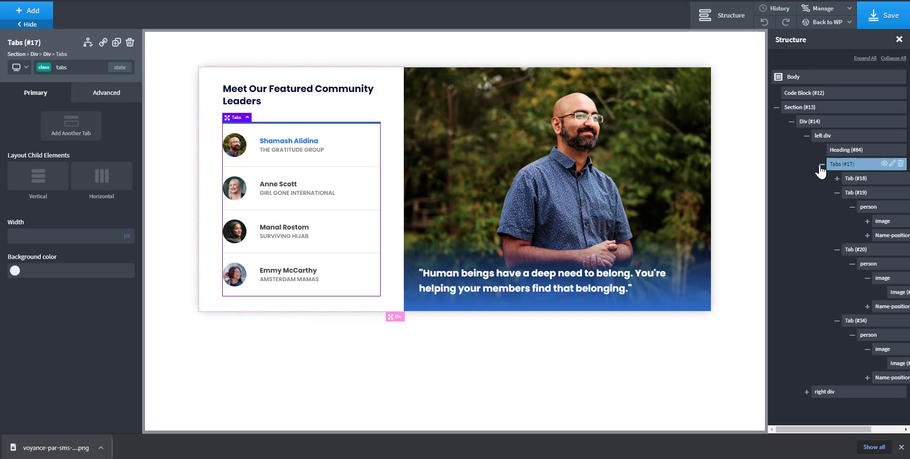
left_click(856, 193)
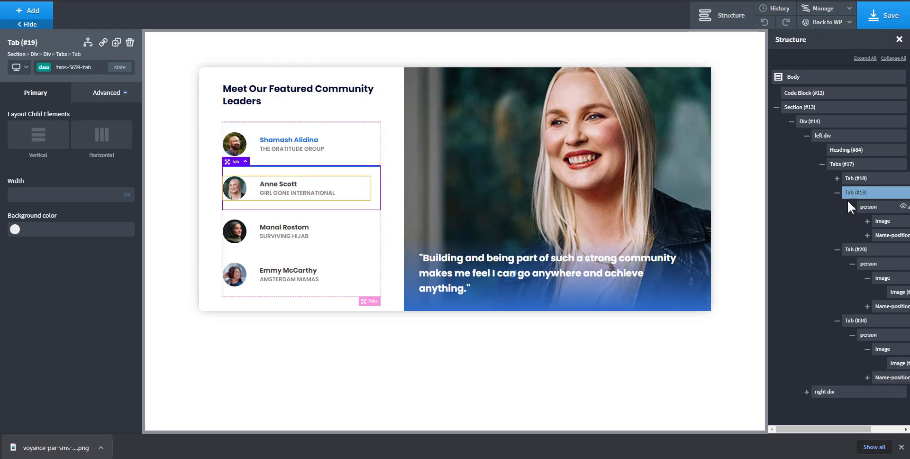
left_click(856, 199)
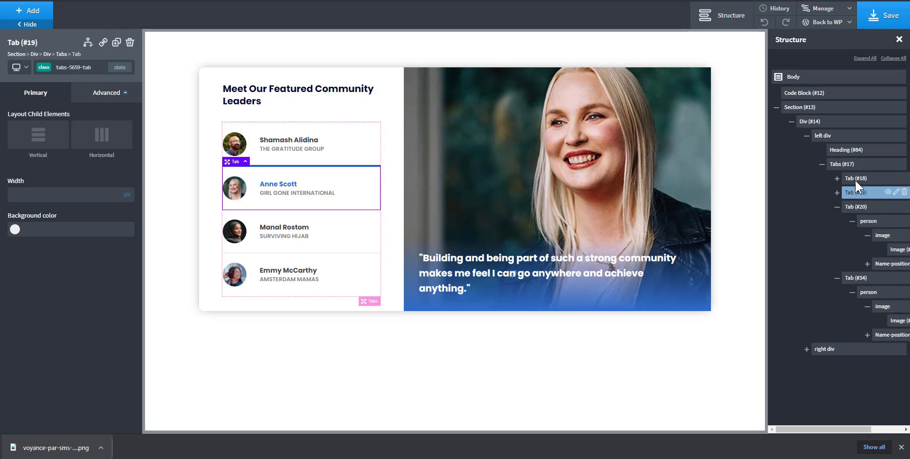
left_click(856, 181)
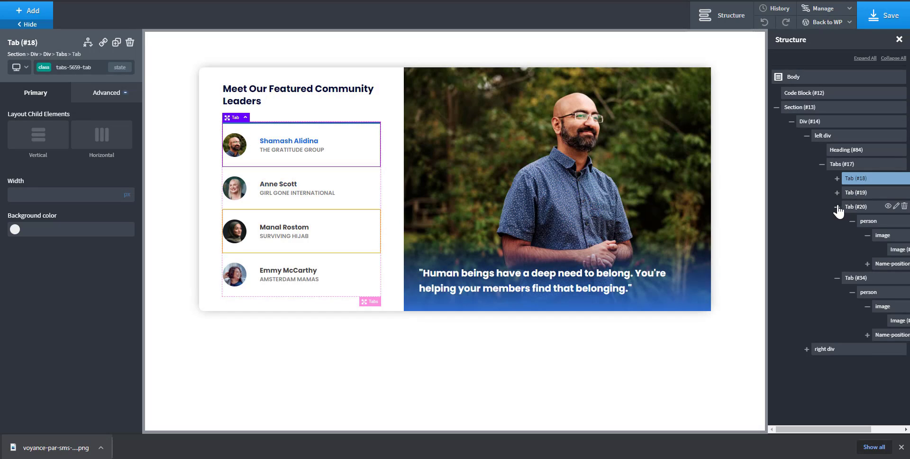
left_click(838, 207)
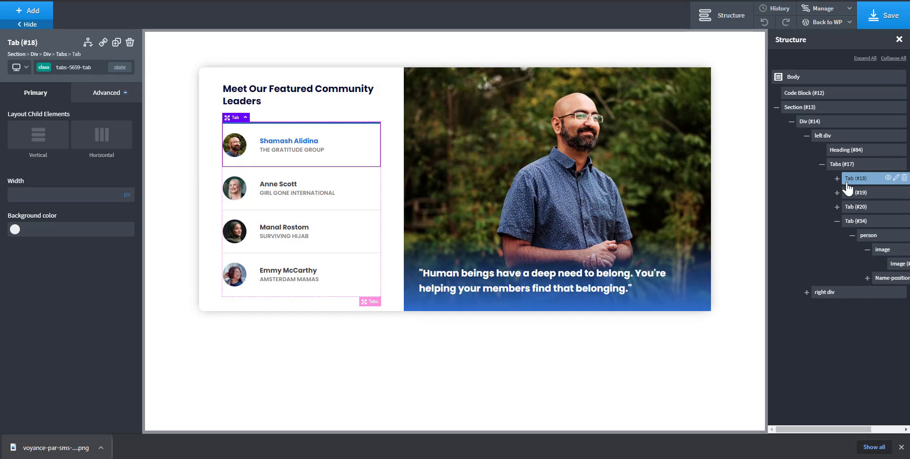
left_click(87, 69)
left_click(89, 68)
mouse_move(95, 69)
left_mouse_down()
mouse_move(48, 74)
mouse_move(93, 67)
left_mouse_up()
left_click(81, 68)
left_click(81, 67)
Step: Add the rule .tabs-5659-tab:hover .name-pos-wrapper {opacity:1!important} to the code block's CSS, apply it and save the page
left_click(799, 98)
left_click(85, 181)
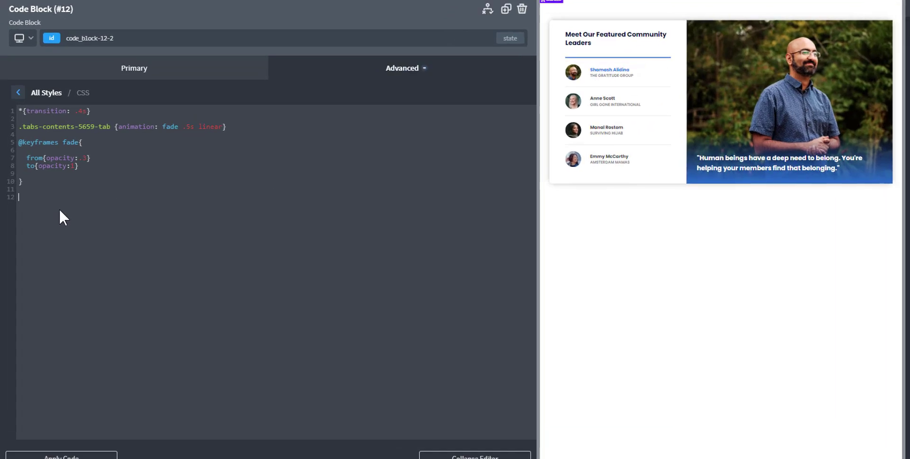
type(".tabs-5659-tab")
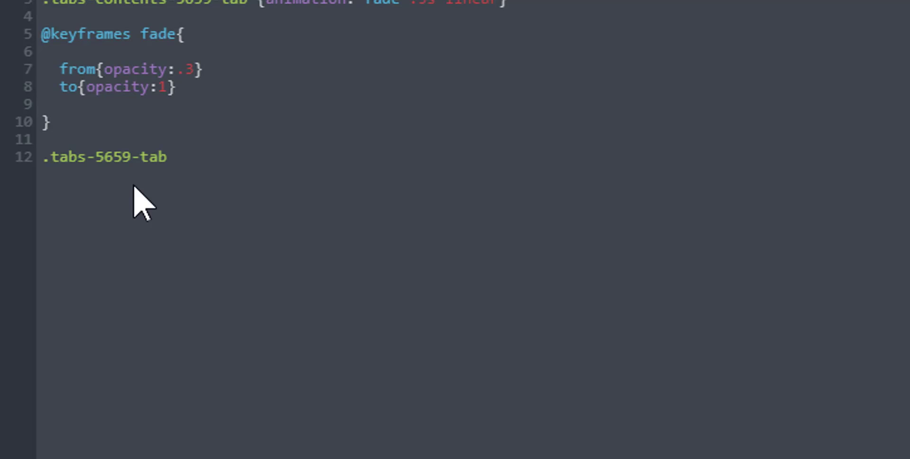
type(":hover .n")
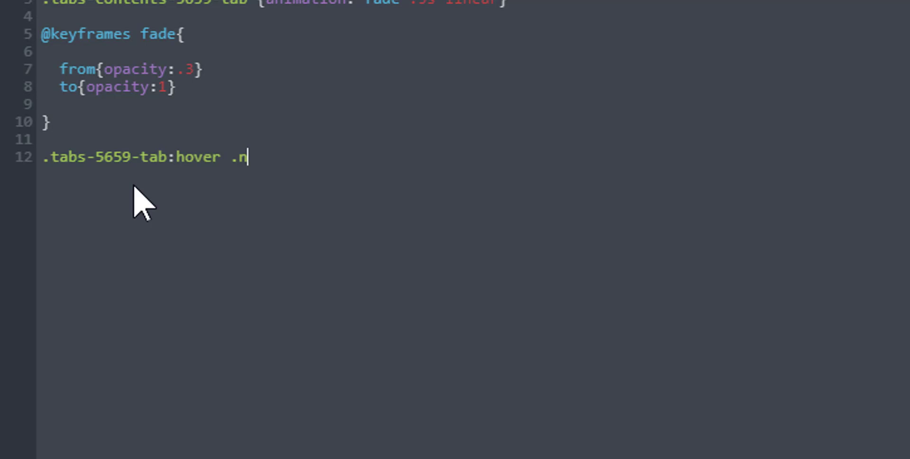
type("ame-pos")
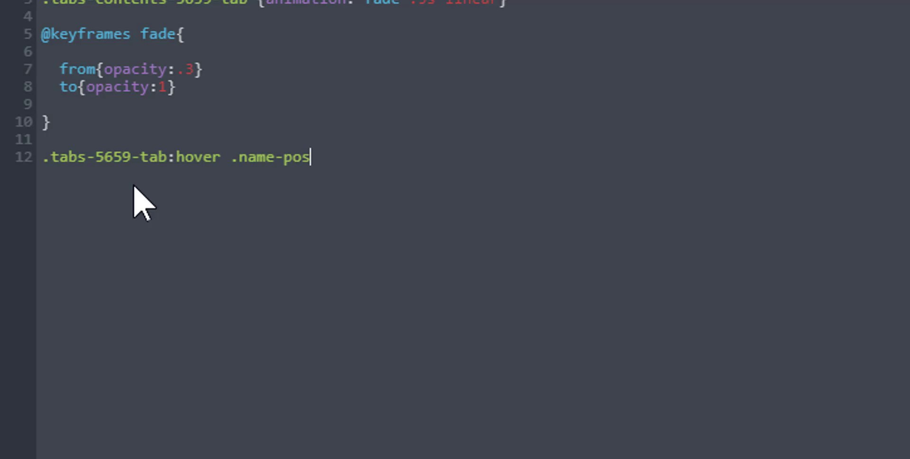
type("-wrapper {opacity:1!important")
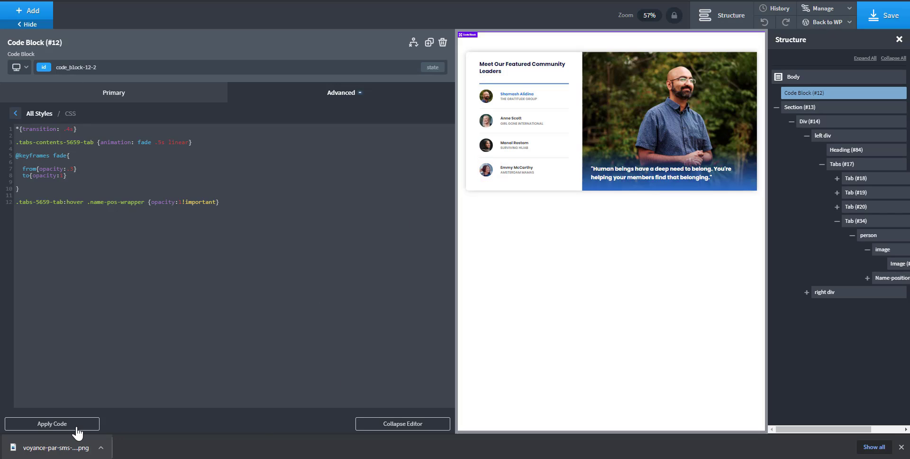
left_click(359, 429)
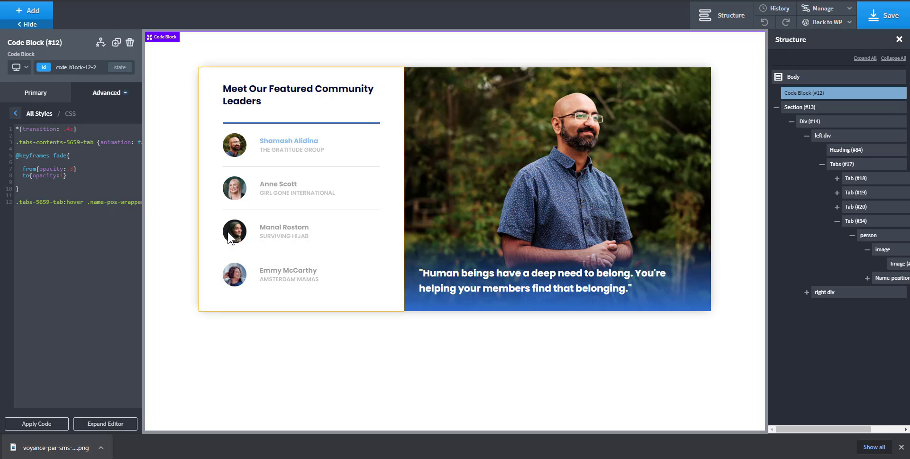
left_click(875, 26)
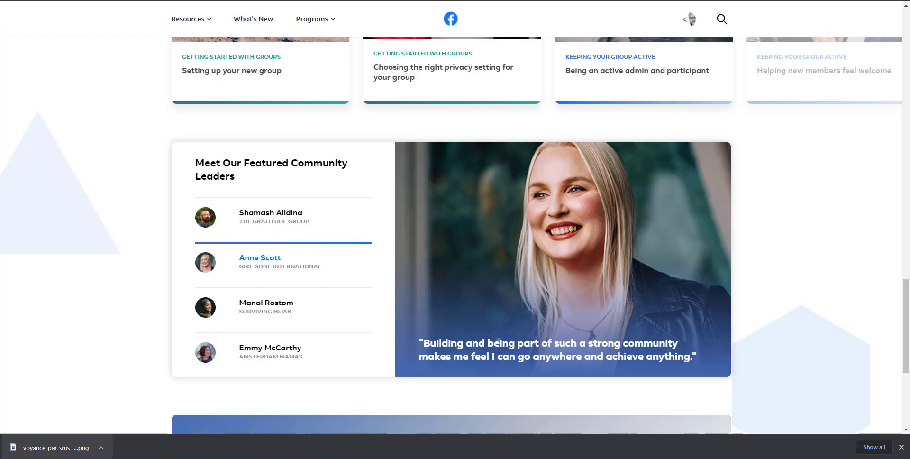
Step: Test hovering and switching between the leaders on the front-end page and compare the effect with the reference page
scroll(366, 173, "down", 1)
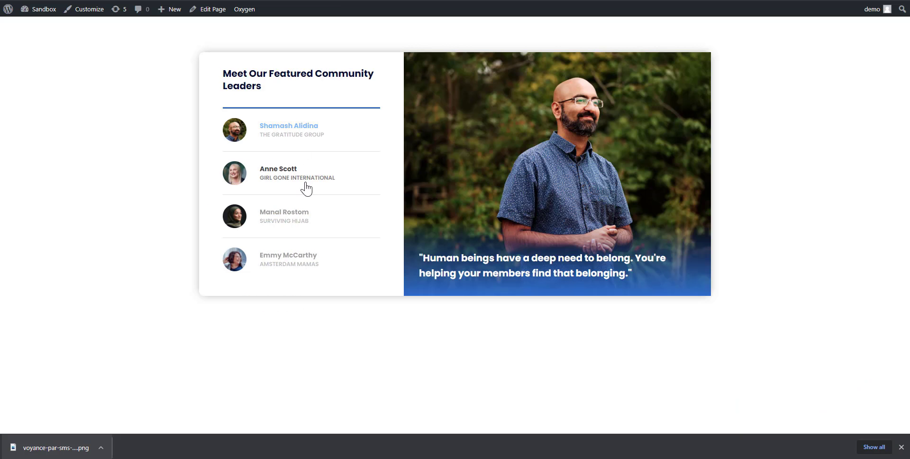
left_click(300, 183)
left_click(306, 225)
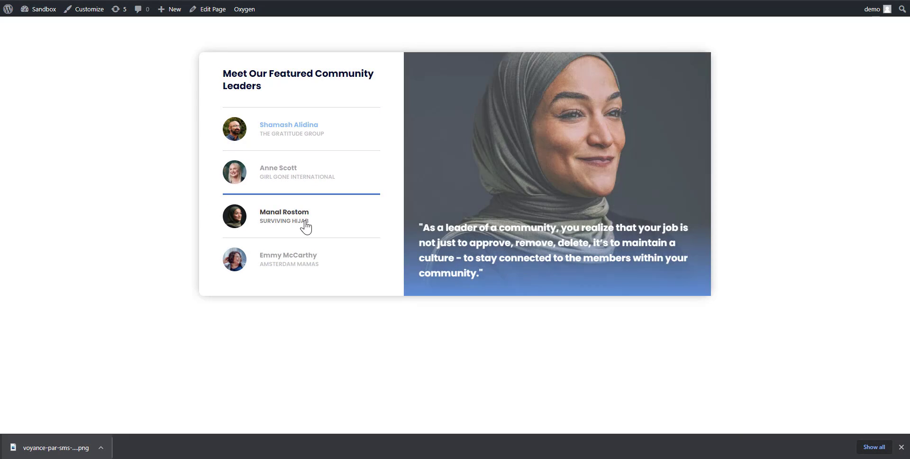
left_click(299, 265)
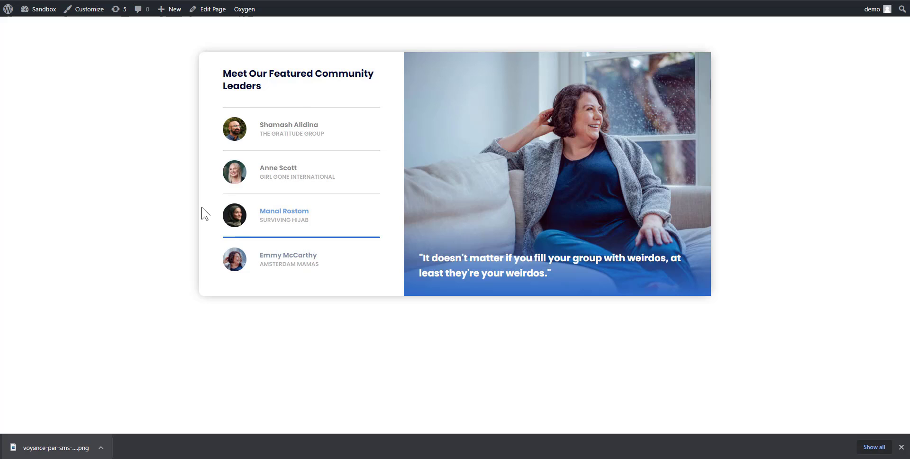
left_click(285, 134)
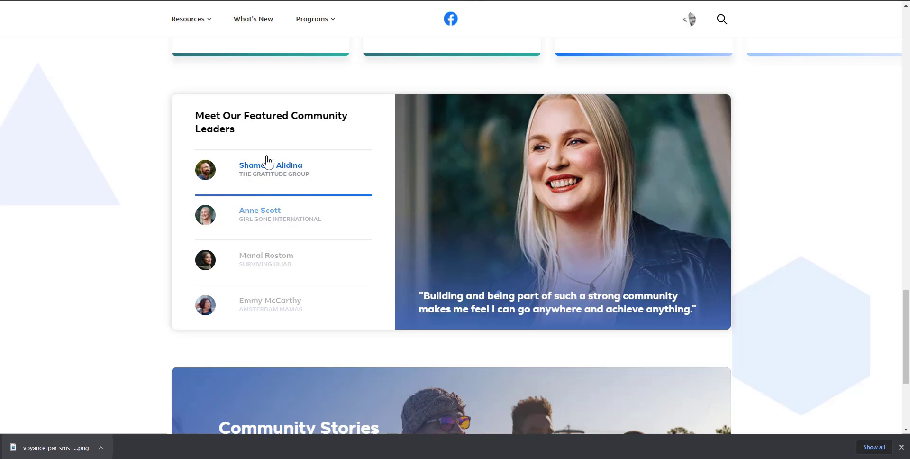